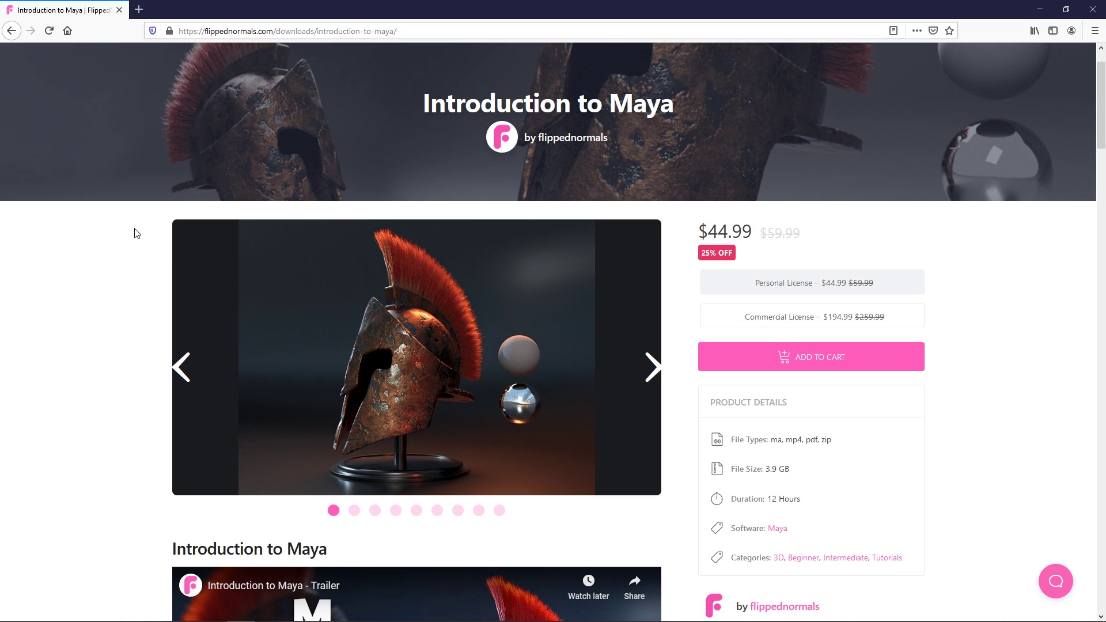
View the enlarged helmet image on the Introduction to Maya course page and close it again
middle_click(134, 233)
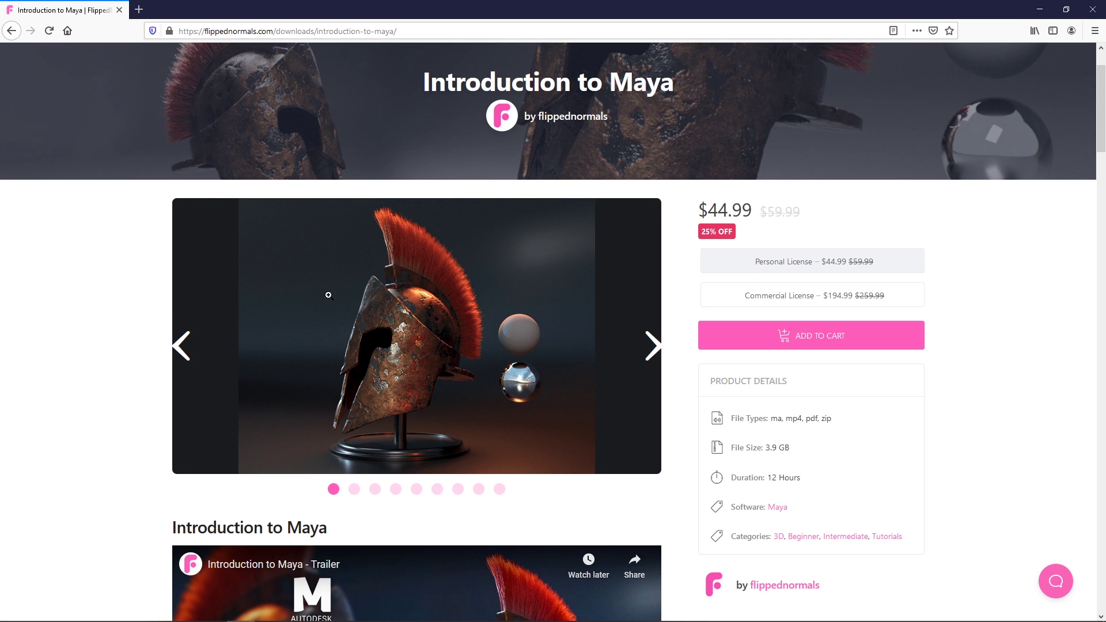
left_click(343, 301)
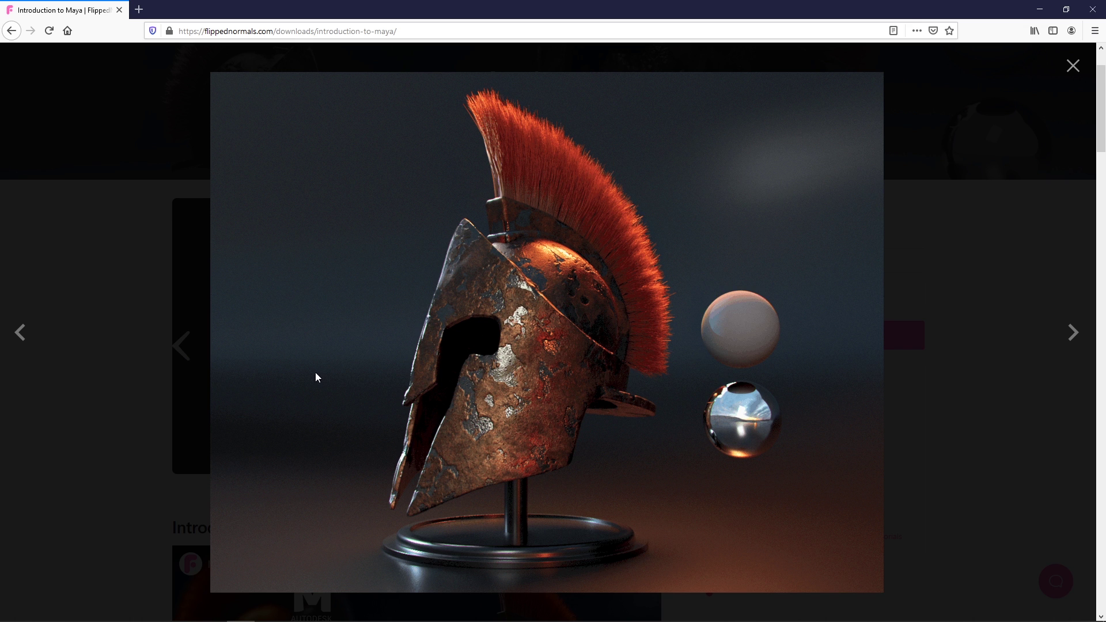
left_click(111, 367)
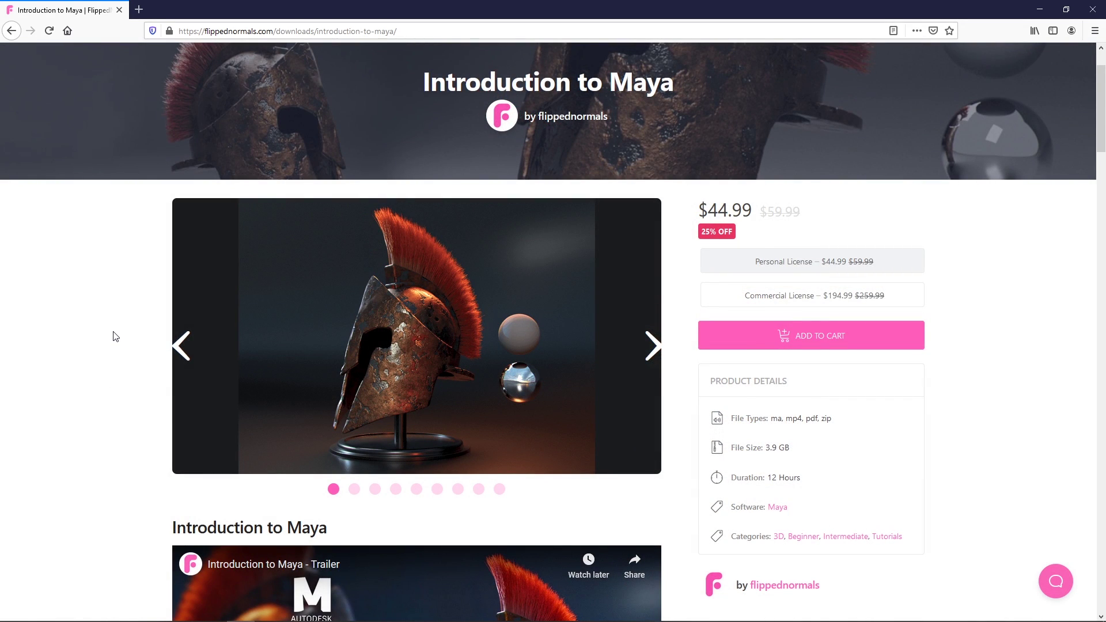
mouse_move(117, 316)
middle_mouse_down()
mouse_move(119, 384)
mouse_move(130, 280)
mouse_move(99, 373)
middle_mouse_up()
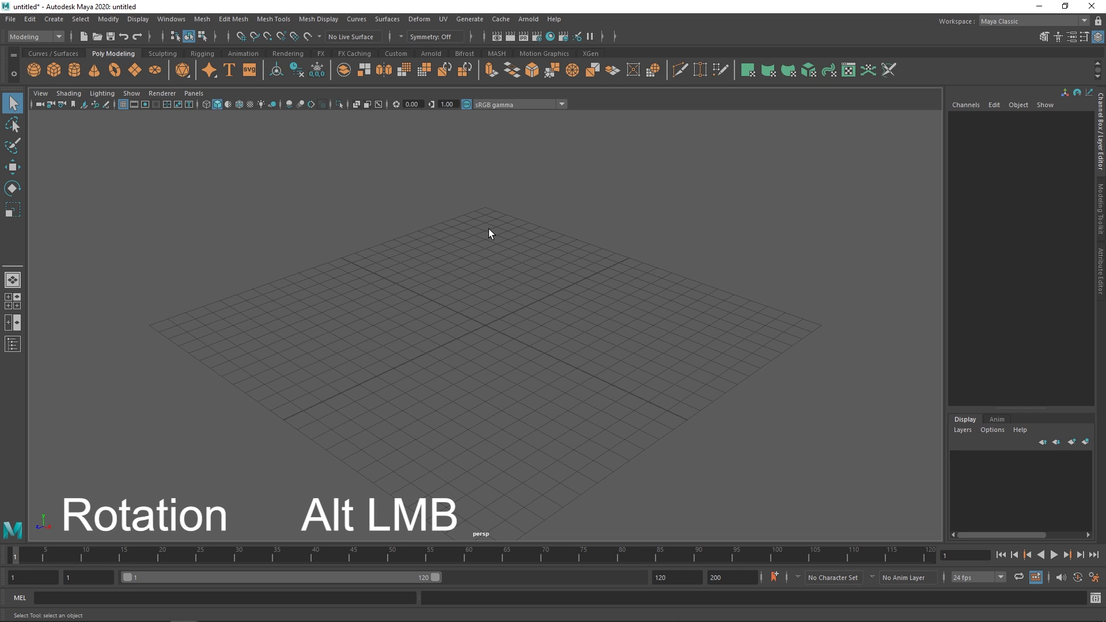
Switch to Maya and orbit, zoom and pan the perspective view over the empty grid
mouse_move(492, 256)
left_mouse_down("alt")
mouse_move(511, 247)
mouse_move(486, 254)
left_mouse_up("alt")
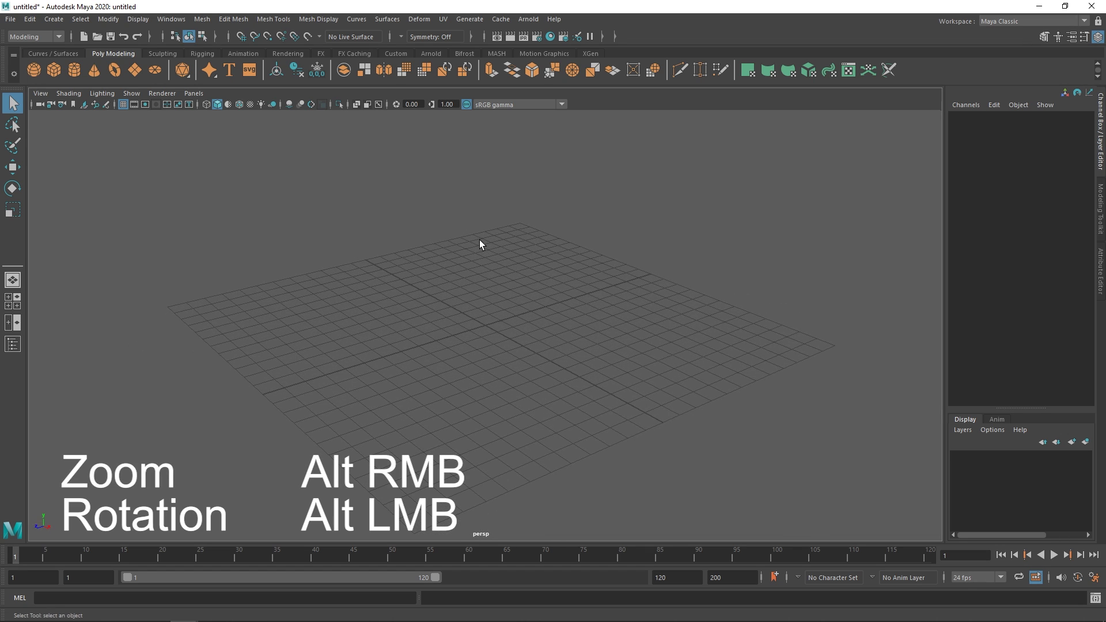
right_click_drag(465, 251, 450, 369, "alt")
scroll(450, 372, "up", 3)
scroll(451, 371, "down", 3)
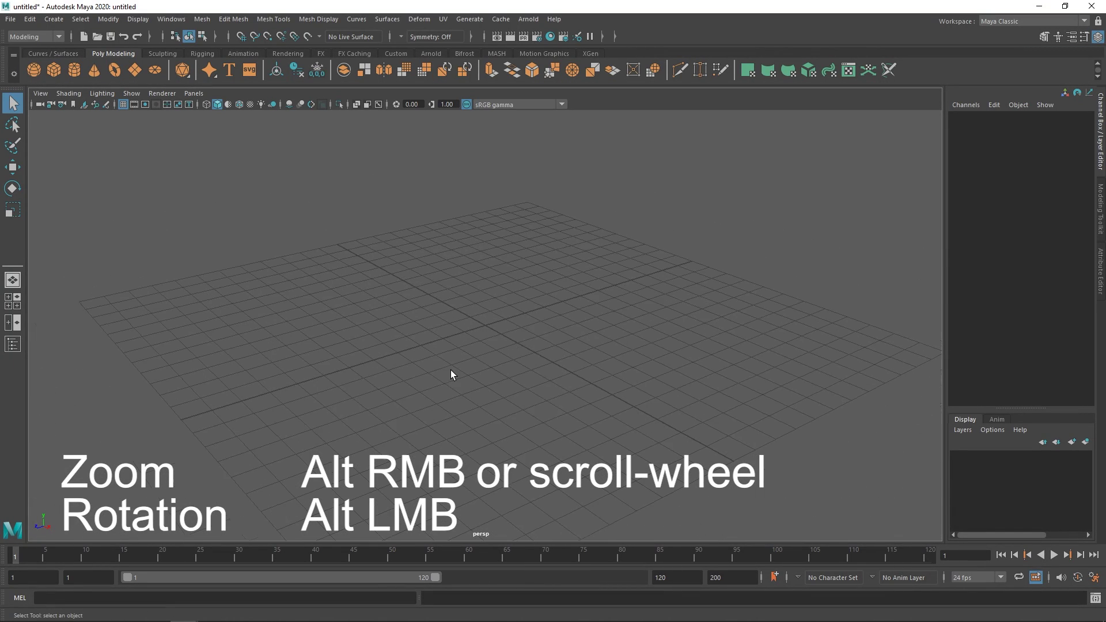
scroll(450, 370, "up", 4)
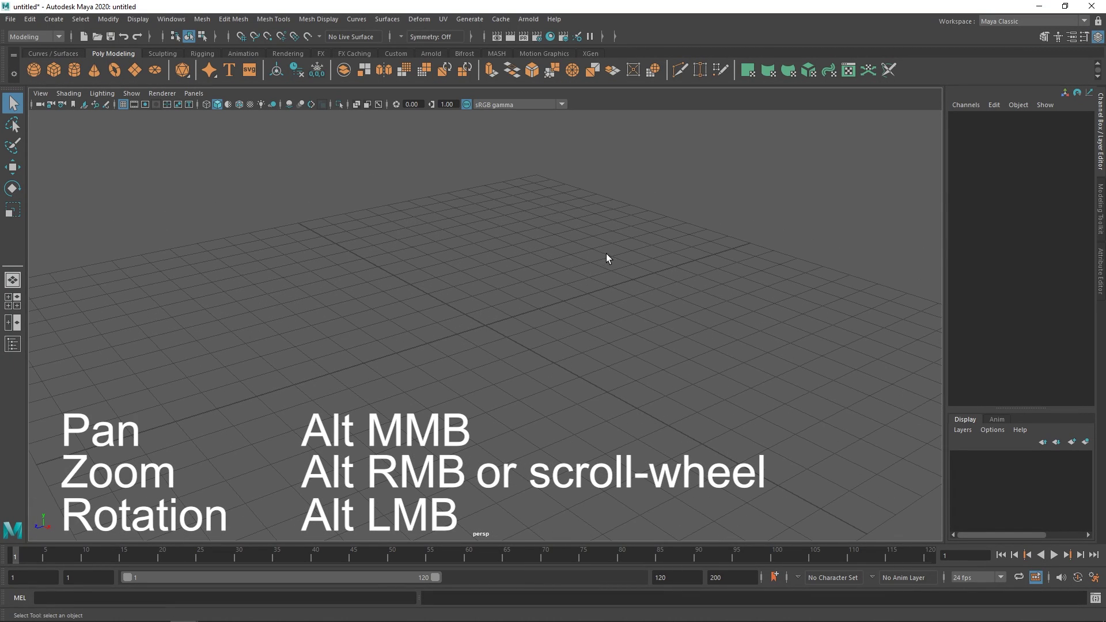
middle_click_drag(606, 258, 491, 258, "alt")
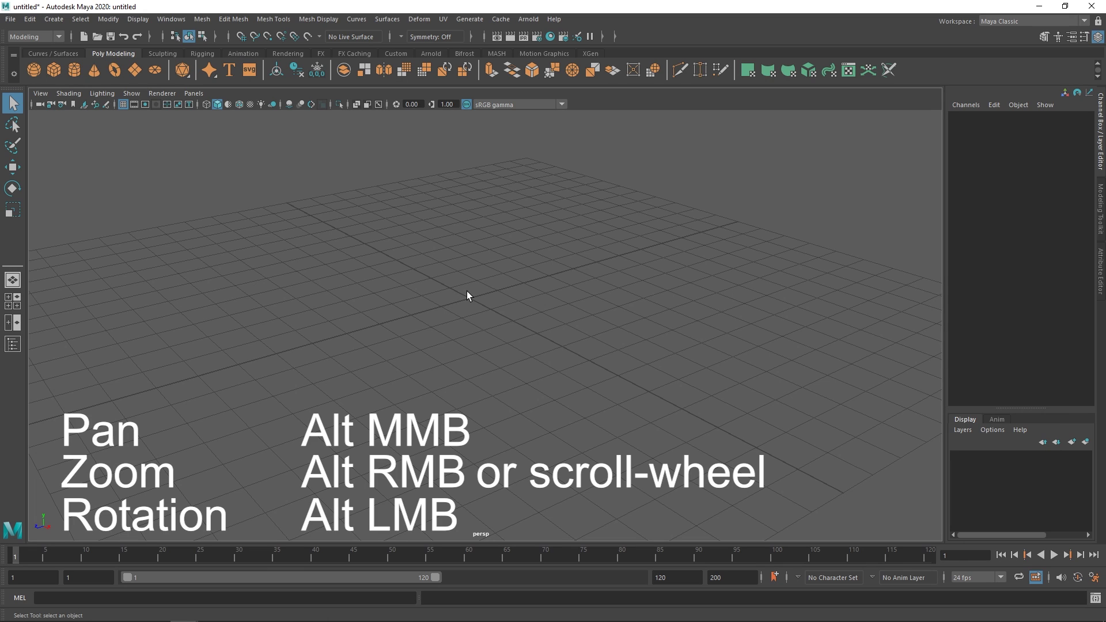
Create a polygon sphere at the origin and show it framed in a new perspective view
left_click(35, 68)
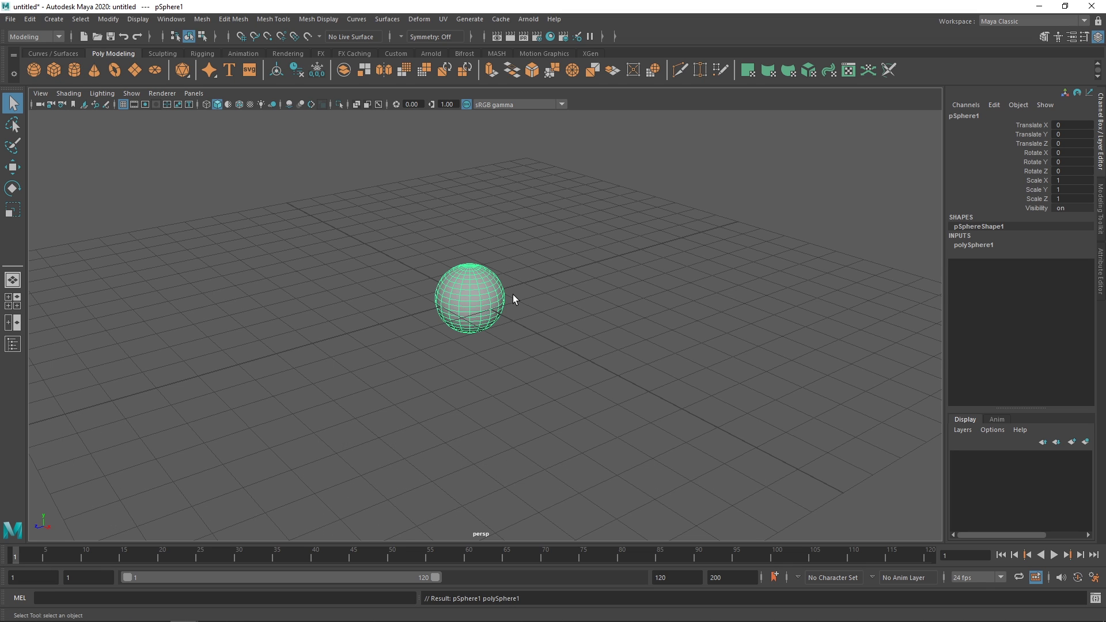
key("f")
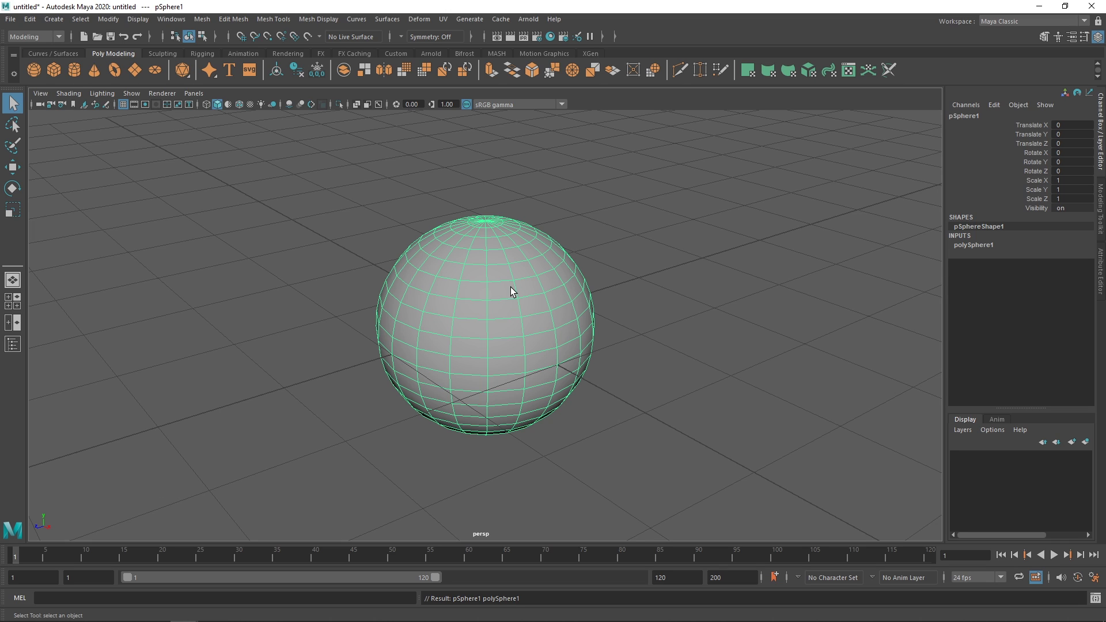
key("space")
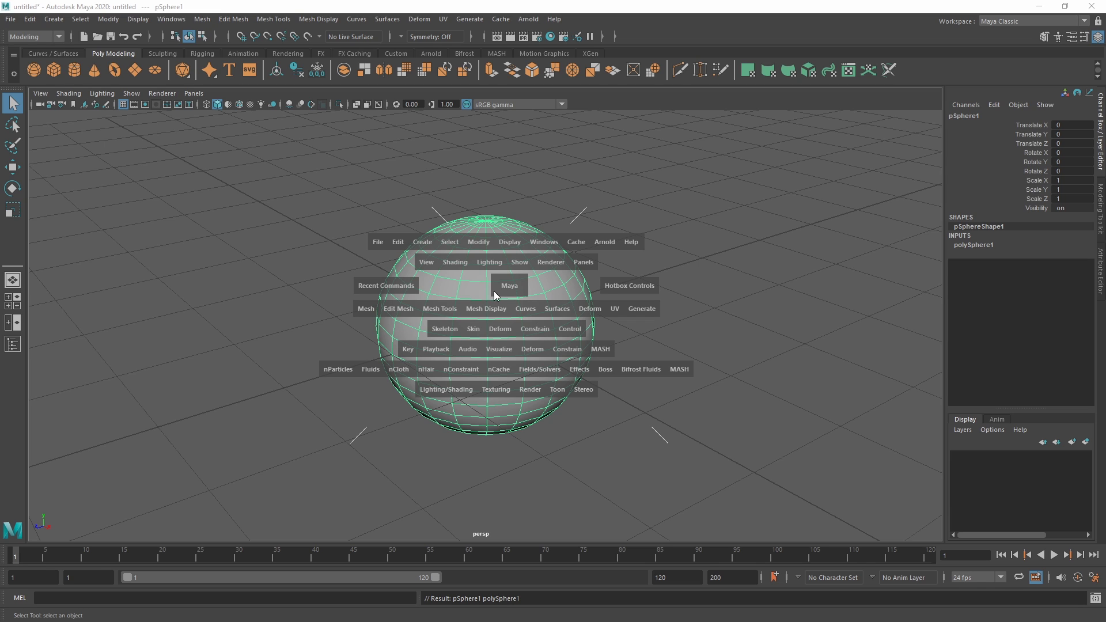
left_click_drag(507, 284, 551, 268)
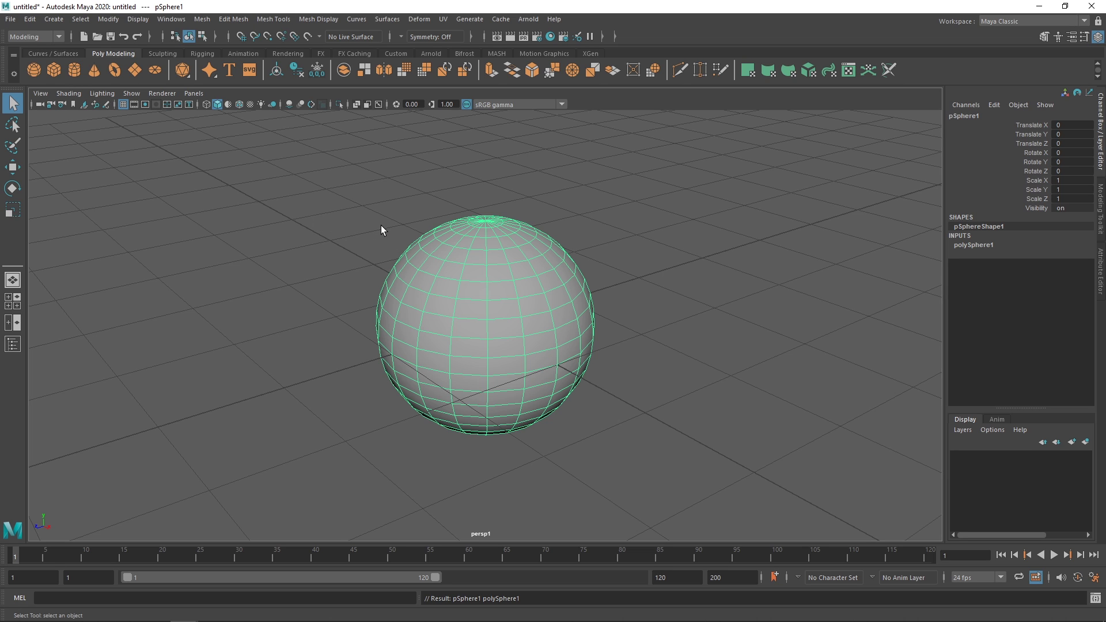
Set the project to a new introToMaya folder inside the Maya projects directory and create its default workspace
left_click(11, 19)
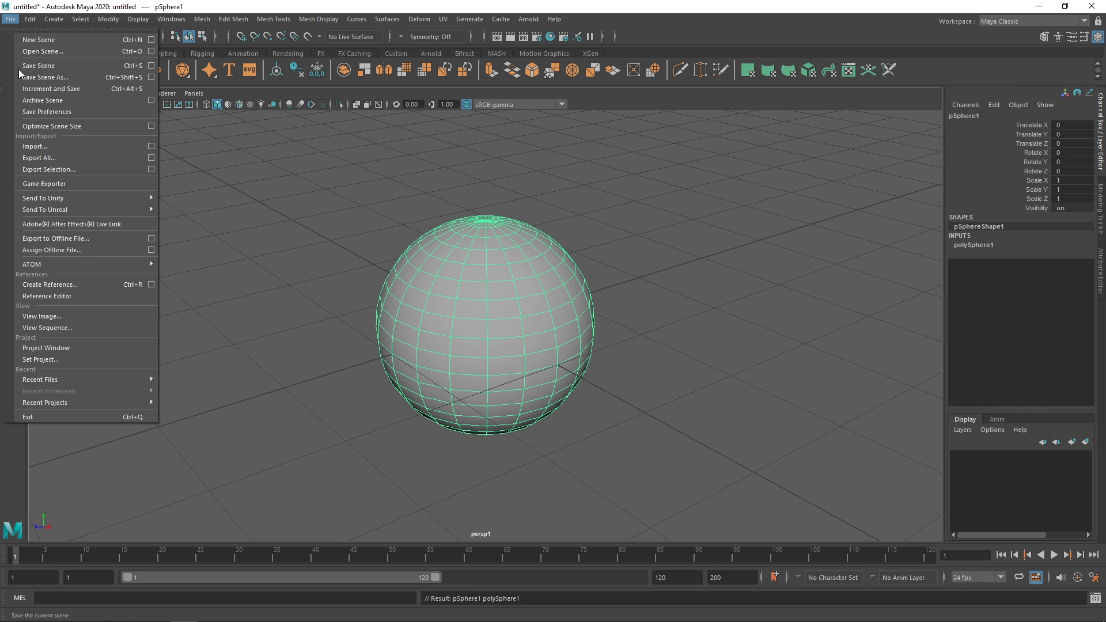
left_click(55, 360)
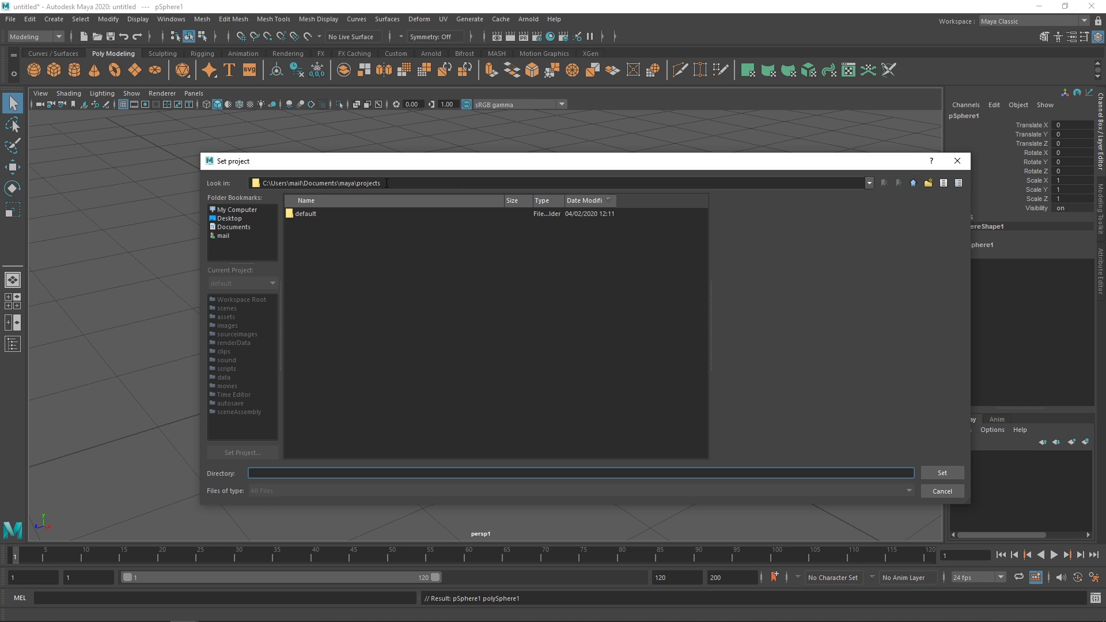
left_click(927, 183)
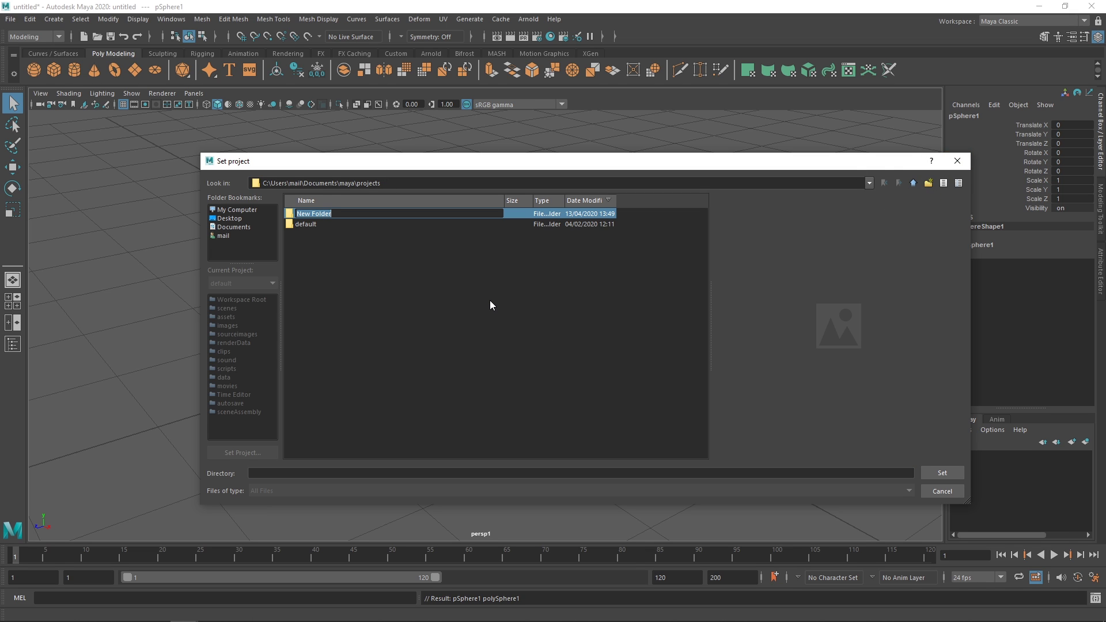
type("introToMaya")
key("Return")
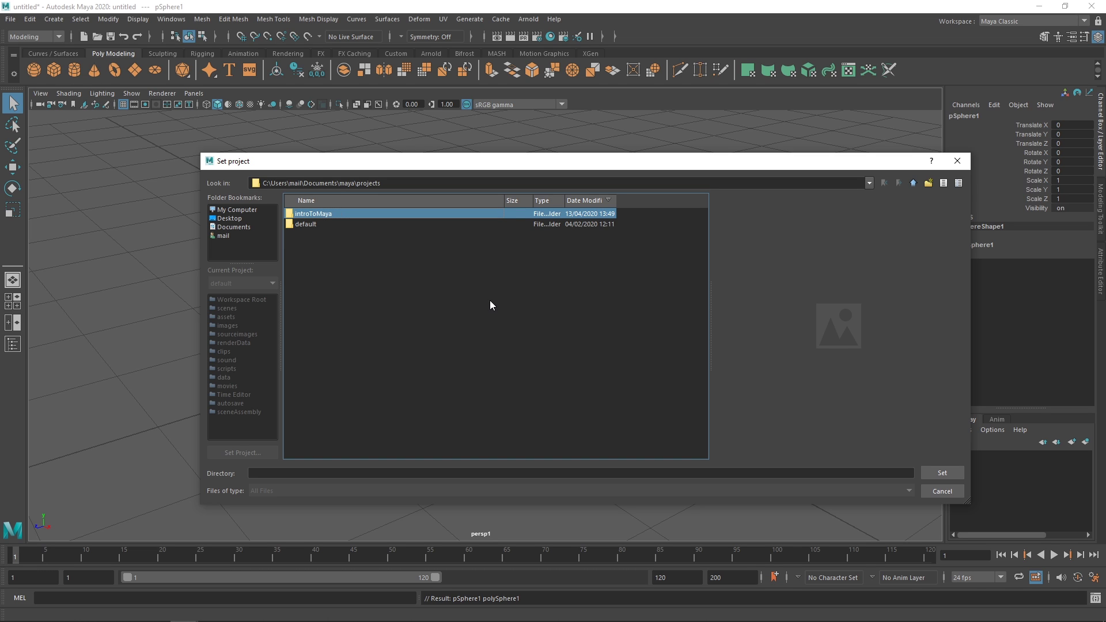
double_click(301, 213)
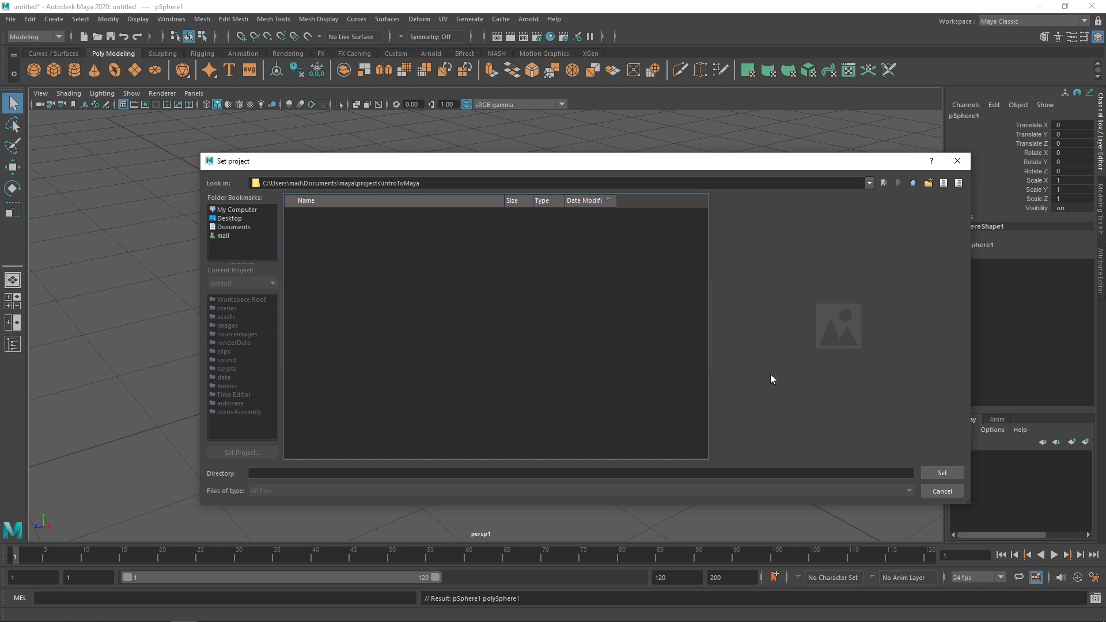
left_click(938, 473)
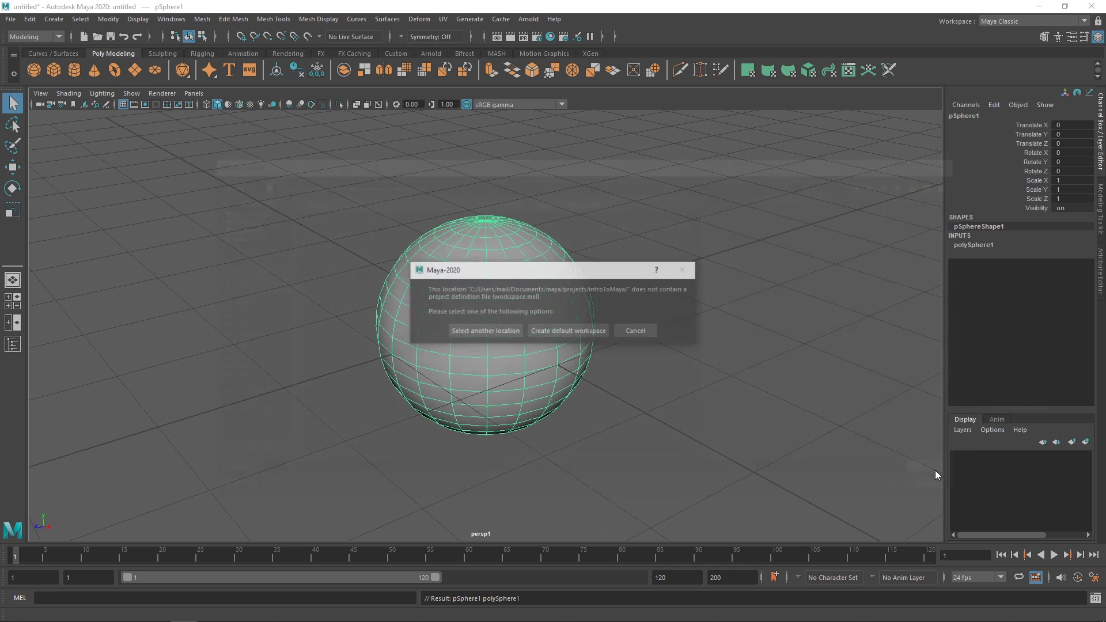
left_click(564, 331)
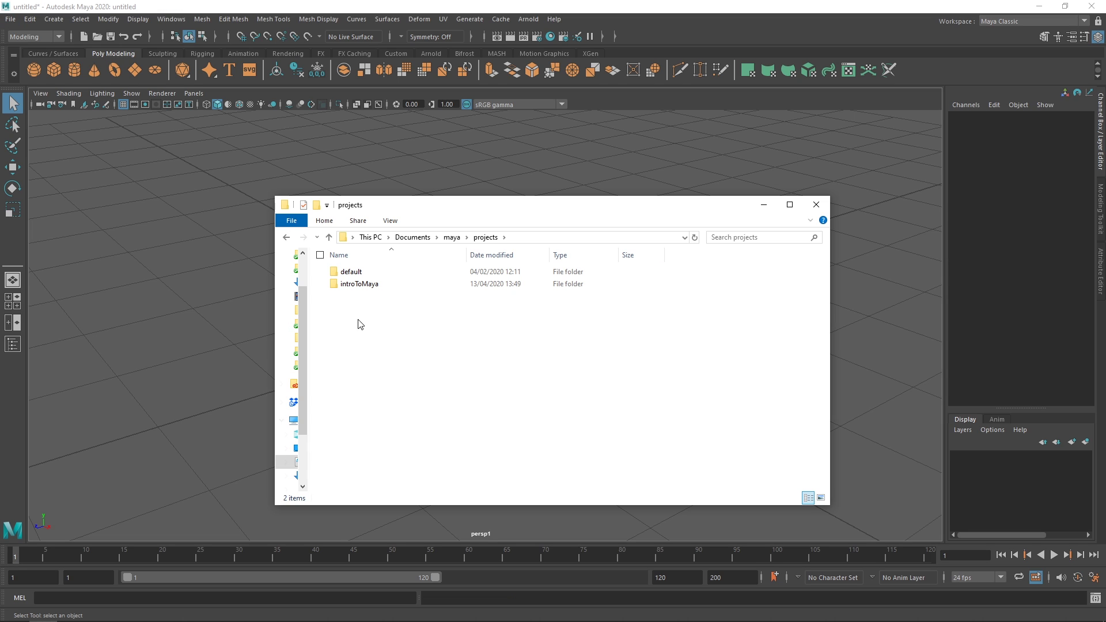
Check the introToMaya folder in File Explorer and accept the default Project Window locations to generate the project's subfolders
double_click(364, 286)
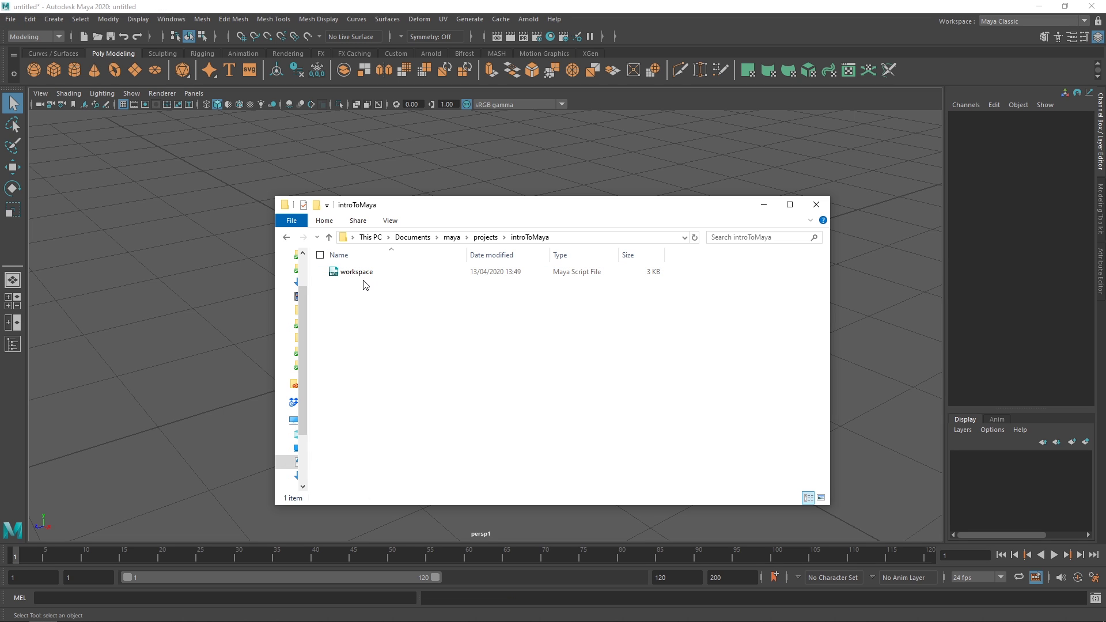
left_click(11, 19)
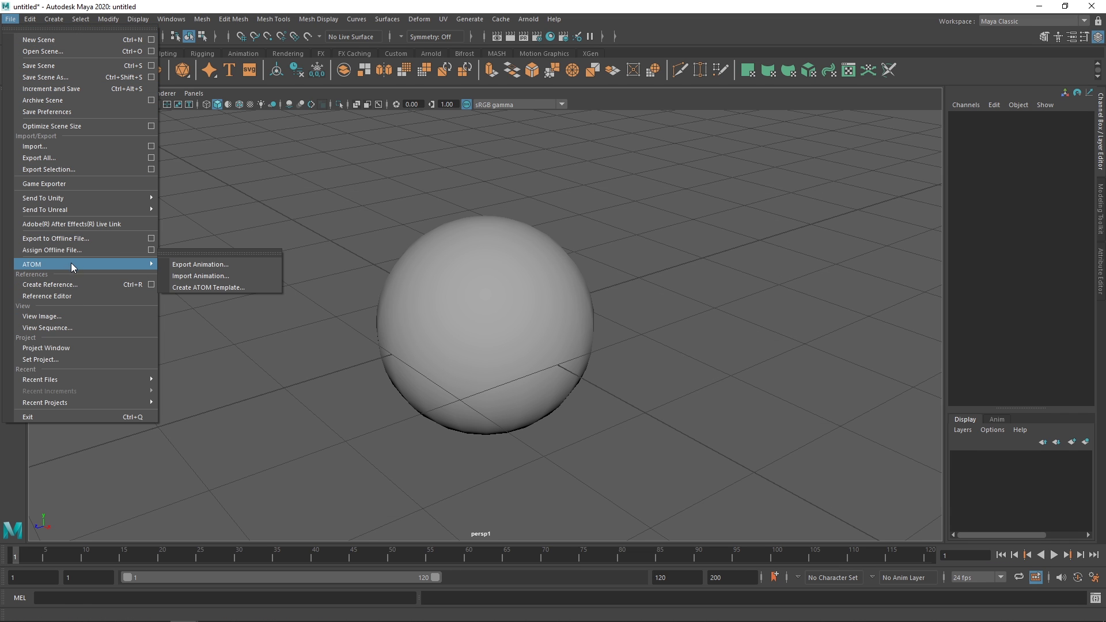
left_click(90, 348)
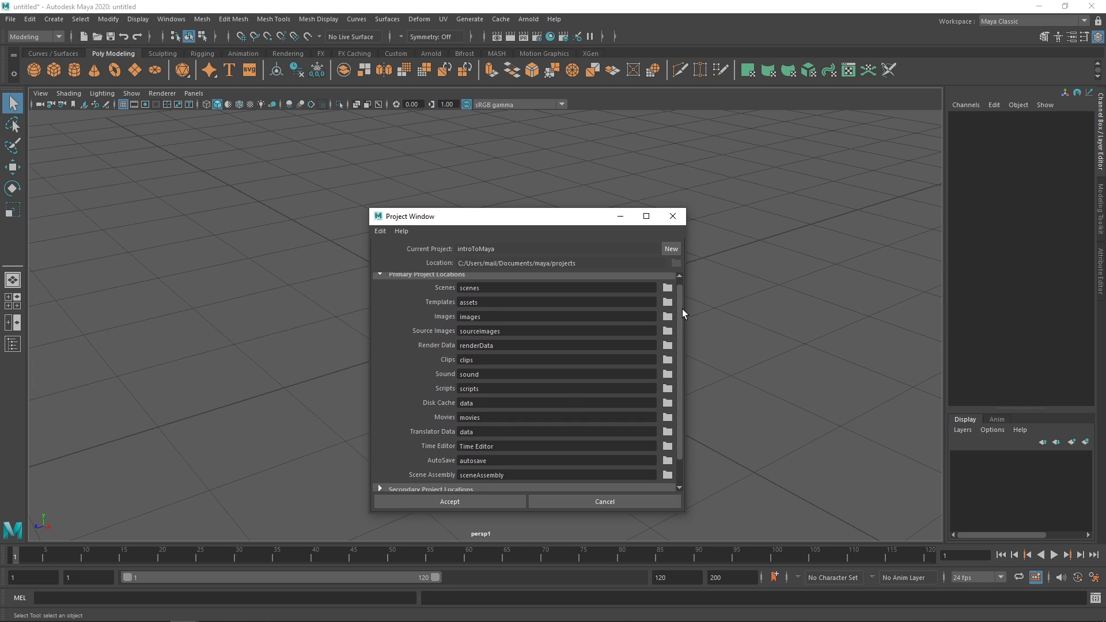
left_click(435, 501)
Switch to File Explorer to examine the subfolders inside introToMaya, and return to Maya
key("alt+Tab")
left_click(434, 335)
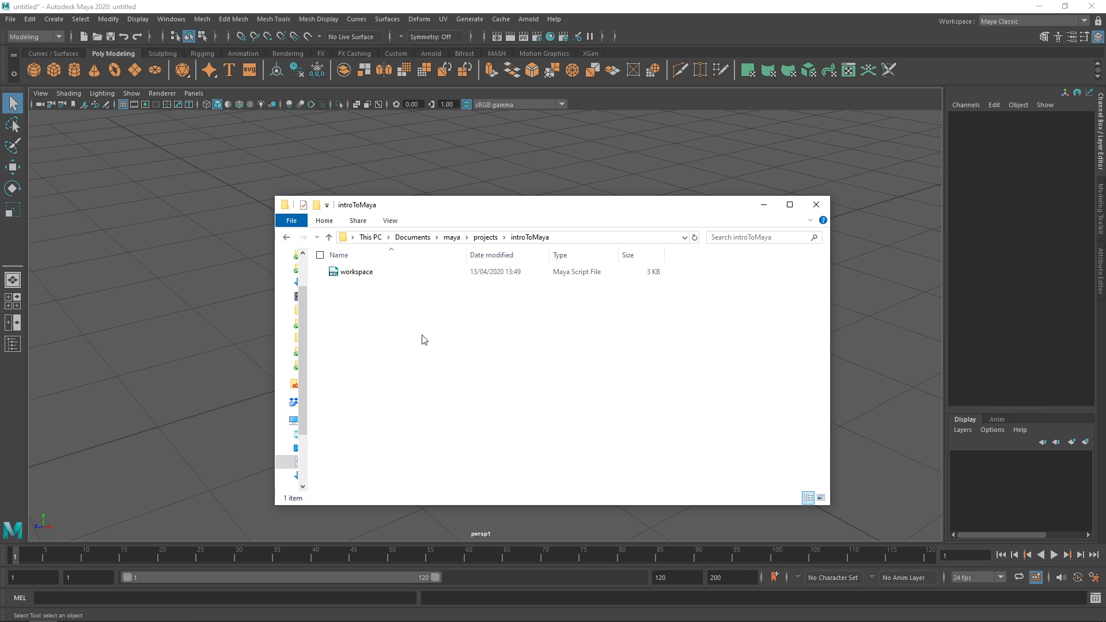
left_click_drag(379, 475, 349, 262)
left_click(383, 469)
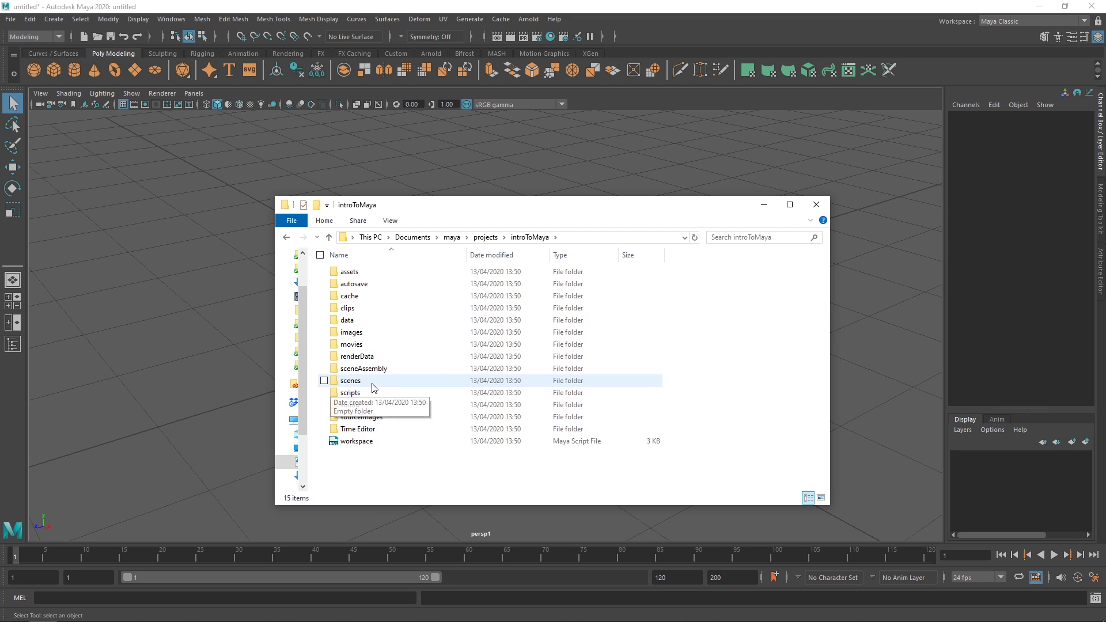
left_click(193, 291)
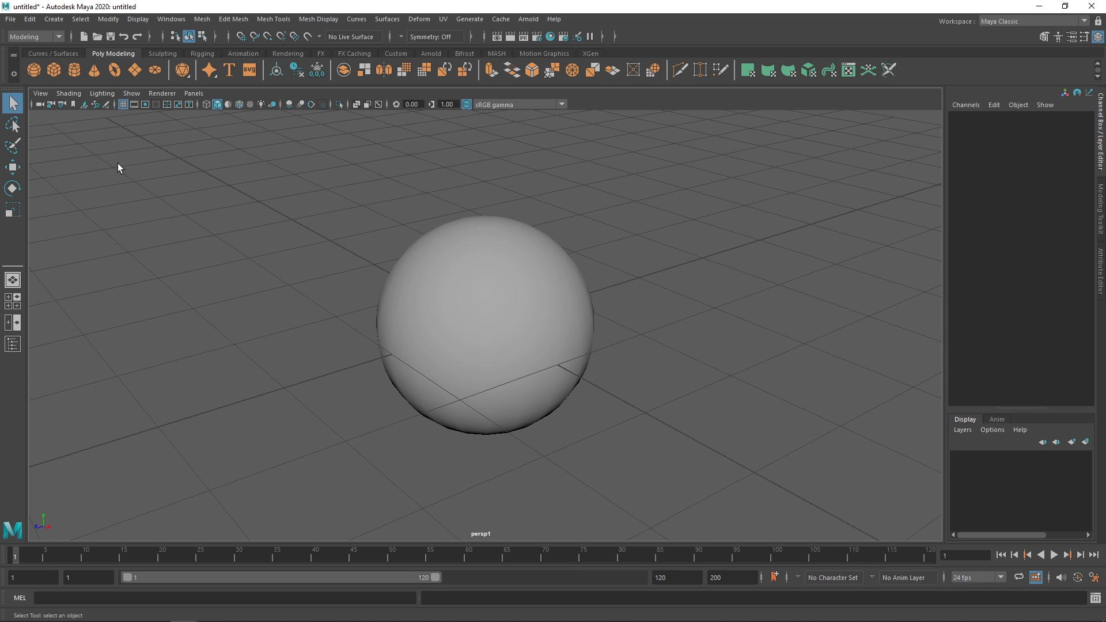
Start saving the scene and go to the scenes folder of the introToMaya project
left_click(10, 19)
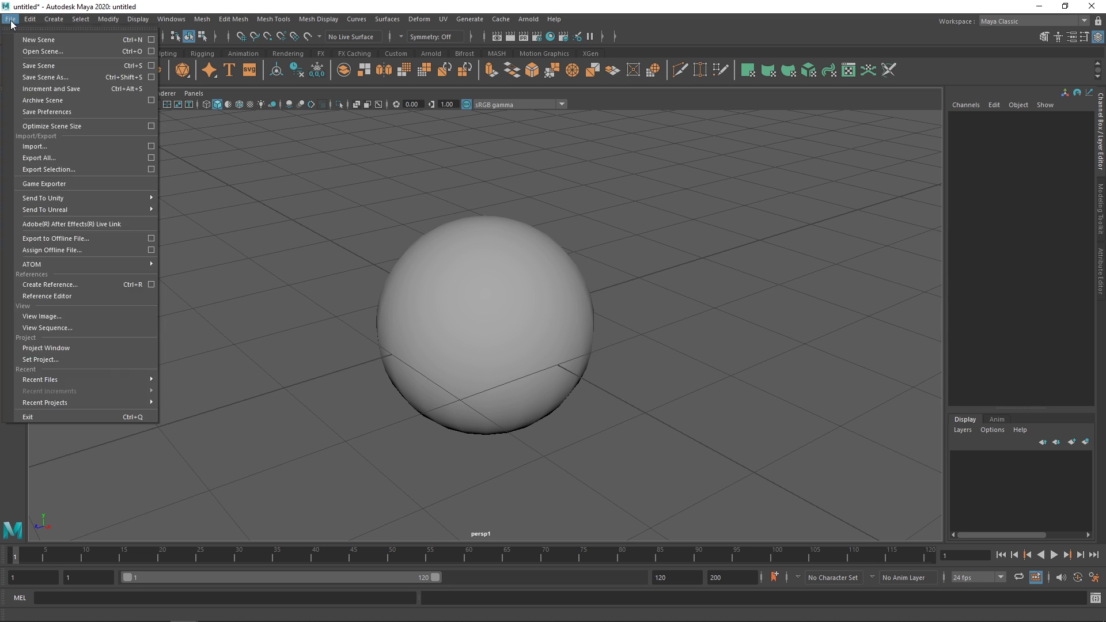
left_click(53, 67)
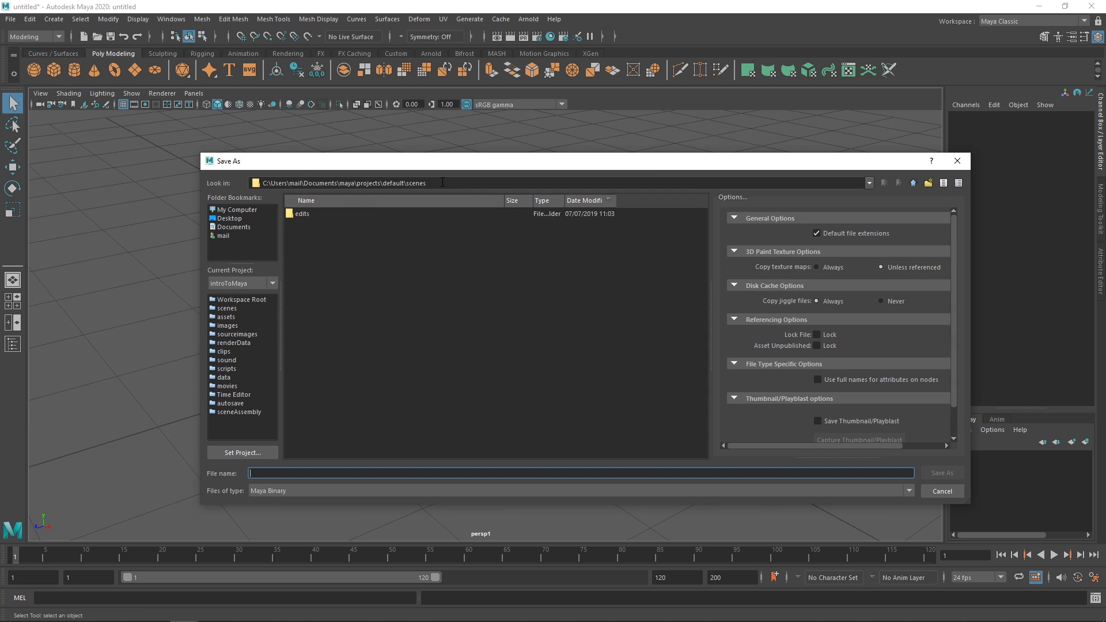
left_click(231, 308)
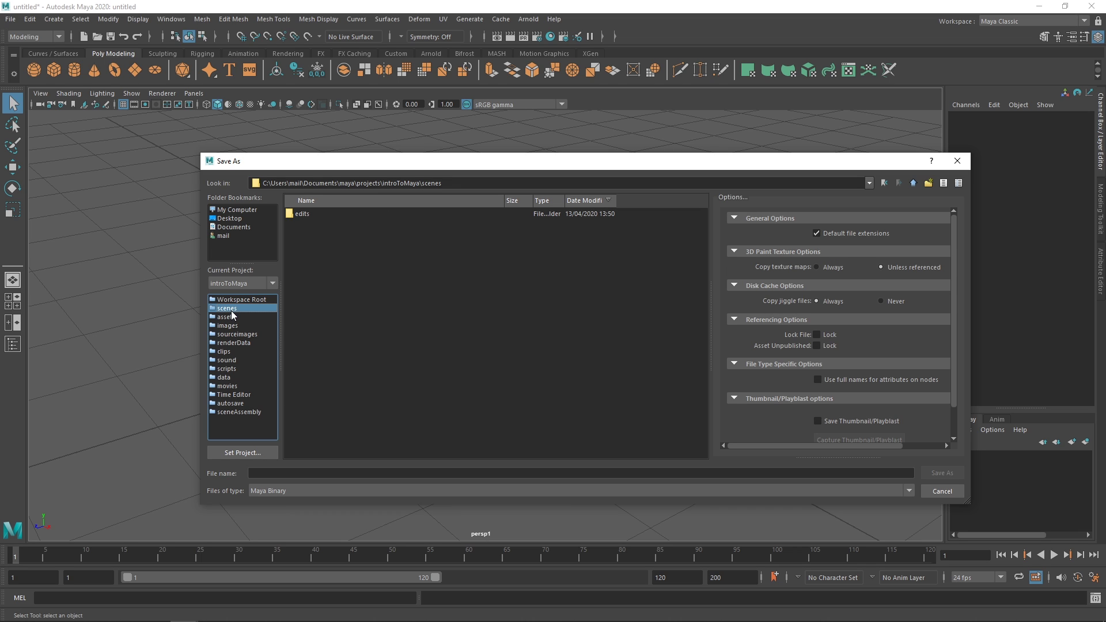
Browse the introToMaya project's other folders in the save dialog, including assets, images, sourceimages and data
left_click(233, 316)
left_click(231, 327)
left_click(230, 353)
left_click(233, 334)
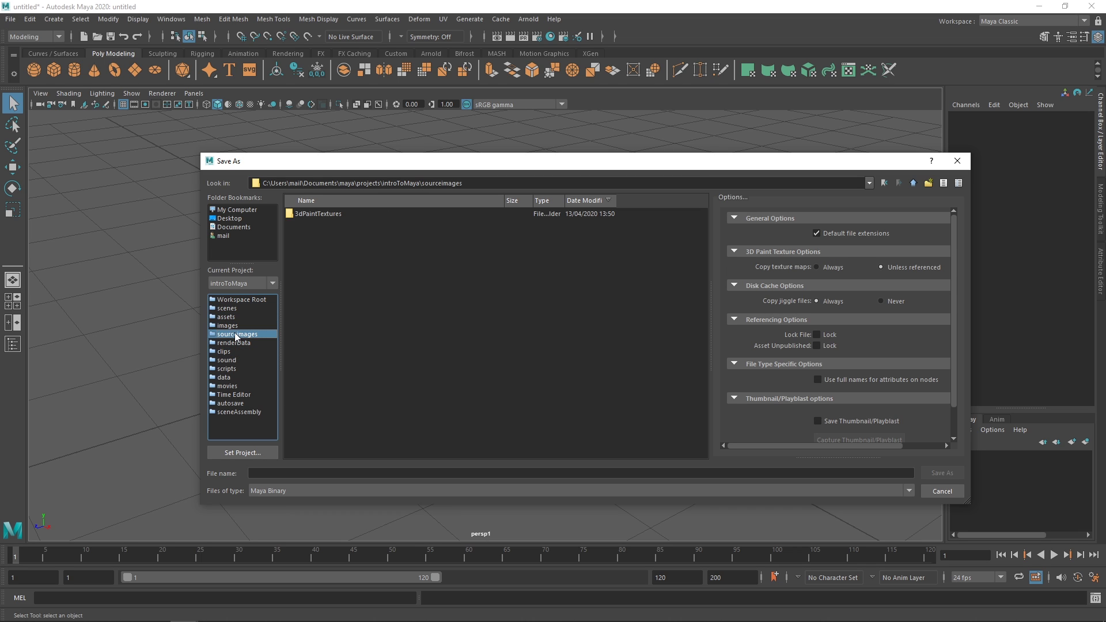
left_click(235, 325)
left_click(237, 316)
left_click(240, 308)
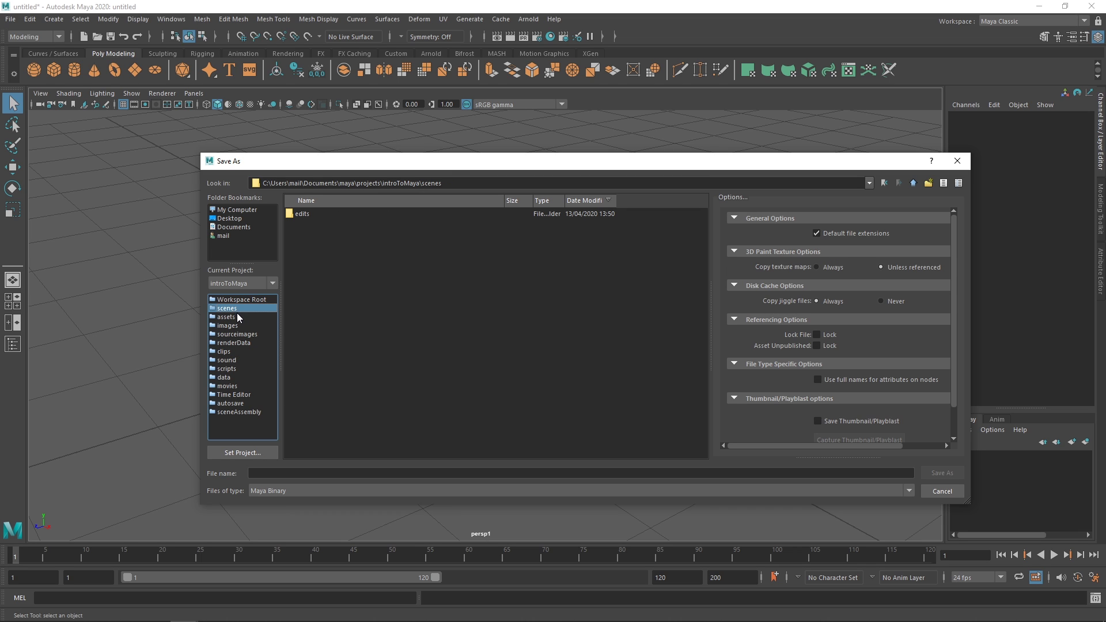
left_click(233, 377)
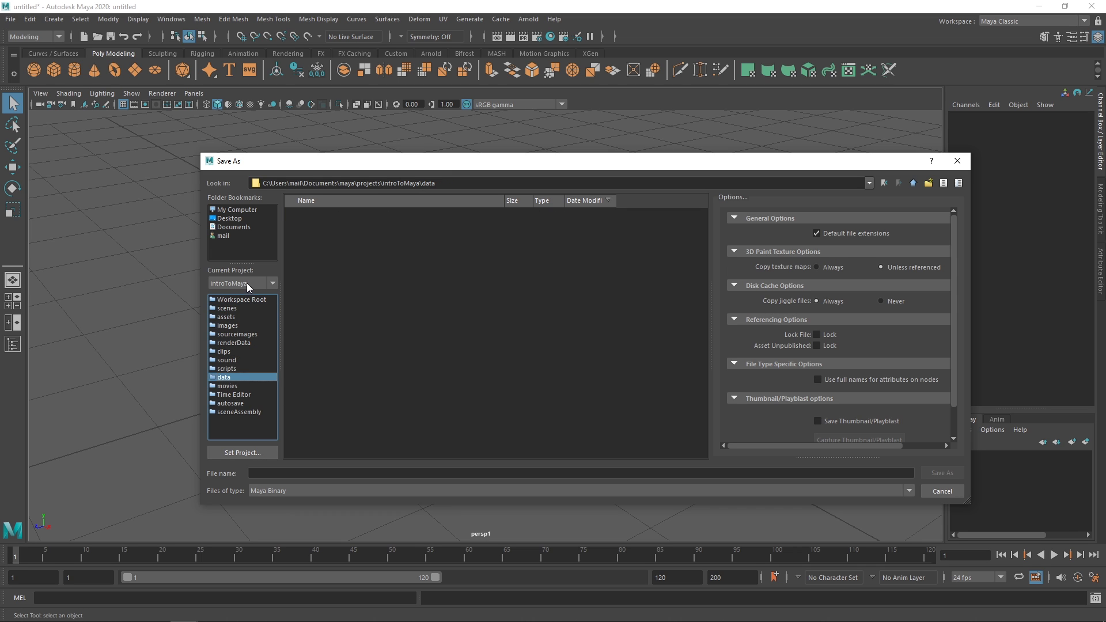
Choose the project's scenes folder as the save location and set the file type to Maya ASCII
left_click(226, 309)
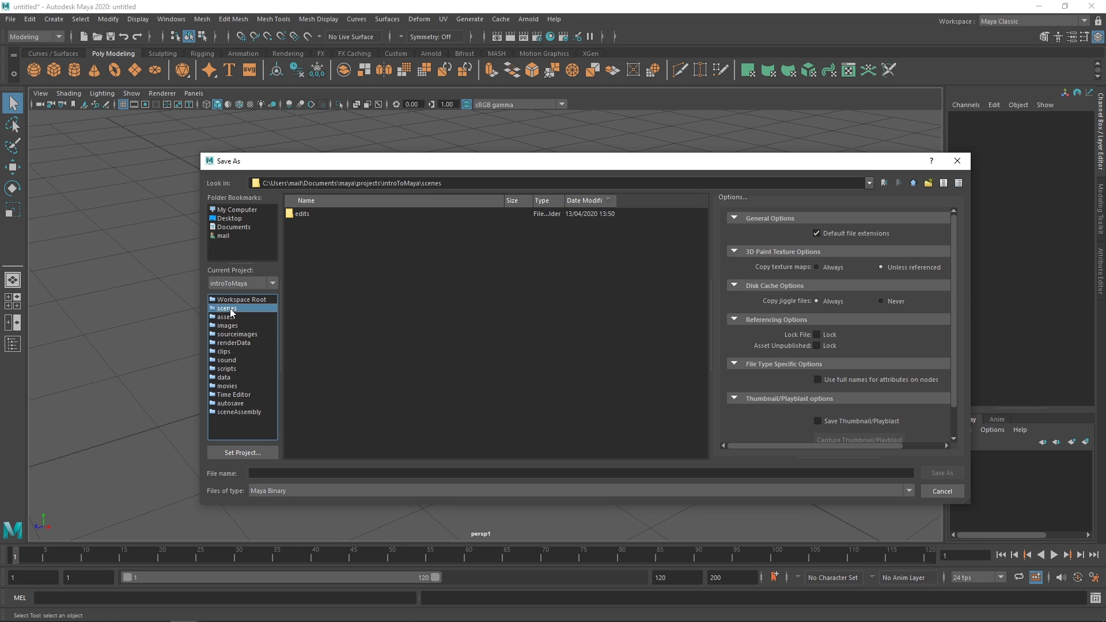
left_click(262, 473)
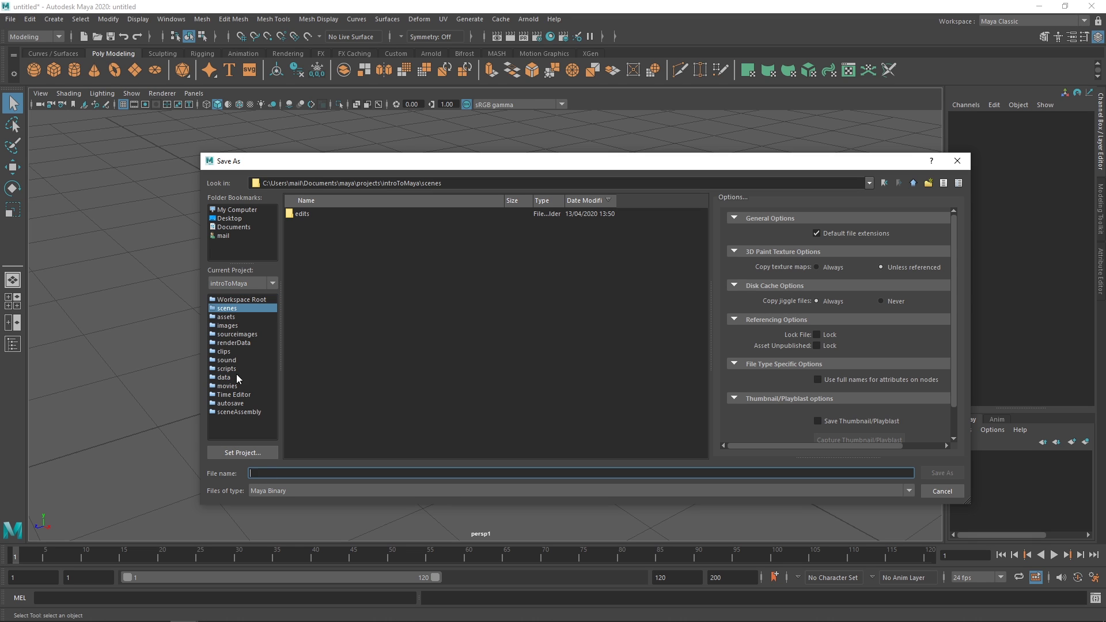
left_click(271, 488)
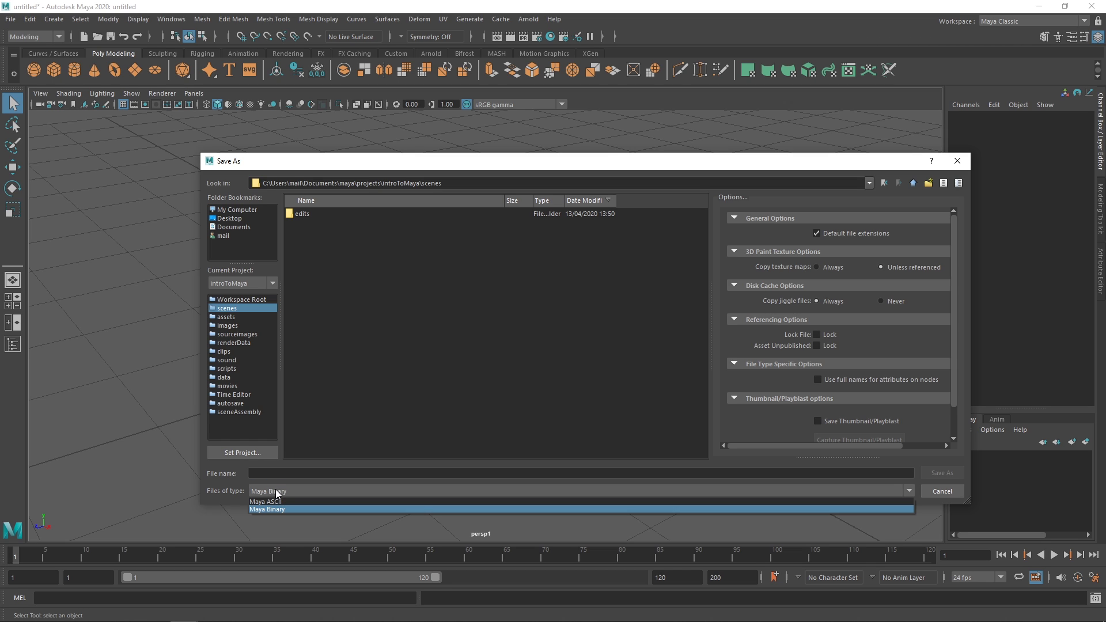
left_click(281, 502)
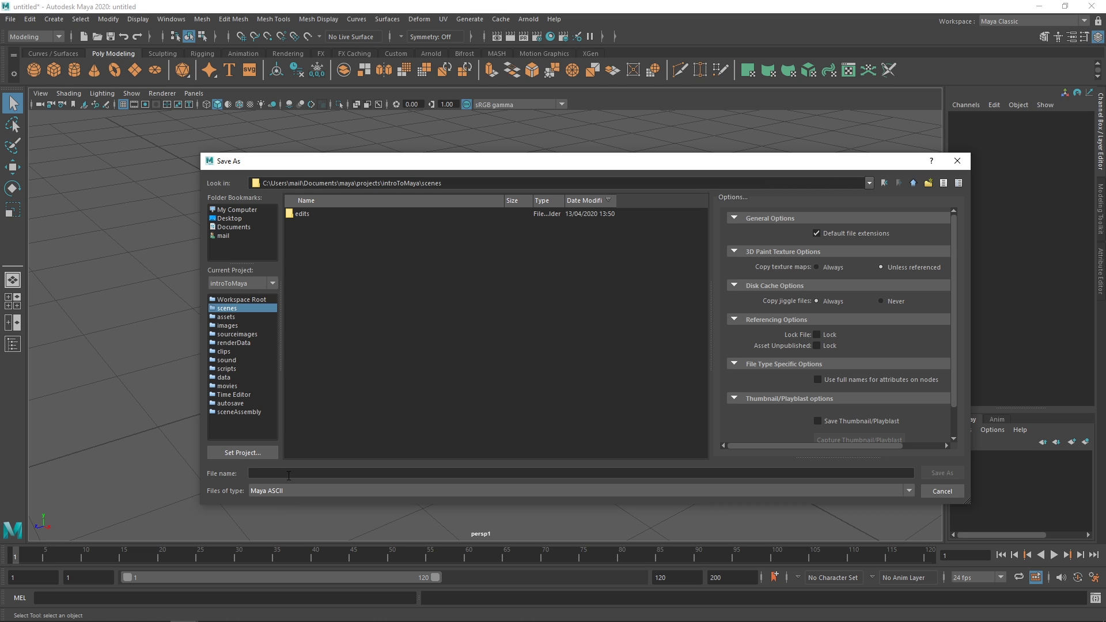
Save the scene as intro01 in Maya ASCII format and check the file path in the command feedback line
left_click(291, 472)
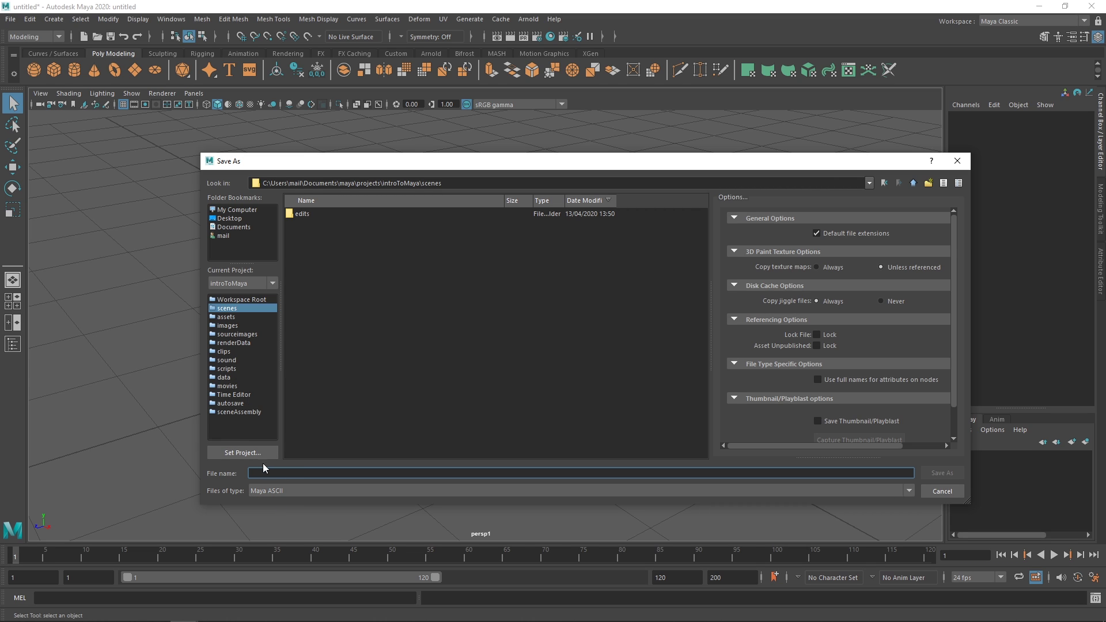
left_click(272, 491)
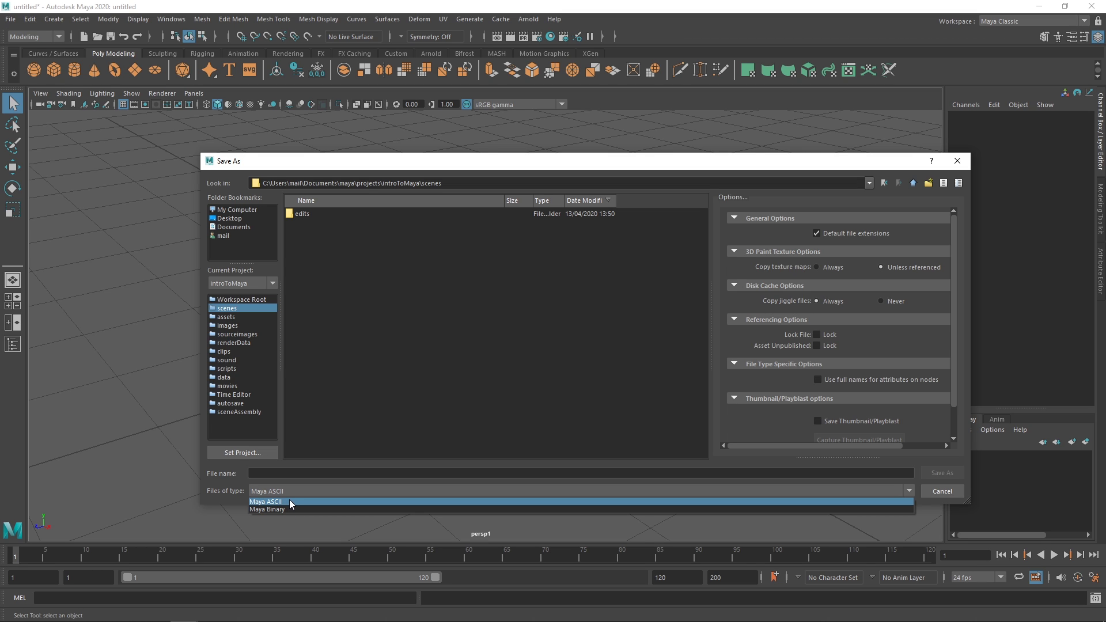
left_click(291, 501)
left_click(293, 477)
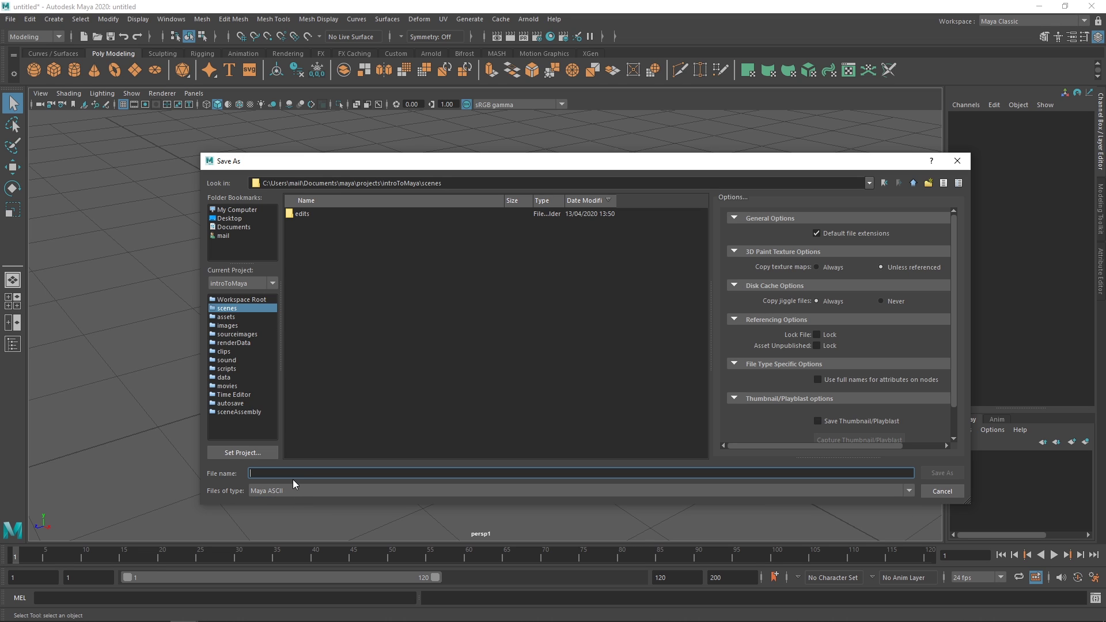
type("intro01")
left_click(941, 473)
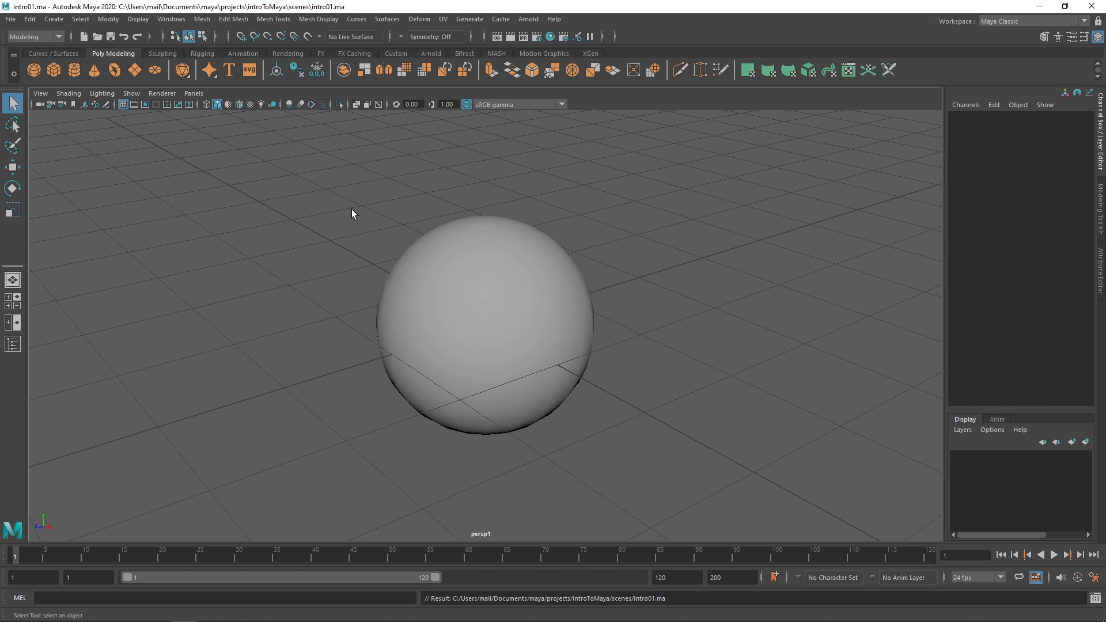
triple_click(423, 600)
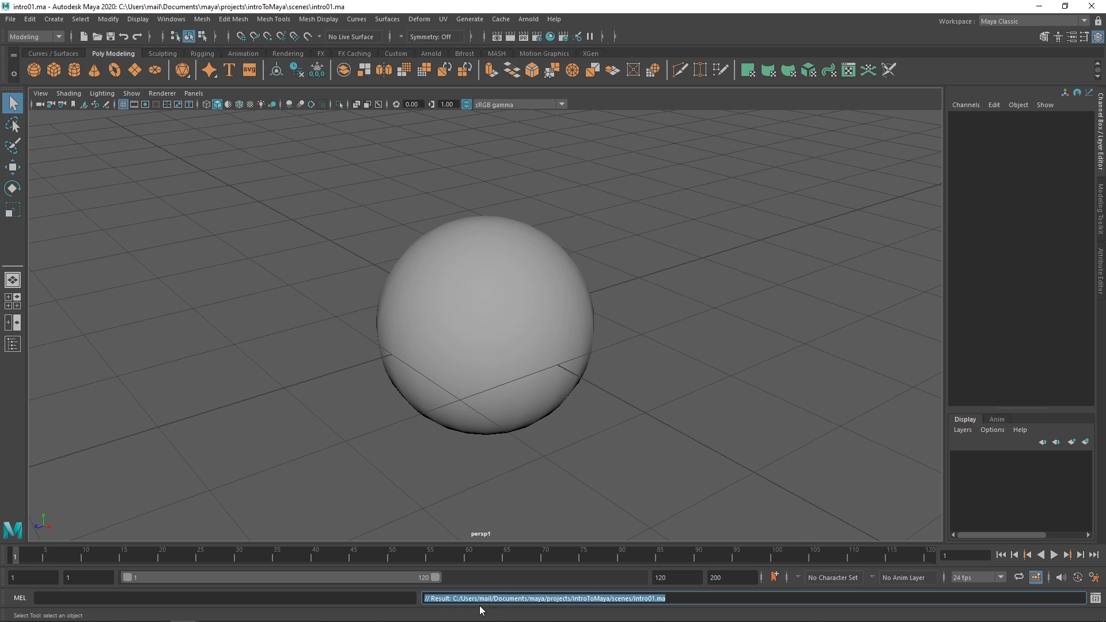
left_click(506, 454)
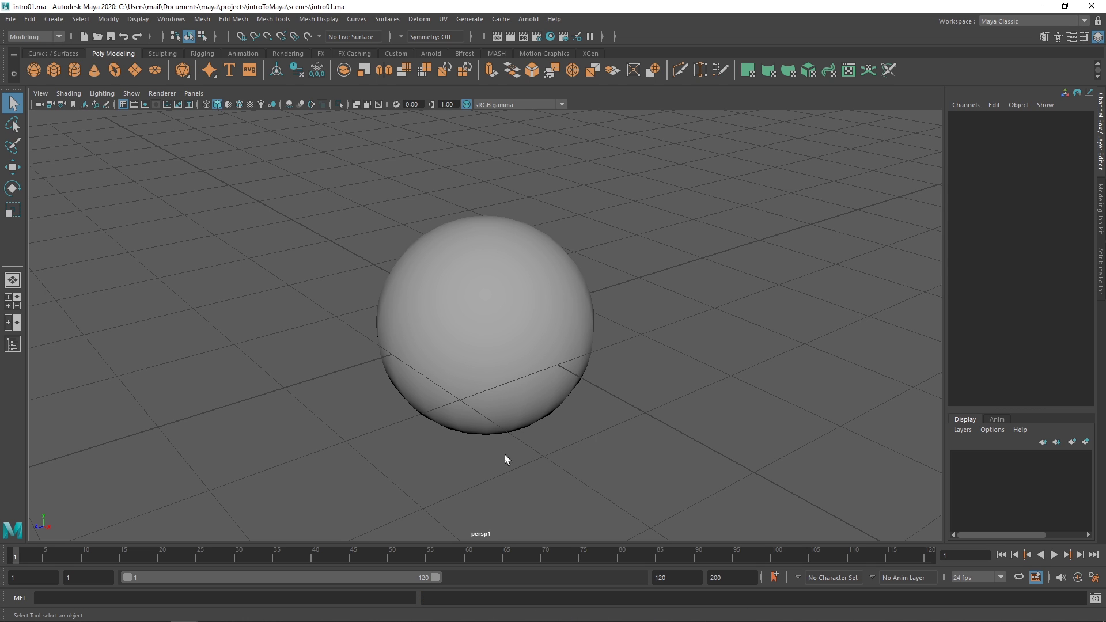
With the sphere selected, open the Files/Projects category of the Preferences
left_click(74, 70)
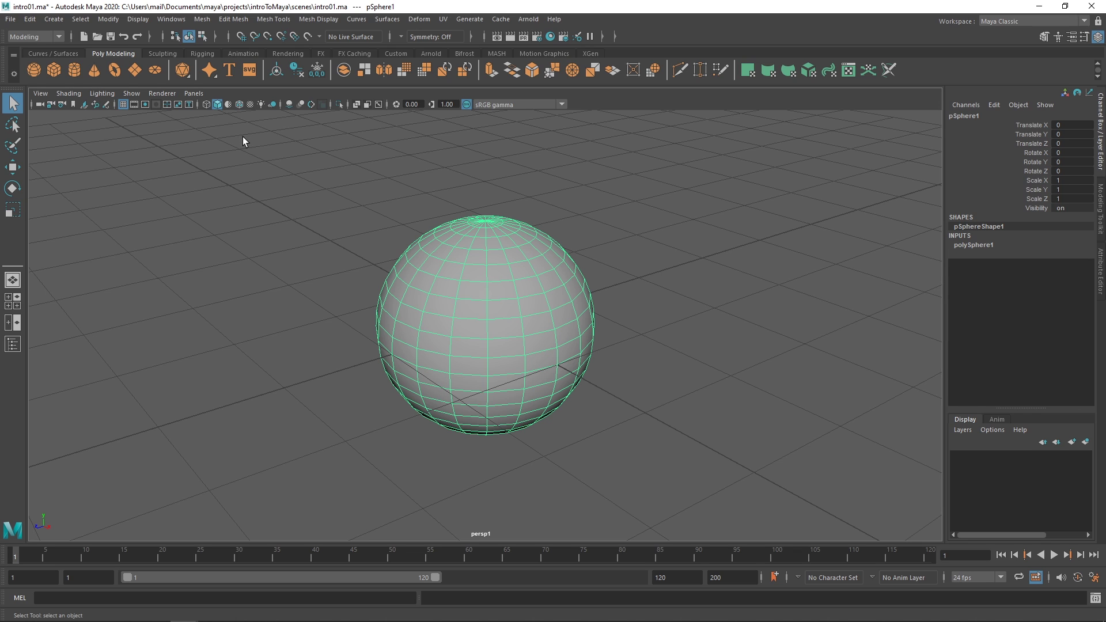
left_click(172, 20)
mouse_move(202, 129)
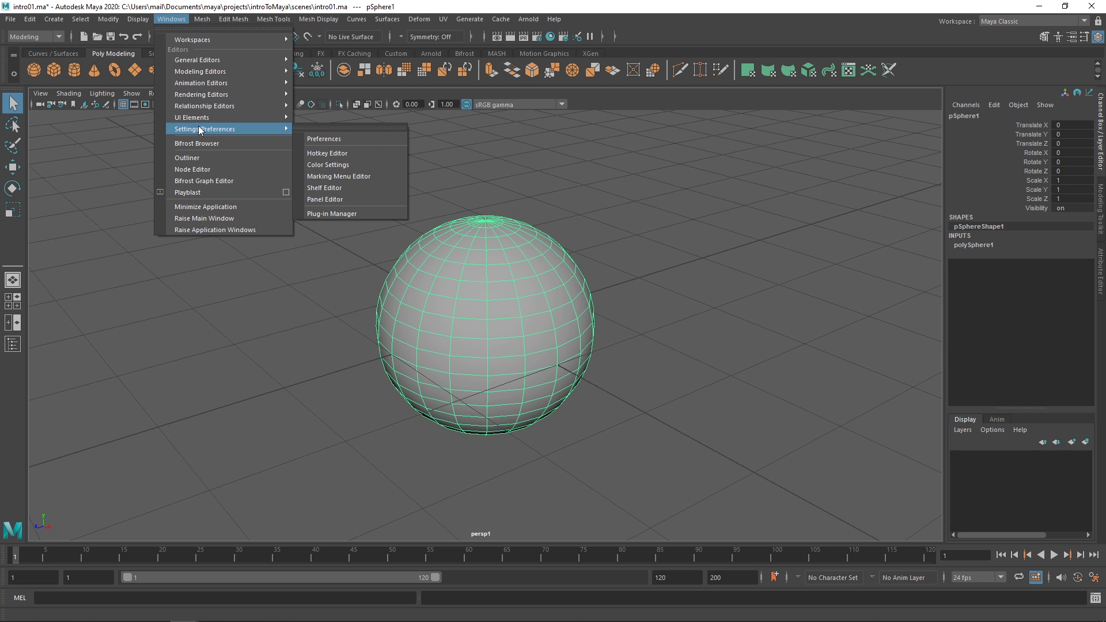
left_click(326, 138)
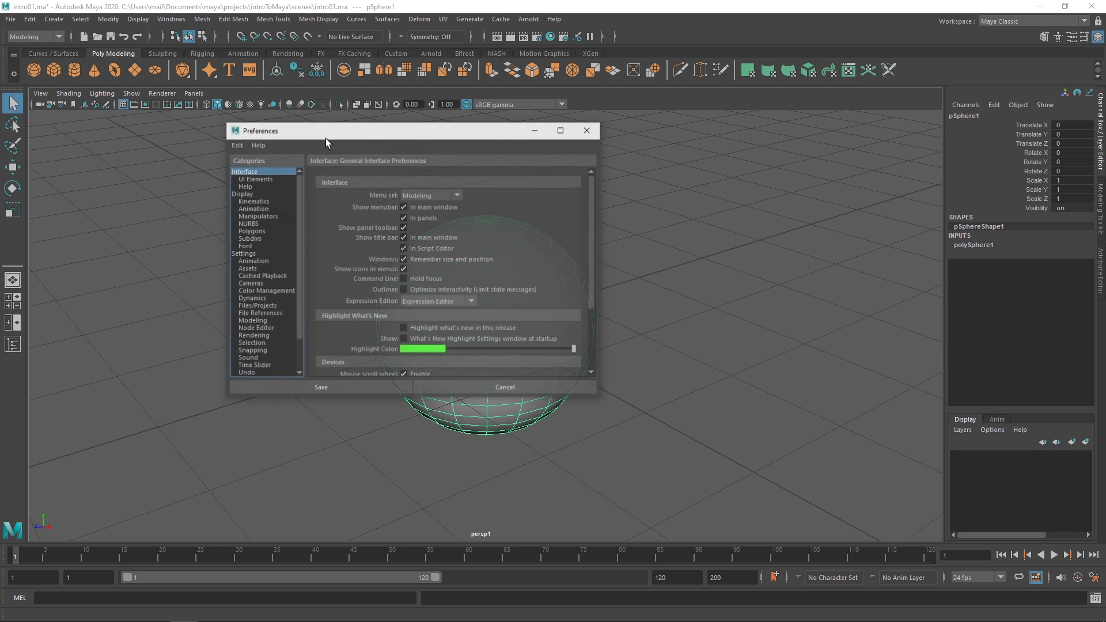
left_click(253, 253)
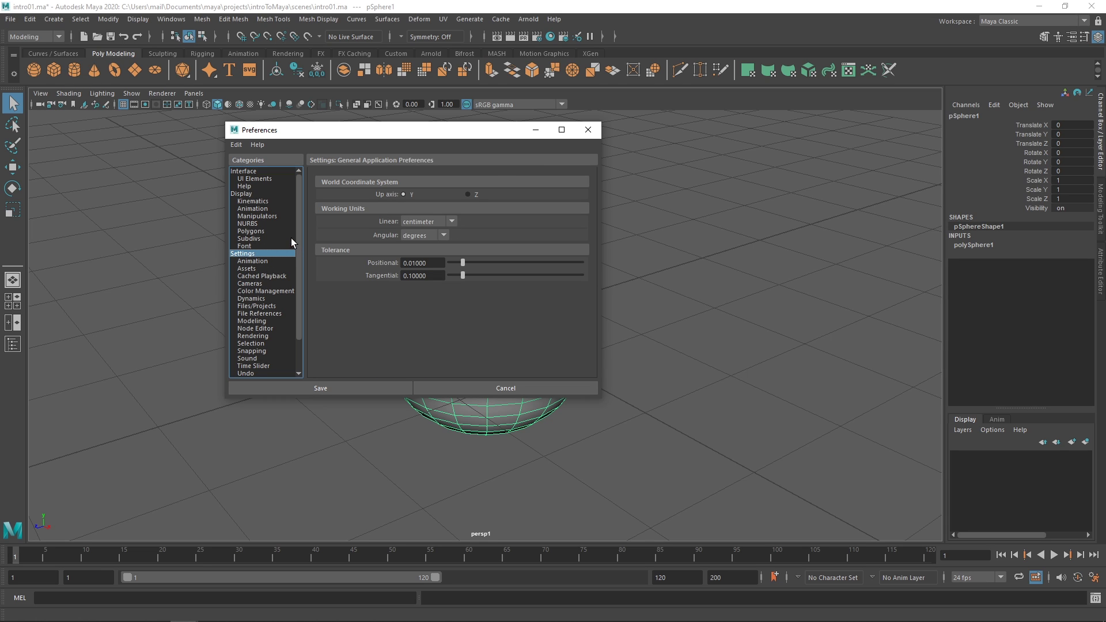
scroll(293, 243, "down", 2)
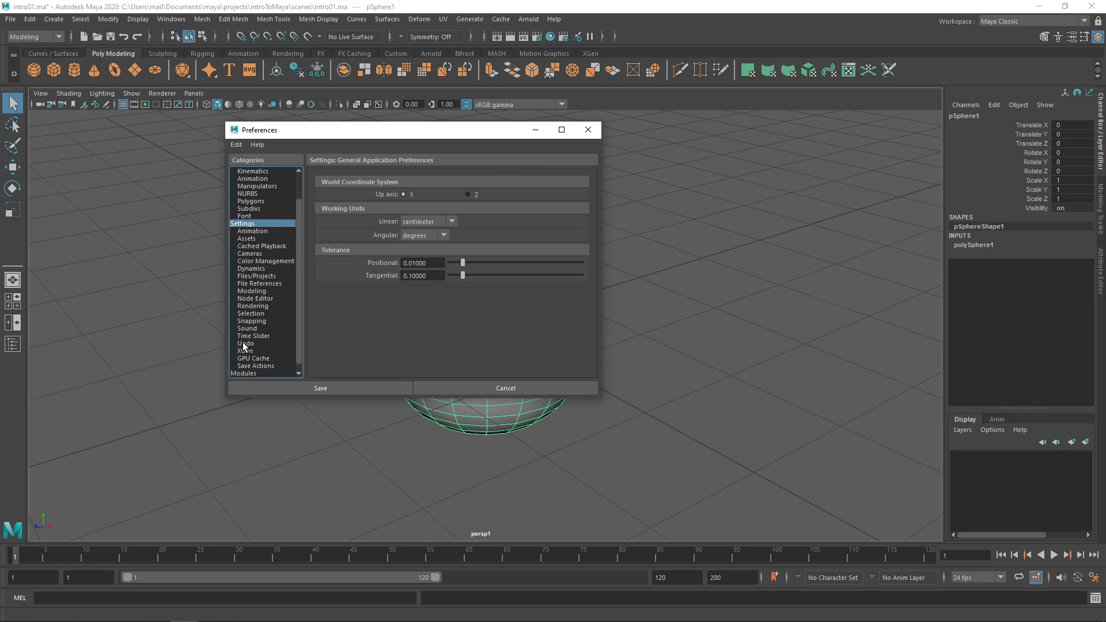
left_click(259, 276)
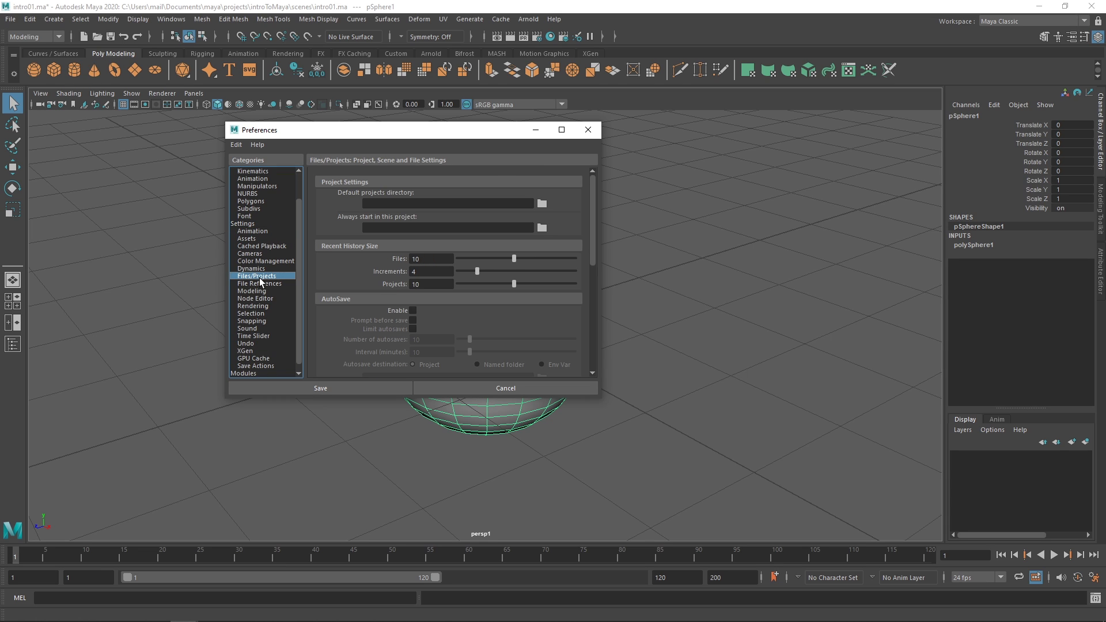
Enable AutoSave with an interval of 30 minutes, keeping the project as the autosave destination
left_click(412, 310)
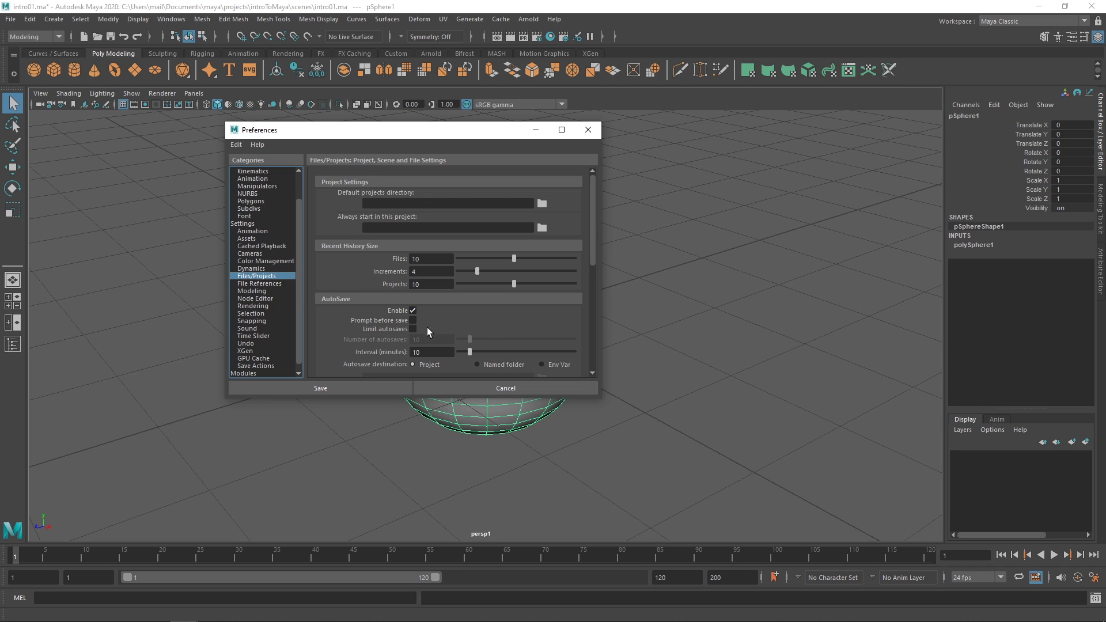
left_click_drag(419, 352, 402, 354)
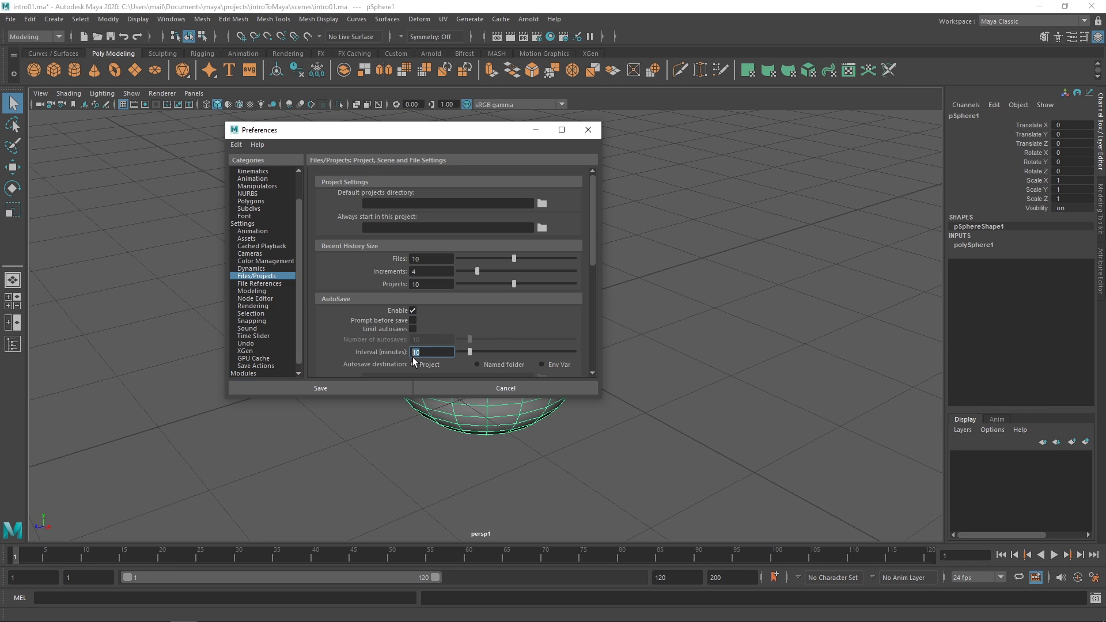
type("30")
scroll(594, 215, "down", 1)
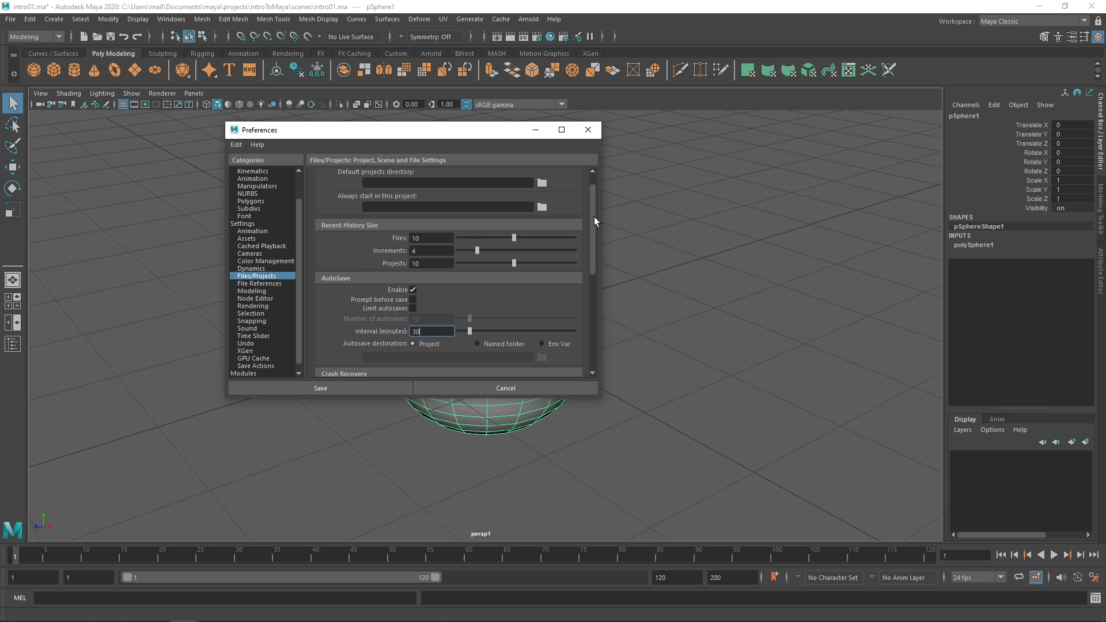
scroll(593, 210, "up", 1)
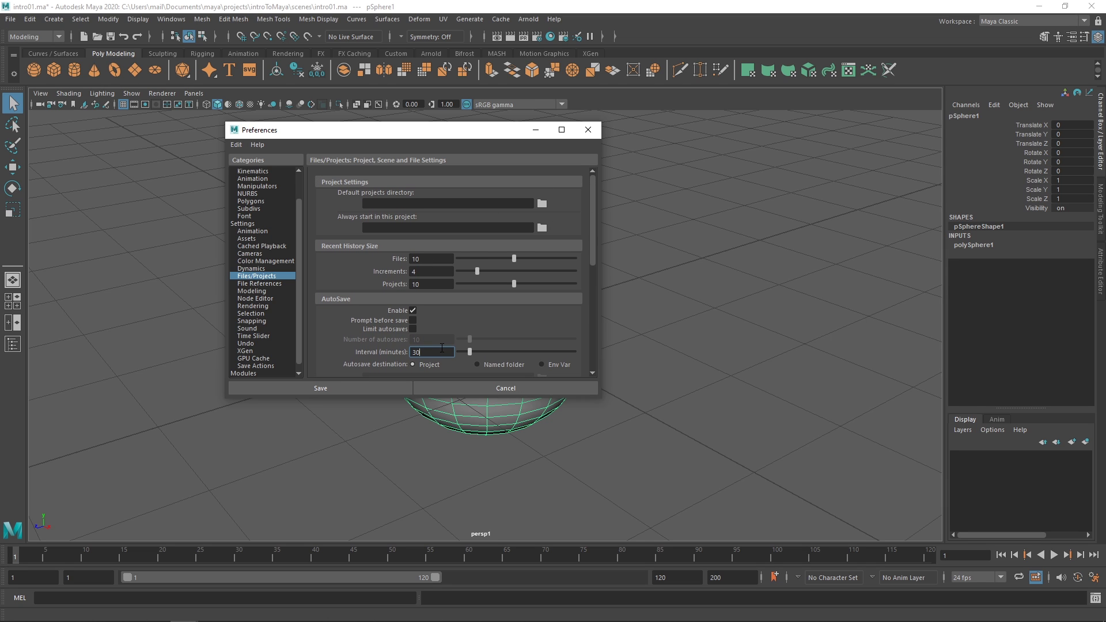
Switch to File Explorer to examine the introToMaya project's autosave folder, and return to Maya's Preferences
key("alt+Tab")
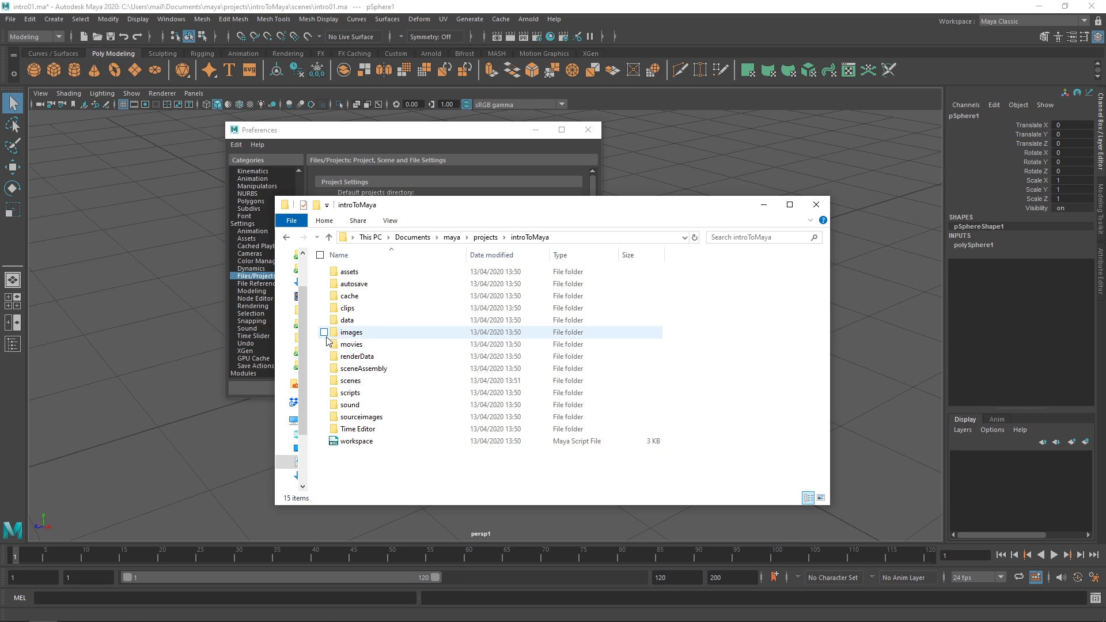
double_click(366, 286)
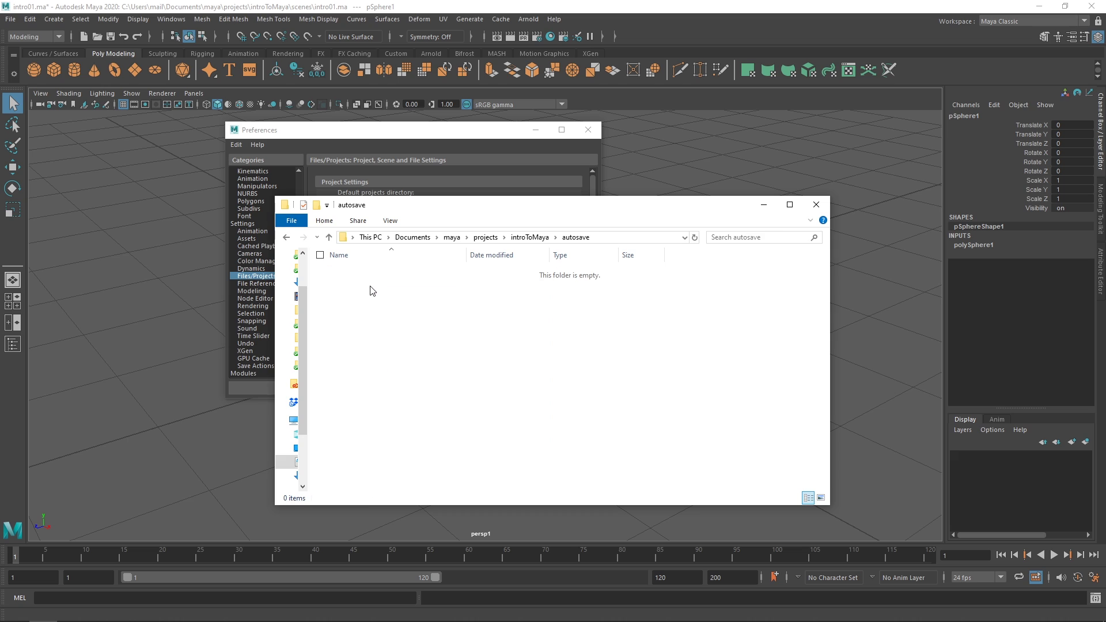
left_click(286, 237)
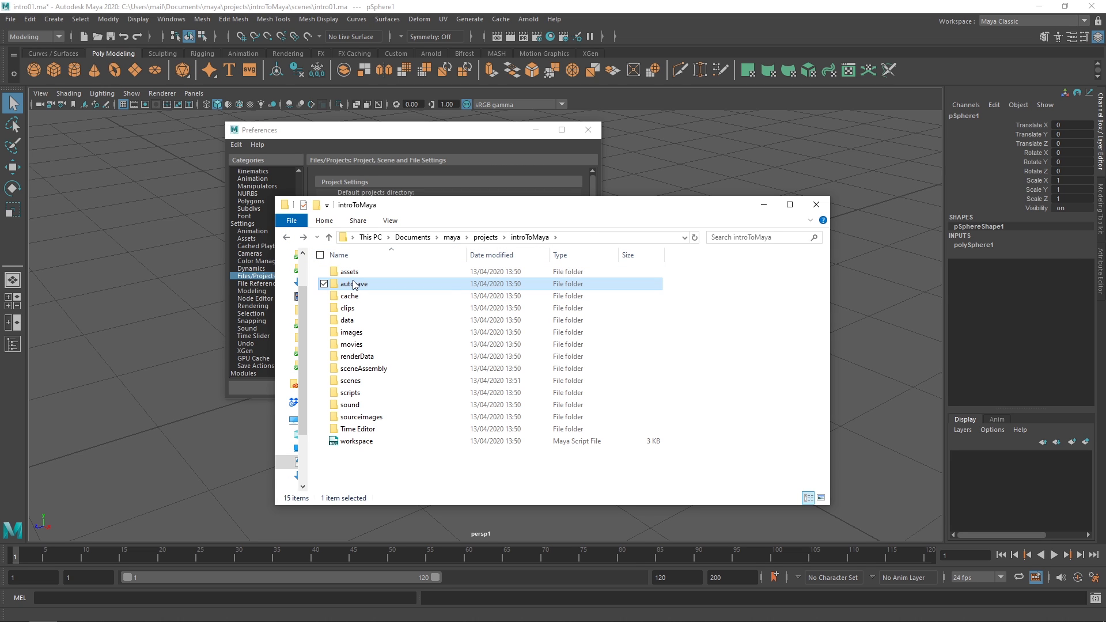
left_click(447, 159)
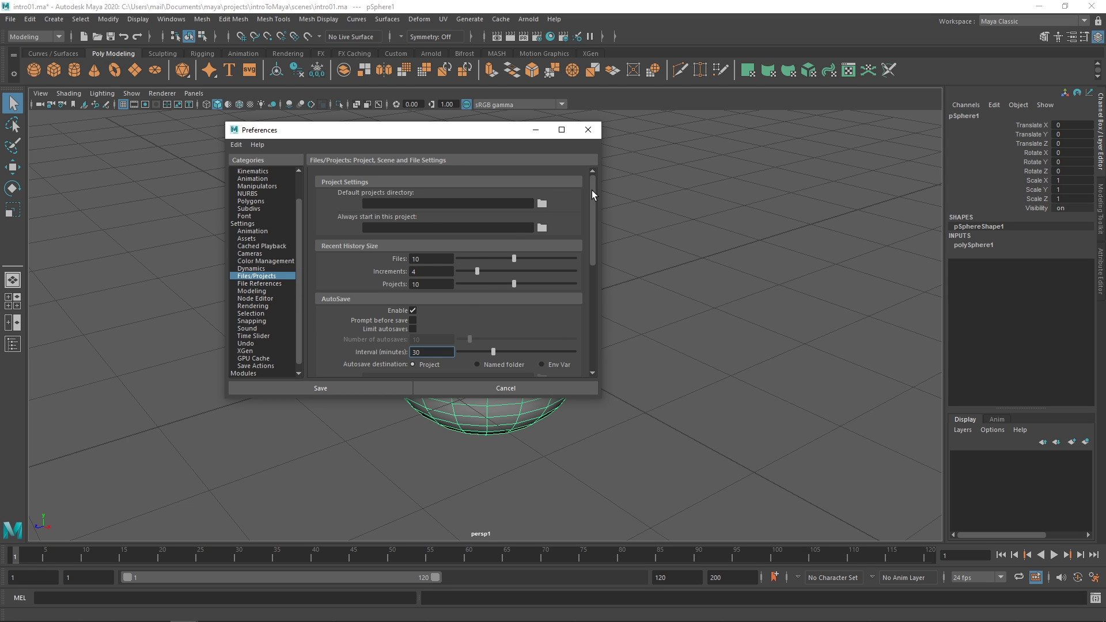
Find the File Dialog style preference and examine the Maya default Save As dialog, closing it without saving
left_click_drag(592, 190, 470, 287)
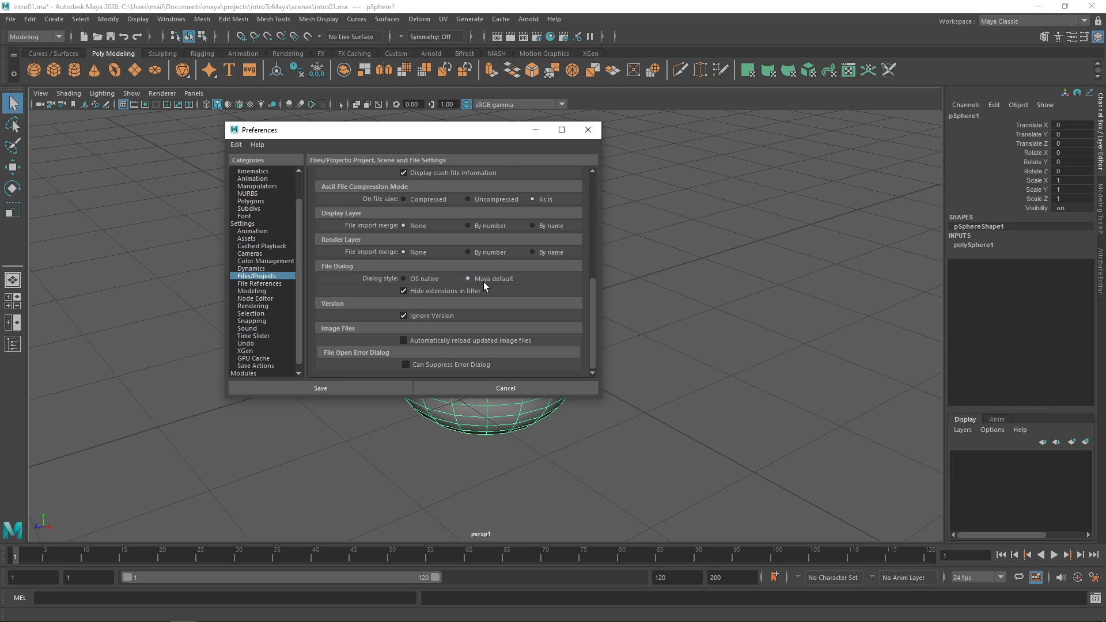
left_click(11, 19)
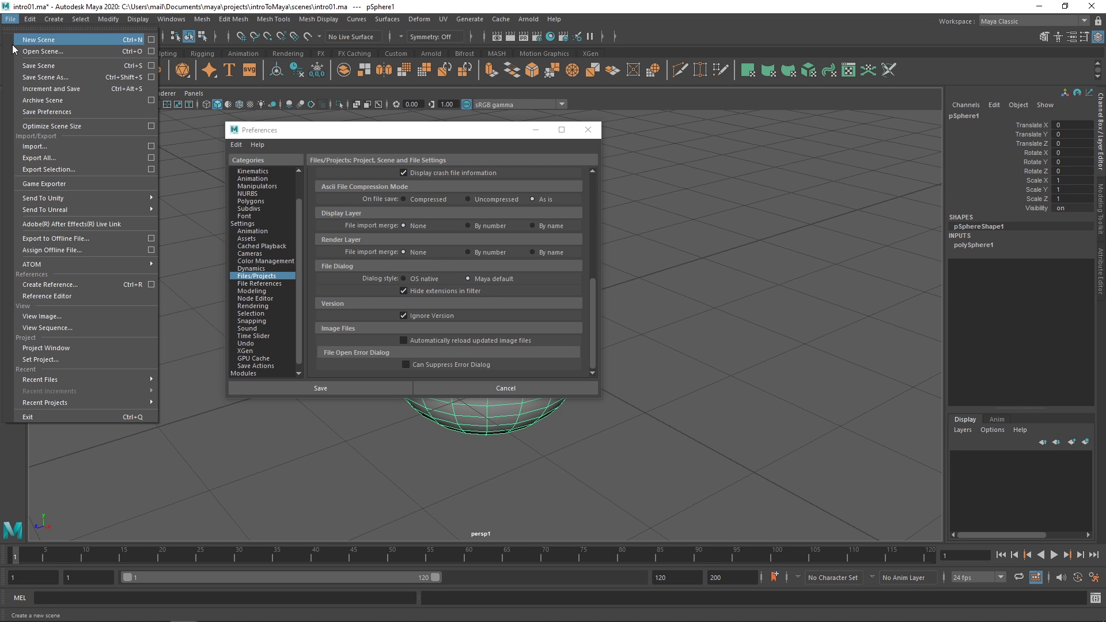
left_click(45, 77)
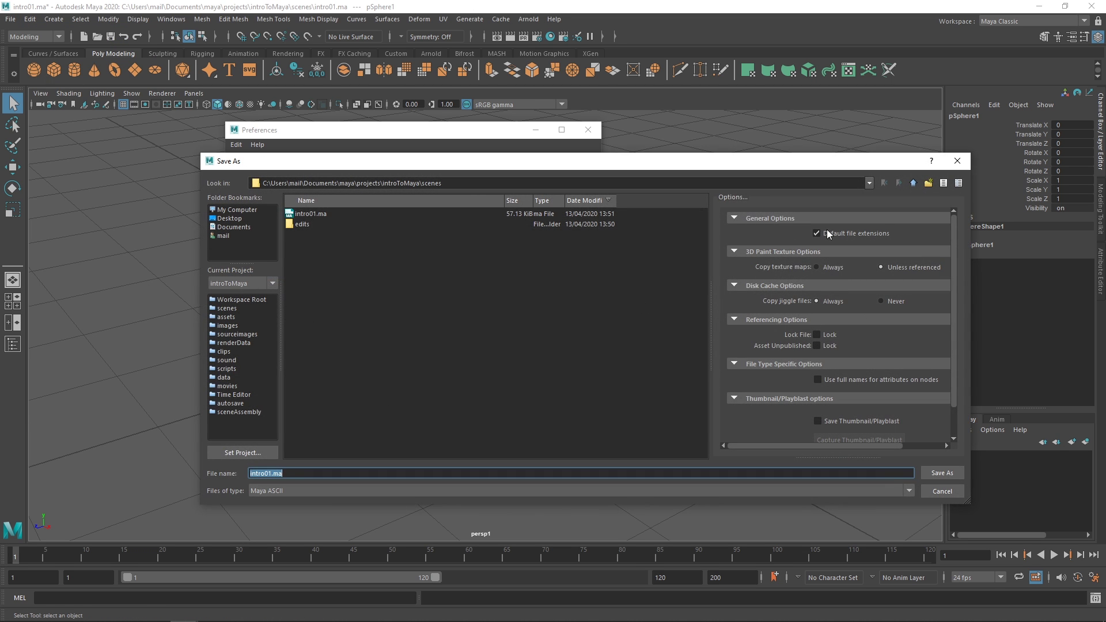
left_click(957, 161)
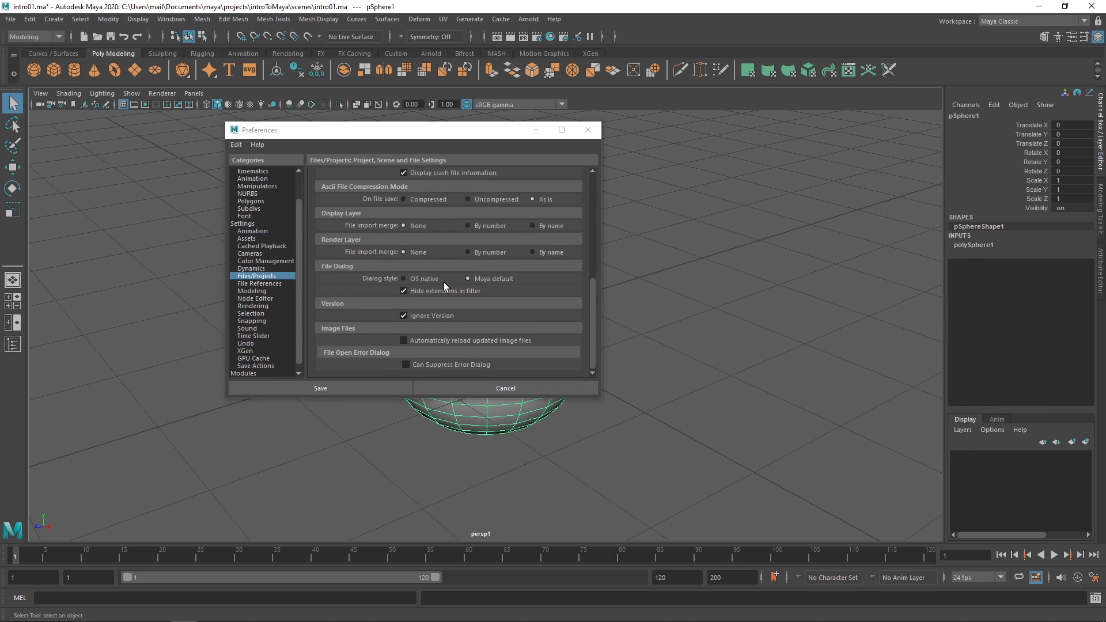
Set the file dialog style to OS native and save the preferences
left_click(427, 280)
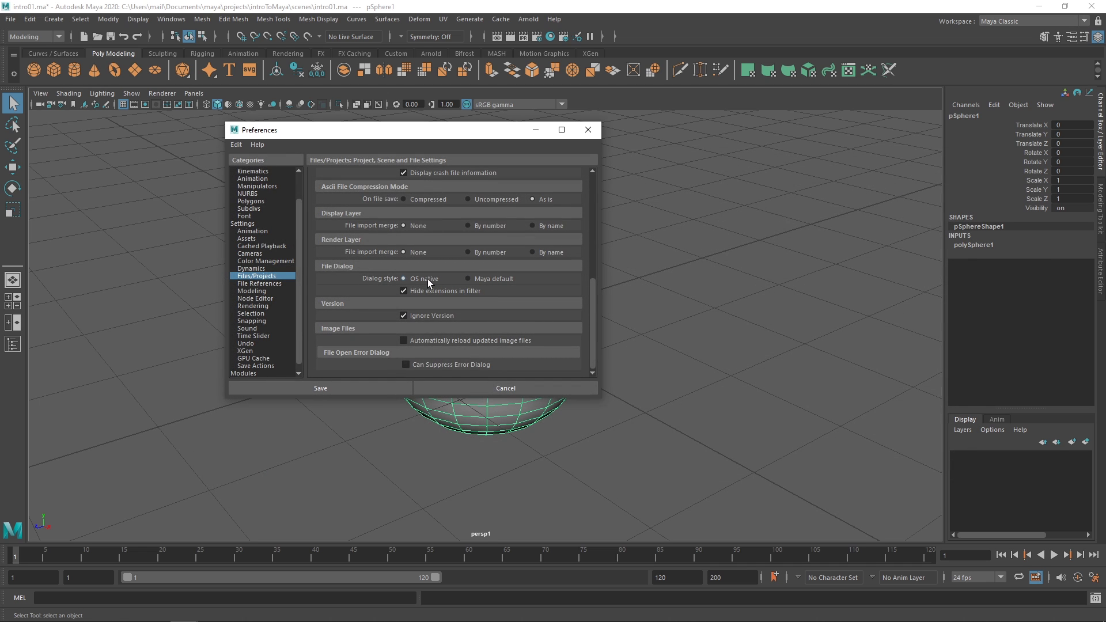
left_click(10, 21)
left_click(309, 386)
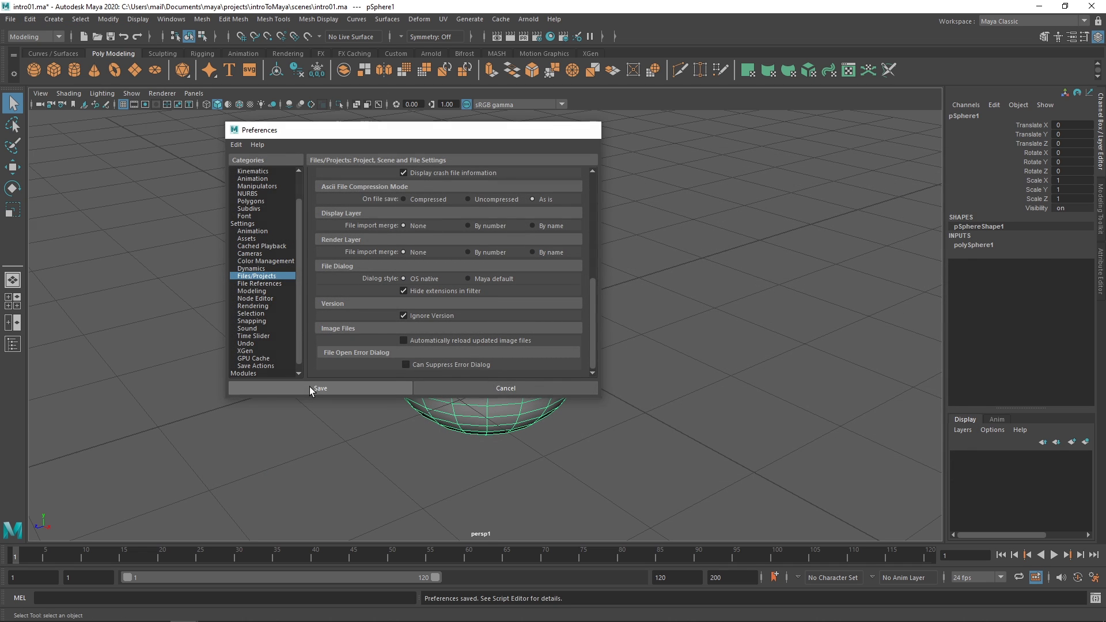
Open the Save As dialog for the scene to examine its OS native style
left_click(9, 19)
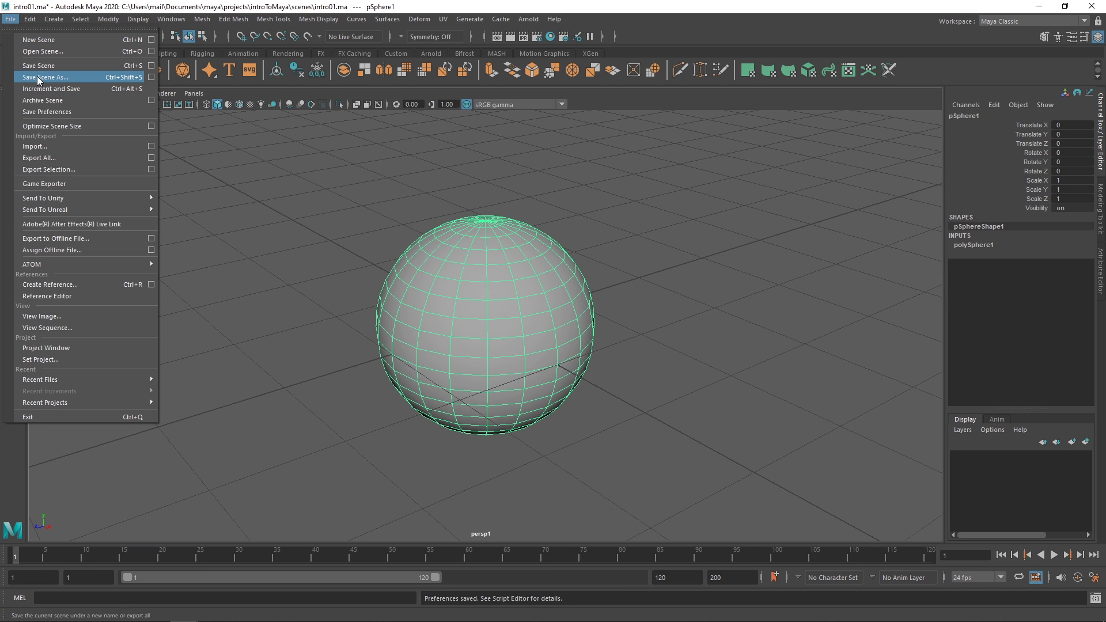
left_click(37, 77)
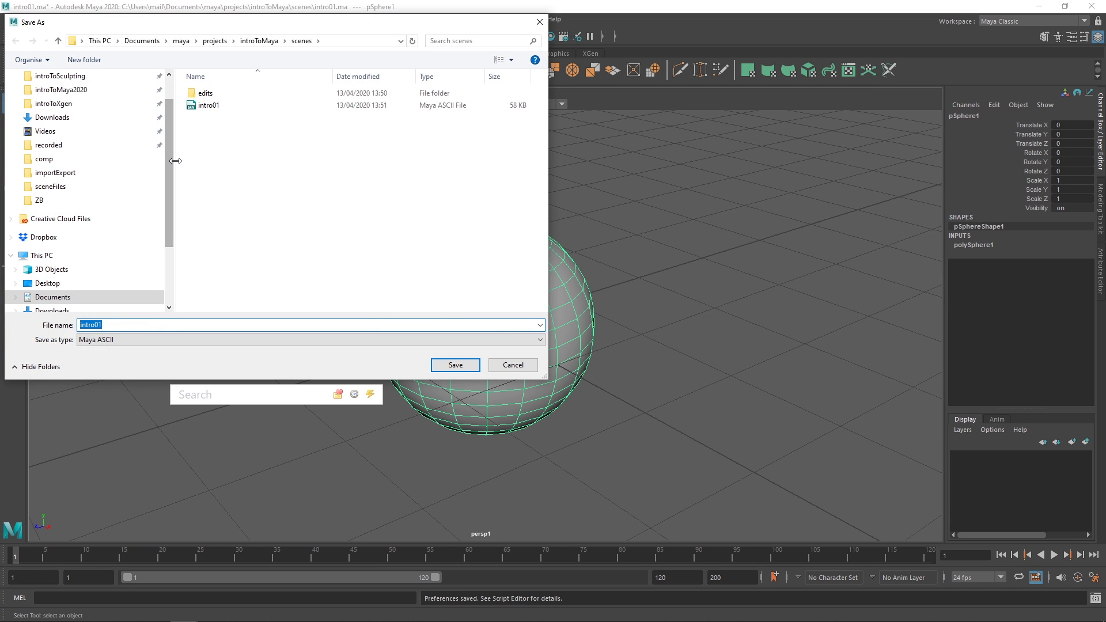
left_click_drag(171, 164, 36, 167)
left_click_drag(148, 29, 238, 72)
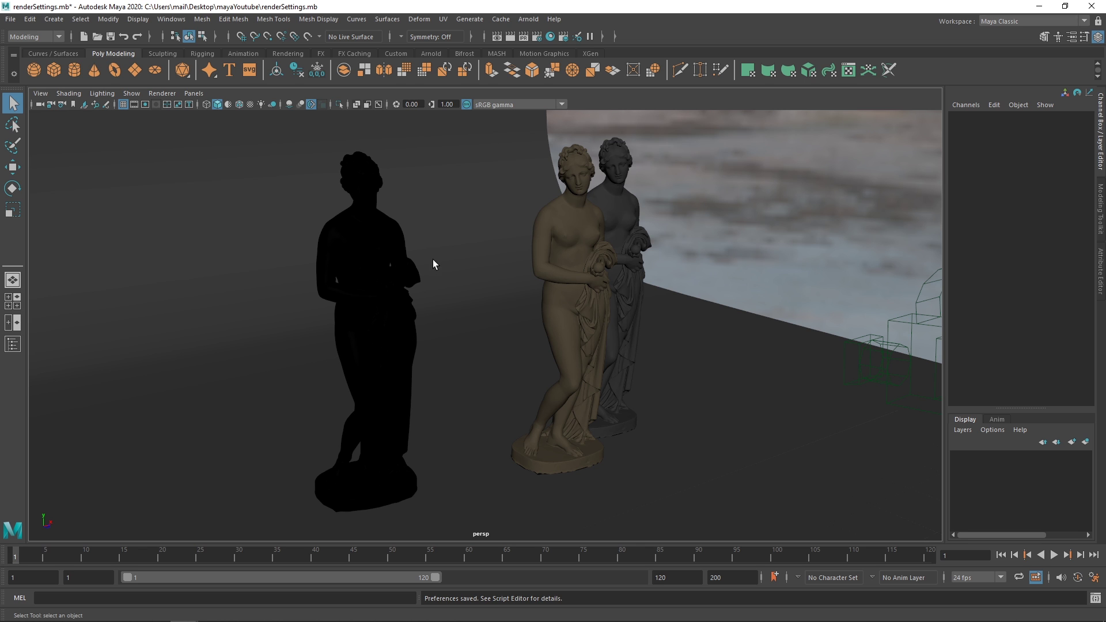
Select all four statues together in the perspective view of the renderSettings scene
left_click_drag(499, 277, 409, 237, "alt")
left_click(409, 237)
key("shift+d")
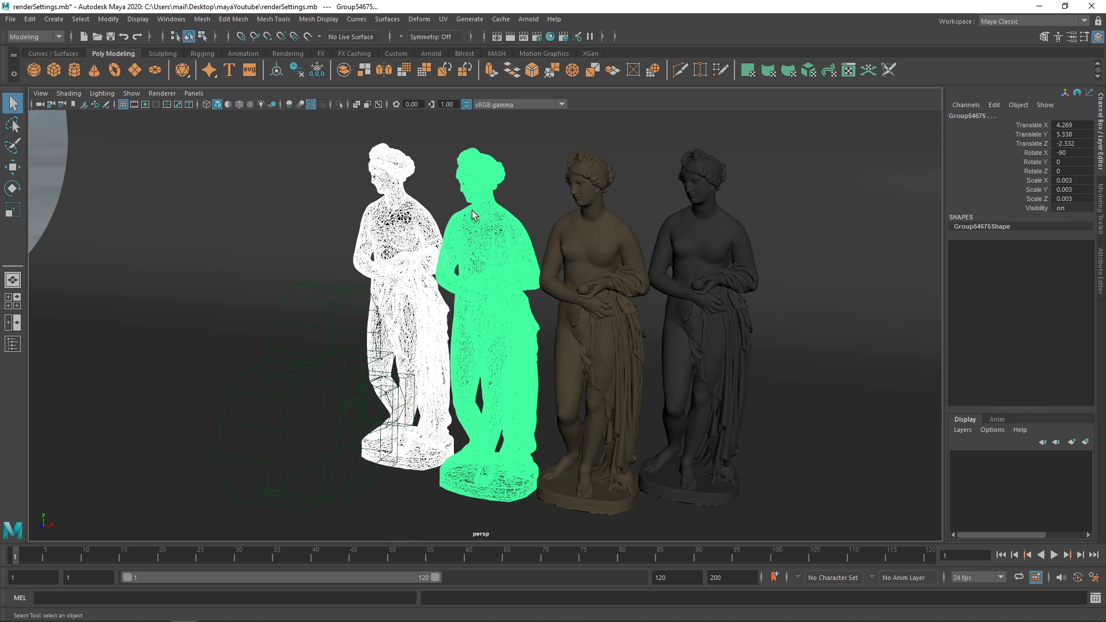
key("shift+d")
key("shift+d")
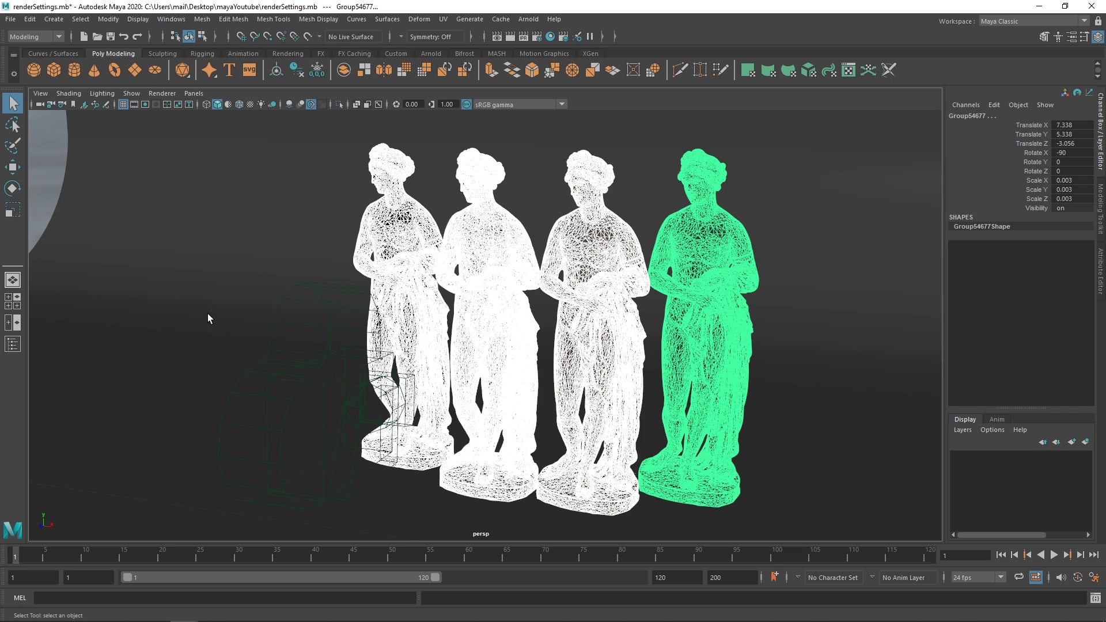
Show the Outliner beside the perspective view and select the statues one at a time from its list, ending with Group54676
left_click(14, 346)
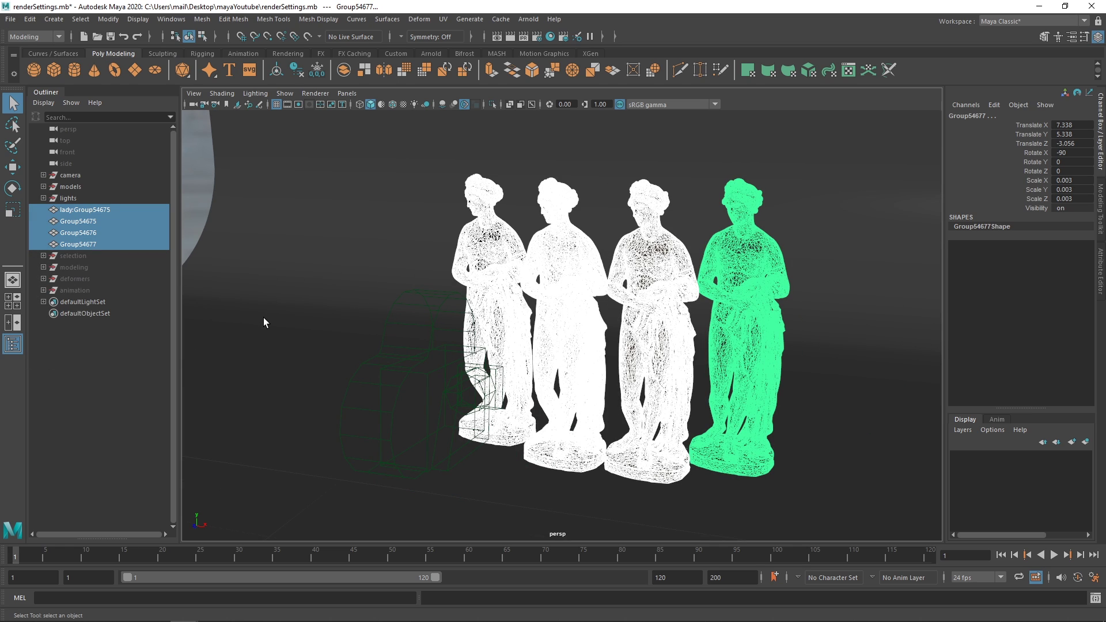
left_click(95, 213)
left_click(95, 220)
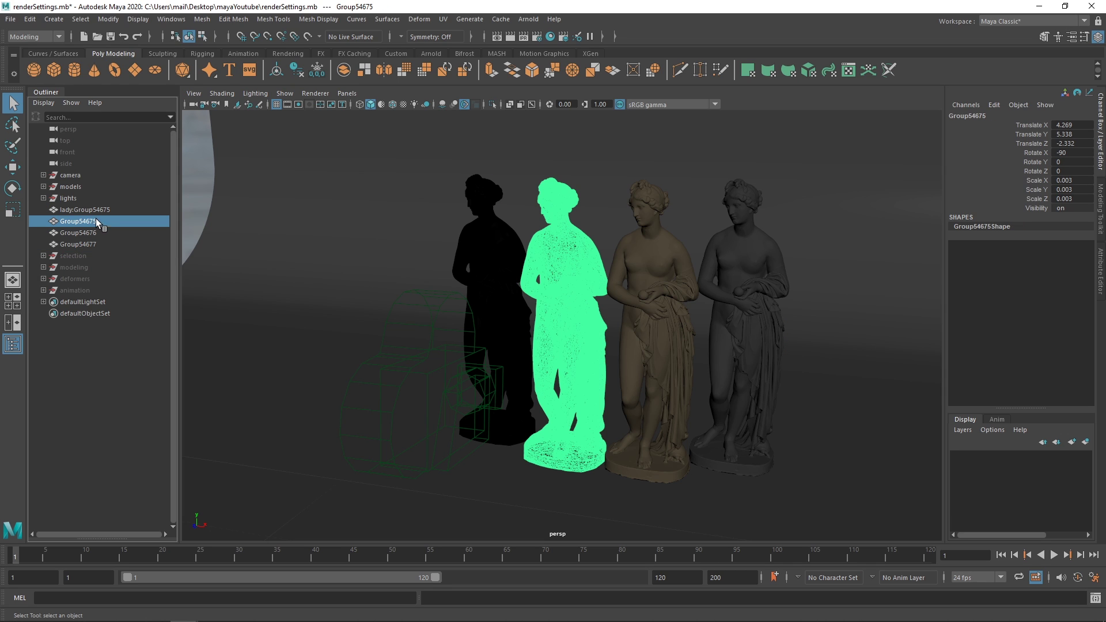
left_click(94, 233)
left_click(93, 244)
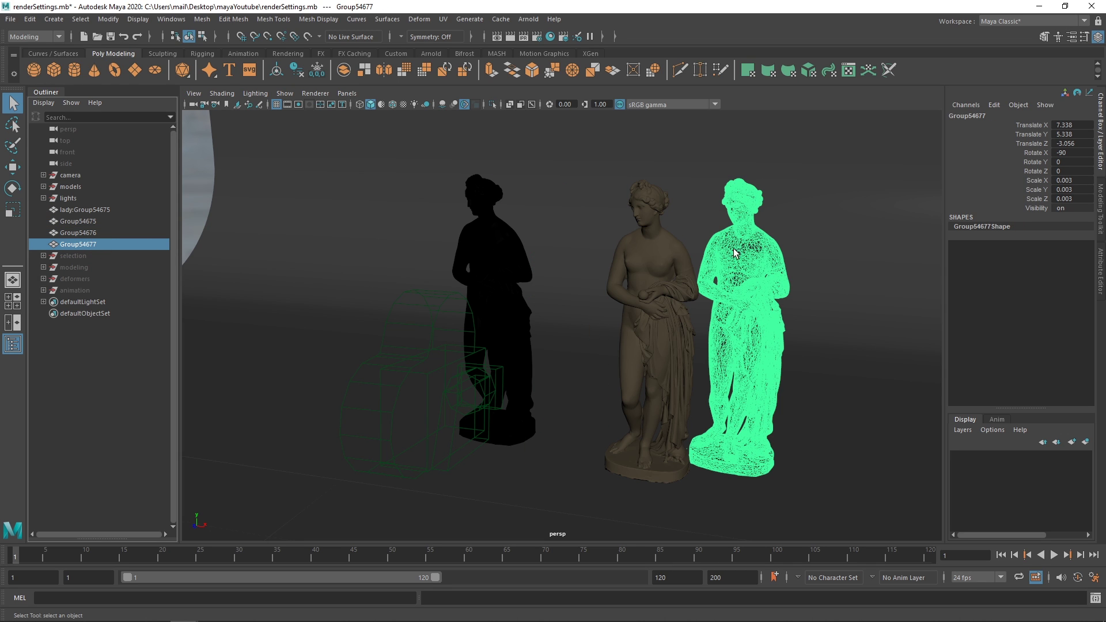
left_click(81, 232)
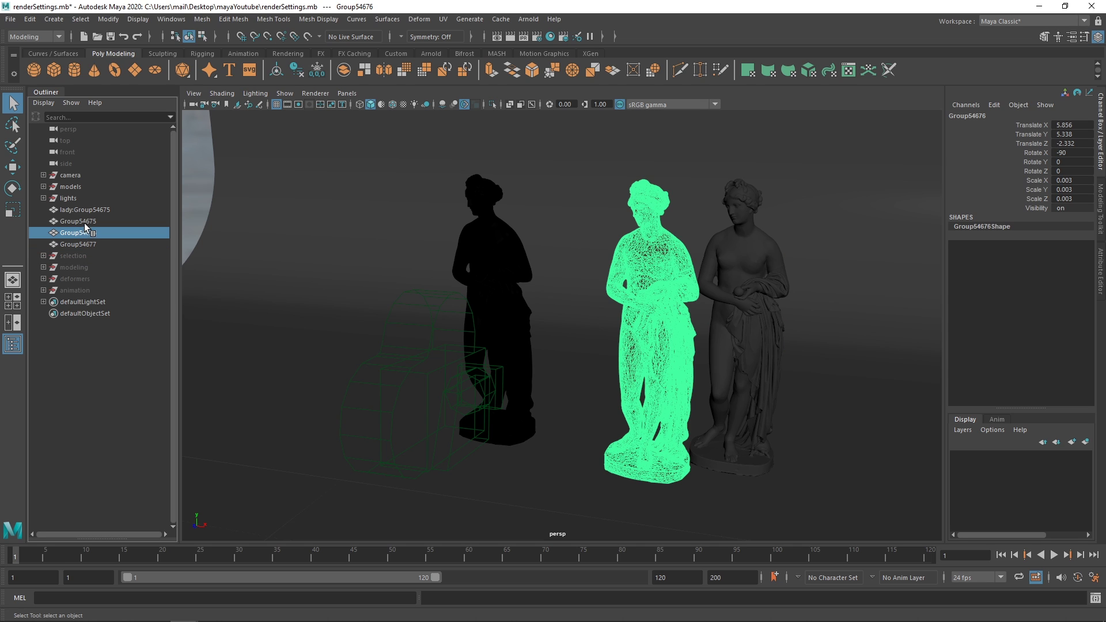
Select the lady:Group54675 statue in the Outliner and rename it model01
left_click(85, 221)
left_click(91, 210)
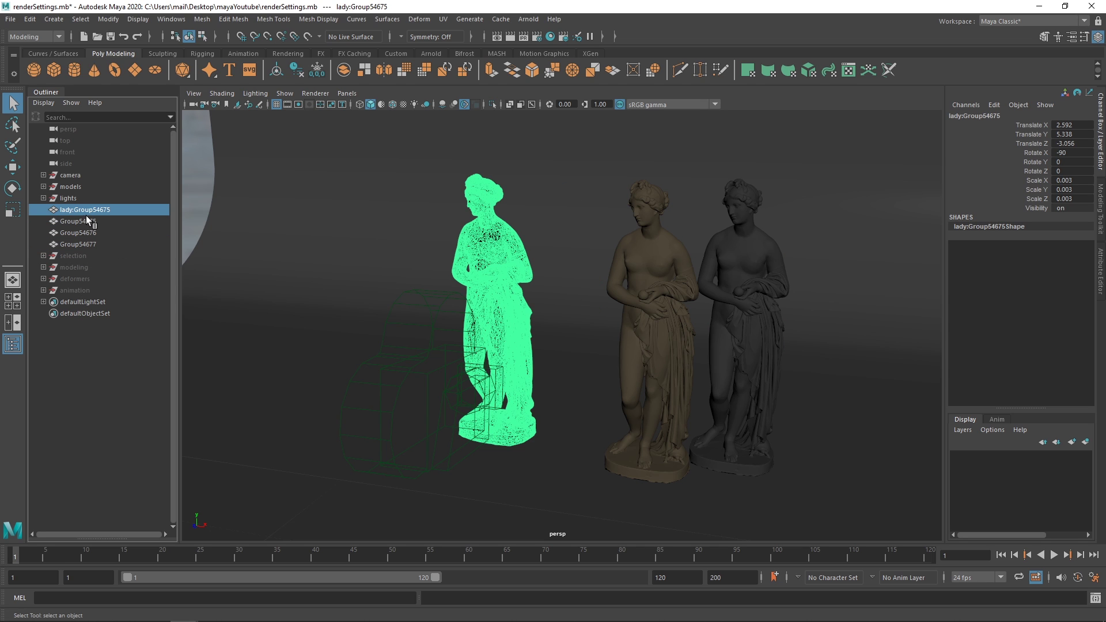
double_click(88, 210)
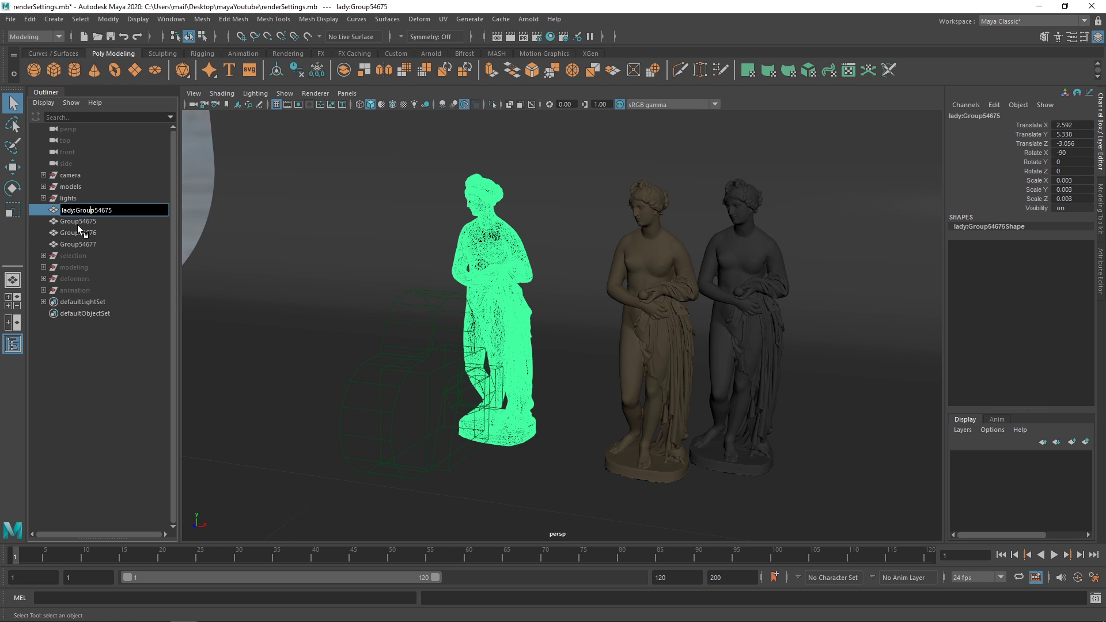
left_click_drag(113, 211, 30, 215)
type("model01")
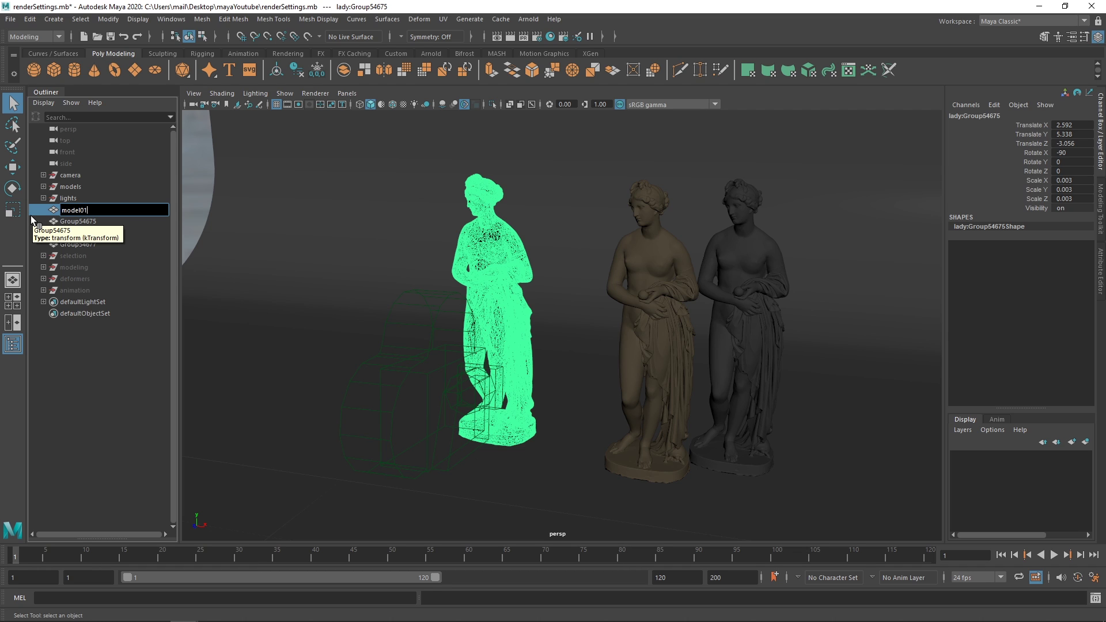
key("Return")
Rename the Group54675 statue as model02 in the Outliner
left_click(100, 222)
double_click(100, 222)
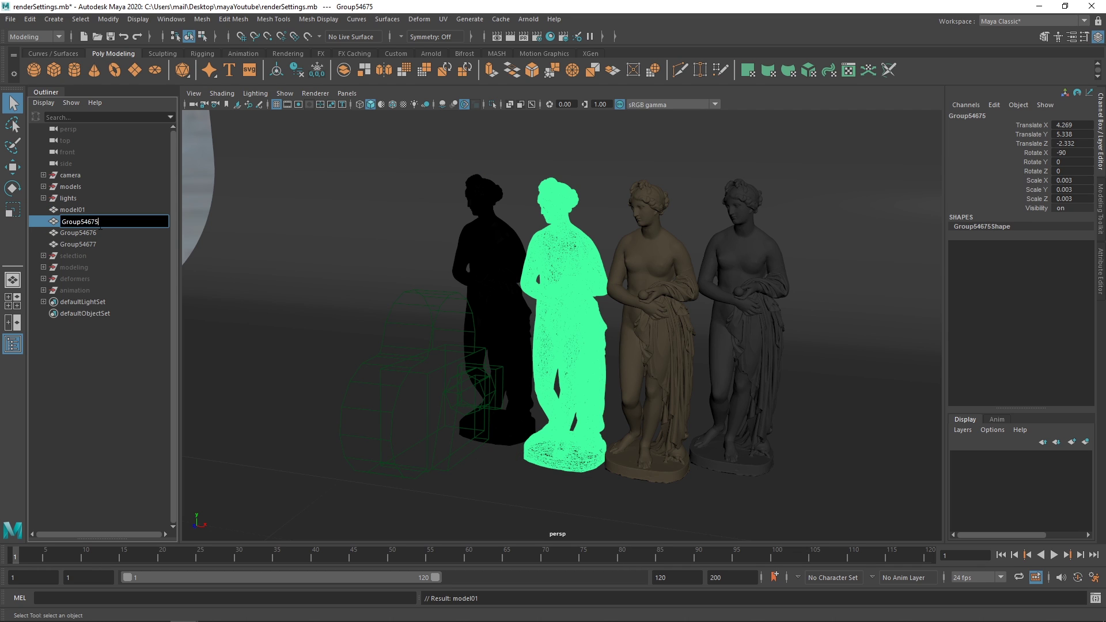
type("model02")
key("Return")
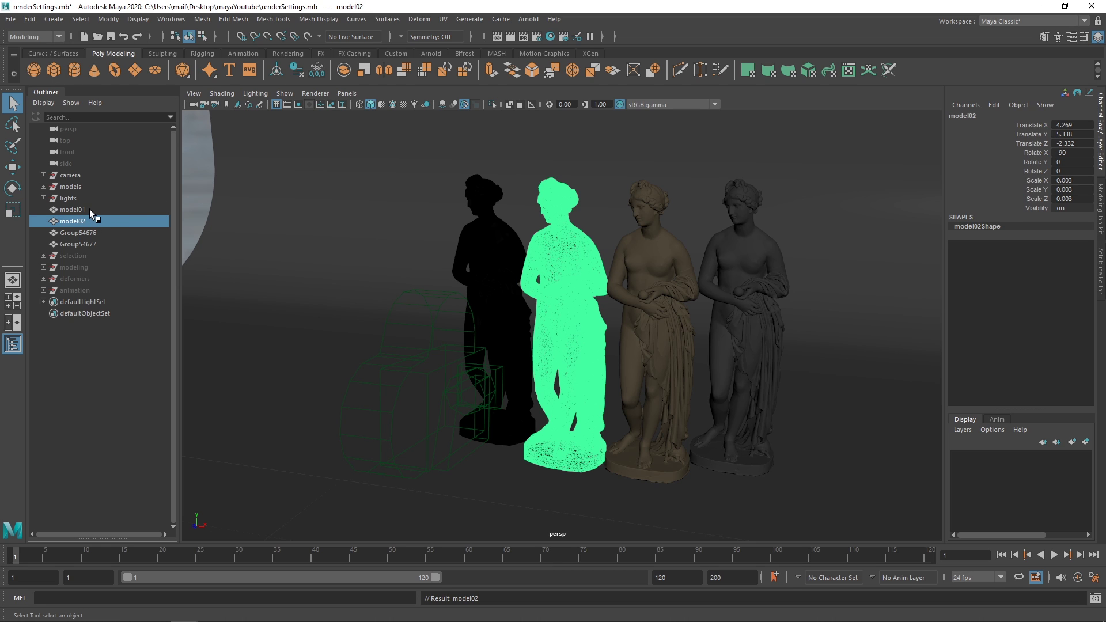
Group the four statues from model01 through Group54677 and name the group statueModels_grp
left_click(89, 209)
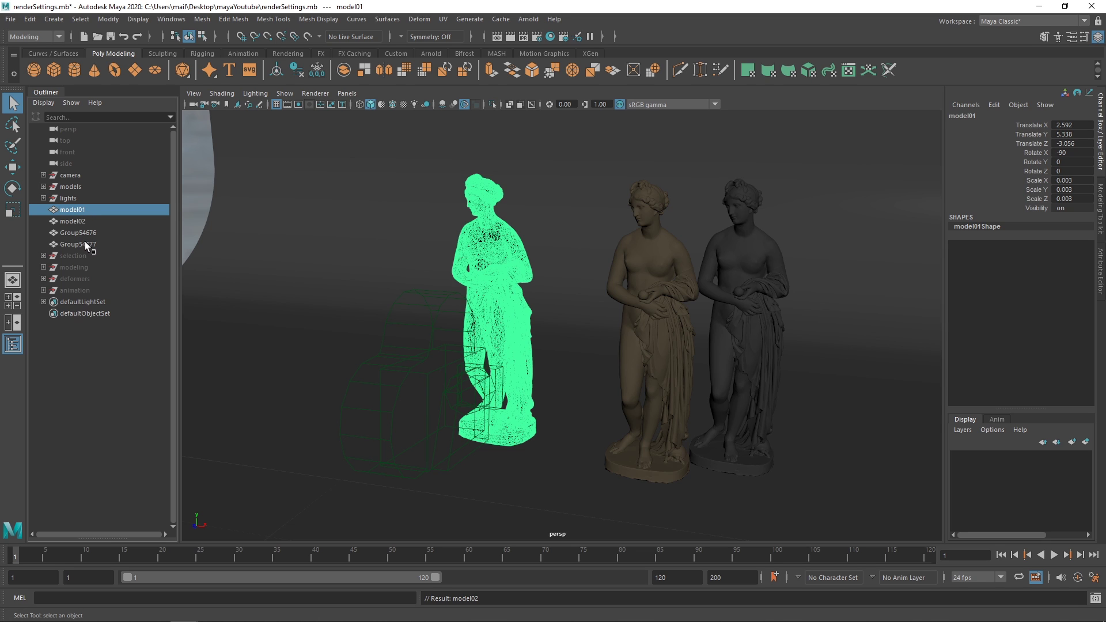
left_click(85, 241, "shift")
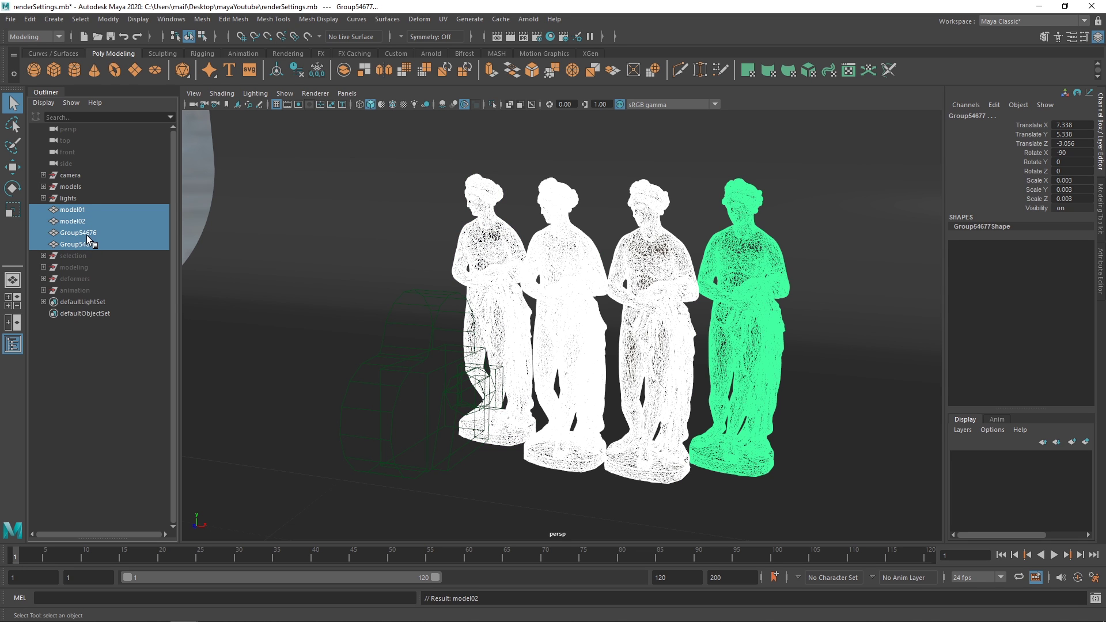
key("ctrl+g")
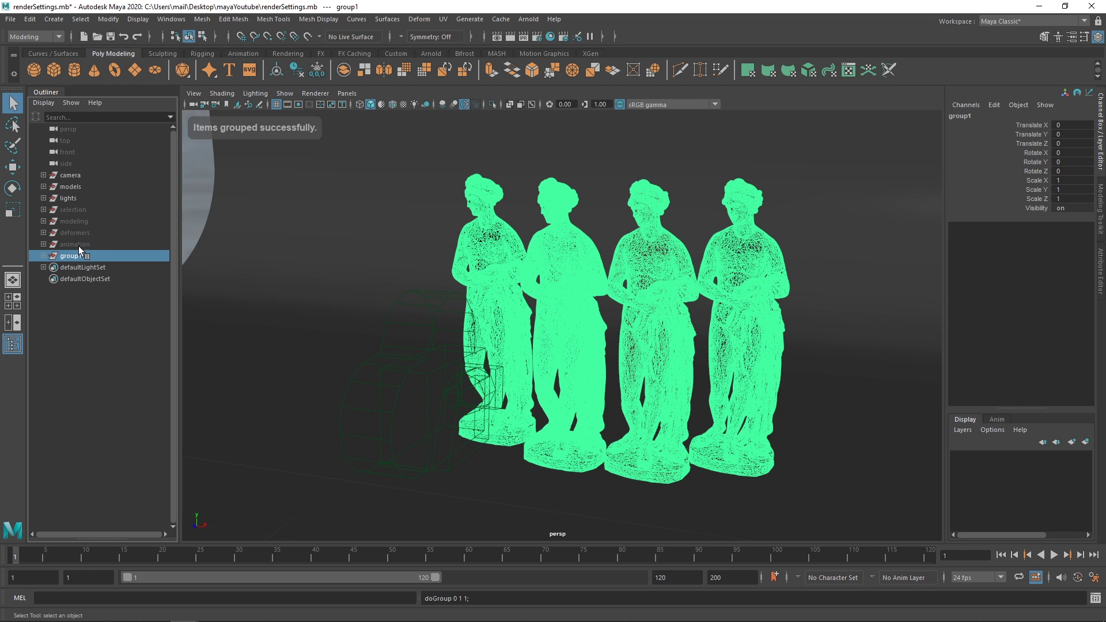
double_click(68, 256)
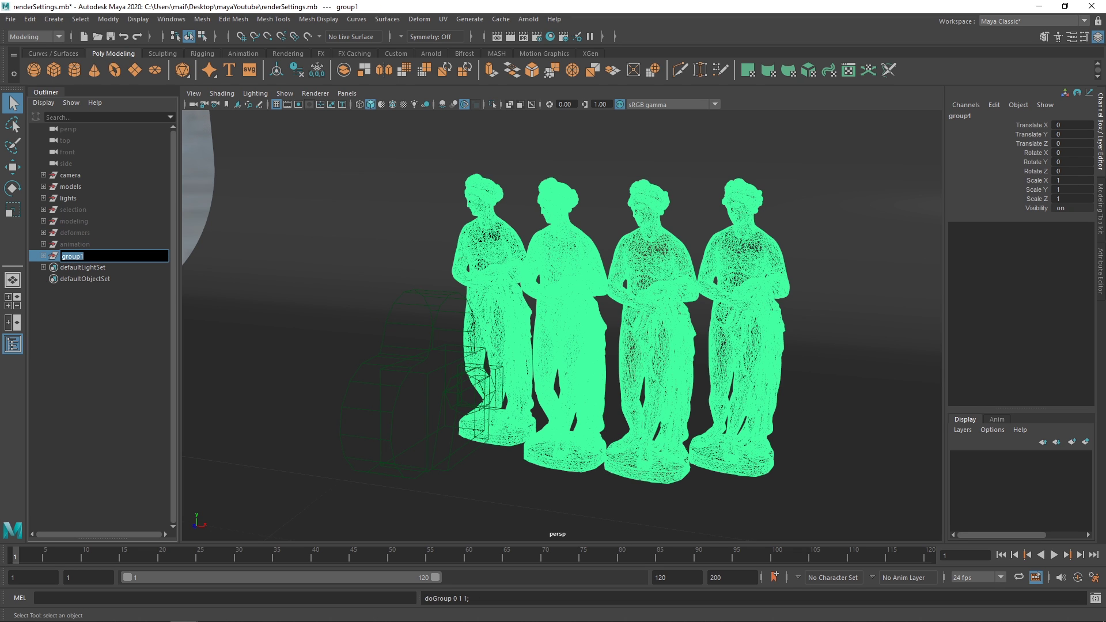
type("statueModels_grp")
key("Return")
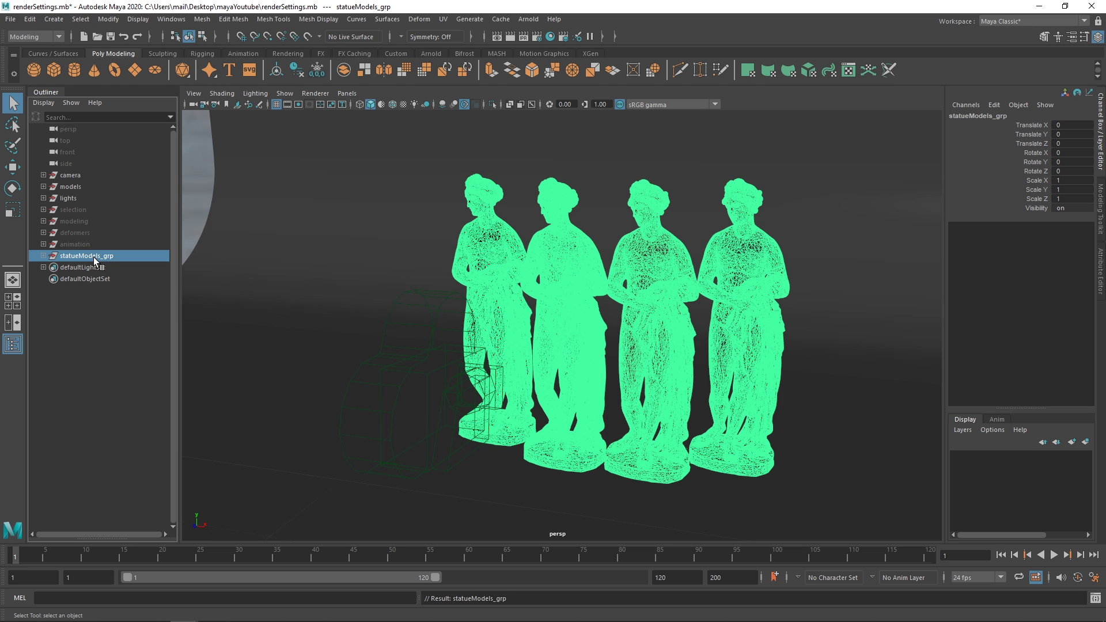
Parent statueModels_grp under the models group and expand models to show its children
left_click_drag(93, 257, 88, 189)
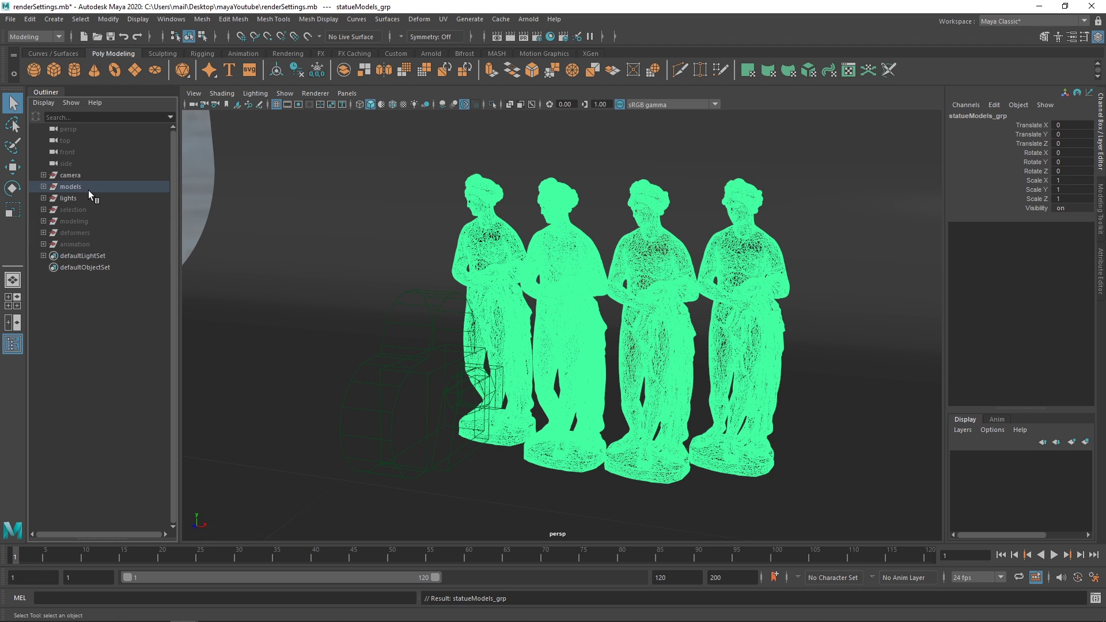
left_click(43, 186)
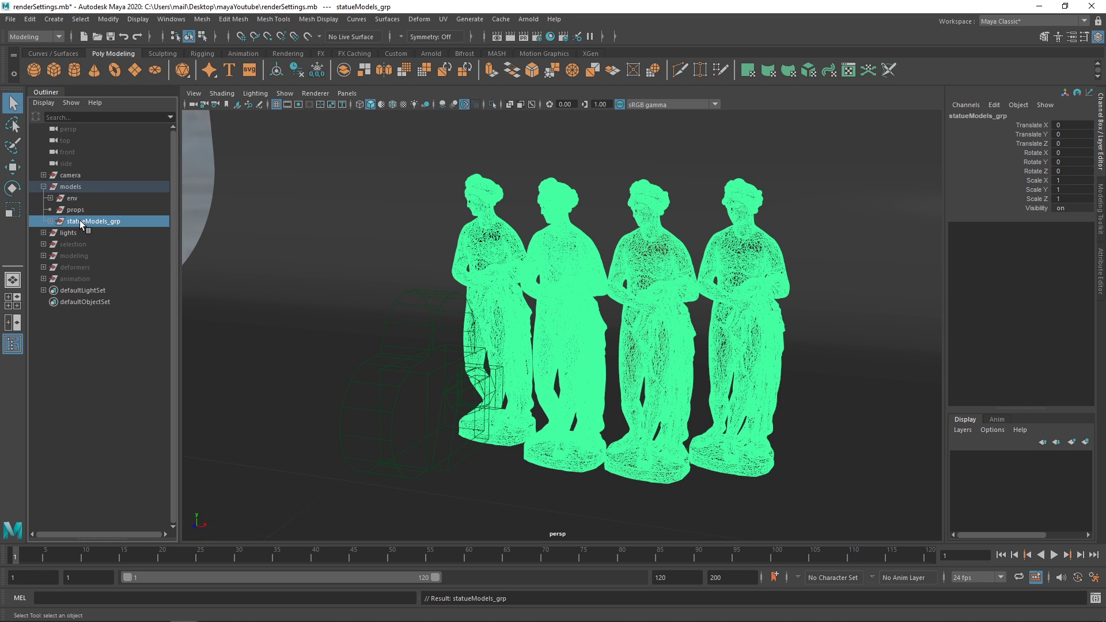
Move statueModels_grp out of models, undo that move, and unparent the group to world level with the Unparent command
left_click_drag(82, 221, 87, 271)
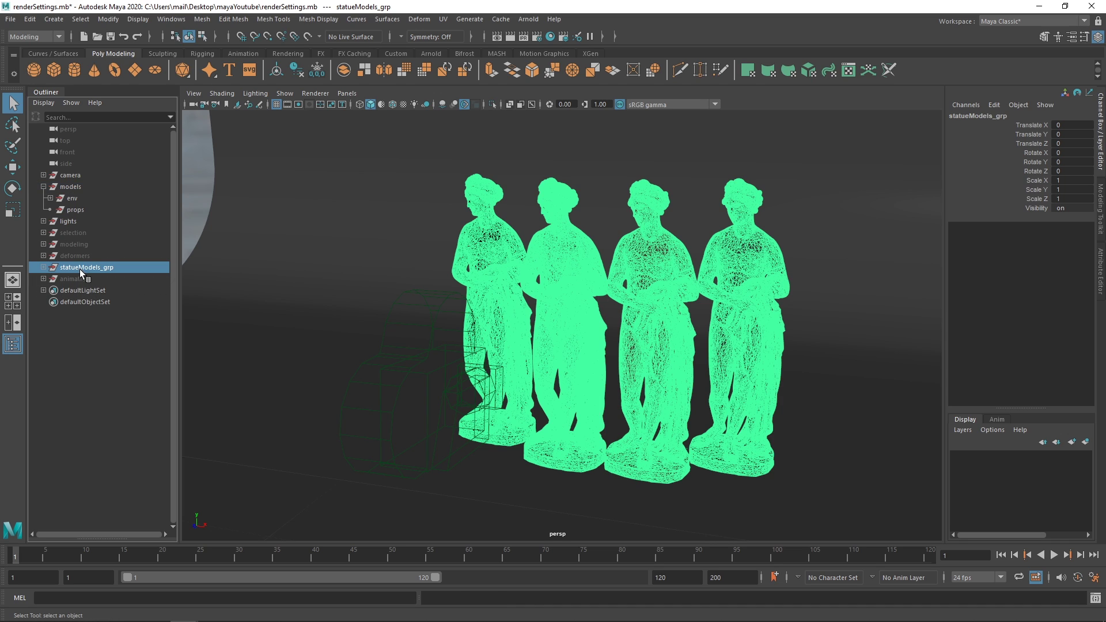
key("ctrl+z")
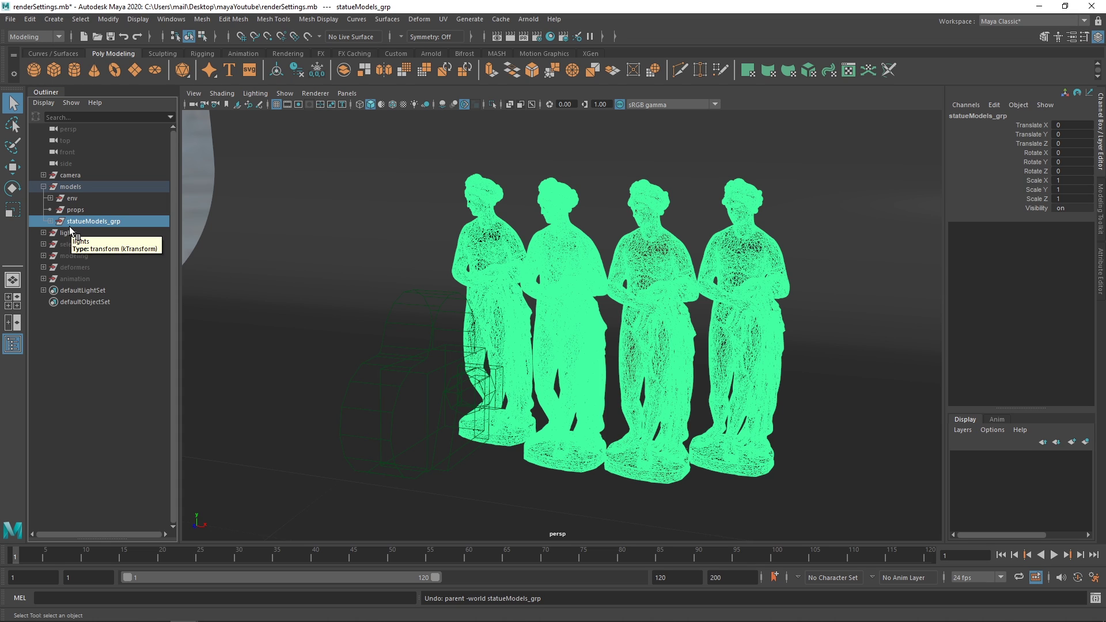
key("shift+p")
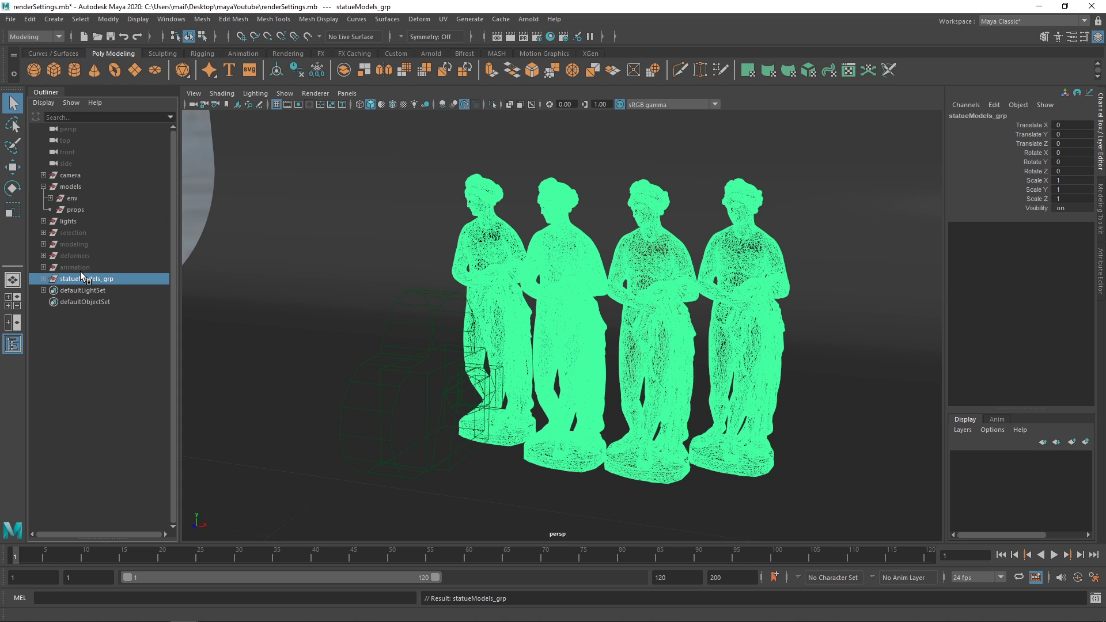
Parent statueModels_grp under the models group again, placing it above env
middle_click_drag(82, 282, 87, 203)
key("ctrl+z")
middle_click_drag(85, 282, 86, 193)
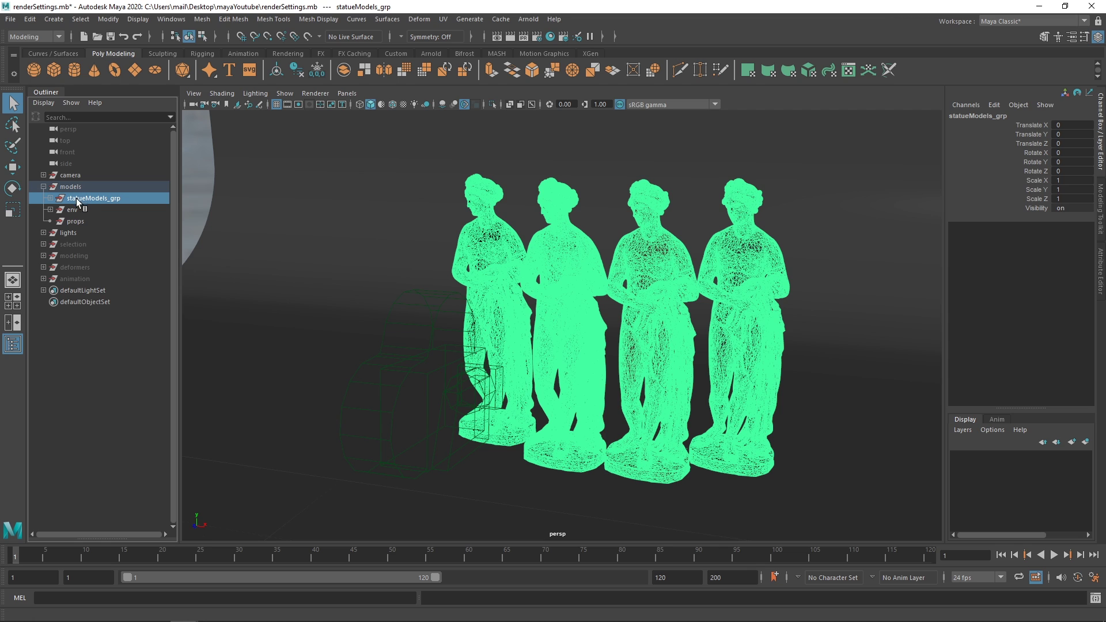
middle_click_drag(92, 190, 107, 205)
Hide and show statueModels_grp twice by toggling its visibility, leaving it shown
key("h")
key("h")
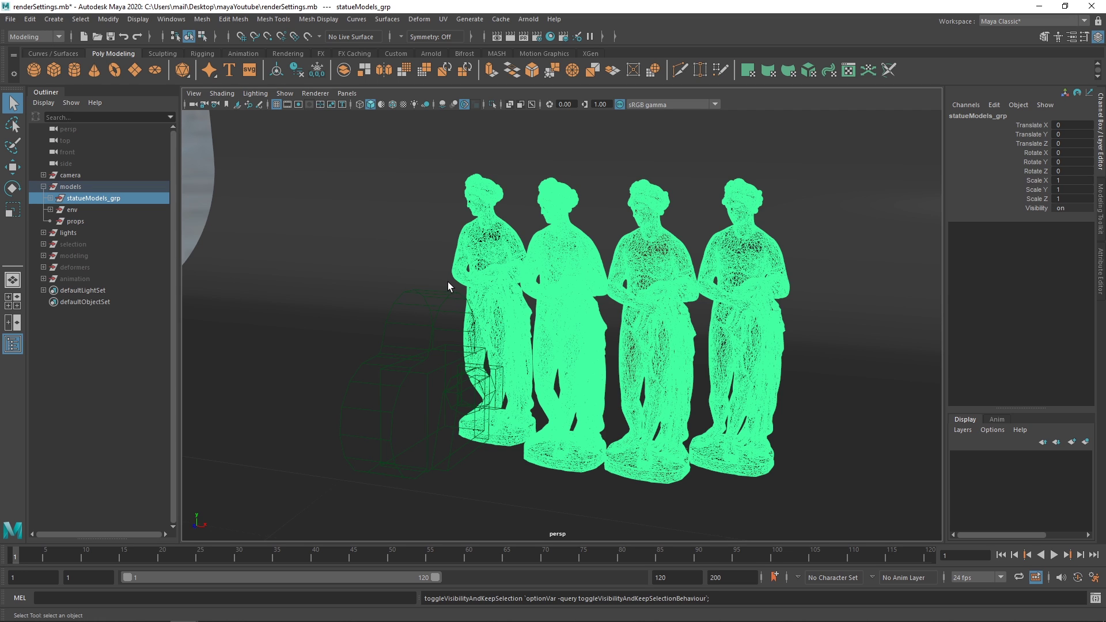
key("h")
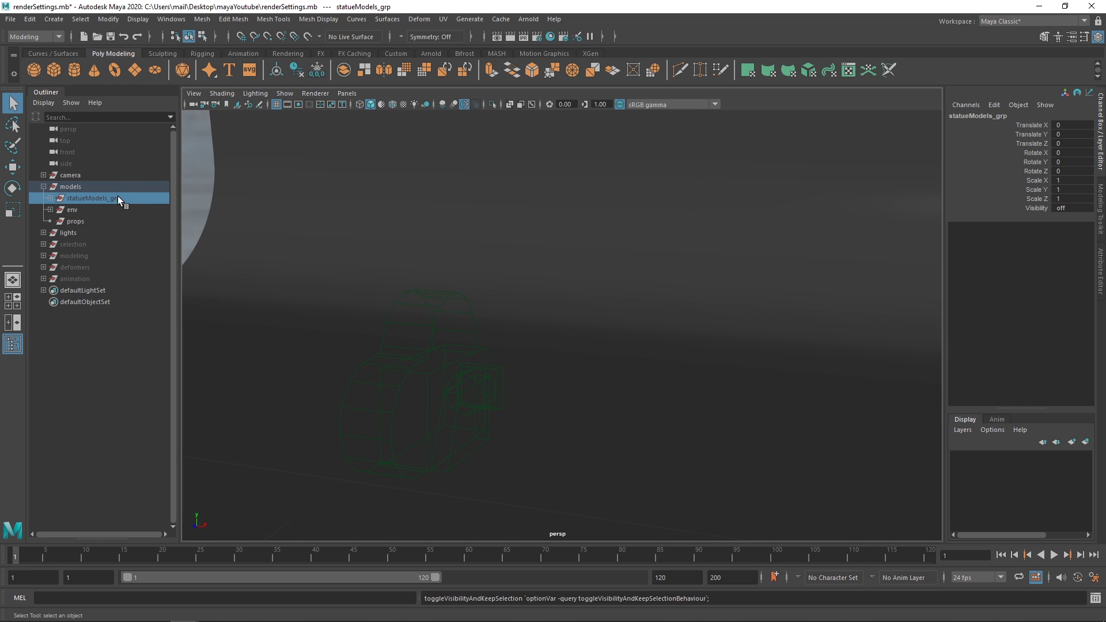
key("h")
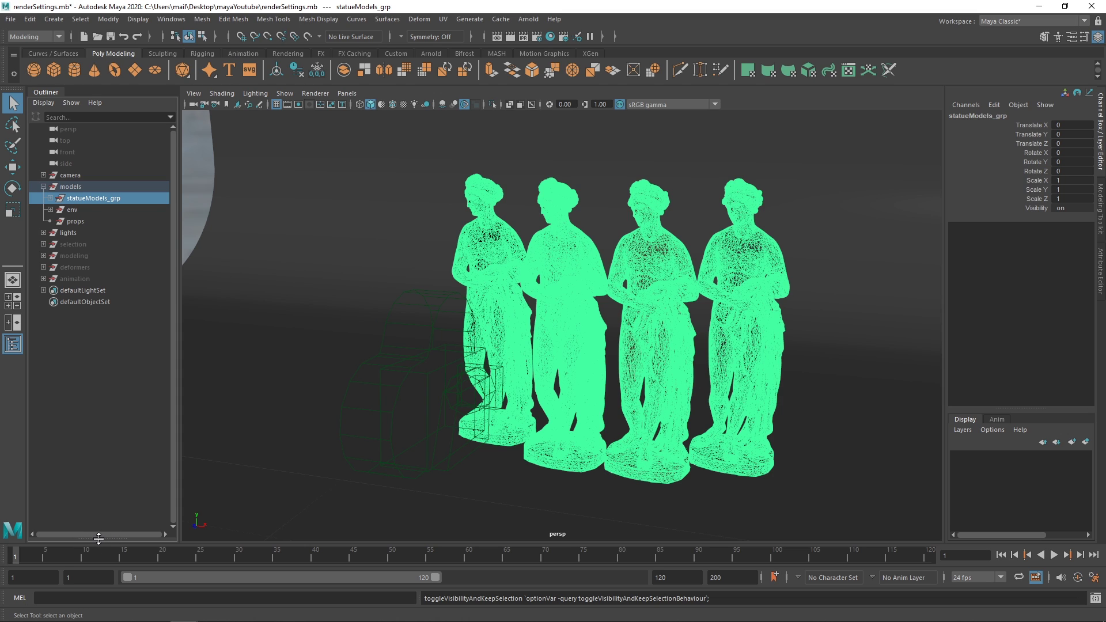
Split the Outliner into two stacked panes, and collapse and re-expand the models group
left_click_drag(99, 539, 97, 333)
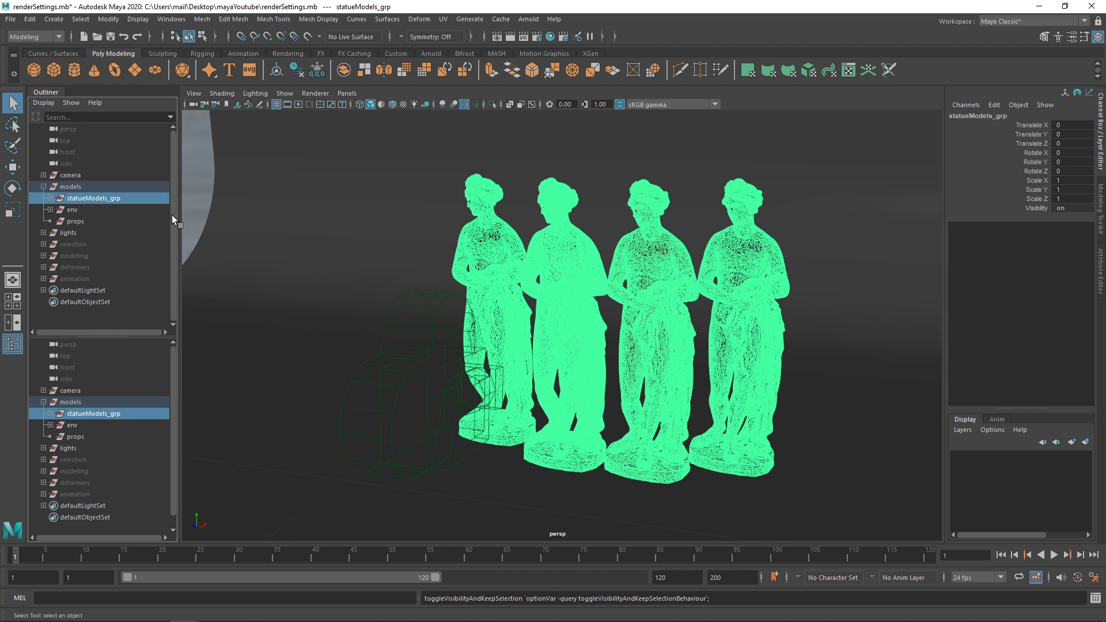
left_click(43, 187)
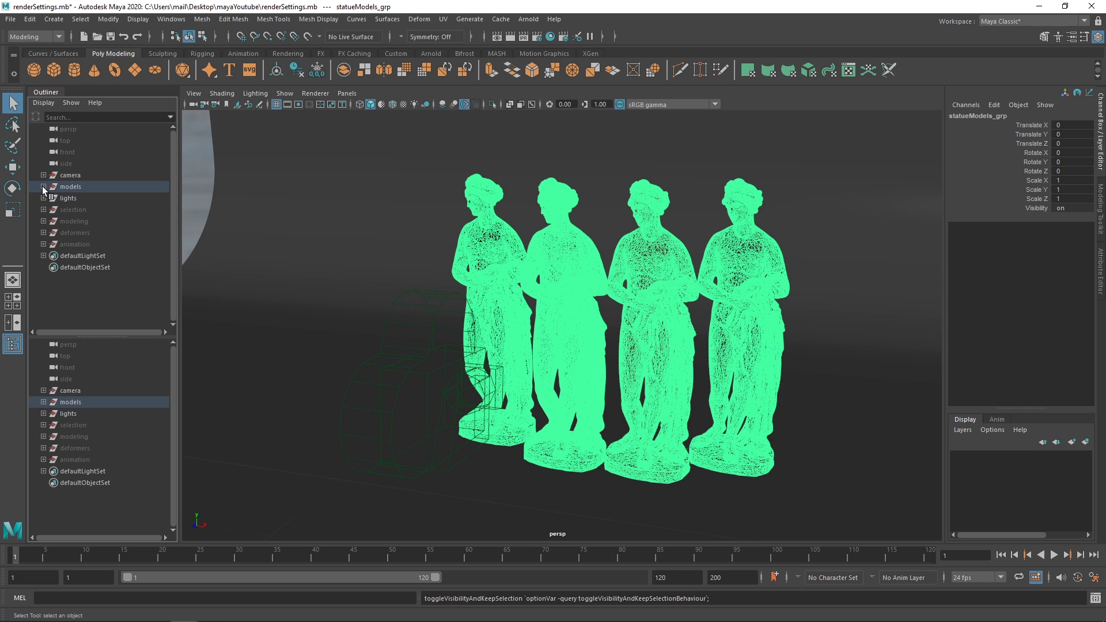
left_click(43, 186)
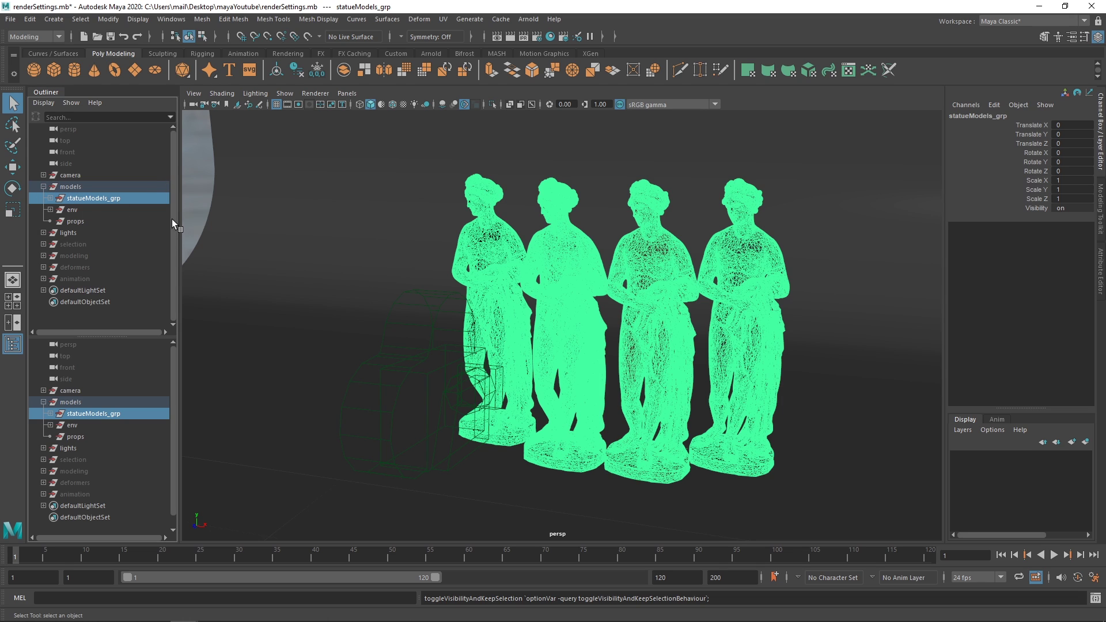
Restore the single-pane Outliner with the animation group and the whole models hierarchy expanded
left_click(44, 279)
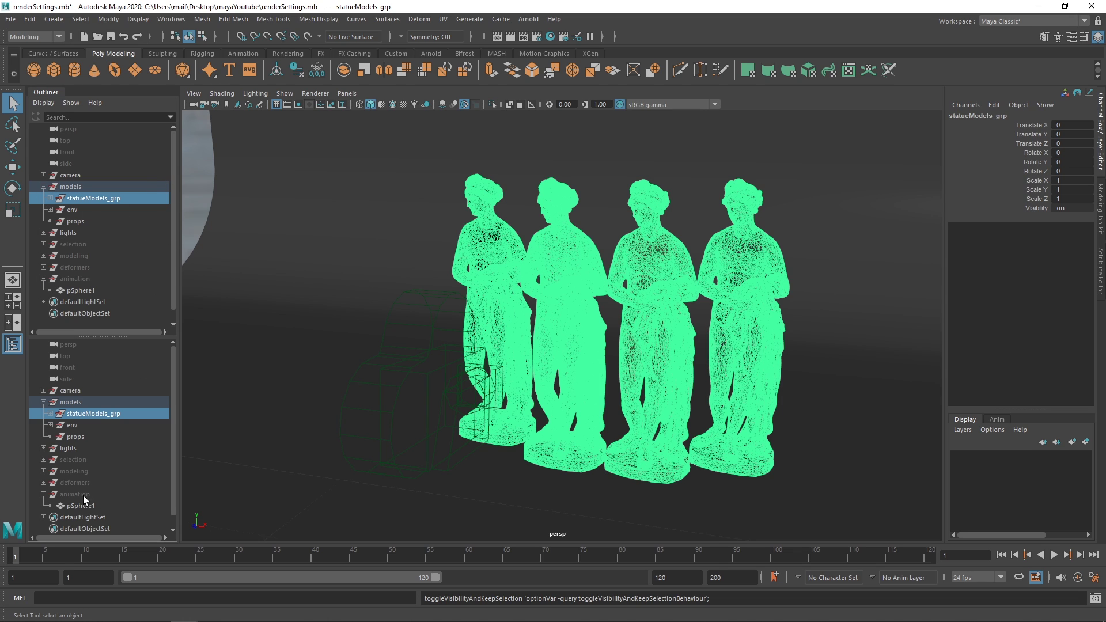
left_click(50, 210)
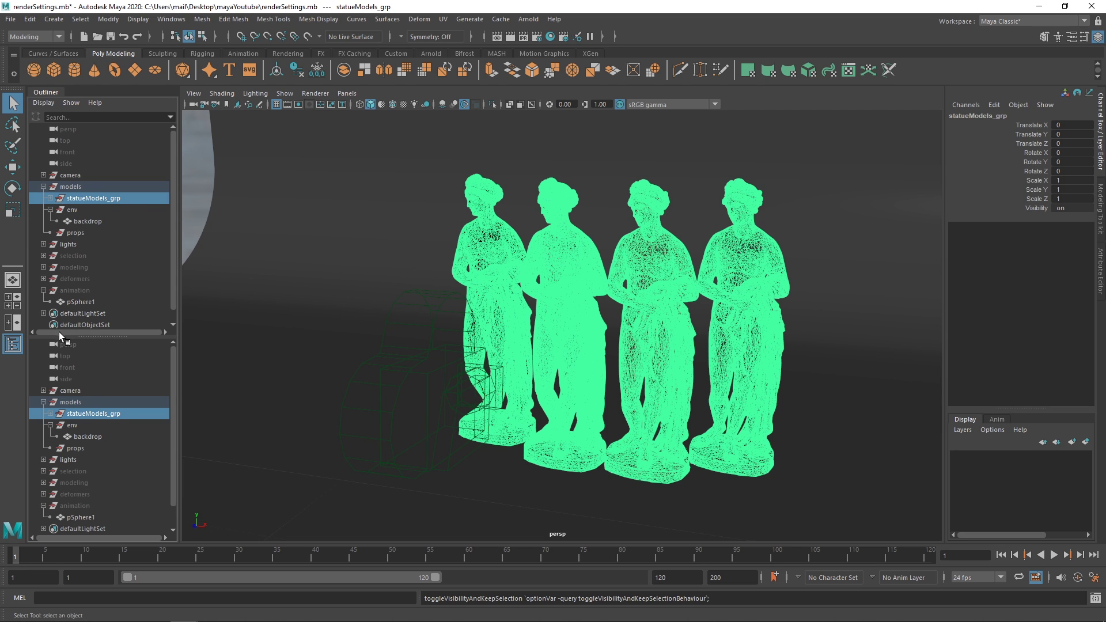
left_click_drag(64, 336, 68, 544)
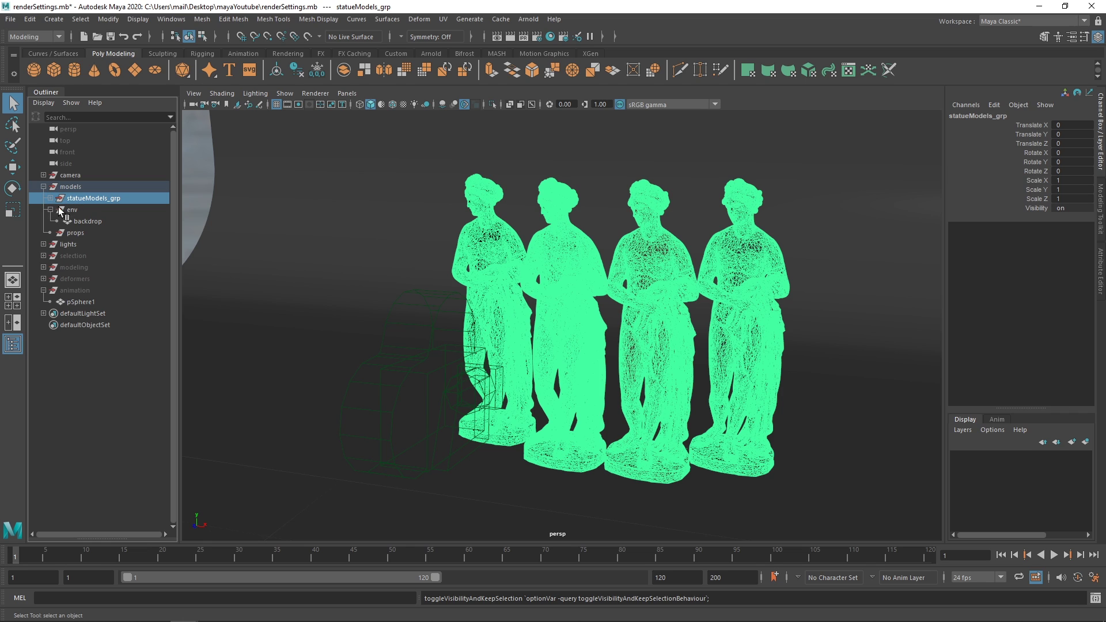
left_click(43, 186)
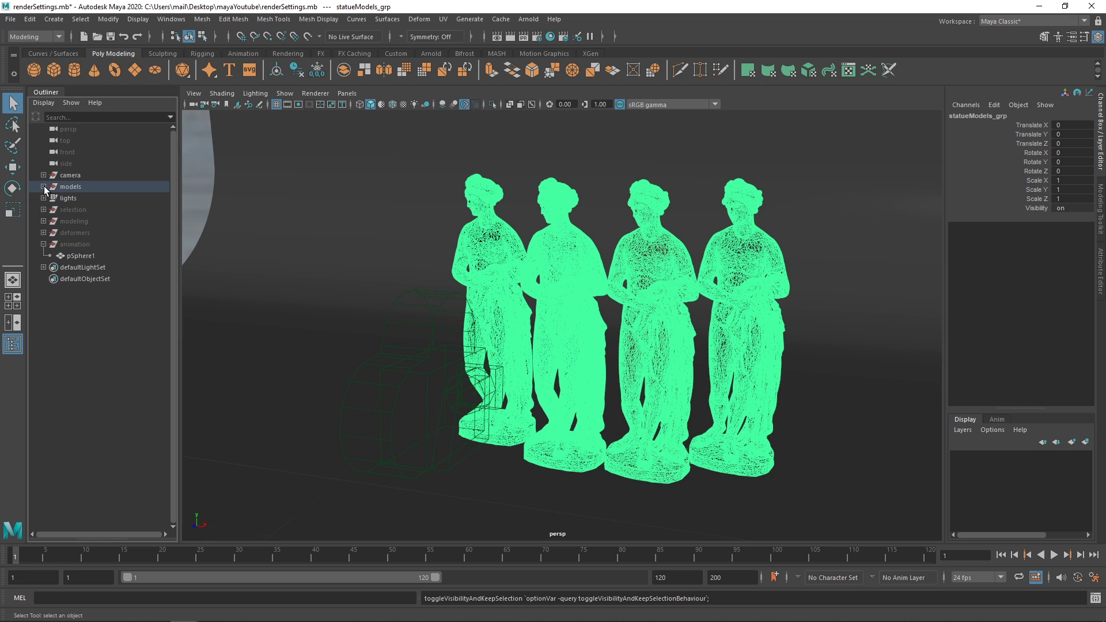
left_click(43, 186)
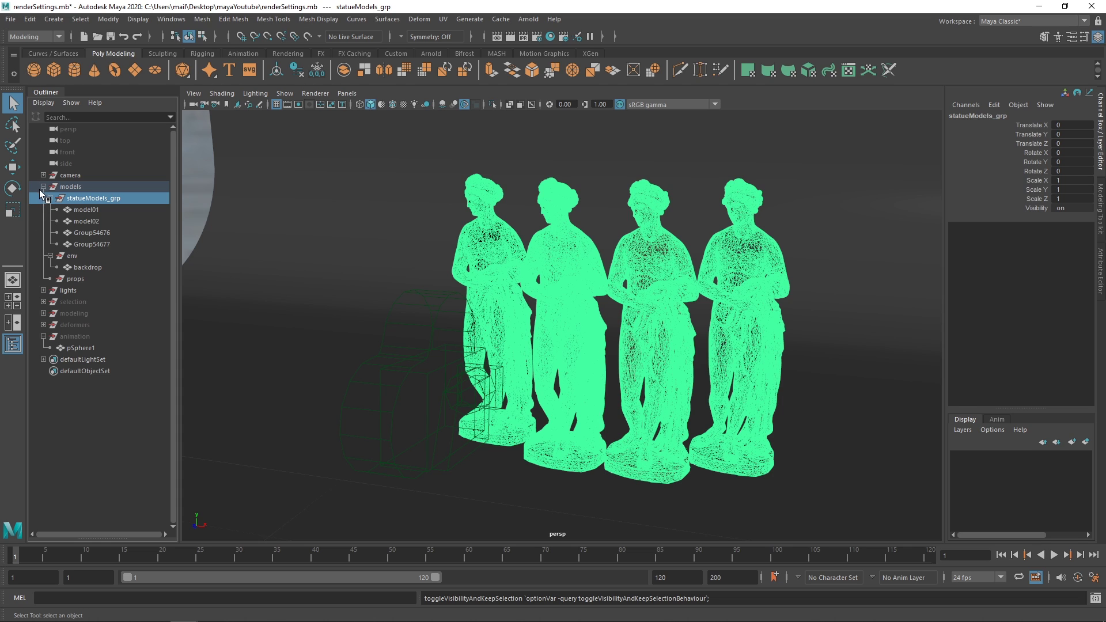
Turn off DAG Objects Only for the Outliner and look through the additional nodes in the list
left_click(43, 102)
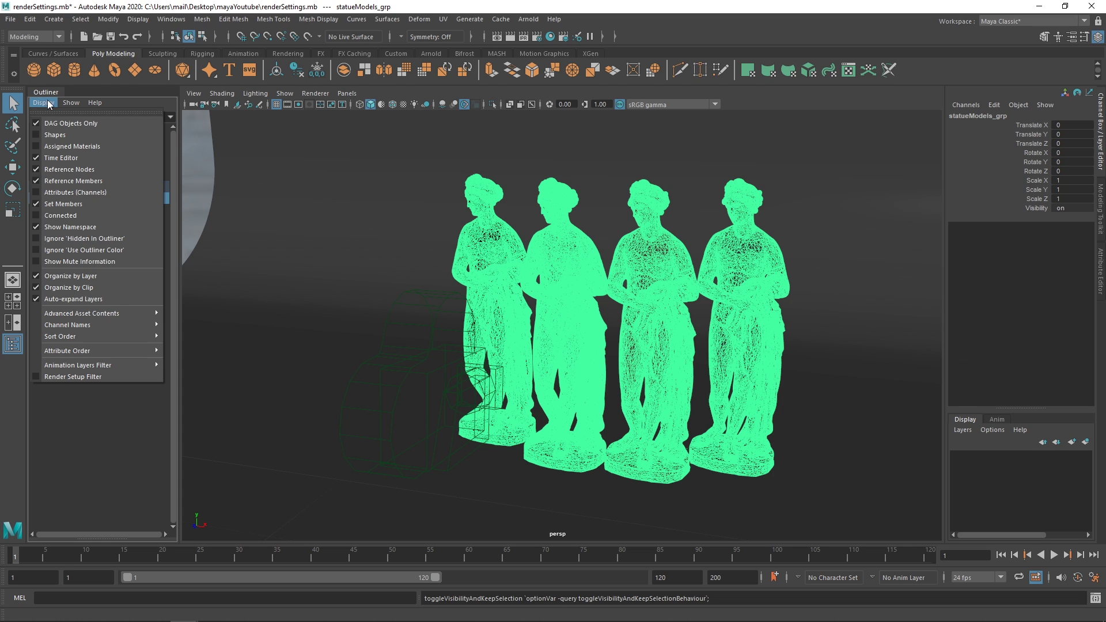
left_click(68, 123)
left_click_drag(174, 194, 174, 226)
scroll(174, 227, "up", 1)
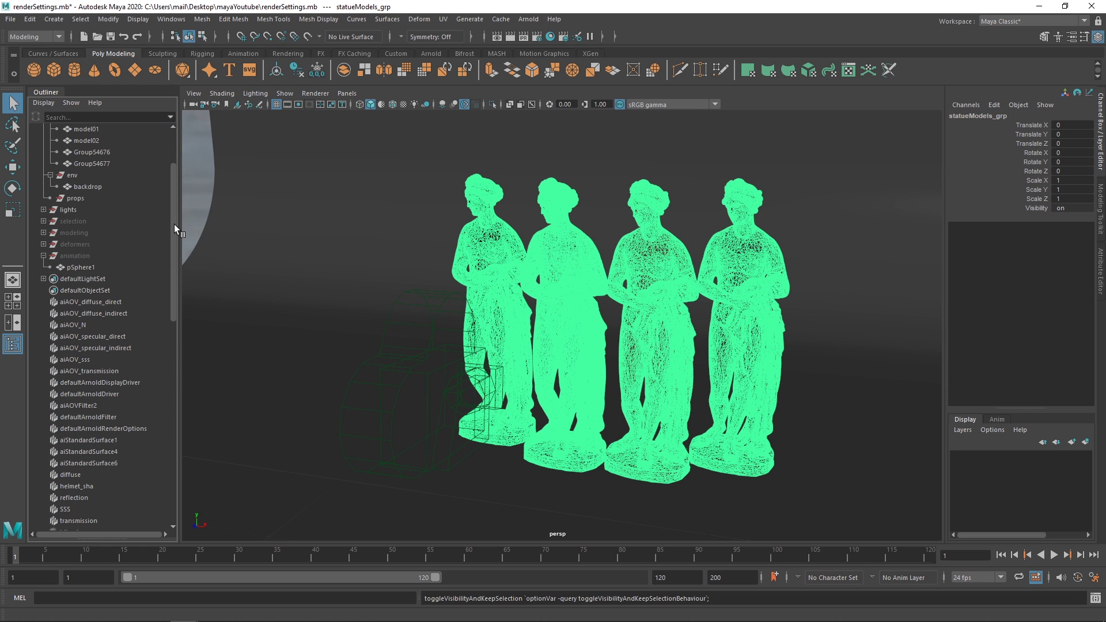
scroll(174, 222, "up", 1)
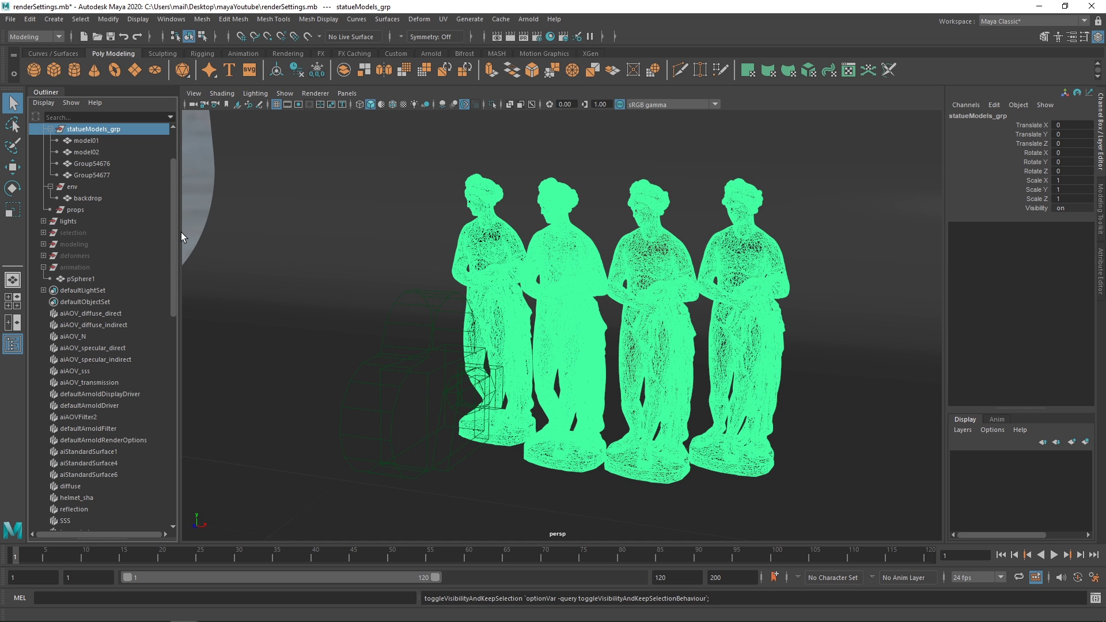
mouse_move(174, 231)
left_mouse_down()
mouse_move(172, 482)
mouse_move(171, 226)
left_mouse_up()
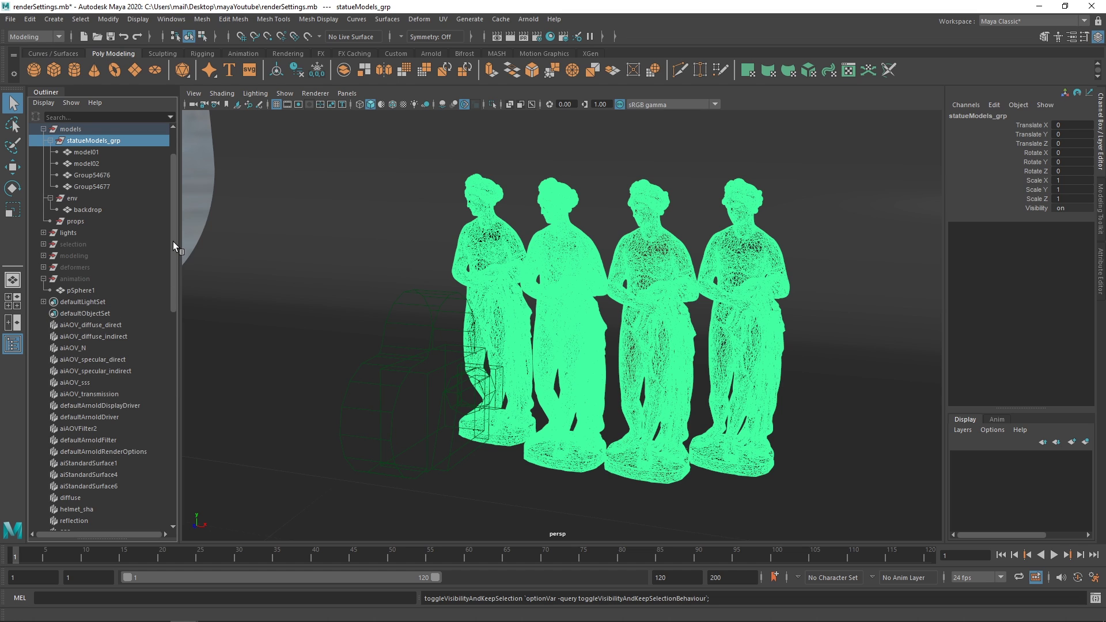
left_click_drag(174, 243, 161, 257)
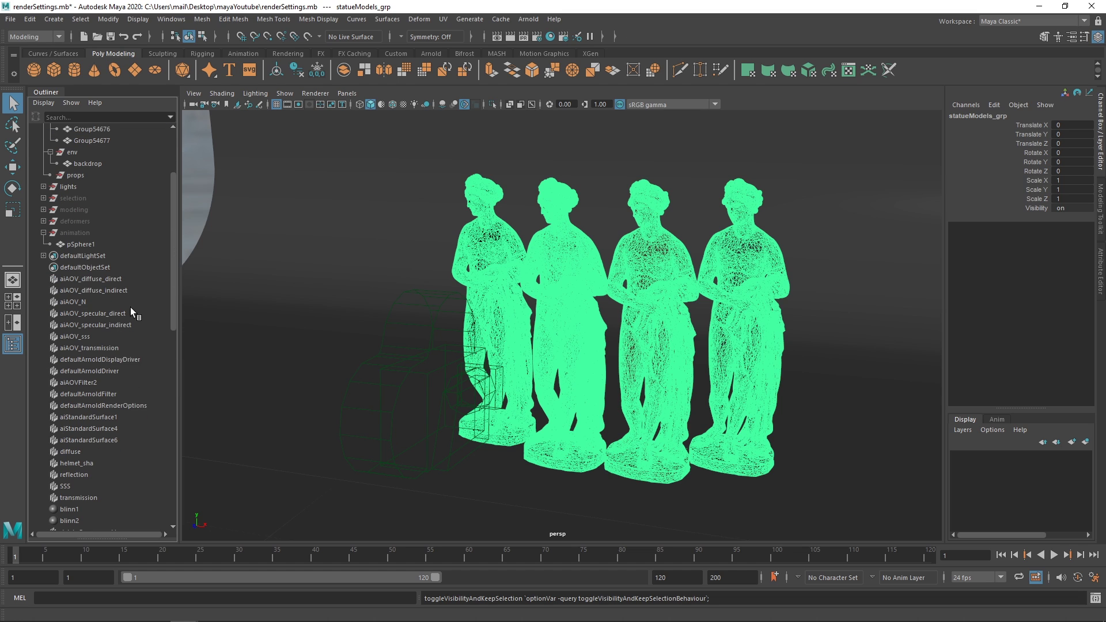
scroll(172, 259, "down", 2)
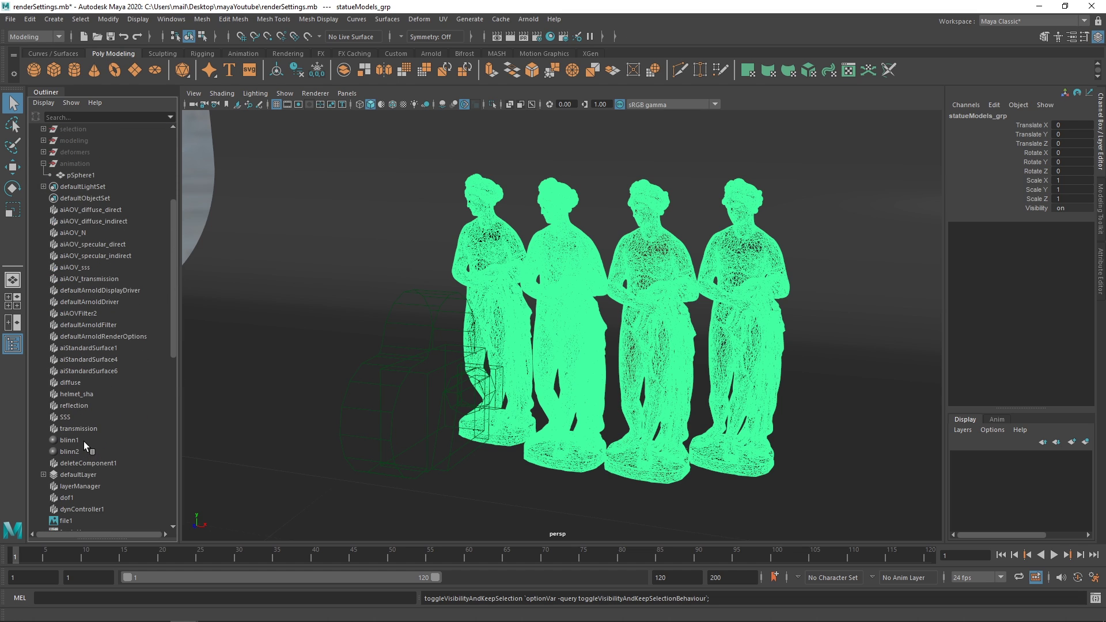
Select several material nodes in the Outliner, ending with retopoFace_video07_finished1:Material_004, and return to the start of the list
left_click(84, 440)
left_click_drag(173, 295, 172, 378)
left_click(98, 399)
left_click(106, 511)
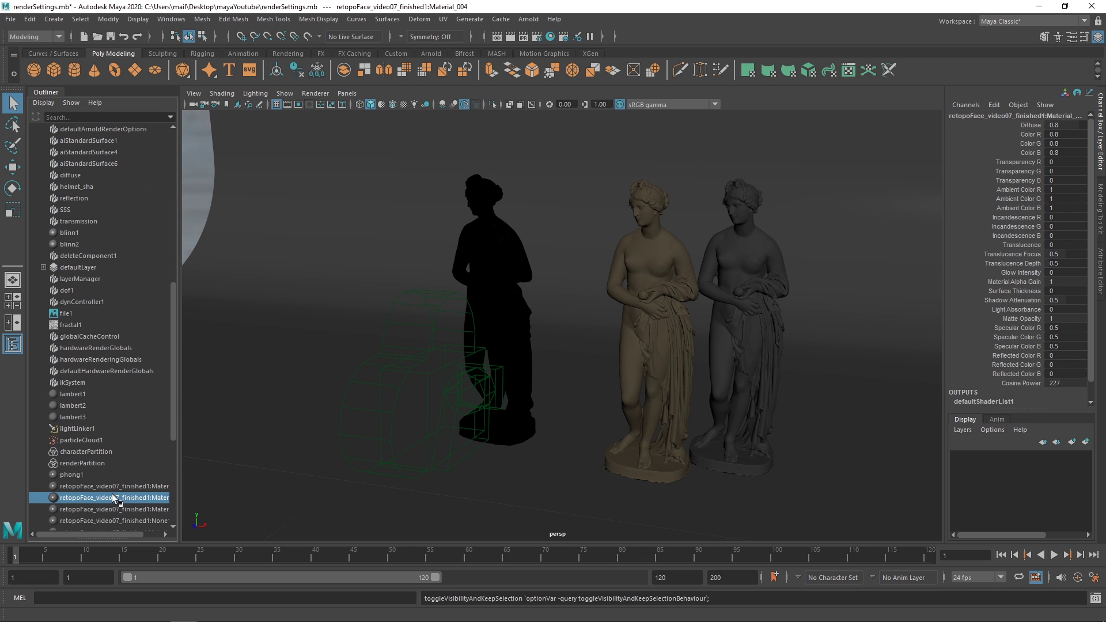
left_click_drag(173, 354, 164, 172)
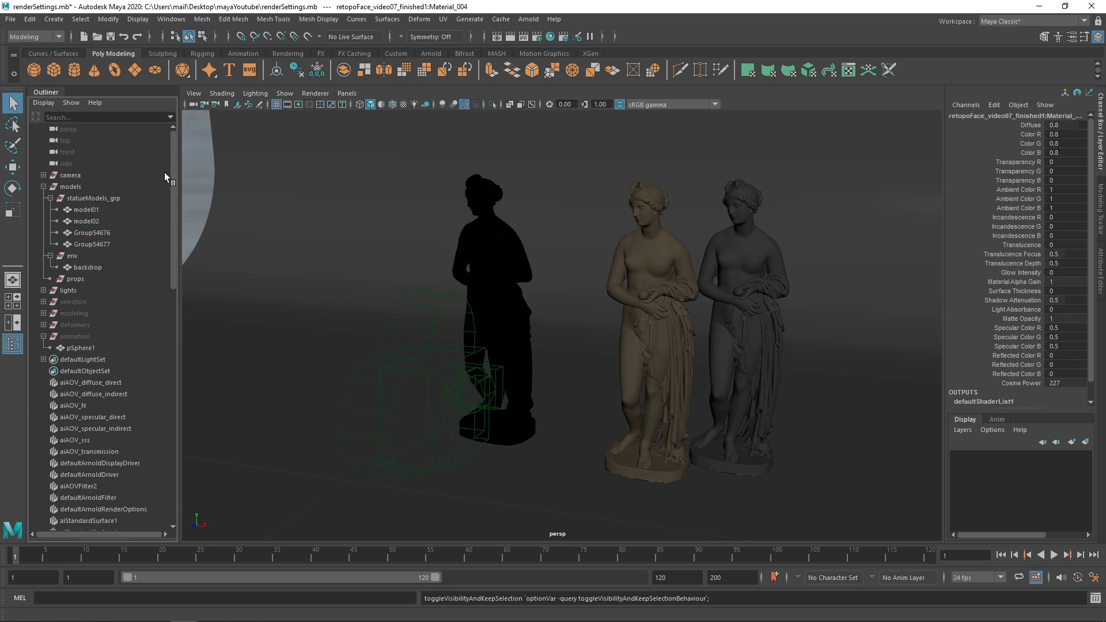
Turn DAG Objects Only back on for the Outliner and hide the statueModels_grp group
left_click(52, 104)
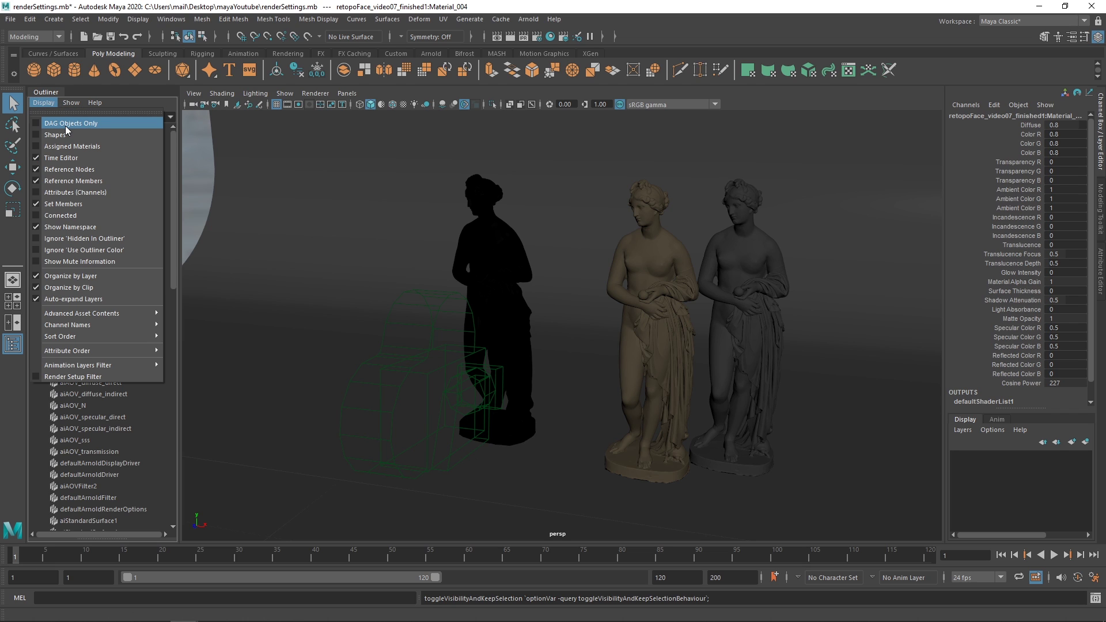
left_click(64, 126)
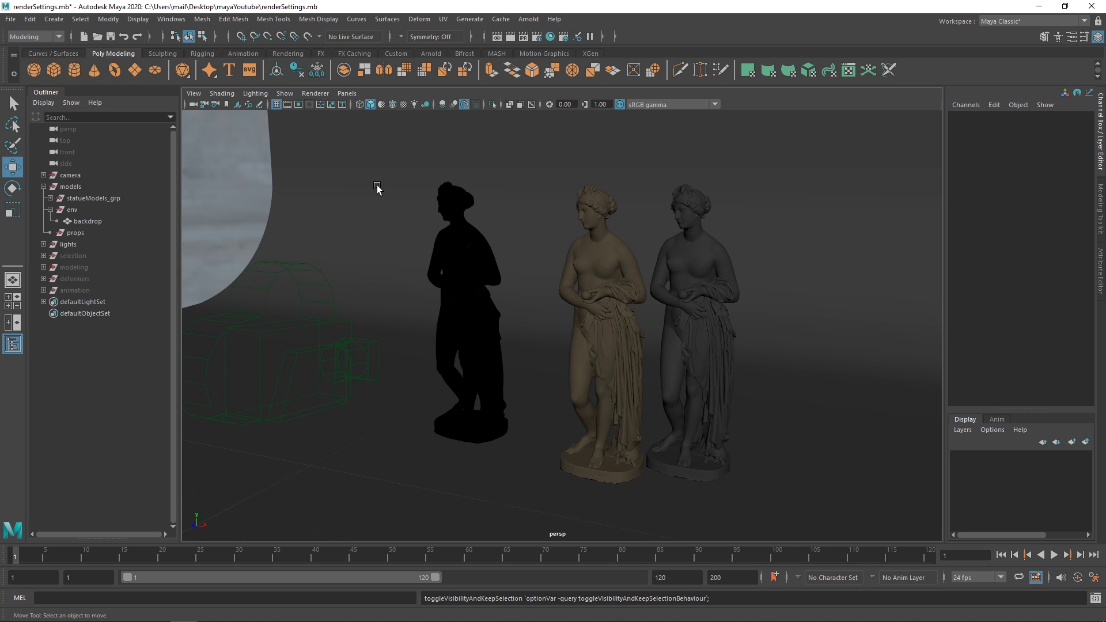
left_click(115, 198)
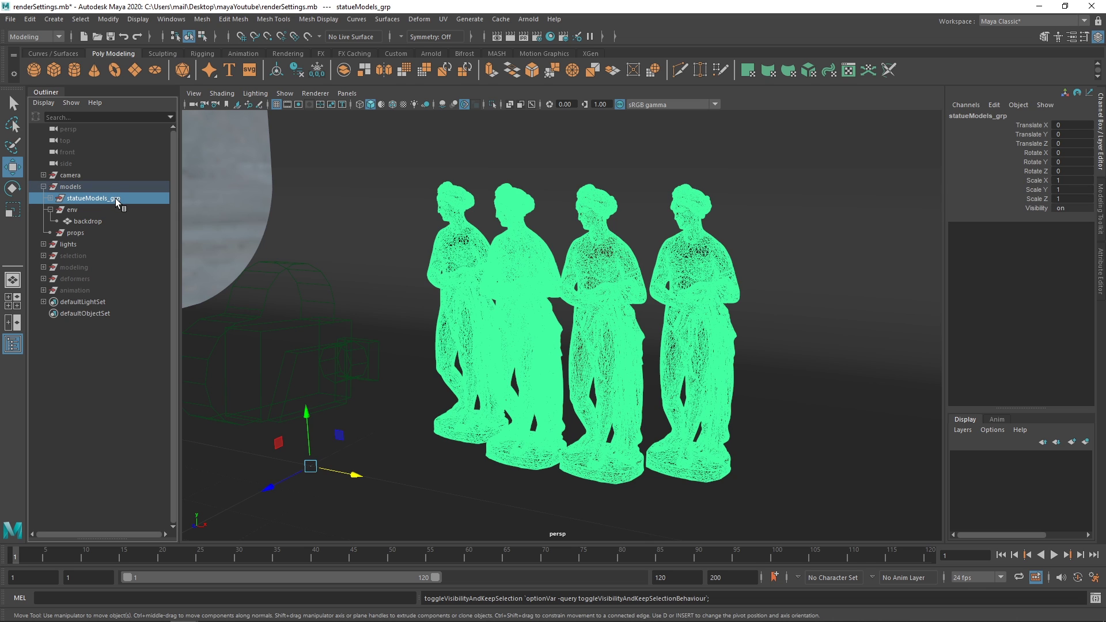
key("h")
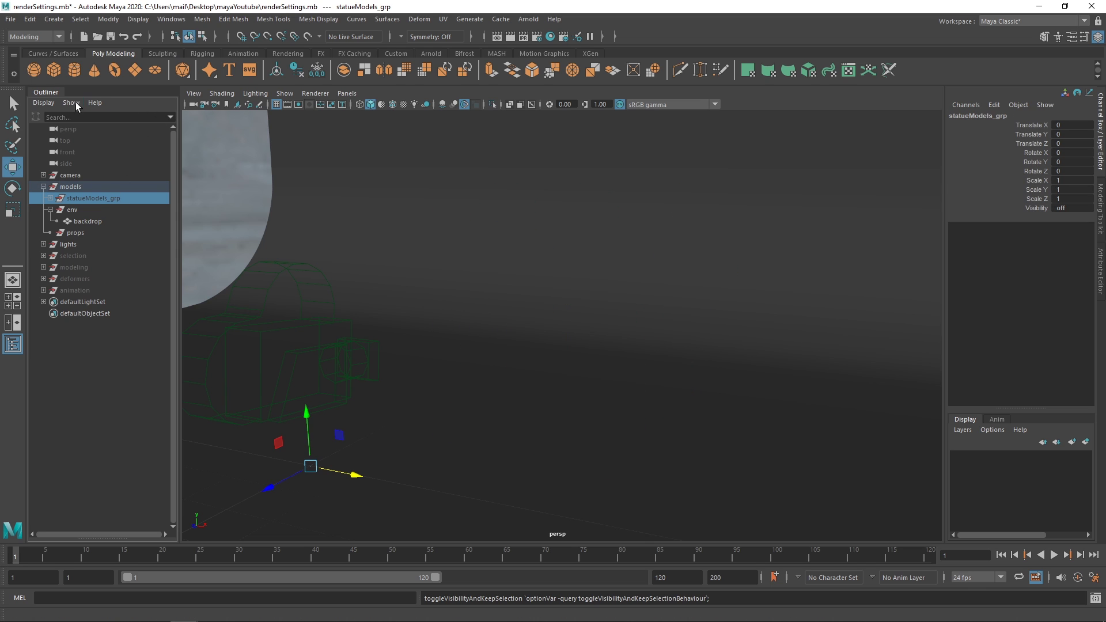
Create a polygon cube at the origin and raise it to about 0.8 in Translate Y
left_click(54, 70)
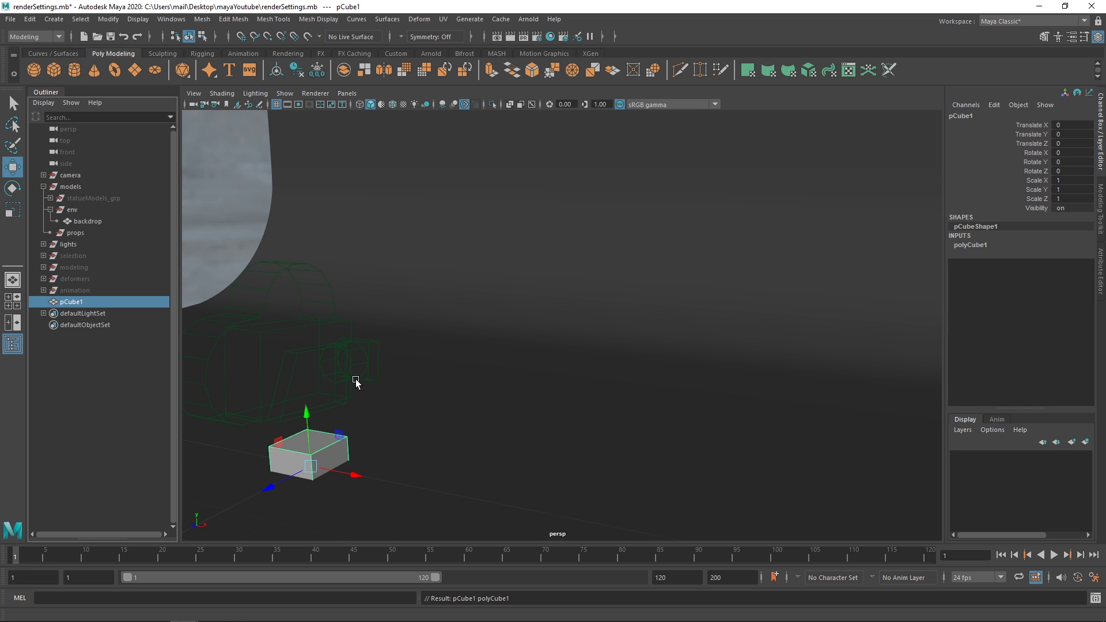
middle_click_drag(358, 383, 433, 323, "alt")
scroll(433, 322, "up", 2)
left_click_drag(420, 388, 521, 346, "alt")
scroll(472, 340, "up", 3)
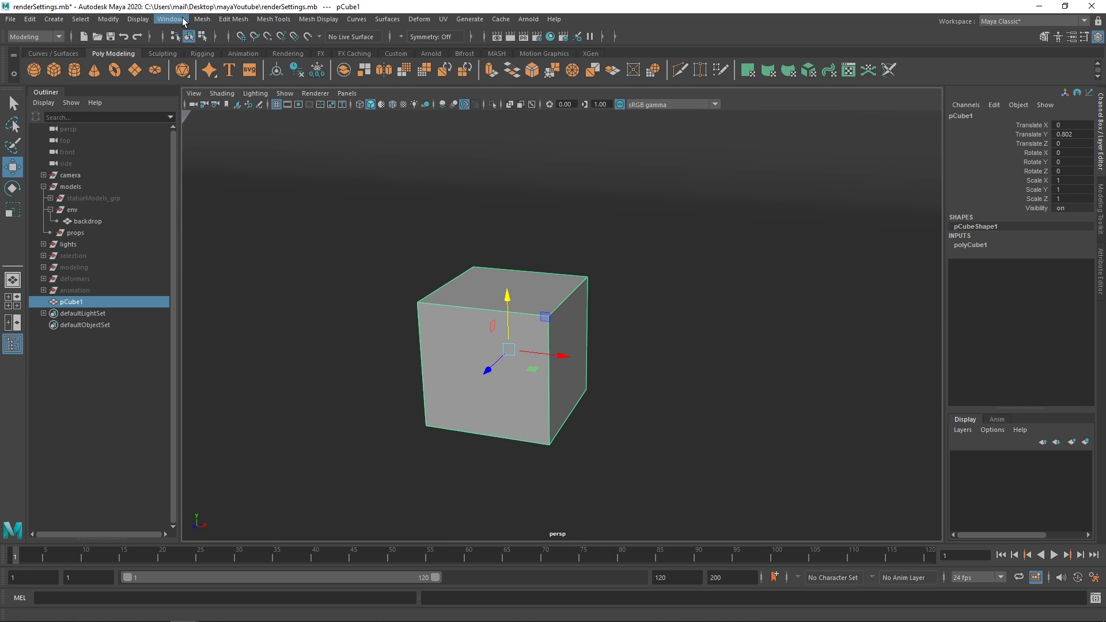
Open the Node Editor, dock it below the perspective view, and make the docked panel slightly taller
left_click(184, 21)
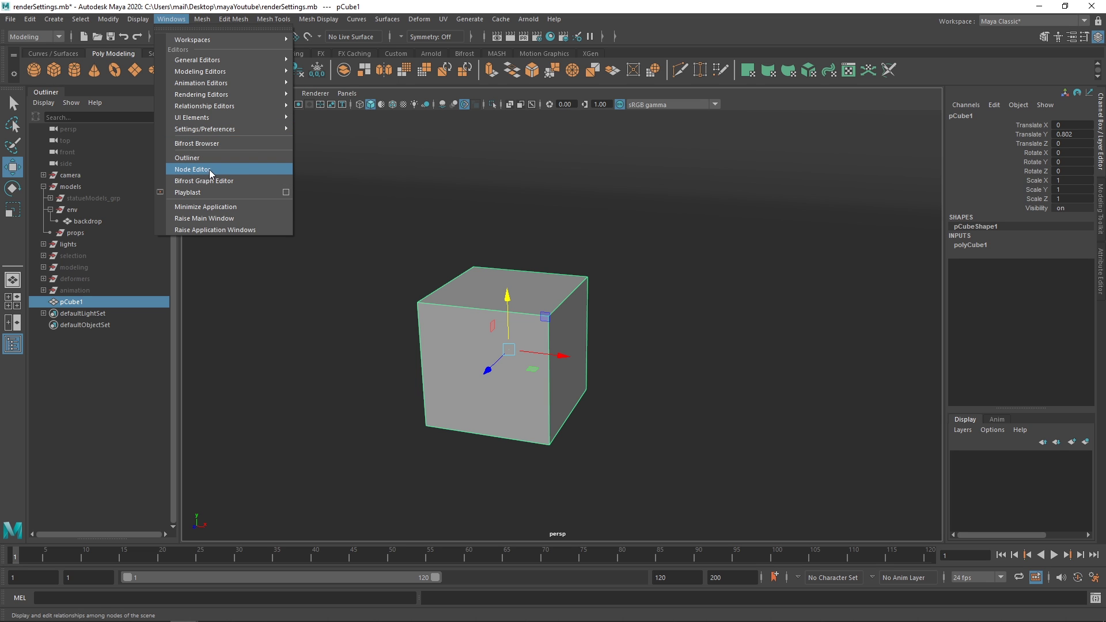
left_click(223, 171)
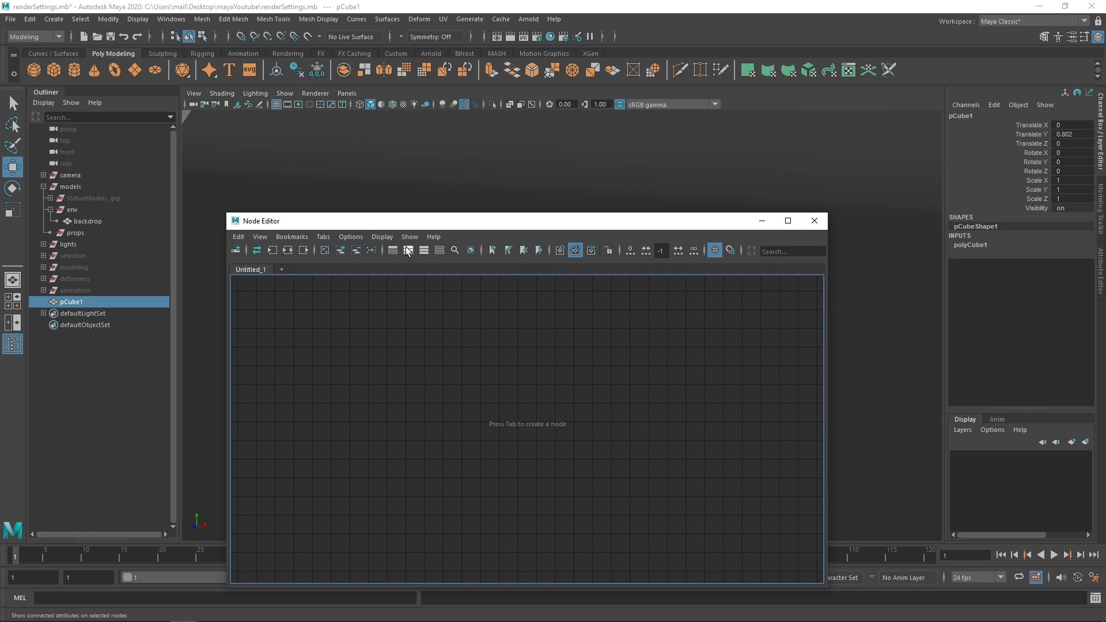
left_click_drag(282, 225, 307, 537)
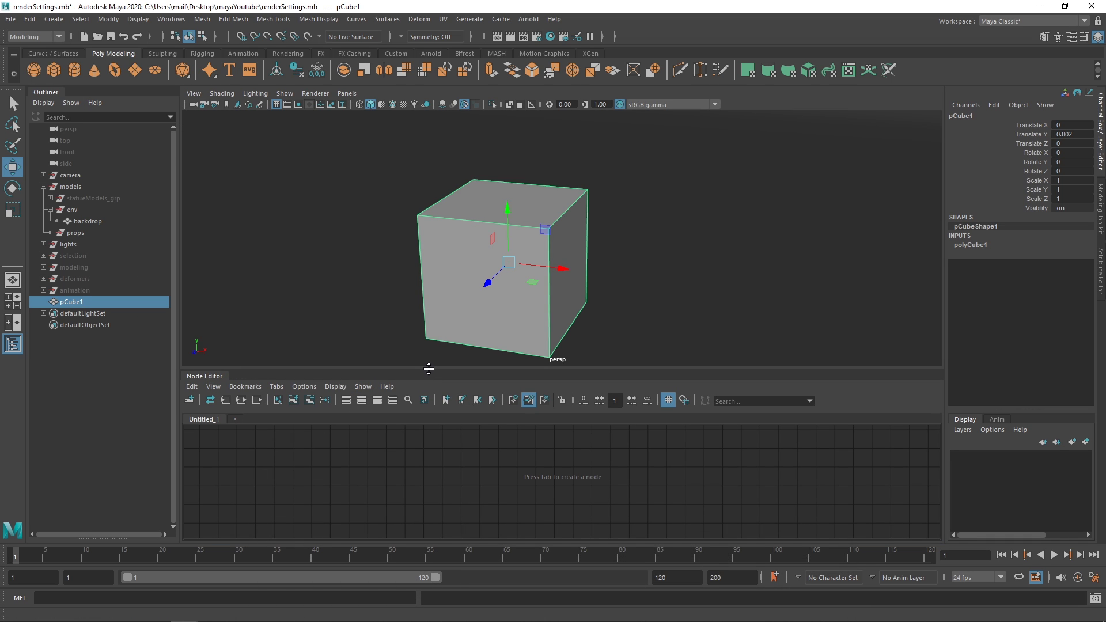
left_click_drag(429, 369, 429, 345)
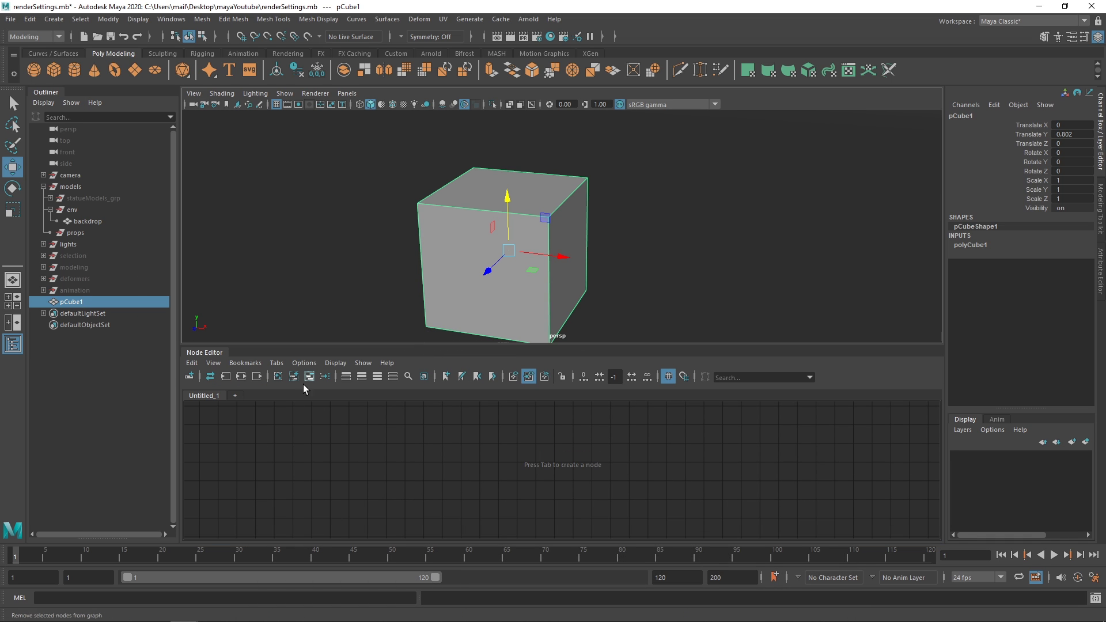
Graph the input and output connections of the cube in the Node Editor and clear the selection
left_click(241, 378)
middle_click_drag(606, 454, 497, 480)
left_click(502, 482)
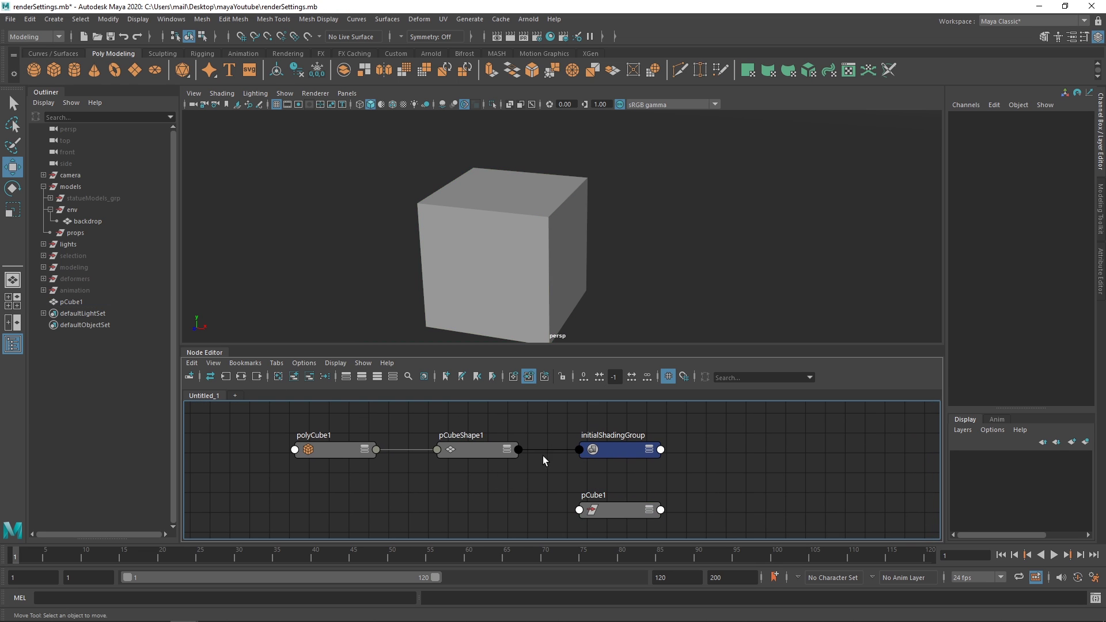
Show wireframe on shaded and set the polyCube1 node's Subdivisions Width, Height and Depth to 4
left_click(349, 452)
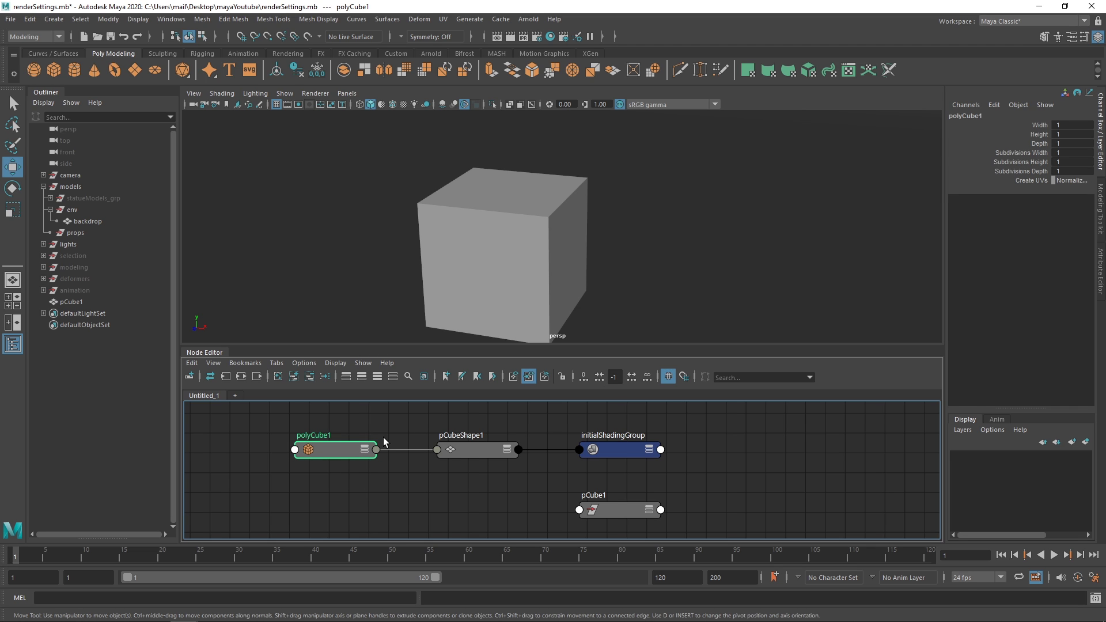
left_click(393, 104)
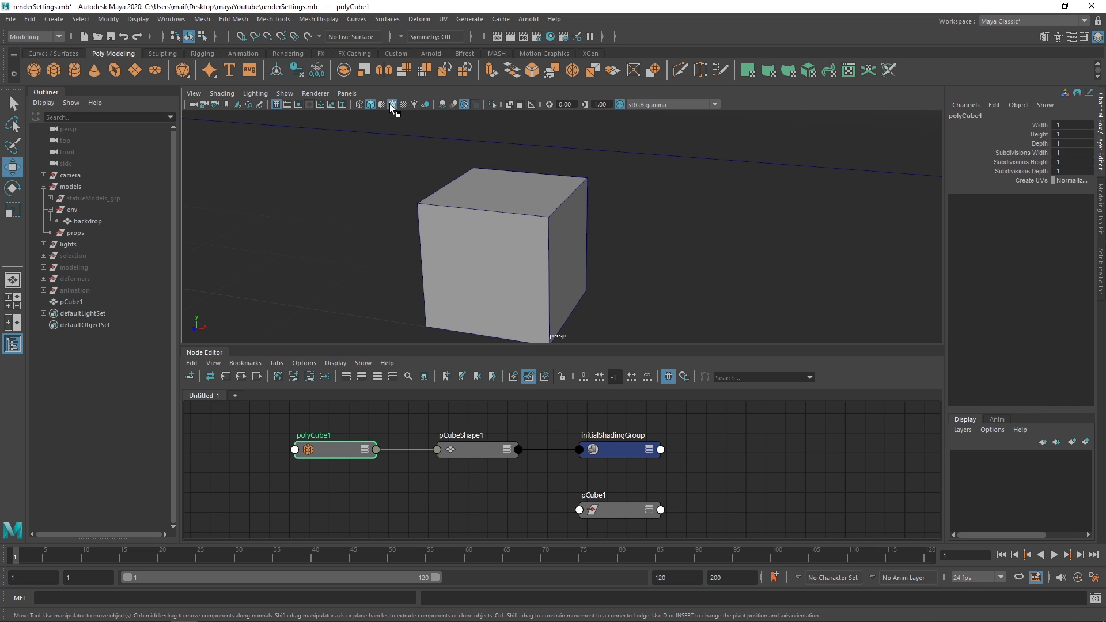
left_click_drag(1045, 154, 1037, 171)
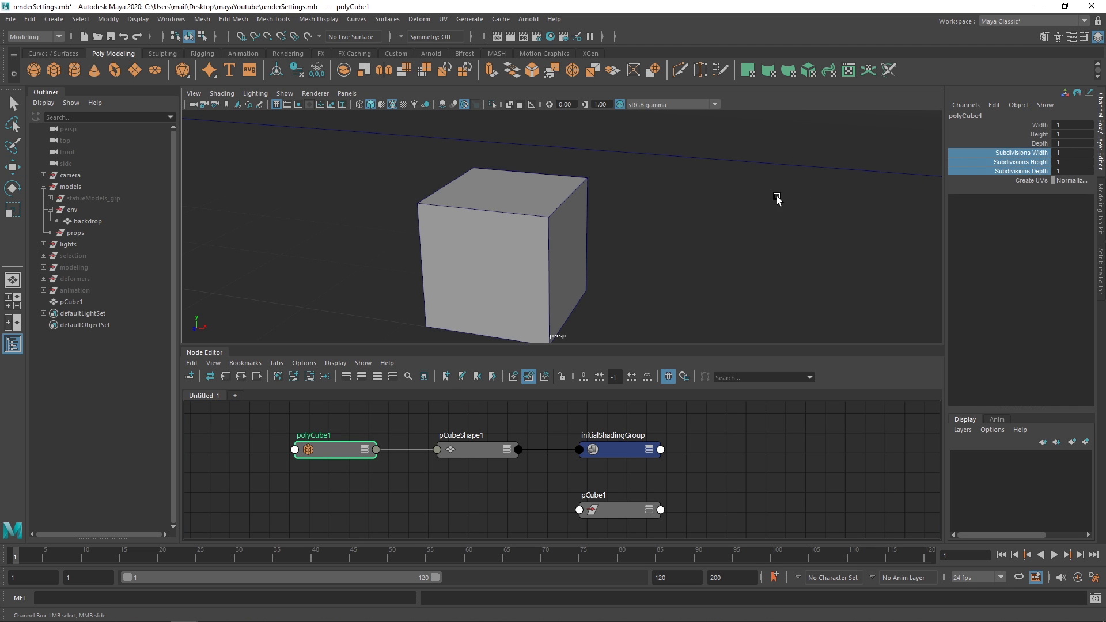
mouse_move(601, 199)
middle_mouse_down()
mouse_move(618, 200)
mouse_move(582, 199)
mouse_move(610, 195)
middle_mouse_up()
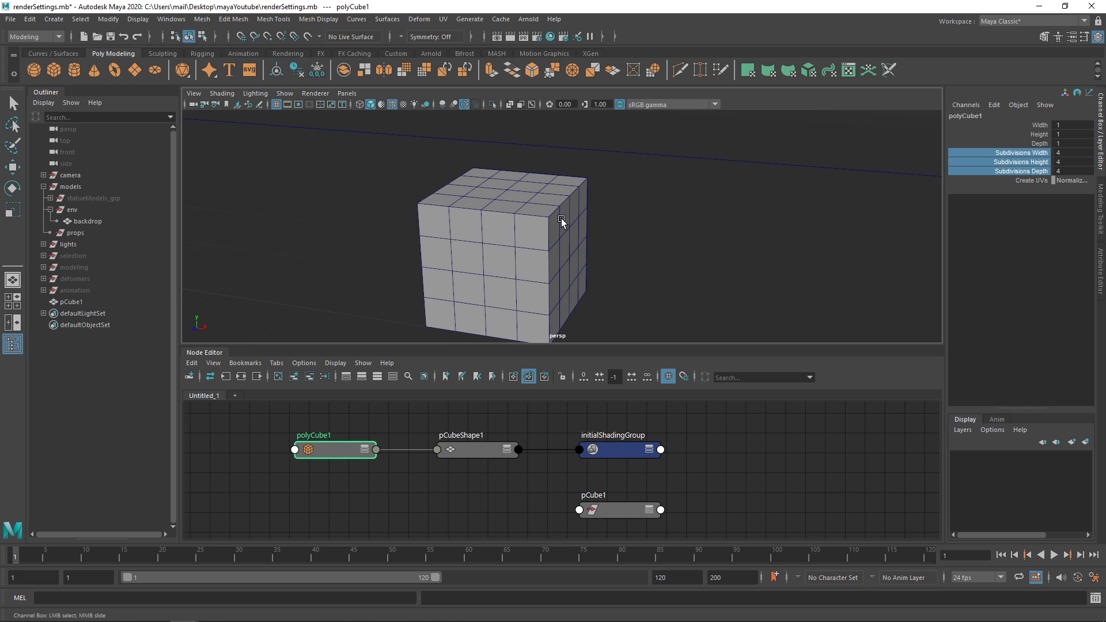
Select the backdrop and the cube in turn in the perspective view, ending with the cube selected
left_click(377, 208)
key("w")
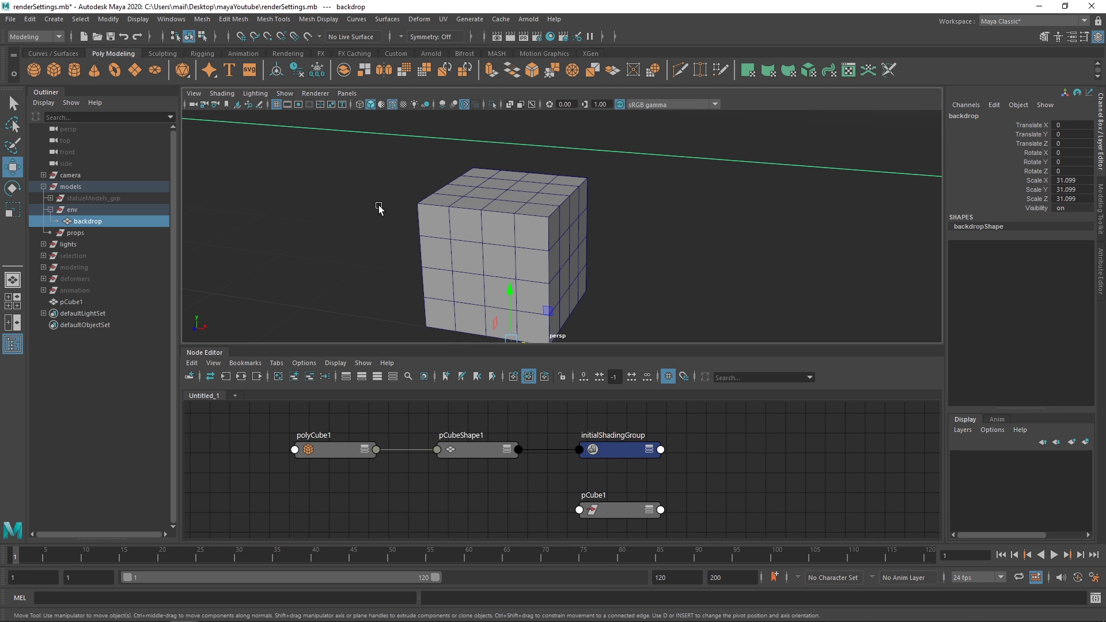
left_click(567, 207)
left_click(643, 183)
left_click(546, 207)
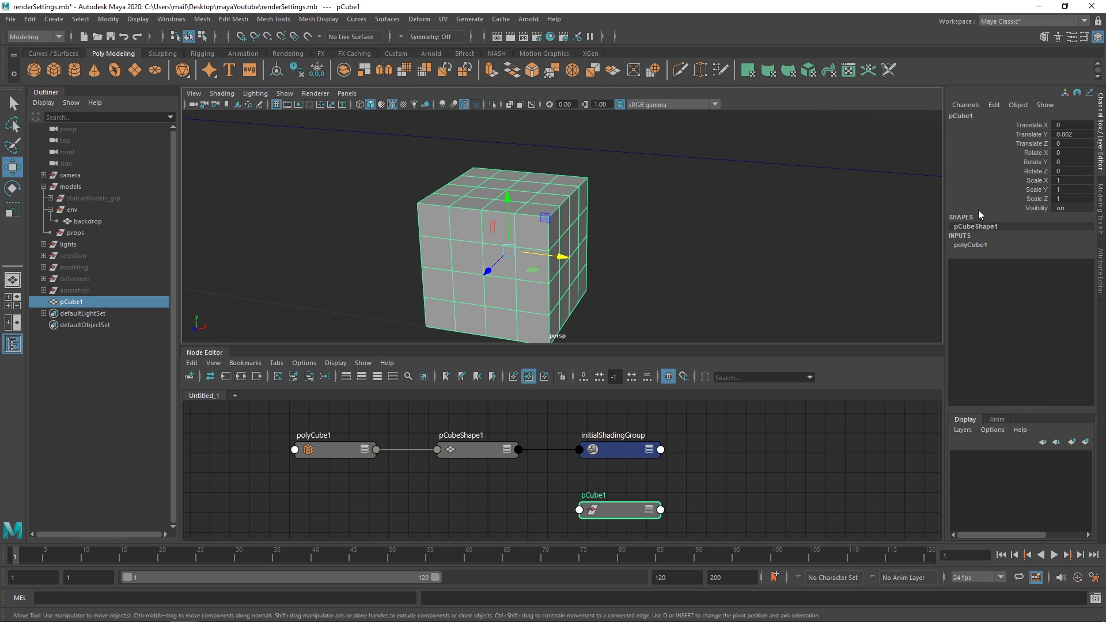
Set the polyCube1 node's Subdivisions Height to 5
left_click(333, 452)
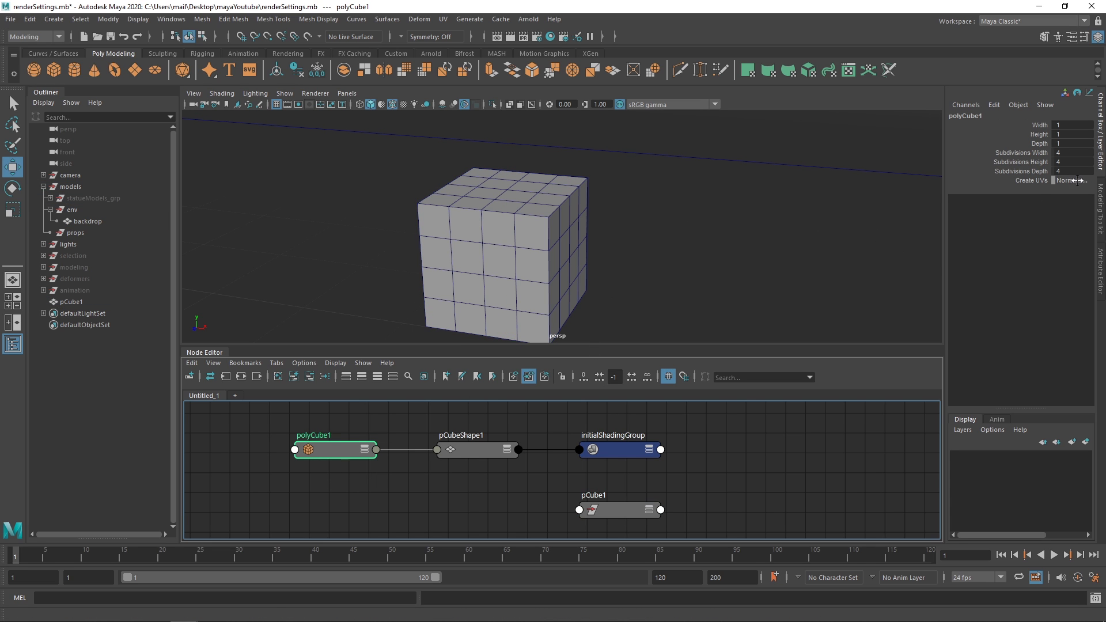
left_click(1030, 161)
middle_click_drag(597, 215, 619, 208)
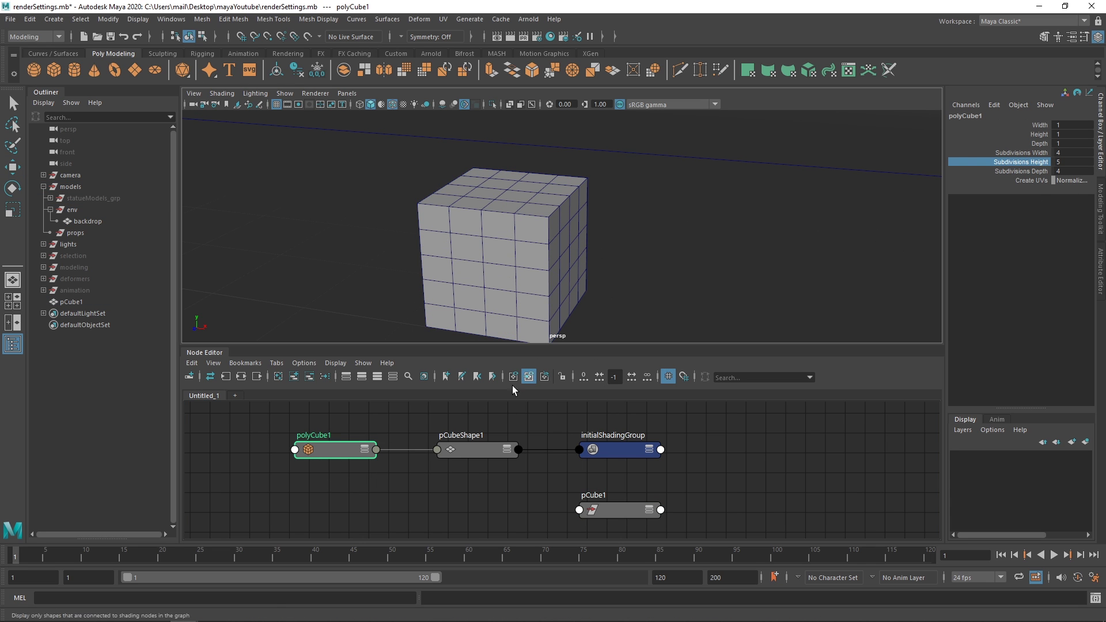
Inspect the pCubeShape1 node, and lower the cube to 0.738 in Translate Y through the pCube1 transform node
left_click(472, 451)
key("w")
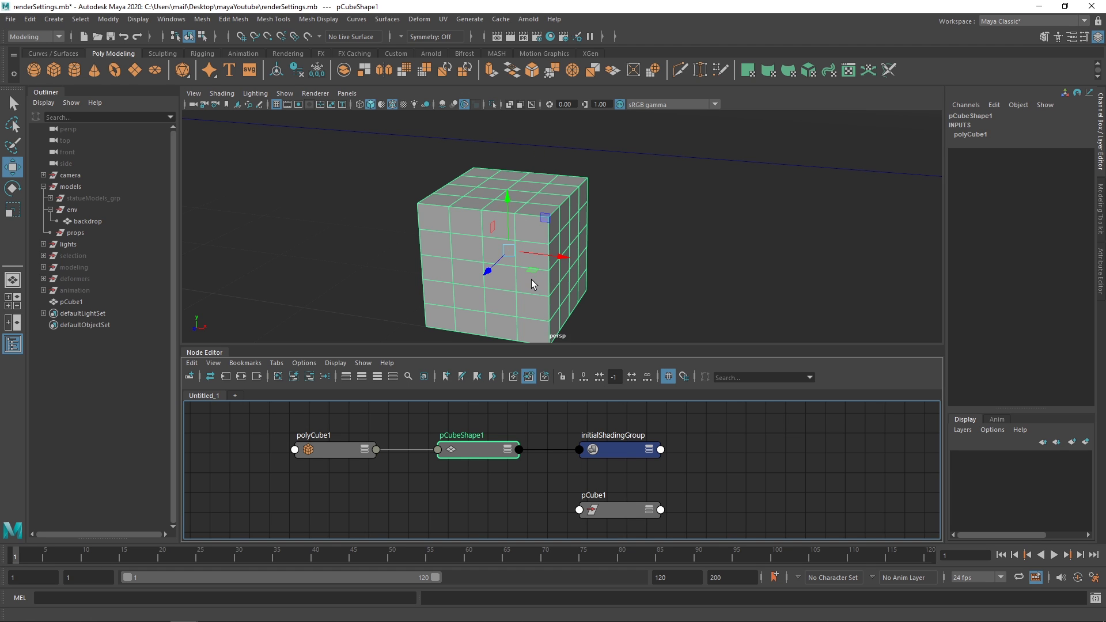
left_click(627, 508)
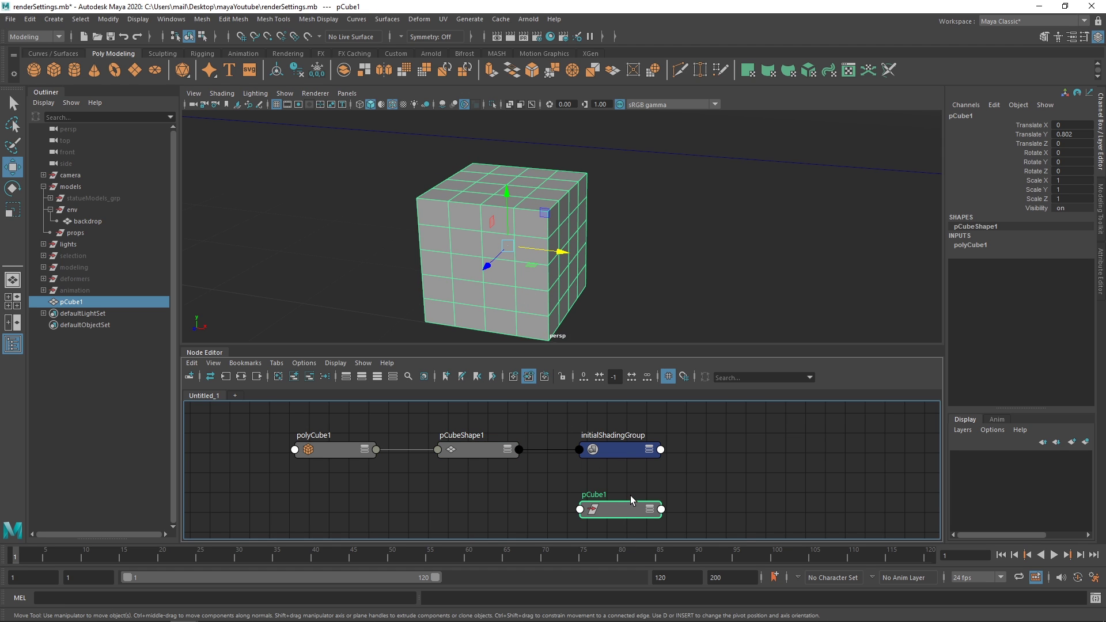
left_click(1030, 134)
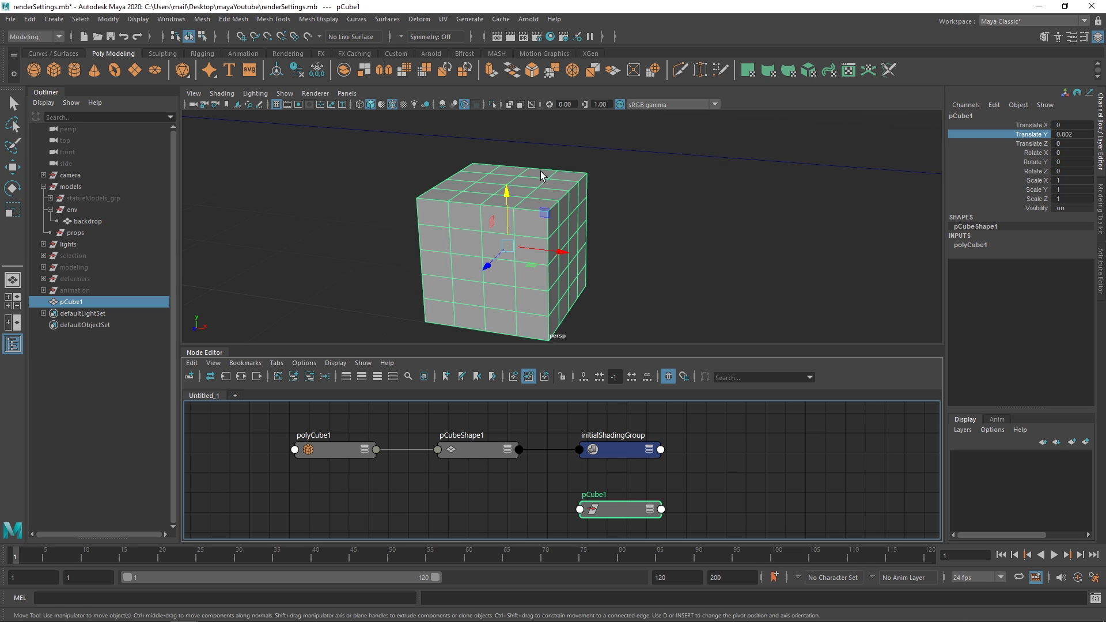
mouse_move(541, 176)
middle_mouse_down()
mouse_move(616, 168)
mouse_move(600, 161)
mouse_move(541, 184)
mouse_move(544, 193)
middle_mouse_up()
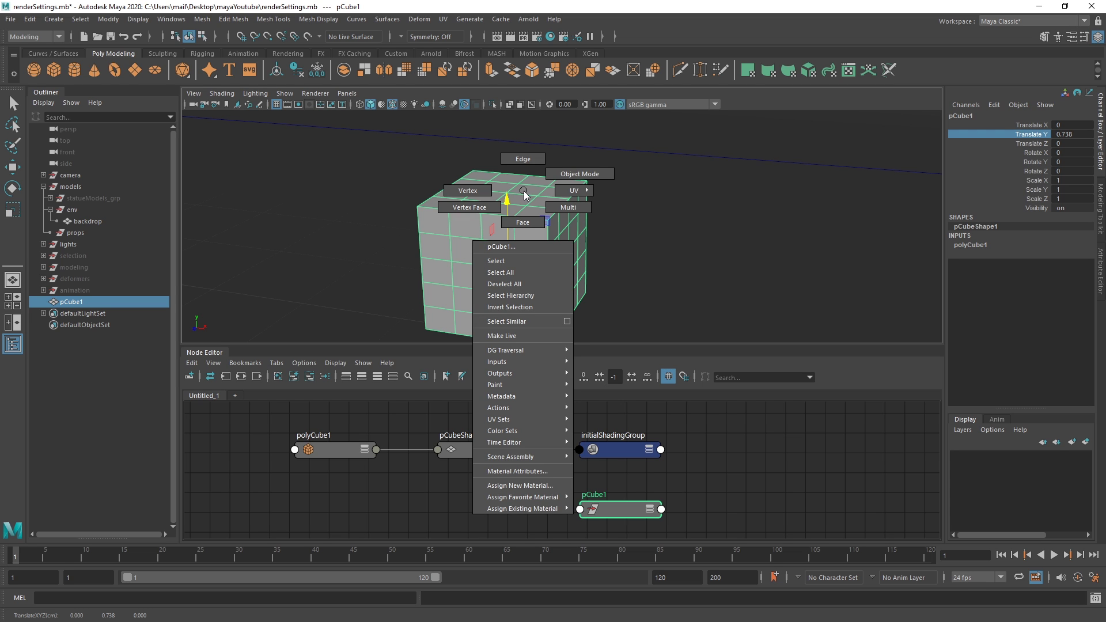
Assign a new Blinn material to the cube from the favorite materials and deselect everything in the node graph
mouse_move(531, 499)
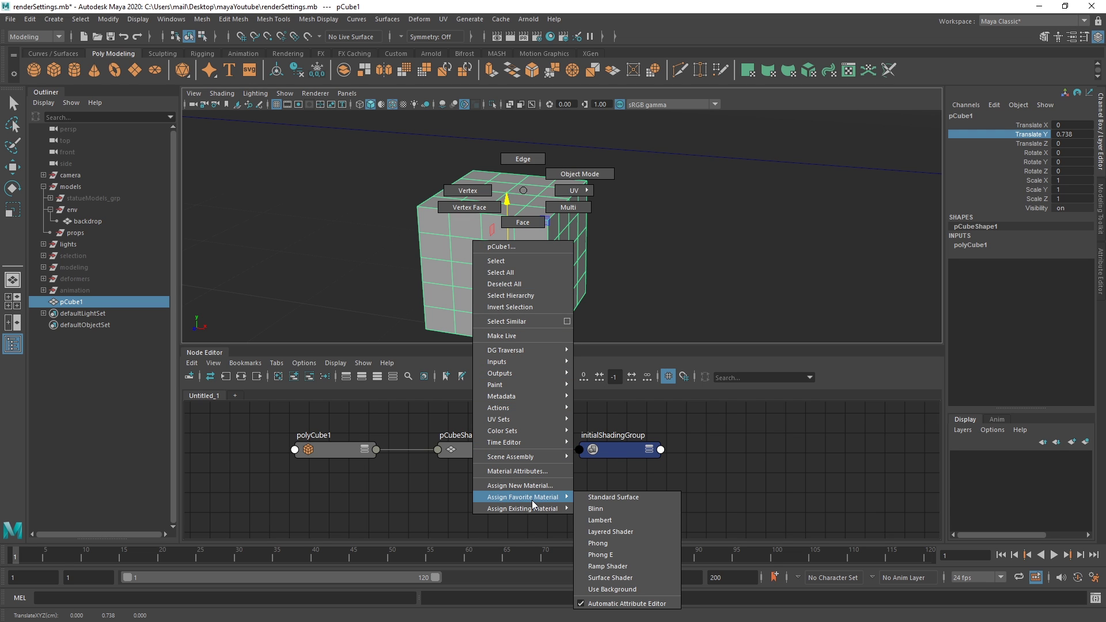
left_click(596, 509)
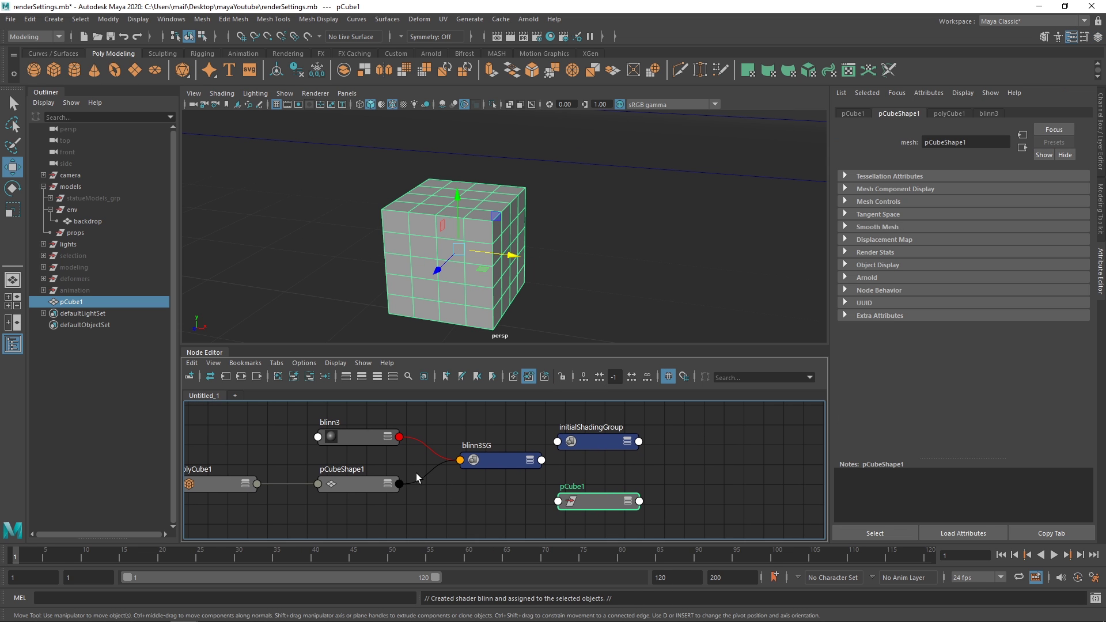
middle_click_drag(415, 473, 502, 460)
left_click(502, 461)
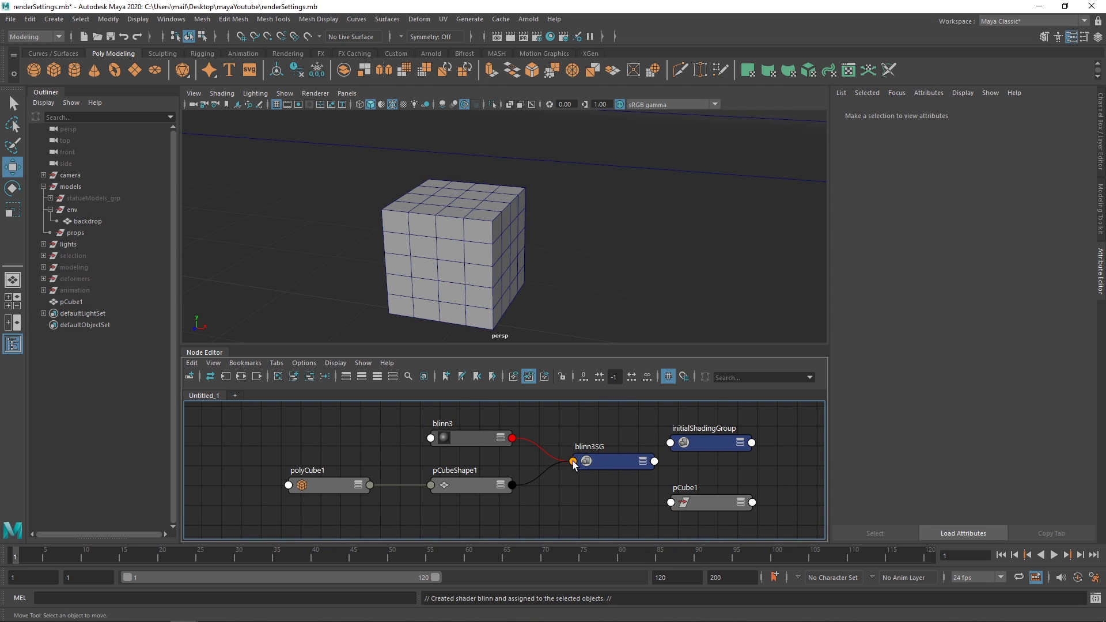
Change the blinn3 material's Color to a bright turquoise green and deselect the material
left_click(465, 437)
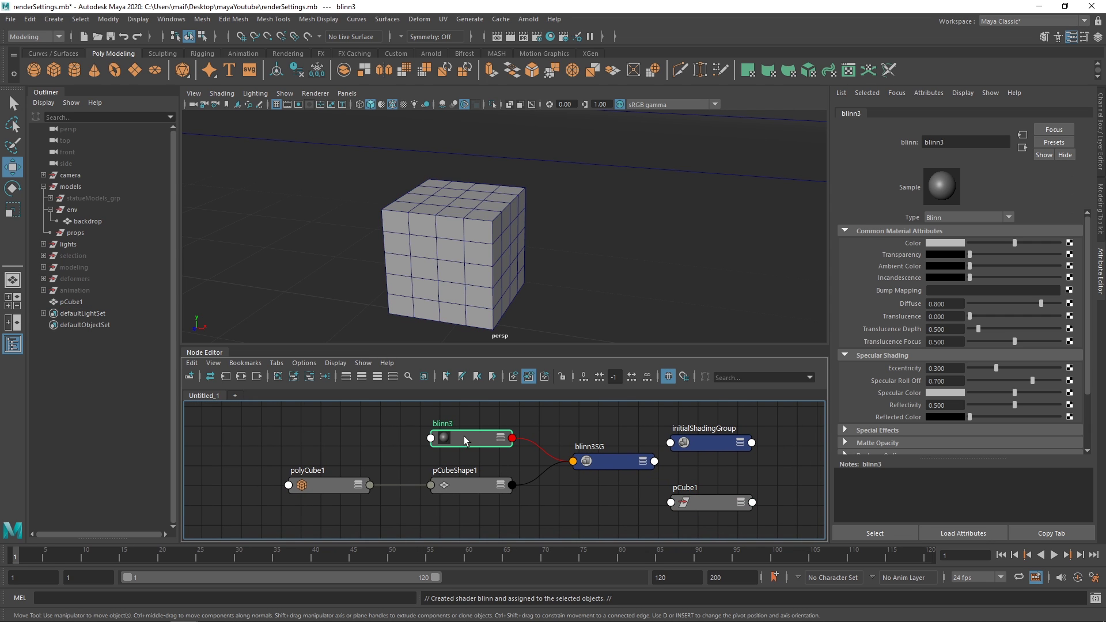
left_click(952, 242)
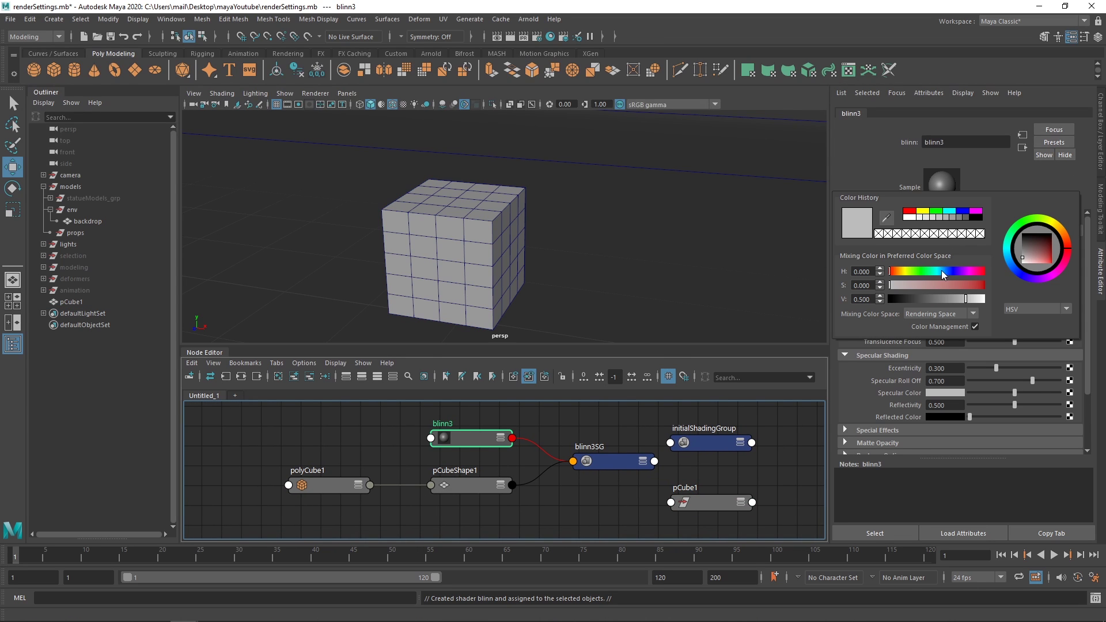
left_click(955, 286)
mouse_move(964, 299)
left_mouse_down()
mouse_move(952, 299)
mouse_move(979, 300)
left_mouse_up()
left_click(574, 481)
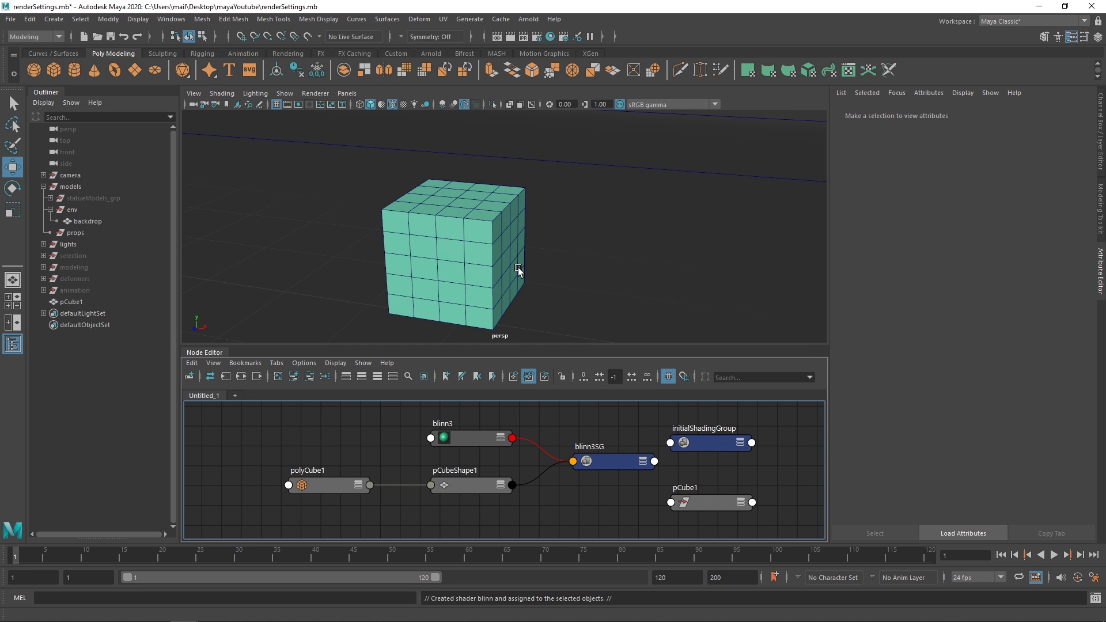
Turn off DAG Objects Only for the Outliner so it lists material and other non-DAG nodes
mouse_move(540, 463)
middle_mouse_down("alt")
mouse_move(495, 478)
mouse_move(527, 451)
middle_mouse_up("alt")
scroll(553, 467, "down", 2)
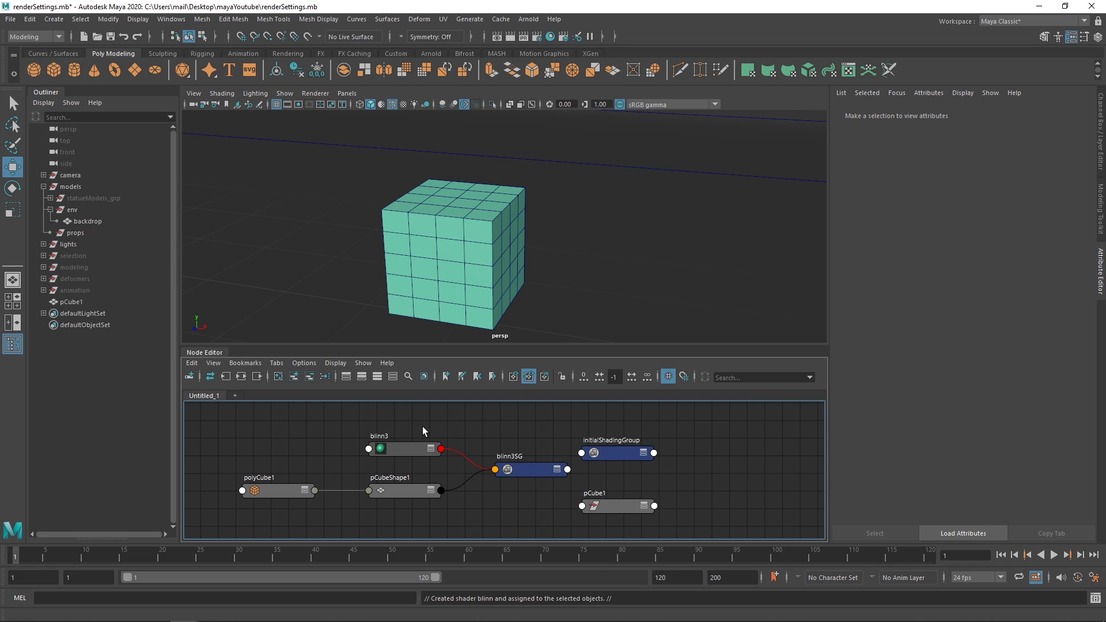
left_click(43, 102)
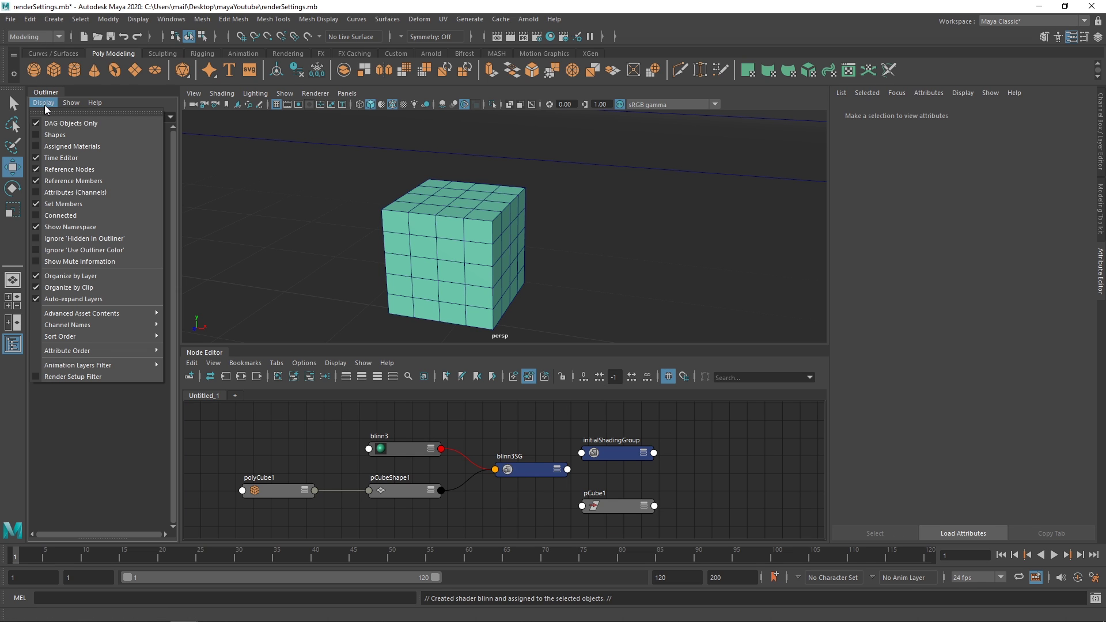
left_click(52, 123)
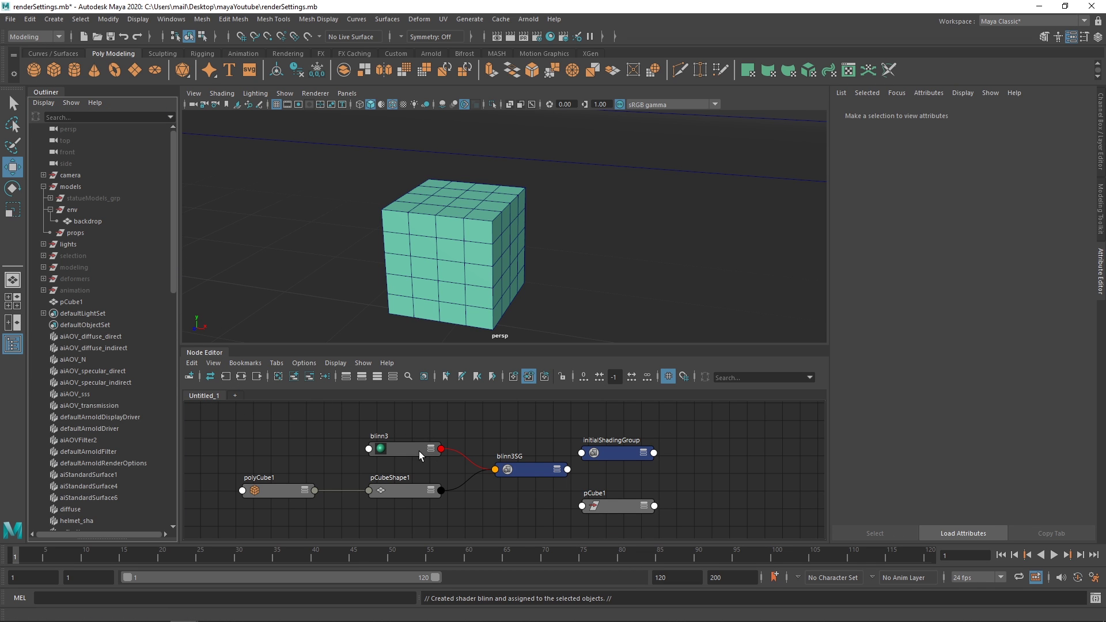
Search the Outliner for the blinn3 material using its copied node name, and clear the search
left_click(402, 455)
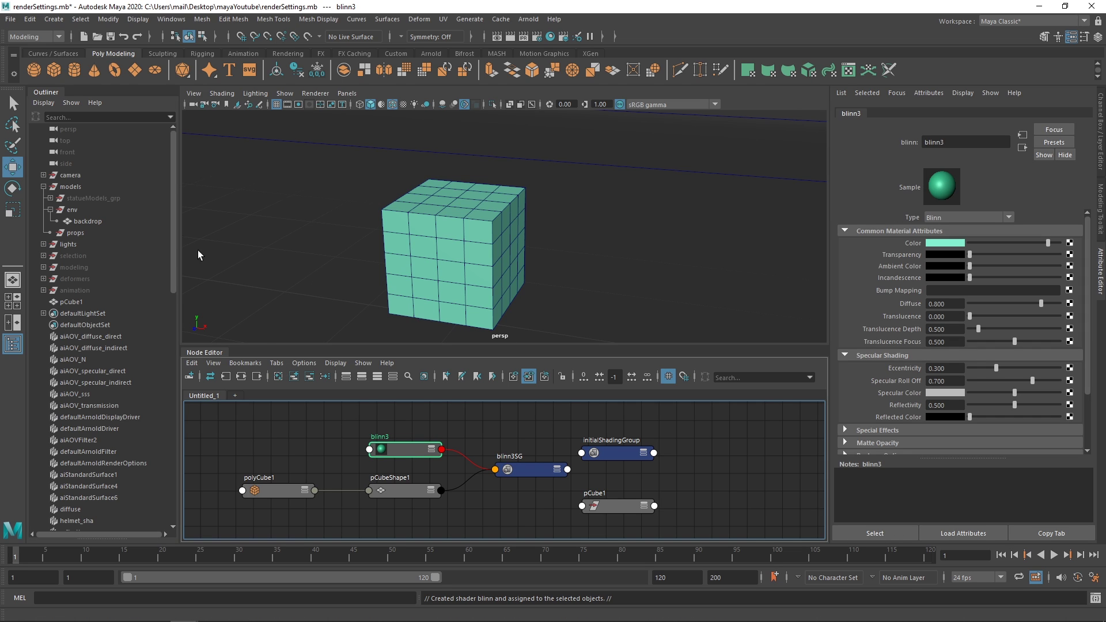
double_click(380, 437)
key("ctrl+c")
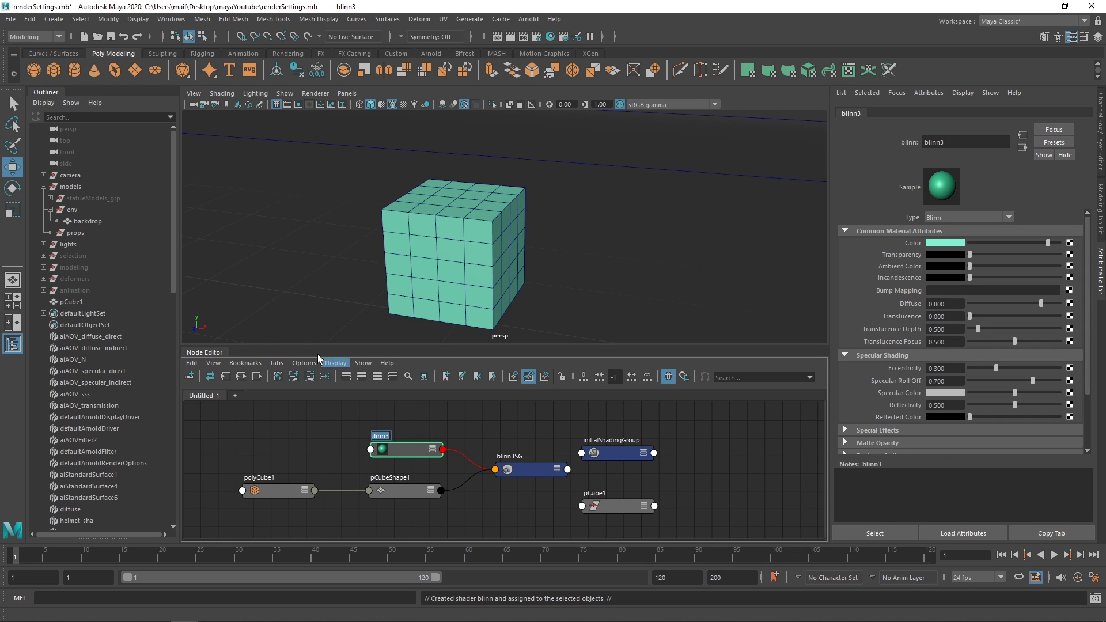
left_click(87, 118)
key("ctrl+v")
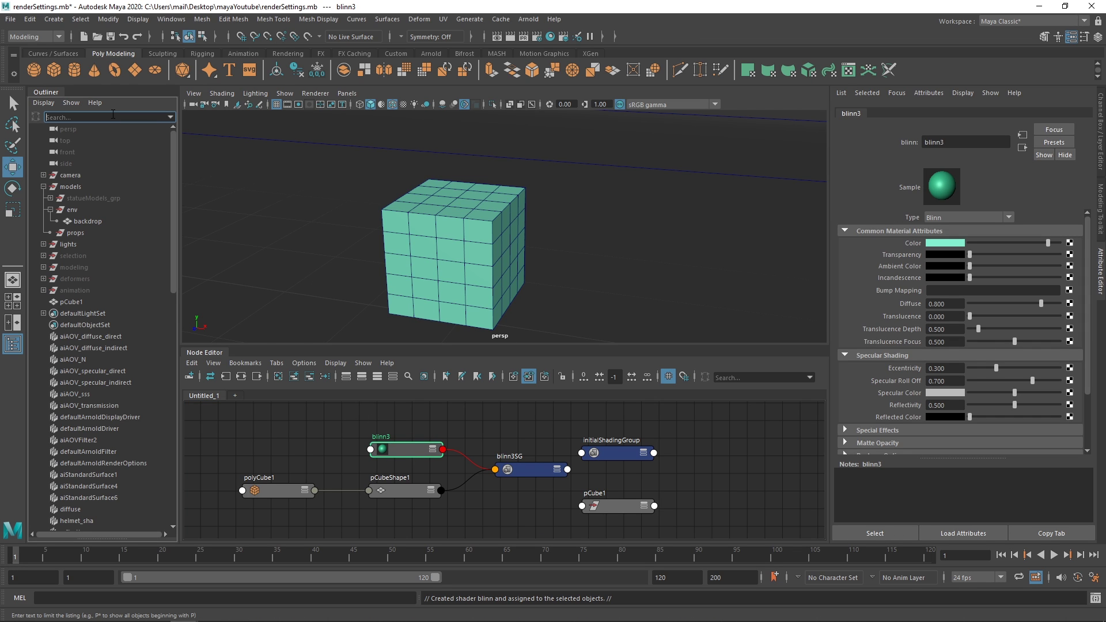
key("Return")
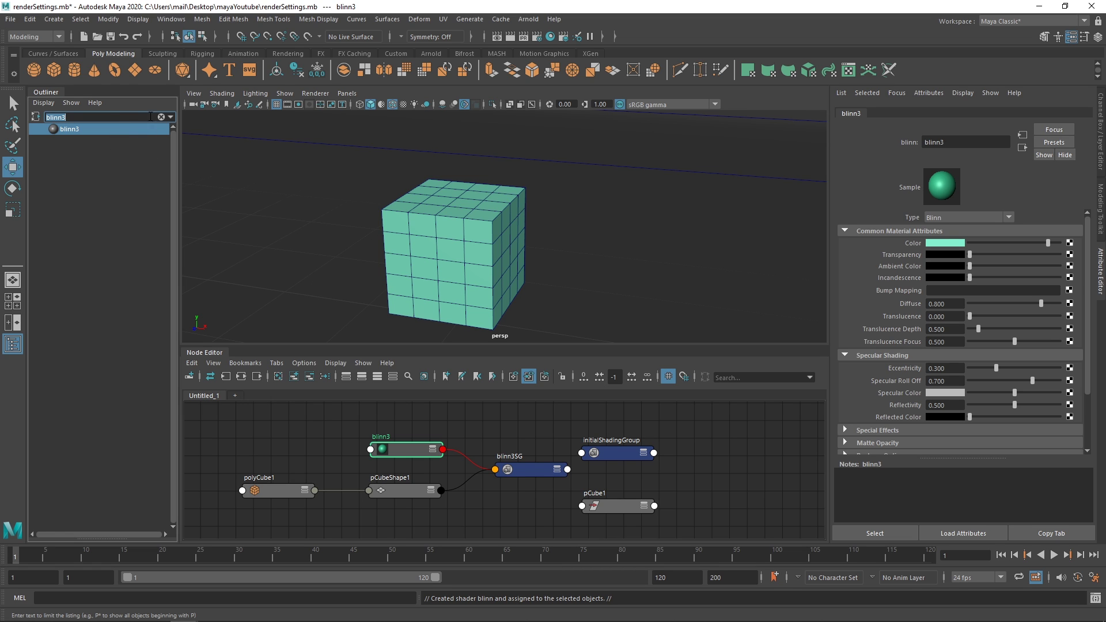
left_click(161, 117)
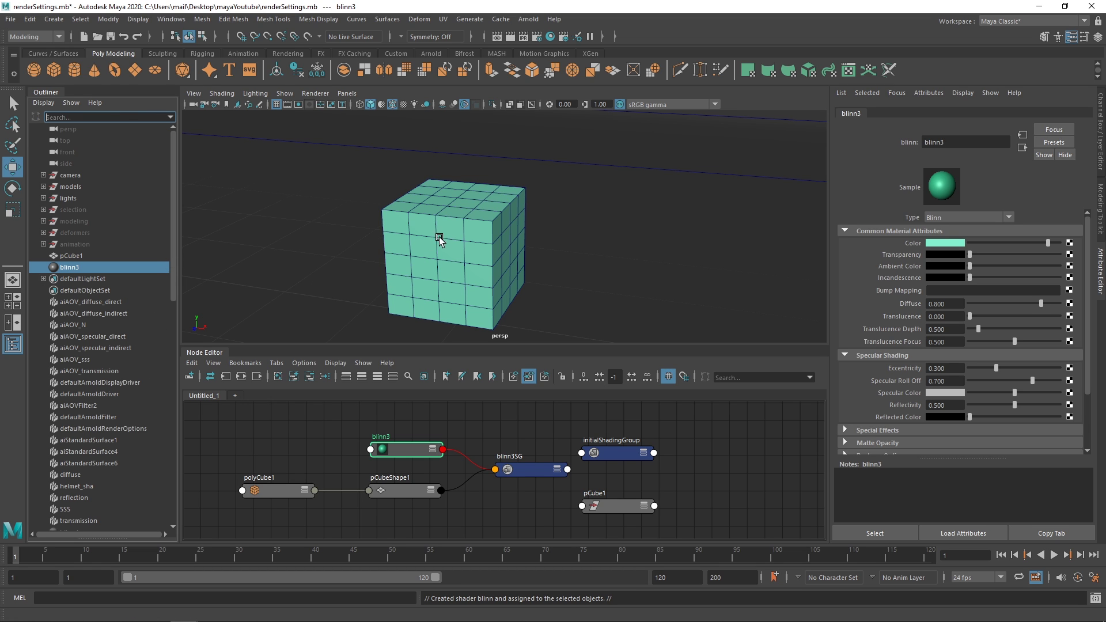
Extrude one face on the cube's top straight upward to about 1.73 in Y
left_click(451, 212)
key("F11")
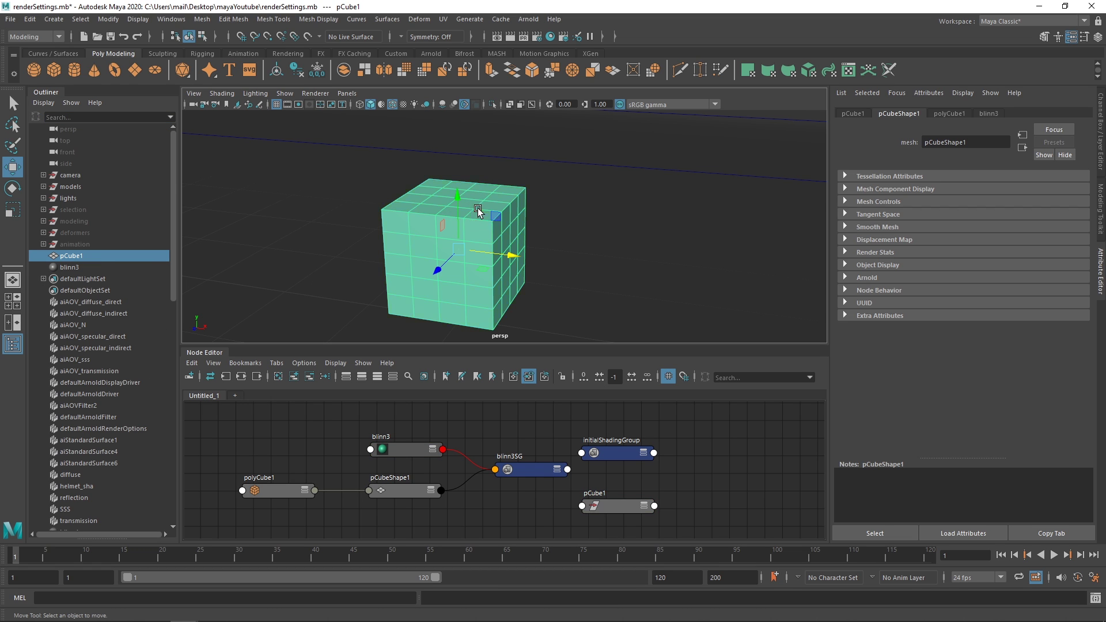
left_click(468, 203)
key("ctrl+e")
left_click_drag(465, 167, 467, 123)
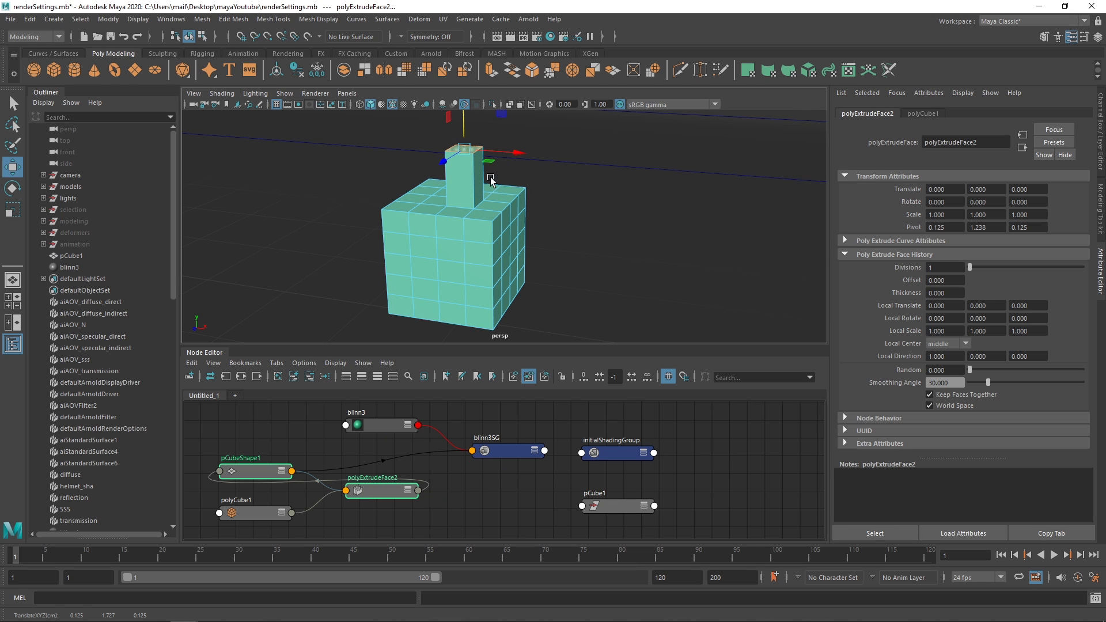
Search the Outliner for the polyExtrudeFace2 history node using its copied name, and clear the search
left_click(956, 142)
left_click_drag(981, 141, 909, 143)
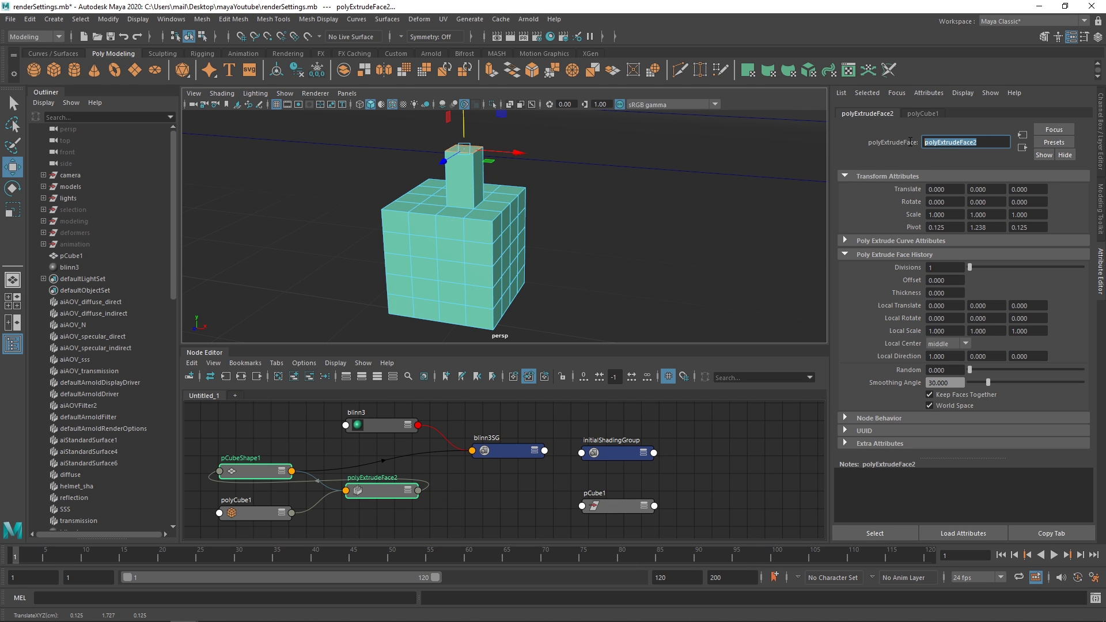
key("ctrl+c")
left_click(87, 117)
key("ctrl+v")
key("Return")
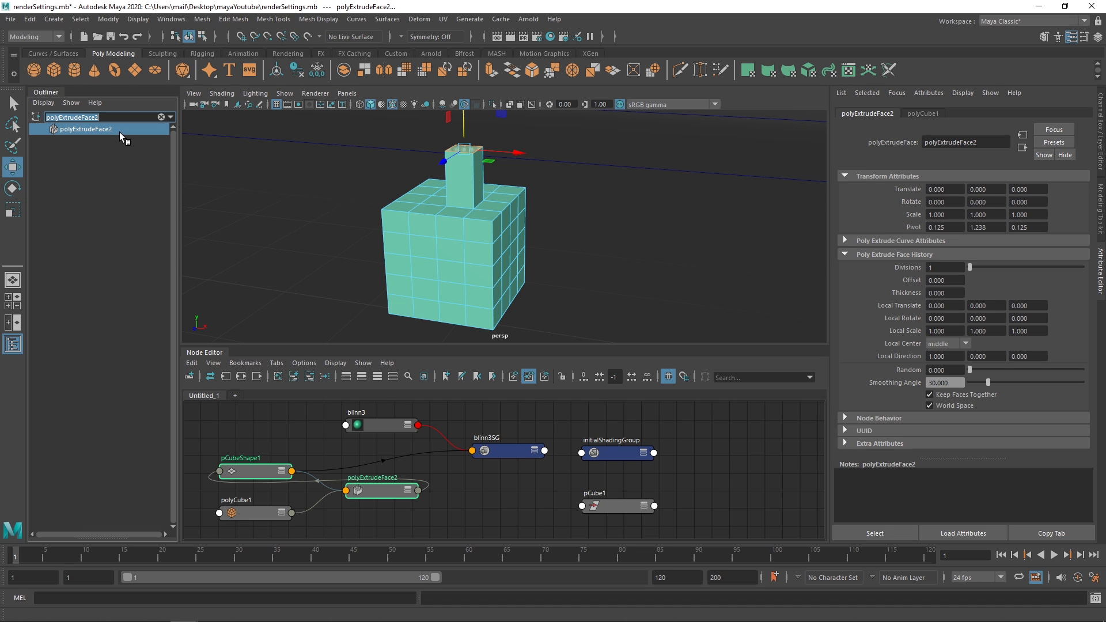
left_click(161, 117)
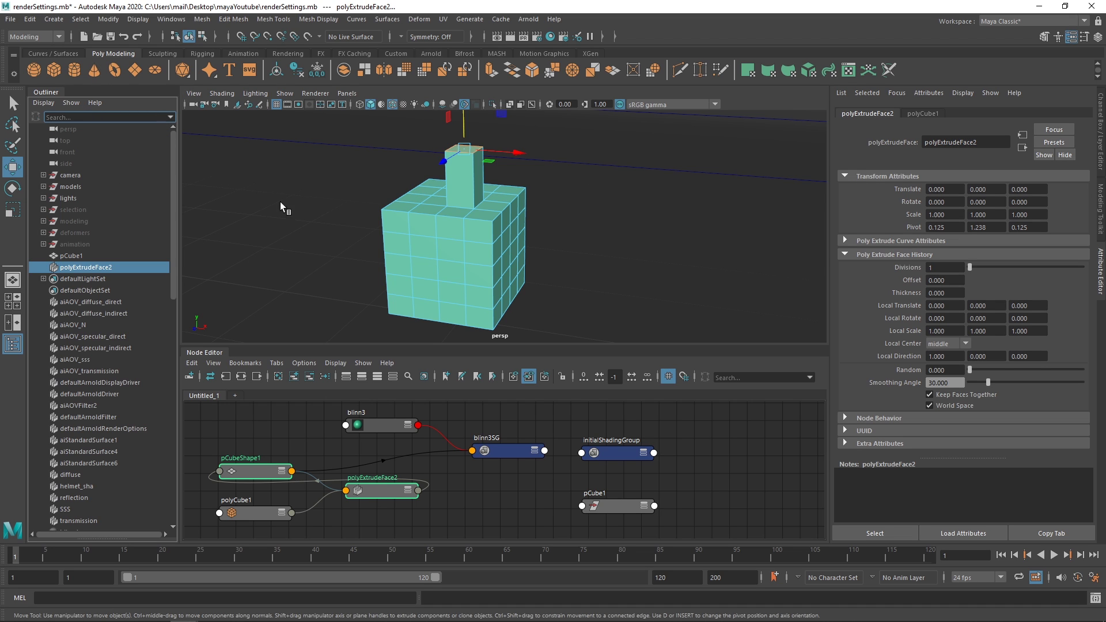
Return the cube to object mode and select its pCubeShape1 node in the node graph
right_click(496, 227)
left_click(482, 241)
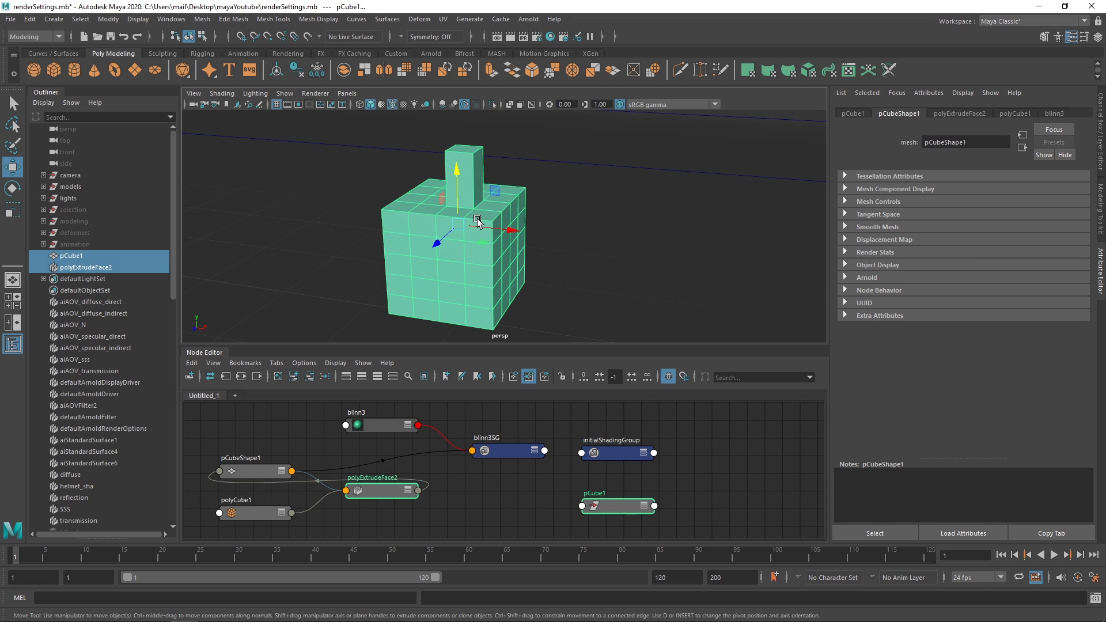
middle_click_drag(392, 484, 433, 480, "alt")
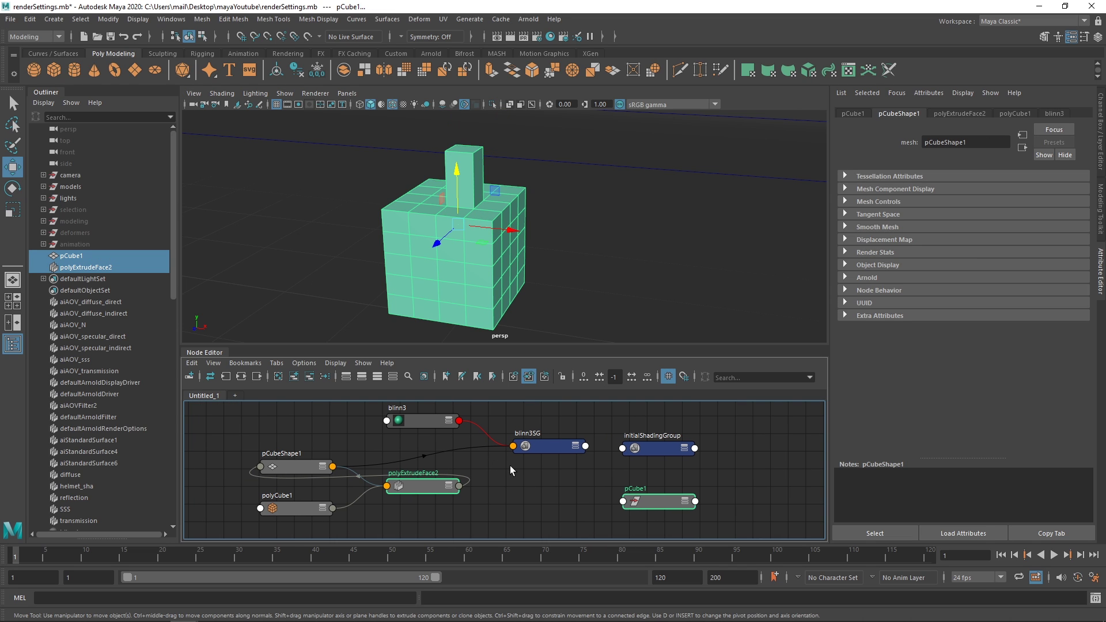
left_click(306, 468)
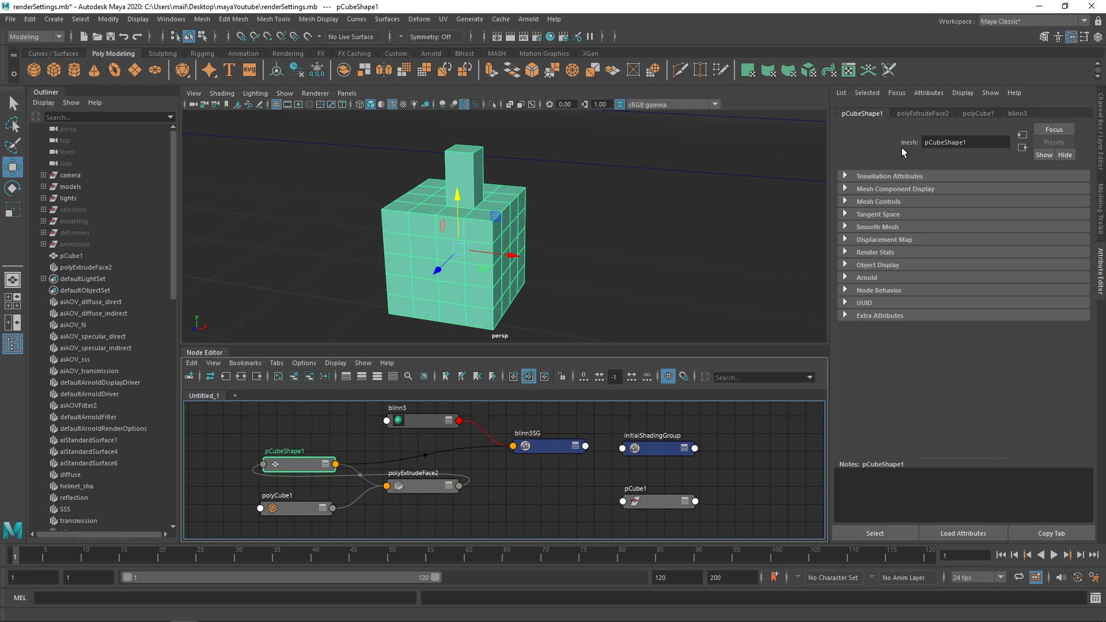
Toggle between the Attribute Editor and the Channel Box, ending on the Channel Box with the pCube1 transform selected
key("ctrl+a")
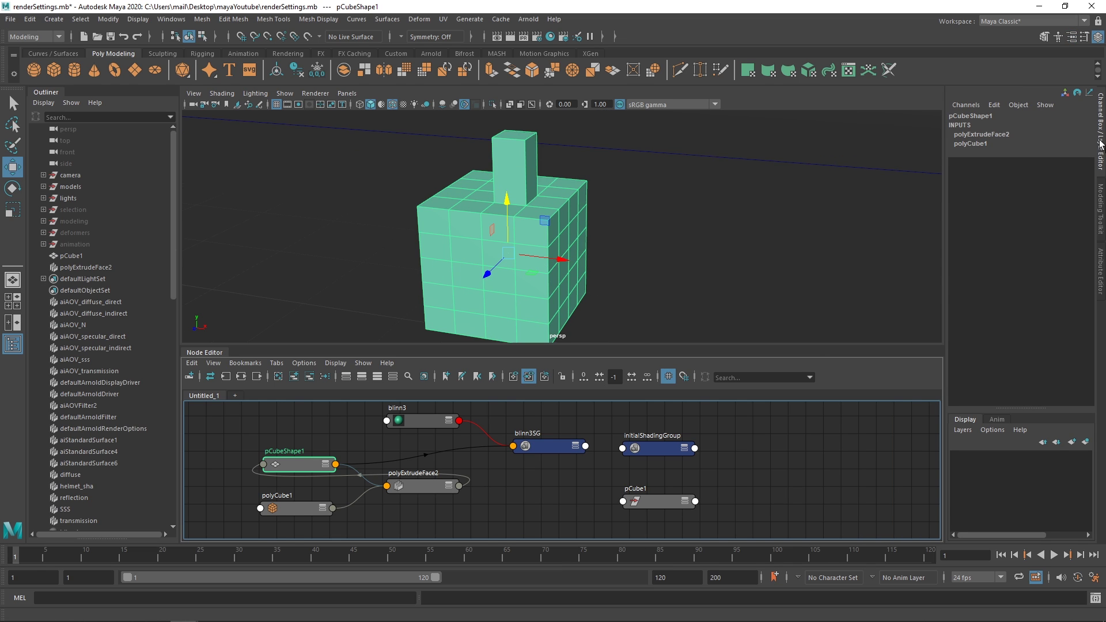
key("ctrl+a")
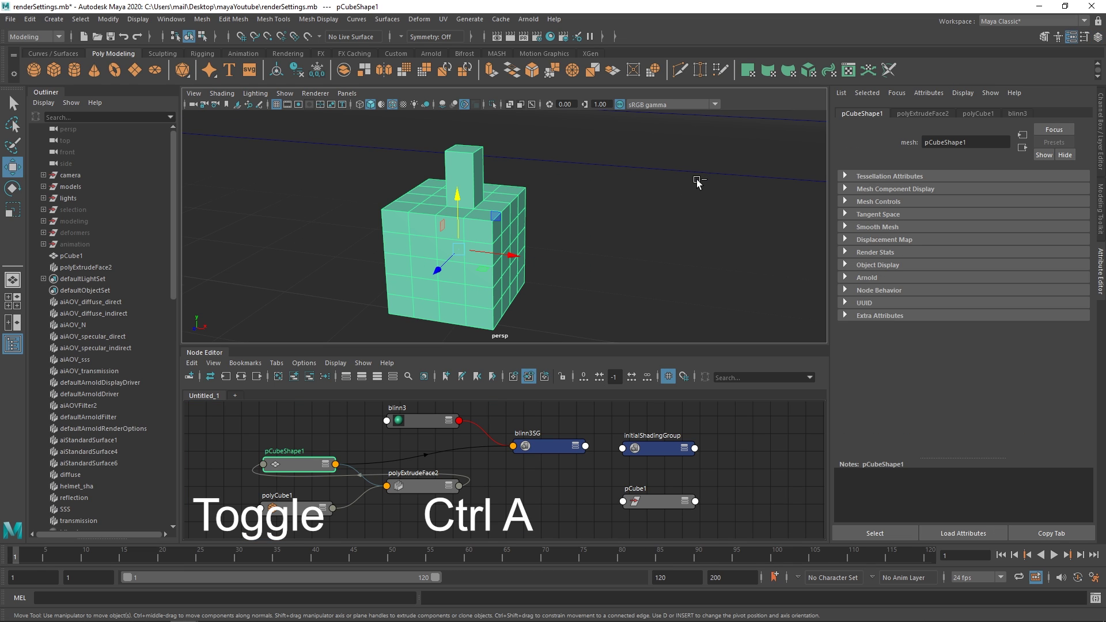
key("ctrl+a")
key("ctrl+a")
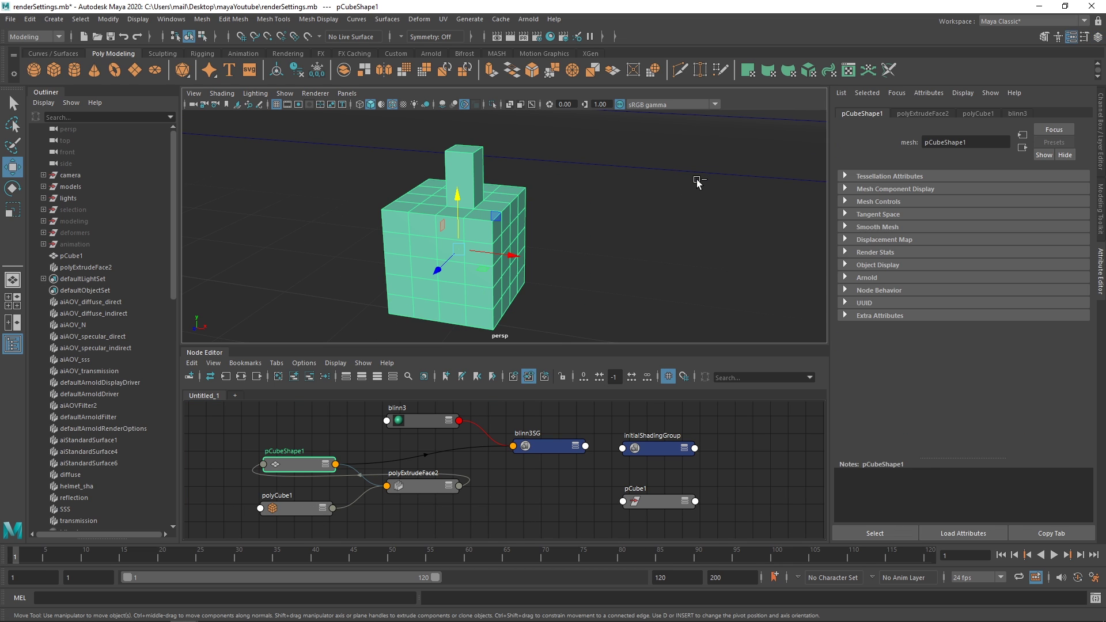
key("ctrl+a")
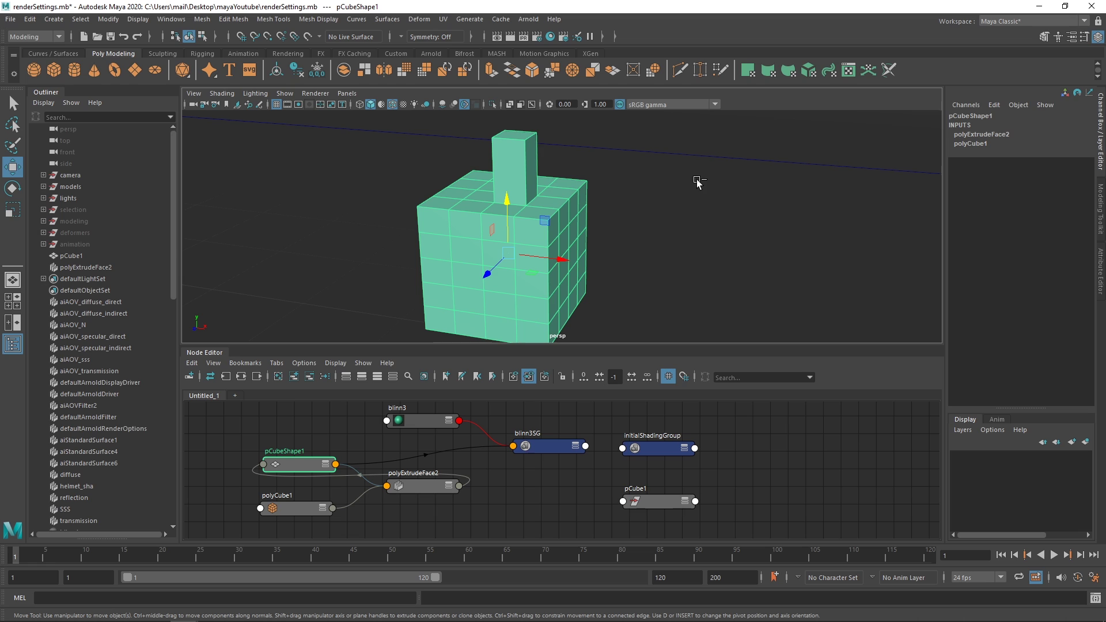
double_click(971, 116)
left_click(547, 218)
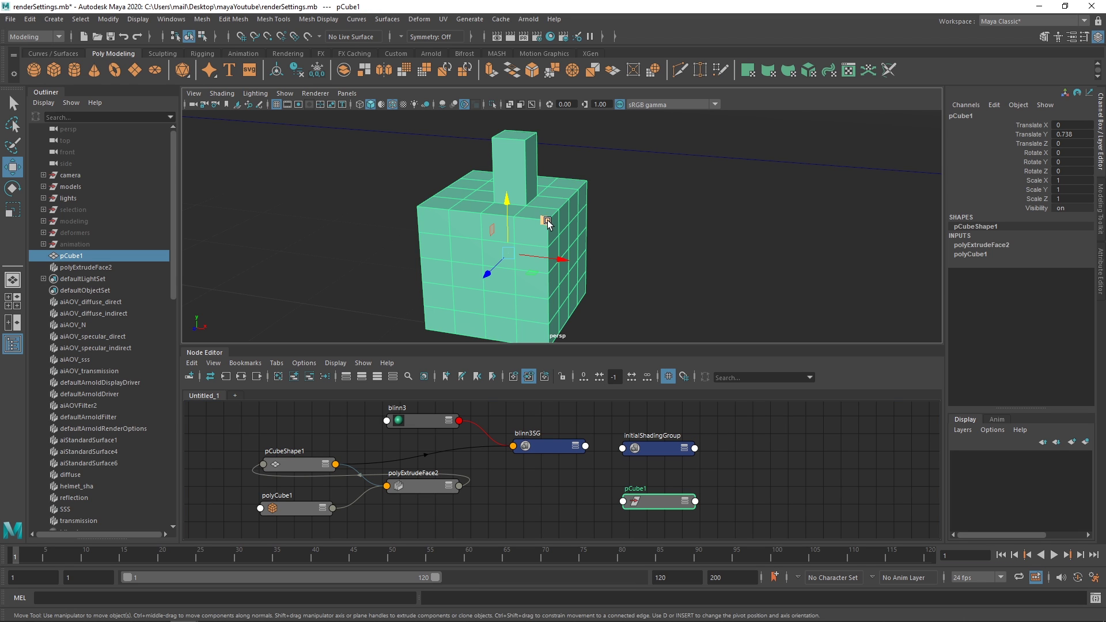
Try interactively changing the cube's Translate Y through the Channel Box, and undo the change
left_click(1026, 133)
middle_click_drag(613, 192, 517, 199)
key("ctrl+z")
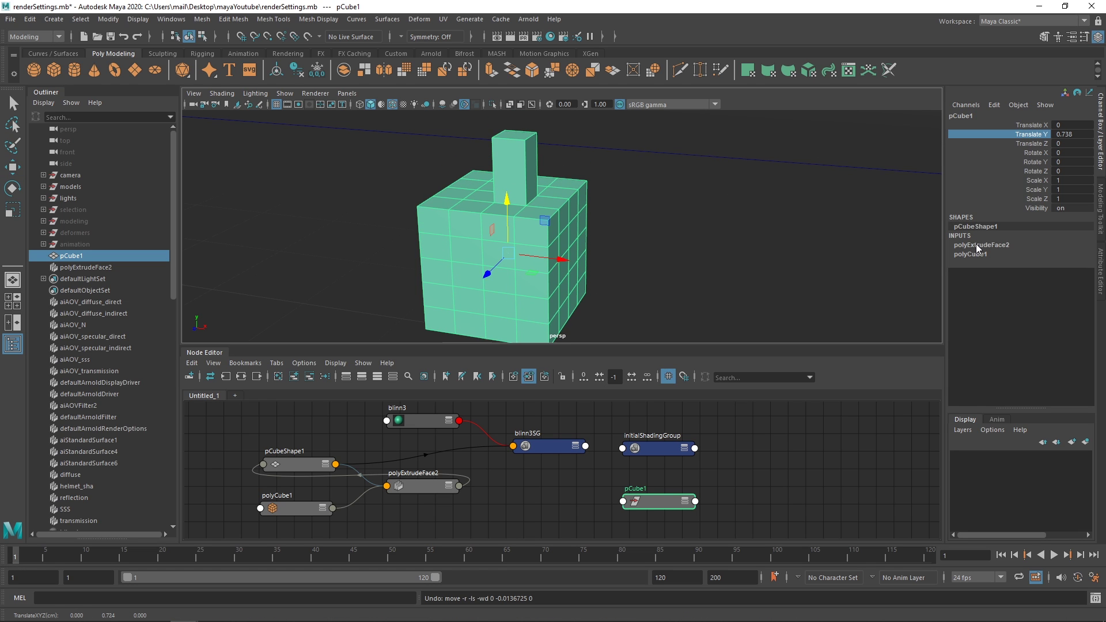
Review the polyExtrudeFace2 and polyCube1 inputs in the Channel Box, trying a change to Subdivisions Height and undoing it
left_click(973, 245)
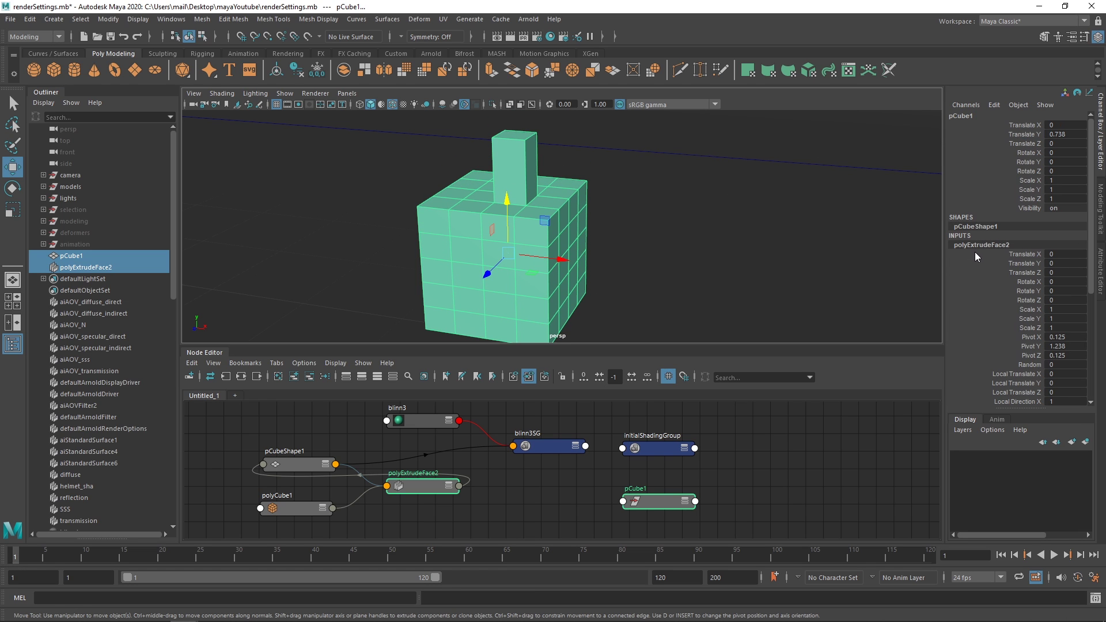
left_click_drag(1092, 227, 1066, 364)
left_click(988, 392)
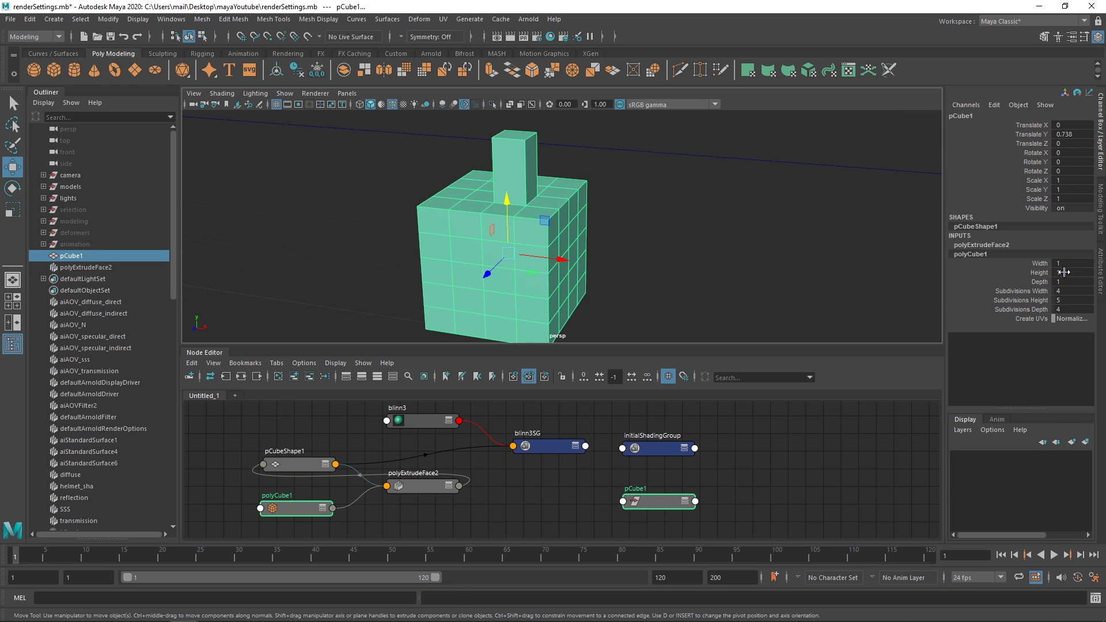
left_click(1032, 299)
key("ctrl+z")
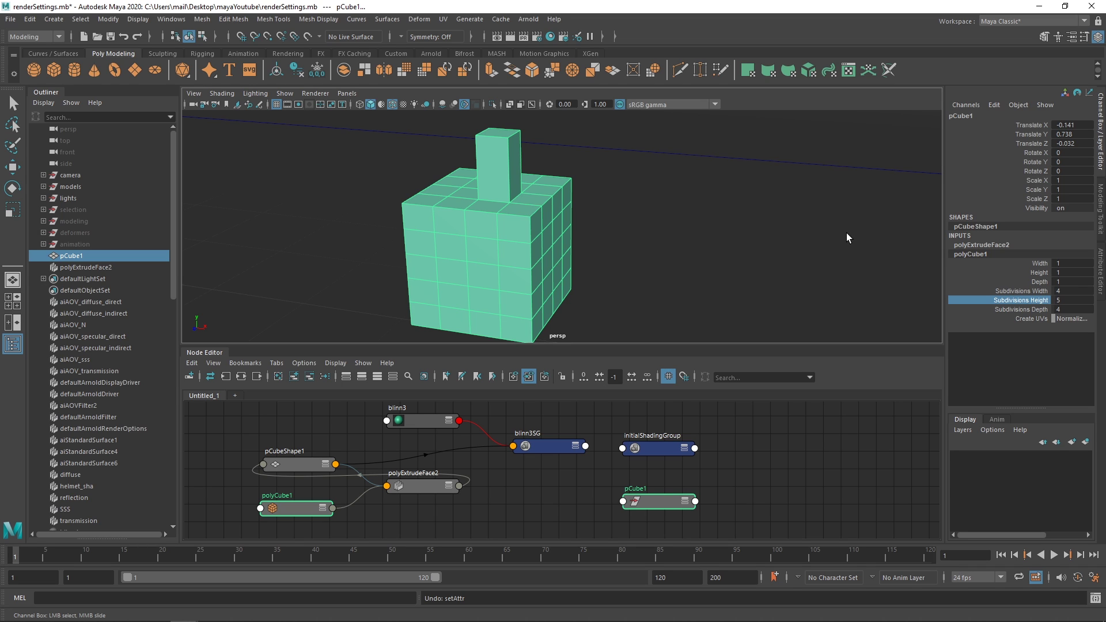
Switch back to the Attribute Editor and review the cube's transform, shape, extrude, polyCube1 and blinn3 attributes in turn
key("w")
key("ctrl+a")
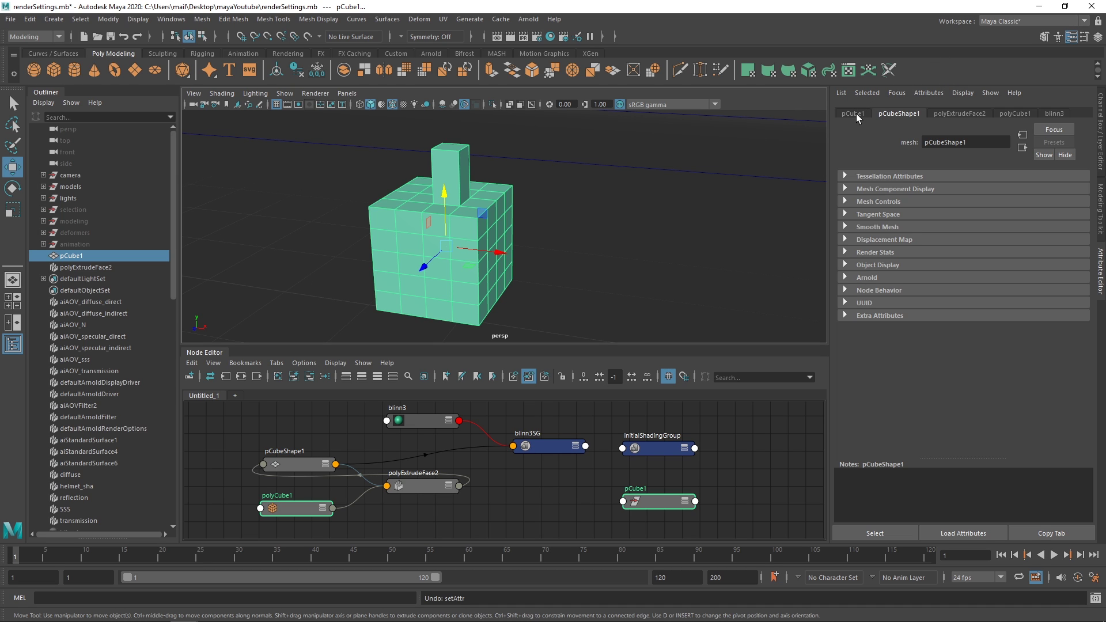
scroll(613, 419, "down", 2)
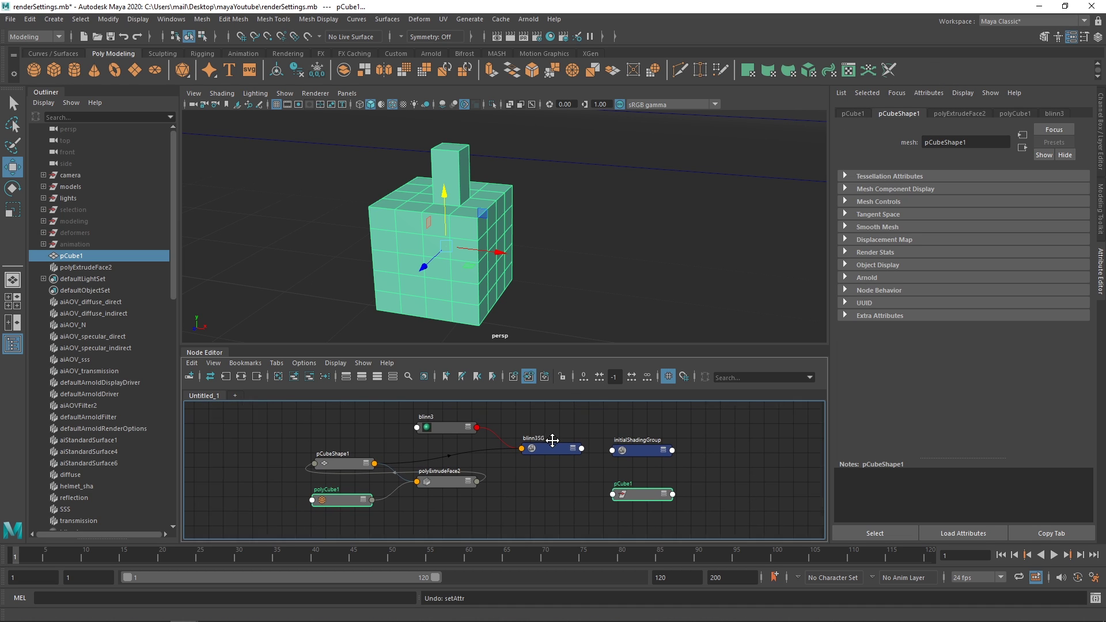
left_click(857, 113)
left_click(898, 112)
left_click(958, 113)
left_click(1015, 113)
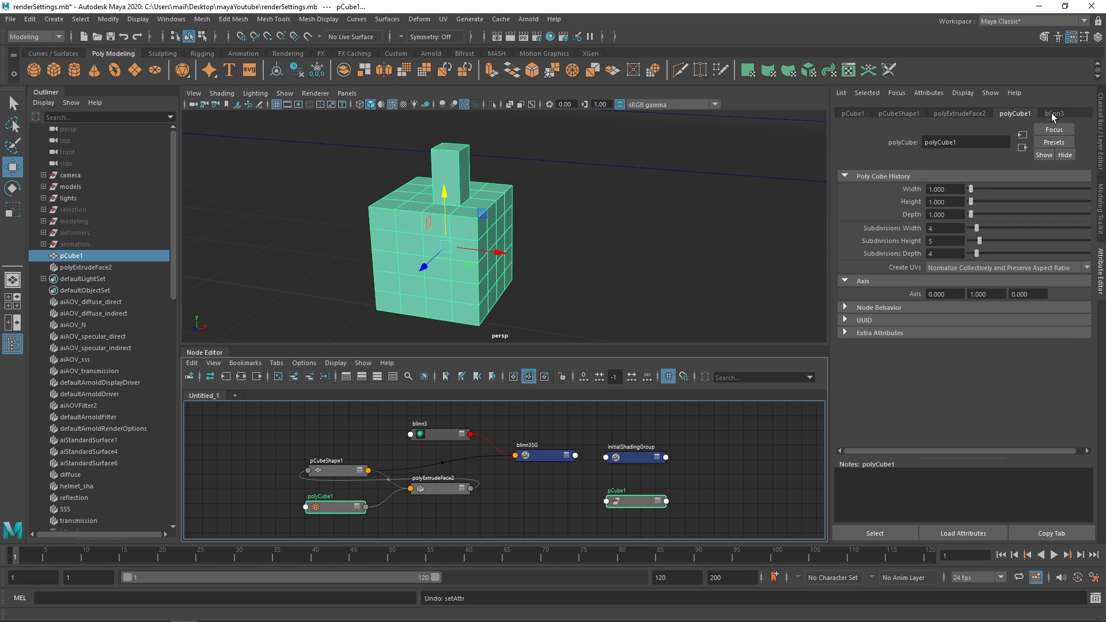
left_click(1052, 113)
left_click(858, 112)
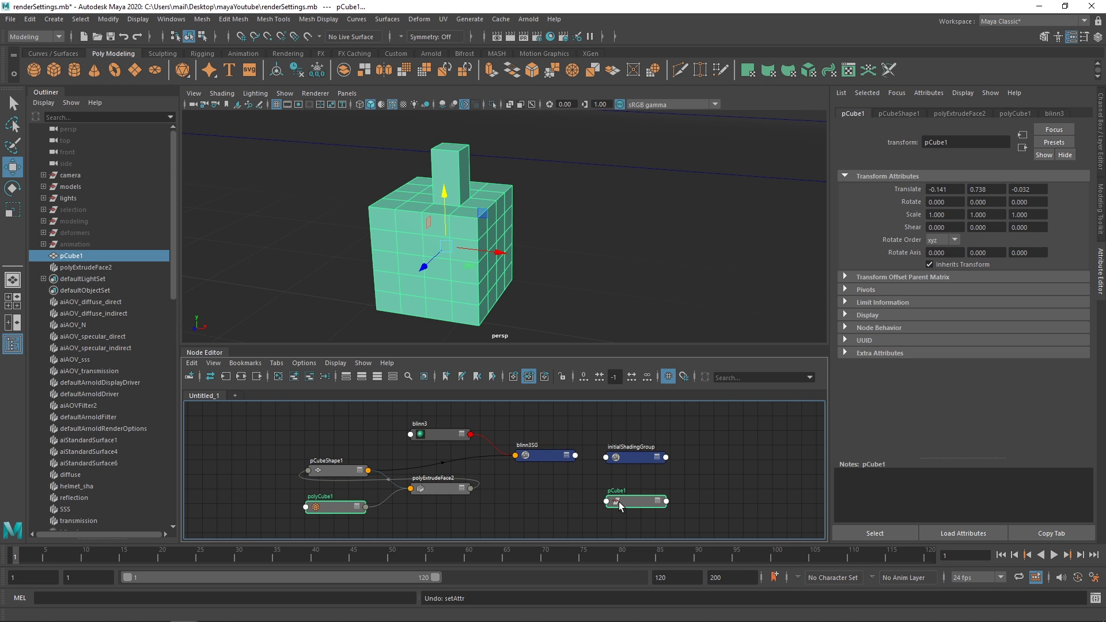
Match the pCube1 and pCubeShape1 attributes to their nodes in the node graph, and reselect the cube
left_click_drag(619, 500, 612, 496)
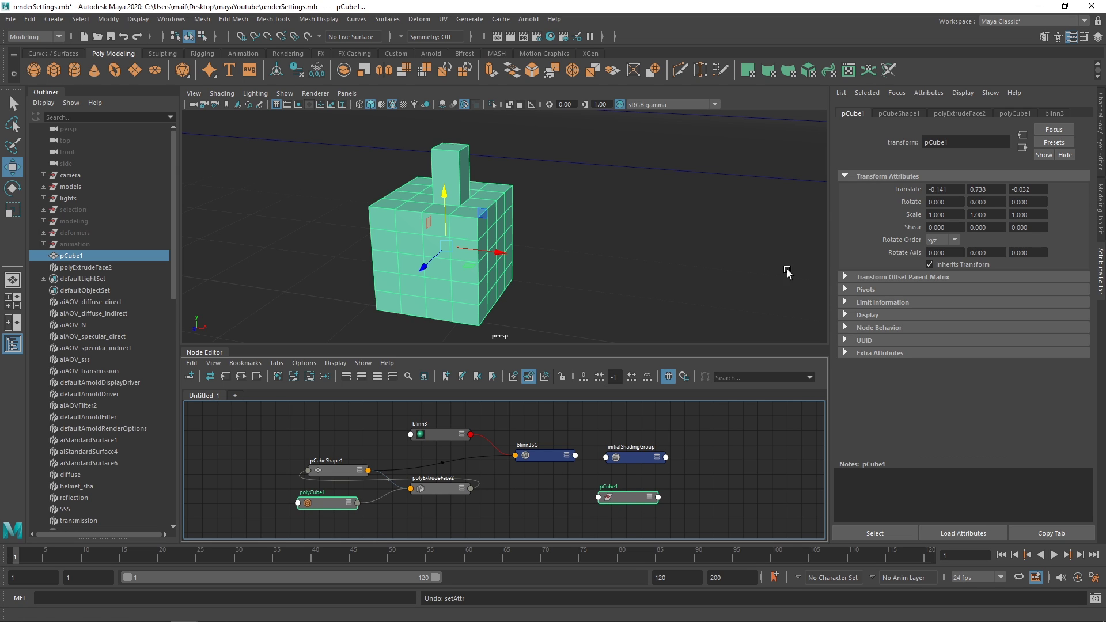
left_click(896, 114)
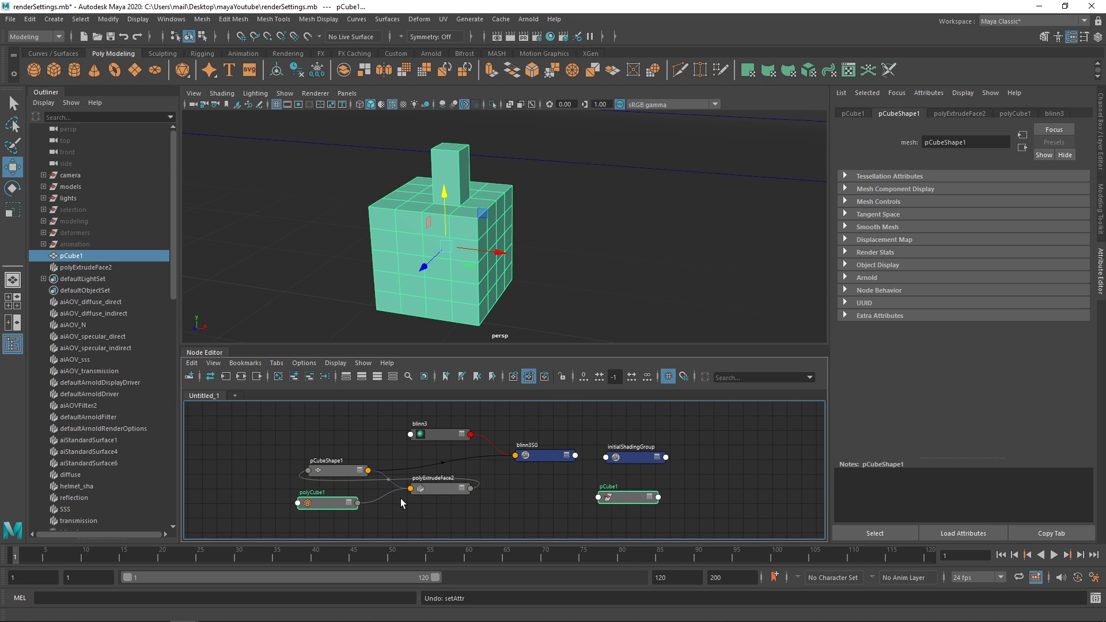
left_click_drag(354, 474, 356, 470)
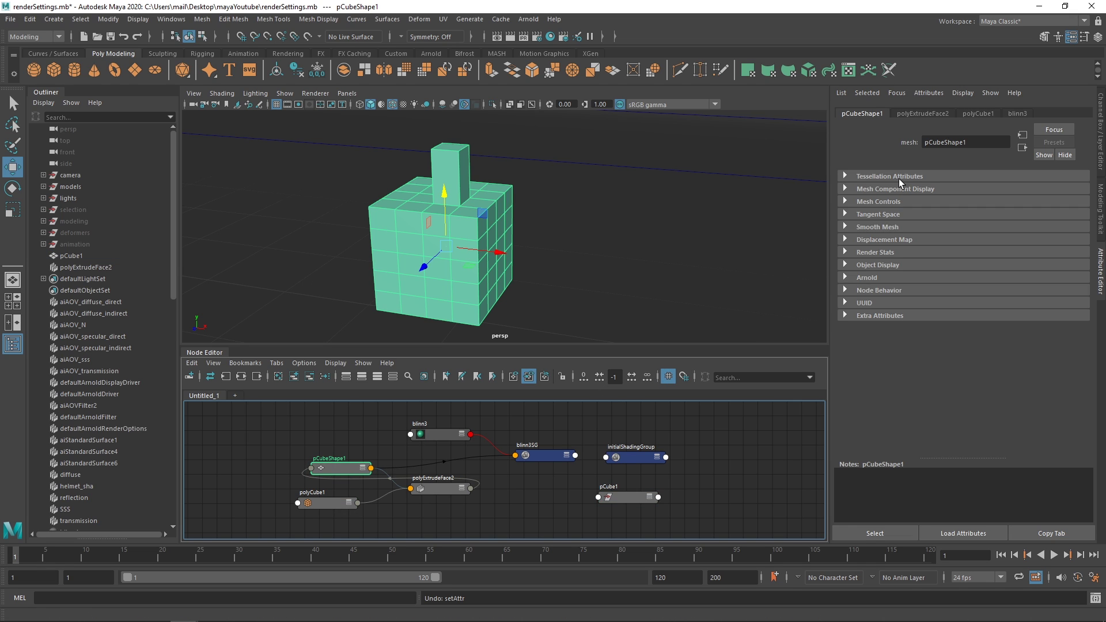
left_click(494, 190)
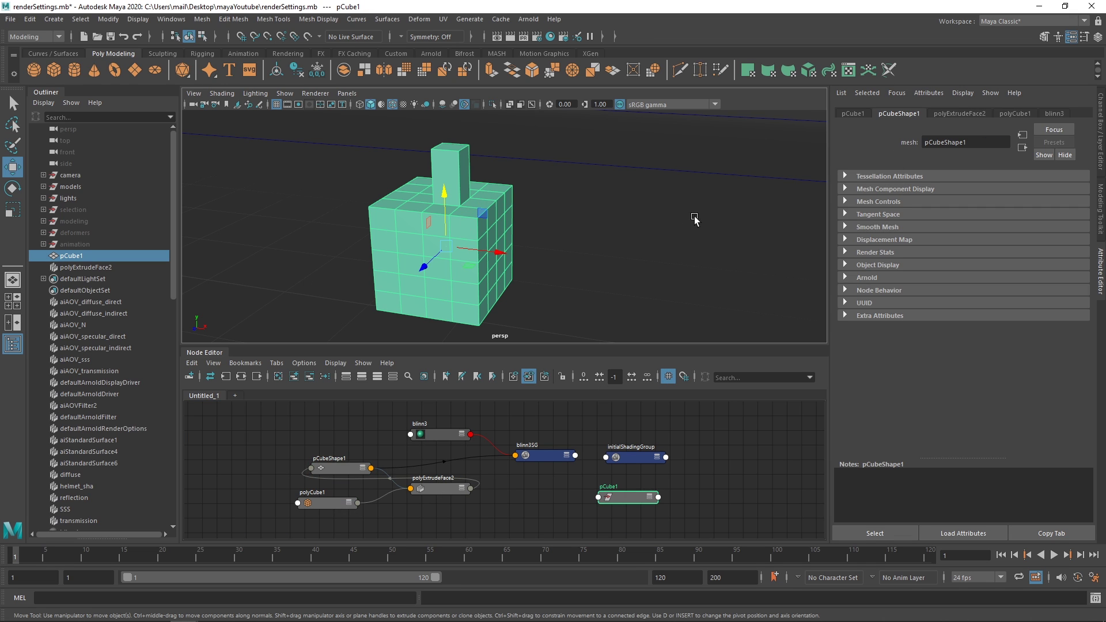
Examine the shape node's Smooth Mesh and Tangent Space sections, and compare the shape node with the pCube1 transform attributes
left_click(875, 226)
left_click(876, 227)
left_click(878, 216)
left_click(878, 215)
left_click(853, 114)
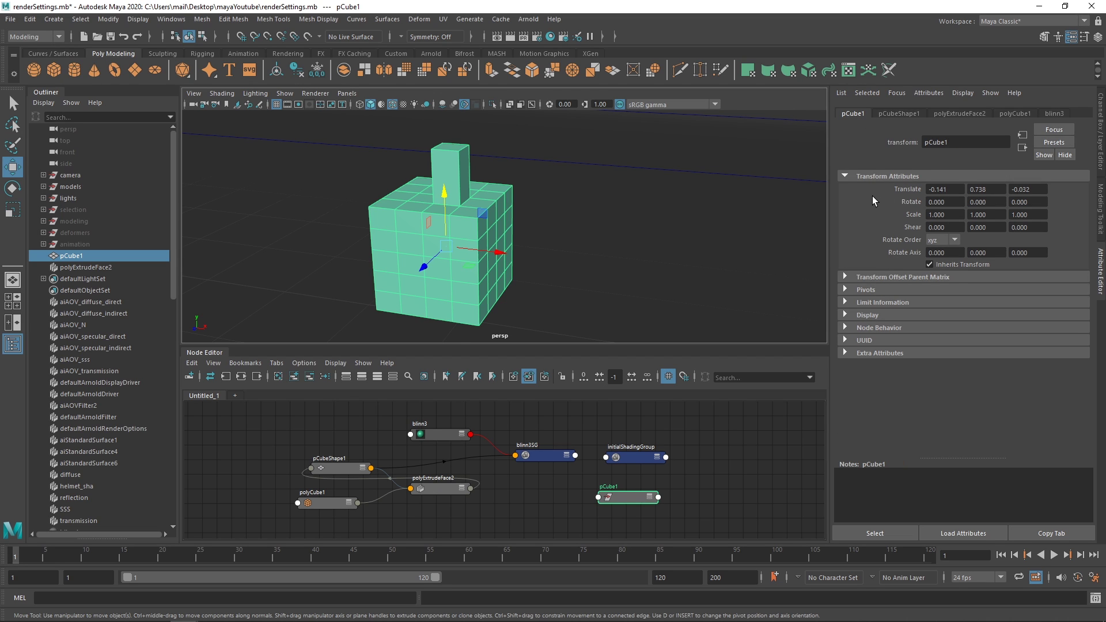
left_click(901, 114)
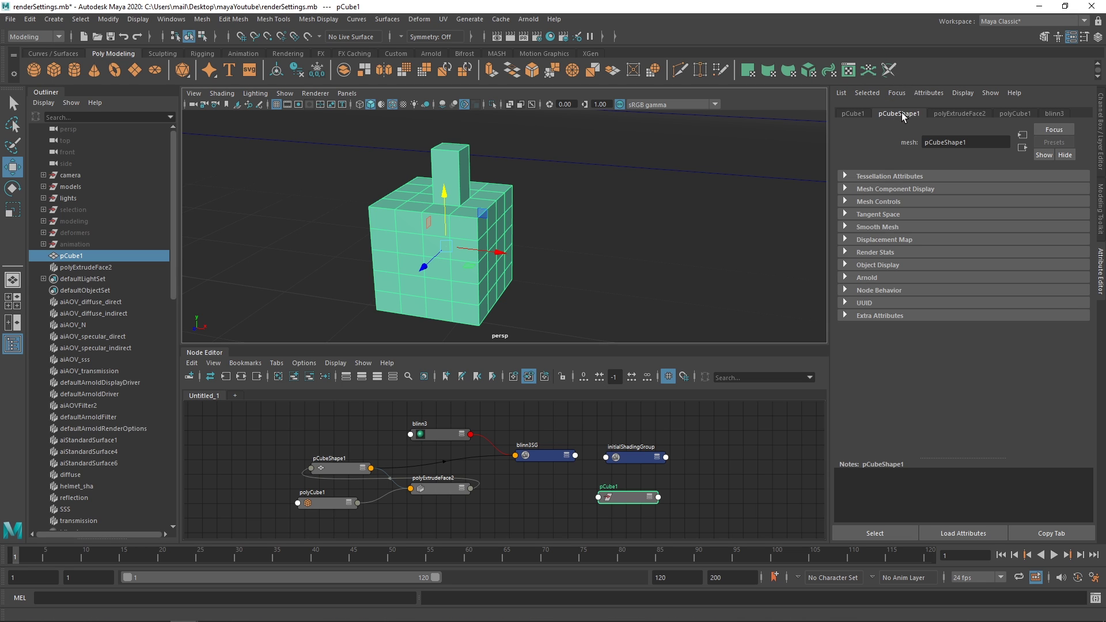
Test the Divisions setting of polyExtrudeFace2, and widen the cube to 1.452 through its polyCube1 history
left_click(949, 112)
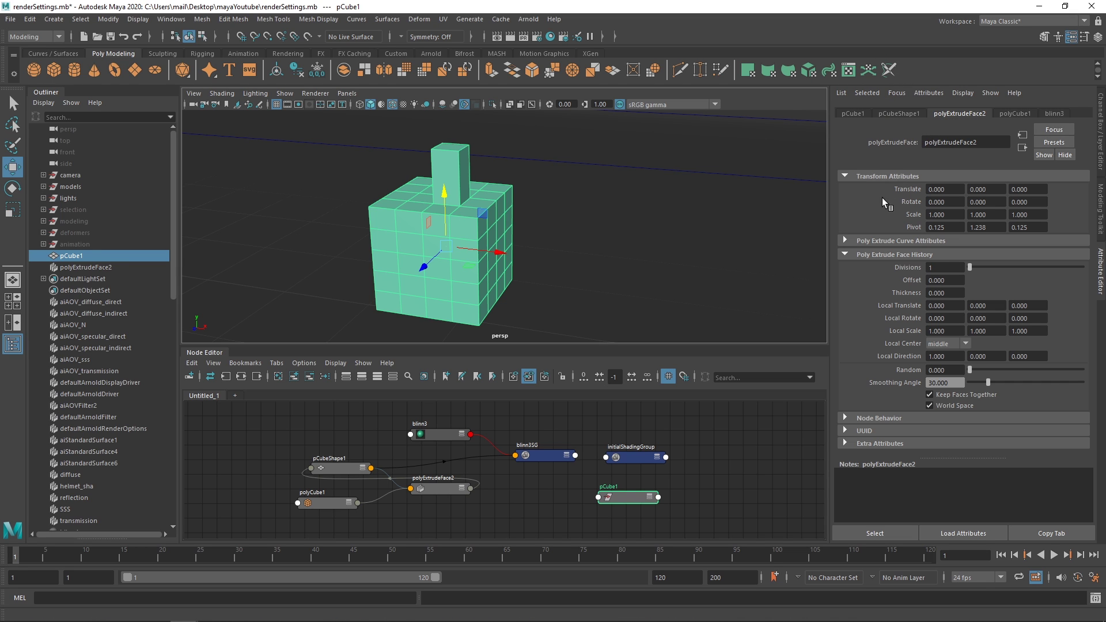
mouse_move(971, 268)
left_mouse_down()
mouse_move(987, 265)
mouse_move(963, 265)
left_mouse_up()
left_click(1014, 113)
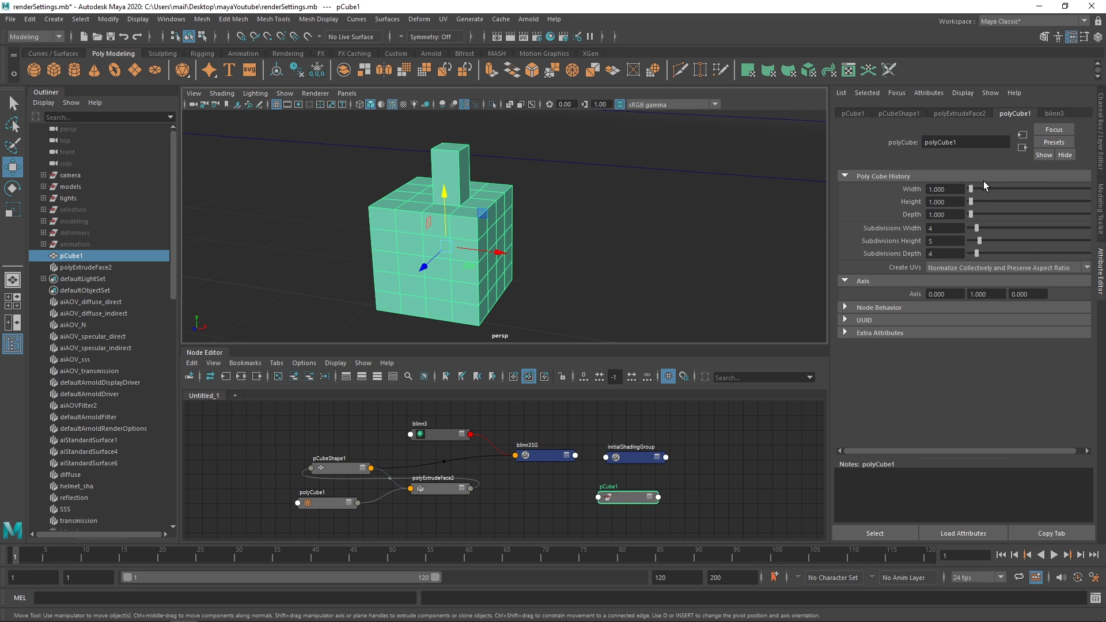
left_click_drag(976, 186, 970, 189)
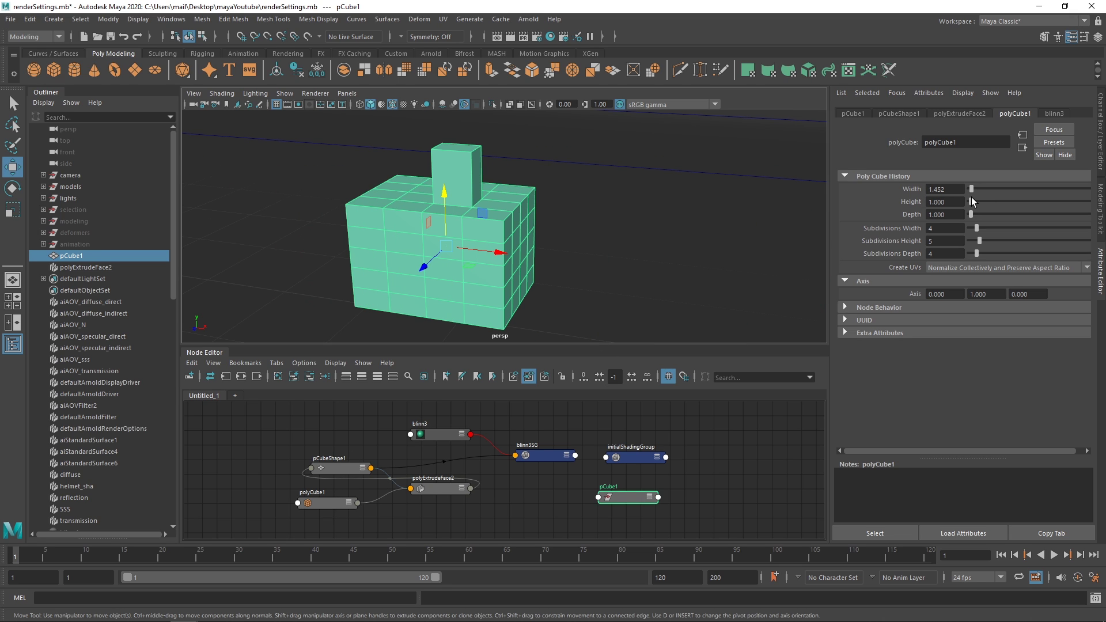
Set the cube's width and height to 2.414 and its depth to 3.856 through its polyCube1 history
mouse_move(971, 201)
left_mouse_down()
mouse_move(974, 184)
mouse_move(974, 214)
mouse_move(972, 201)
left_mouse_up()
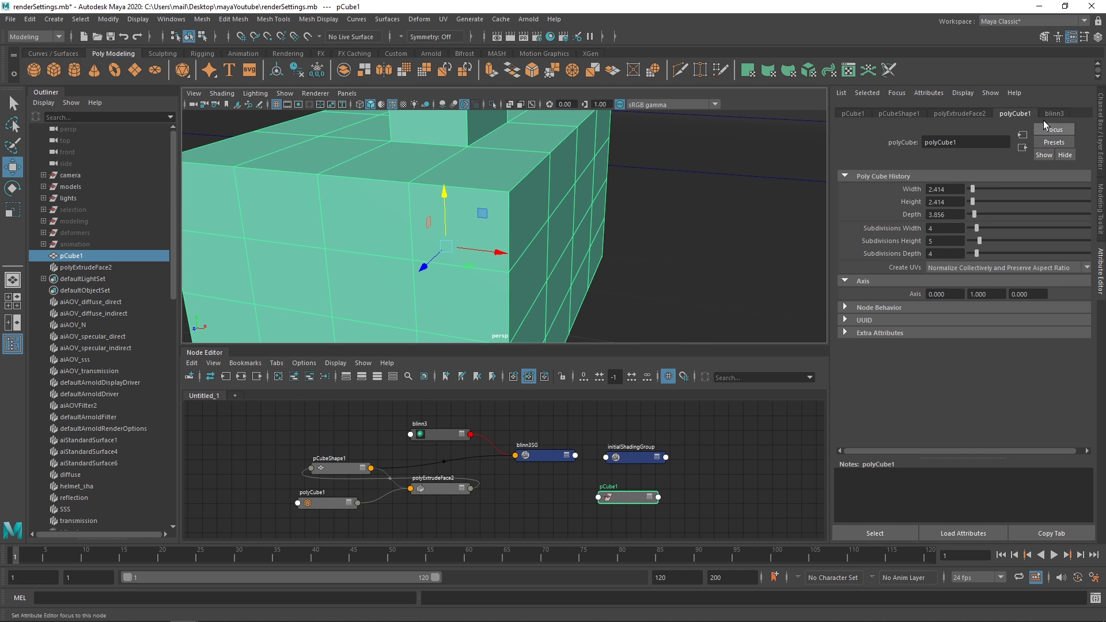
Review the cube's blinn3, polyCube1, pCubeShape1, pCube1 and polyExtrudeFace2 attributes in the Attribute Editor
left_click(1052, 114)
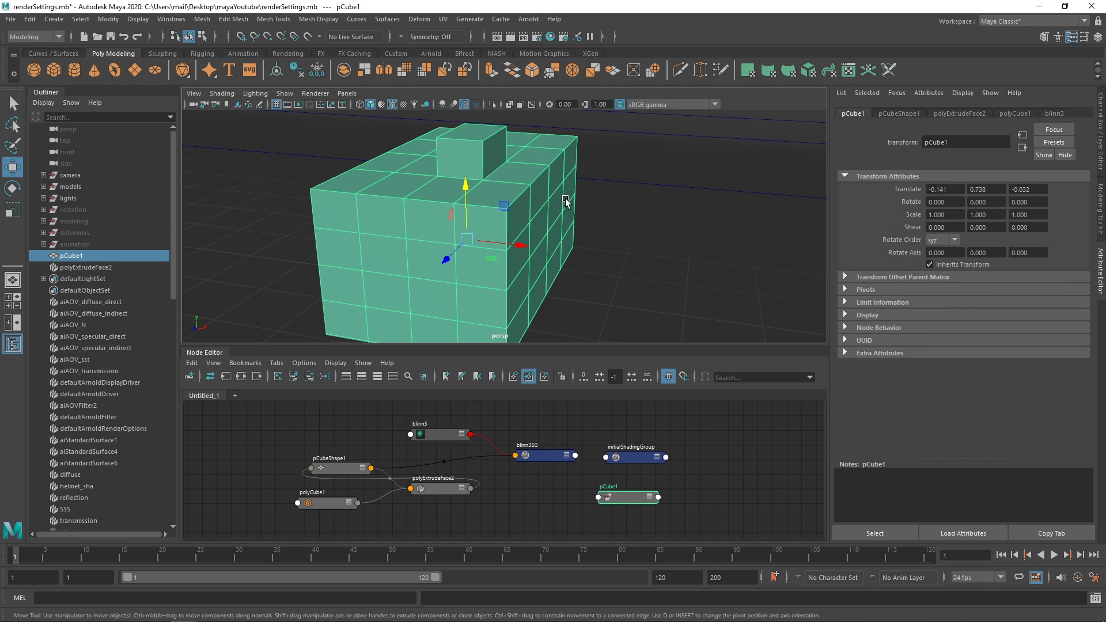
left_click(1051, 113)
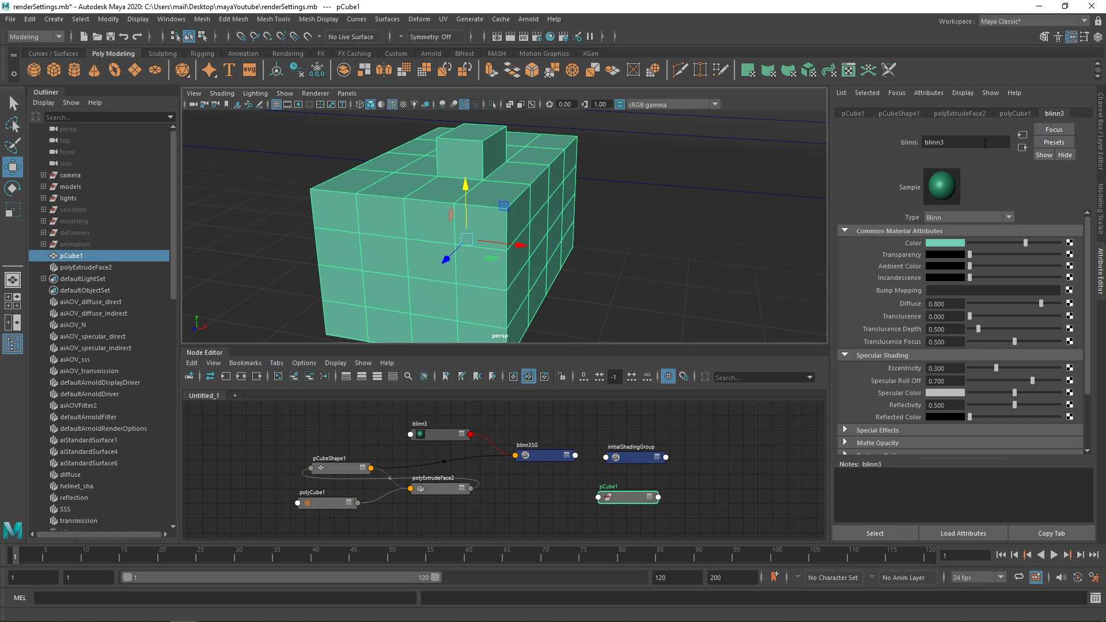
left_click(1015, 112)
left_click(901, 113)
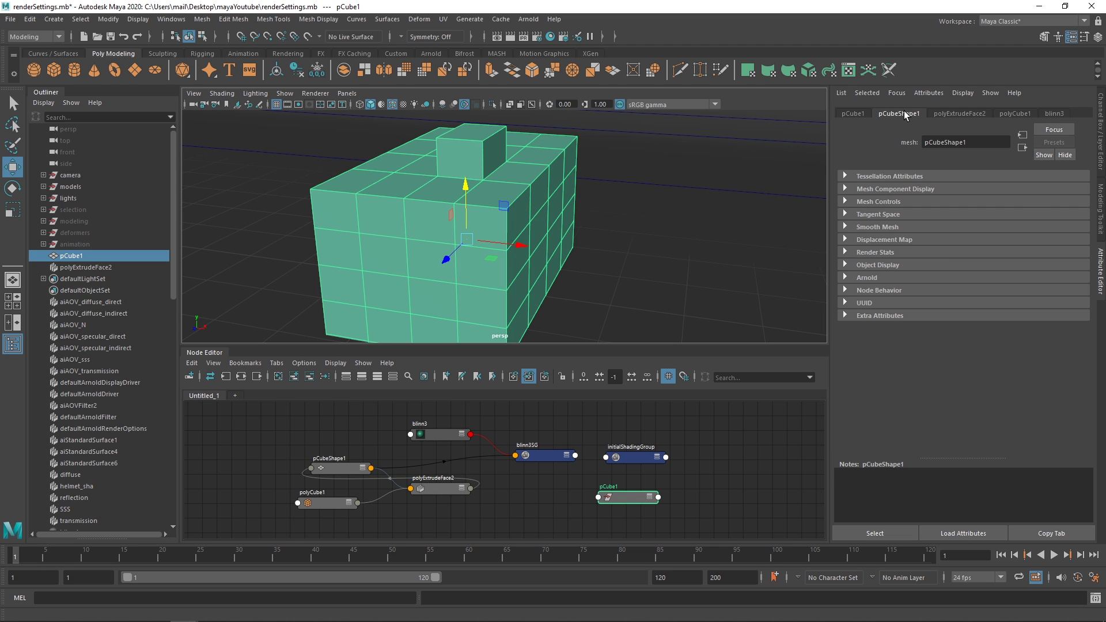
left_click(848, 113)
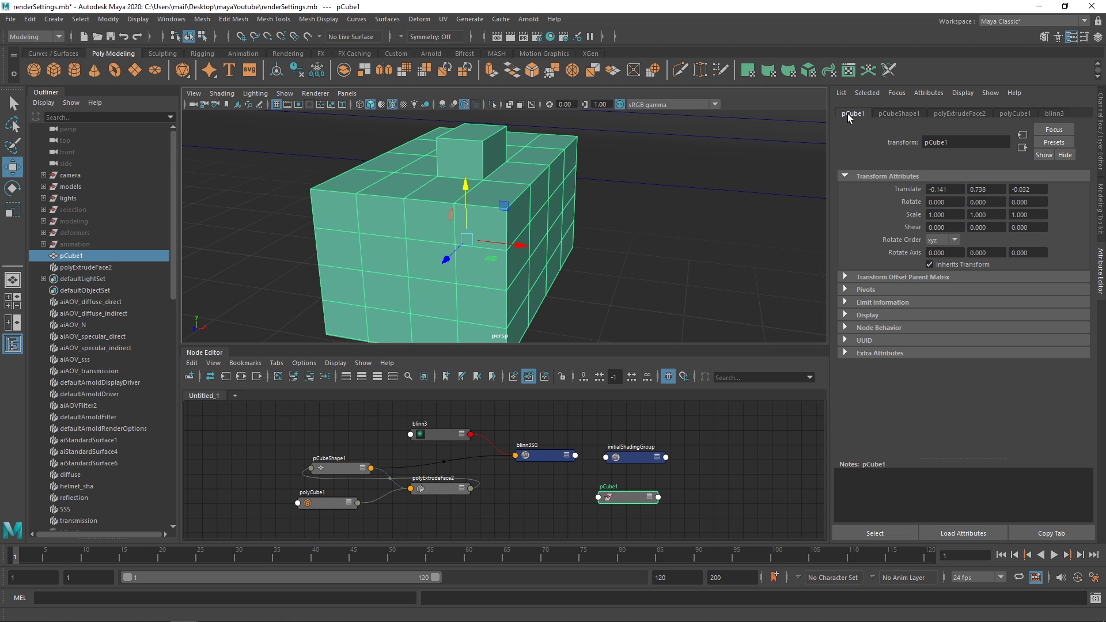
left_click(906, 113)
left_click(955, 113)
left_click(1016, 113)
left_click(1054, 113)
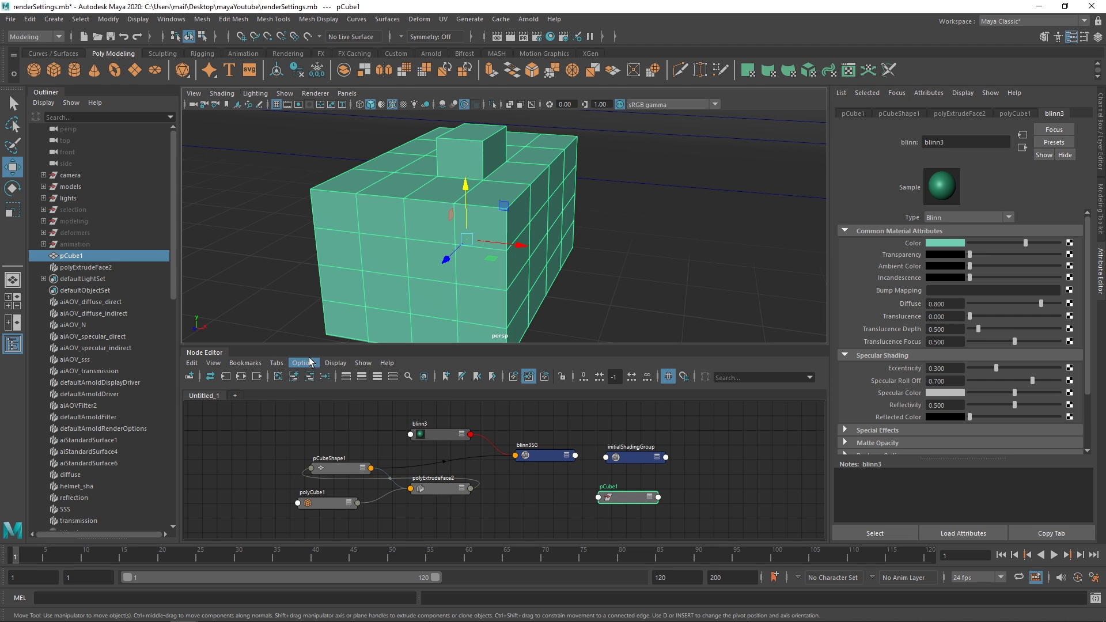
Undock and close the Node Editor, and delete the cube from the scene
left_click_drag(199, 352, 621, 249)
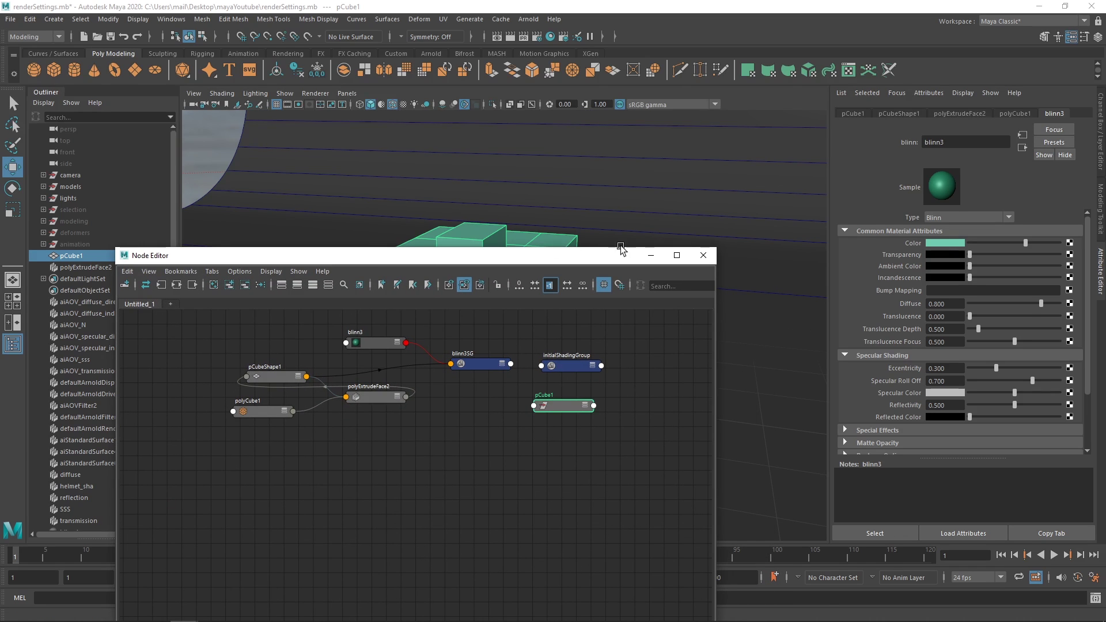
left_click(703, 255)
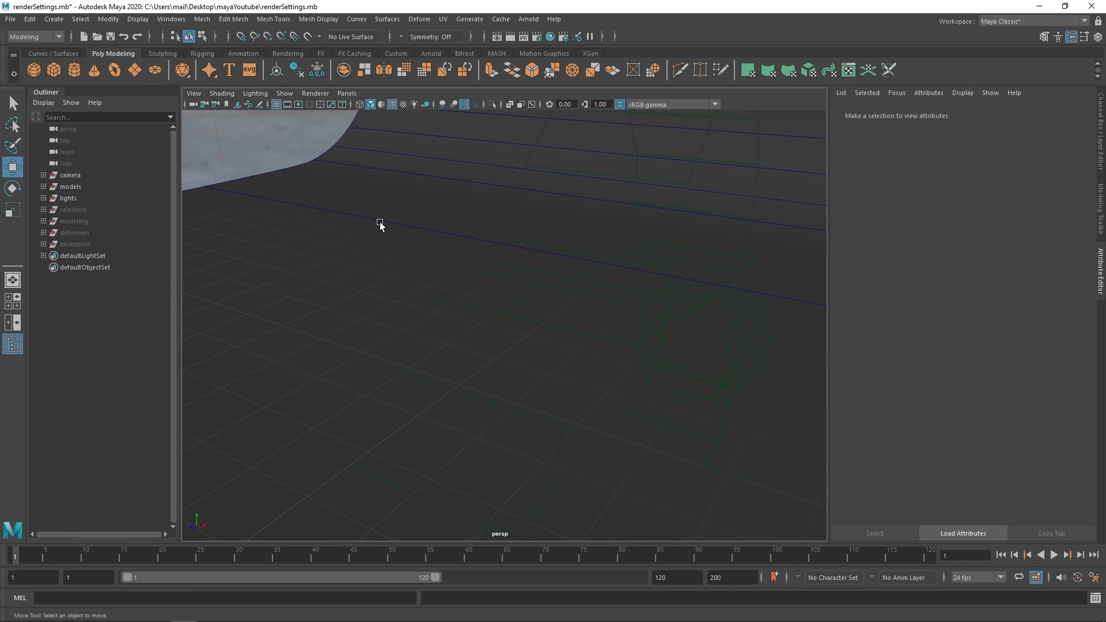
right_click_drag(378, 227, 419, 236, "alt")
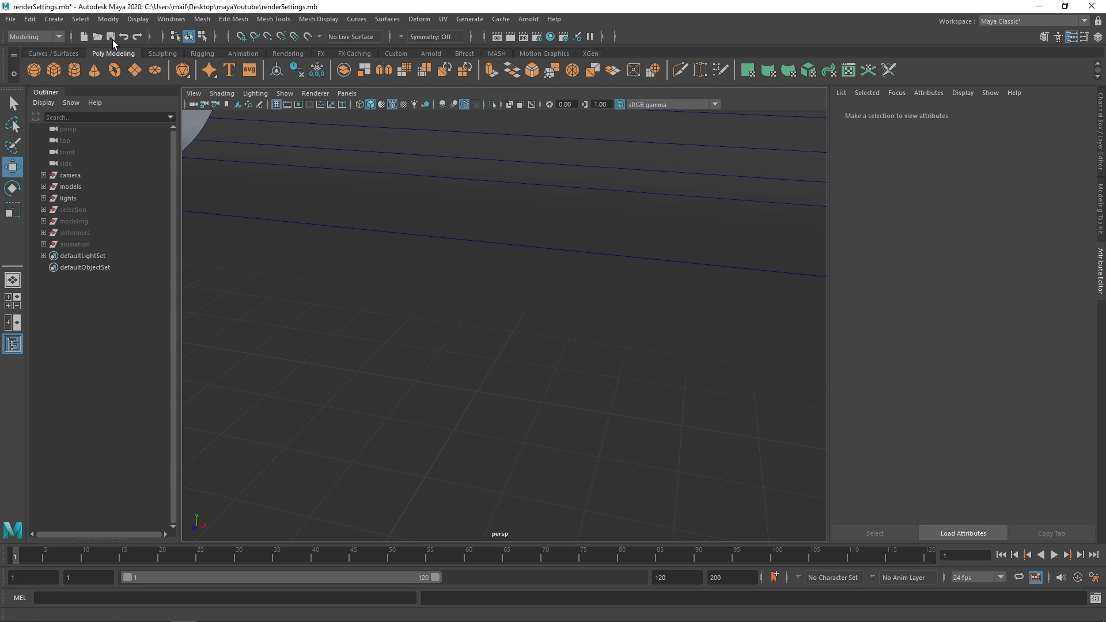
Create a polygon cone from the viewport's creation options with nothing selected
right_click(380, 188, "shift")
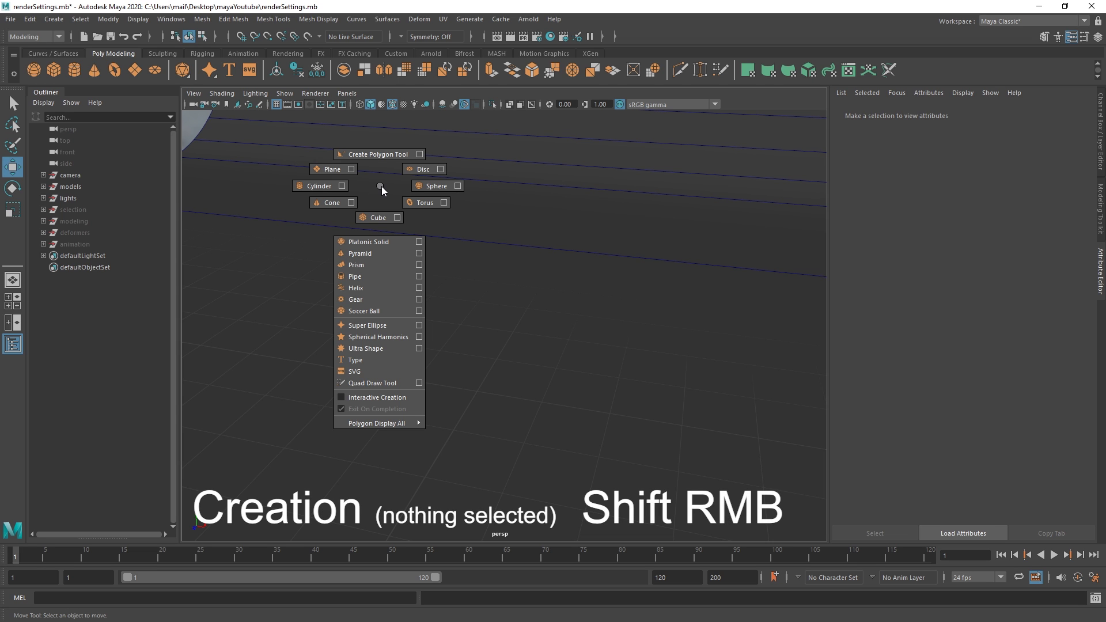
left_click(331, 203)
mouse_move(485, 346)
middle_mouse_down("alt")
mouse_move(462, 253)
mouse_move(476, 356)
middle_mouse_up("alt")
scroll(461, 253, "up", 7)
scroll(447, 267, "up", 1)
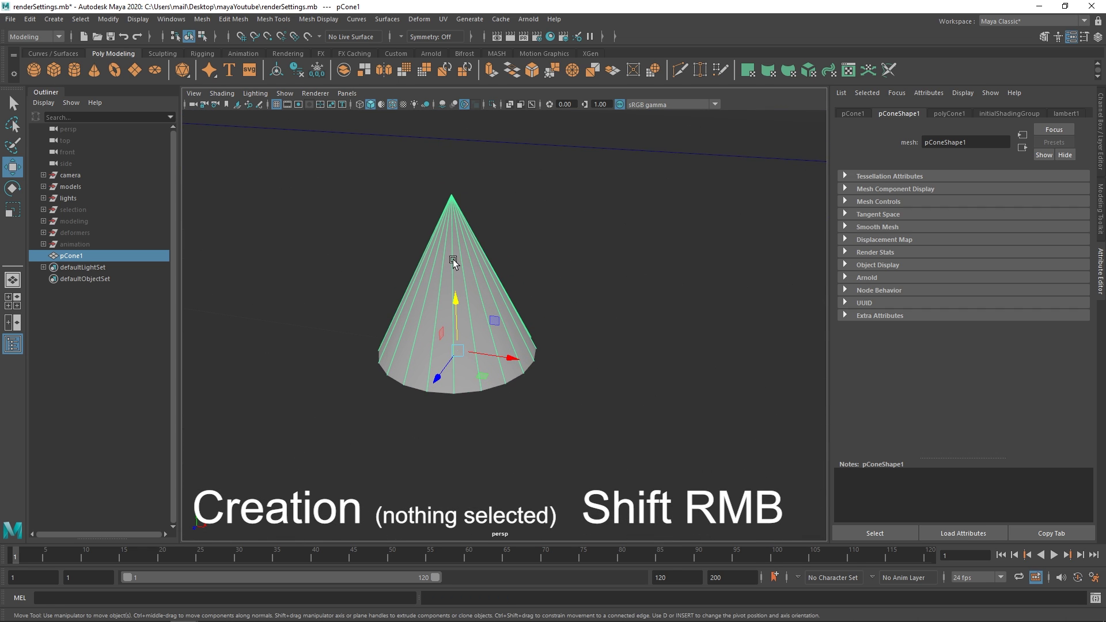
Switch the cone to vertex selection and select the vertex at its tip
right_click(451, 243)
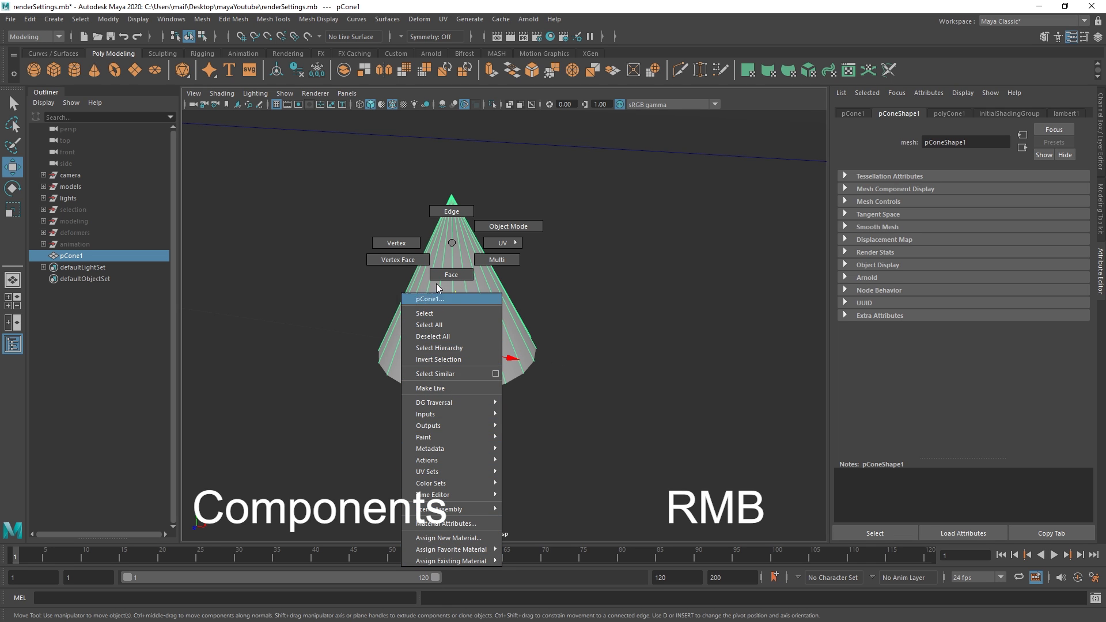
left_click(409, 243)
left_click_drag(461, 187, 420, 217)
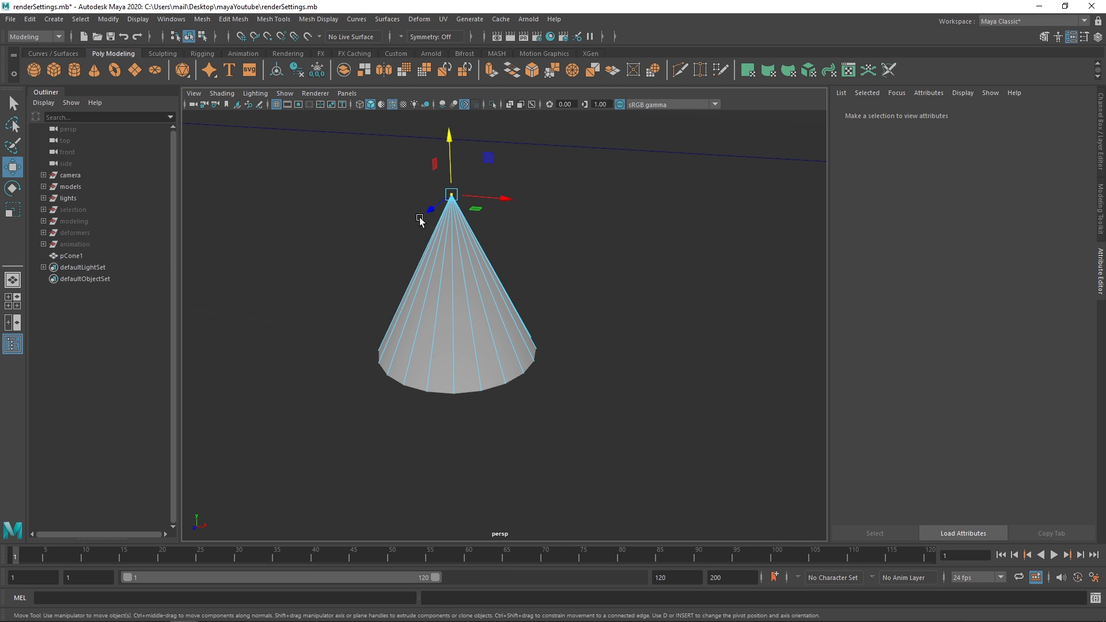
Switch the cone to face selection, select several of its faces, and return to object mode
right_click_drag(448, 196, 461, 218)
left_click(464, 253)
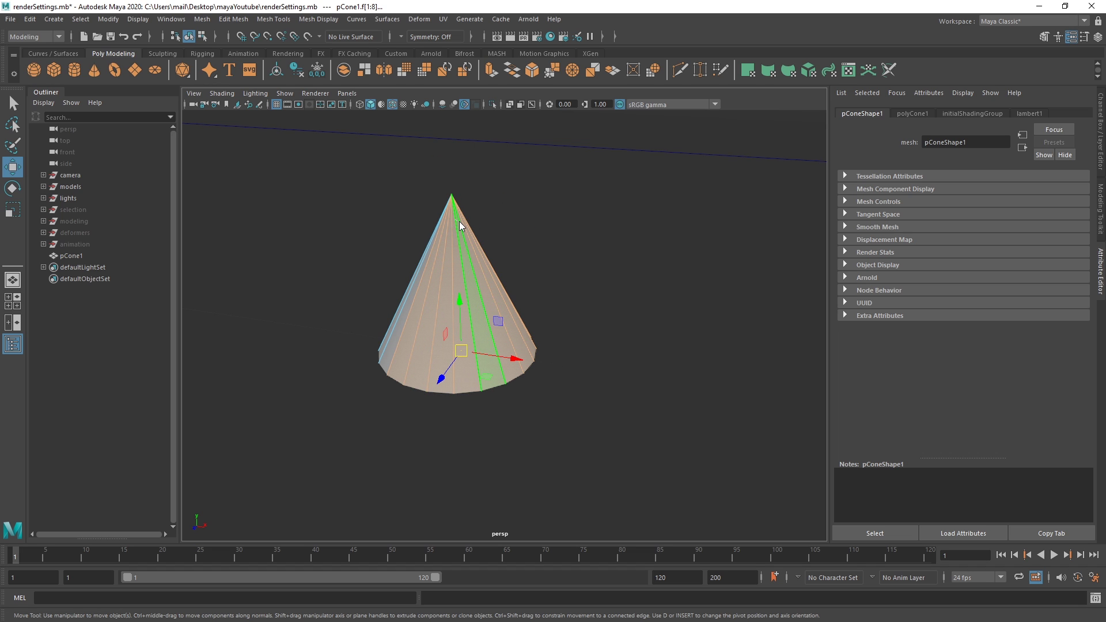
right_click_drag(458, 222, 507, 203)
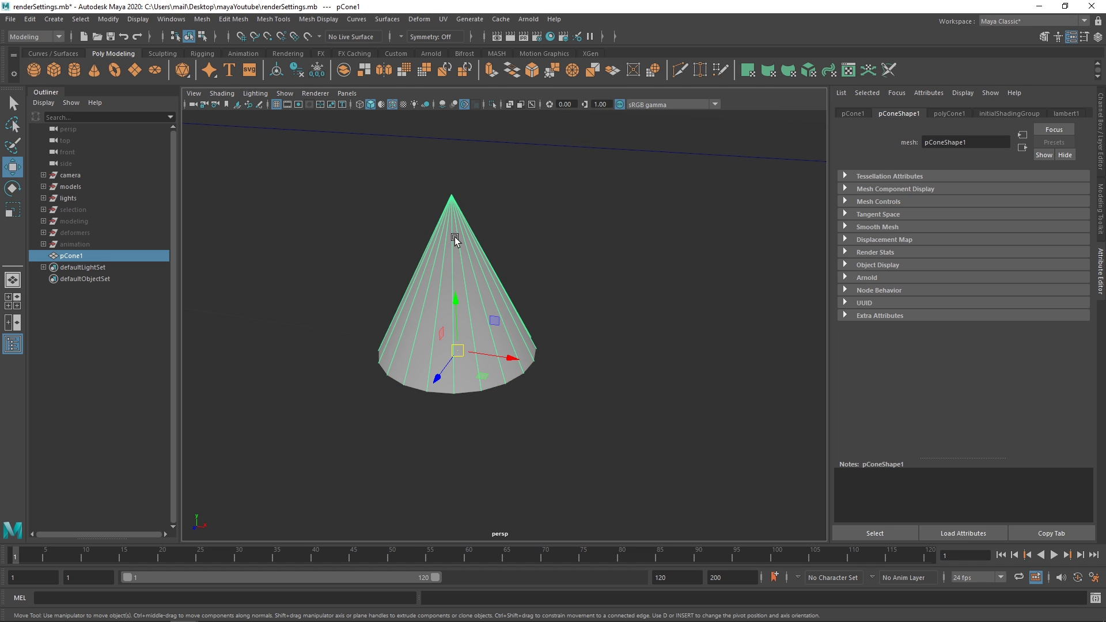
Select a single front face of the cone, look over the selection conversion options, and return to object mode
mouse_move(455, 236)
right_mouse_down()
mouse_move(470, 234)
mouse_move(457, 246)
mouse_move(501, 221)
mouse_move(462, 238)
mouse_move(454, 220)
mouse_move(455, 250)
right_mouse_up()
left_click(454, 248)
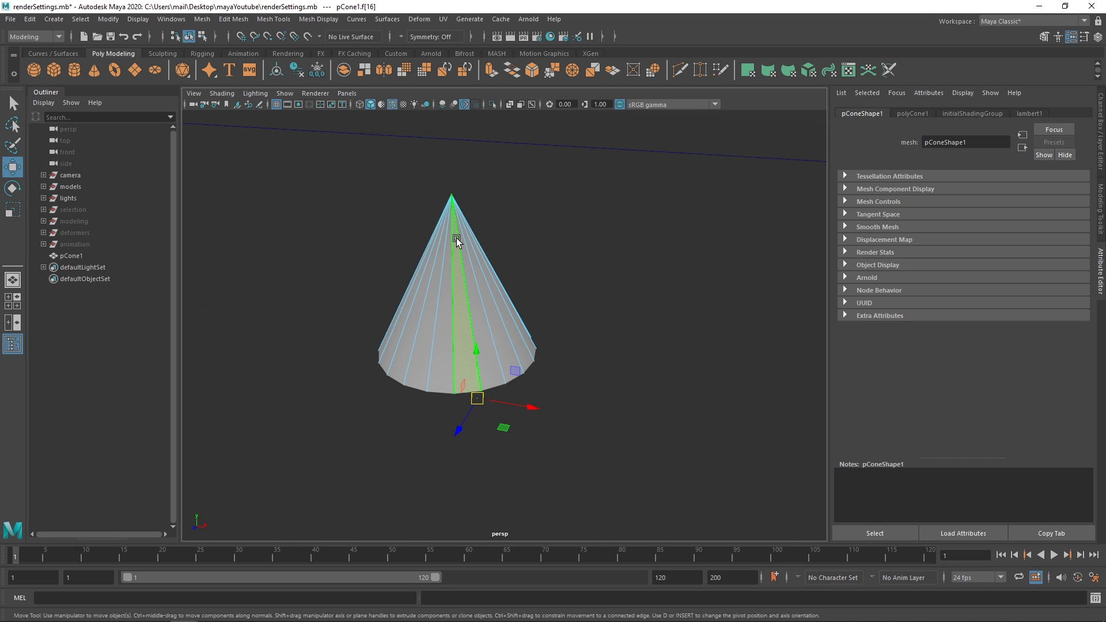
mouse_move(456, 242)
right_mouse_down("ctrl")
mouse_move(477, 245)
mouse_move(444, 248)
mouse_move(455, 243)
mouse_move(442, 235)
mouse_move(475, 248)
mouse_move(449, 248)
right_mouse_up("ctrl")
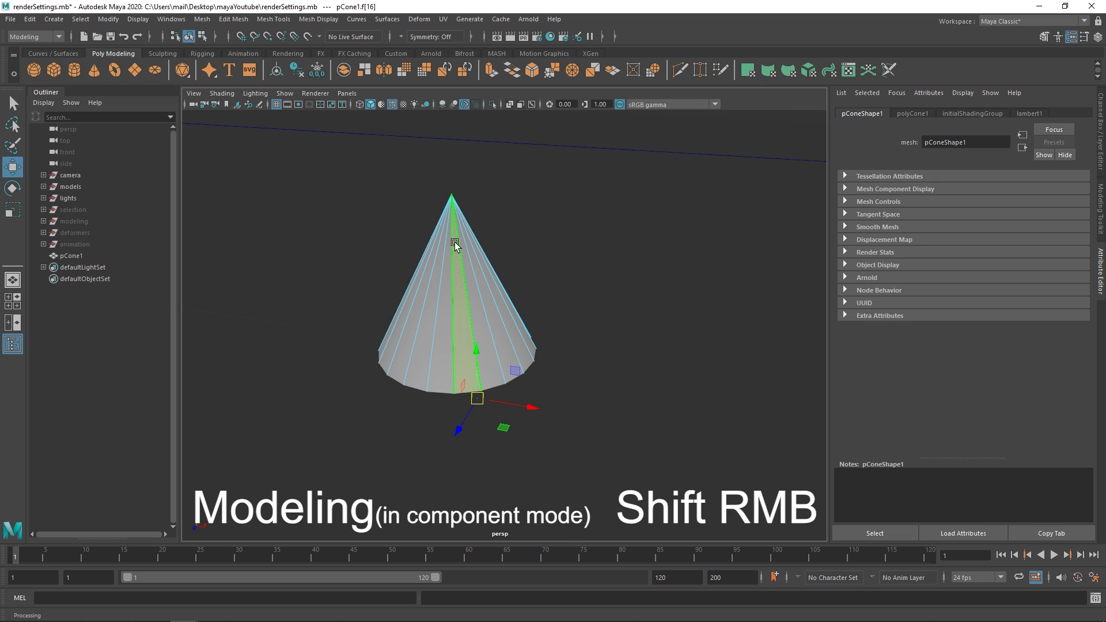
key("F8")
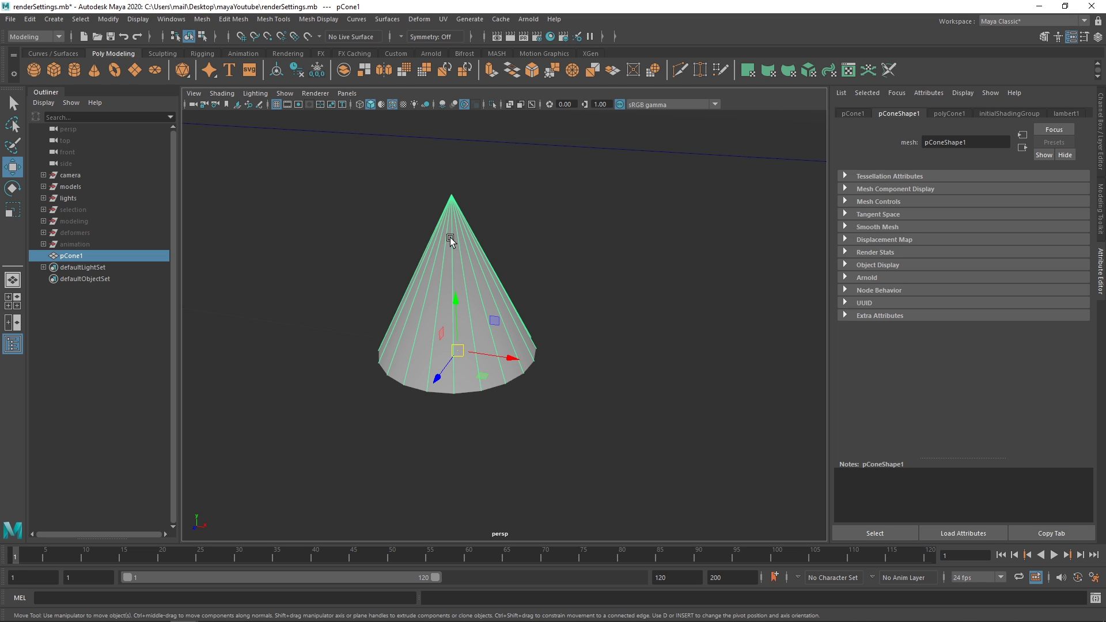
Switch the cone to edge selection and examine the modeling tools offered for edges
right_click(450, 237)
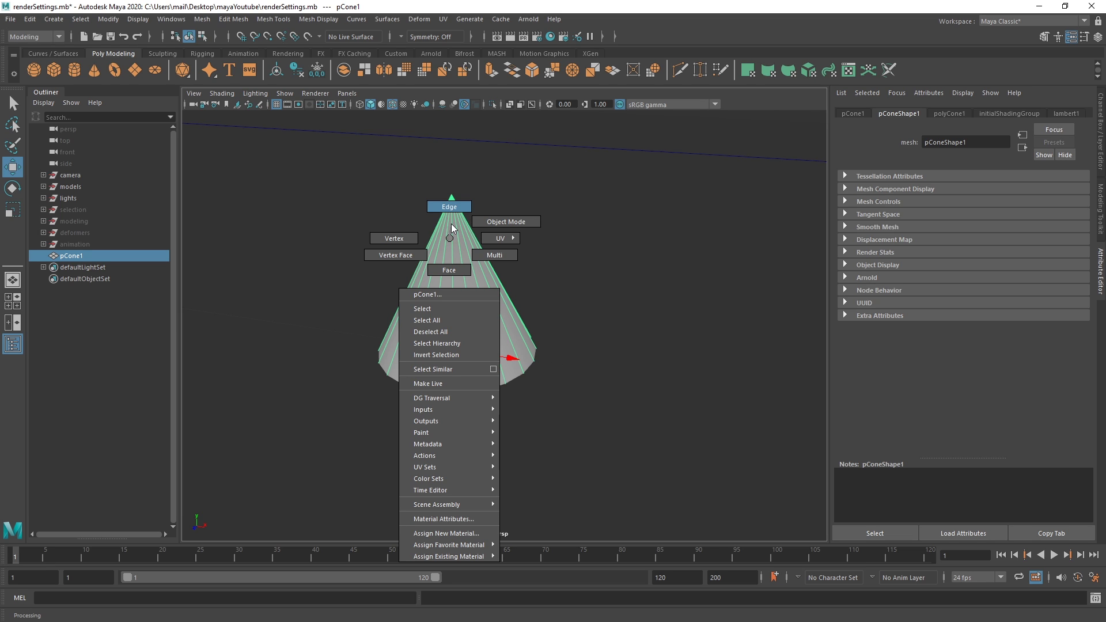
left_click(453, 210)
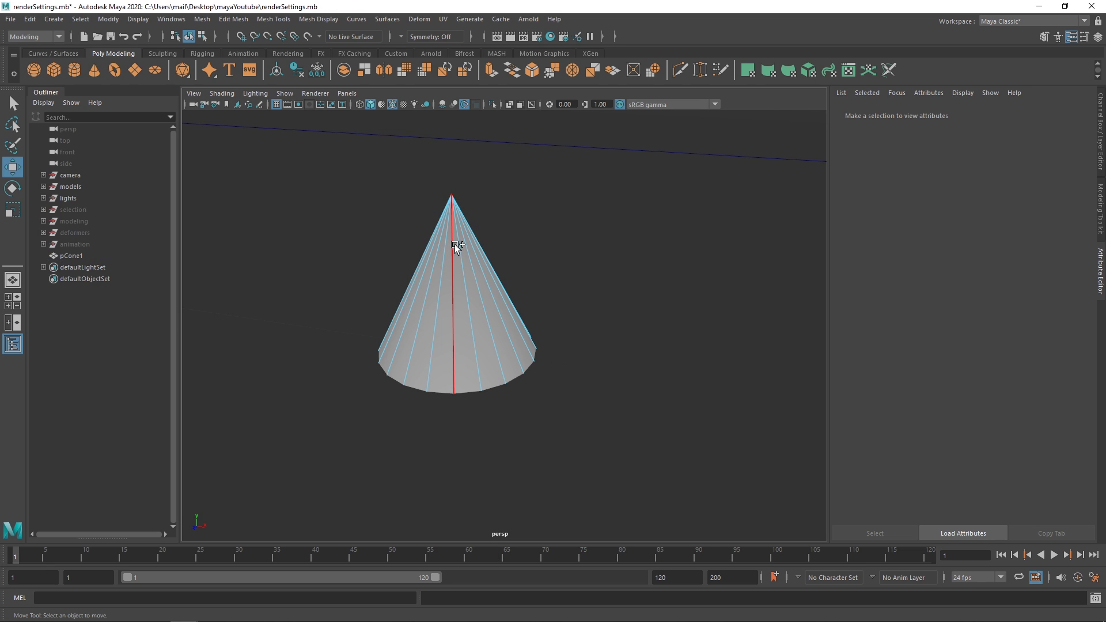
right_click(456, 245, "shift")
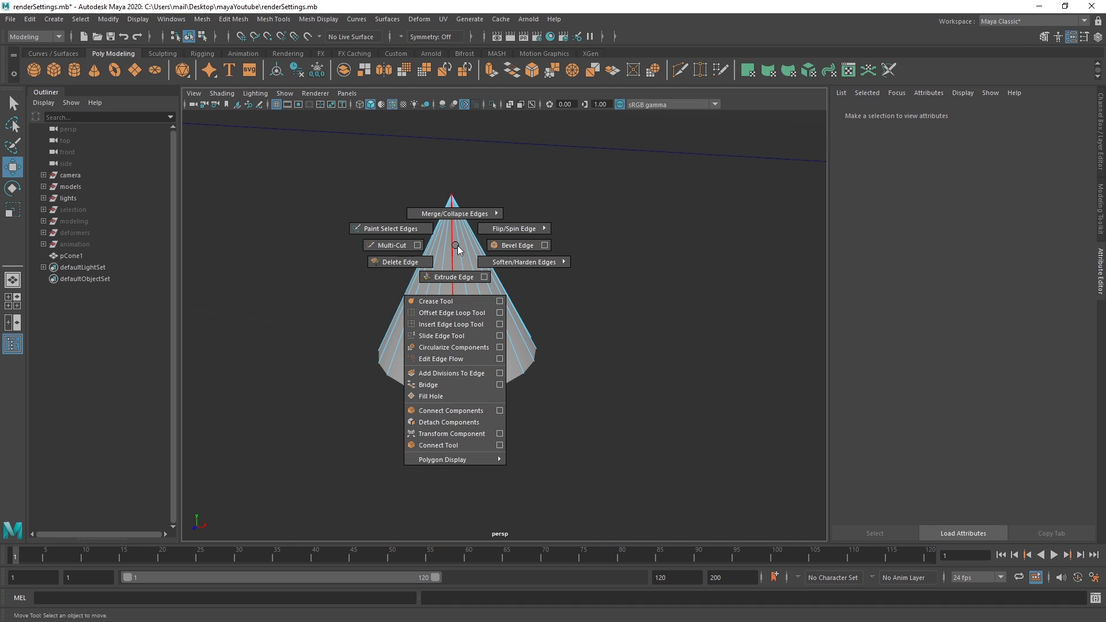
mouse_move(458, 245)
right_mouse_down("shift")
mouse_move(426, 233)
mouse_move(458, 241)
mouse_move(442, 247)
right_mouse_up("shift")
left_click(447, 247)
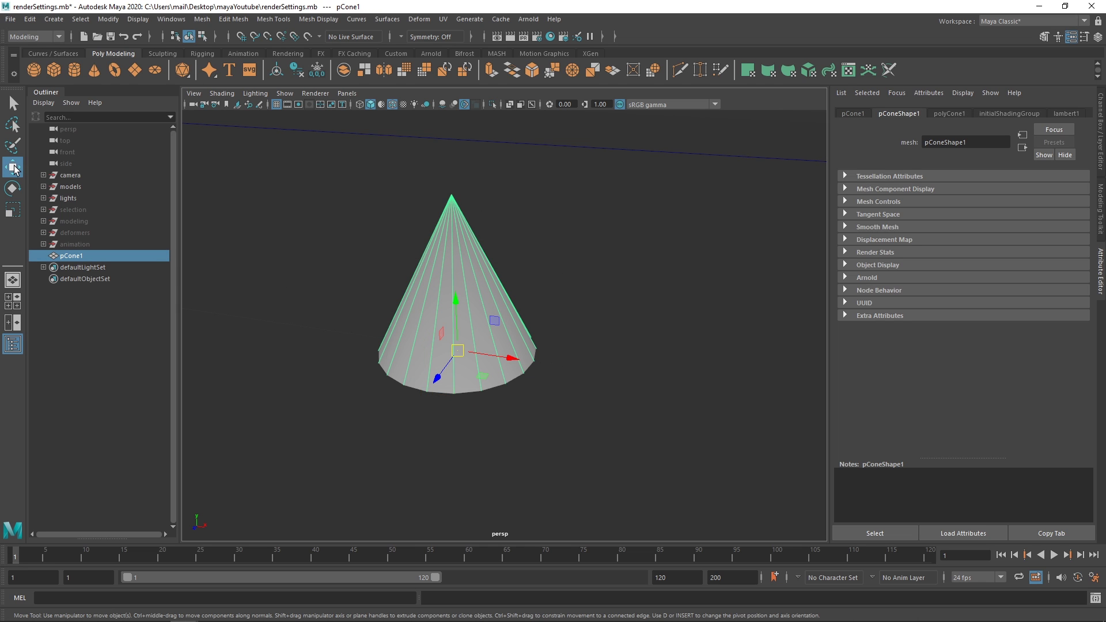
Move the cone along its X and Z axes to about -0.55 in X and -0.5 in Z
left_click_drag(506, 358, 451, 345)
mouse_move(382, 365)
left_mouse_down()
mouse_move(459, 281)
mouse_move(390, 362)
left_mouse_up()
left_click_drag(448, 344, 424, 346)
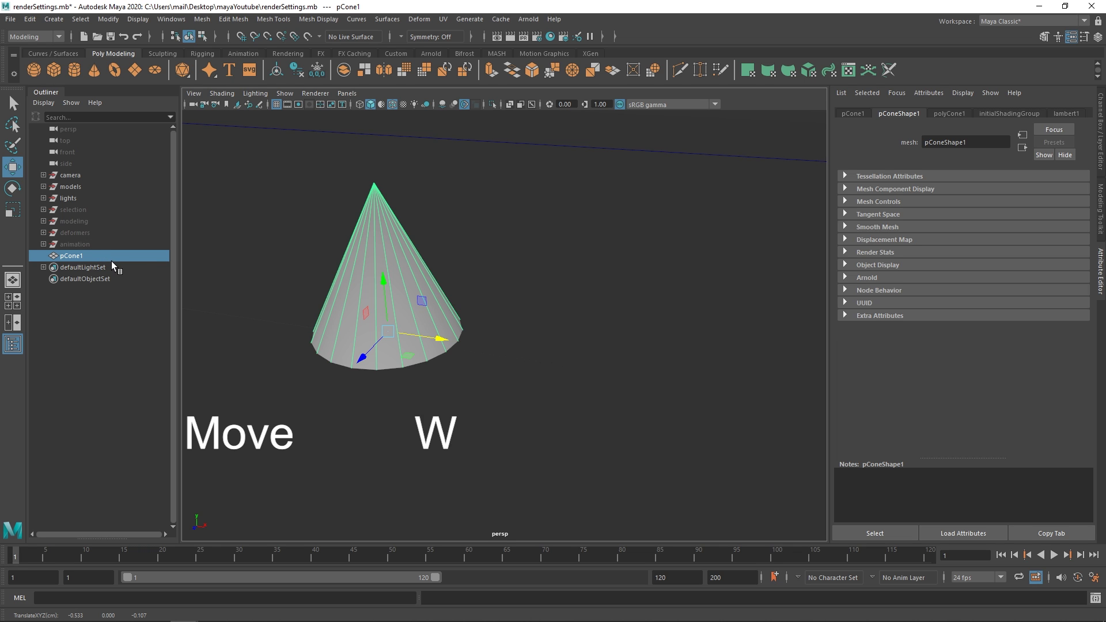
mouse_move(445, 342)
left_mouse_down()
mouse_move(553, 362)
mouse_move(443, 346)
left_mouse_up()
left_click_drag(369, 360, 392, 339)
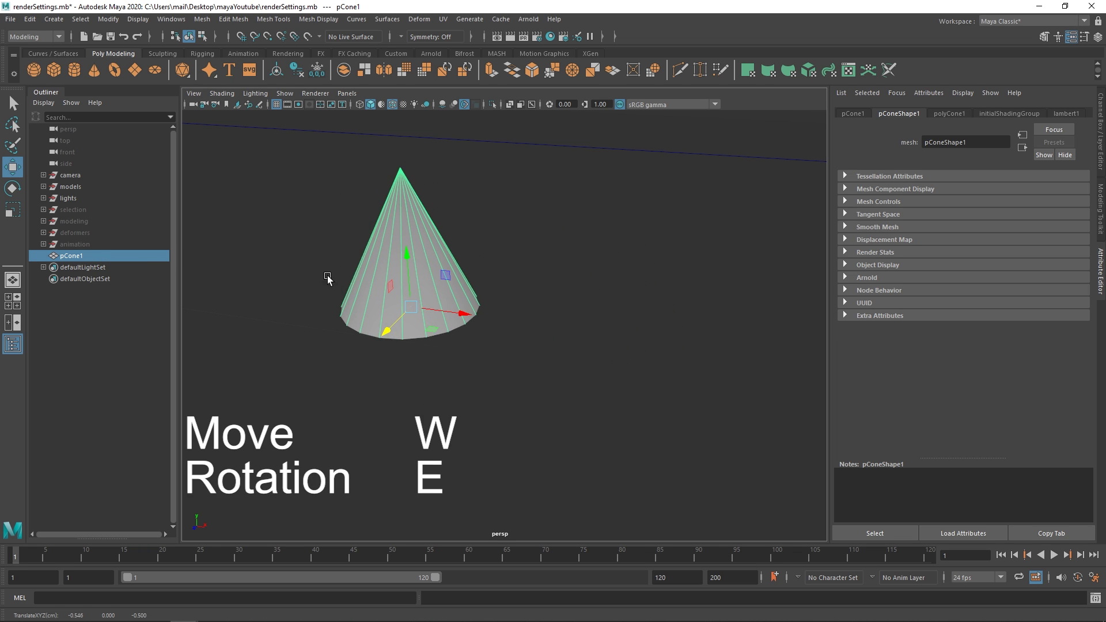
Try rotating the cone about -17.35 degrees around Z, and undo the rotation
key("e")
left_click_drag(428, 260, 435, 285)
key("ctrl+z")
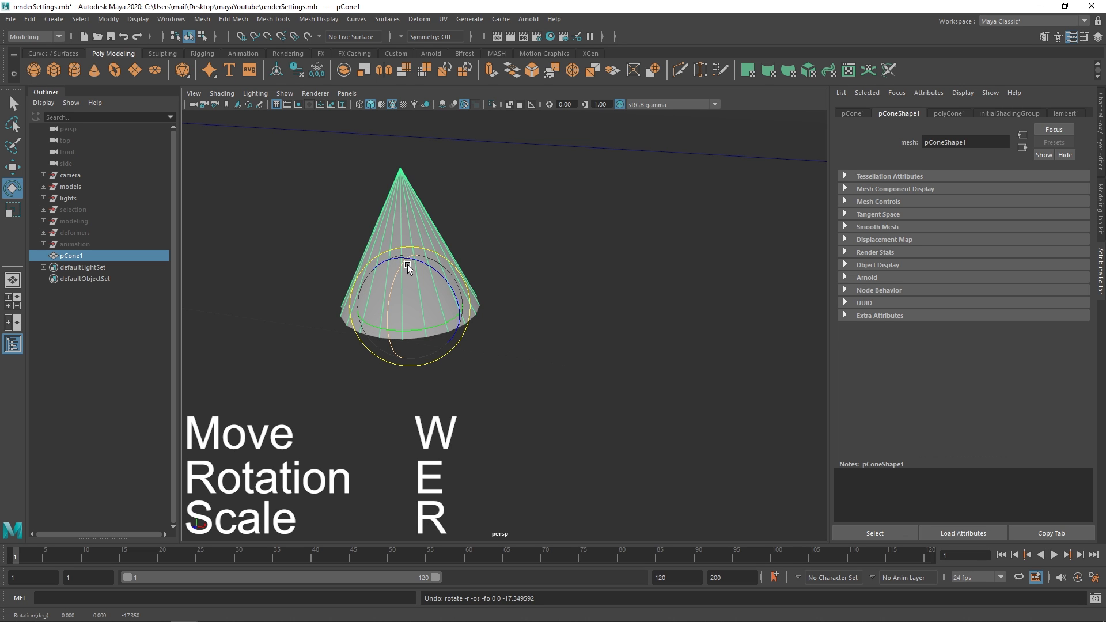
Try scaling the cone uniformly and along single axes, and undo the scaling
key("r")
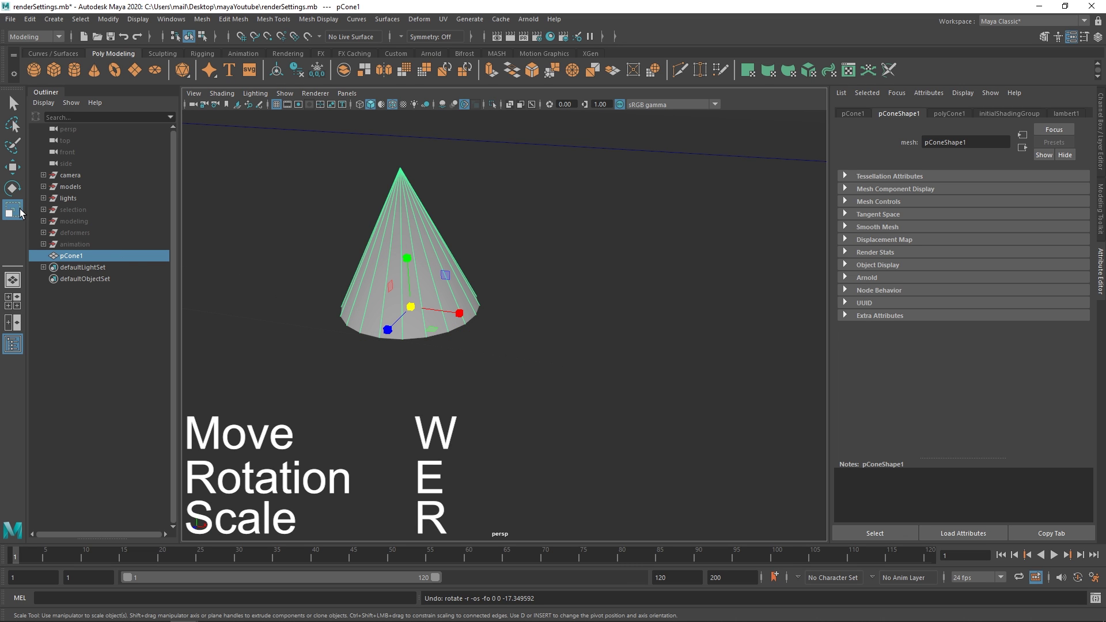
left_click_drag(410, 306, 466, 313)
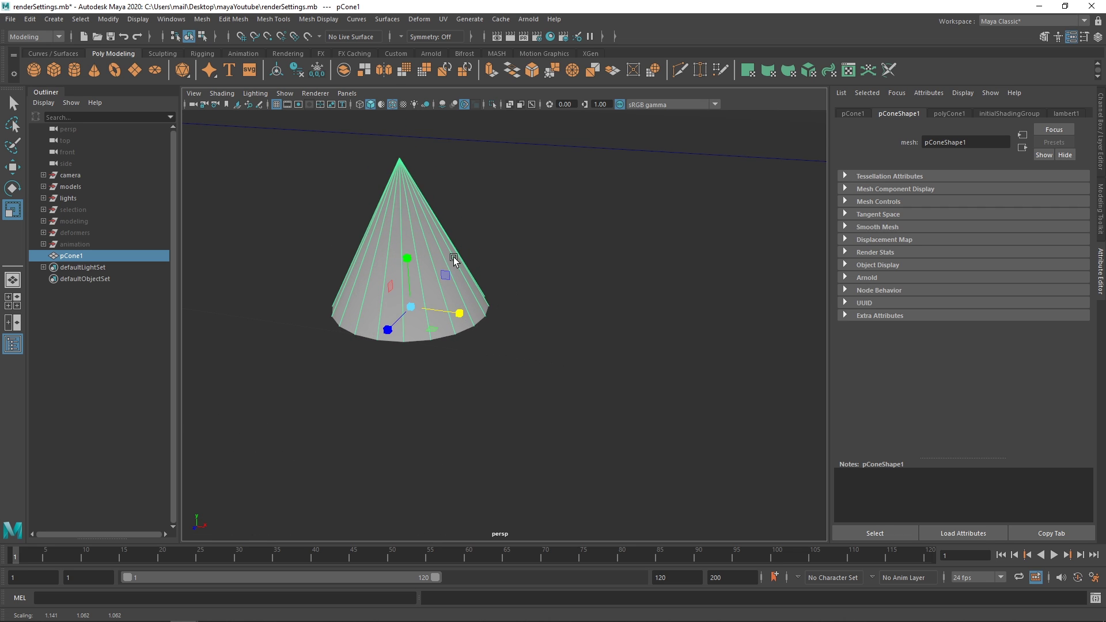
left_click_drag(454, 257, 456, 333, "alt")
left_click_drag(436, 377, 423, 287)
key("ctrl+z")
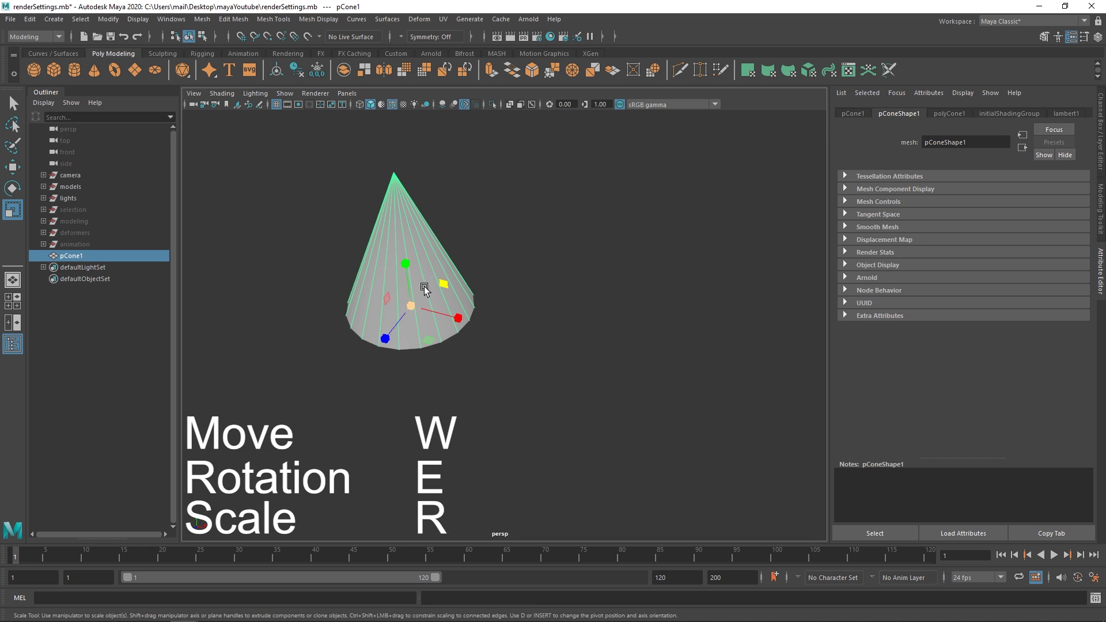
Cycle through the Move, Rotate and Scale tools on the selected cone
key("w")
key("e")
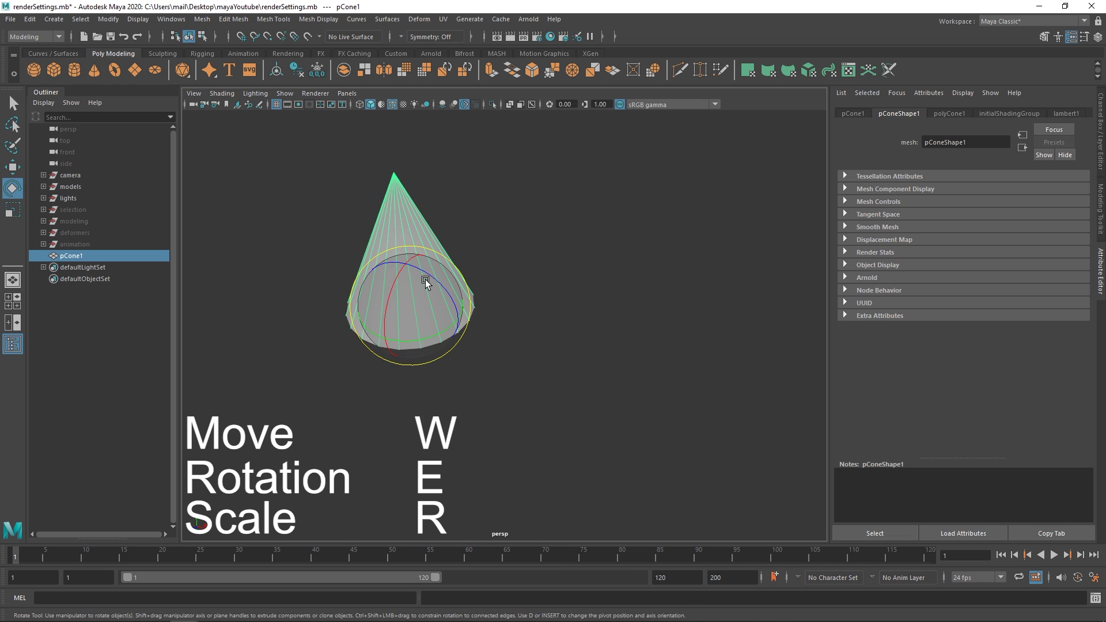
key("r")
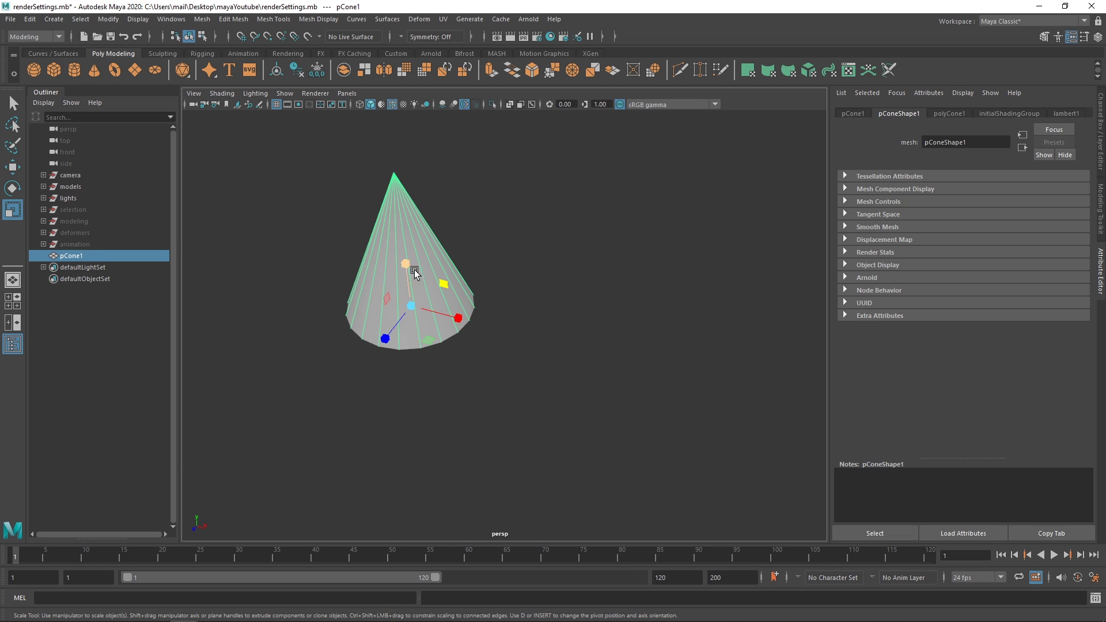
Test rotating the cone around Z with incremental snapping, and turn it back upright
key("e")
left_click_drag(436, 261, 490, 253, "alt")
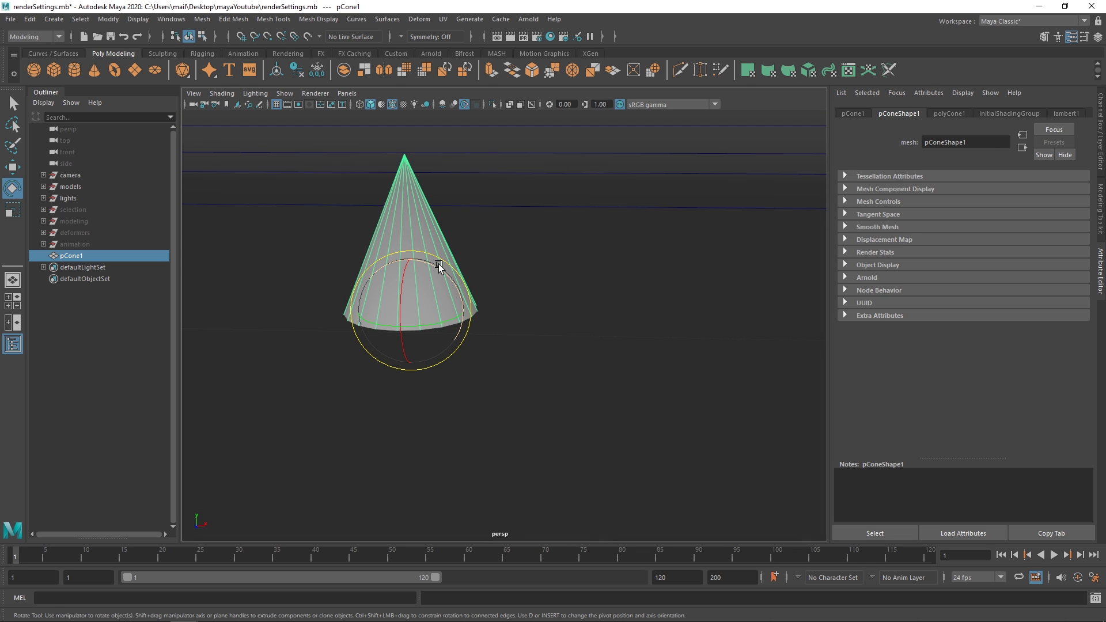
key("j")
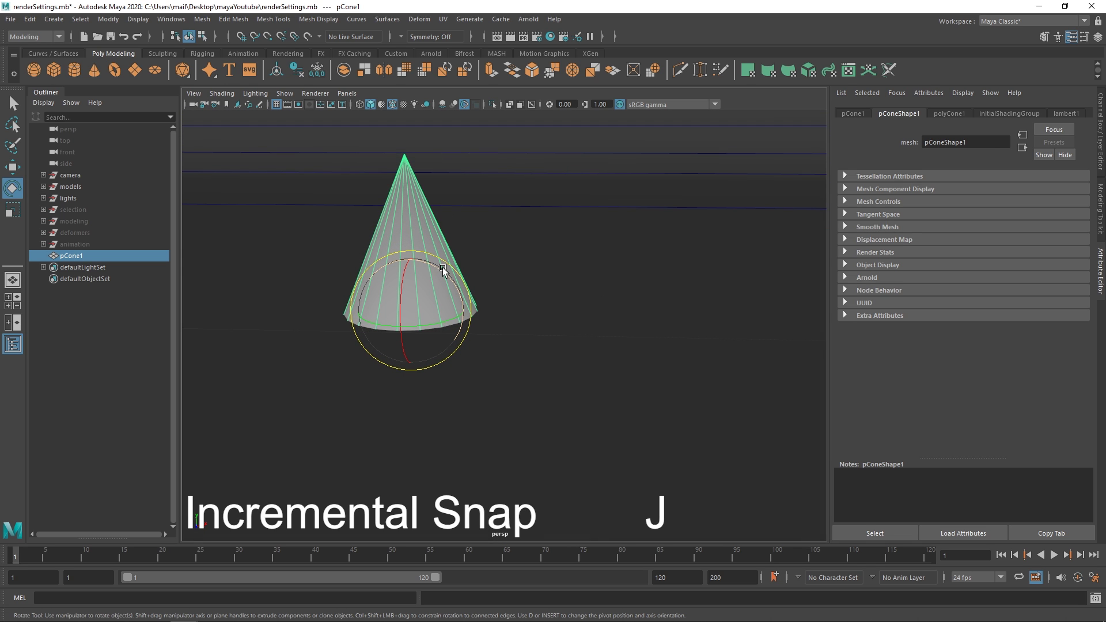
left_click_drag(443, 267, 348, 271)
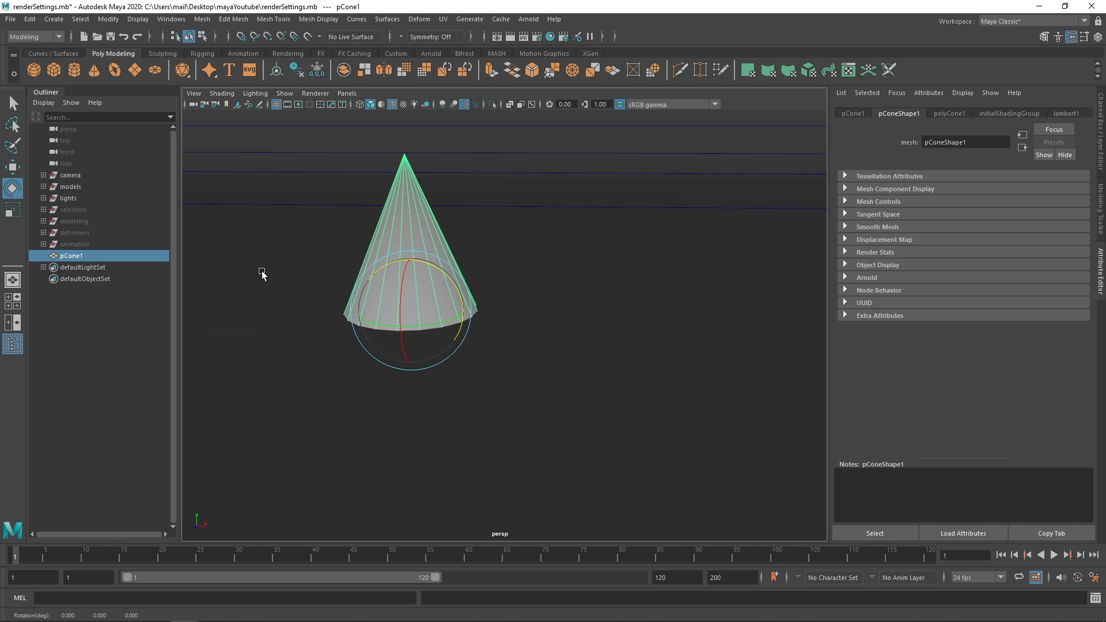
Open the Rotate tool's settings, try transforming the cone, and bring up the Move tool's settings
double_click(12, 187)
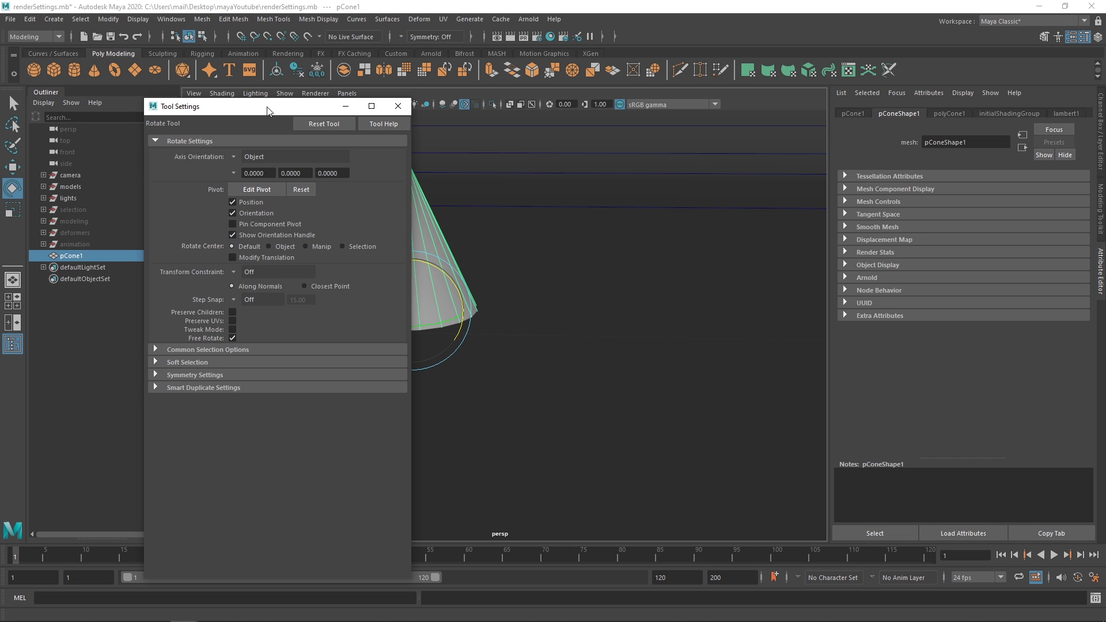
left_click_drag(267, 109, 210, 310)
left_click_drag(420, 253, 504, 232)
key("w")
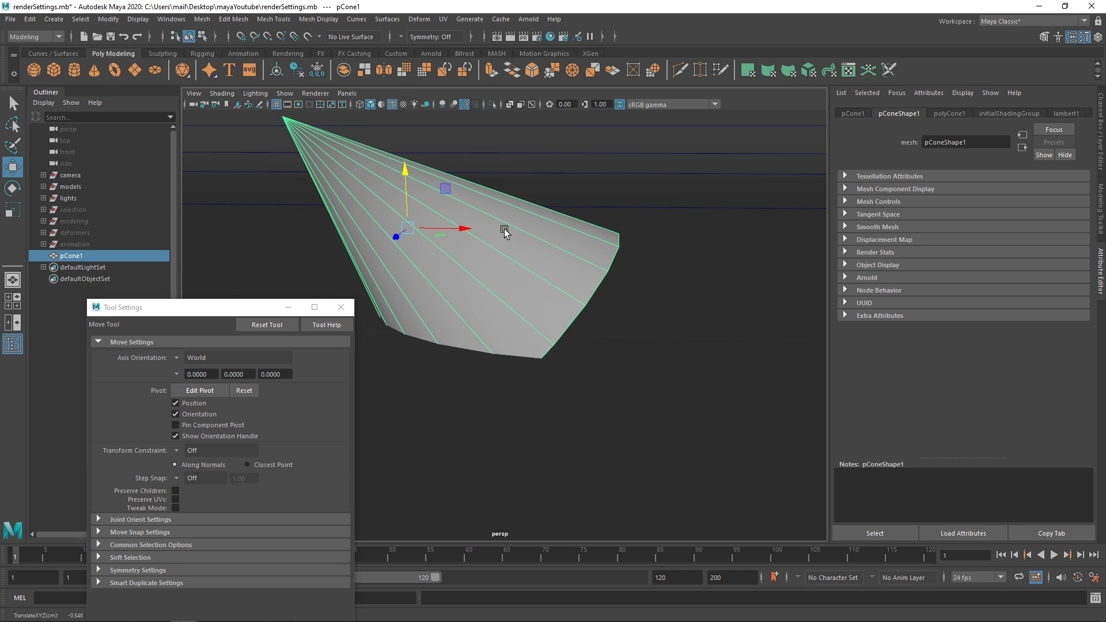
Move the cone along the world axes, switching the Move tool's axis orientation to Object and back to World for comparison
right_click_drag(505, 232, 420, 214, "alt")
middle_click_drag(420, 214, 423, 254, "alt")
left_click_drag(443, 247, 438, 187)
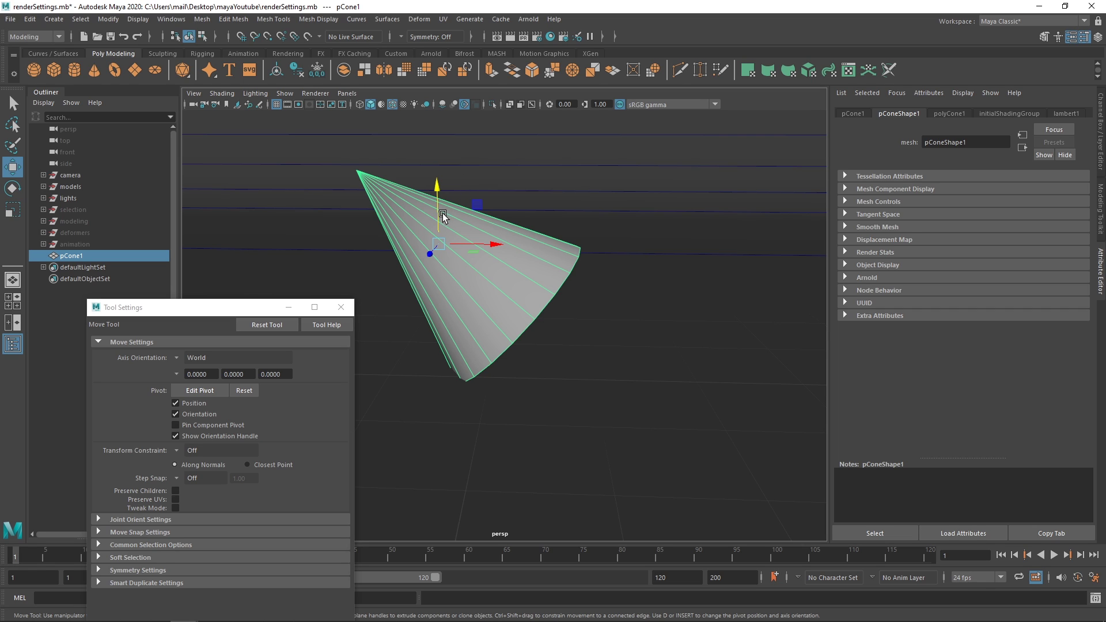
left_click(177, 358)
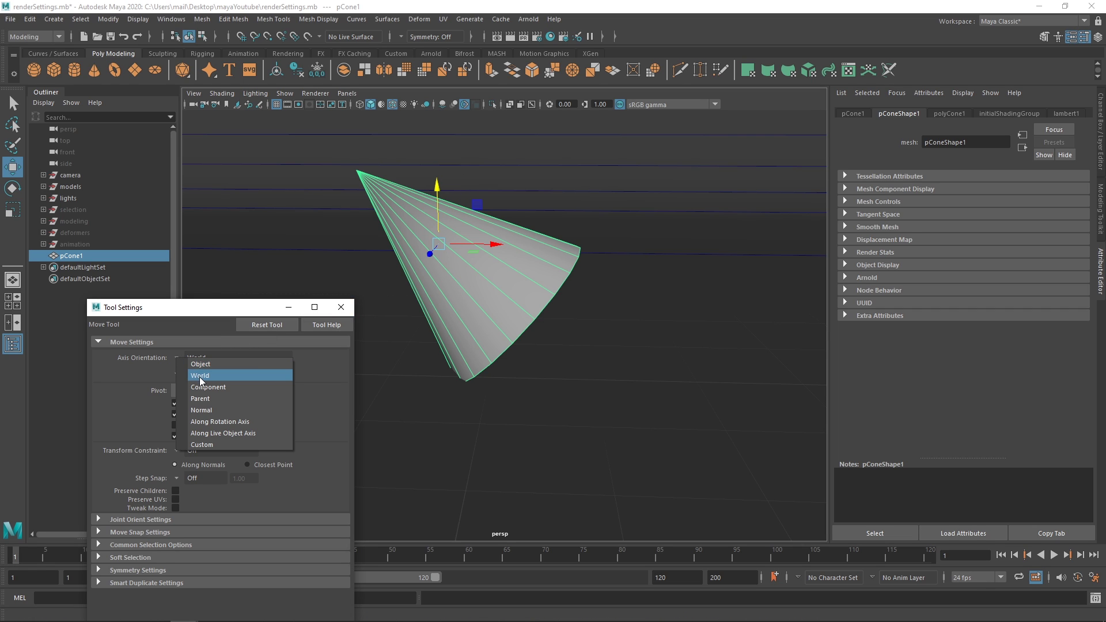
left_click(203, 365)
left_click(184, 359)
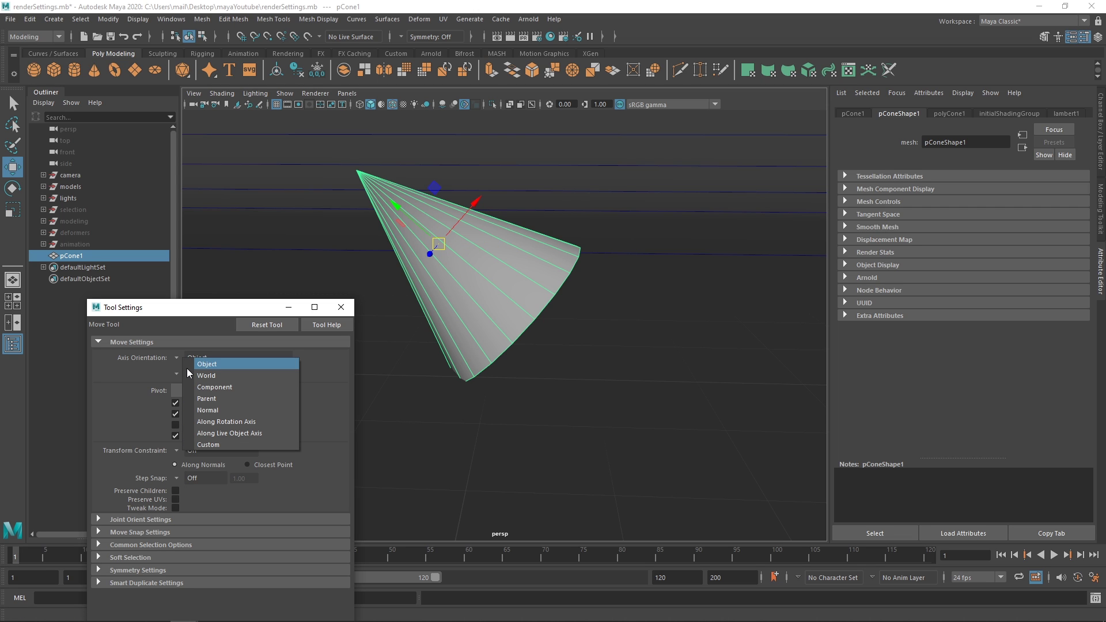
left_click(198, 363)
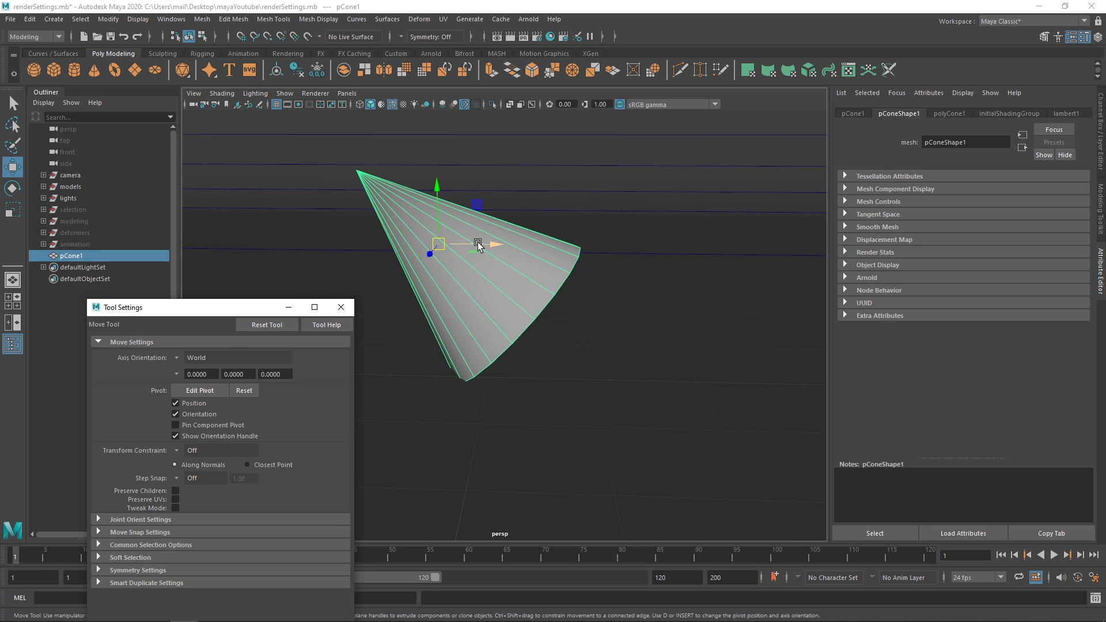
mouse_move(465, 244)
left_mouse_down()
mouse_move(435, 246)
mouse_move(458, 246)
left_mouse_up()
Set the Move tool's axis orientation to Object and try moving the cone along its own Y axis
left_click(177, 359)
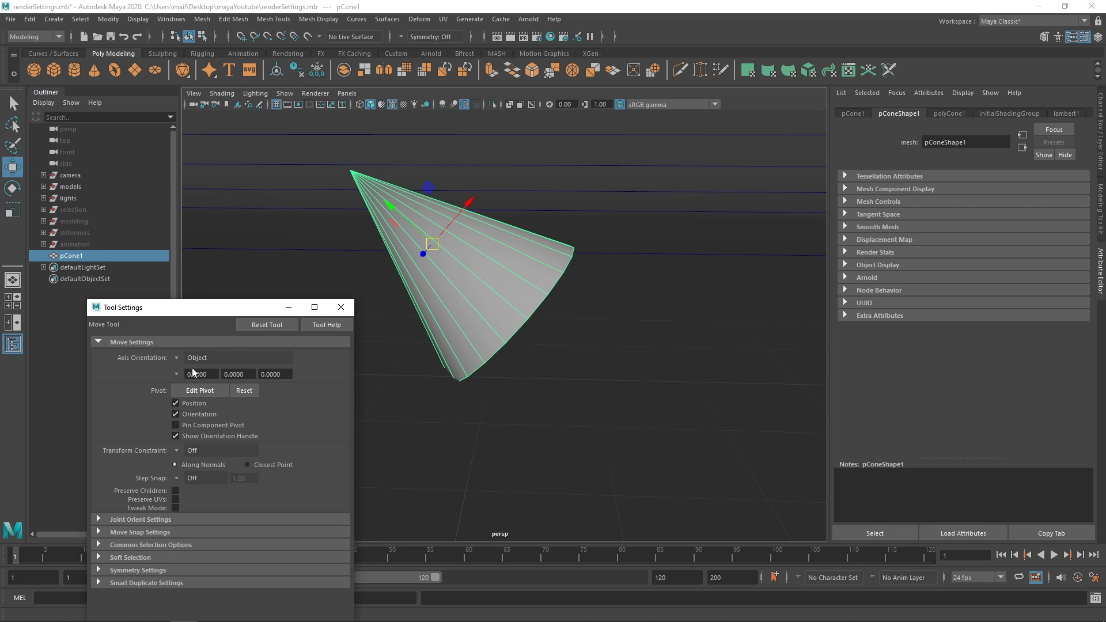
left_click(192, 367)
left_click_drag(432, 227, 441, 247)
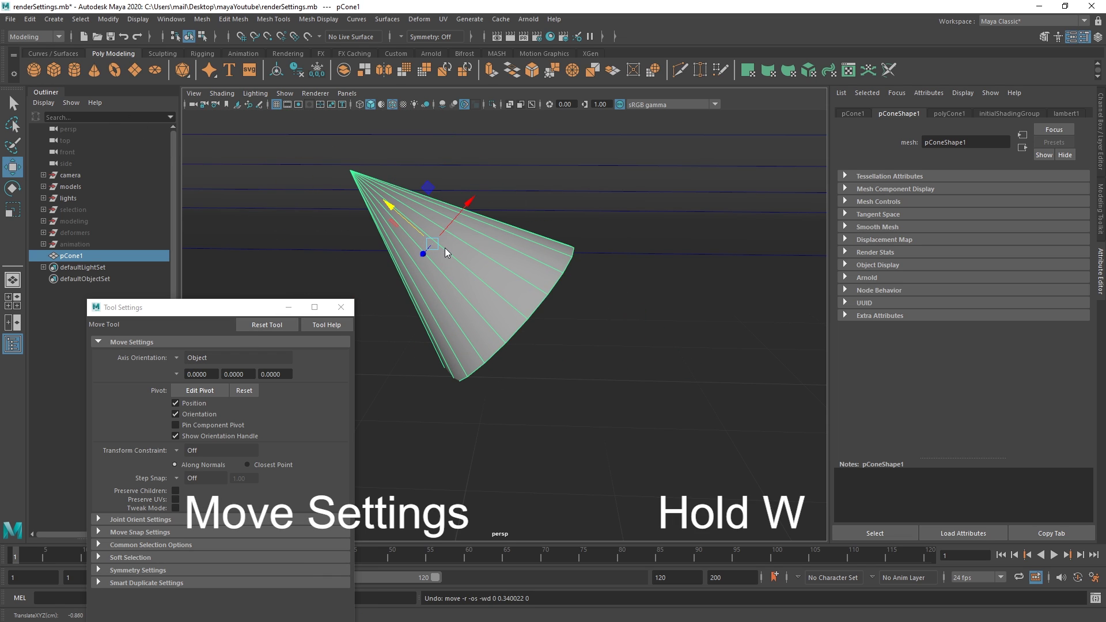
Reapply the Object axis orientation and switch it to World using the Move tool's quick options in the viewport
key("w")
left_click(444, 248)
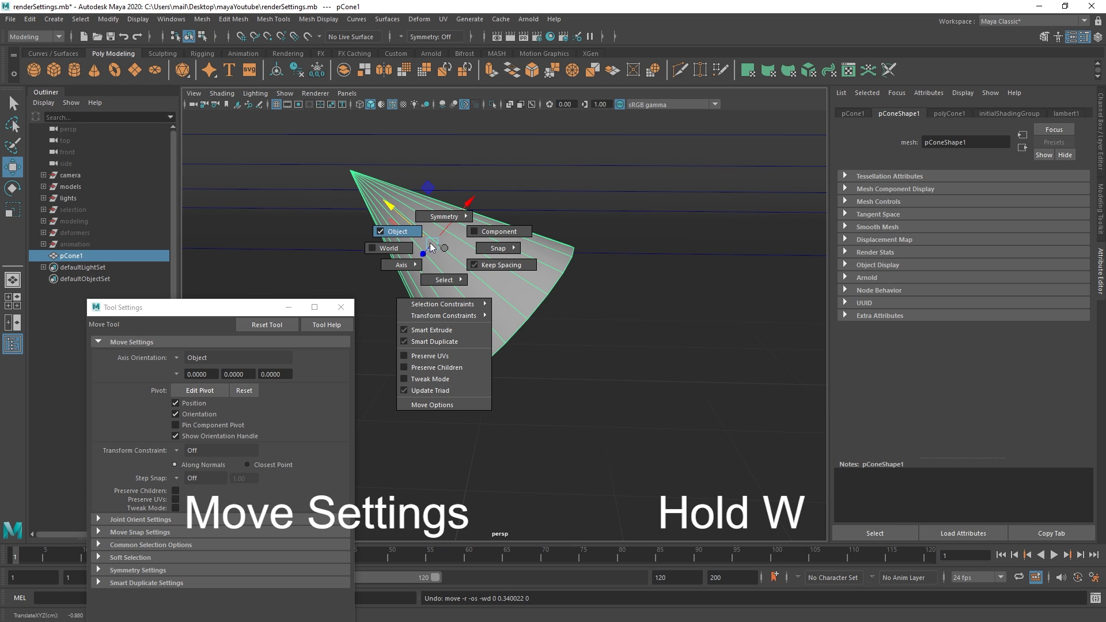
left_click(401, 232)
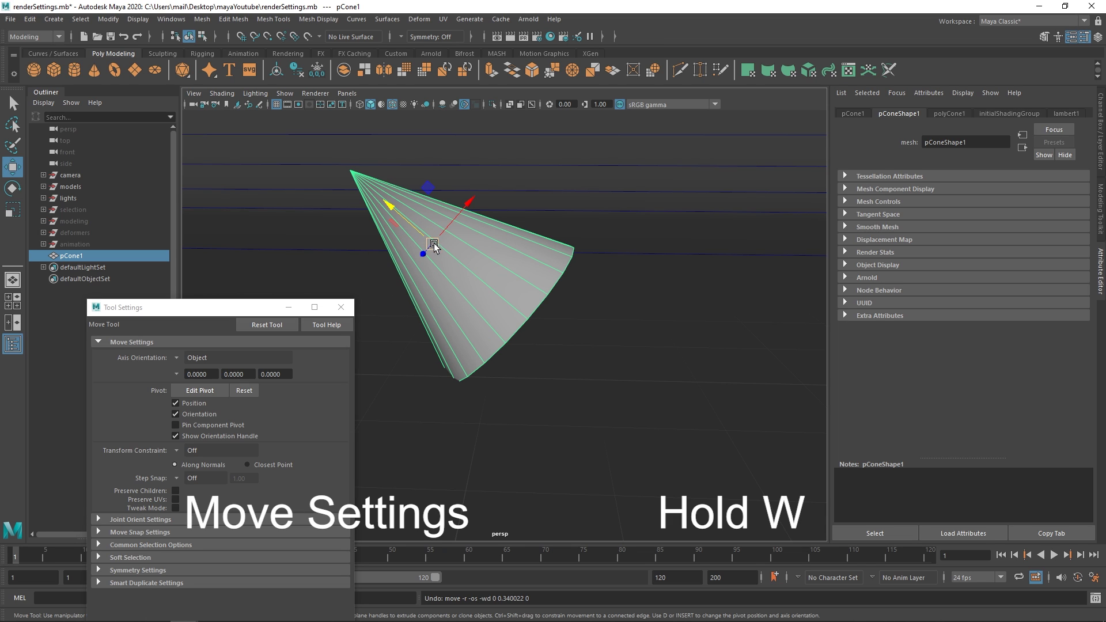
key("w")
left_click(437, 244)
left_click(402, 243)
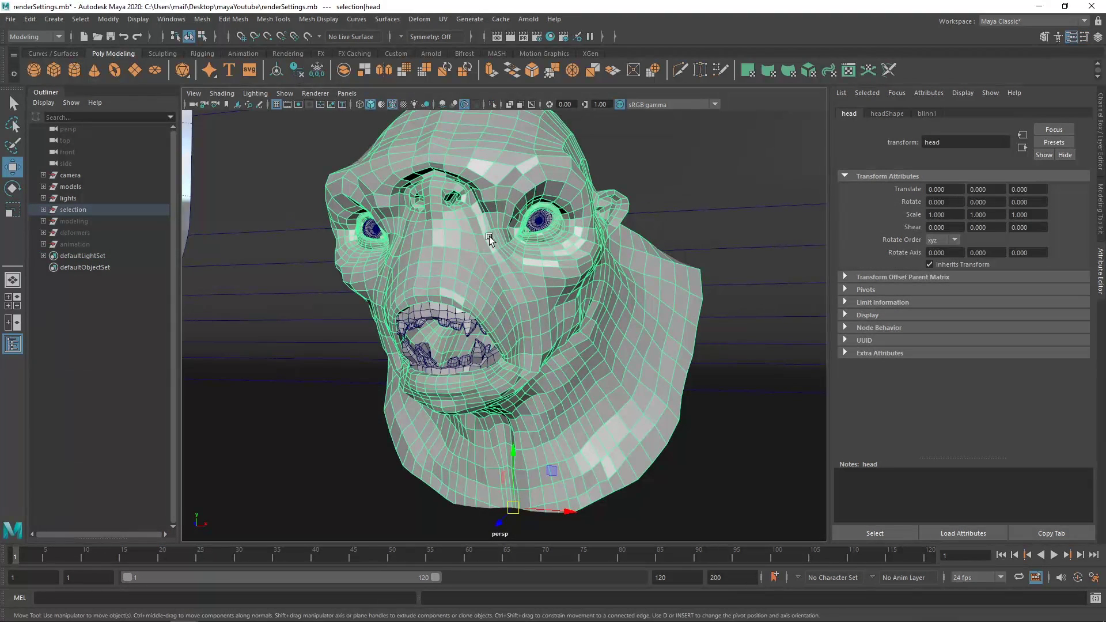
Put the head in Object Mode and build up a combined selection of the mouth, head and backdrop
right_click(542, 217)
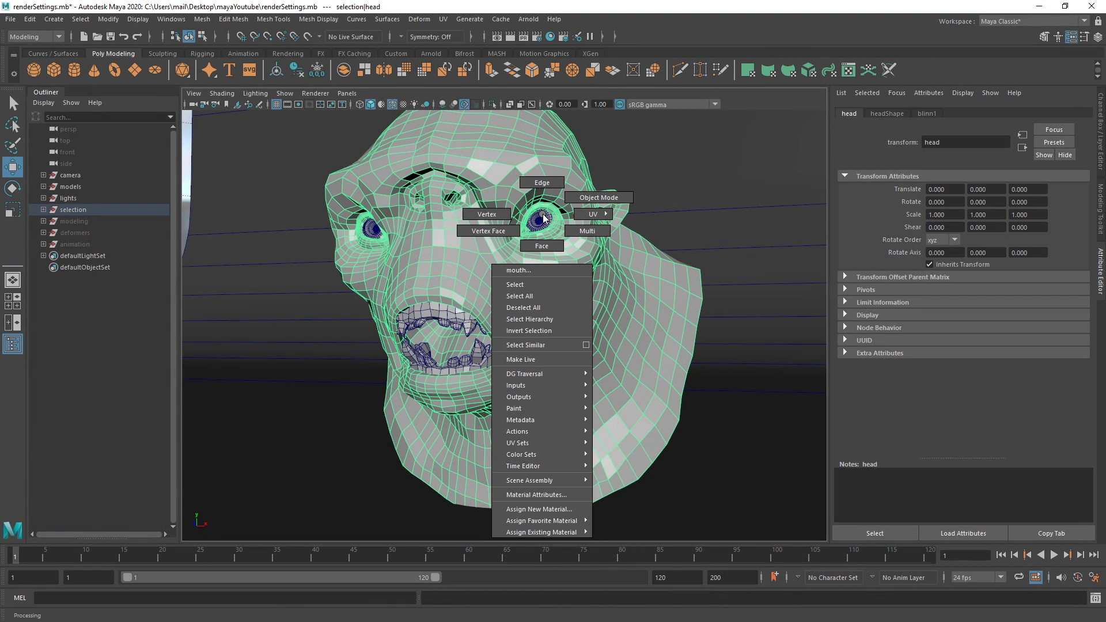
left_click(579, 196)
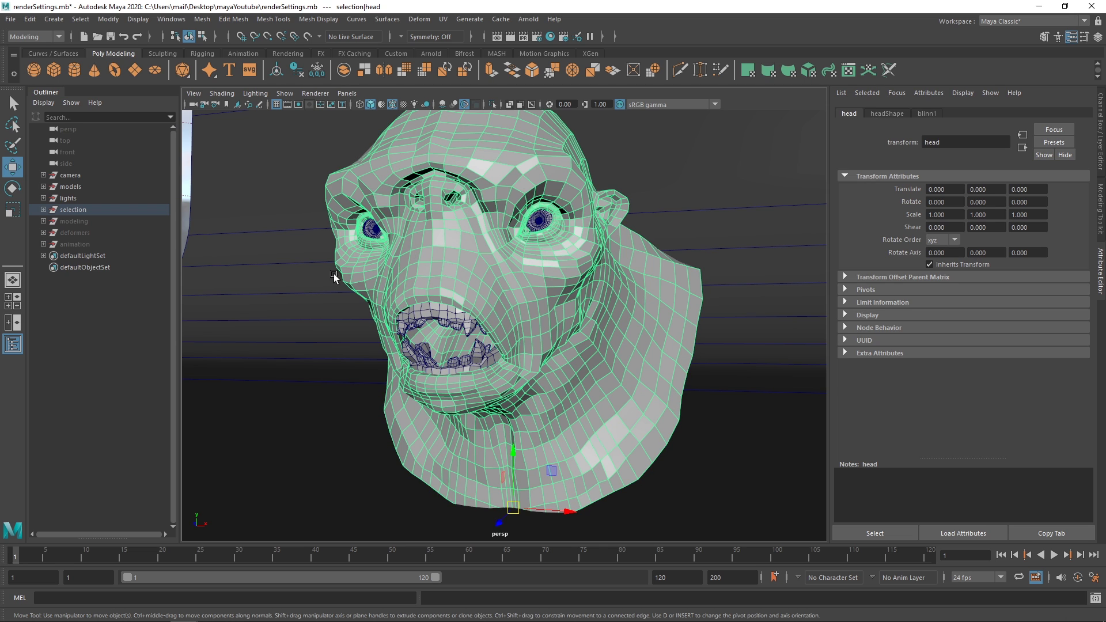
left_click(279, 297)
left_click(450, 257)
left_click(529, 223)
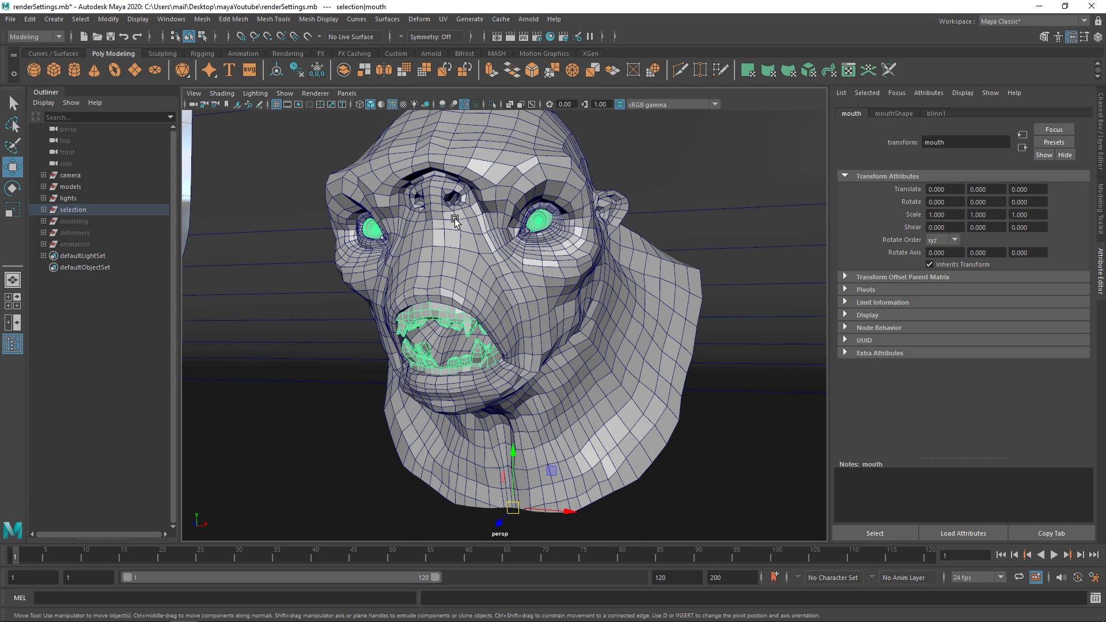
left_click(499, 236)
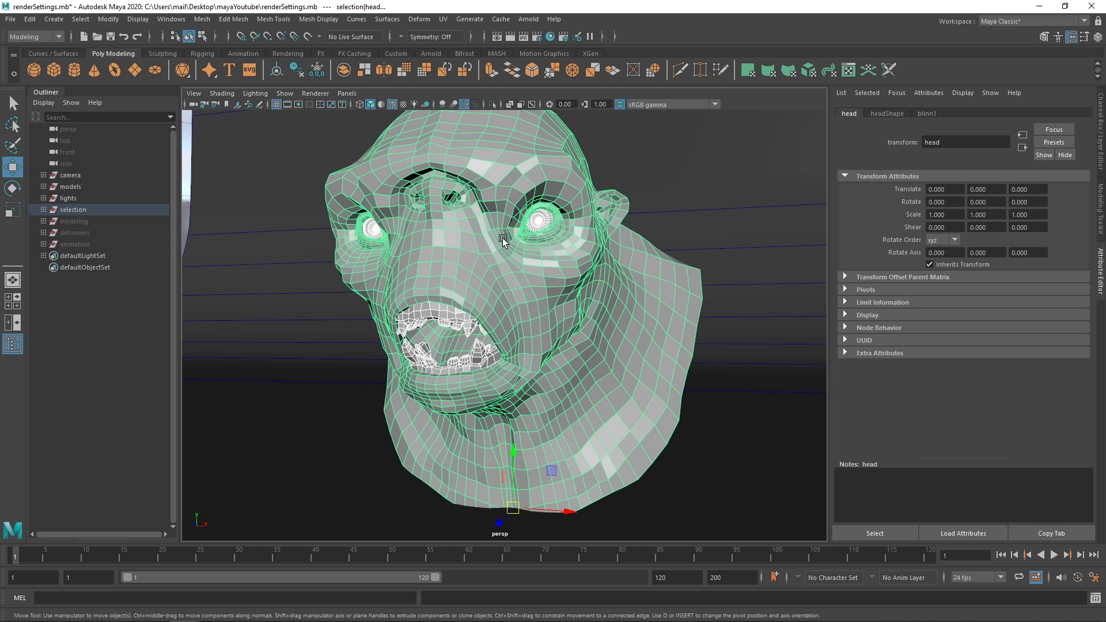
left_click(278, 271)
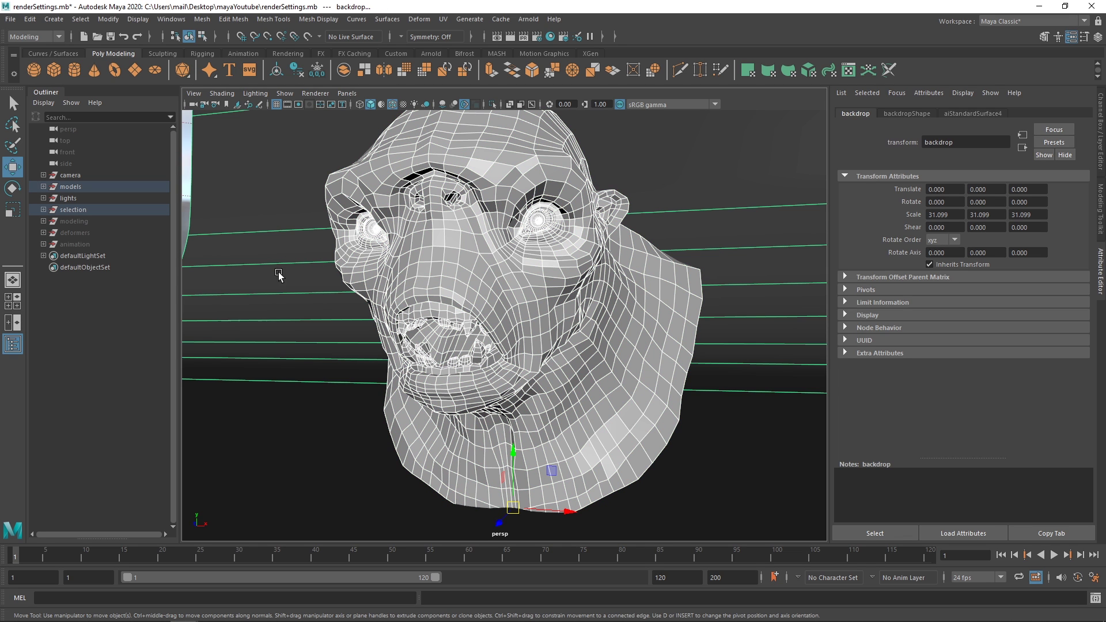
Undo the combined selection of the mouth, head and backdrop
key("ctrl+z")
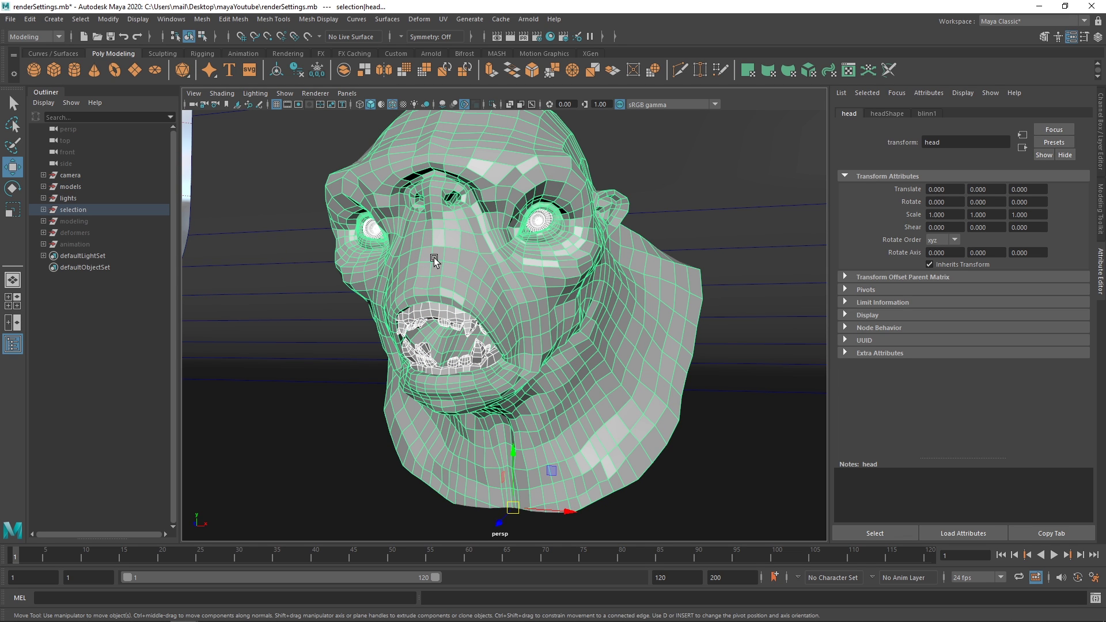
key("ctrl+z")
key("ctrl+z")
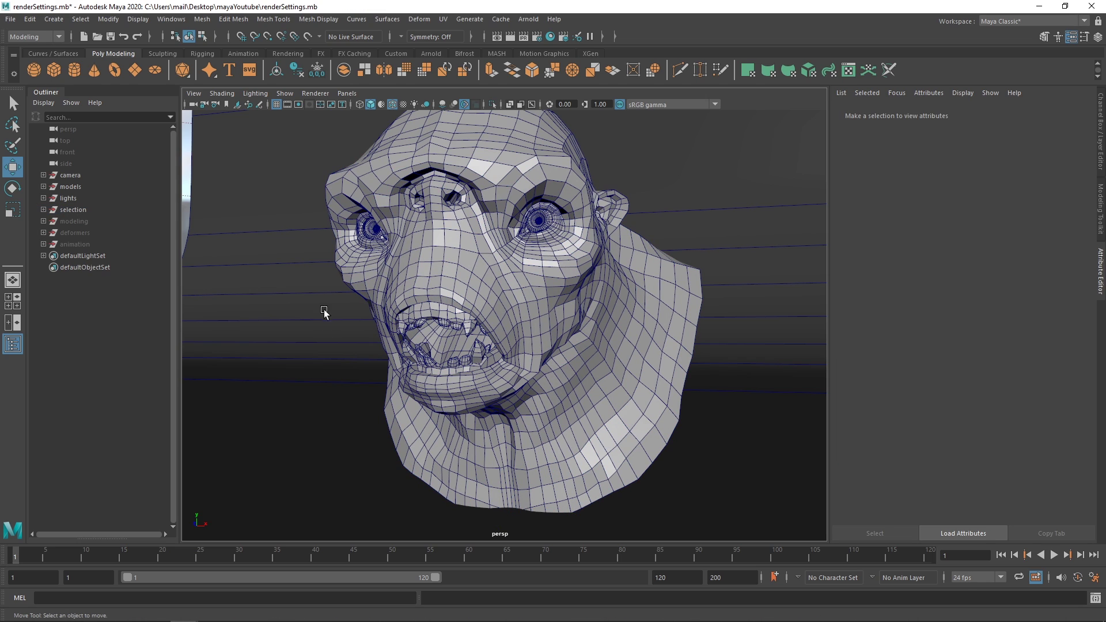
Test marquee selections over the face that toggle the head, mouth and backdrop, and reselect only the head
left_click(400, 239)
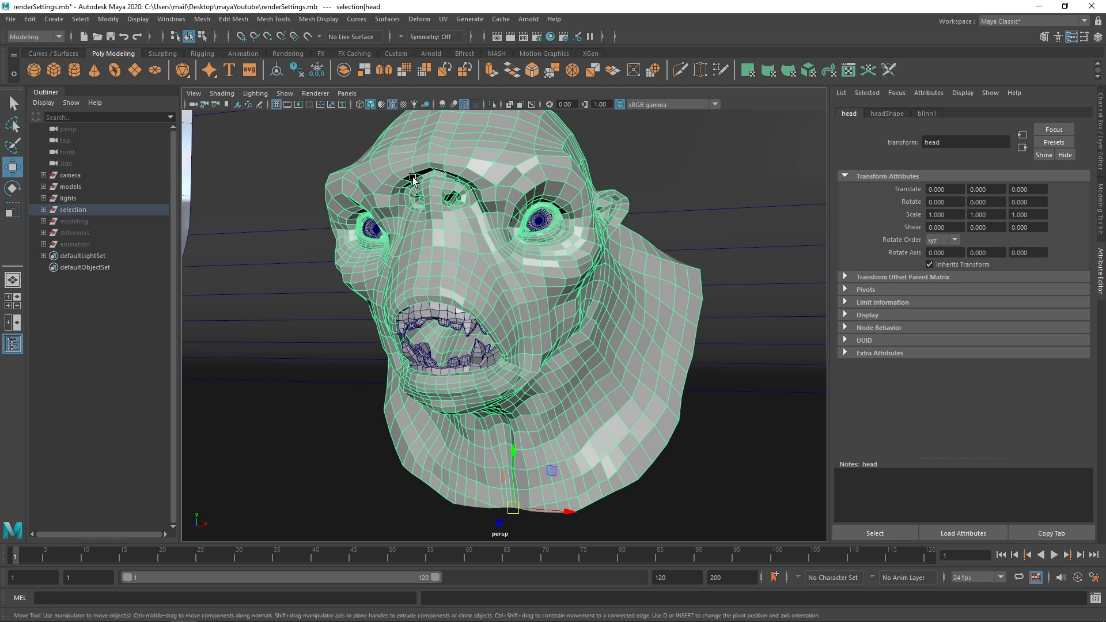
left_click_drag(428, 165, 347, 264)
left_click(409, 266)
left_click_drag(433, 179, 285, 316, "shift")
left_click(409, 274)
left_click_drag(436, 182, 283, 326, "shift")
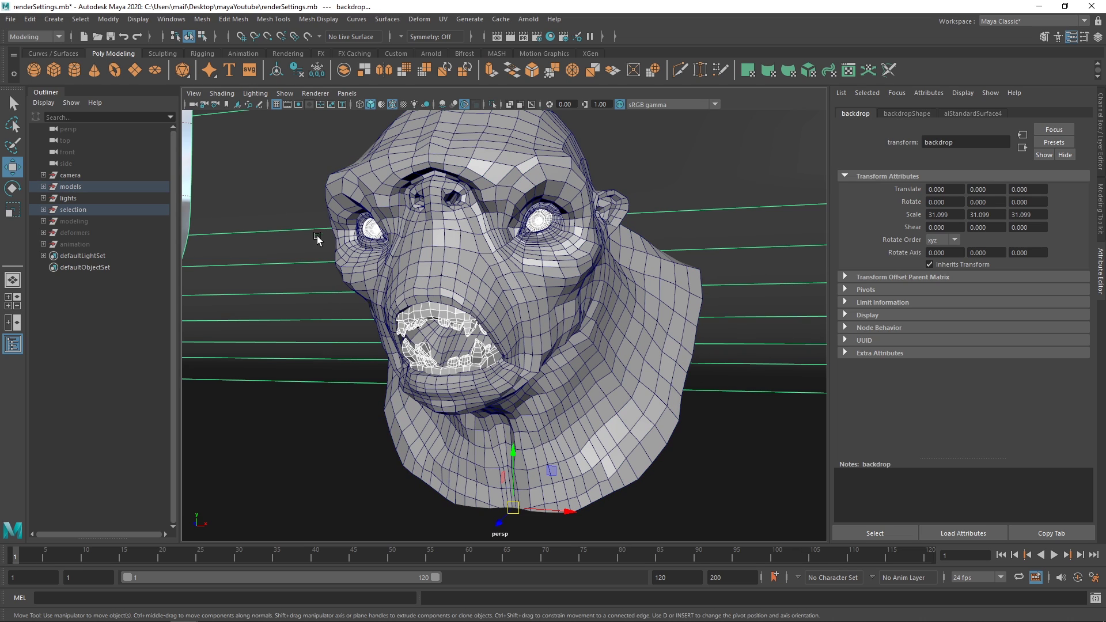
left_click(430, 308)
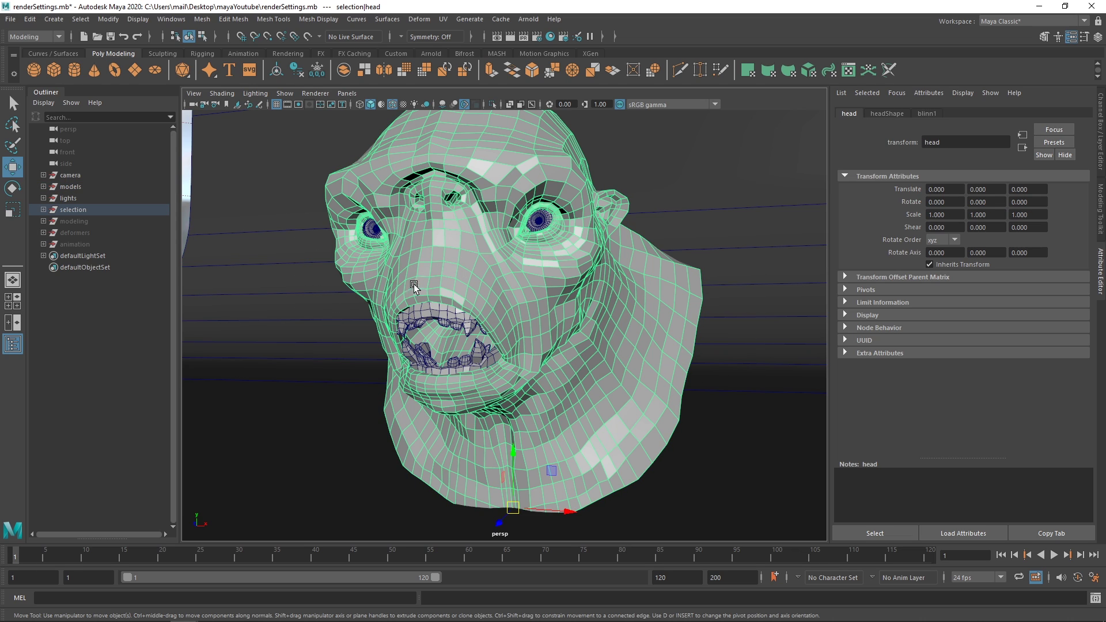
Switch the head to face mode and select the face loop running across the bridge of the nose
right_click_drag(424, 244, 529, 329, "alt")
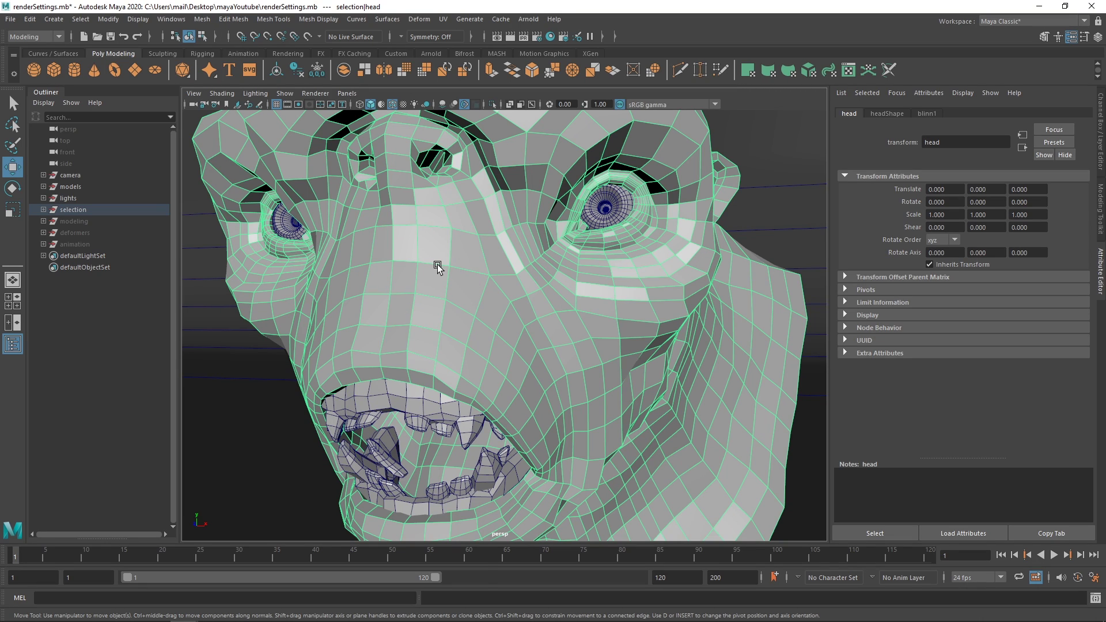
right_click(437, 266)
right_click_drag(439, 268, 439, 296)
left_click(434, 281)
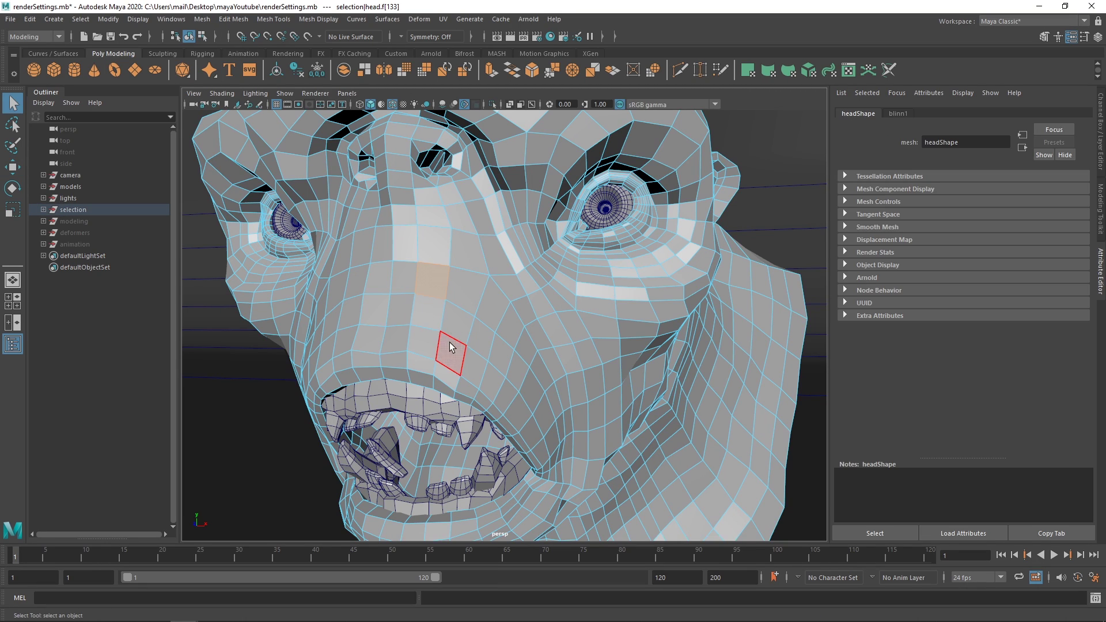
double_click(411, 281, "shift")
left_click_drag(425, 287, 421, 287, "alt")
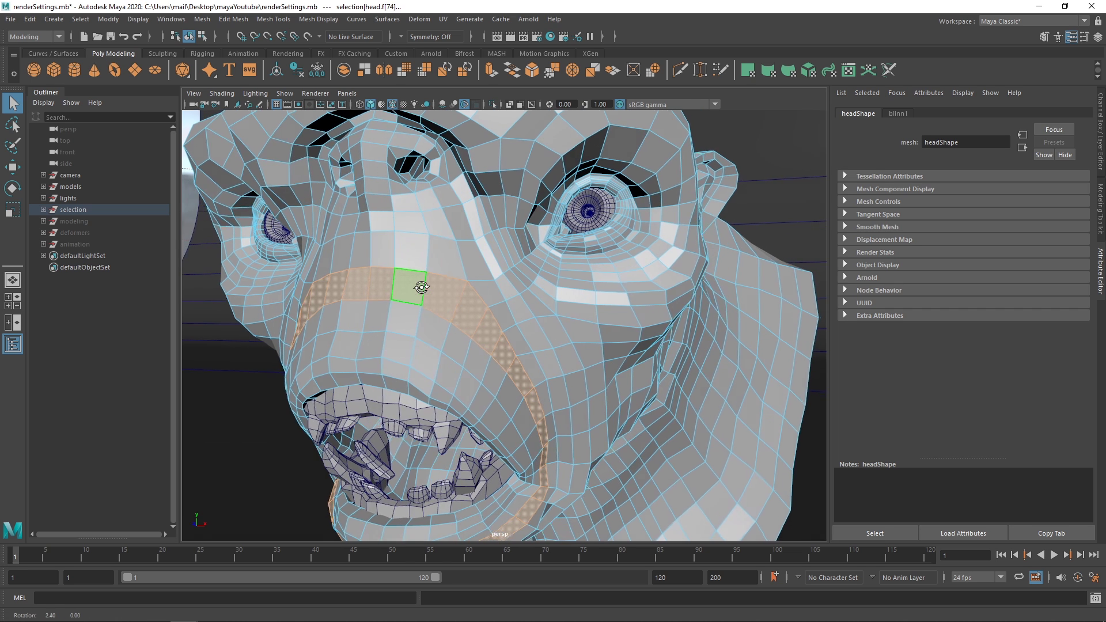
mouse_move(421, 287)
right_mouse_down("alt")
mouse_move(435, 275)
mouse_move(416, 286)
right_mouse_up("alt")
Starting from one face on the nose, select its face loops in the crosswise and lengthwise directions, finishing with the crosswise one
left_click(406, 292)
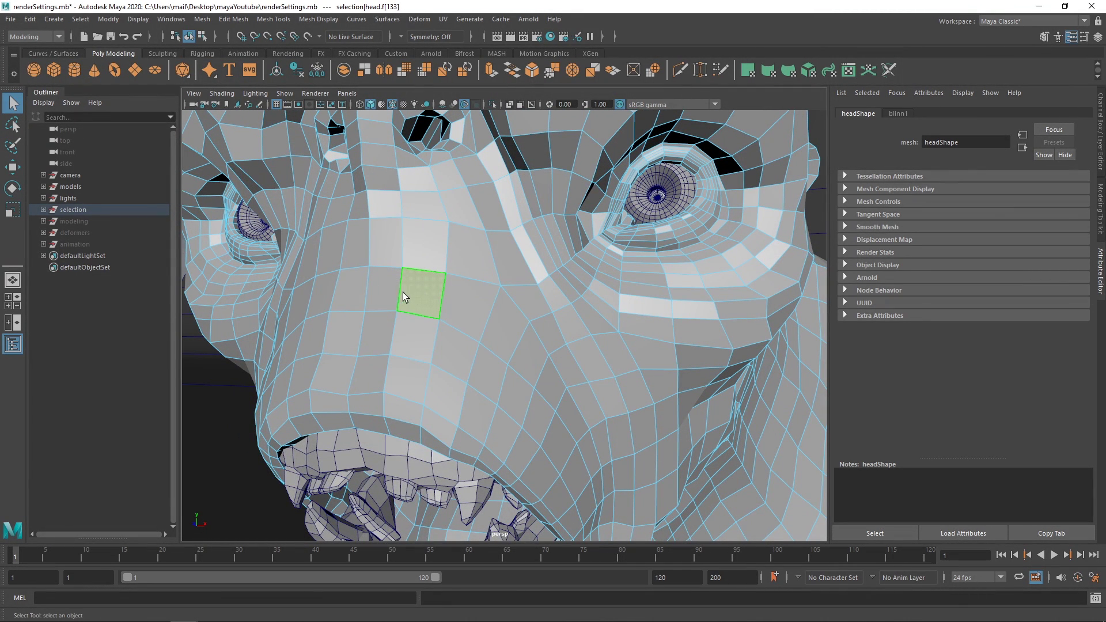
double_click(387, 289, "shift")
left_click(420, 293)
double_click(429, 246, "shift")
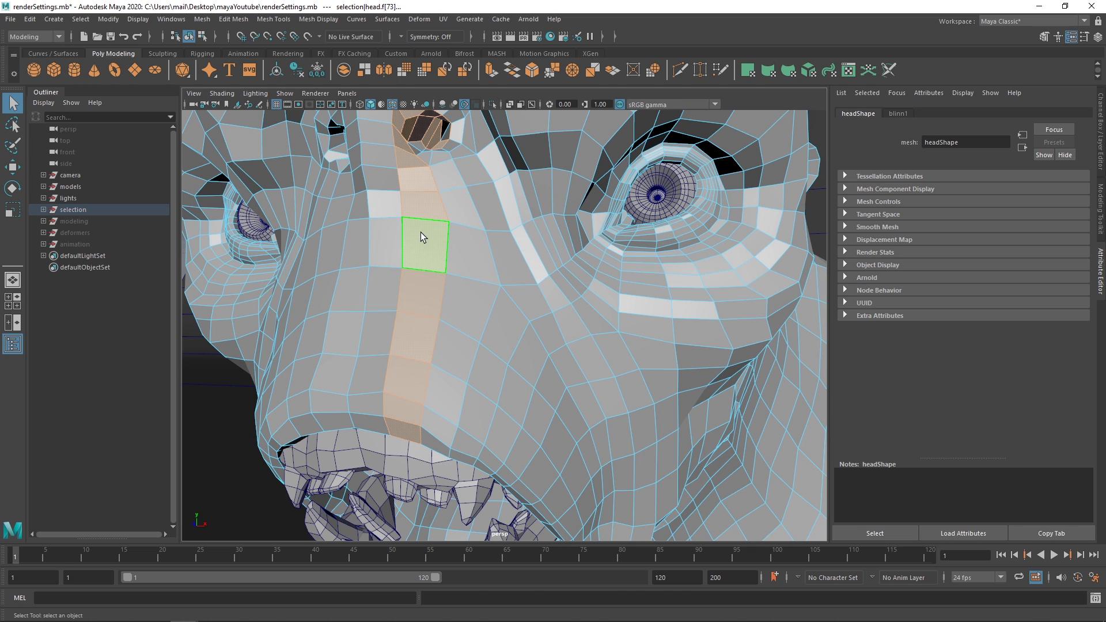
left_click(417, 294)
double_click(389, 287, "shift")
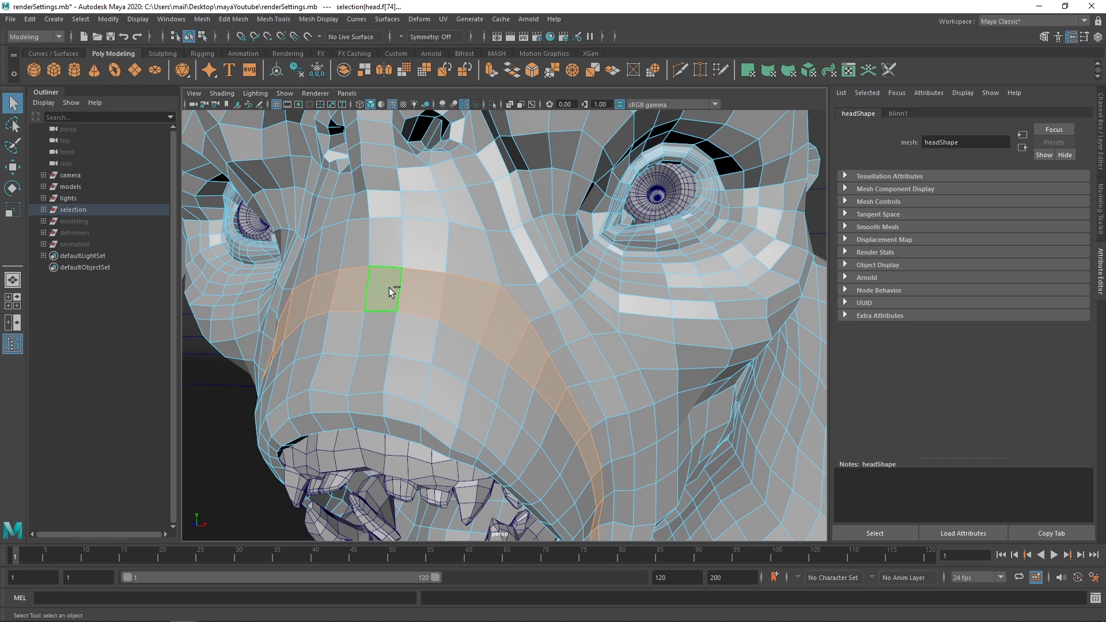
Switch the head to edge mode and select several edge loops across and down the nose
right_click_drag(415, 302, 415, 263)
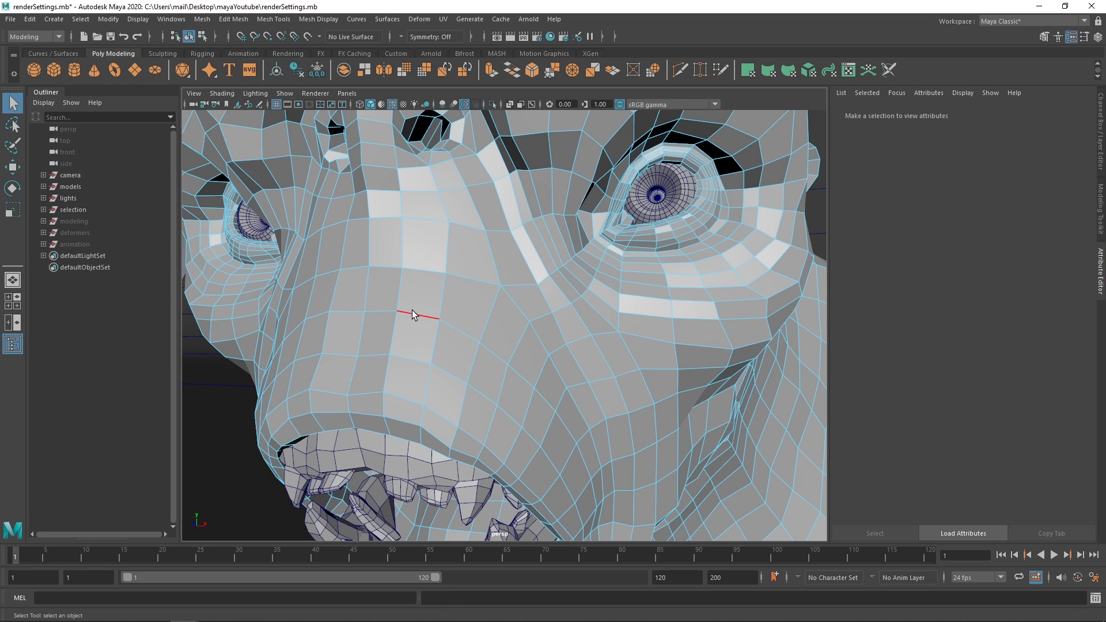
double_click(417, 276)
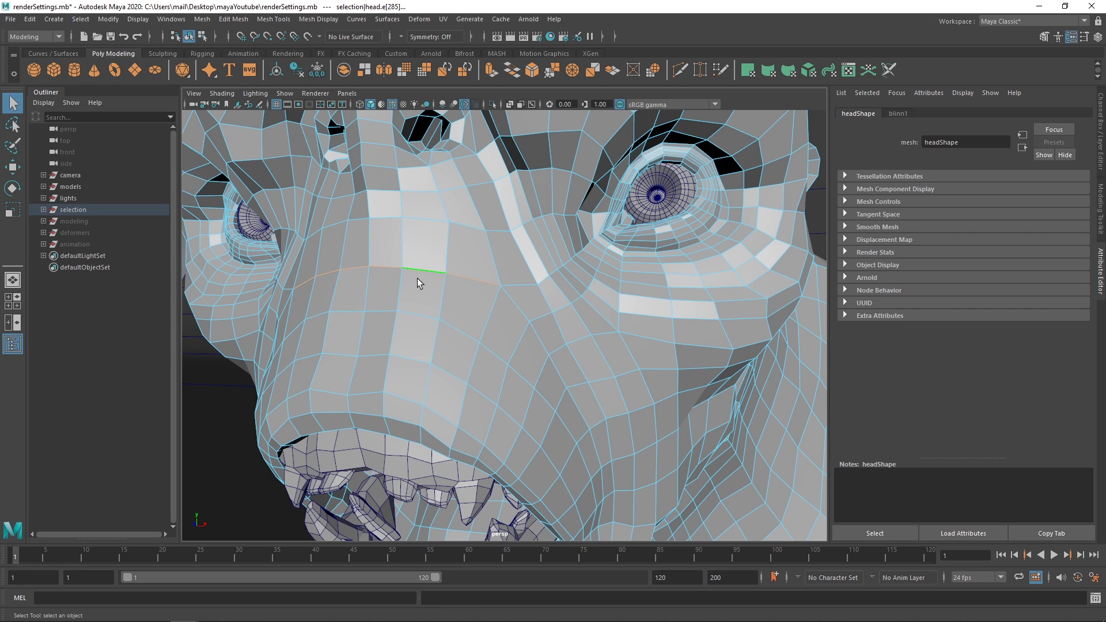
double_click(443, 301)
double_click(401, 294, "shift")
double_click(350, 299, "shift")
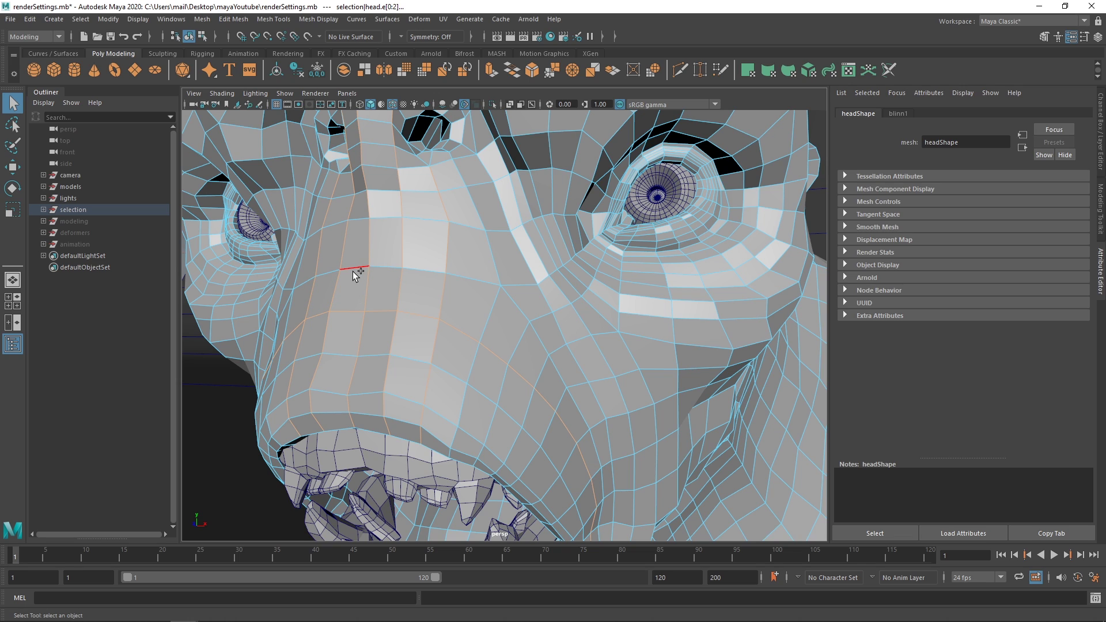
Remove individual edges from the selection, and select a partial edge loop between two edges across the nose
left_click(397, 330, "ctrl")
left_click(358, 330, "ctrl")
left_click(483, 279)
double_click(303, 284, "shift")
Switch to face mode and select partial face loops across the nose by picking their start and end faces
right_click_drag(464, 263, 469, 296)
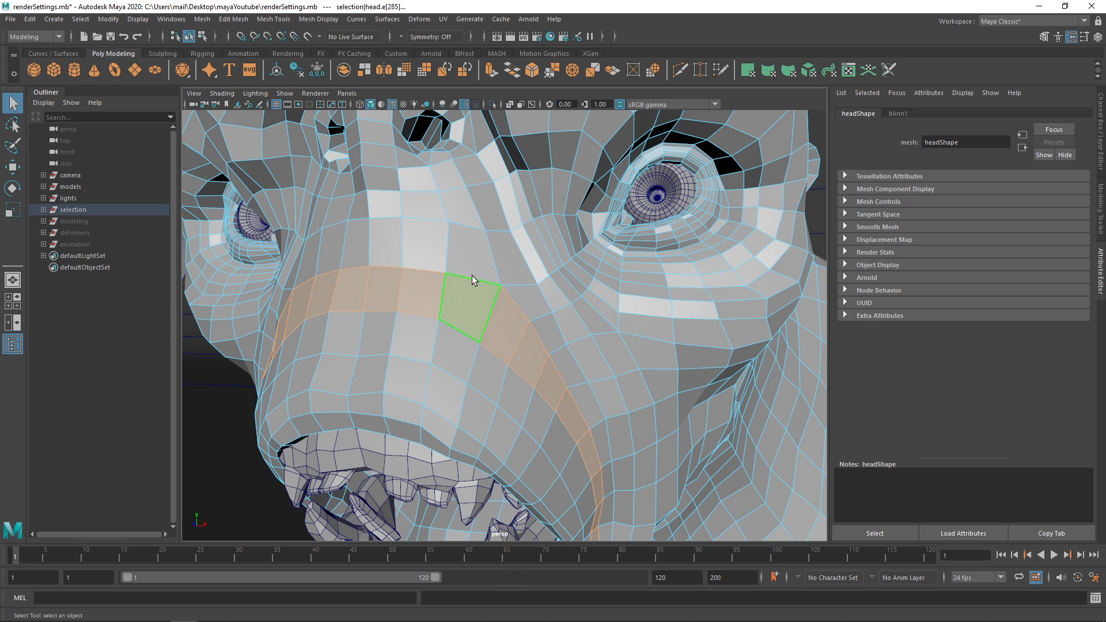
left_click(470, 265)
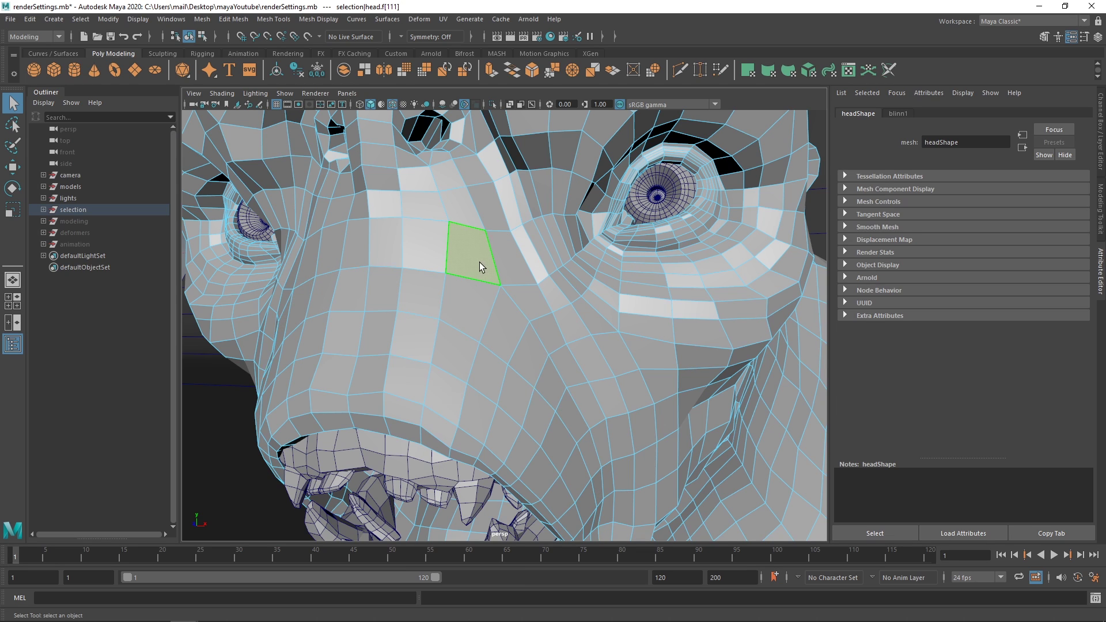
double_click(307, 267, "shift")
left_click(466, 296)
double_click(298, 307, "shift")
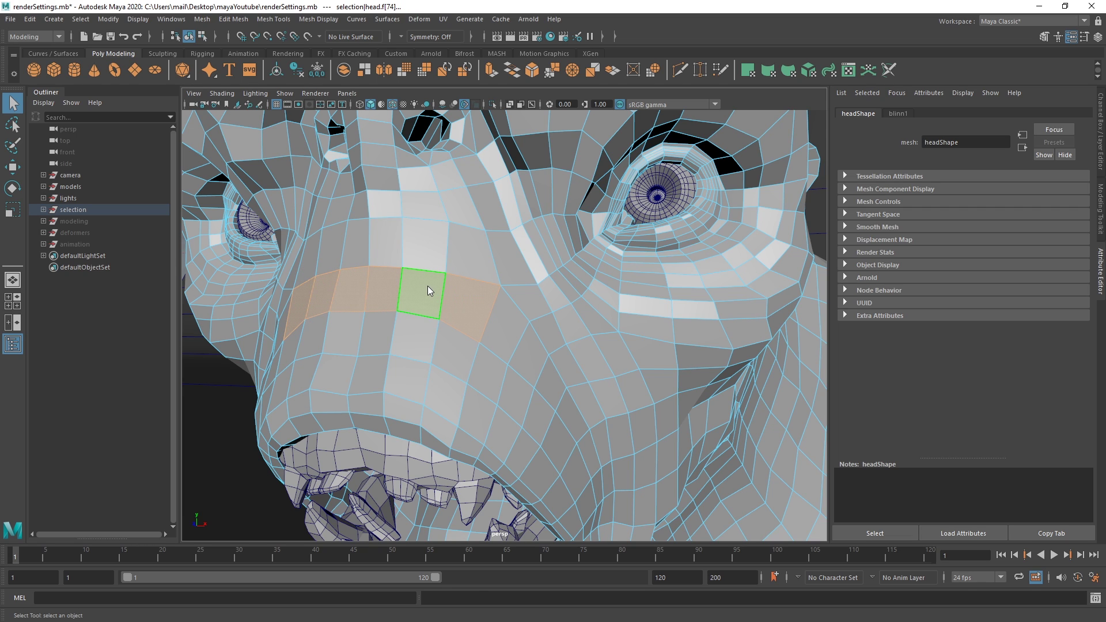
Return the head to Object Mode and practise deselecting and reselecting it, leaving it deselected
right_click(427, 288)
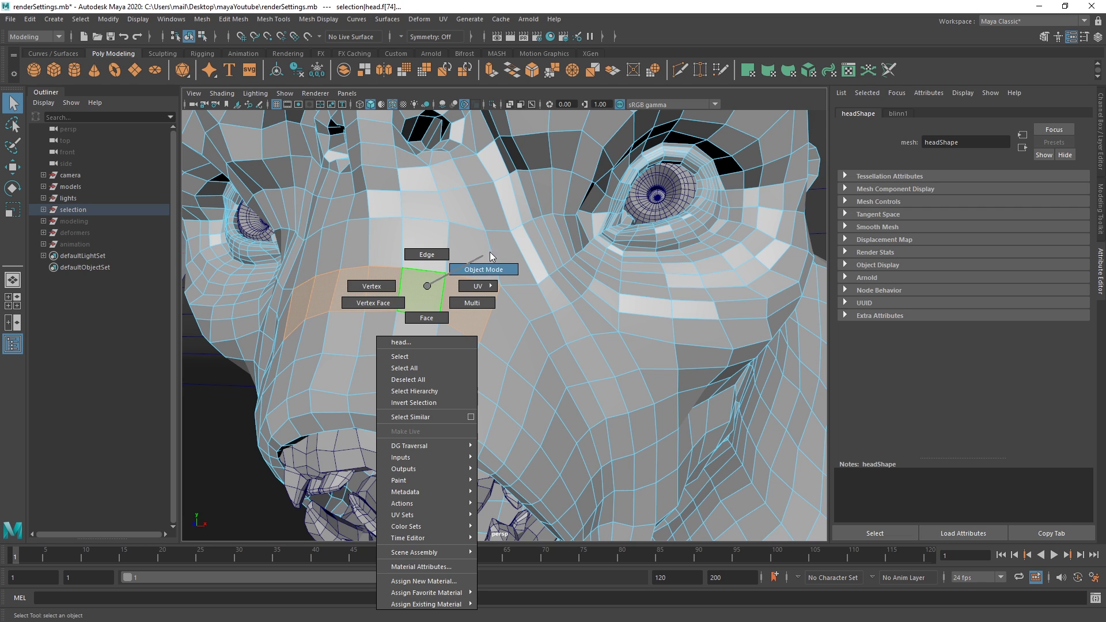
left_click(483, 269)
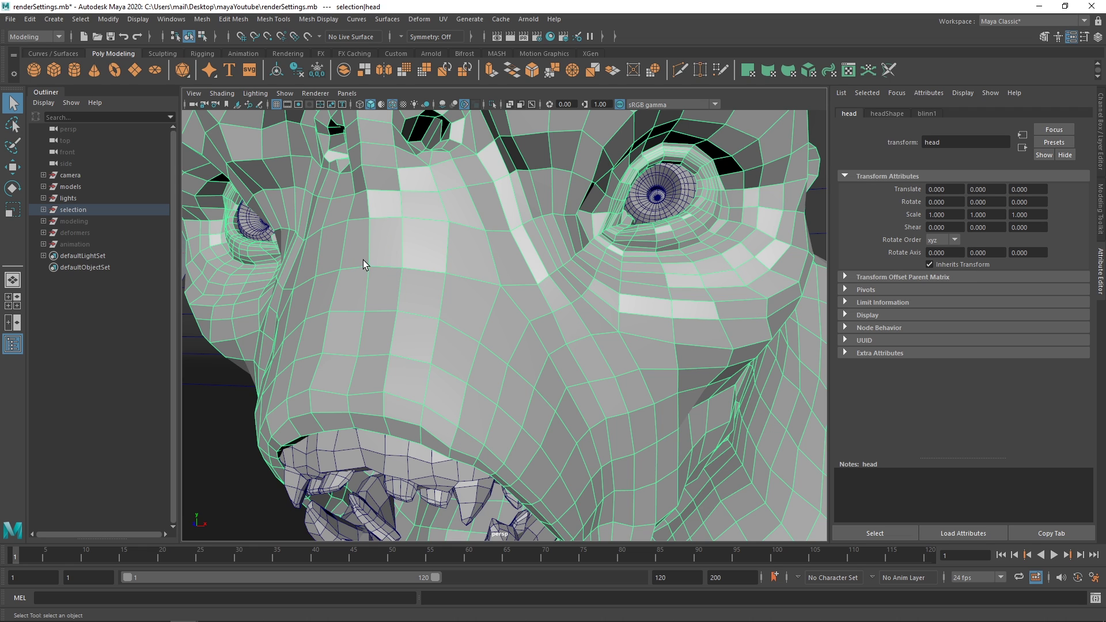
left_click(271, 348, "ctrl")
key("ctrl+z")
left_click(333, 333, "ctrl")
left_click(355, 314)
scroll(356, 316, "up", 6)
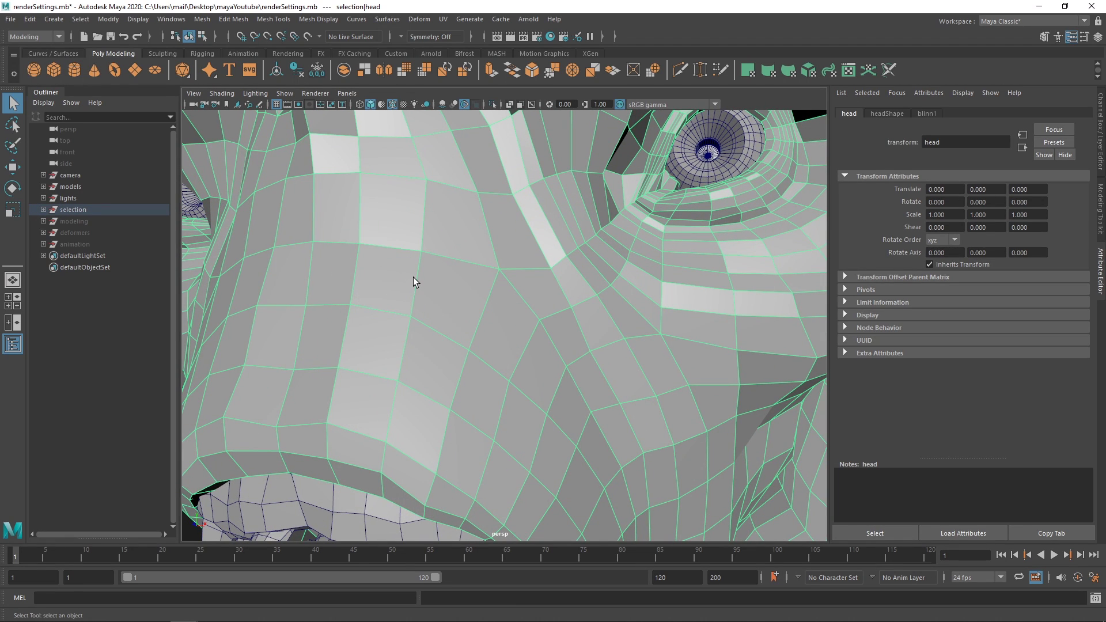
left_click(413, 277, "ctrl")
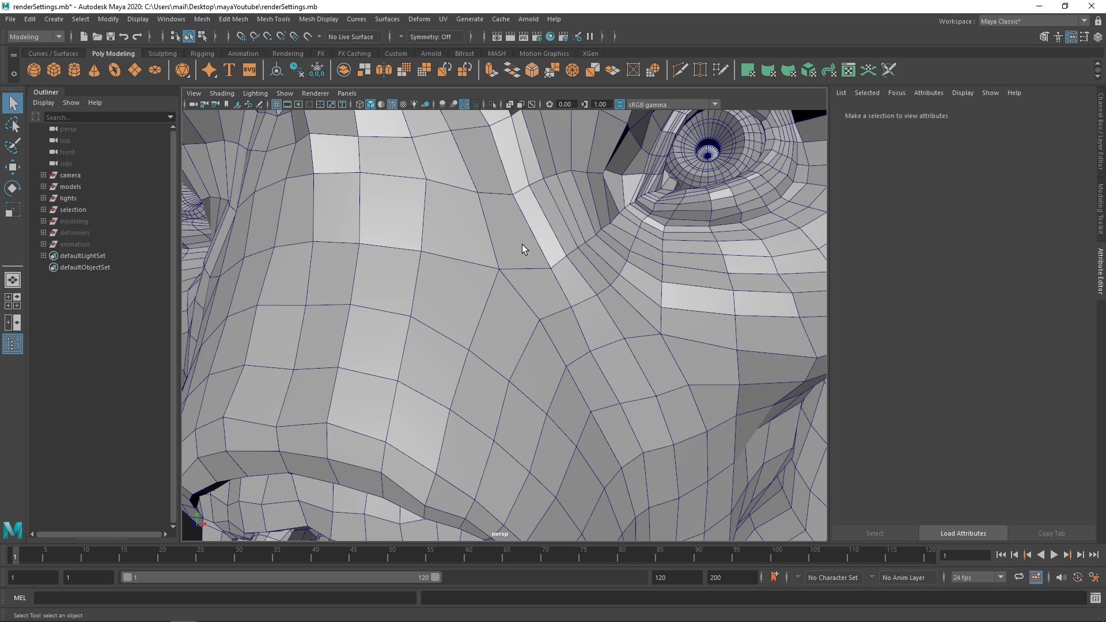
Practise selecting the head, eye and mouth meshes and removing them from the selection, leaving nothing selected
left_click(627, 188)
left_click(659, 167, "ctrl")
left_click(691, 168)
left_click(617, 209)
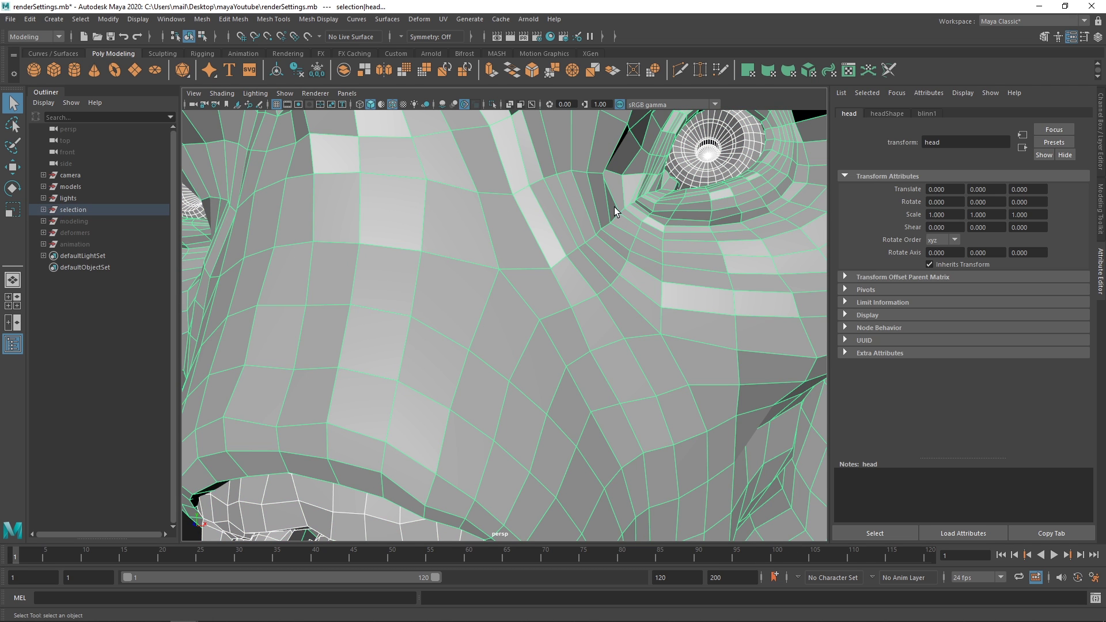
left_click(614, 206, "ctrl")
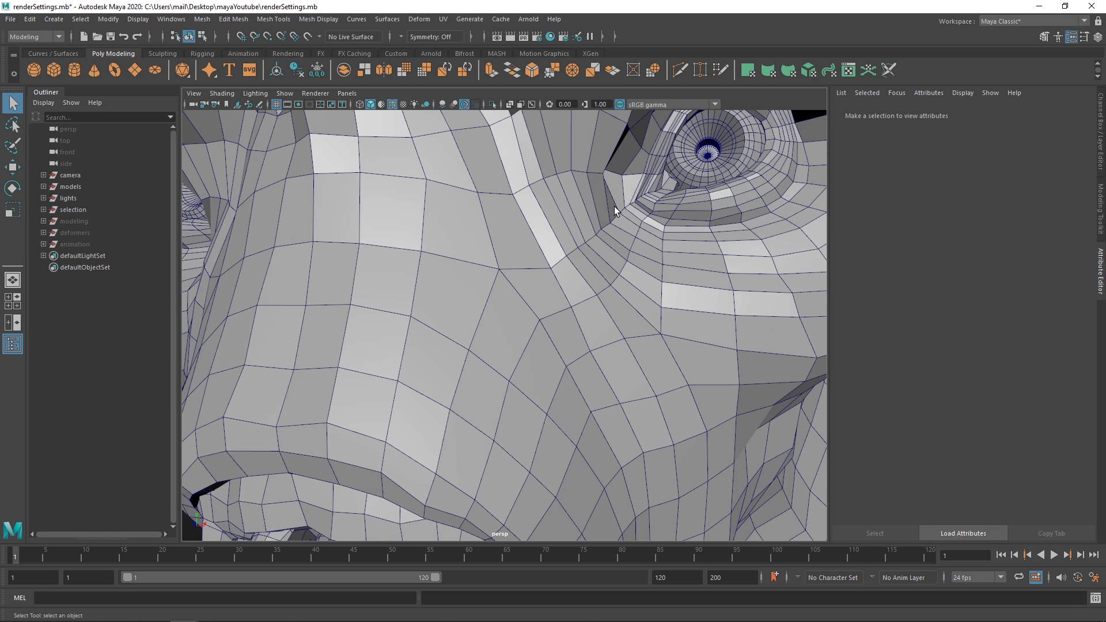
Select the head, switch it to face mode and select a single face on the nose
left_click(402, 284)
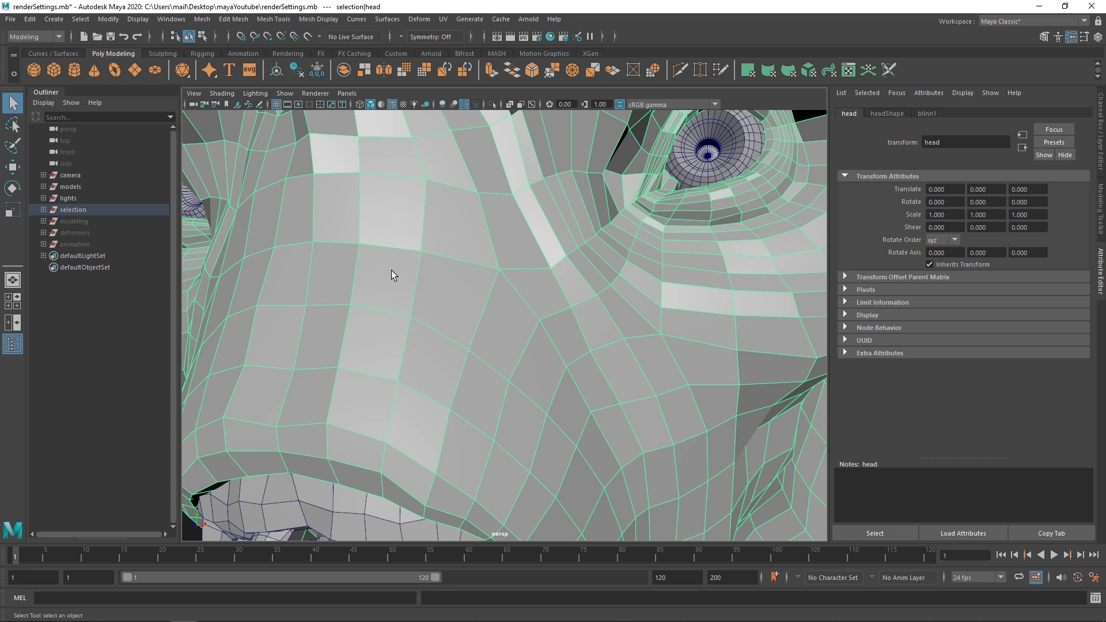
right_click_drag(392, 258, 387, 292)
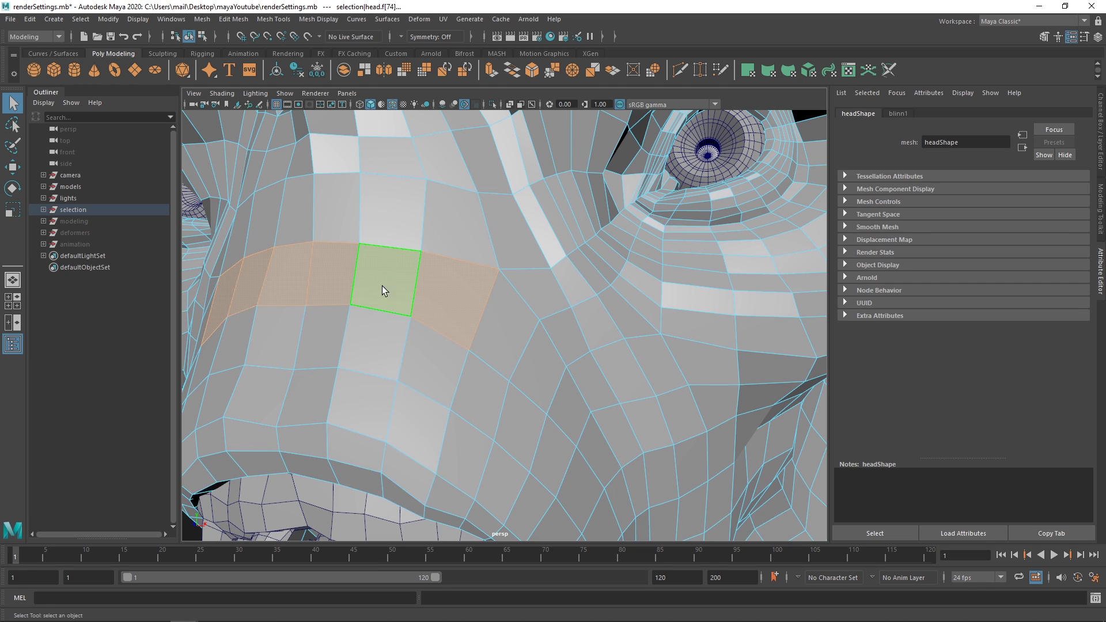
left_click(382, 285)
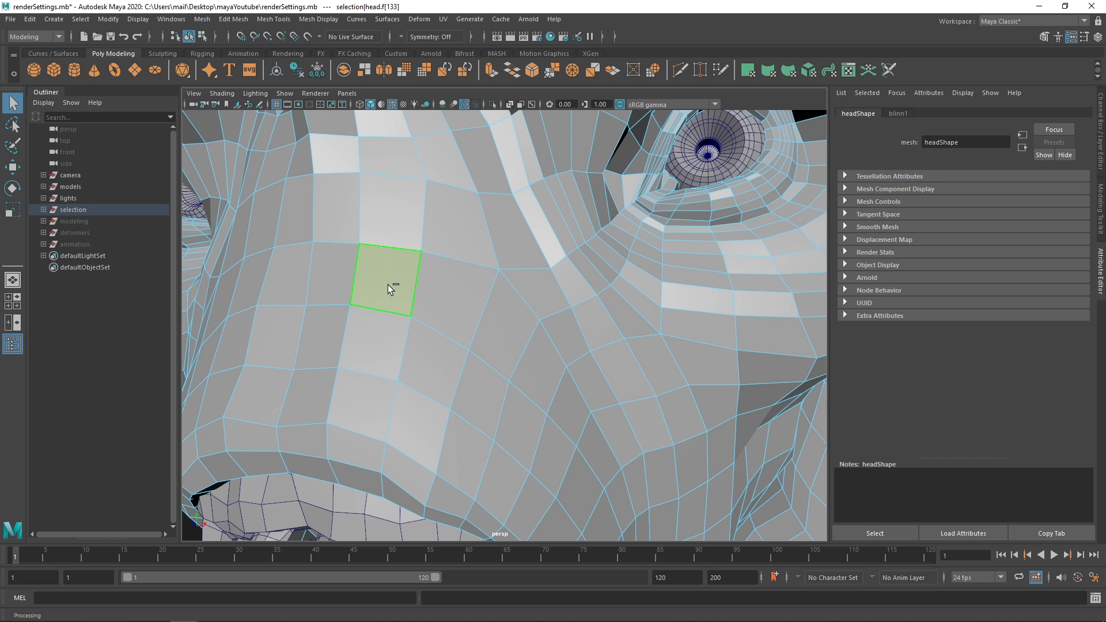
Grow the face selection from the single nose face, repeating the last command until it extends over the nose onto the cheek
right_click_drag(388, 285, 461, 250, "ctrl")
scroll(410, 279, "down", 5)
key("g")
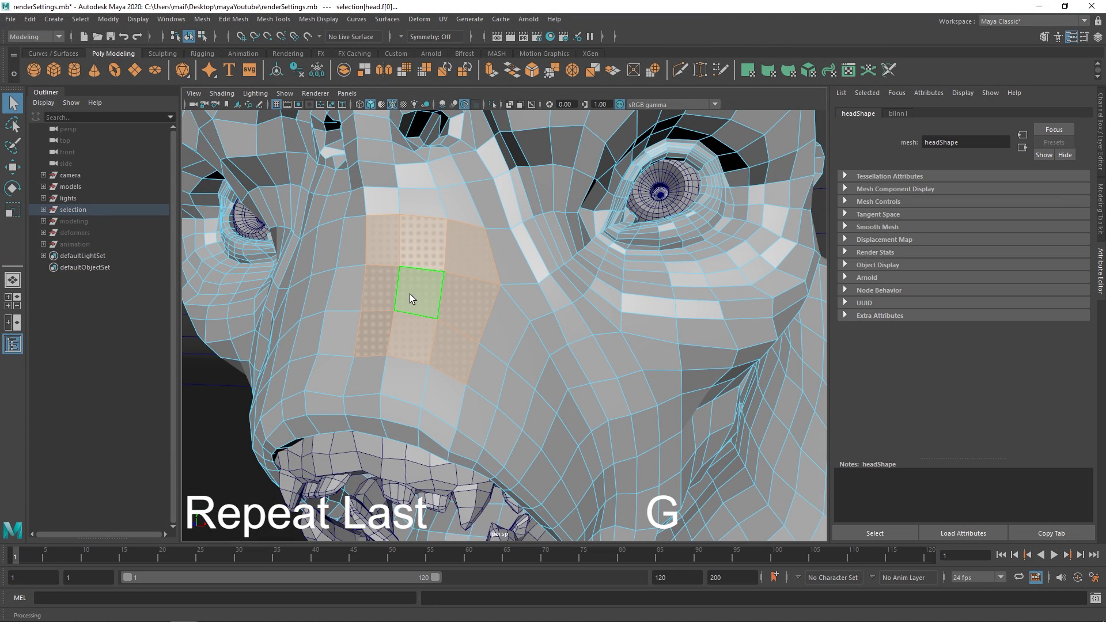
key("g")
key("g")
key("g")
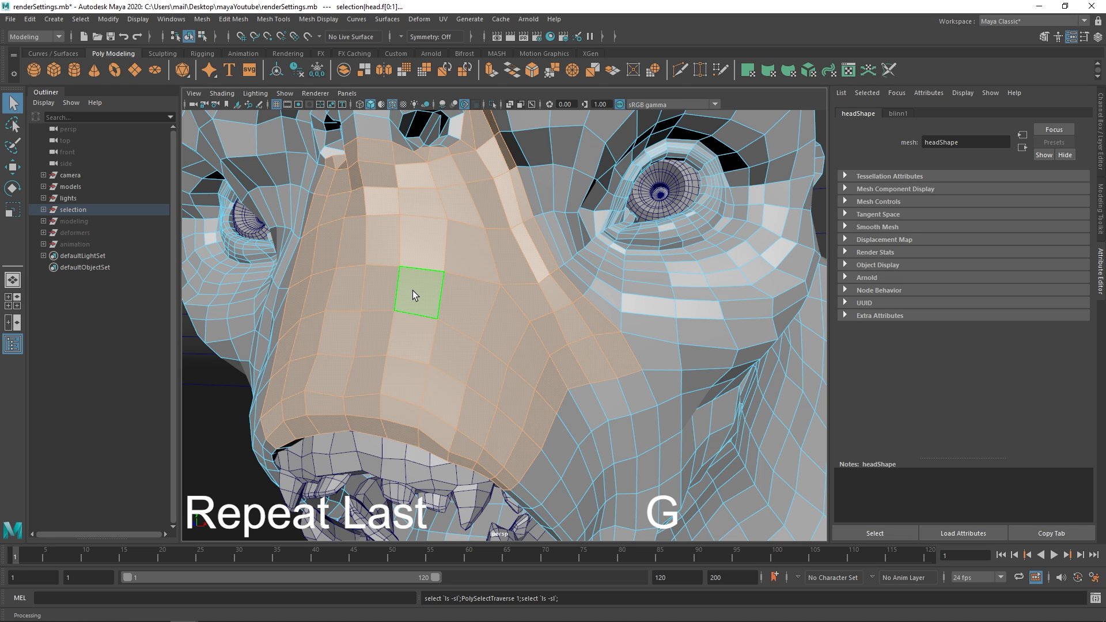
key("g")
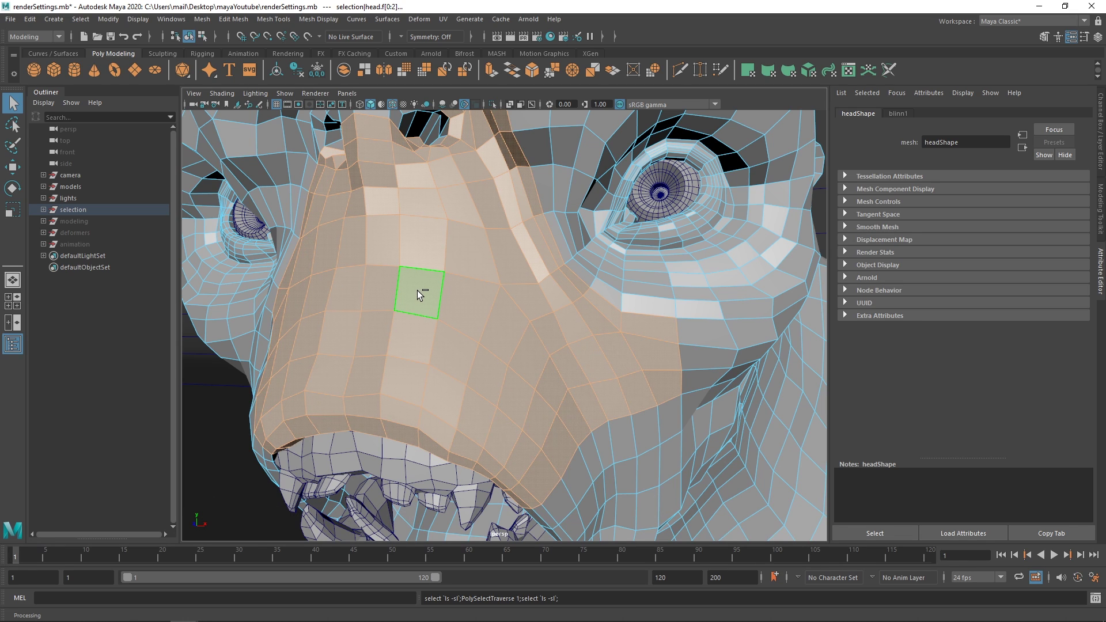
Shrink the face selection on the nose step by step back to the single starting face
right_click(419, 293, "shift")
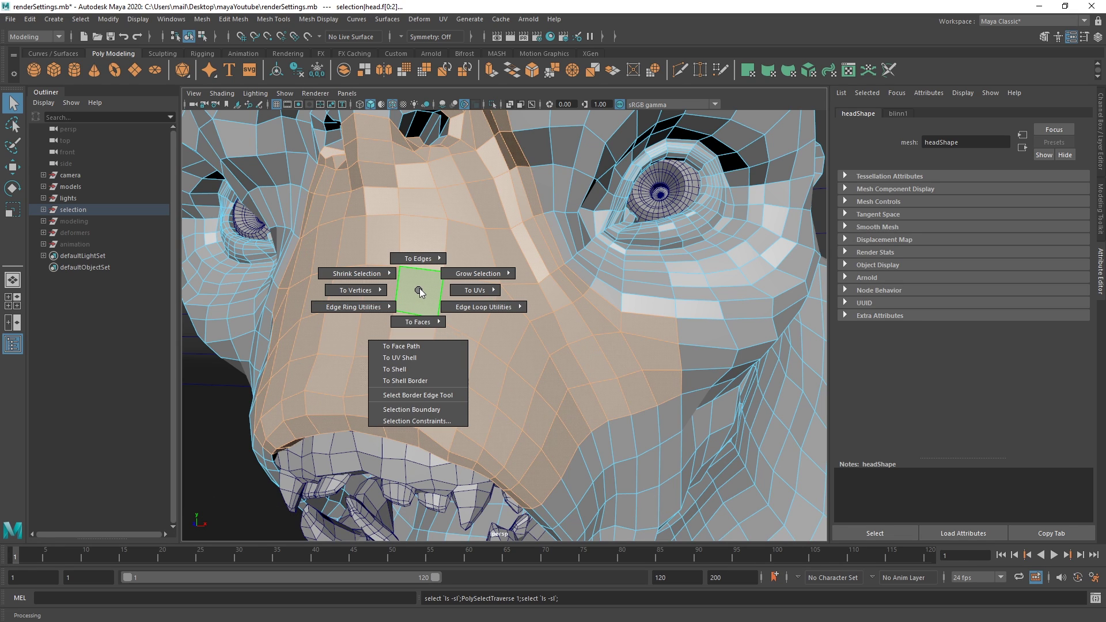
right_click_drag(419, 288, 320, 244, "shift")
key("shift+comma")
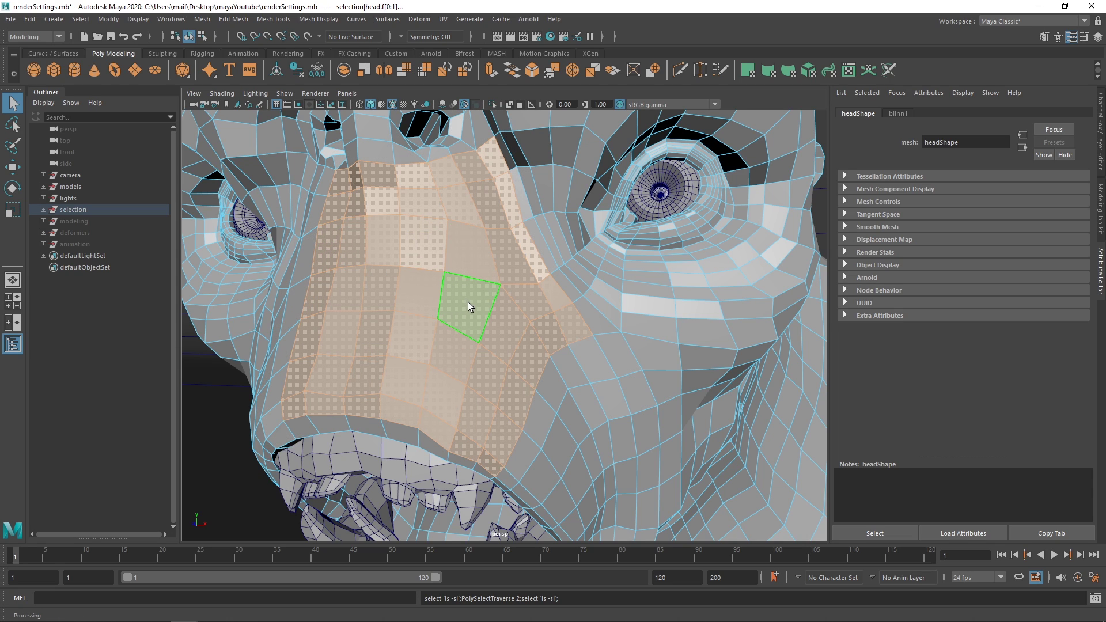
key("shift+comma")
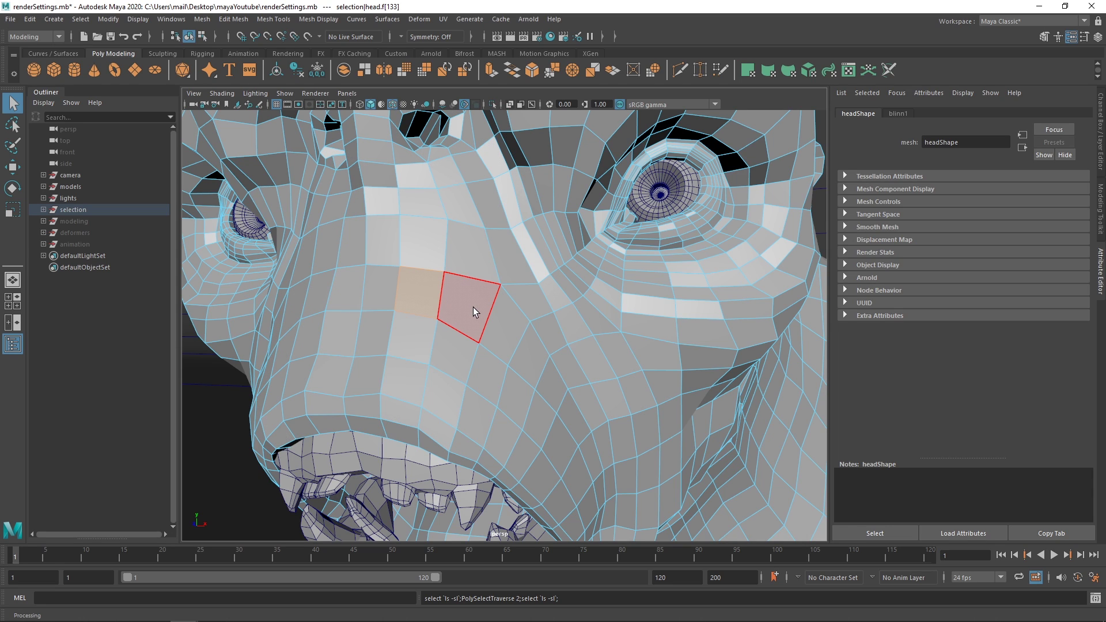
Alternately grow and shrink the face selection around the nose face, leaving it grown by several rings
key("shift+period")
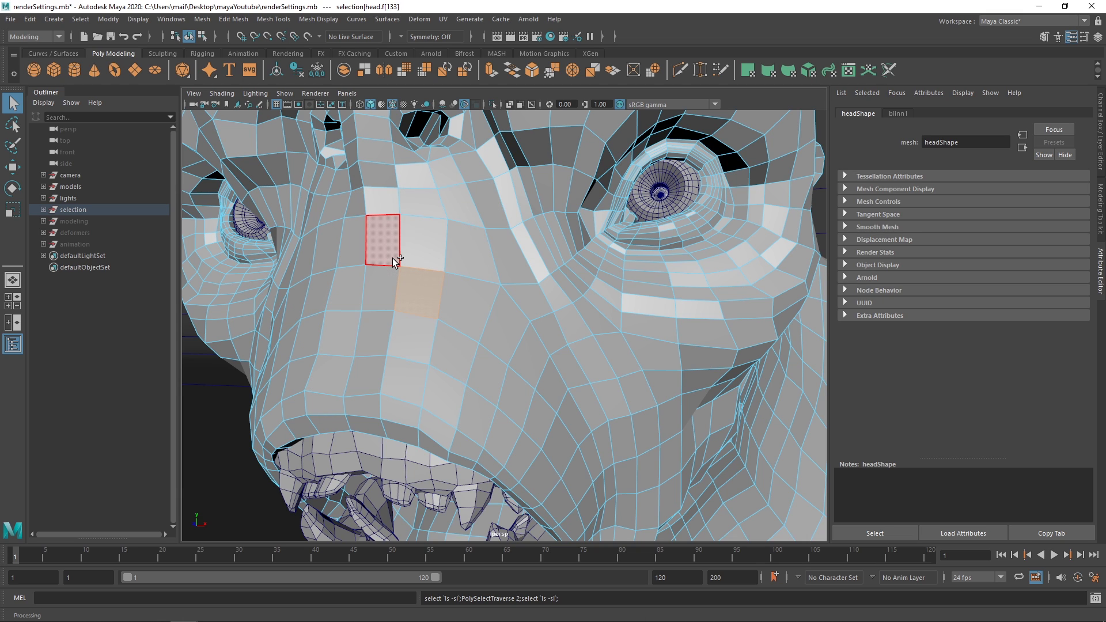
key("shift+period")
key("shift+comma")
key("shift+period")
key("shift+comma")
key("shift+period")
key("shift+comma")
key("shift+period")
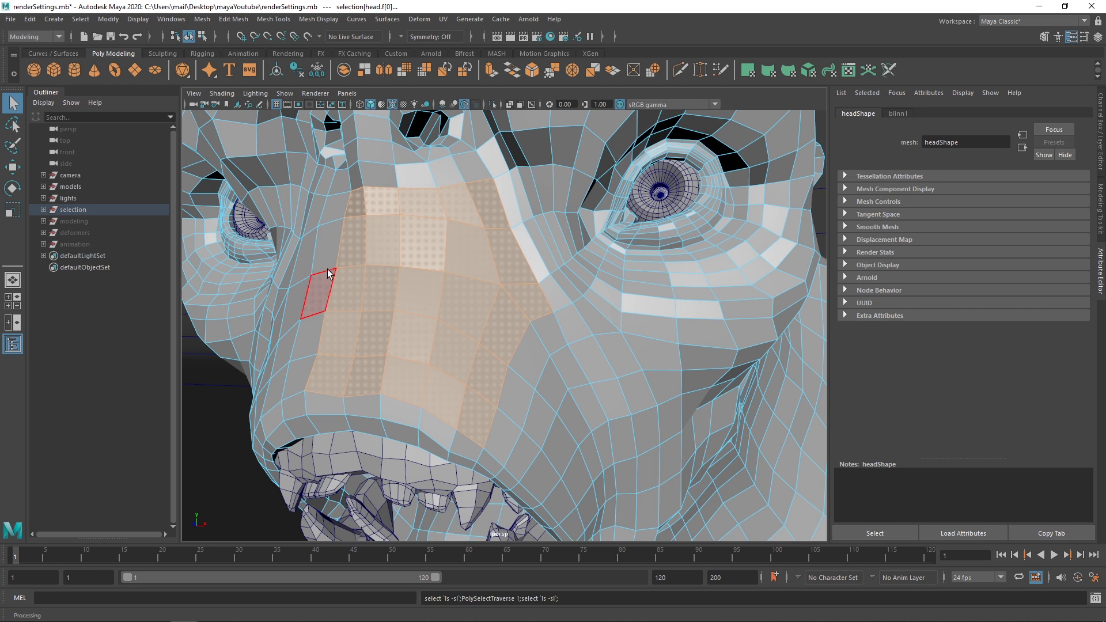
Use Shrink Selection to reduce the grown faces to only the central nose face again
right_click_drag(336, 263, 371, 246, "shift")
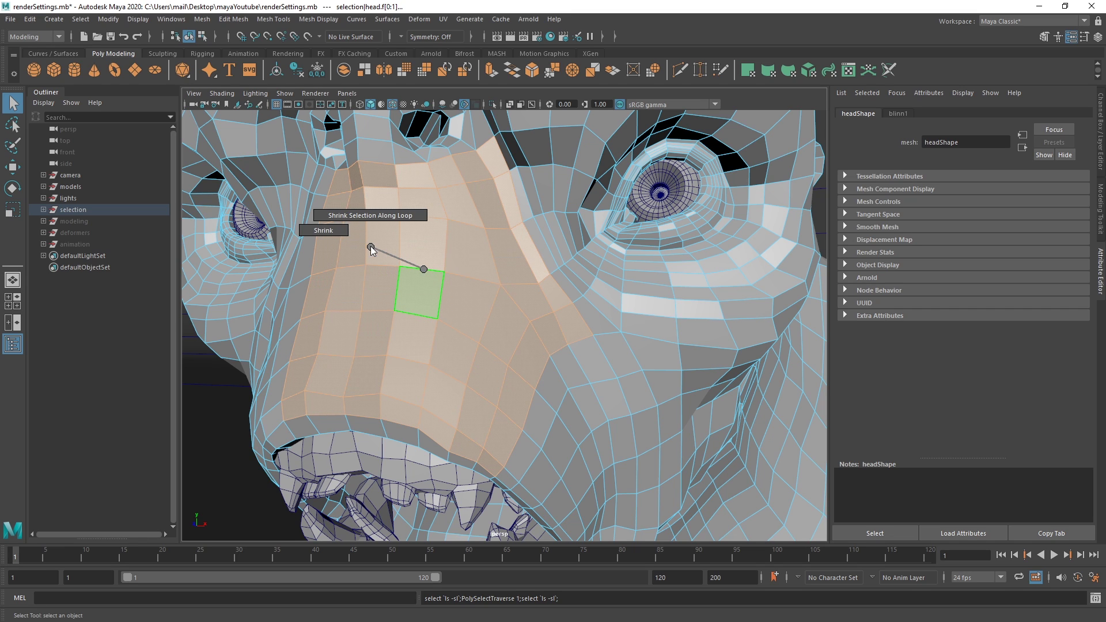
key("shift+comma")
key("shift+comma")
key("shift+comma")
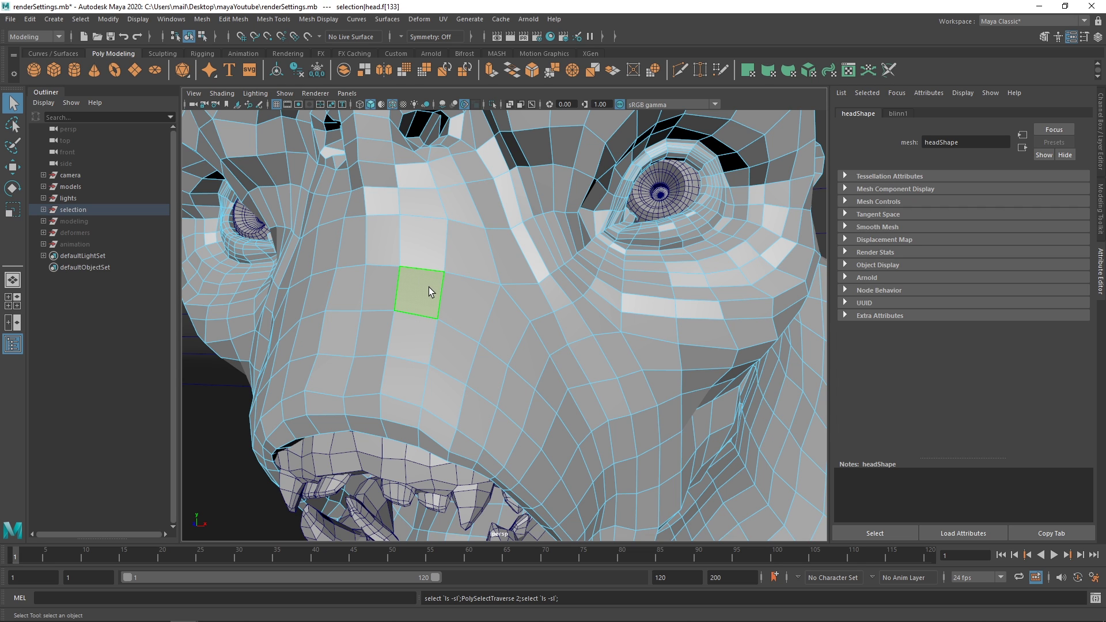
Return the head to Object Mode and toggle its isolation in the viewport several times, leaving the head isolated
right_click_drag(443, 271, 471, 244)
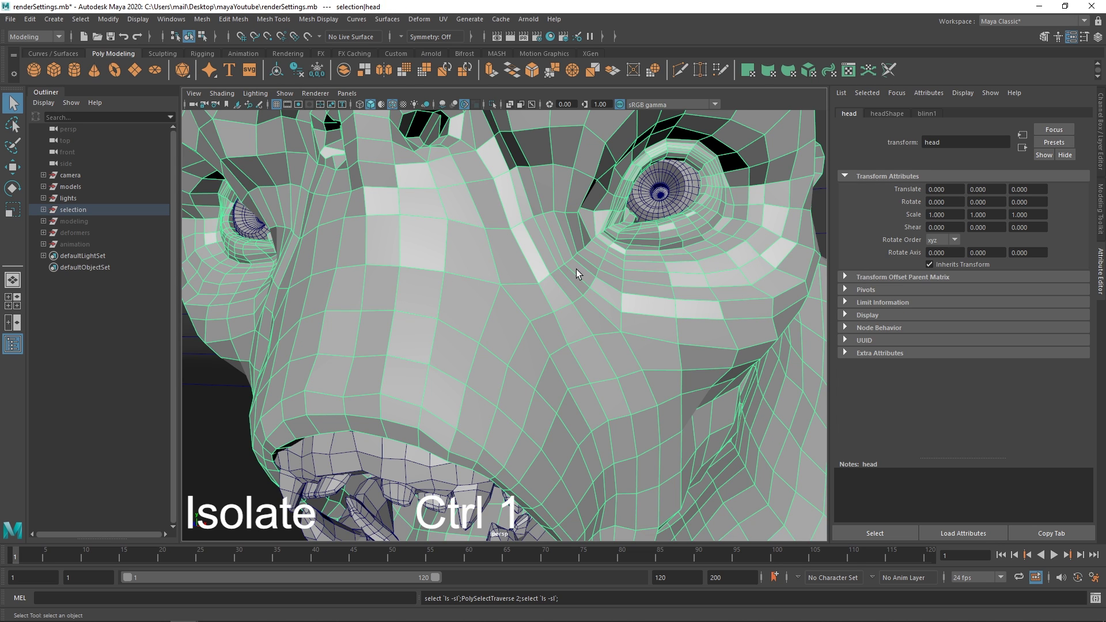
key("ctrl+1")
key("1")
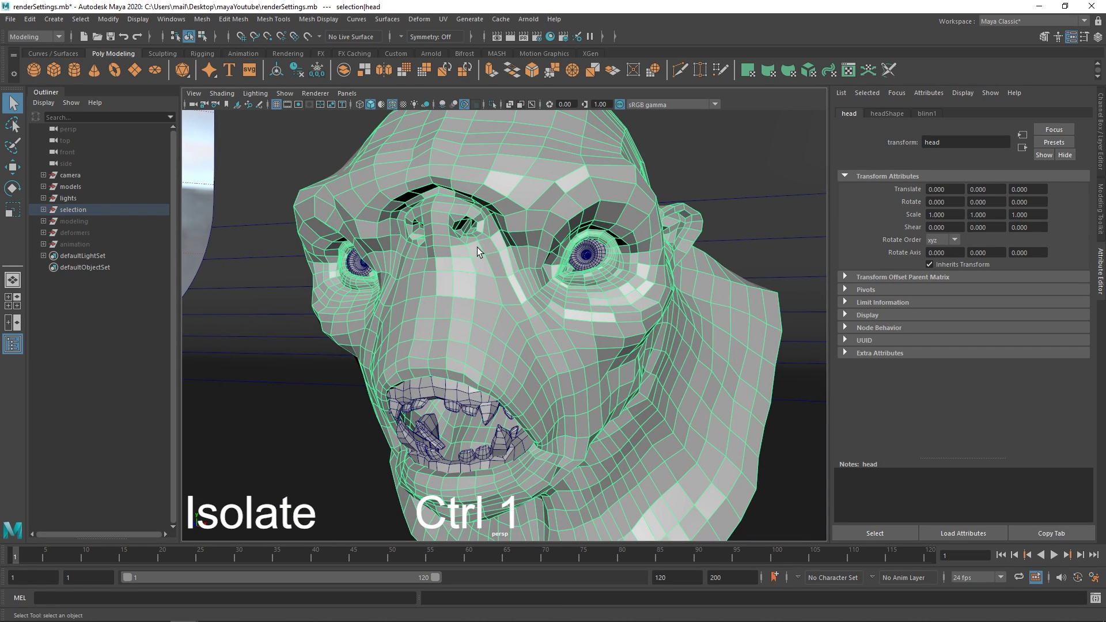
key("ctrl+1")
key("ctrl+1")
left_click(493, 106)
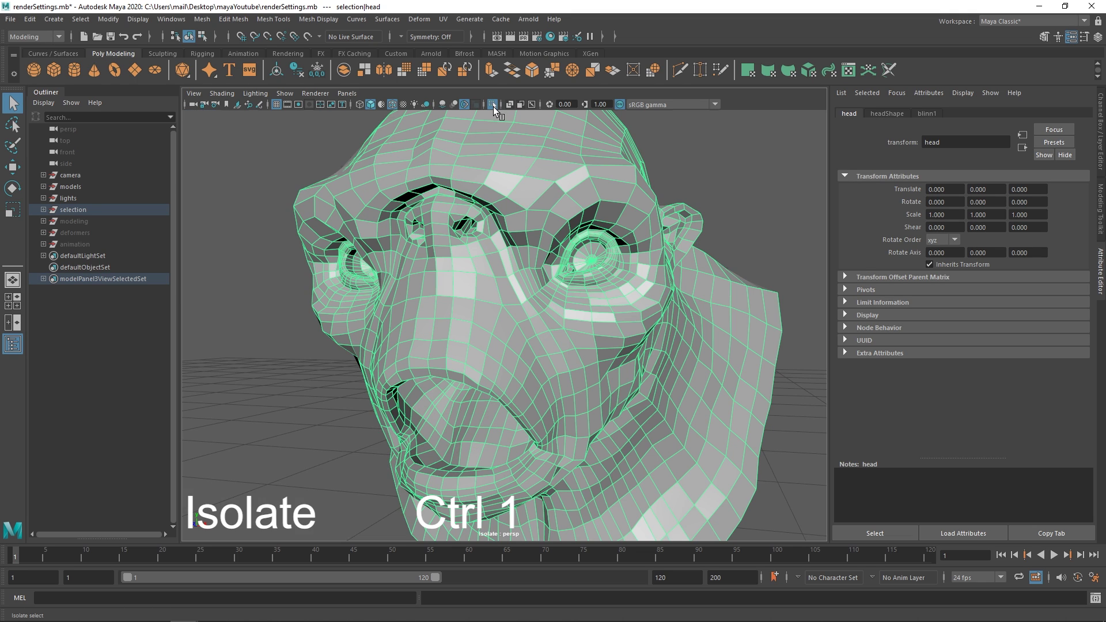
left_click(492, 106)
left_click(493, 106)
key("ctrl+1")
key("ctrl+1")
key("ctrl+1")
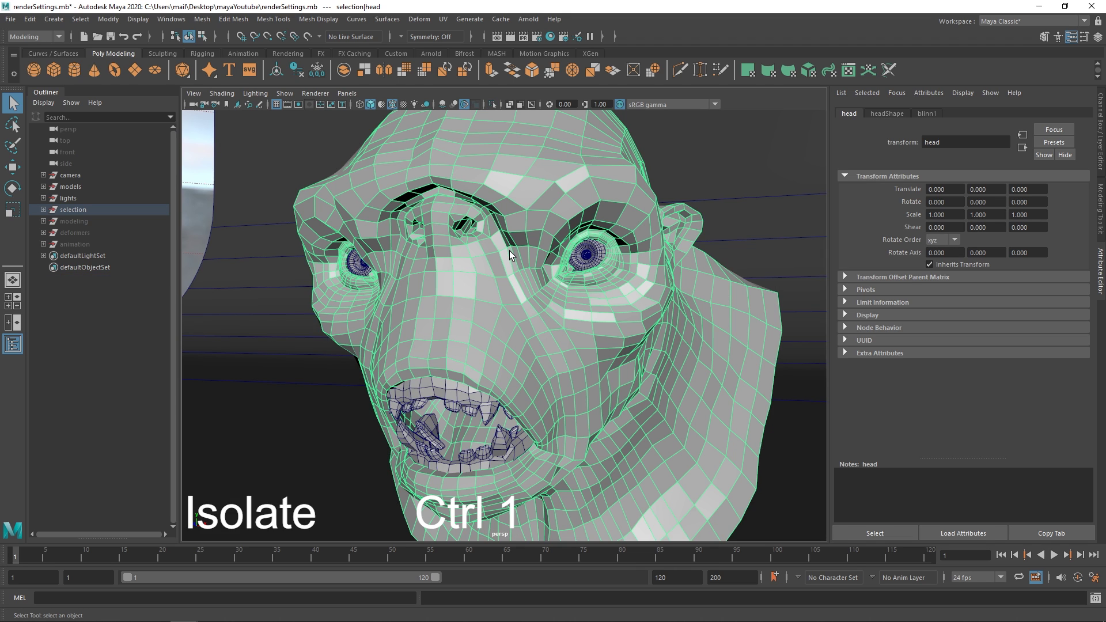
key("ctrl+1")
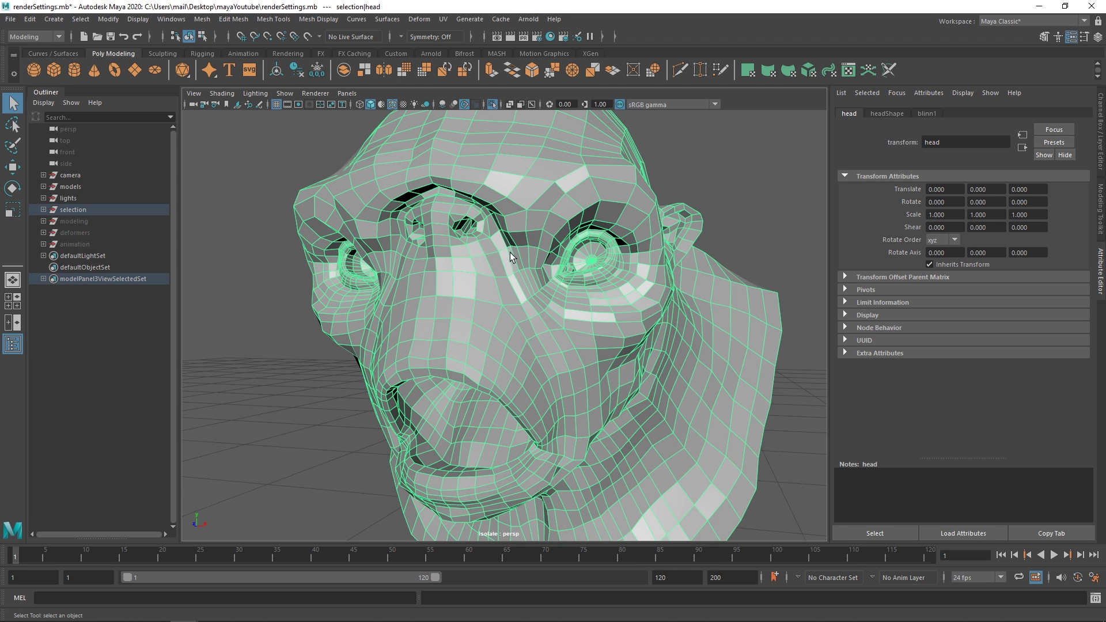
Deselect the isolated head and turn off isolation to bring back the whole scene
left_click_drag(510, 252, 527, 257, "alt")
left_click(229, 268)
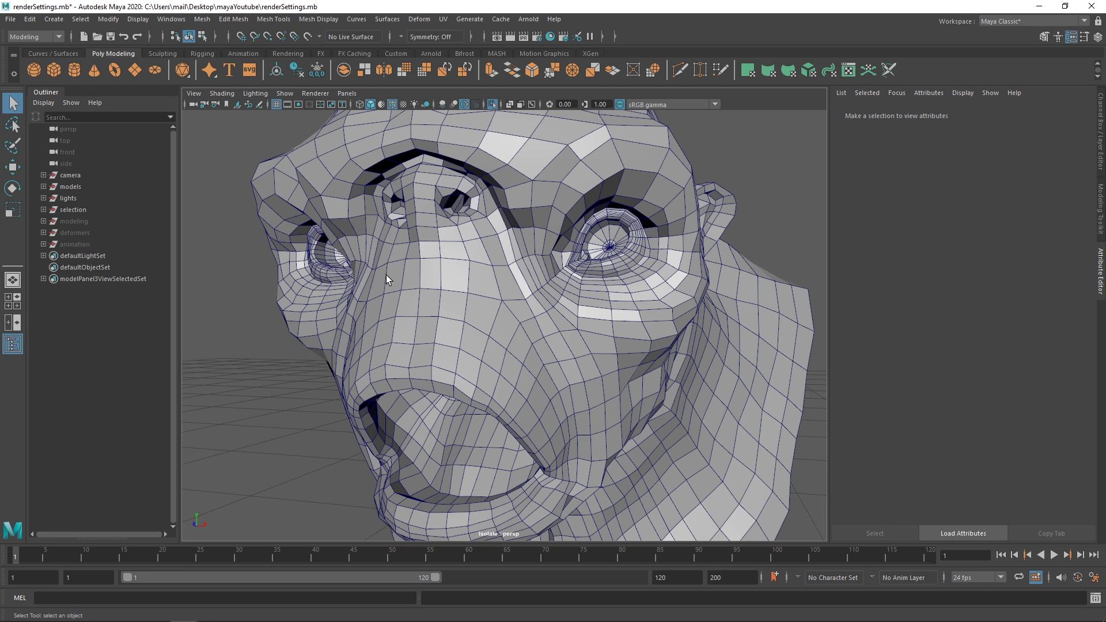
key("ctrl+1")
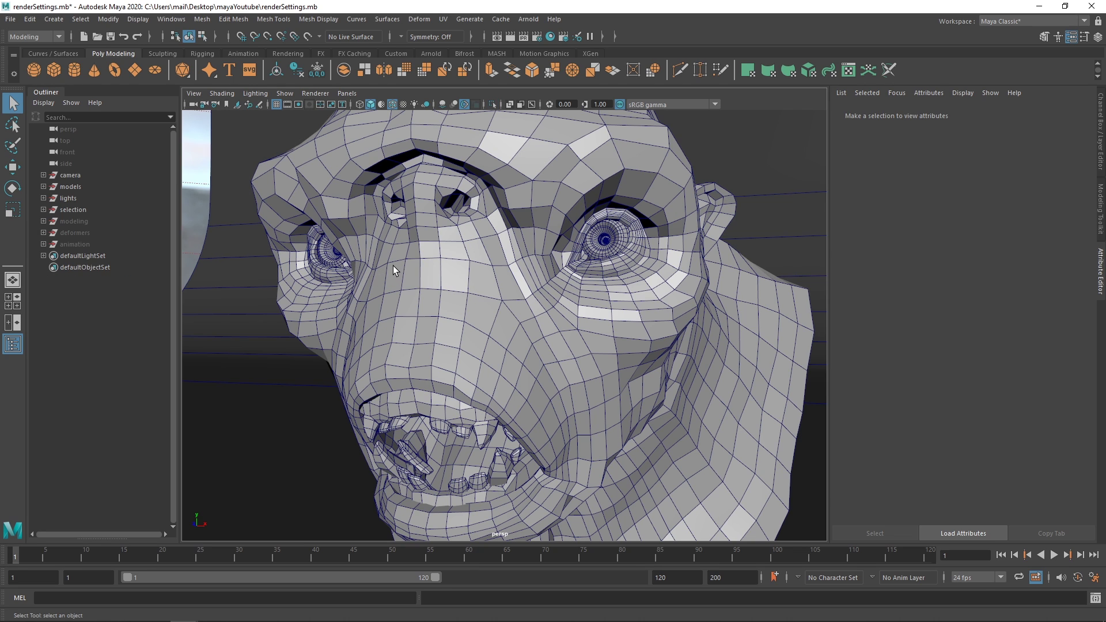
Select the head, hide it, and show the hidden geometry again
left_click(457, 281)
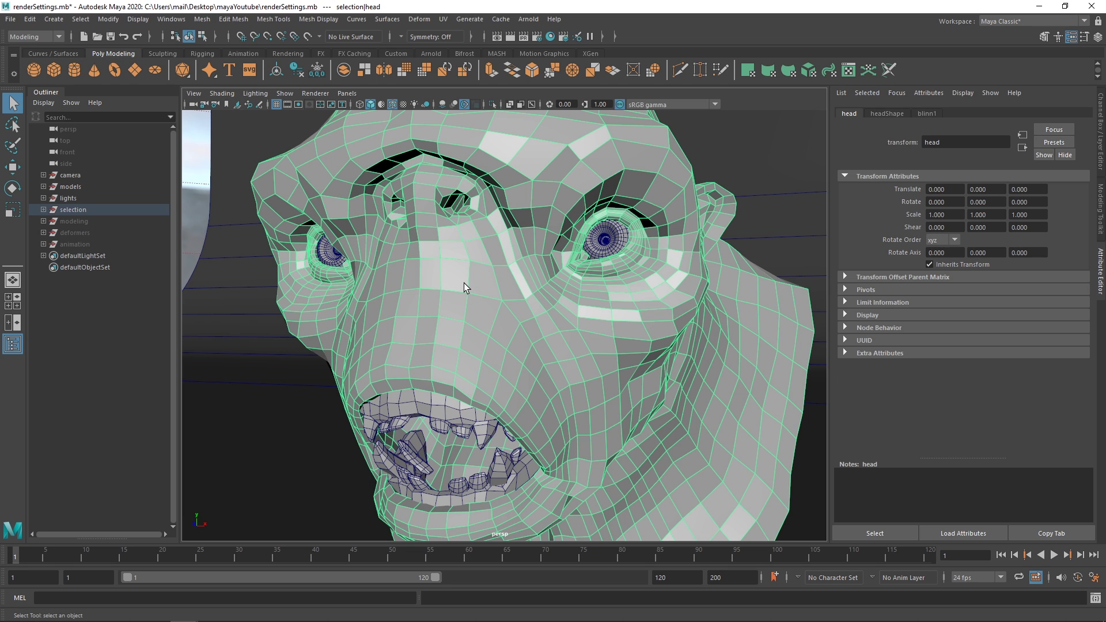
key("ctrl+h")
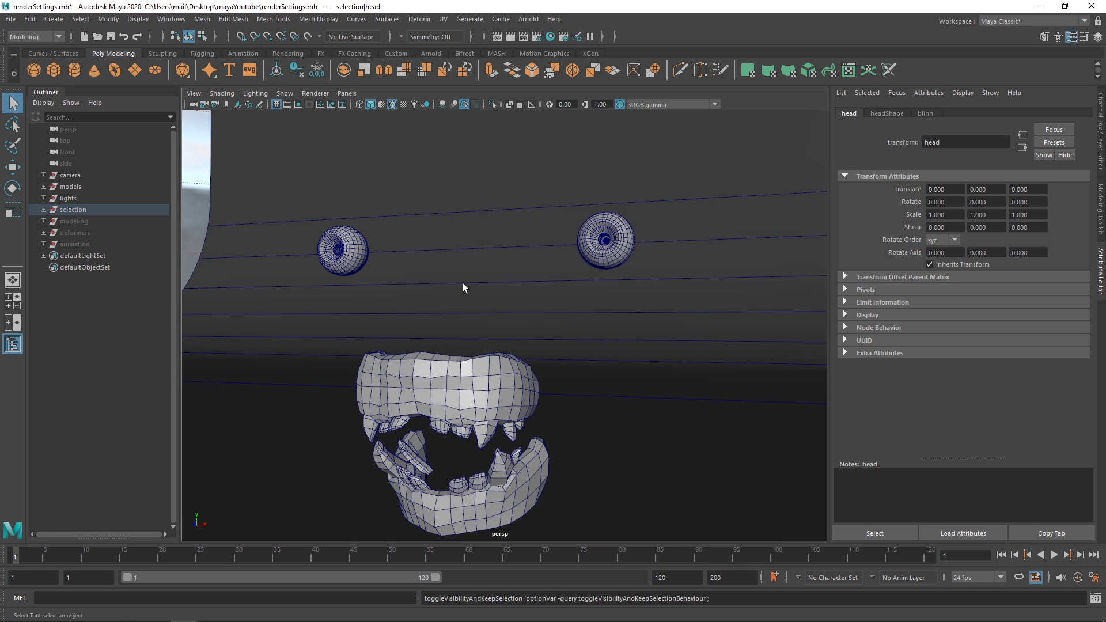
key("shift+h")
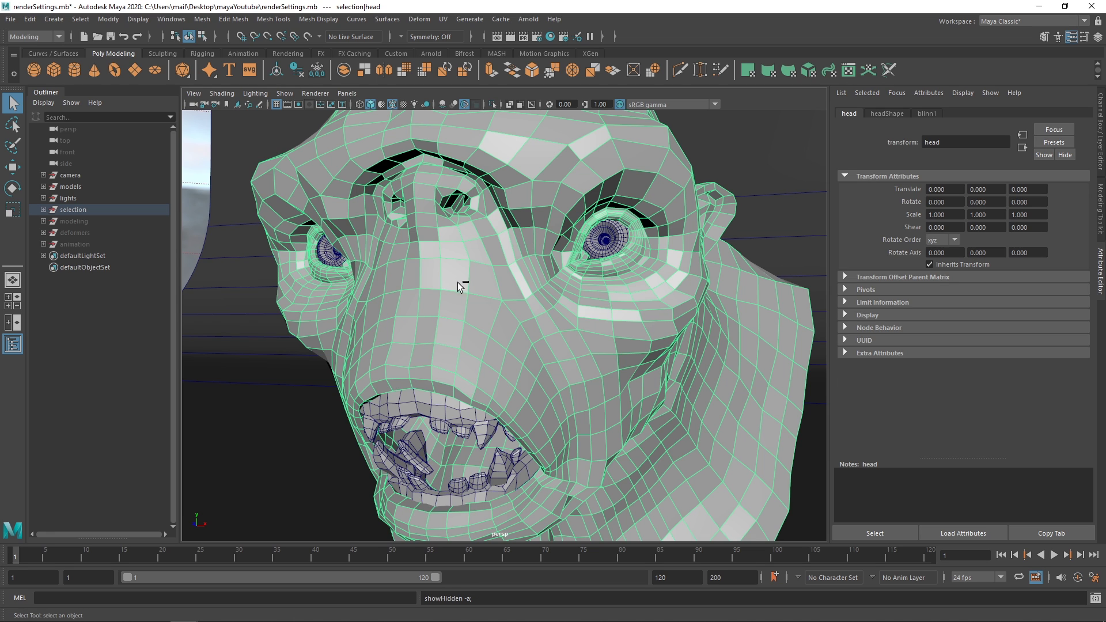
Toggle isolation of the selected head on and off repeatedly, ending with the full scene displayed
key("ctrl+1")
key("ctrl+1")
key("ctrl+1")
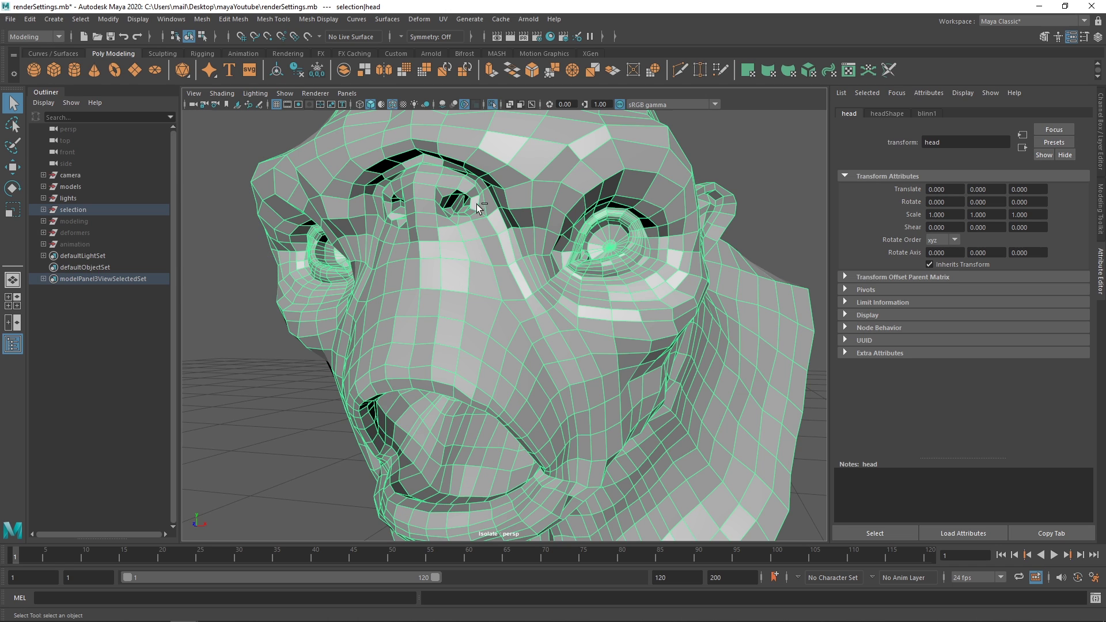
key("ctrl+1")
left_click(488, 105)
left_click(489, 103)
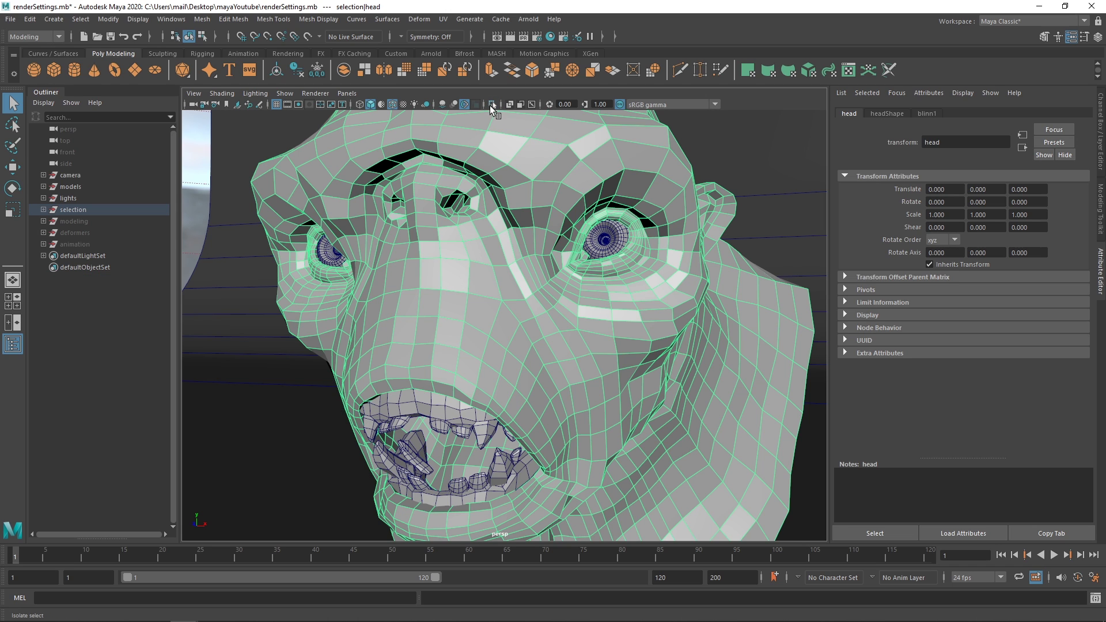
key("ctrl+1")
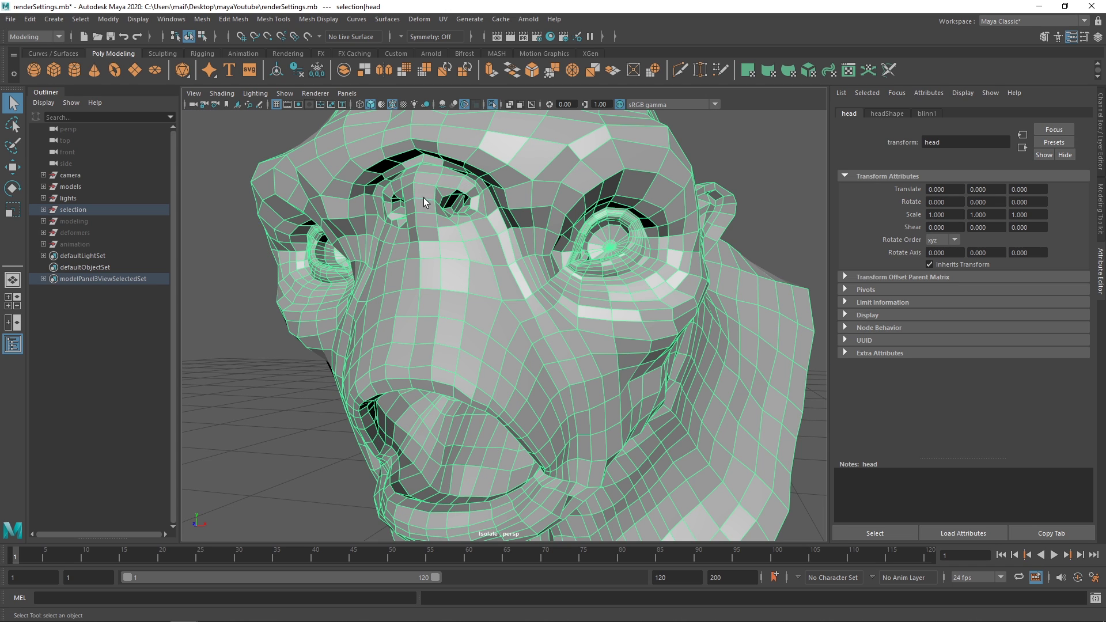
key("ctrl+1")
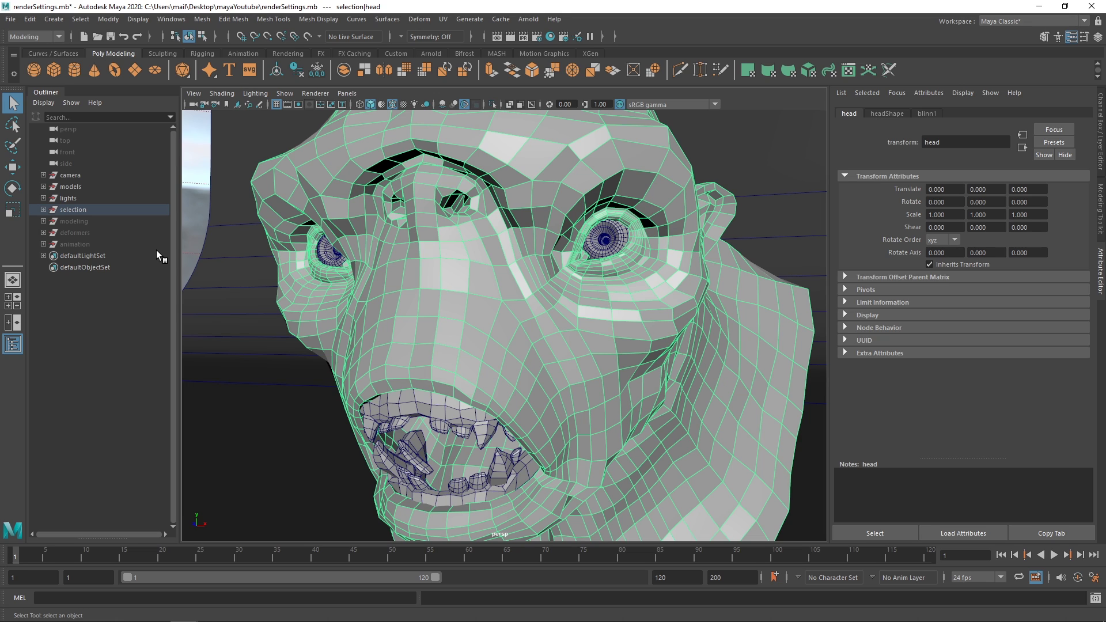
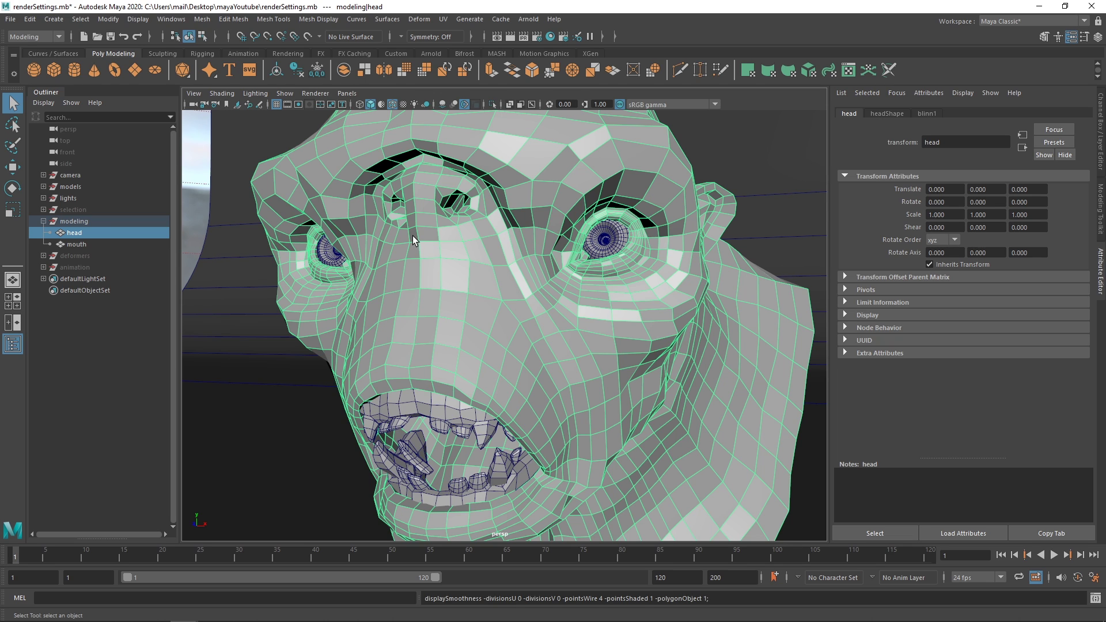
Compare the modeling group's head in polygon, cage and smoothed subdivision display, ending in polygon display
key("3")
key("1")
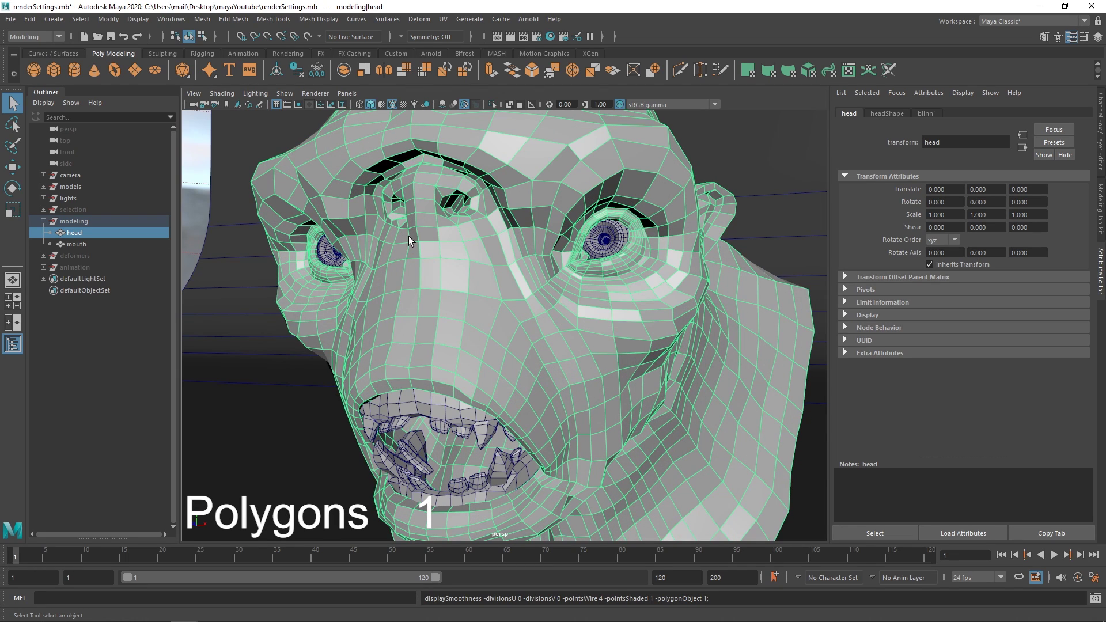
key("2")
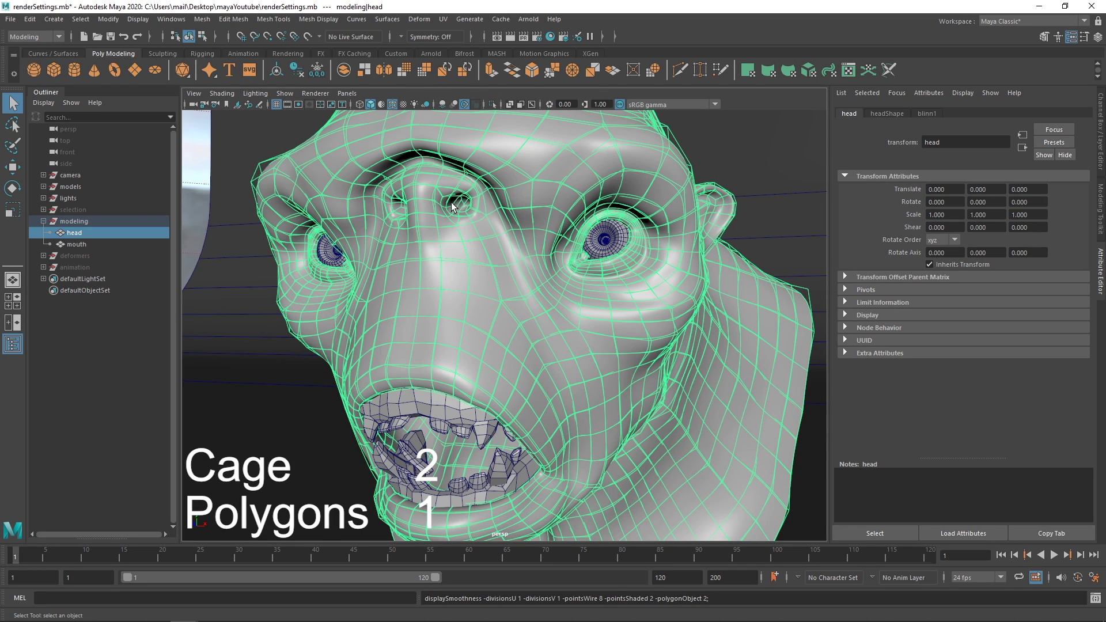
key("3")
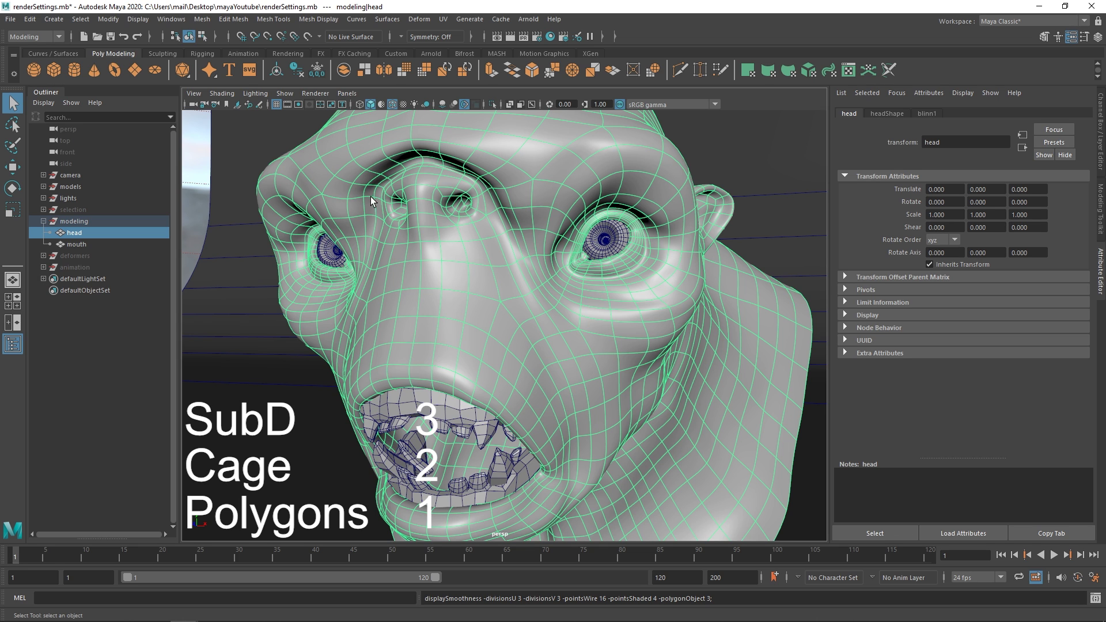
key("1")
key("3")
key("1")
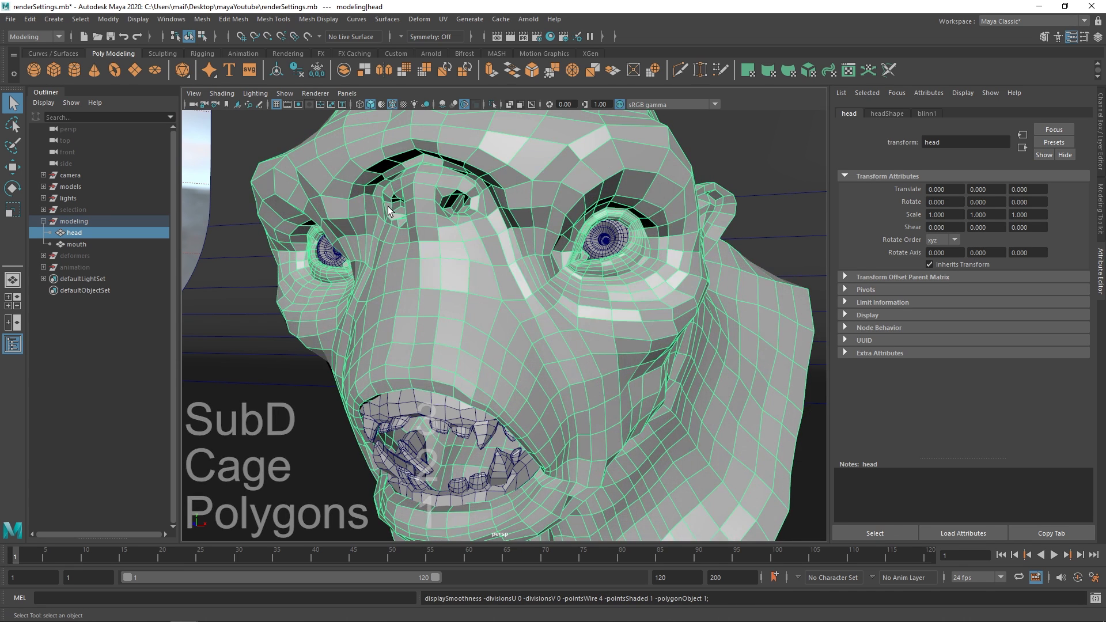
Duplicate the head to a spot about 0.892 units along X from the original, and delete the copy
key("f")
key("w")
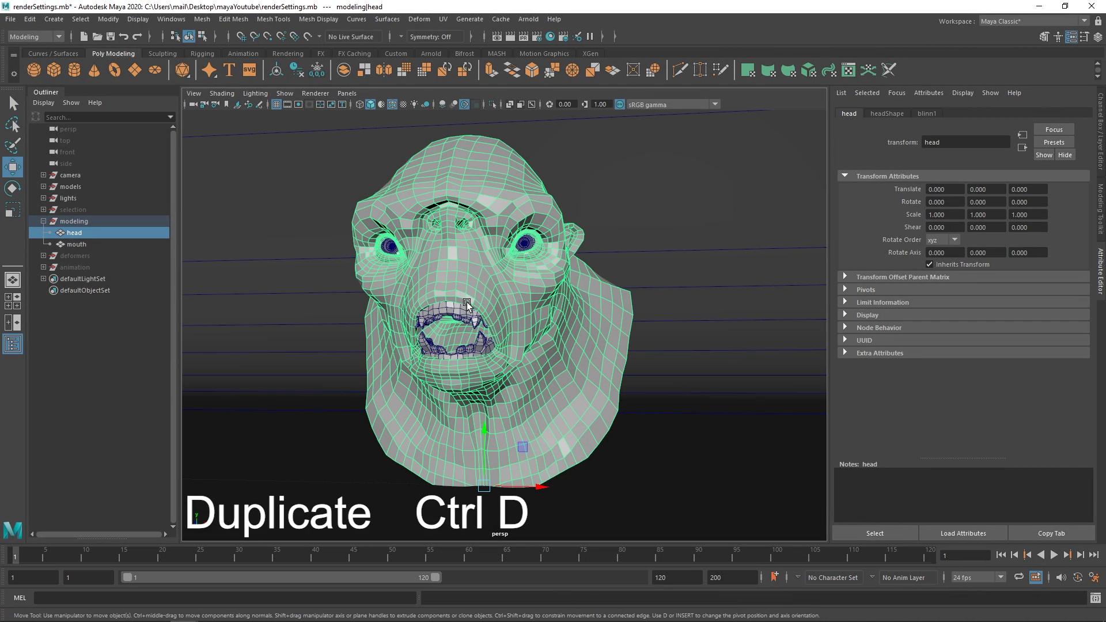
key("ctrl+d")
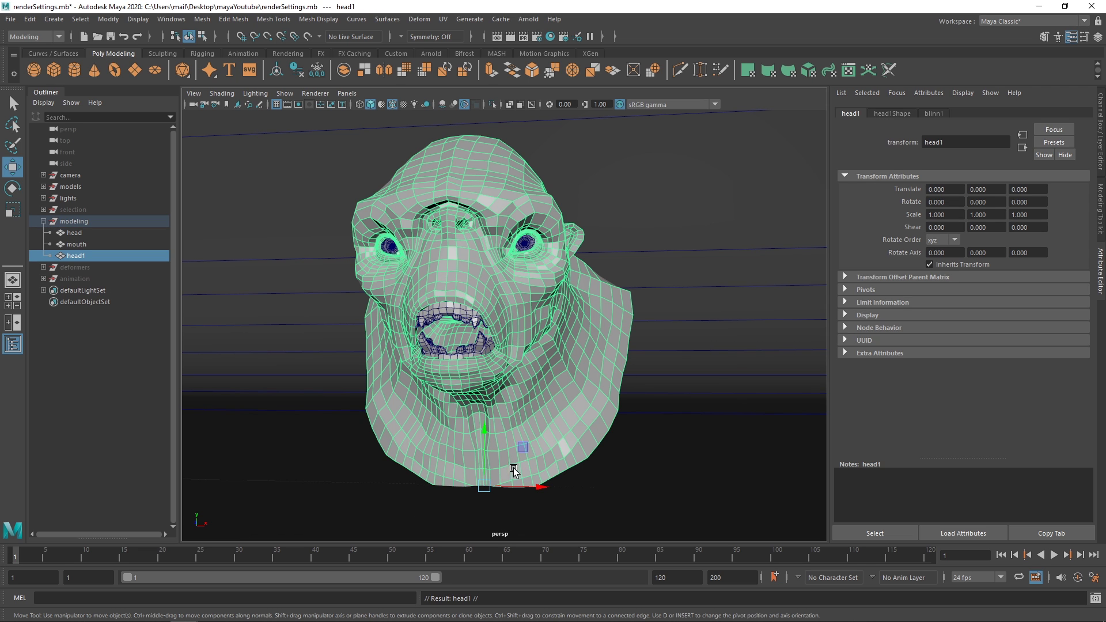
left_click_drag(527, 487, 694, 476)
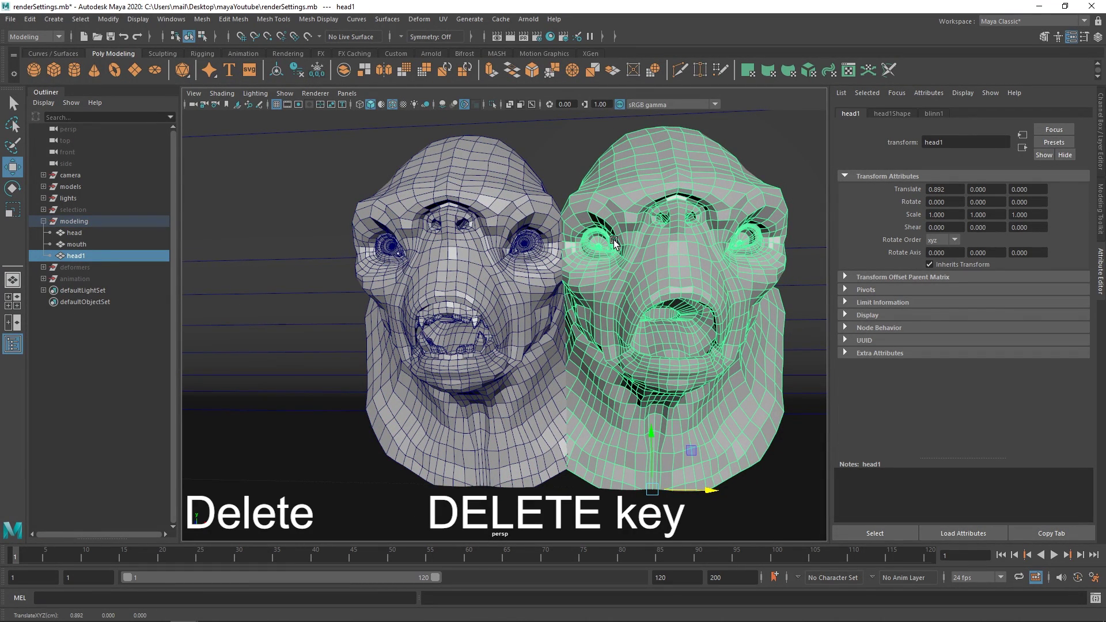
key("Delete")
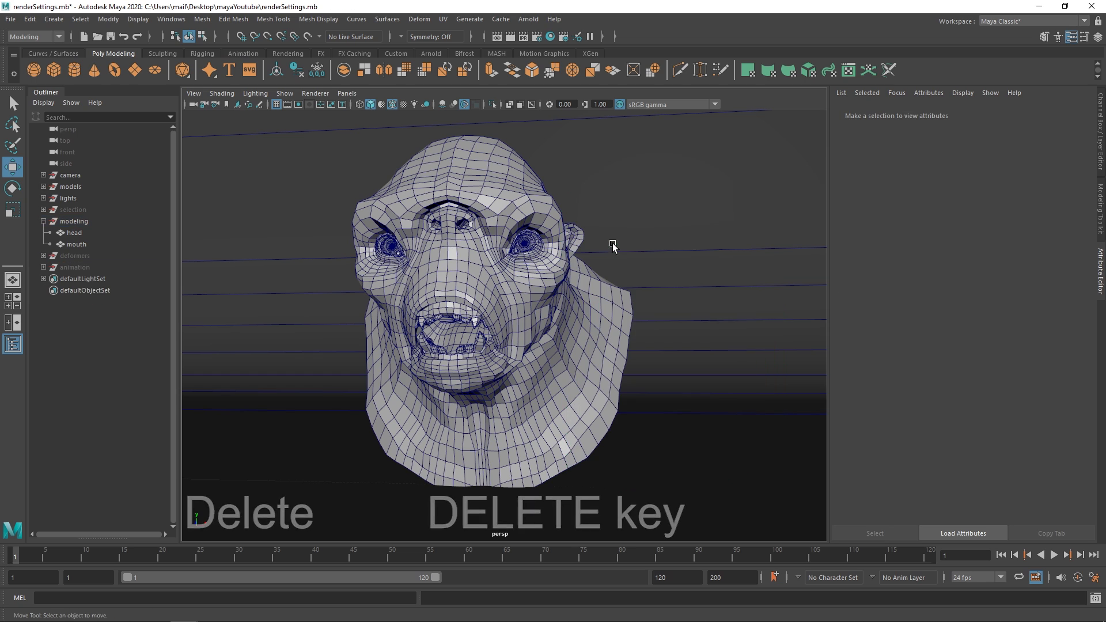
Clone the head directly with the Move tool, placing one copy on each side of the original
left_click(454, 266)
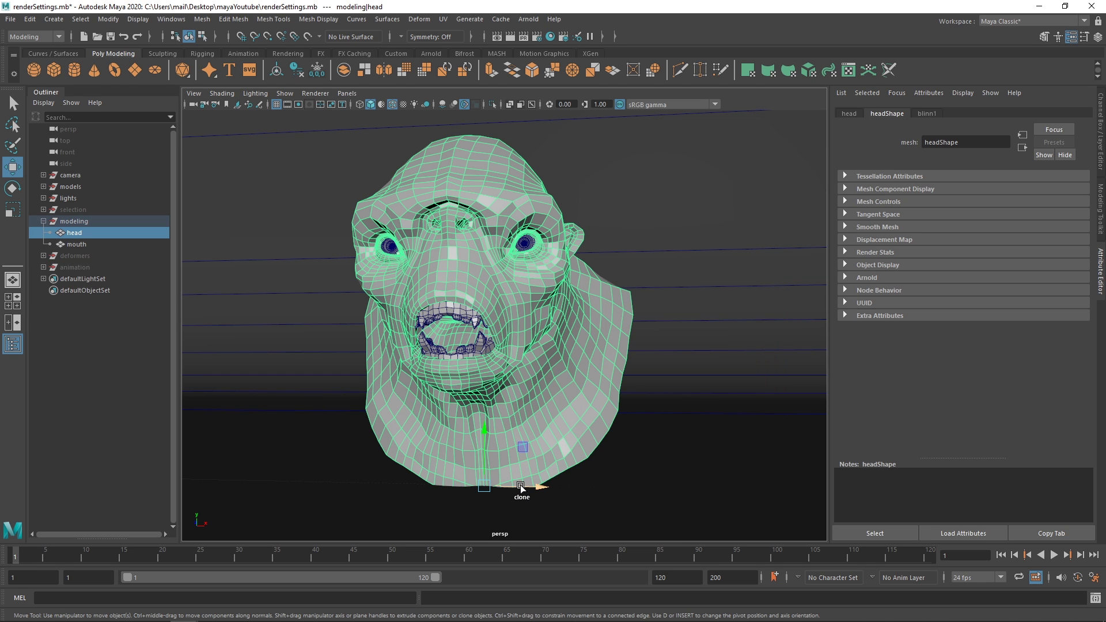
mouse_move(521, 486)
left_mouse_down("shift")
mouse_move(689, 478)
mouse_move(563, 490)
mouse_move(286, 461)
left_mouse_up("shift")
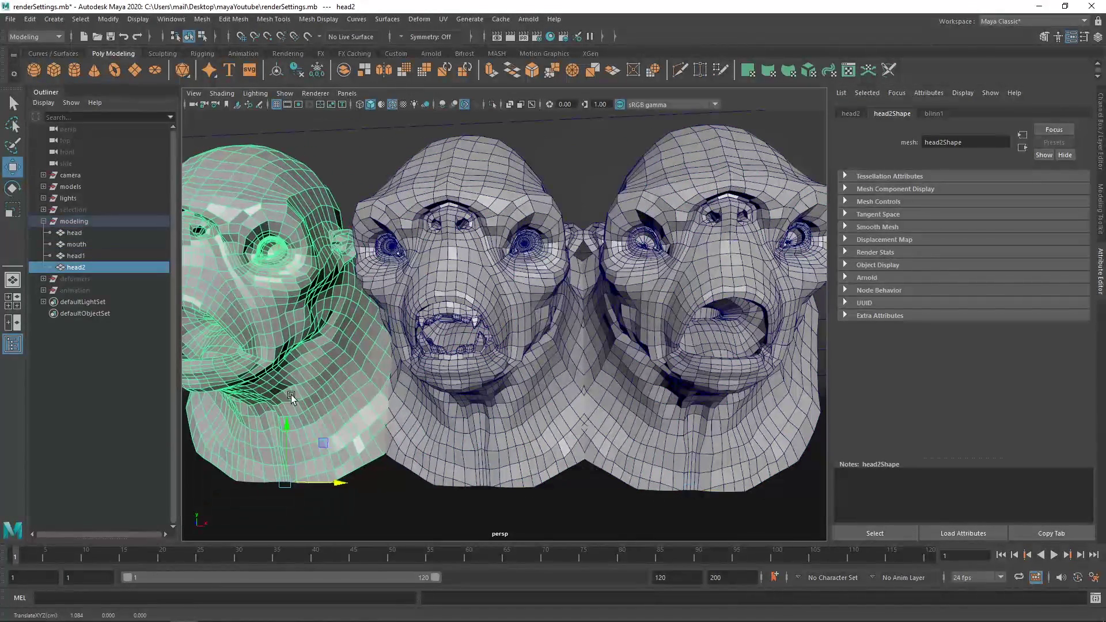
Open the Move Tool settings and examine the Geometry Type choices for Smart Duplicate
double_click(12, 167)
left_click_drag(251, 308, 262, 170)
left_click(177, 444)
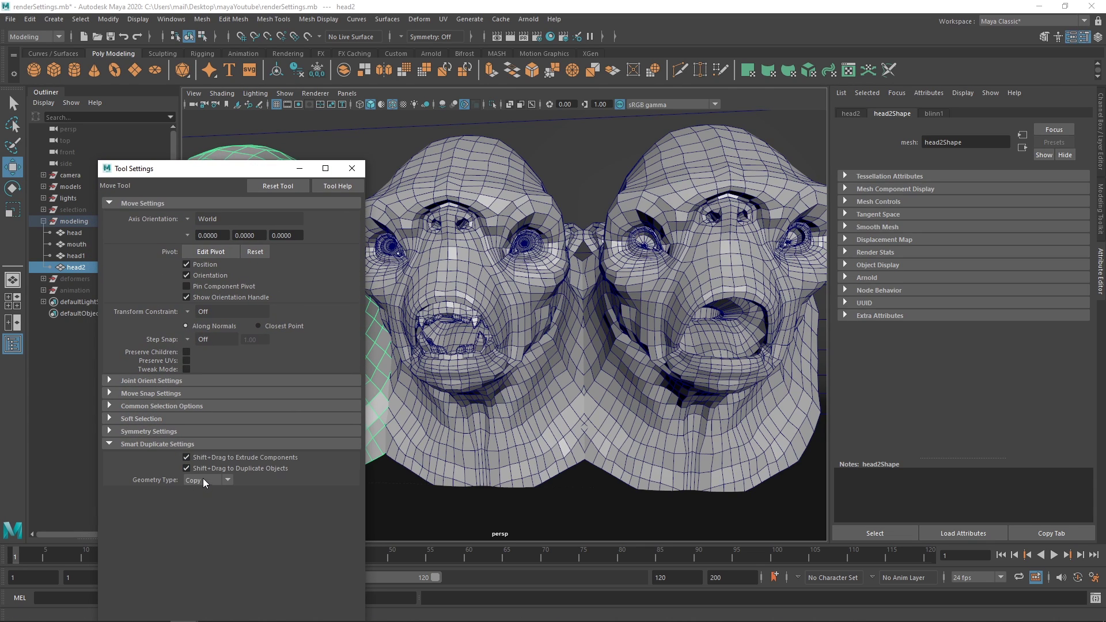
left_click_drag(147, 169, 169, 165)
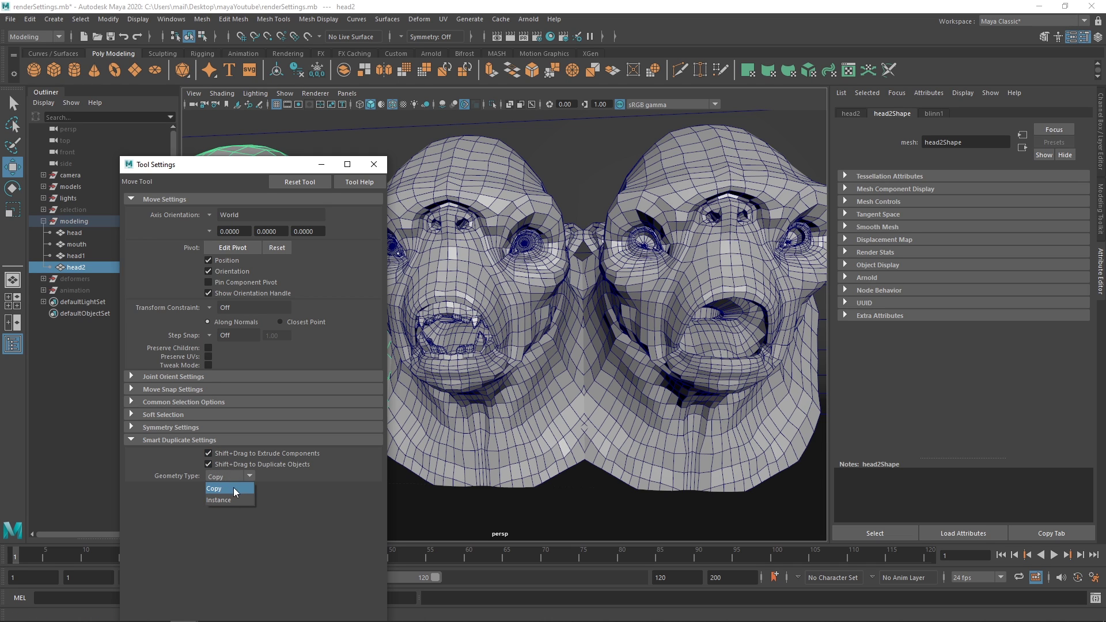
left_click(373, 166)
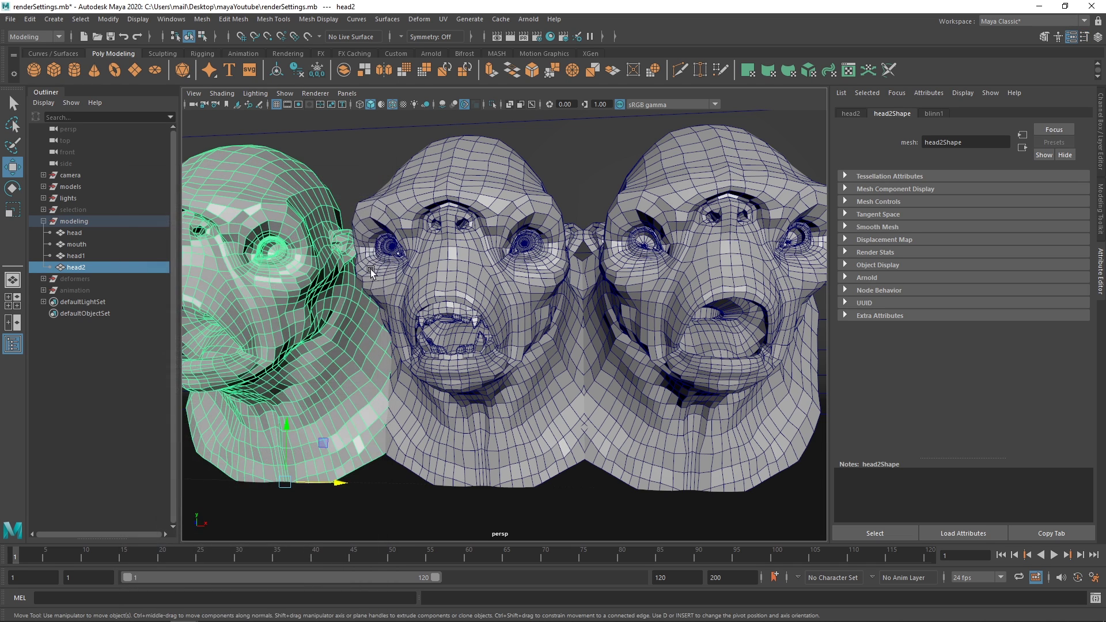
Select both cloned heads beside the original and delete them
left_click(677, 248, "shift")
left_click(678, 251)
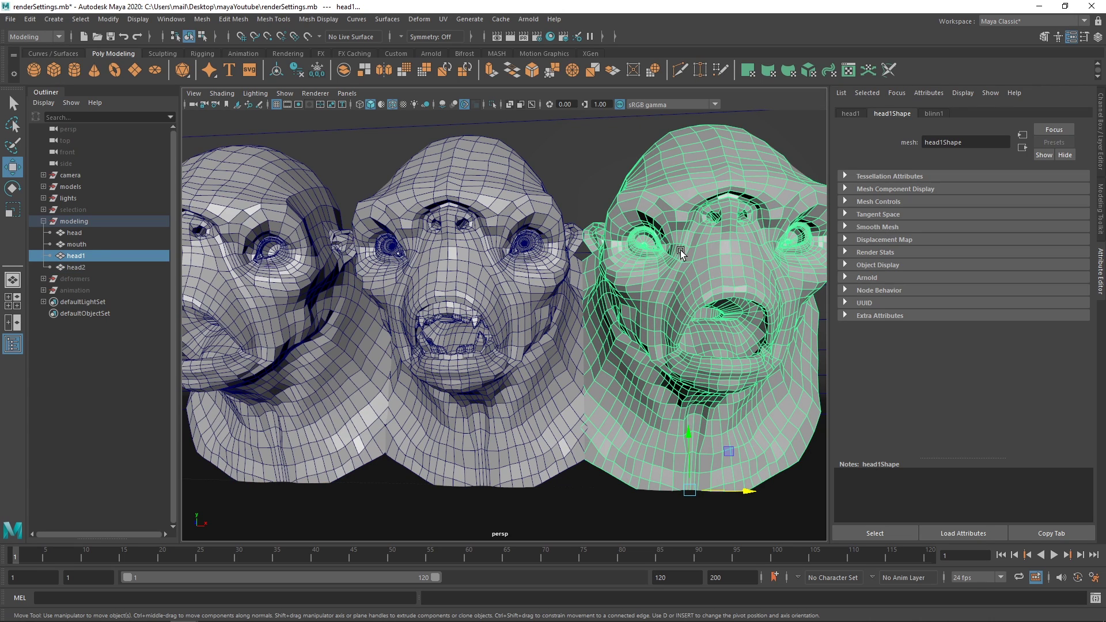
left_click(312, 310, "shift")
key("Delete")
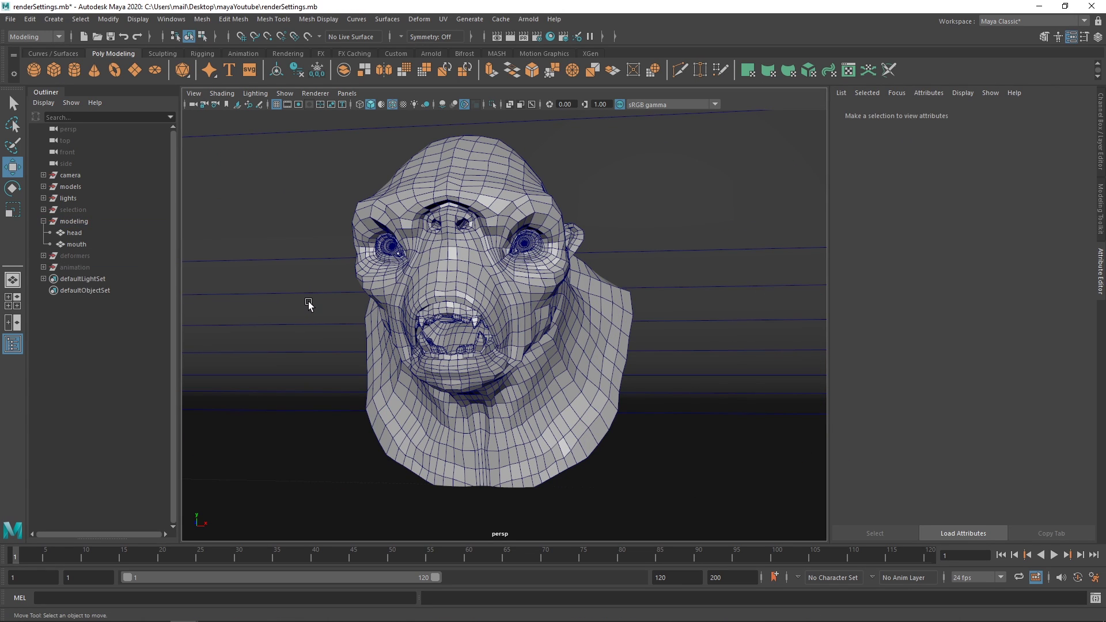
Switch the original head to face selection and select a single face on the bridge of the nose
left_click(496, 300)
right_click_drag(496, 299, 562, 301, "alt")
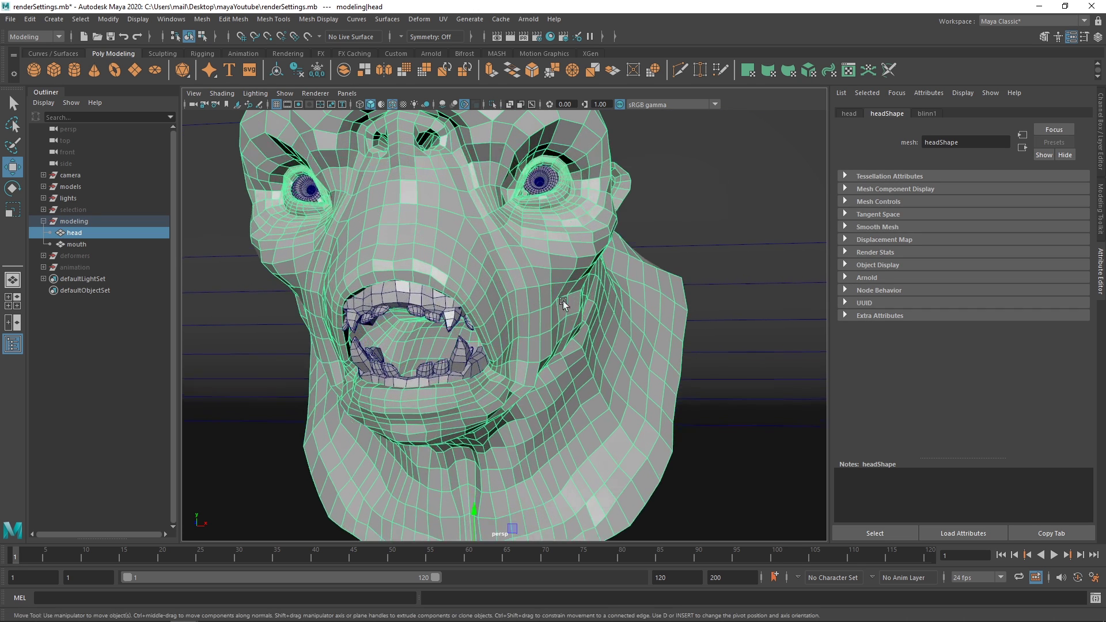
right_click_drag(509, 247, 487, 322, "alt")
right_click_drag(443, 286, 444, 318)
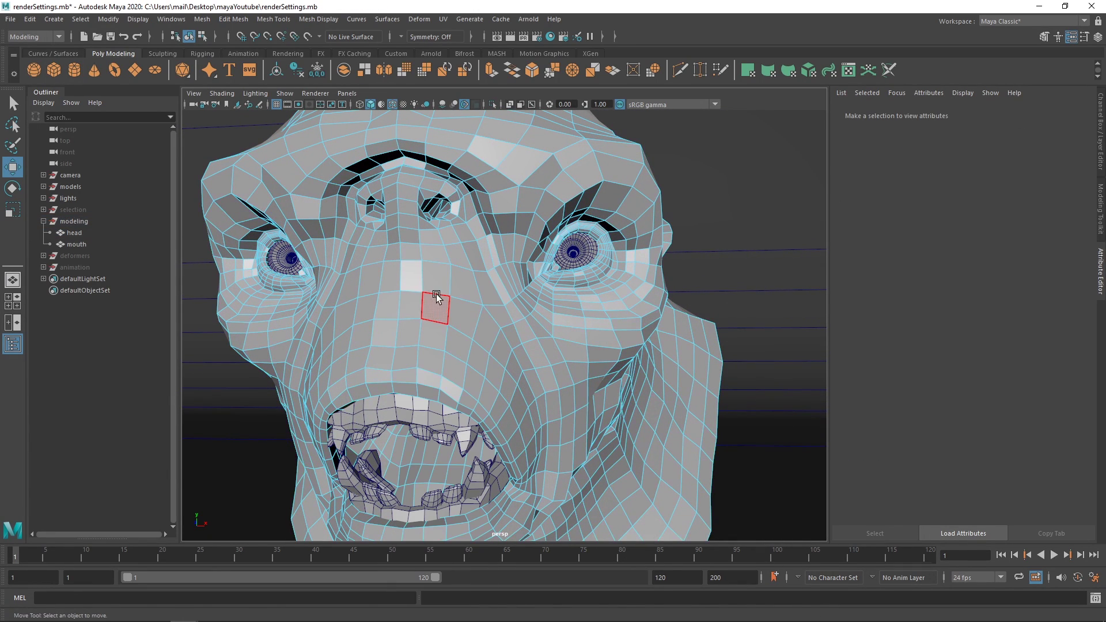
left_click(430, 311)
Undo the last trial changes made from the selected nose-bridge face
left_click_drag(431, 311, 266, 296, "alt")
left_click_drag(368, 315, 509, 304, "alt")
key("ctrl+z")
key("ctrl+z")
key("ctrl+z")
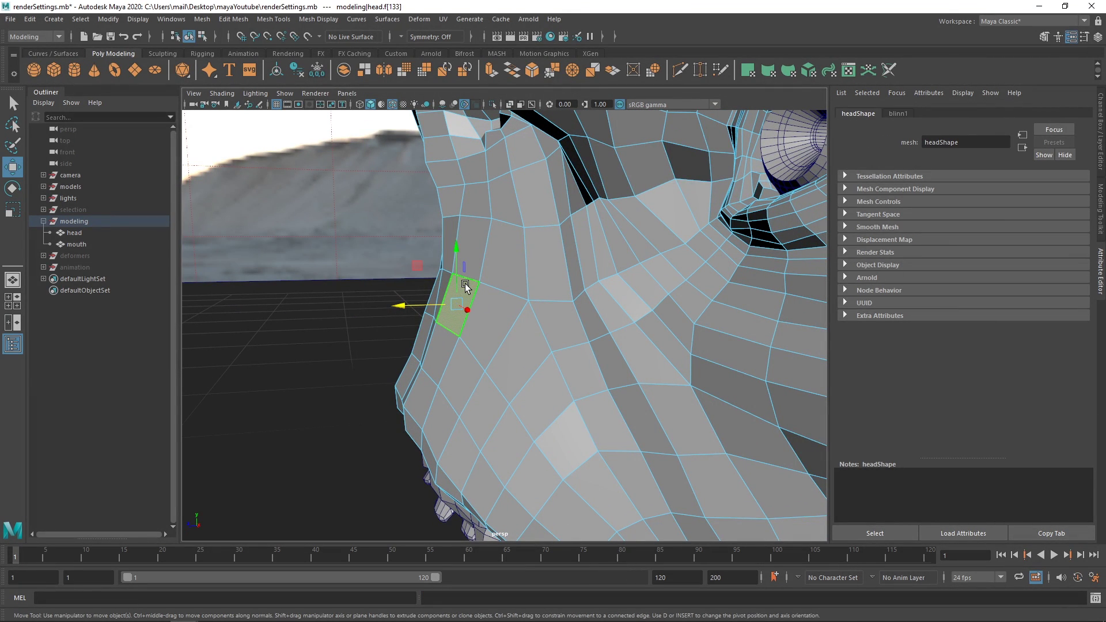
Extrude the selected nose-bridge face outward with a Local Translate Z of about 0.073
right_click(466, 285, "shift")
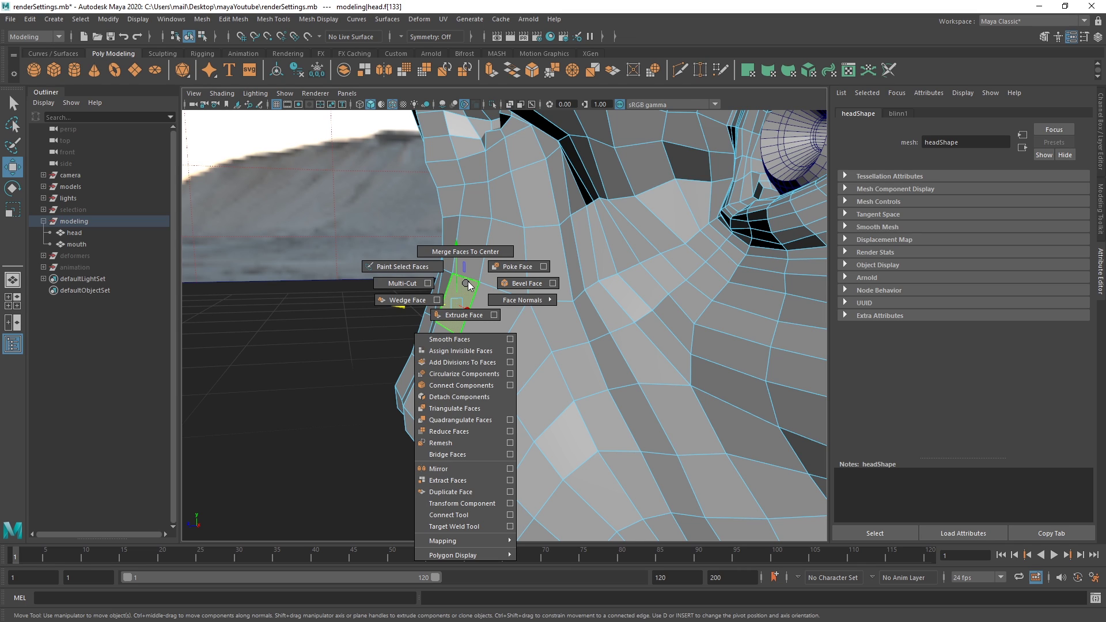
left_click(464, 315)
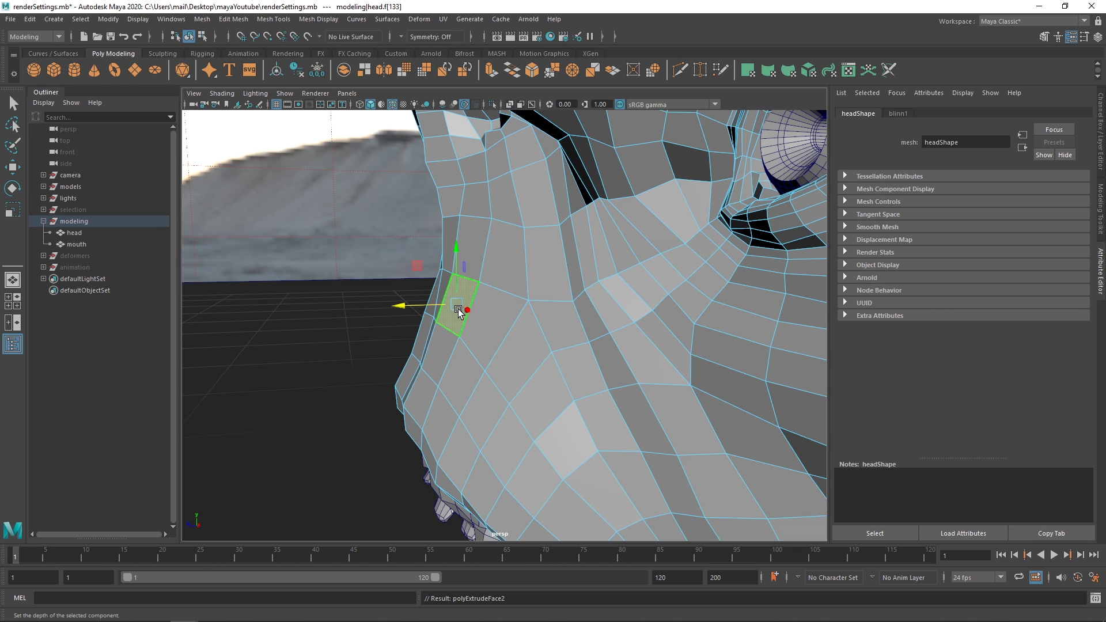
left_click_drag(444, 308, 315, 296, "alt")
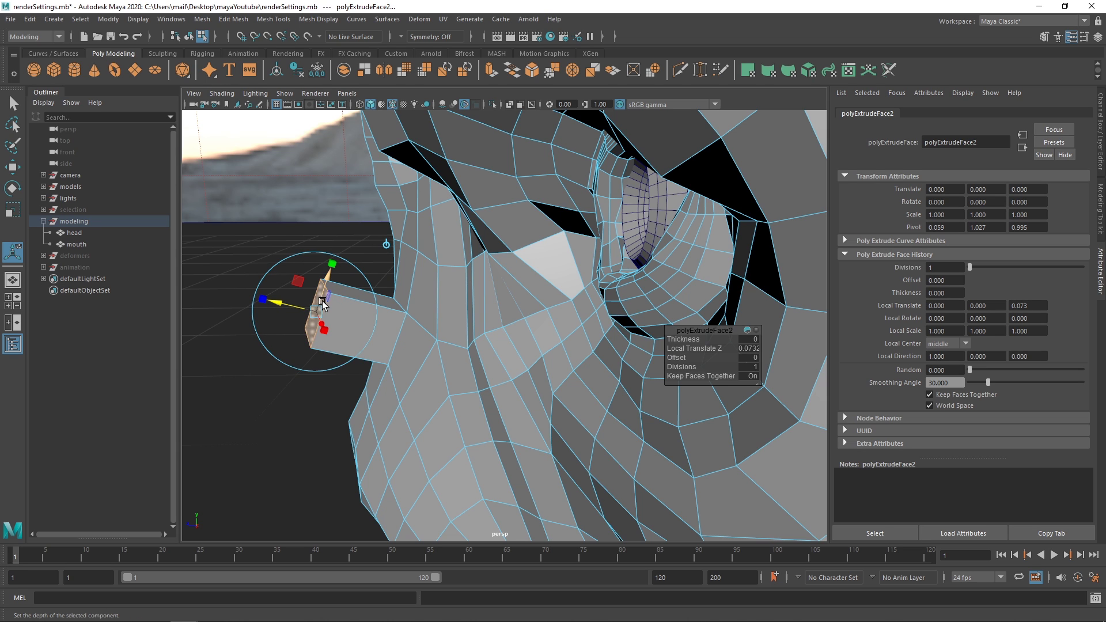
middle_click_drag(288, 311, 316, 321, "alt")
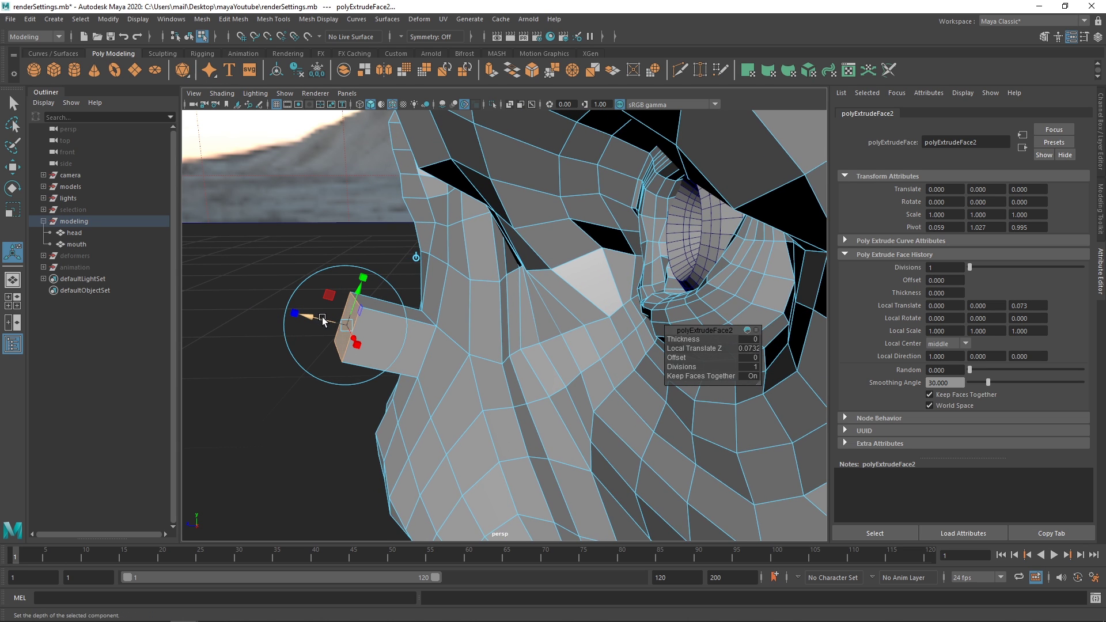
Extrude the block's end face outward two more times, giving the last extrusion a Local Translate Z of about 0.036
key("ctrl+e")
left_click_drag(315, 316, 265, 304)
middle_click_drag(258, 292, 324, 302, "alt")
key("ctrl+e")
left_click_drag(327, 323, 286, 309)
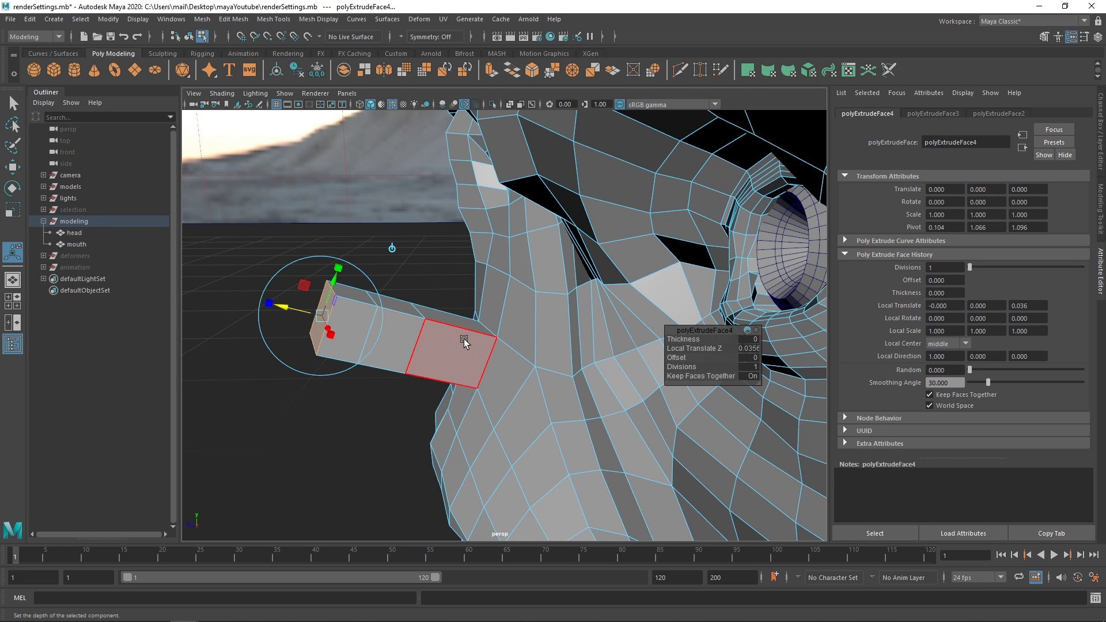
Leave the extrusion, switch the head to vertex selection and select two neighbouring vertices on the side of the nose
left_click_drag(437, 355, 412, 321, "alt")
right_click_drag(412, 321, 434, 323, "alt")
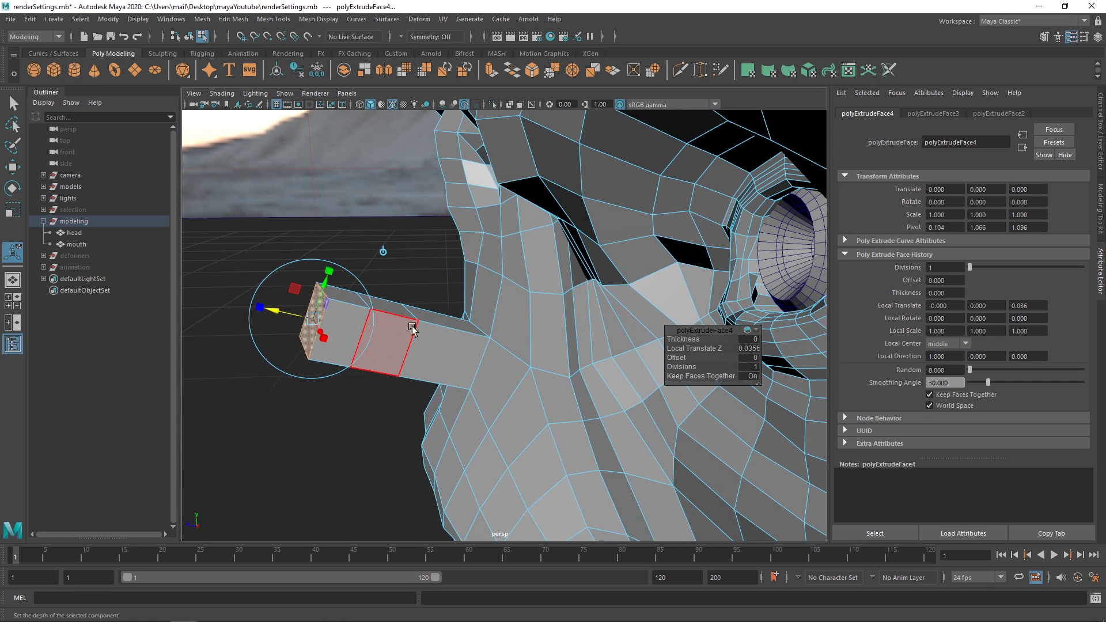
key("q")
left_click_drag(520, 341, 432, 311, "alt")
right_click_drag(475, 295, 410, 295)
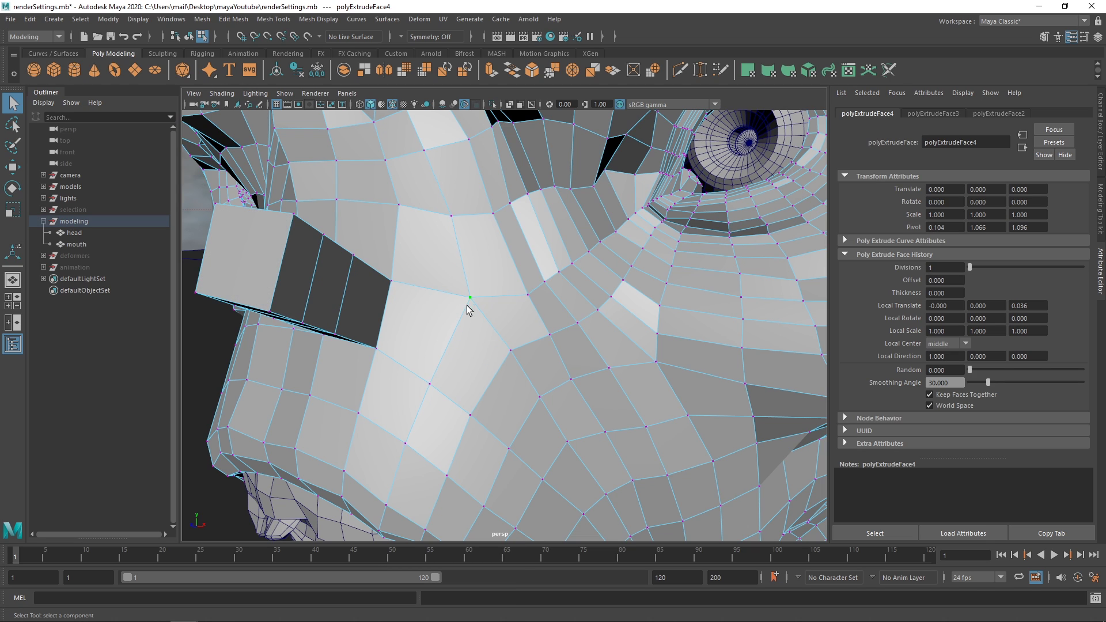
left_click(524, 306)
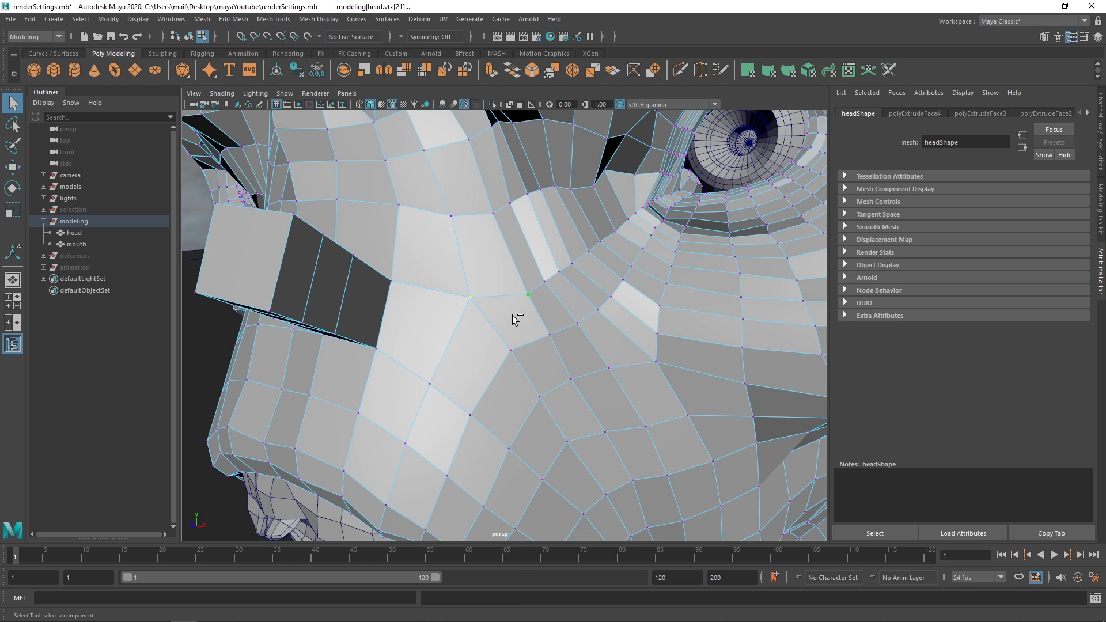
left_click(461, 313, "shift")
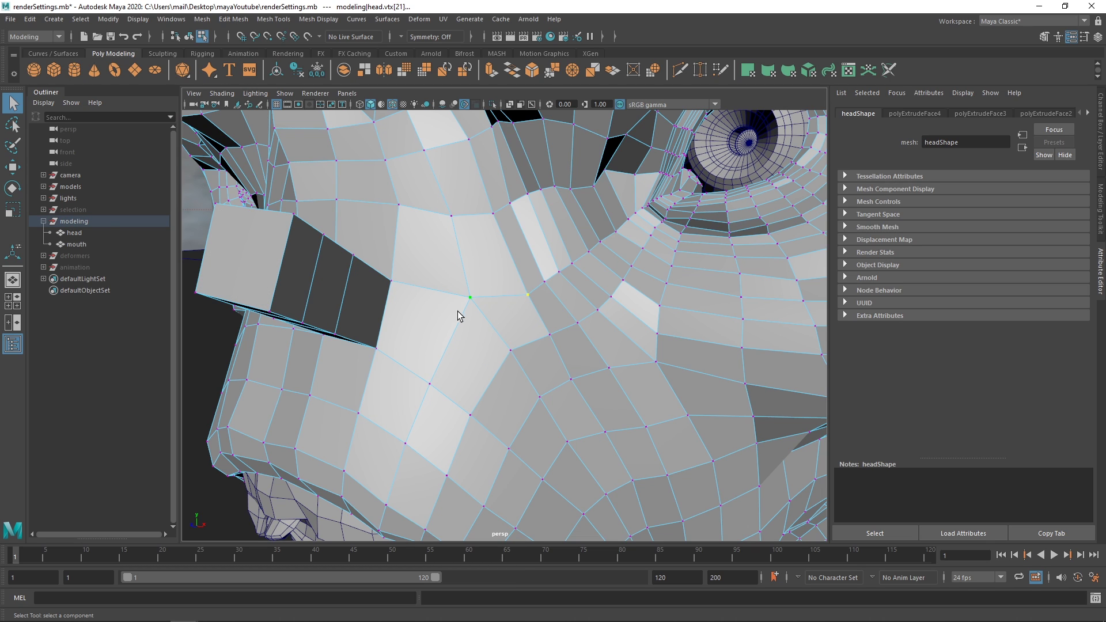
left_click(530, 298, "shift")
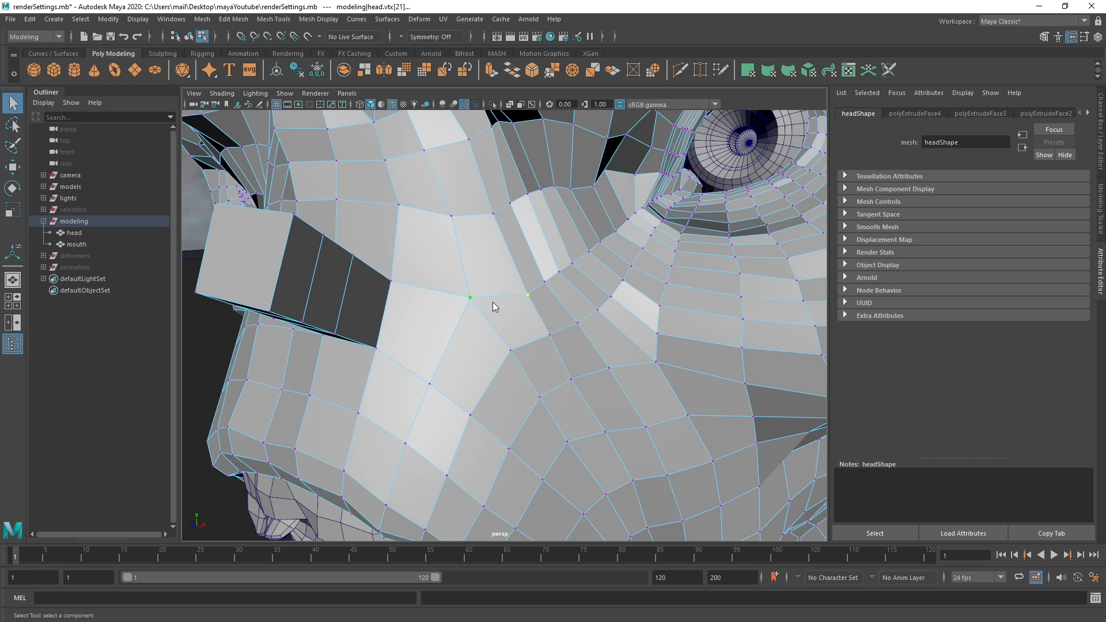
Merge the two selected vertices to their center, undo the merge and repeat it as the last command
right_click(492, 302, "shift")
mouse_move(493, 270)
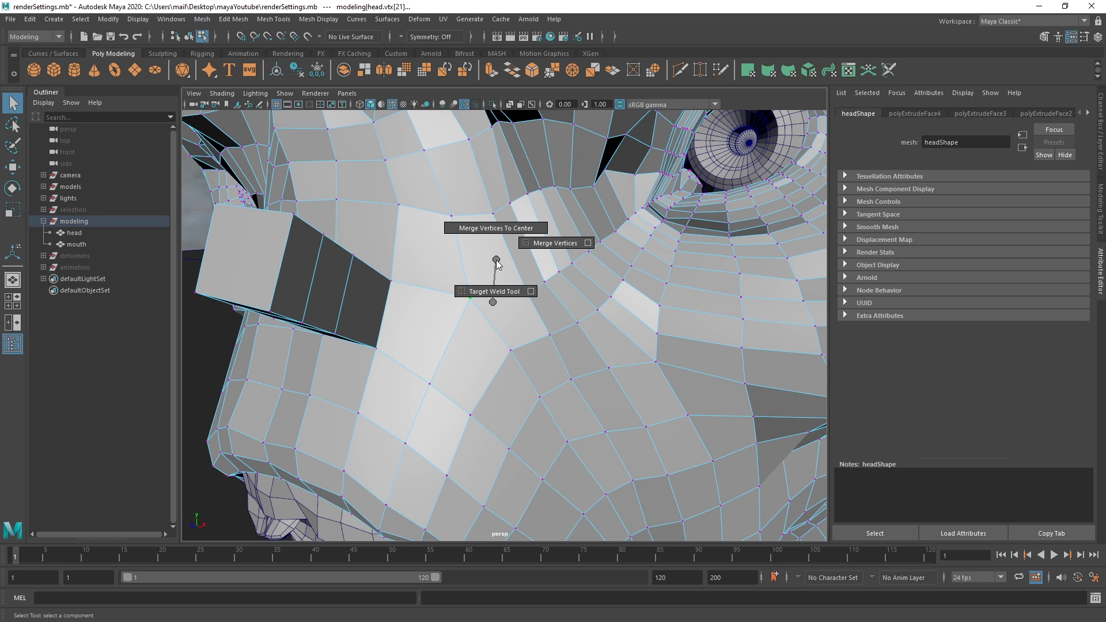
left_click(495, 231)
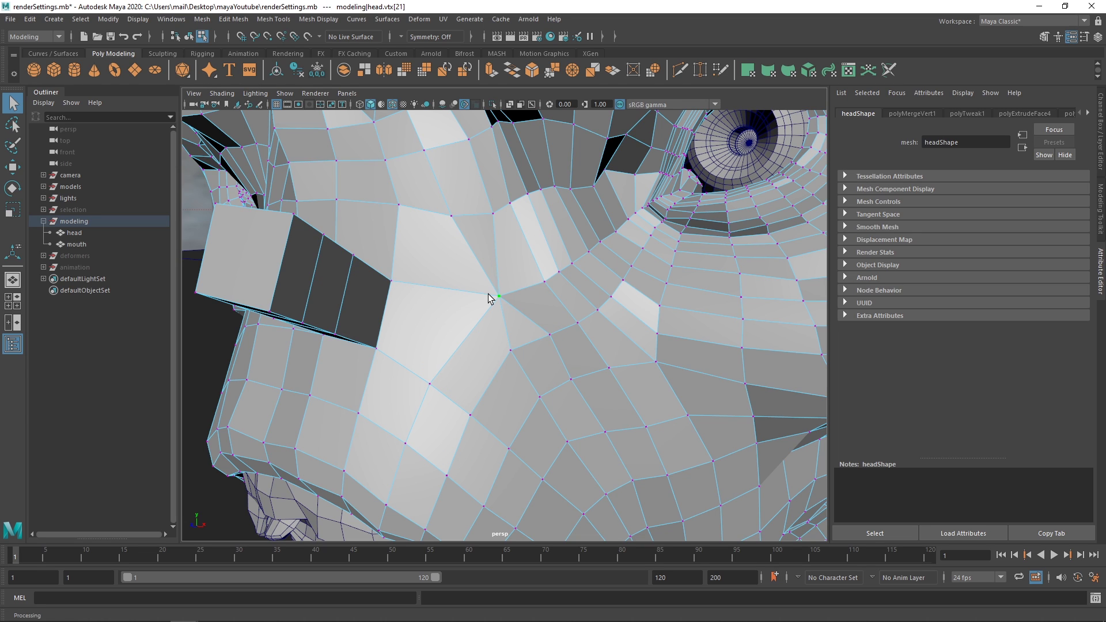
key("ctrl+z")
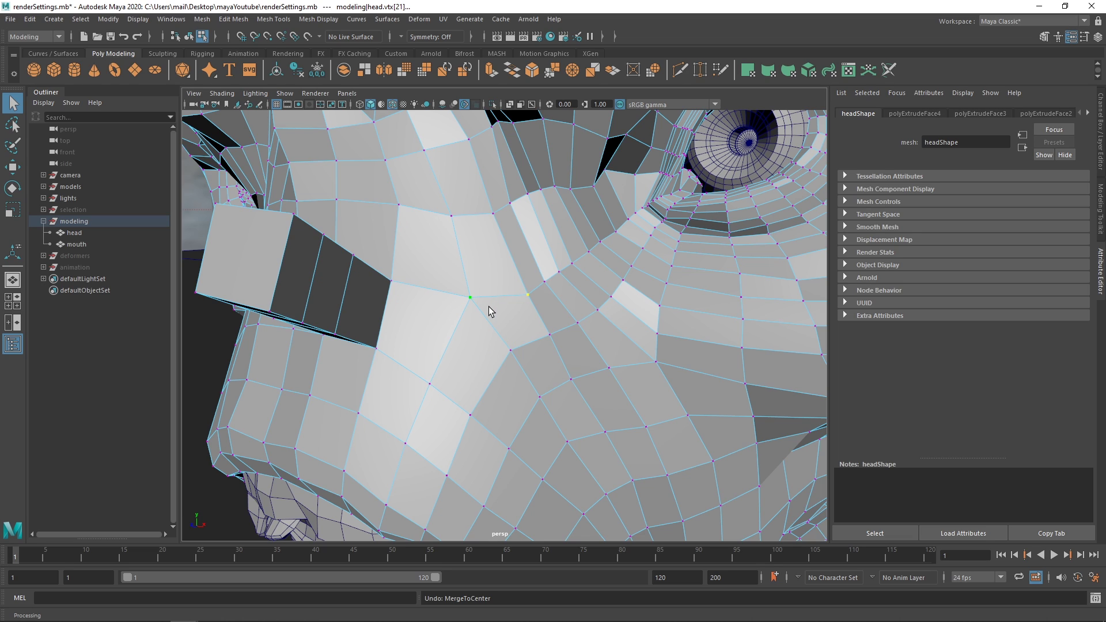
key("g")
Merge two more pairs of neighbouring vertices toward the inner eye corner by repeating Merge Vertices To Center
left_click(546, 283)
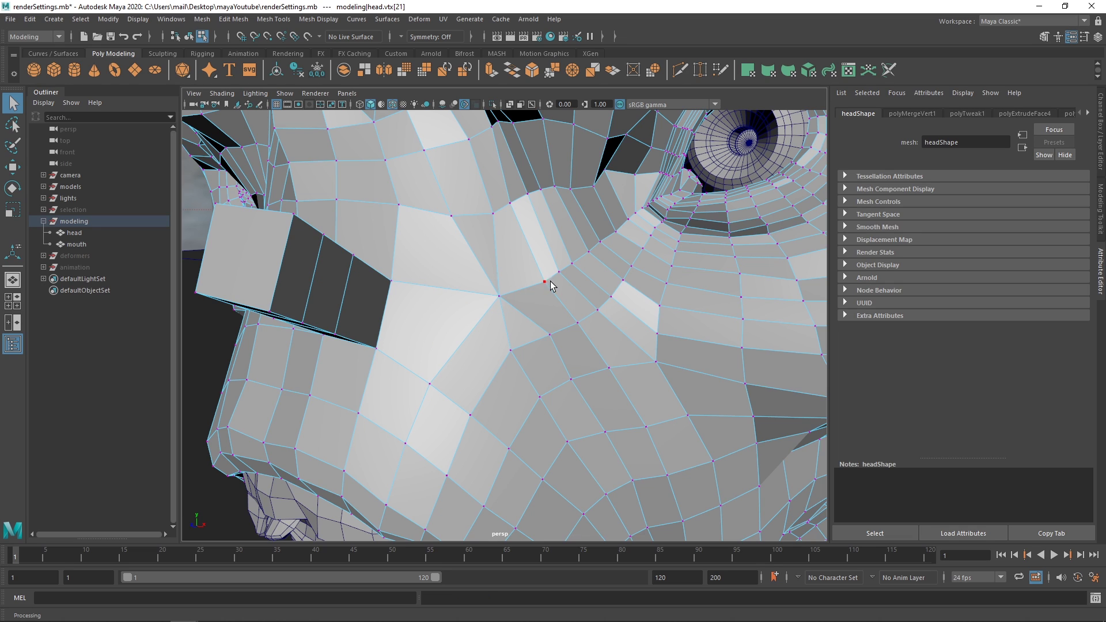
left_click(557, 274, "shift")
key("g")
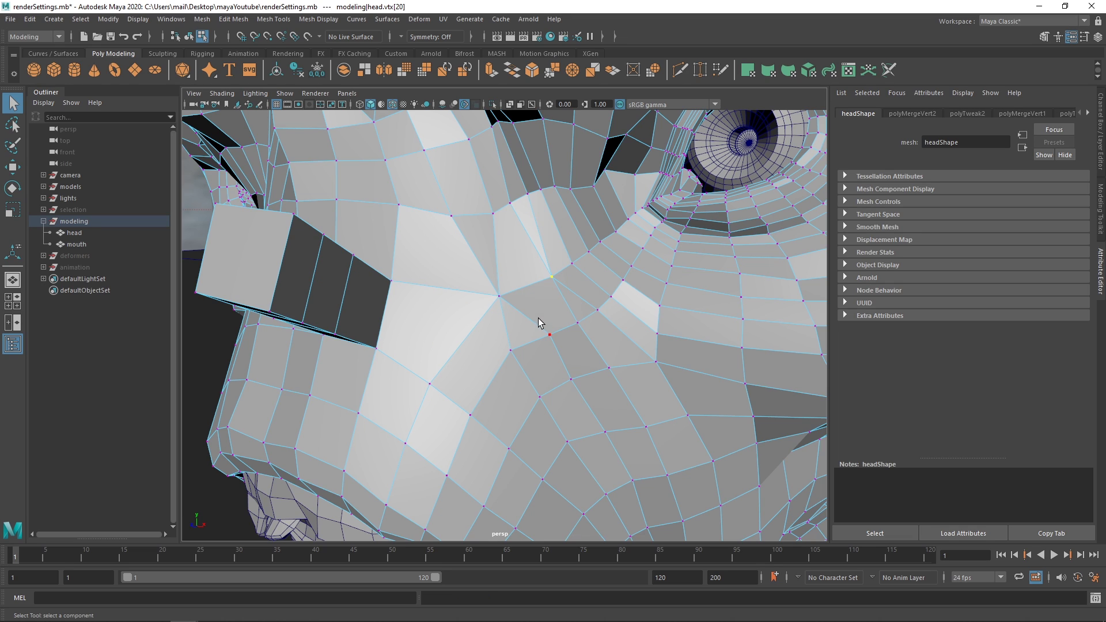
left_click(574, 276, "shift")
key("g")
Try merging a vertex pair farther up the side of the nose to its center, stepping through undo and redo
left_click_drag(468, 213, 476, 247, "alt")
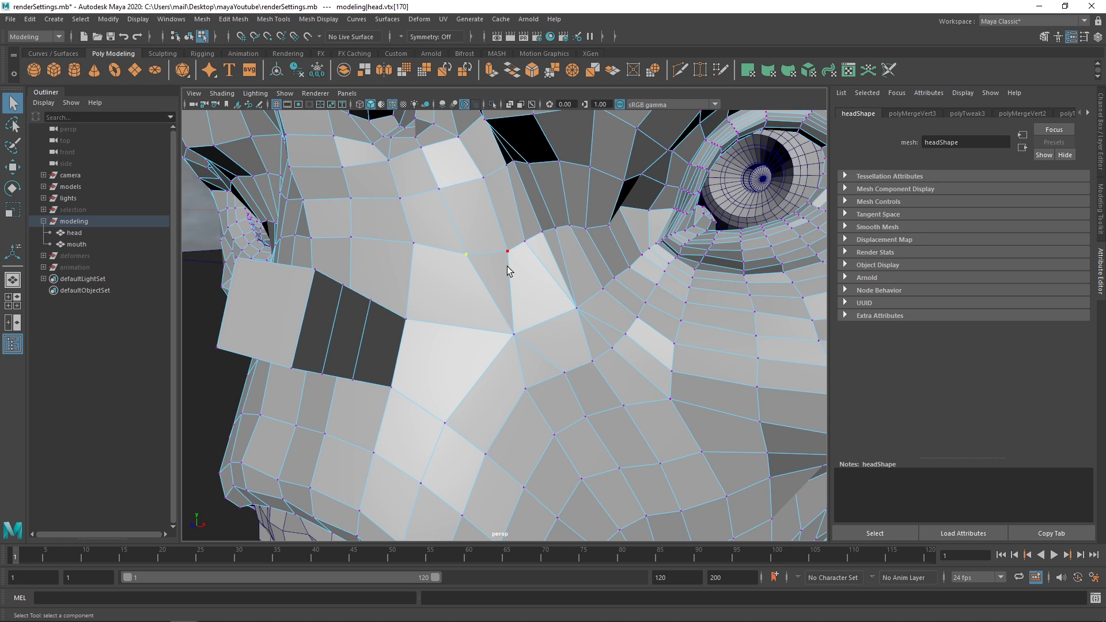
left_click(507, 251, "shift")
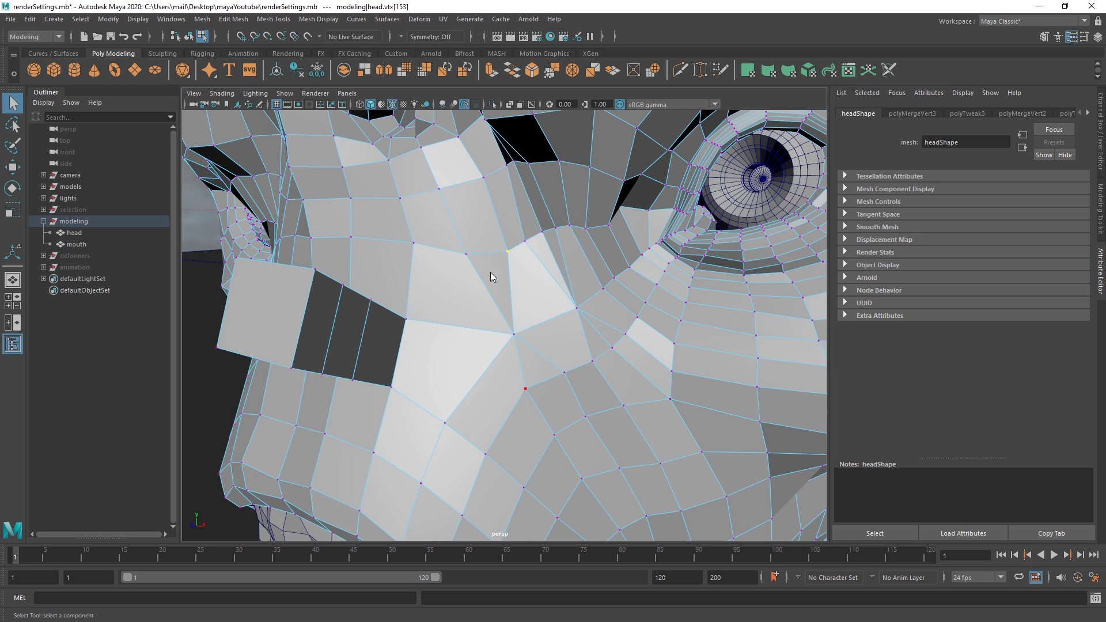
right_click_drag(472, 271, 506, 370, "shift")
key("ctrl+z")
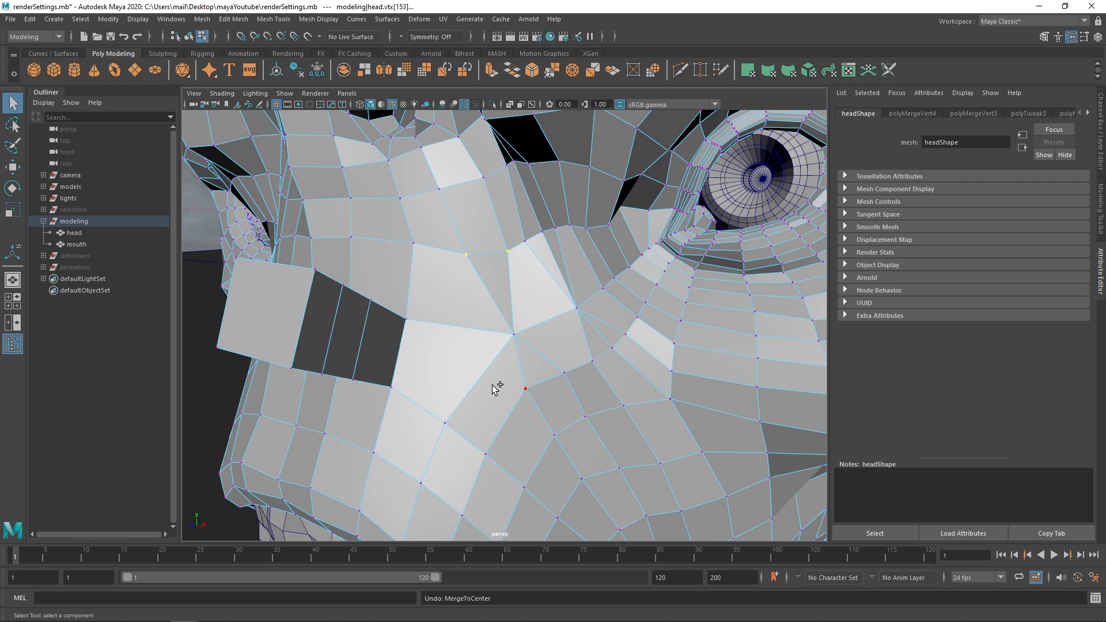
key("shift+z")
key("ctrl+z")
key("shift+z")
key("ctrl+z")
Merge the upper nose vertex pair to its center and repeat the merge on the pair just above it
left_click(508, 251, "shift")
right_click_drag(495, 269, 499, 195, "shift")
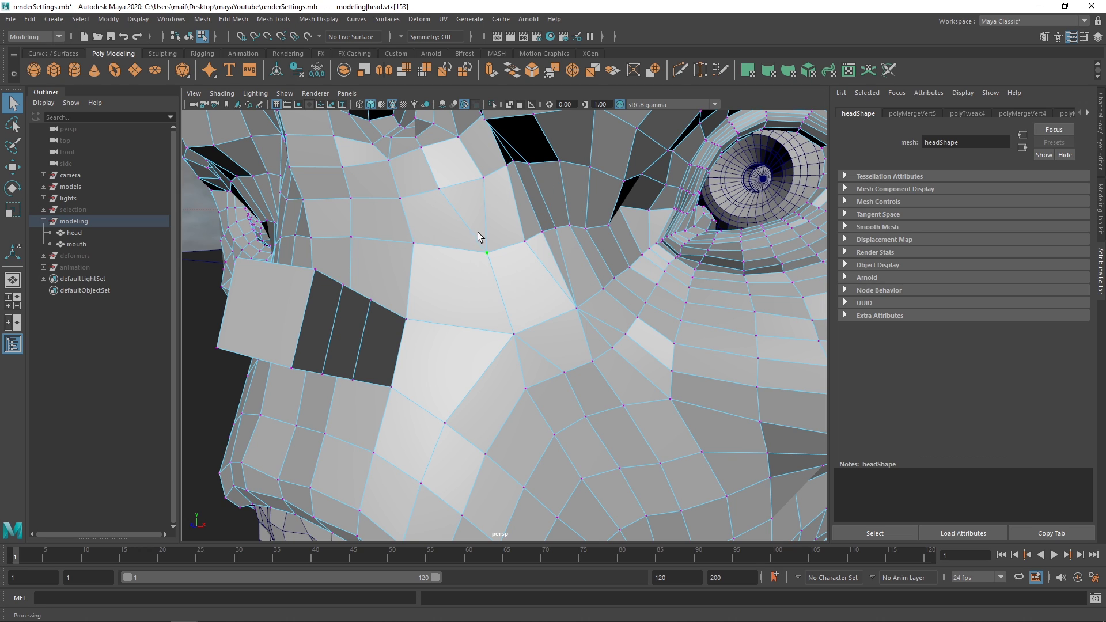
left_click(439, 189)
left_click(483, 179, "shift")
key("g")
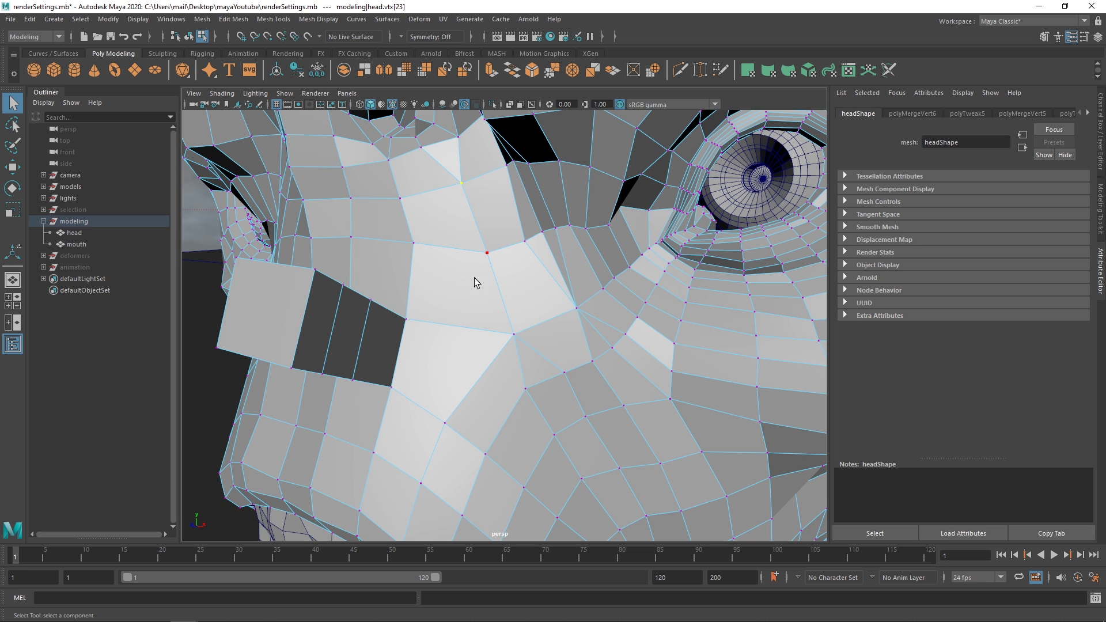
Switch the head to face selection, select the nose block's end face, and cycle through object mode back to face selection
scroll(475, 283, "down", 2)
right_click_drag(348, 320, 348, 356)
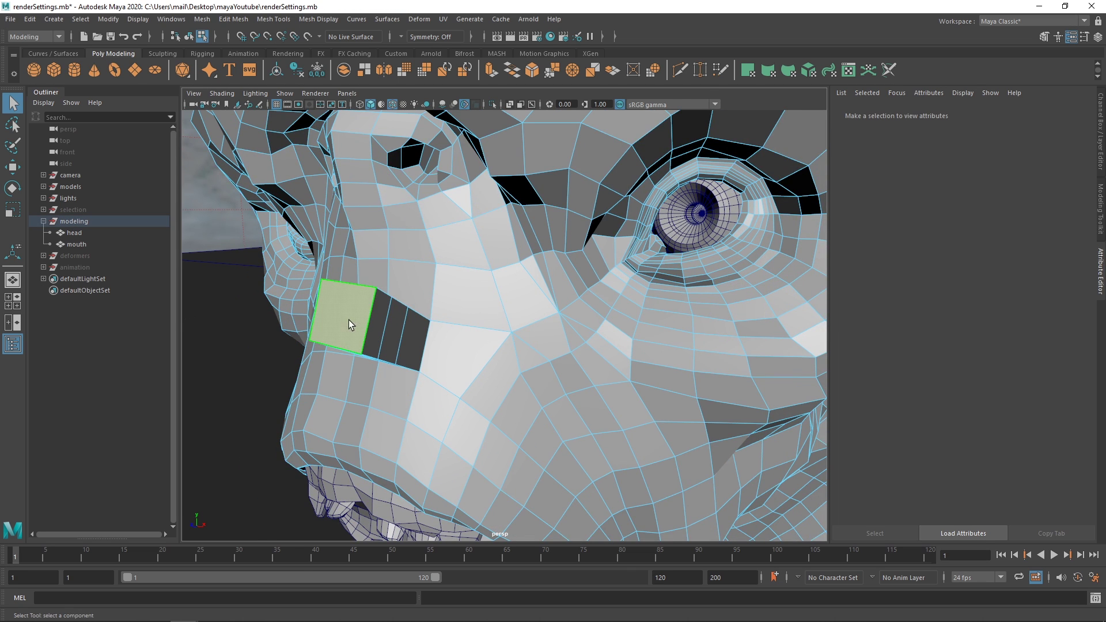
left_click(348, 320)
right_click_drag(476, 279, 439, 223)
right_click_drag(451, 269, 530, 213)
left_click(466, 254)
right_click_drag(474, 244, 472, 276)
Extrude the end face of the block on the nose farther outward
left_click(341, 315)
left_click_drag(391, 323, 399, 292, "alt")
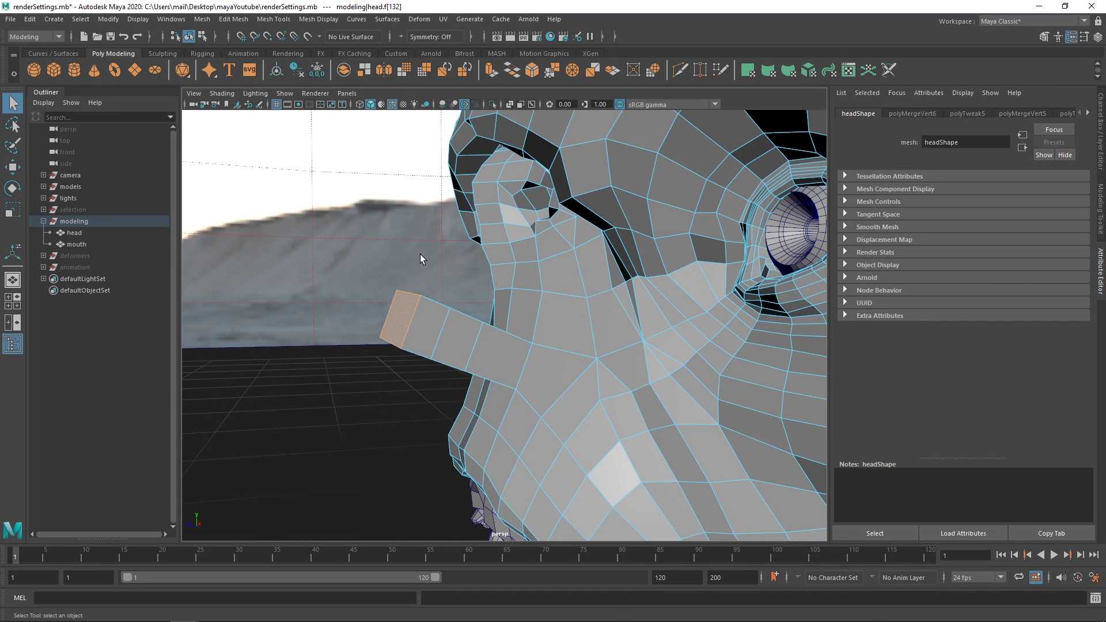
right_click_drag(423, 247, 414, 287, "shift")
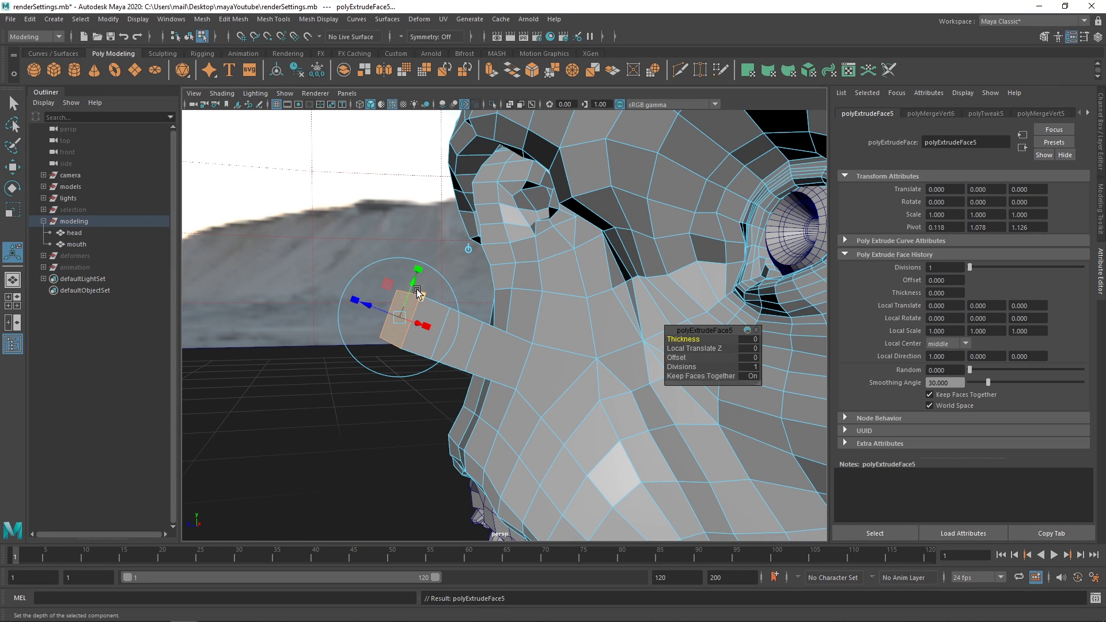
left_click_drag(375, 311, 342, 295)
Extrude a side face of the nose block about 0.05 and an upper face near its base about 0.052
left_click(445, 345)
right_click_drag(448, 349, 464, 392, "shift")
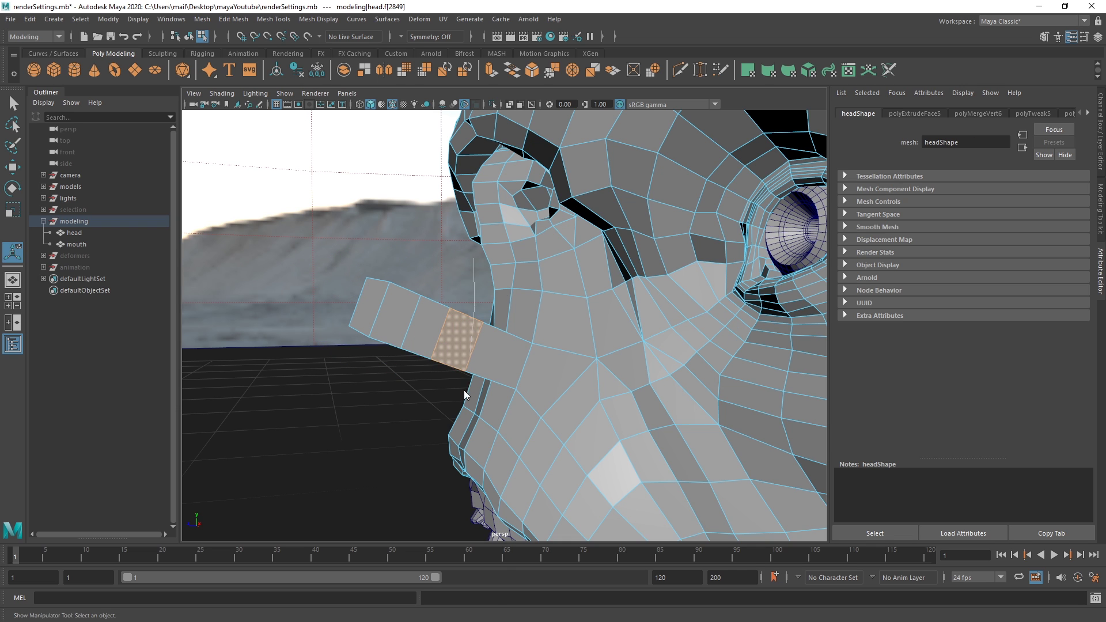
left_click_drag(487, 358, 470, 389, "alt")
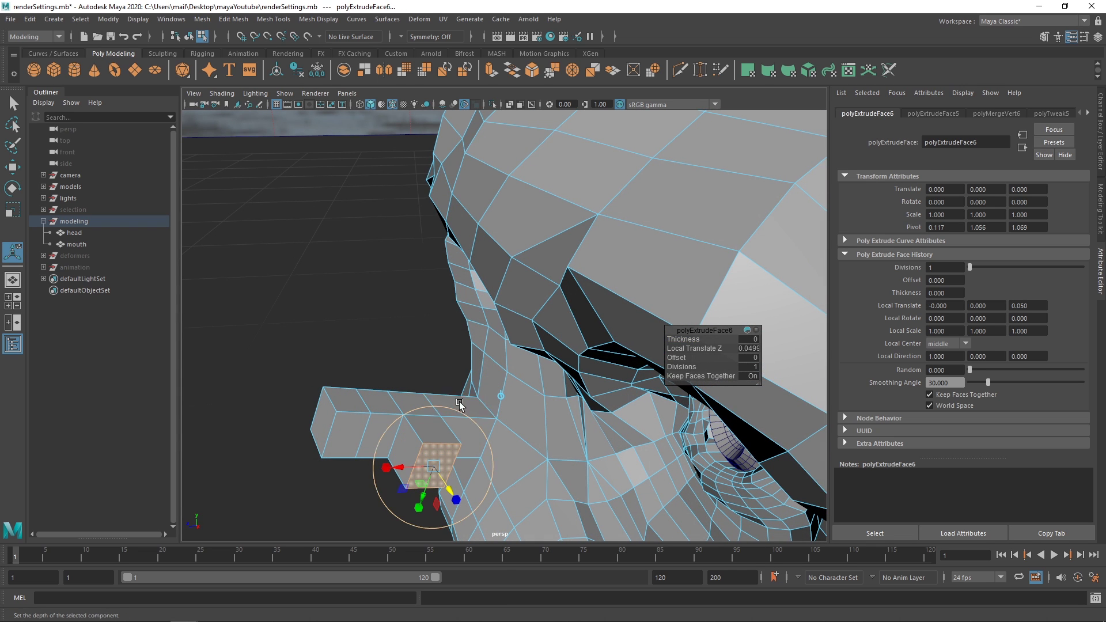
left_click(458, 403)
right_click_drag(469, 361, 471, 392, "shift")
left_click_drag(471, 390, 473, 346)
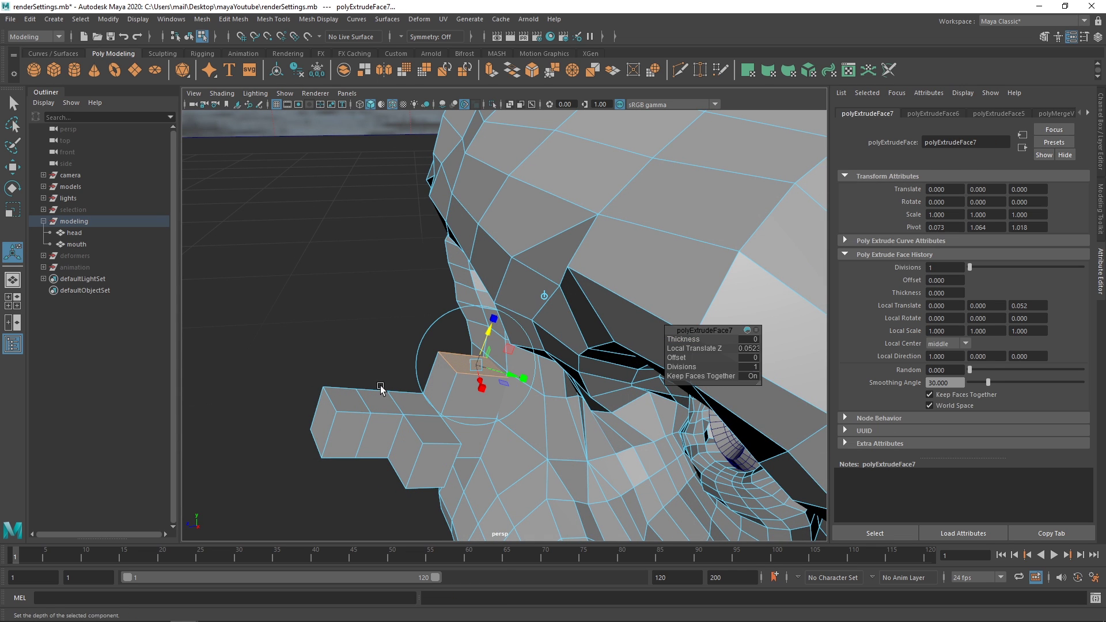
Extrude the upper face at the nose block's outer end about 0.05 and return to face selection
left_click(346, 399)
right_click_drag(380, 344, 382, 374, "shift")
left_click_drag(352, 372, 362, 346)
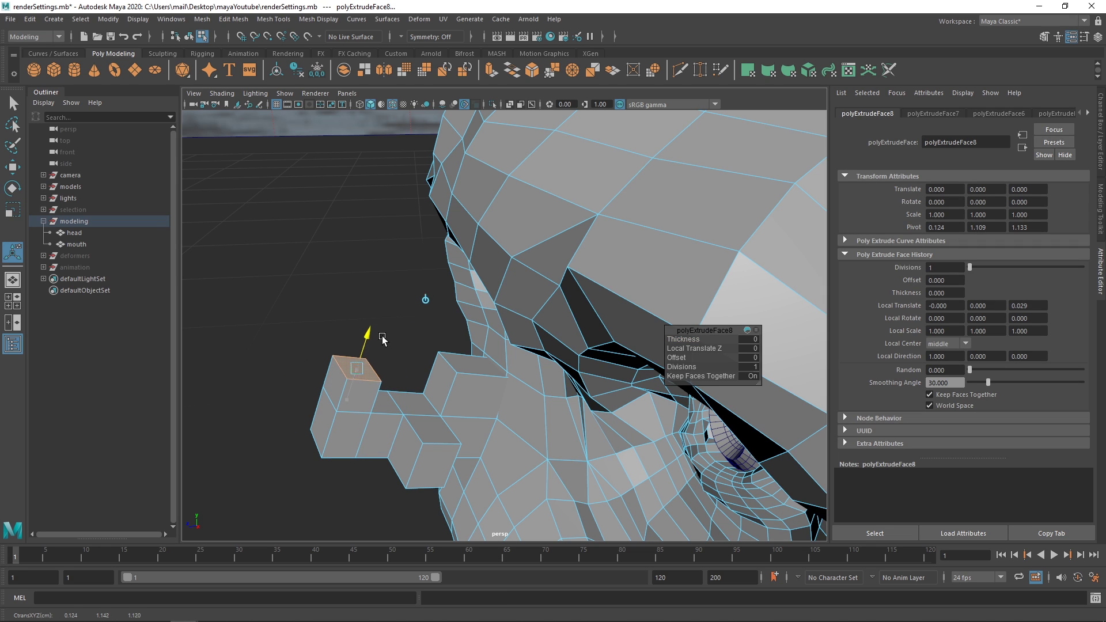
key("q")
key("F9")
key("F11")
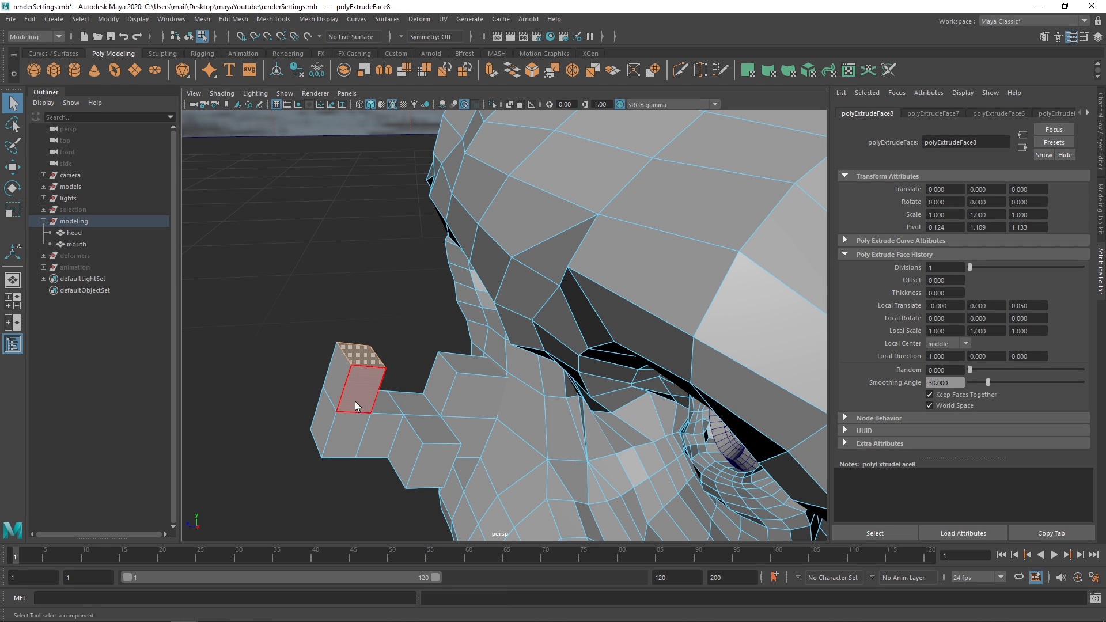
Extrude the side face of the raised outer block section about 0.035
left_click(355, 402)
right_click_drag(368, 394, 364, 421, "shift")
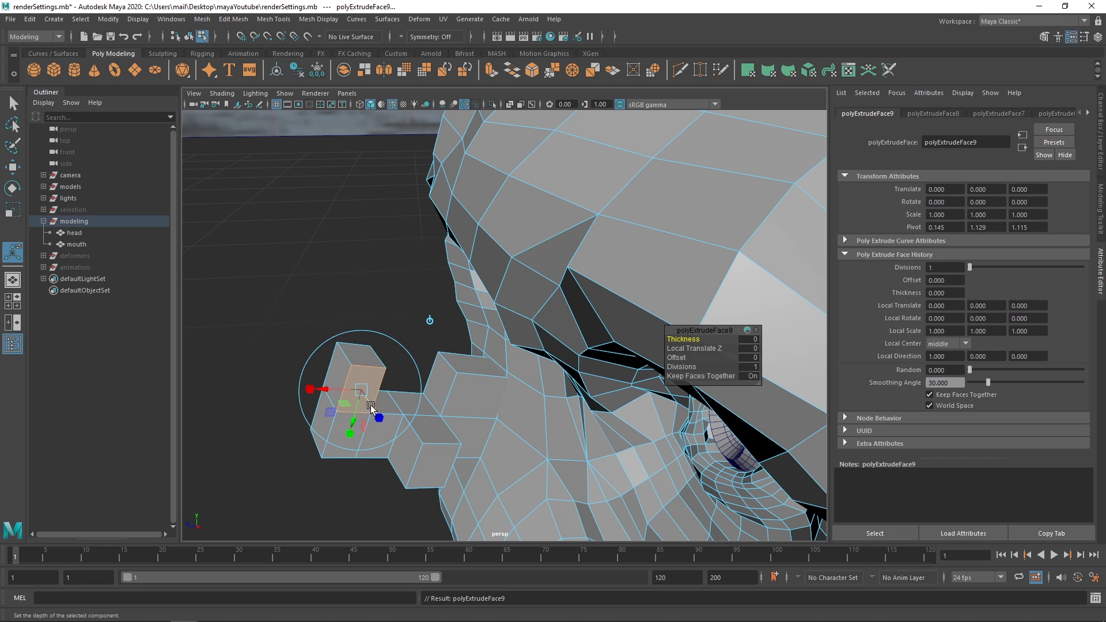
left_click_drag(364, 395, 355, 337)
Merge neighbouring corner vertices at the tip of the raised outer block section to their center
right_click(382, 337)
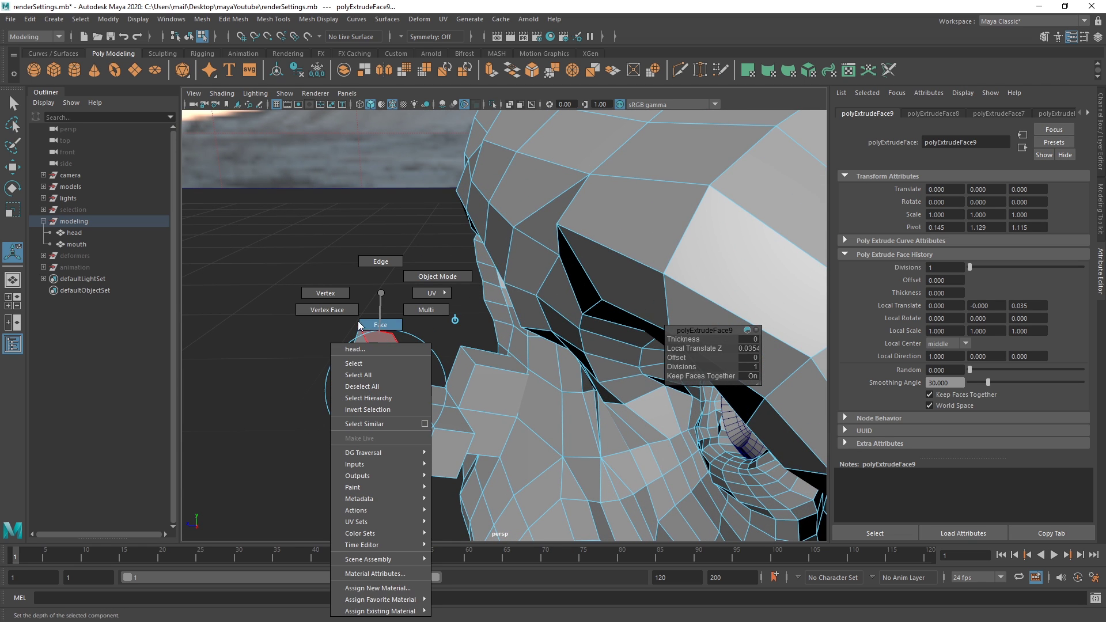
left_click(325, 293)
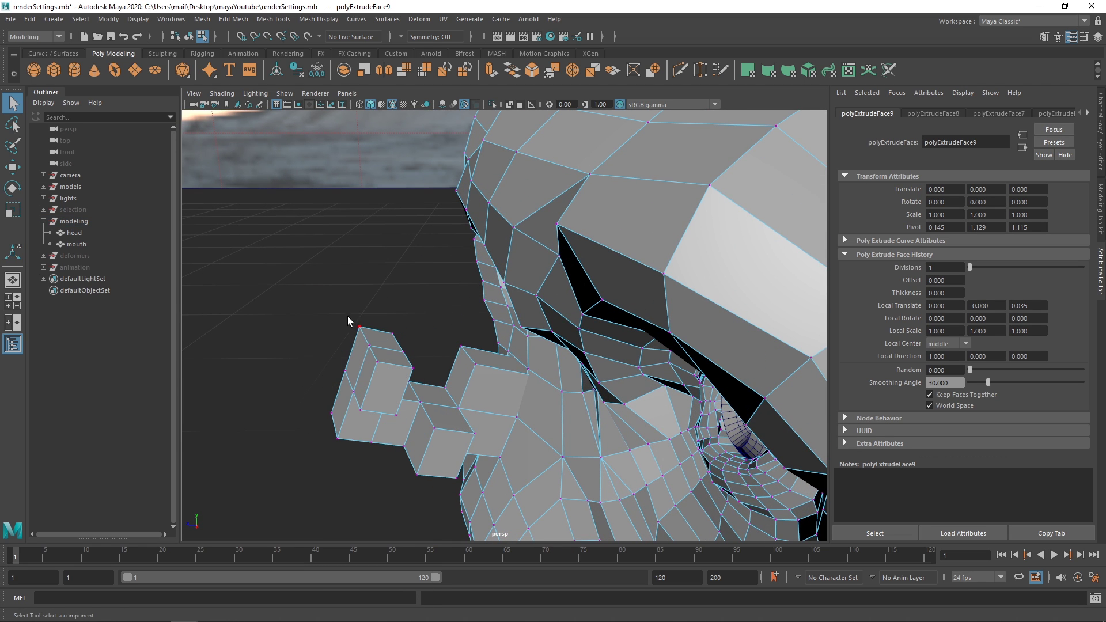
left_click(377, 355)
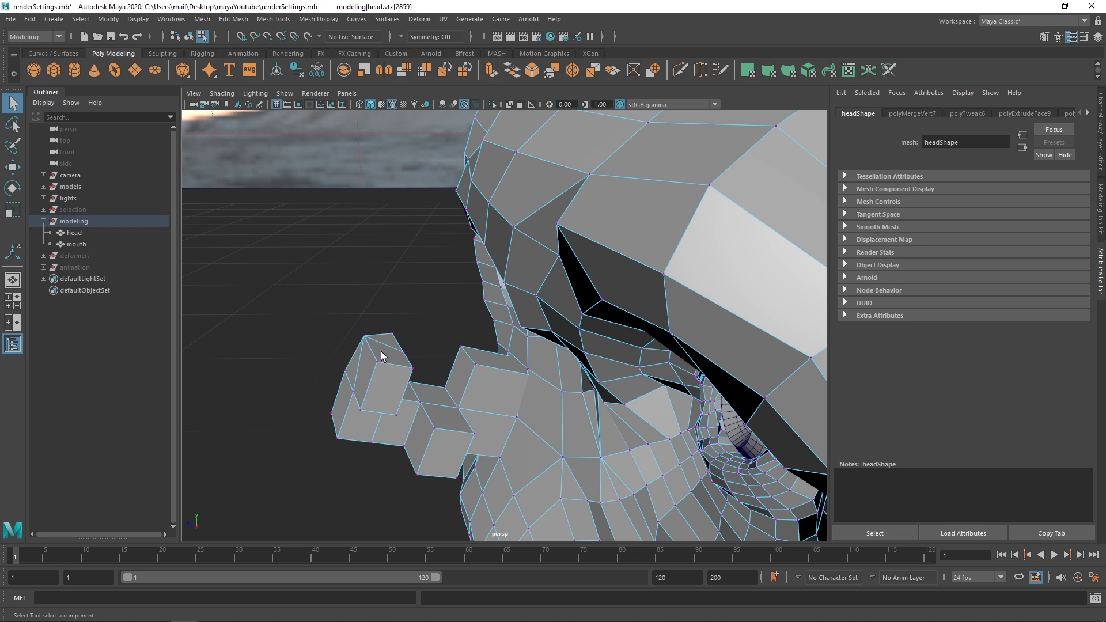
left_click_drag(381, 354, 409, 326)
right_click_drag(409, 326, 407, 284, "shift")
Cut a curved path of new edges across the cheek faces below the eye with the Multi-Cut tool
left_click_drag(459, 348, 388, 278, "alt")
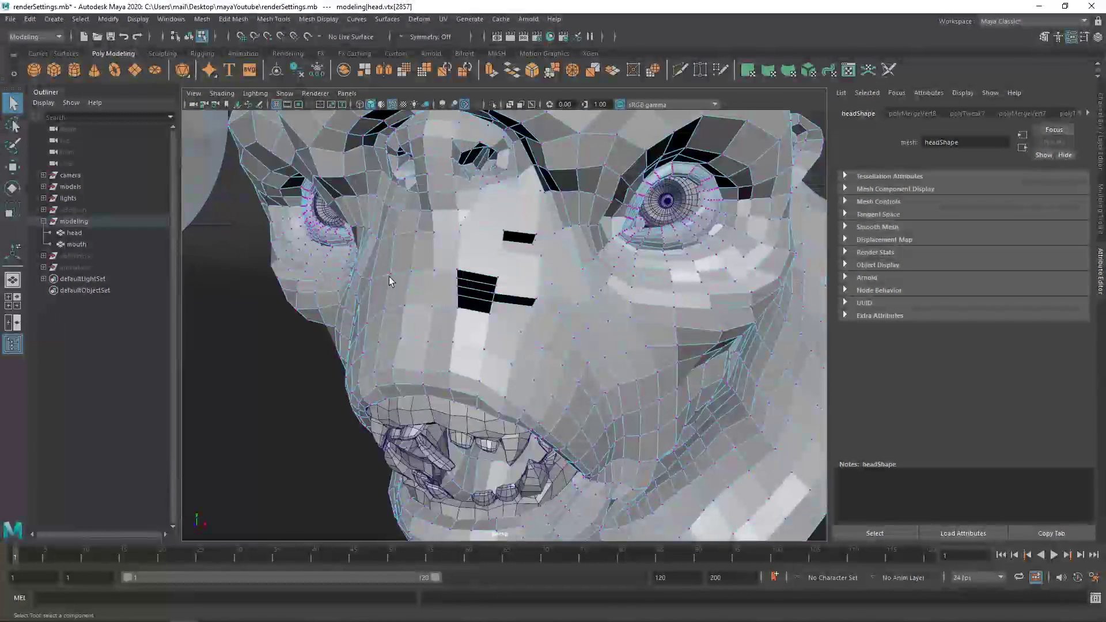
left_click_drag(485, 315, 443, 347, "alt")
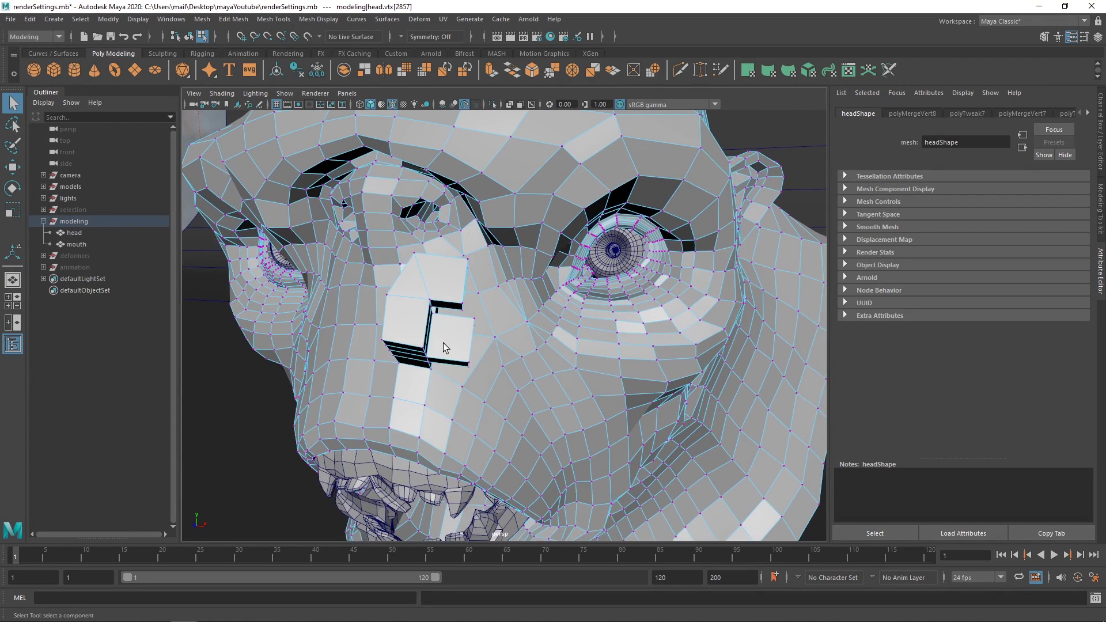
left_click_drag(509, 331, 458, 308, "alt")
right_click_drag(457, 308, 544, 329, "alt")
middle_click_drag(423, 374, 432, 308, "alt")
right_click_drag(431, 309, 447, 284, "alt")
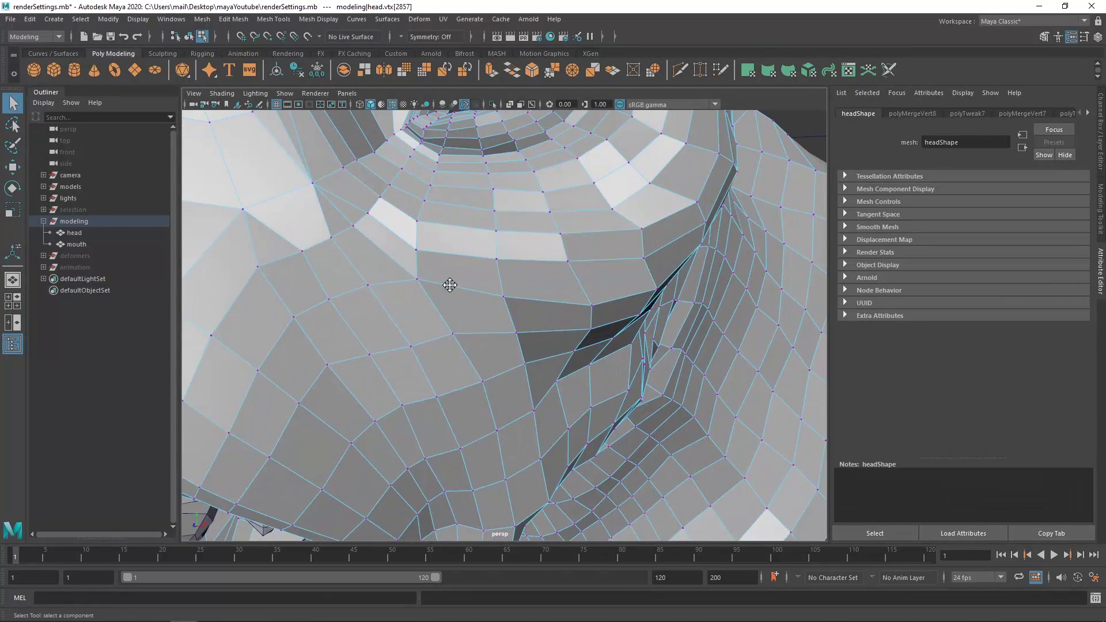
middle_click_drag(447, 284, 452, 346, "alt")
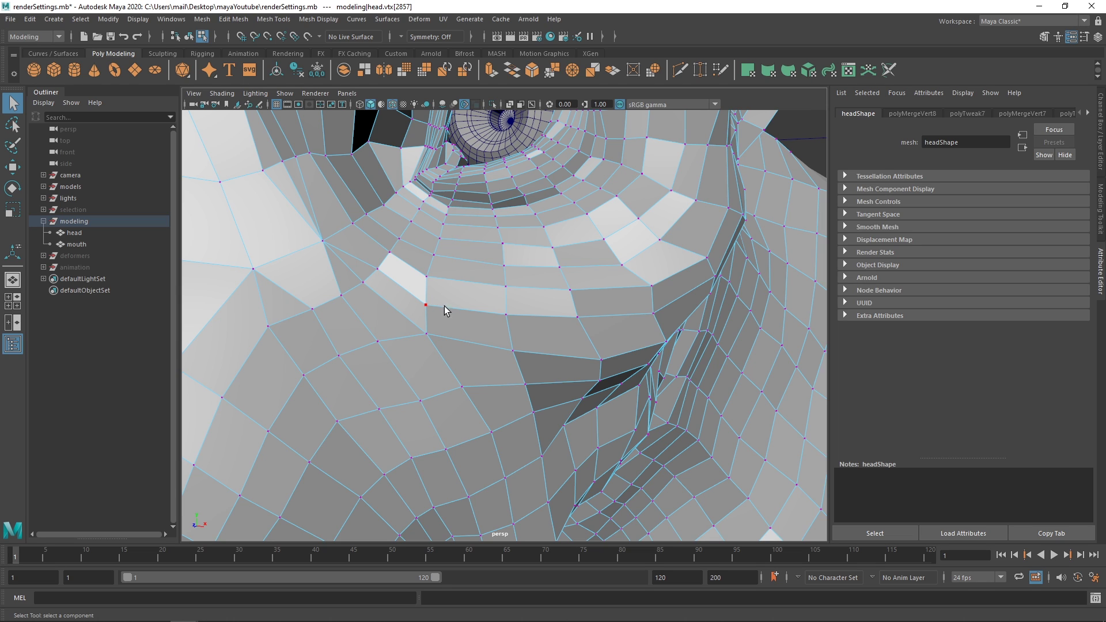
mouse_move(449, 293)
right_mouse_down()
mouse_move(494, 270)
mouse_move(405, 284)
right_mouse_up()
right_click(476, 281, "shift")
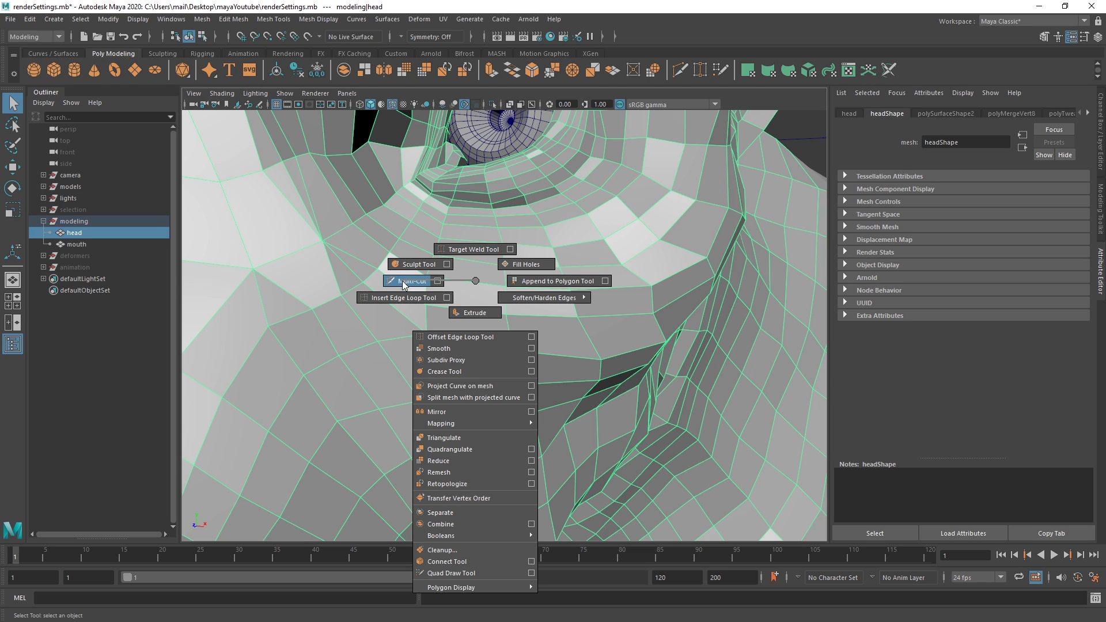
key("Escape")
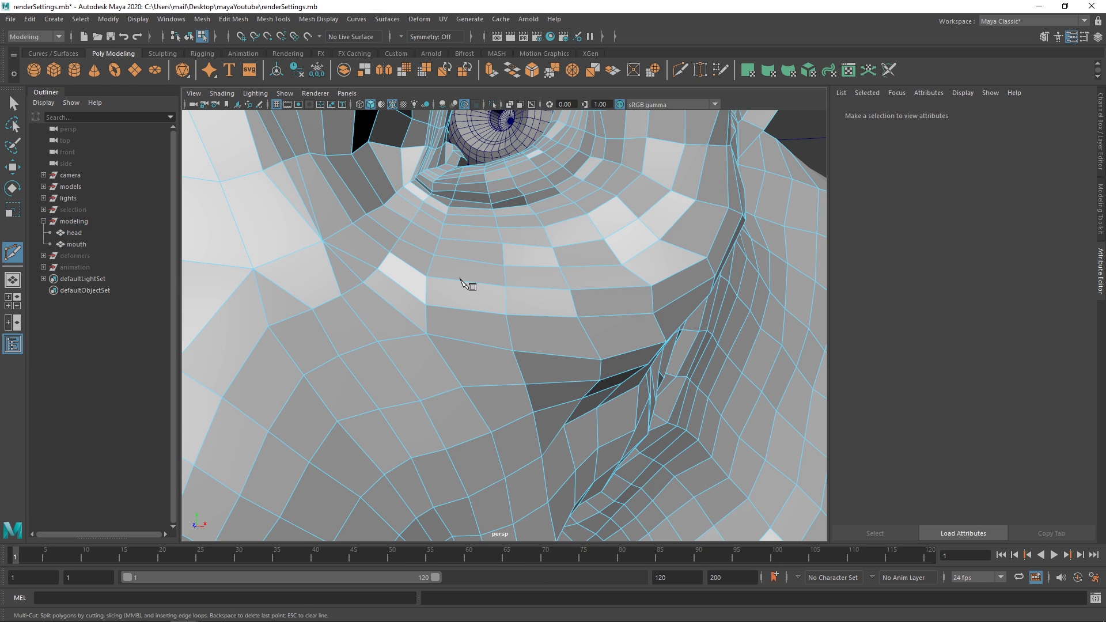
left_click(472, 343)
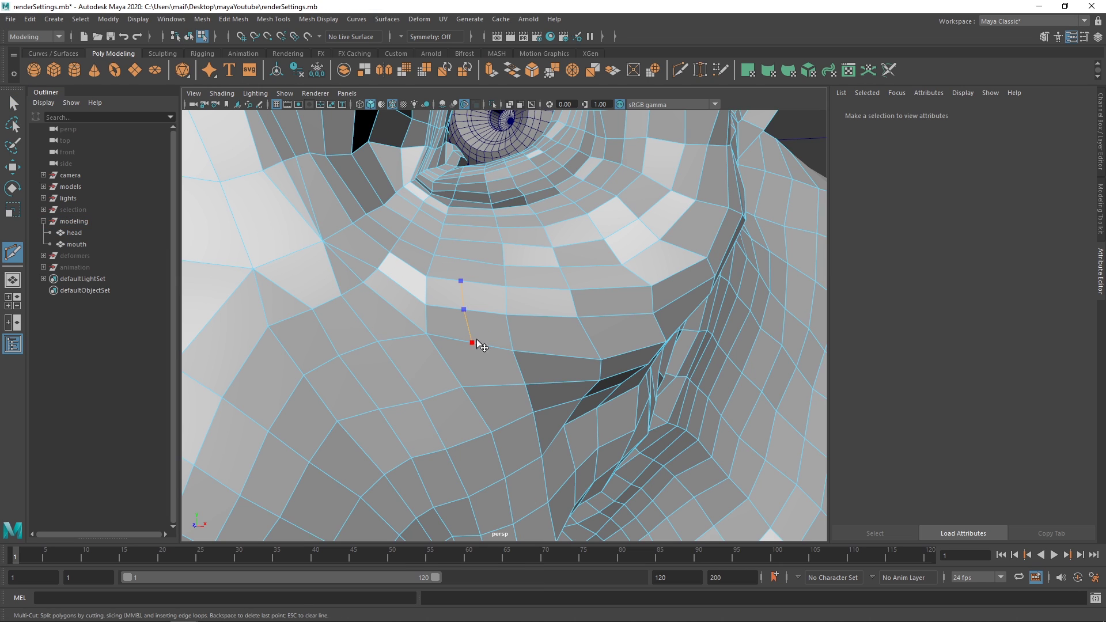
left_click(509, 335)
left_click(540, 316)
left_click(541, 288)
left_click(535, 266)
left_click(503, 254)
key("Return")
Insert an edge loop through the outer cheek faces with the Multi-Cut tool
left_click_drag(601, 262, 460, 262, "alt")
middle_click_drag(461, 262, 481, 291, "alt")
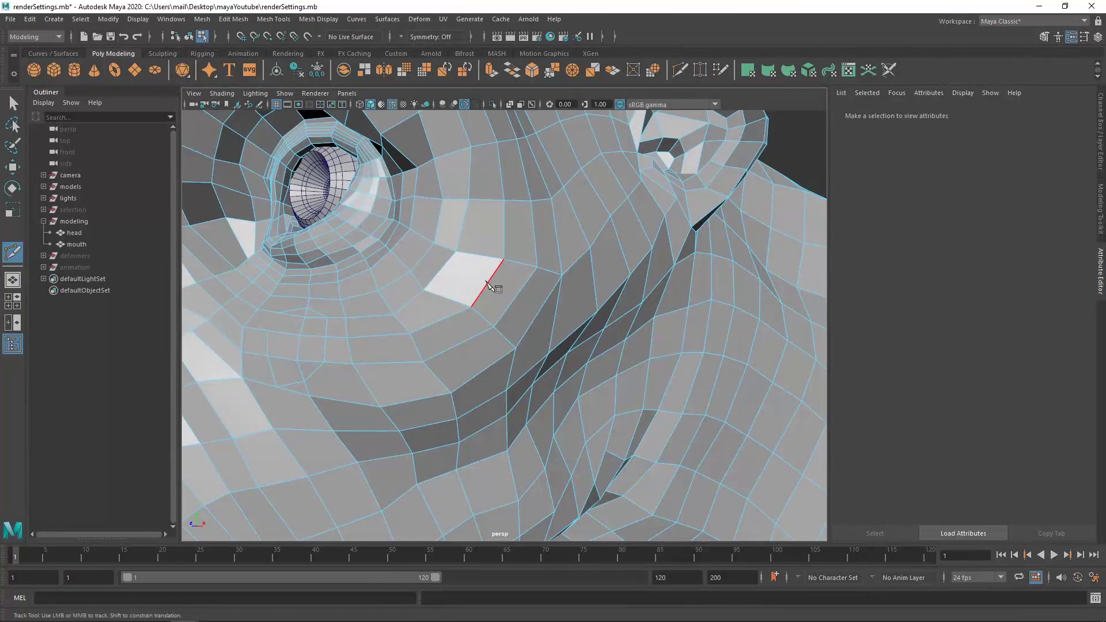
left_click(494, 269, "ctrl")
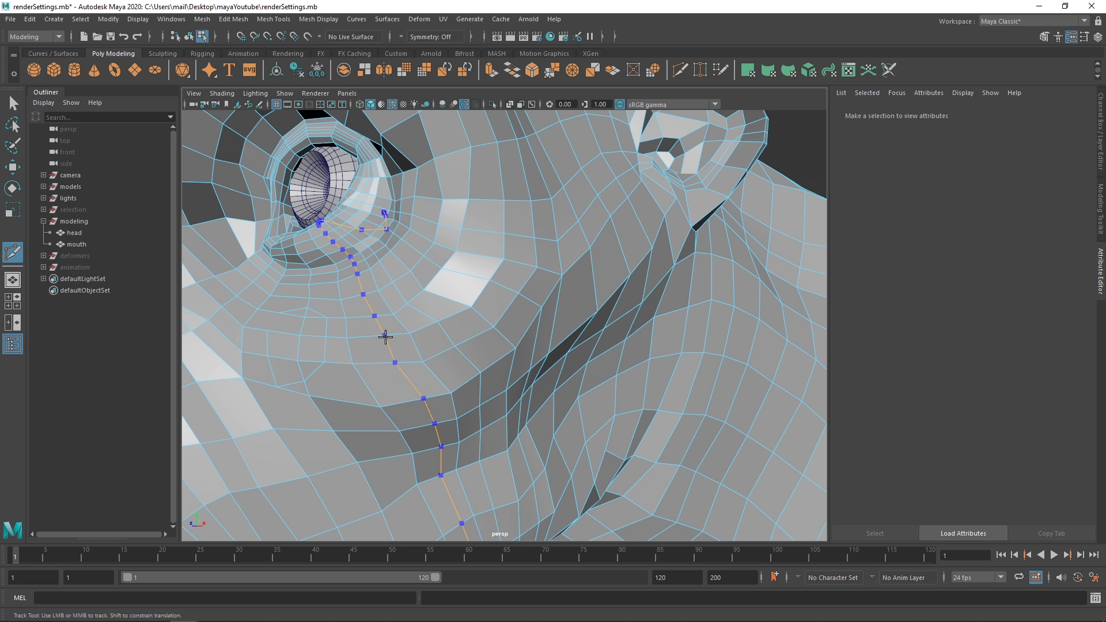
Cut a winding path of new edges across the lower cheek faces toward the nose with Multi-Cut
left_click_drag(446, 364, 461, 311, "alt")
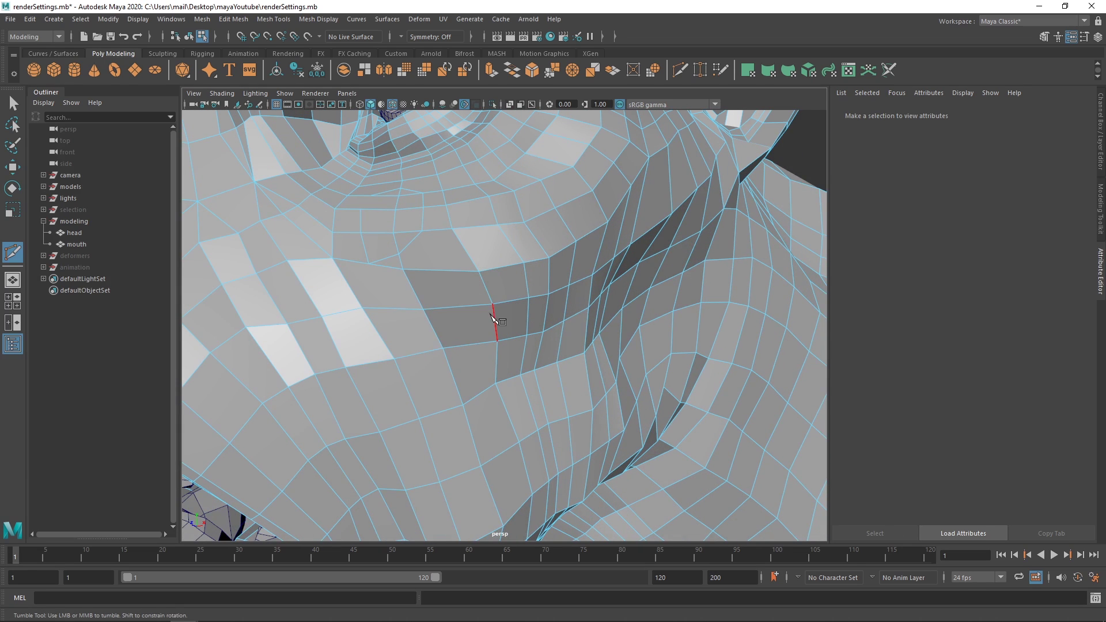
left_click(442, 348)
left_click(384, 298)
left_click(345, 277)
left_click(307, 293)
left_click(237, 312)
left_click(226, 341)
left_click(232, 374)
left_click(302, 349)
Delete a single face on the outer cheek between the eye and the ear
scroll(348, 343, "down", 8)
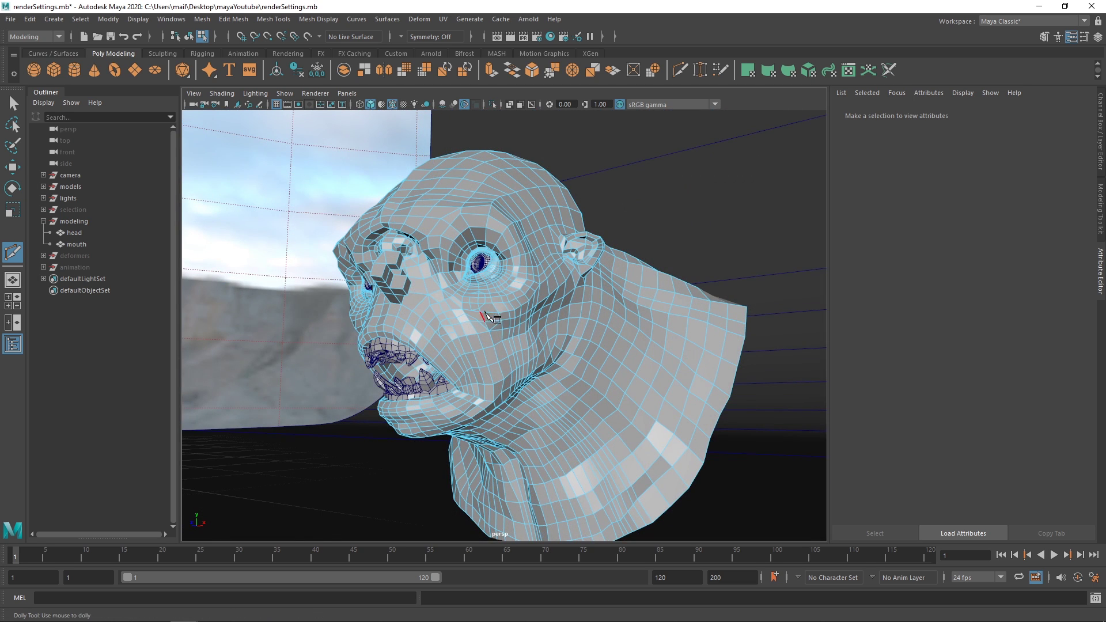
scroll(634, 345, "up", 4)
key("w")
scroll(505, 285, "up", 4)
middle_click_drag(505, 284, 441, 272, "alt")
right_click_drag(489, 260, 489, 305)
left_click(496, 262)
left_click_drag(496, 262, 556, 294, "alt")
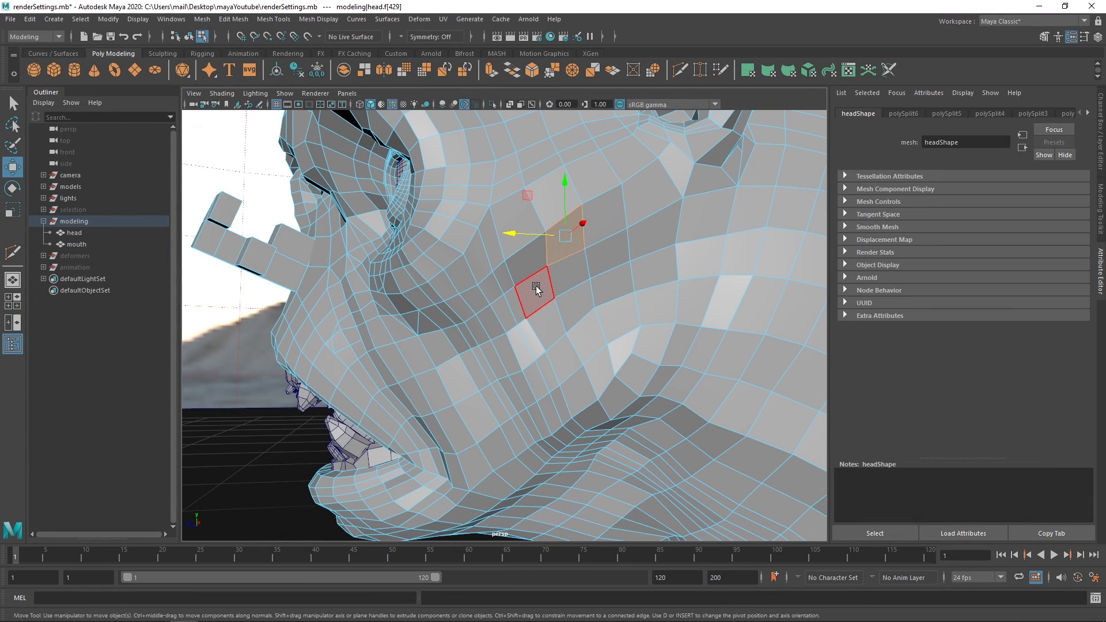
key("Delete")
Try closing the one-face hole with Fill Hole from its border edge and undo the fill
scroll(535, 286, "up", 5)
scroll(506, 275, "up", 5)
left_click_drag(375, 316, 372, 257, "alt")
right_click_drag(369, 257, 376, 212)
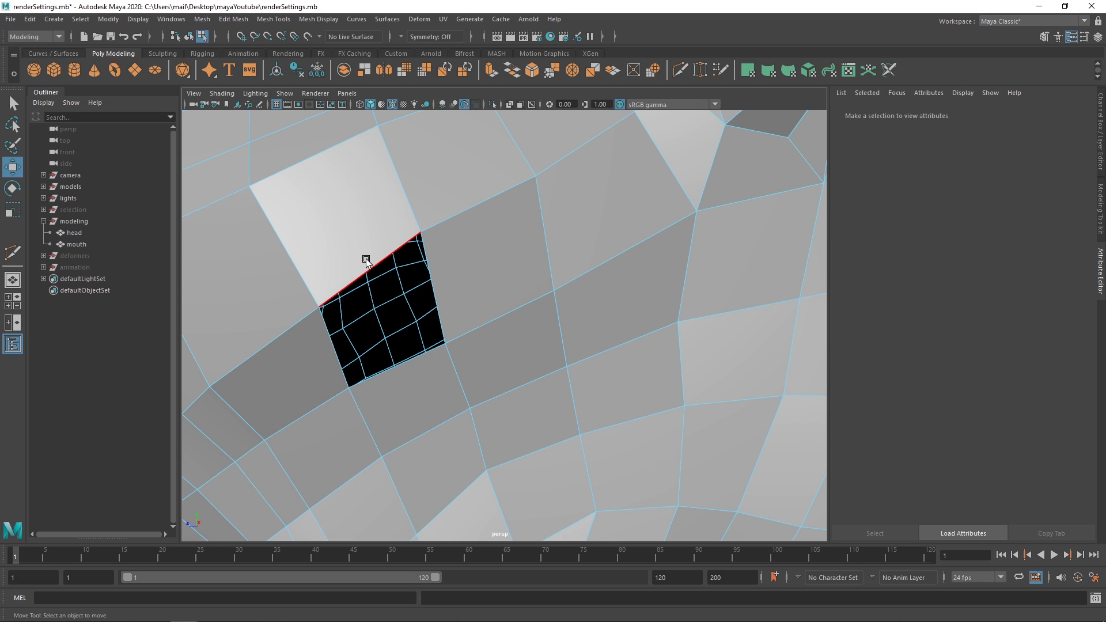
left_click(368, 261)
scroll(406, 249, "down", 1)
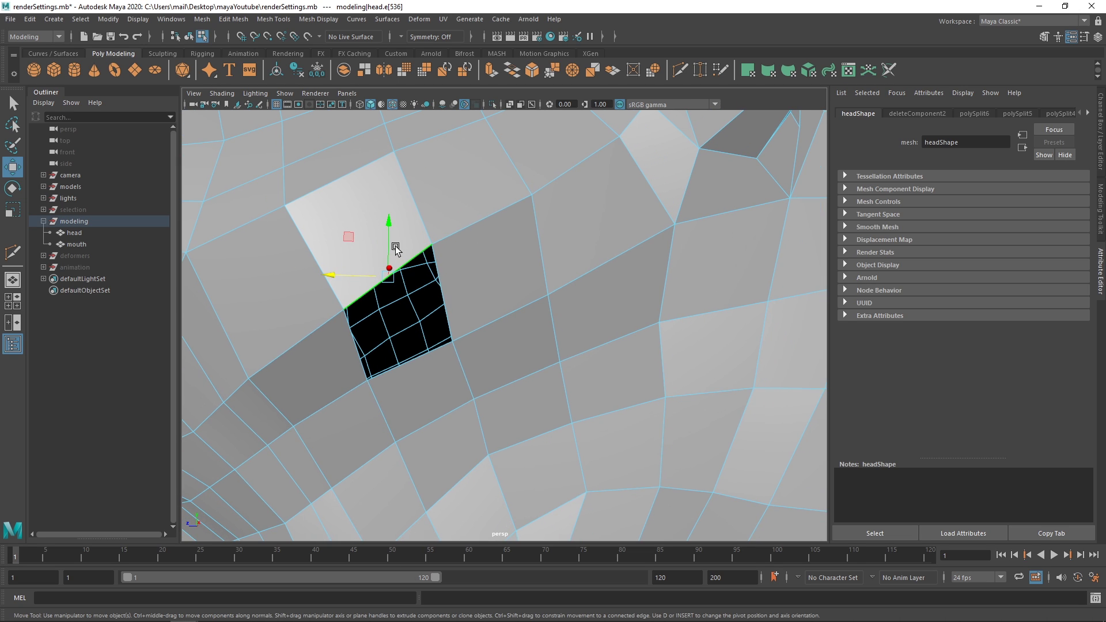
right_click(432, 234, "shift")
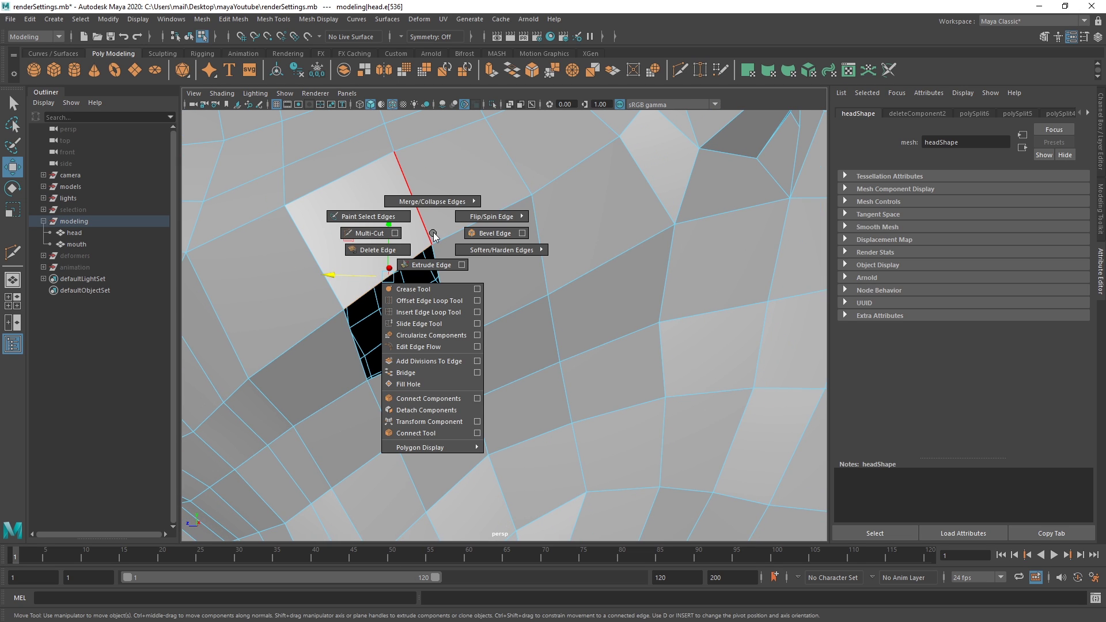
left_click(423, 384)
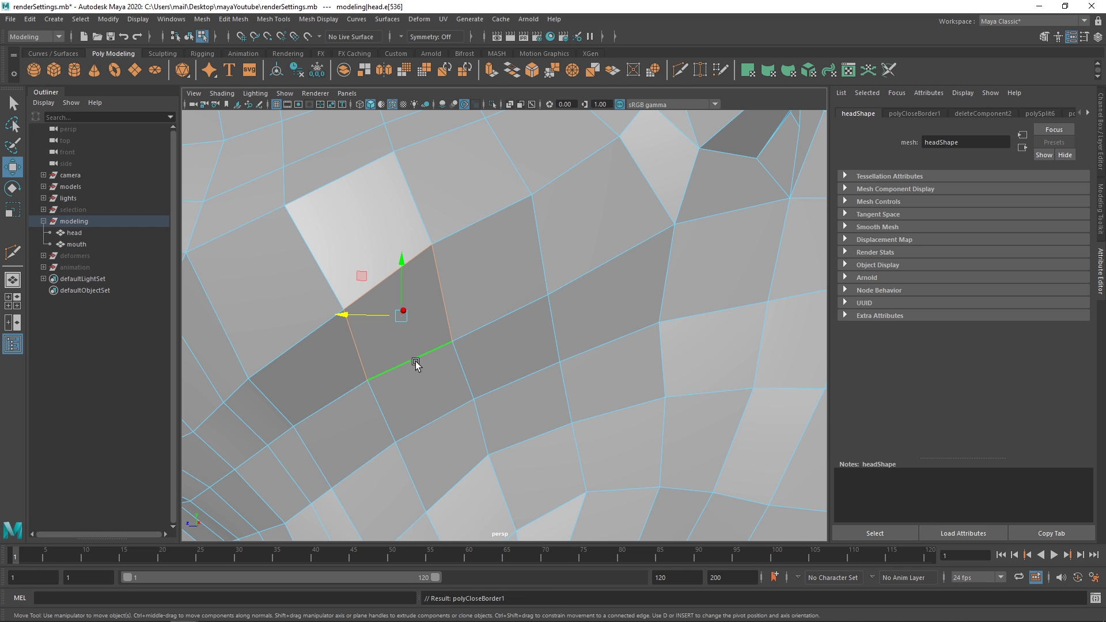
key("ctrl+z")
Delete the three faces neighbouring the hole and fill the enlarged opening with a single polygon
left_click_drag(495, 323, 488, 327, "alt")
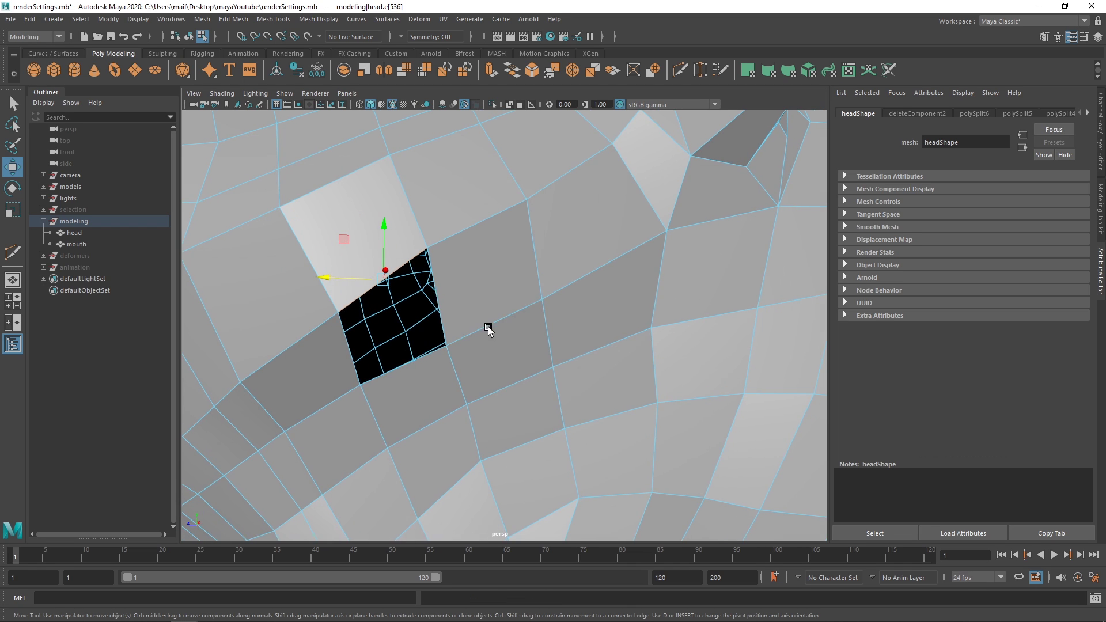
right_click_drag(423, 315, 482, 391)
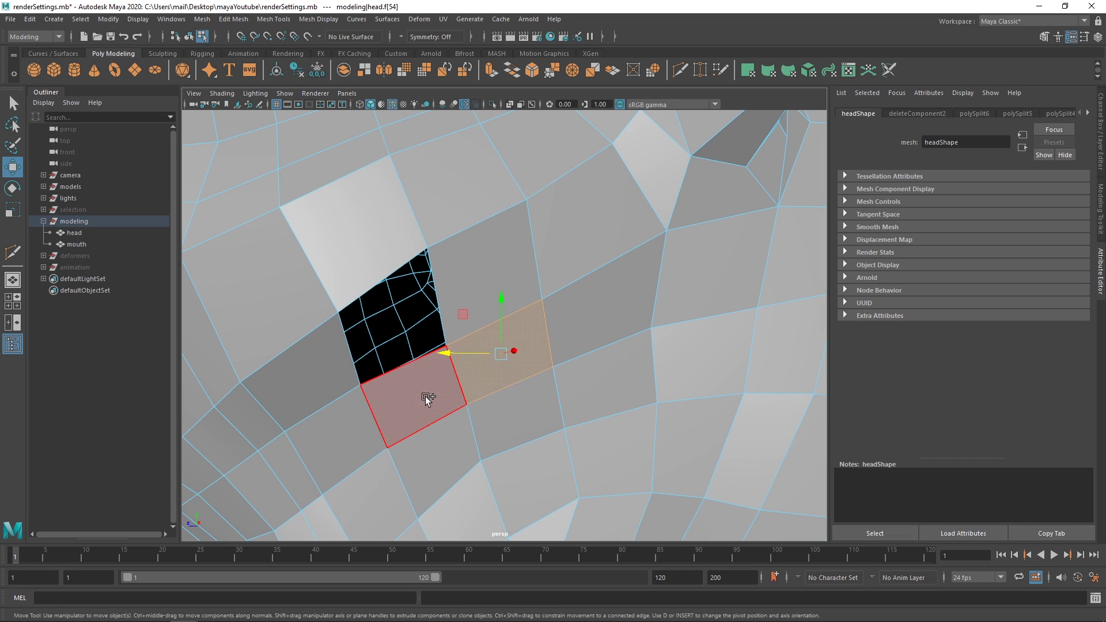
left_click(469, 305)
key("Delete")
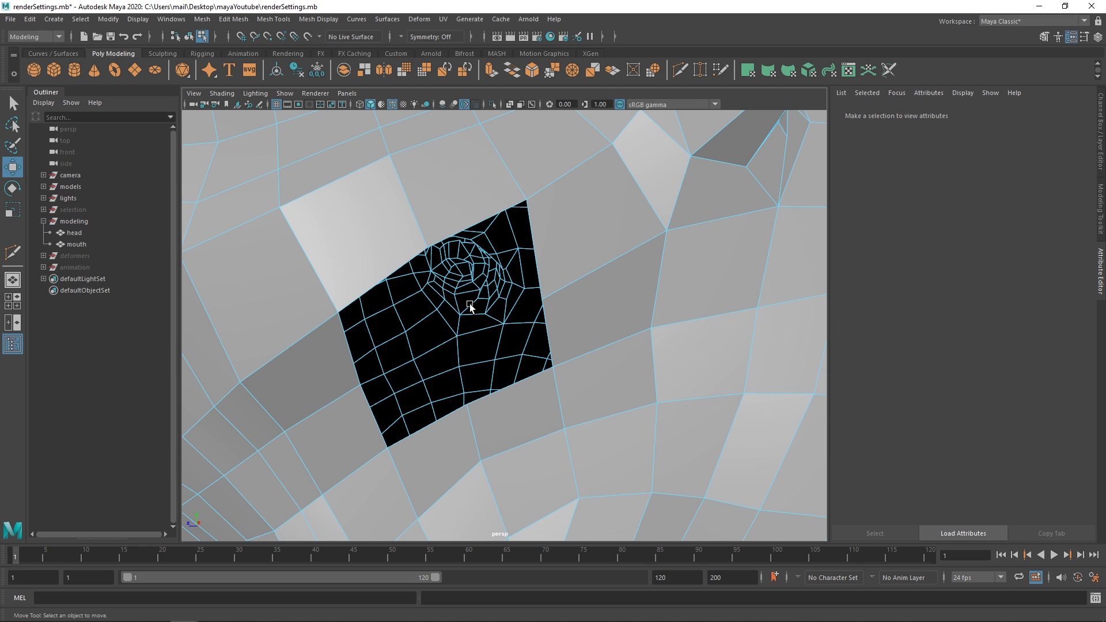
right_click_drag(370, 266, 395, 372)
left_click(406, 226)
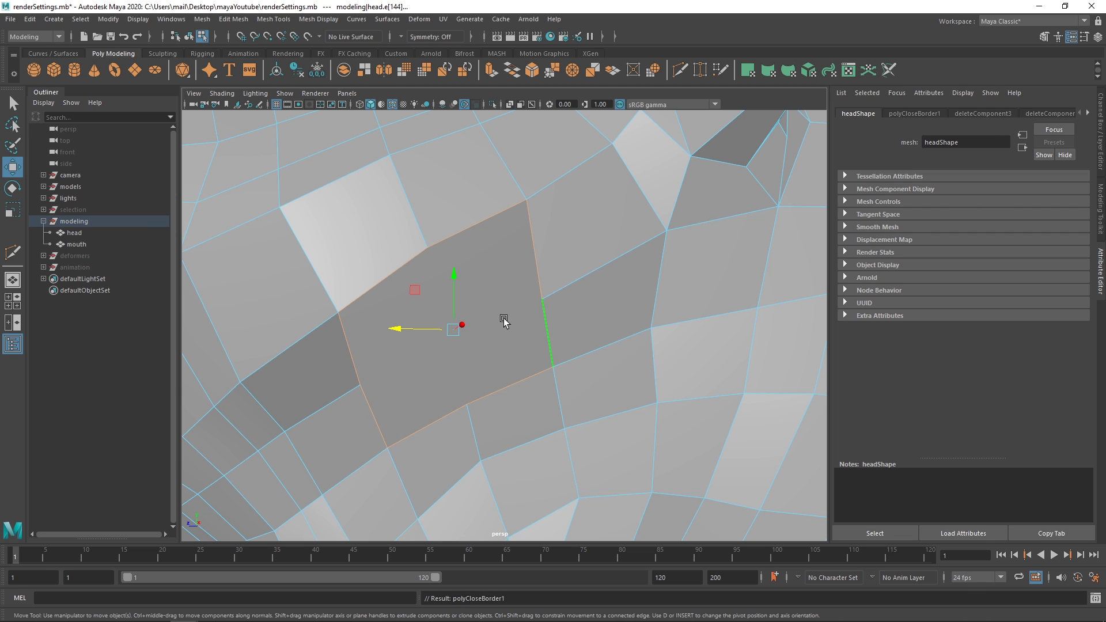
Divide the filled polygon into four quads with two crossing Multi-Cut edges between opposite border vertices
mouse_move(503, 321)
left_mouse_down("alt")
mouse_move(522, 308)
mouse_move(499, 332)
left_mouse_up("alt")
right_click_drag(494, 337, 469, 302)
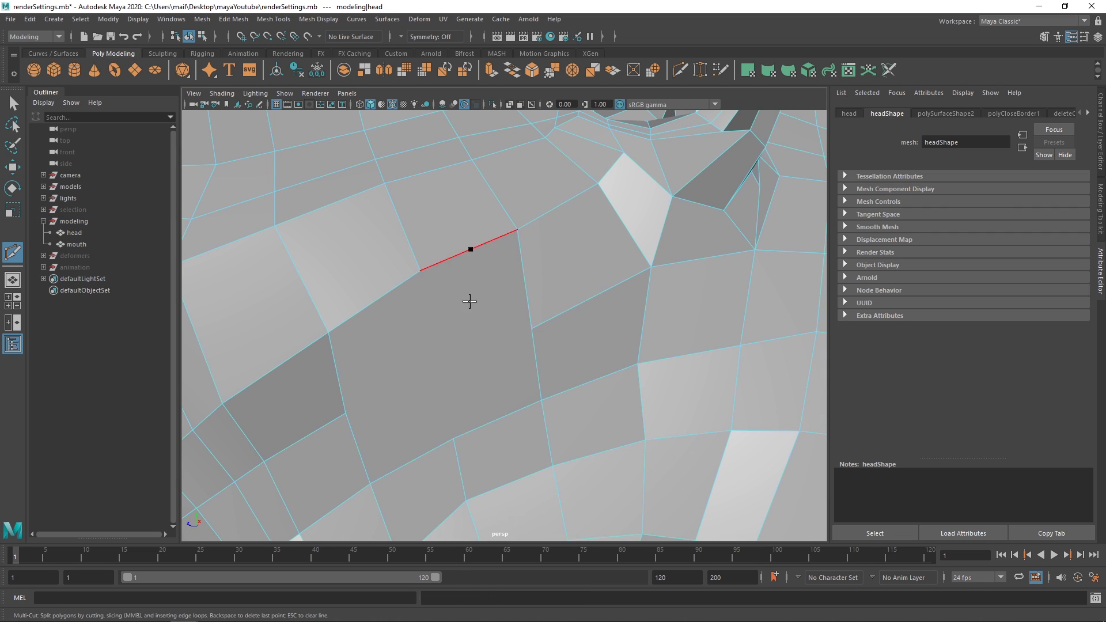
left_click(532, 329)
left_click(345, 413)
right_click(358, 351)
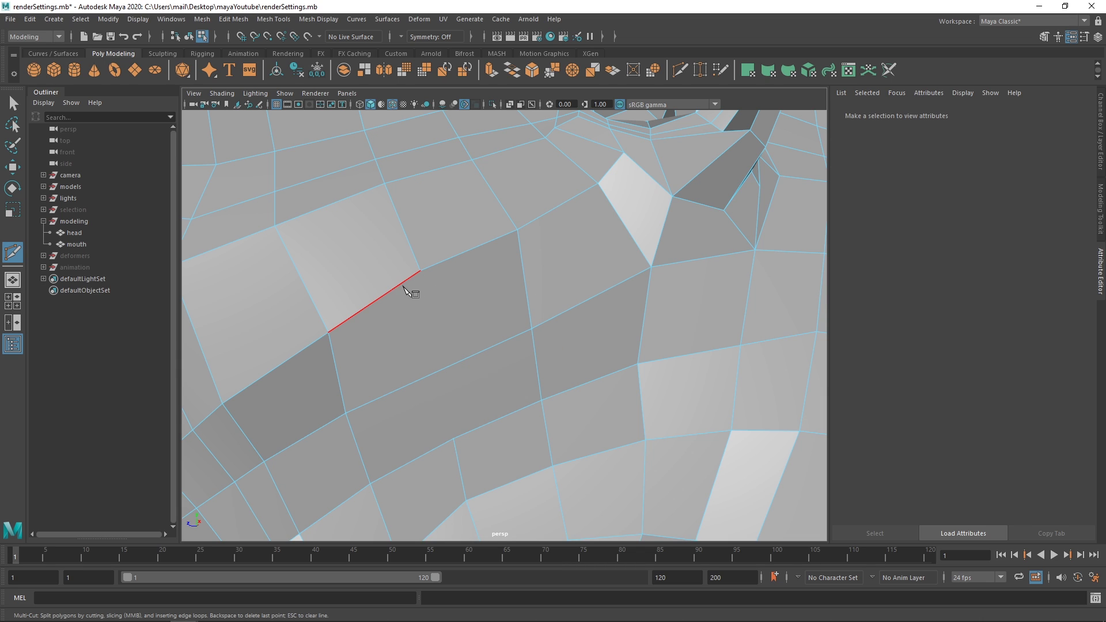
left_click(420, 270)
left_click(454, 439)
right_click(399, 460)
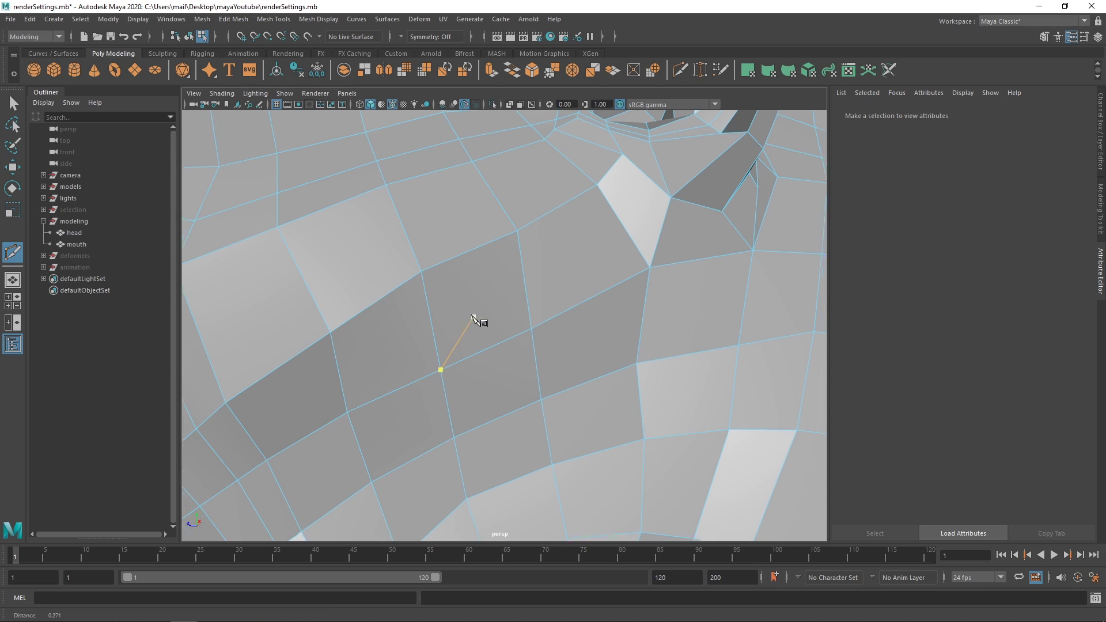
Leave Multi-Cut for object mode, then combine the head and mouth meshes into a single object
scroll(478, 318, "down", 2)
key("w")
scroll(579, 255, "down", 1)
key("F8")
right_click_drag(576, 241, 401, 272, "alt")
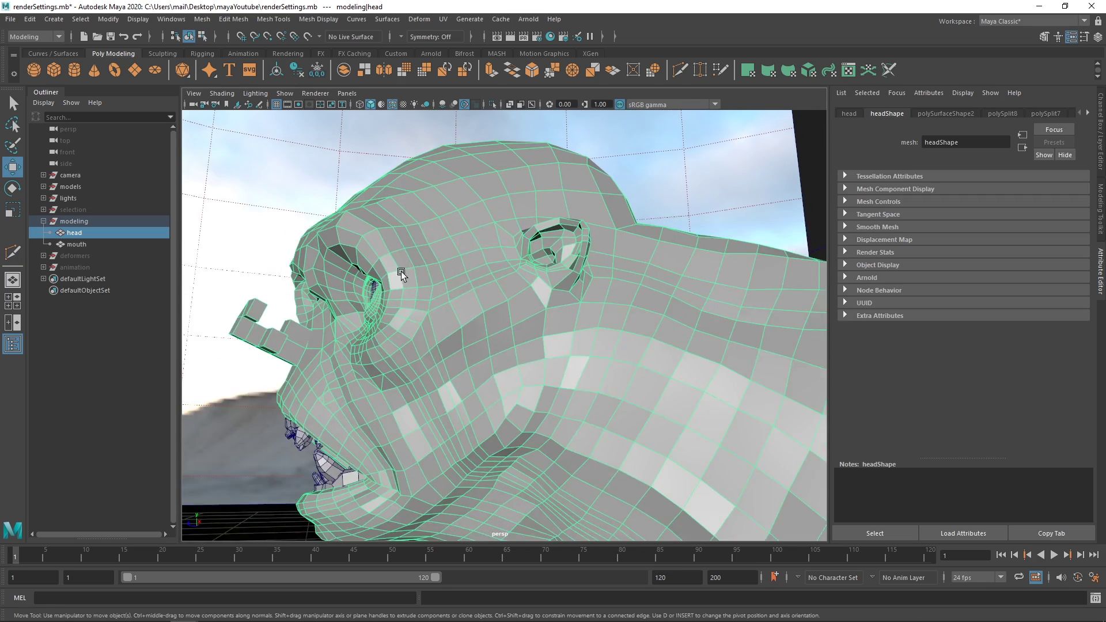
left_click_drag(401, 271, 593, 265, "alt")
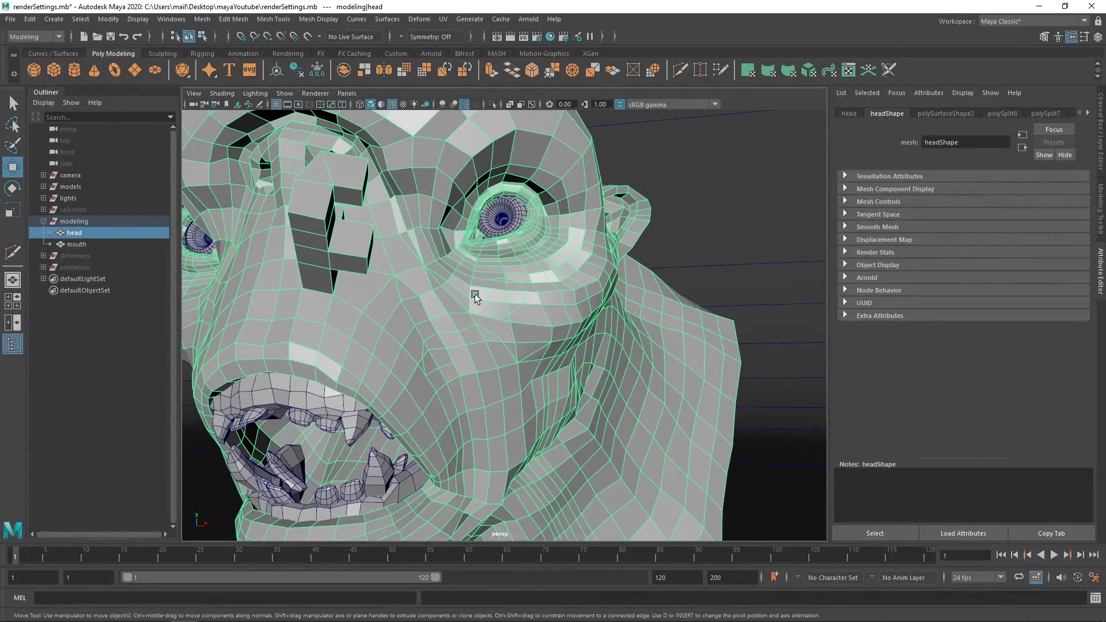
left_click(517, 212)
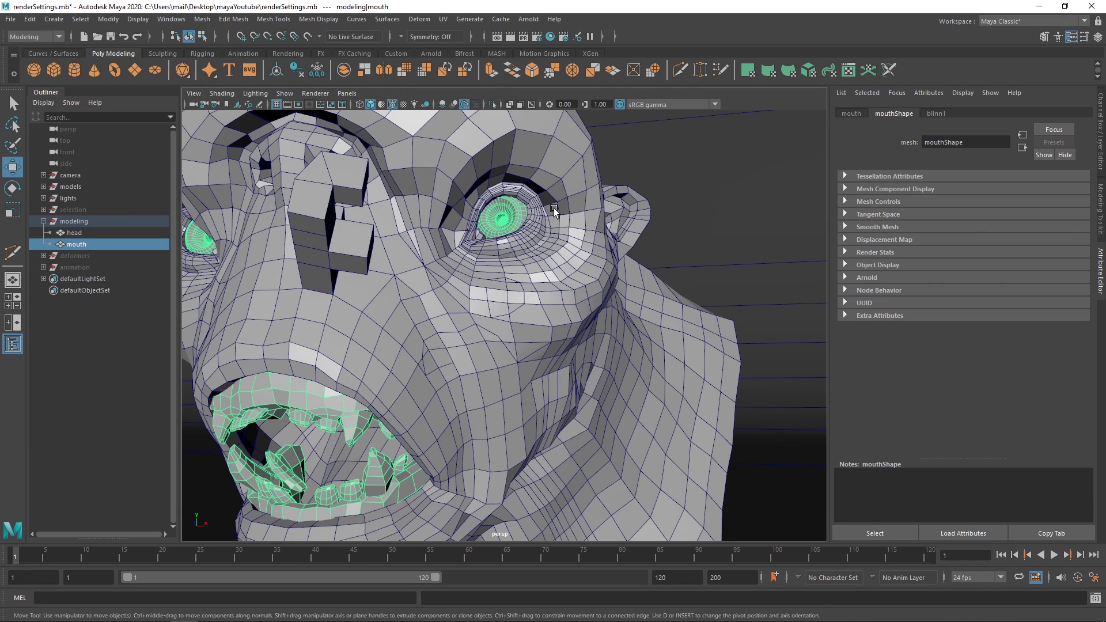
left_click(556, 216, "shift")
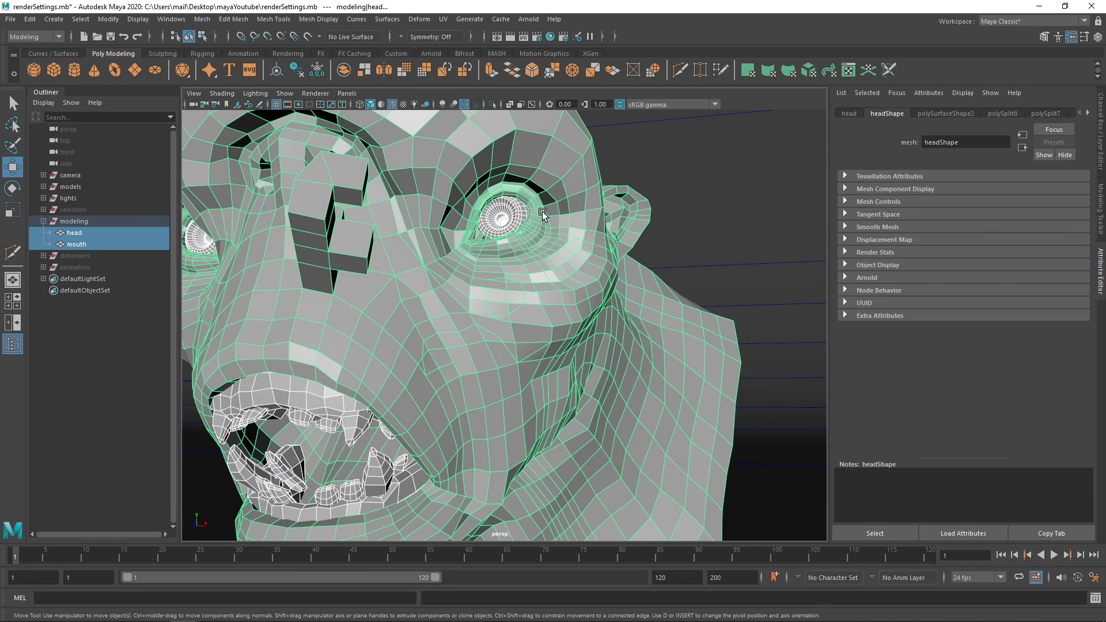
left_click(542, 215, "shift")
left_click(512, 211, "shift")
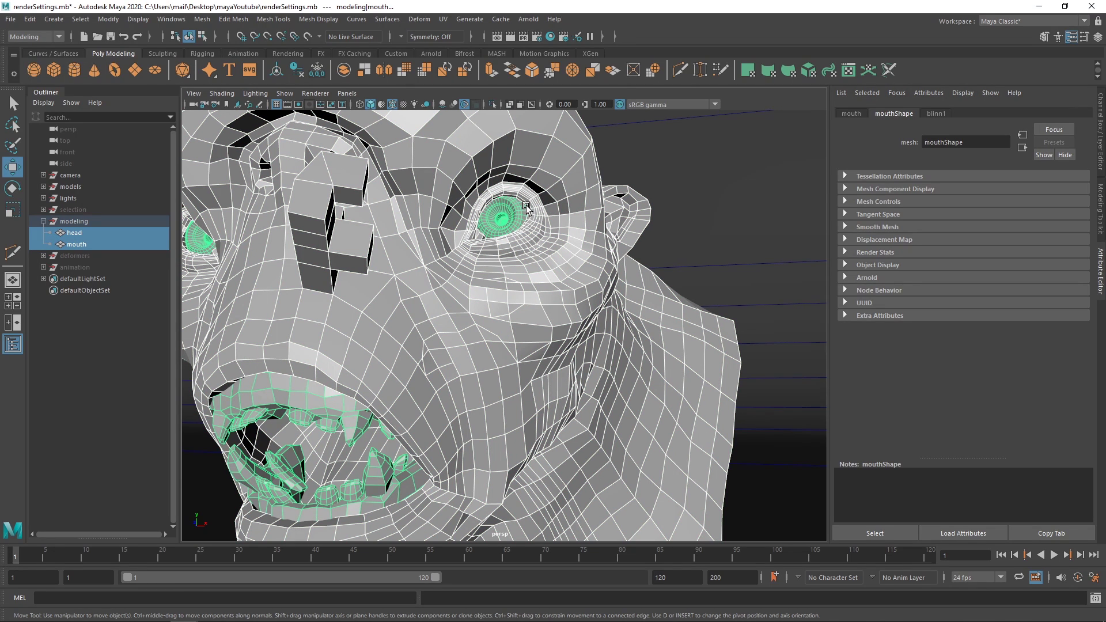
right_click(526, 208, "shift")
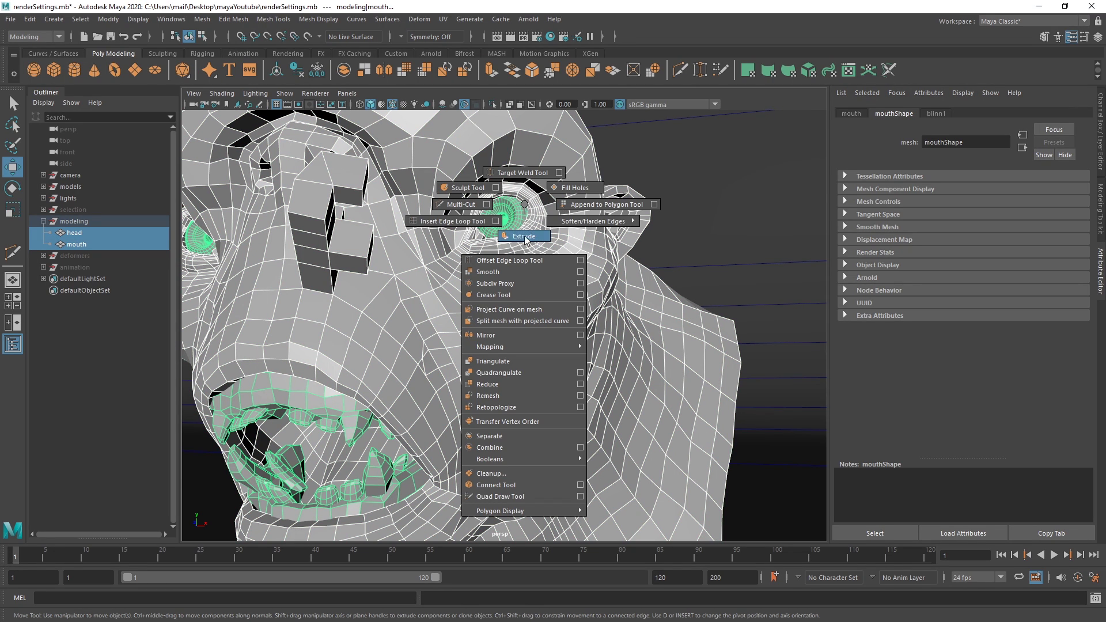
left_click(489, 448)
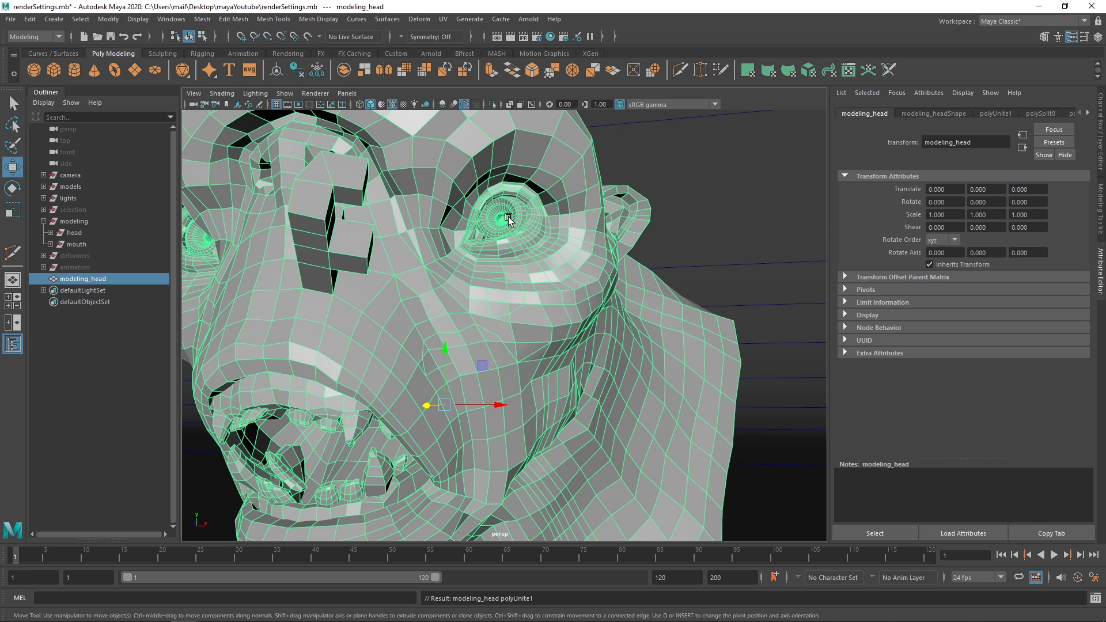
Separate the combined mesh into individual pieces and check them by selecting the eye, head, tooth and upper gum in turn
right_click_drag(508, 218, 485, 449, "shift")
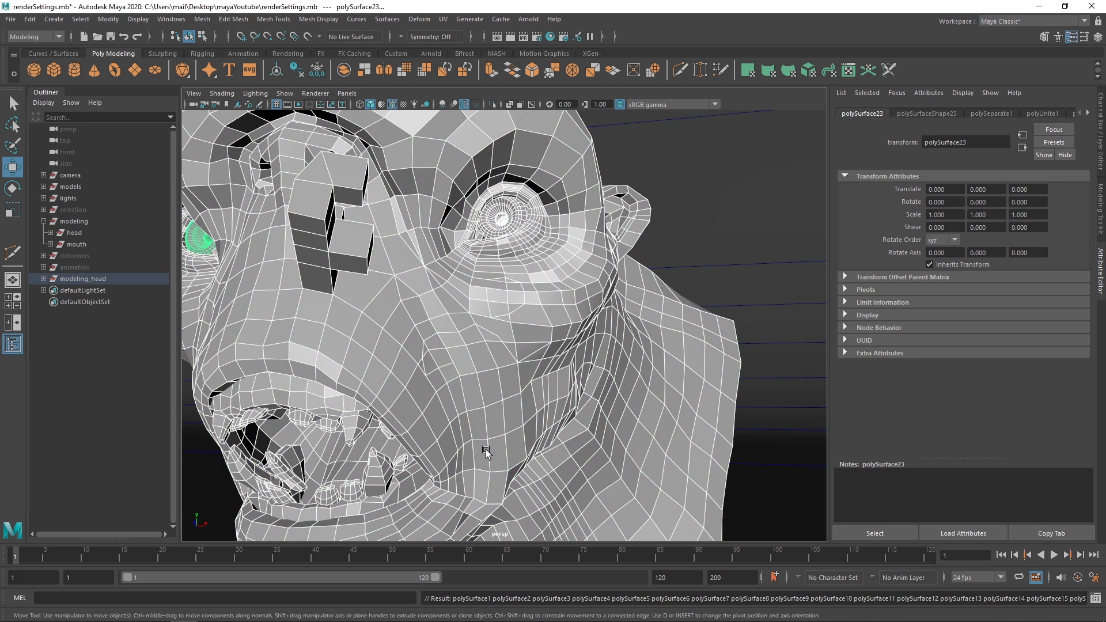
left_click(519, 225)
left_click(508, 208)
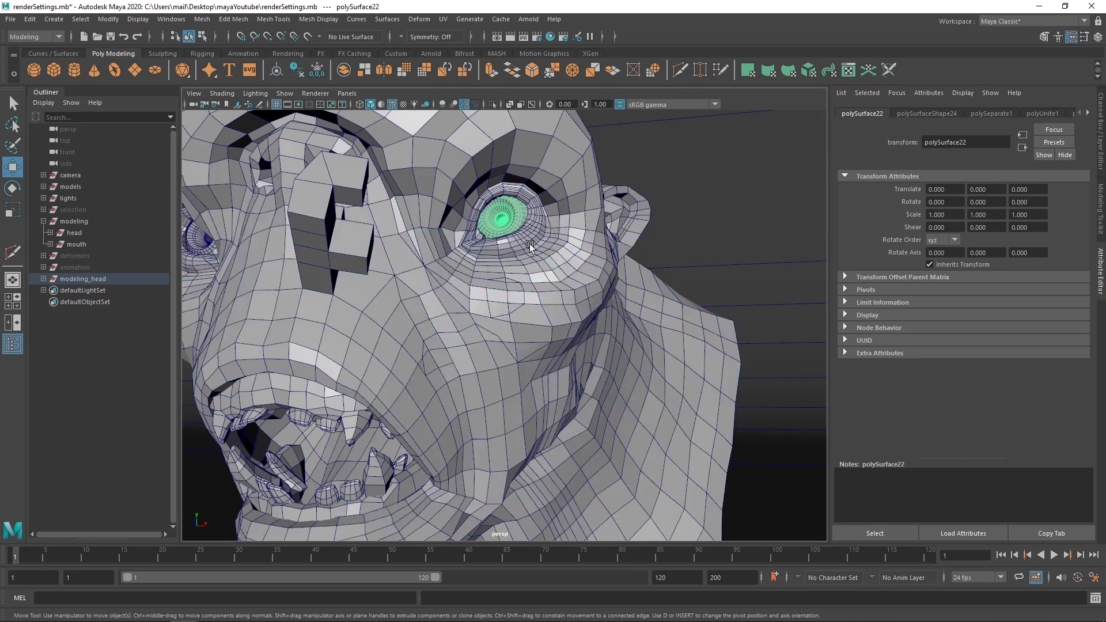
left_click(473, 290)
left_click(348, 428)
left_click(313, 399)
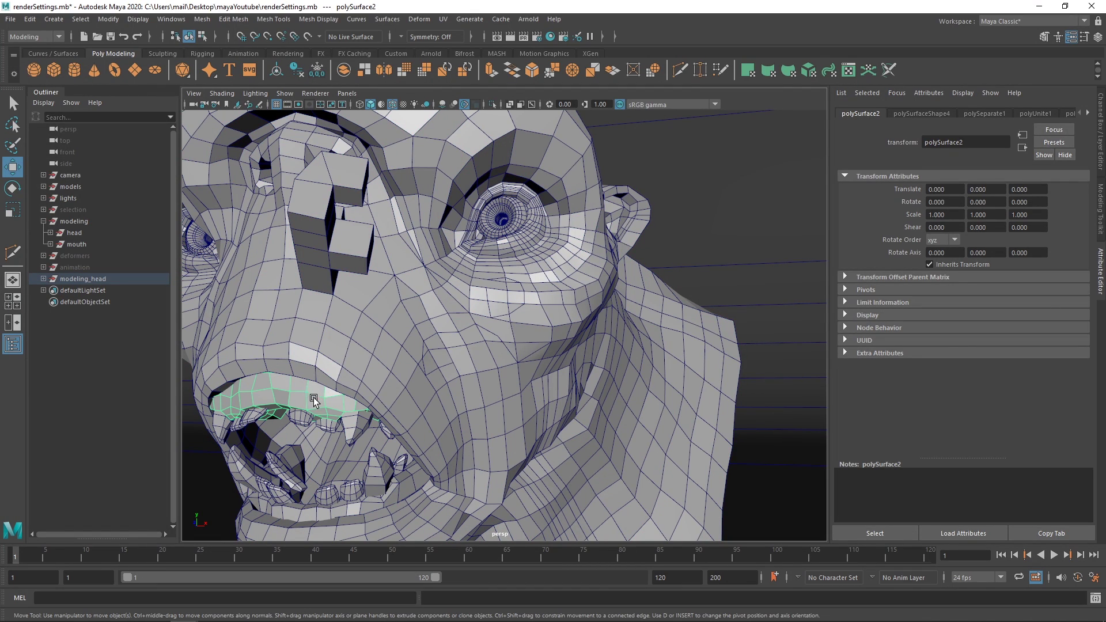
left_click(43, 279)
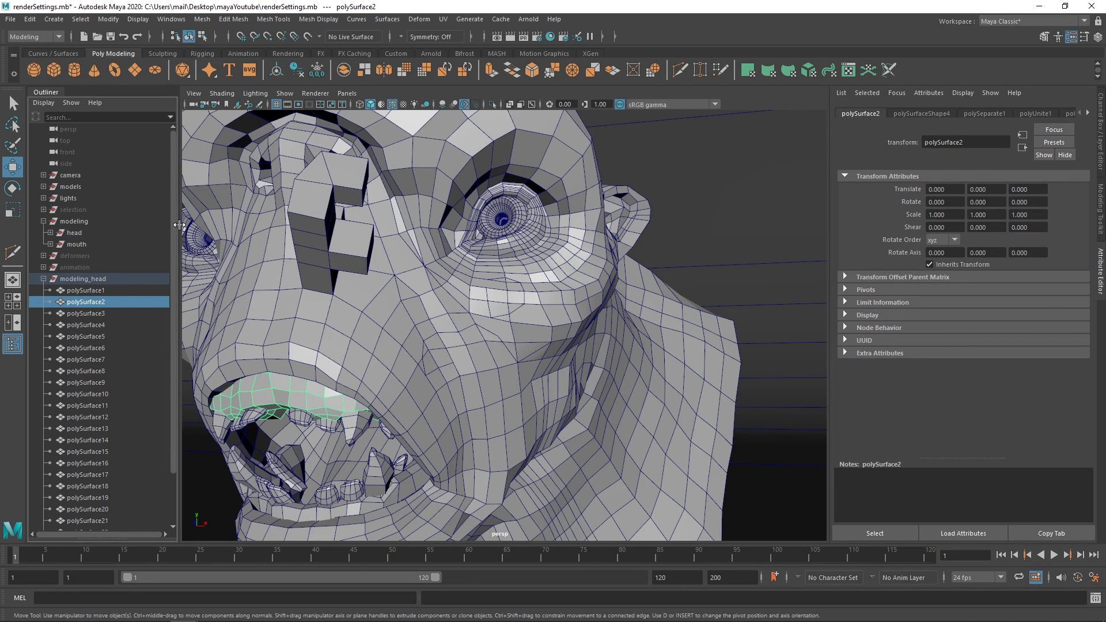
mouse_move(175, 219)
left_mouse_down()
mouse_move(175, 302)
mouse_move(176, 241)
left_mouse_up()
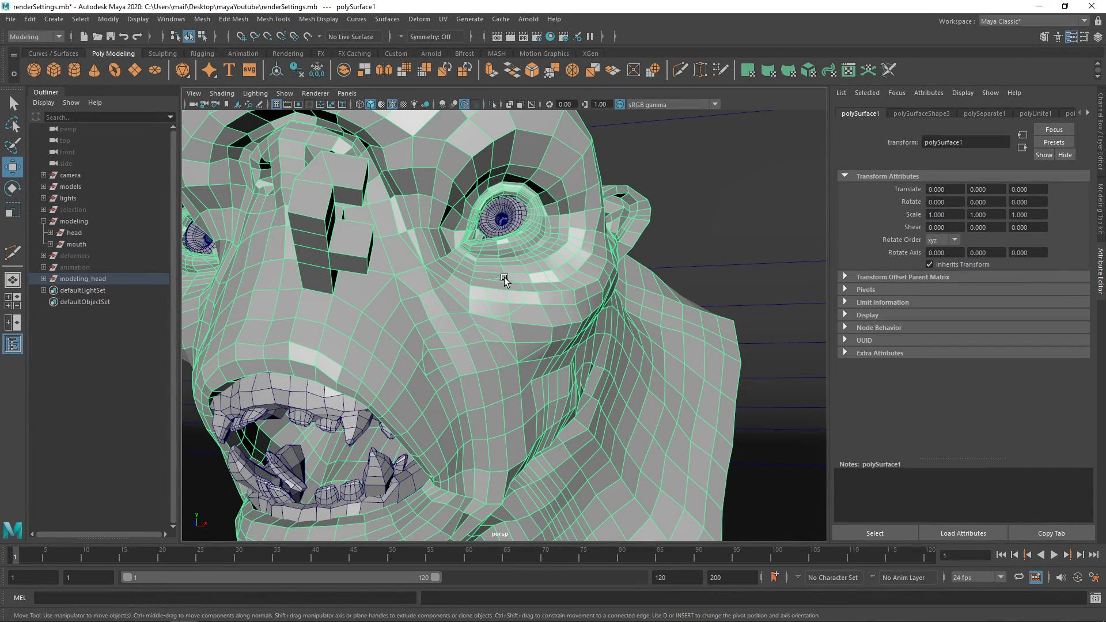
Try Smooth on the separated head mesh with one division, inspect the denser surface and undo the smoothing
left_click_drag(533, 292, 475, 285, "alt")
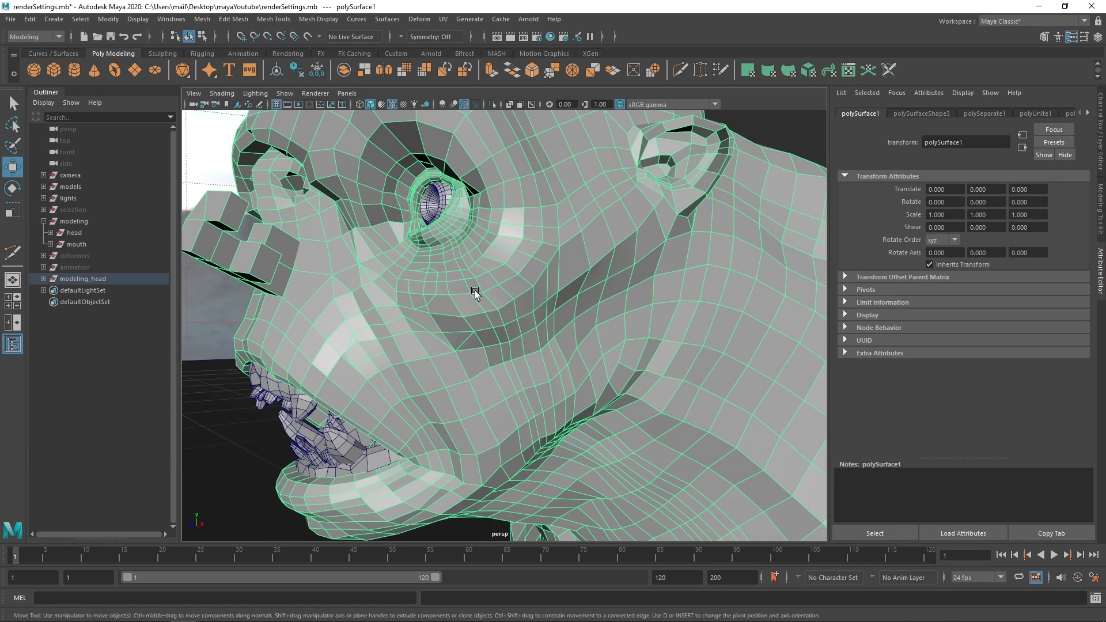
right_click_drag(475, 282, 459, 349, "shift")
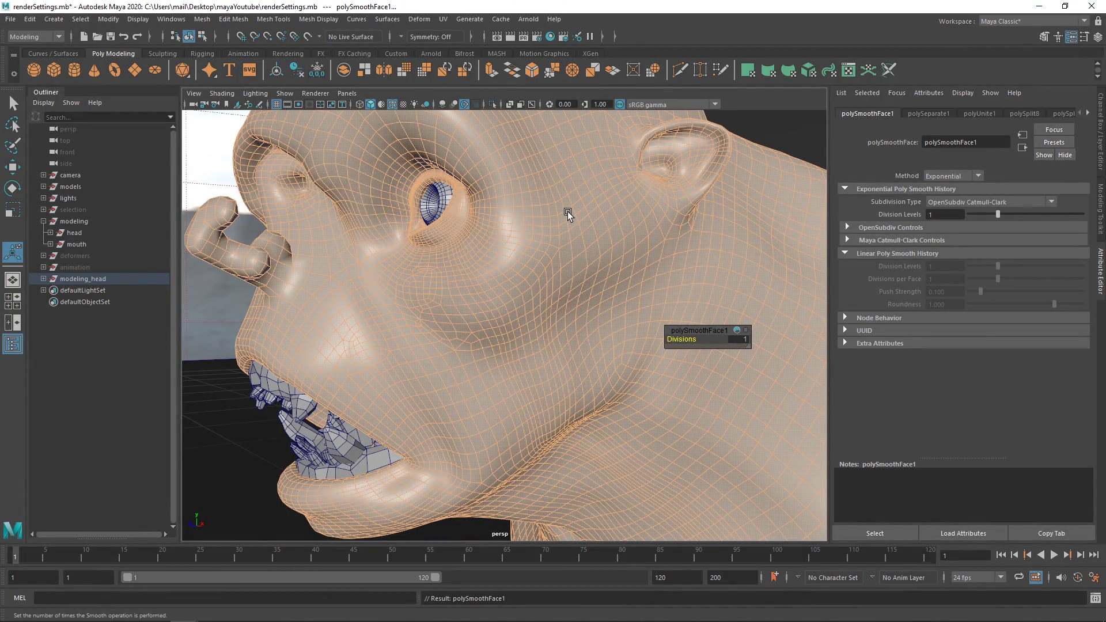
left_click(555, 274)
mouse_move(555, 274)
left_mouse_down("alt")
mouse_move(602, 279)
mouse_move(533, 303)
mouse_move(516, 264)
mouse_move(514, 308)
mouse_move(541, 289)
left_mouse_up("alt")
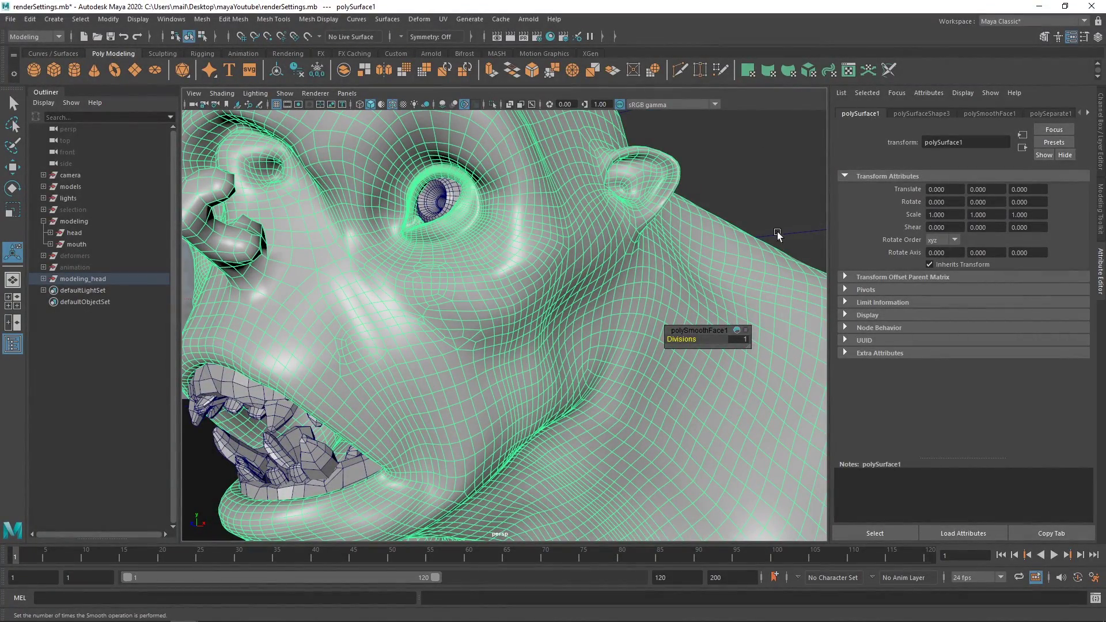
mouse_move(679, 339)
left_mouse_down()
mouse_move(690, 338)
mouse_move(666, 339)
left_mouse_up()
key("ctrl+z")
key("ctrl+z")
key("ctrl+z")
key("ctrl+z")
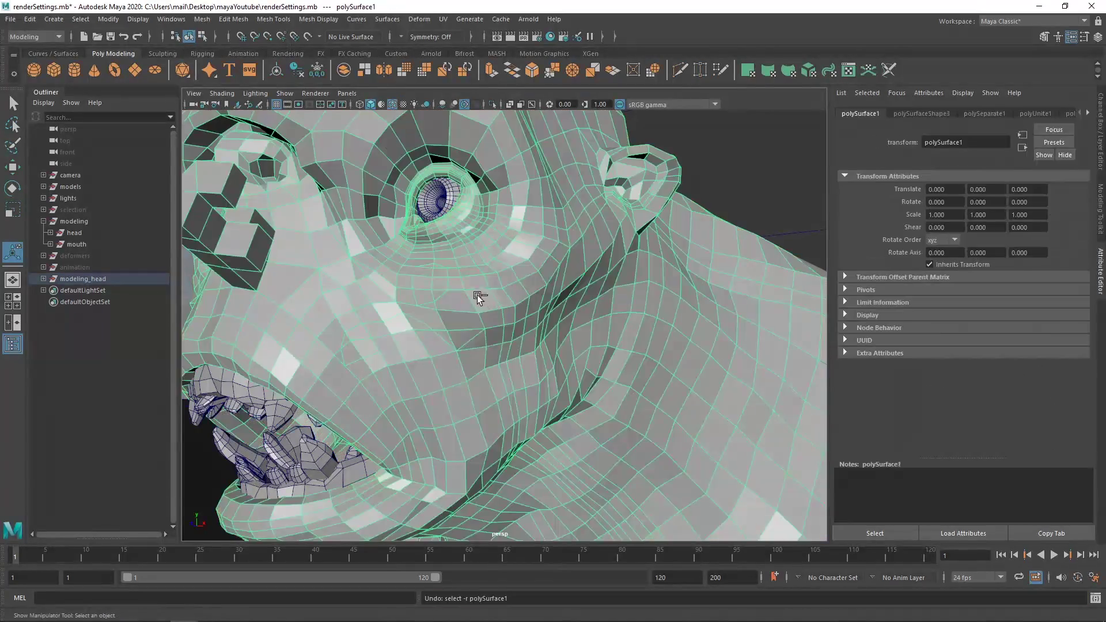
Select a short run of edges on the temple above the brow and bevel them with a fraction of 0.73
left_click_drag(529, 305, 464, 345, "alt")
scroll(459, 263, "up", 2)
middle_click_drag(459, 263, 544, 322, "alt")
right_click_drag(420, 256, 421, 228)
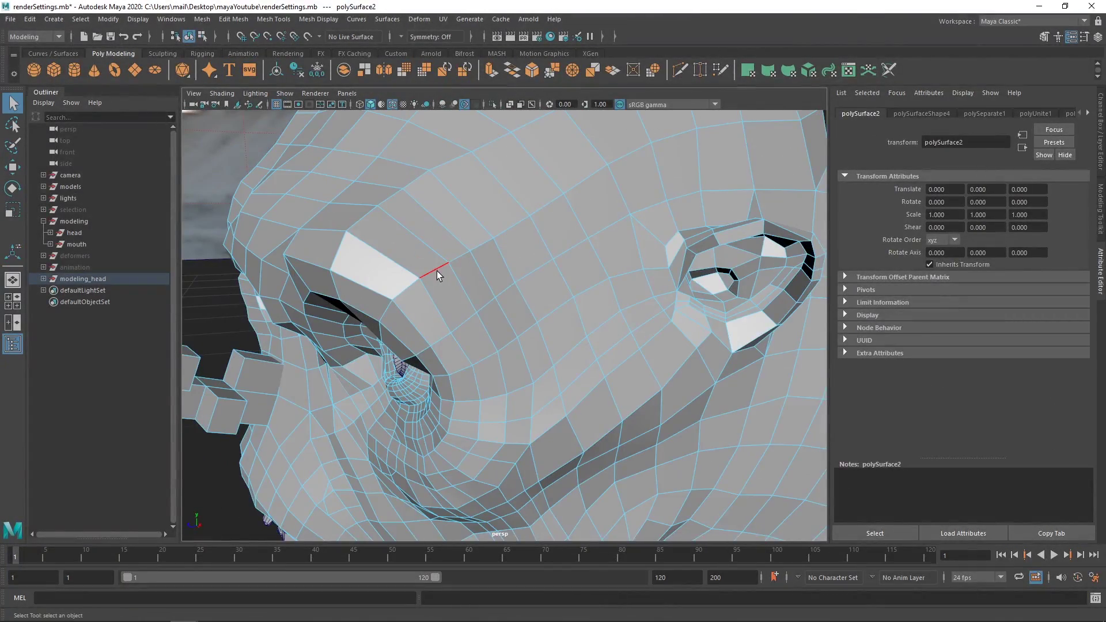
left_click(435, 271)
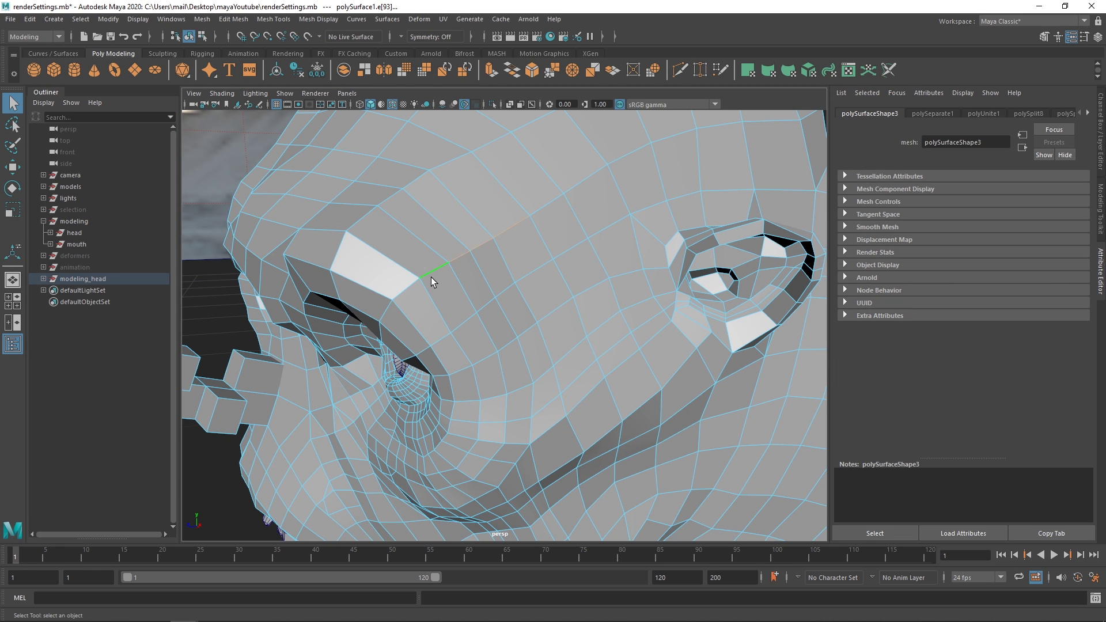
left_click_drag(465, 265, 468, 249, "alt")
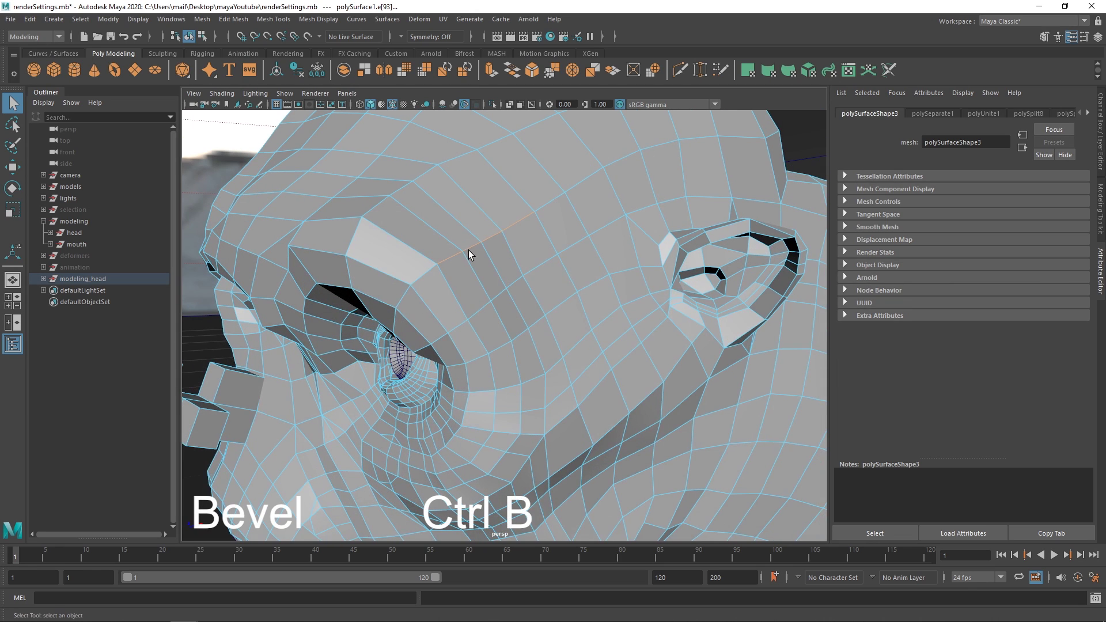
key("ctrl+b")
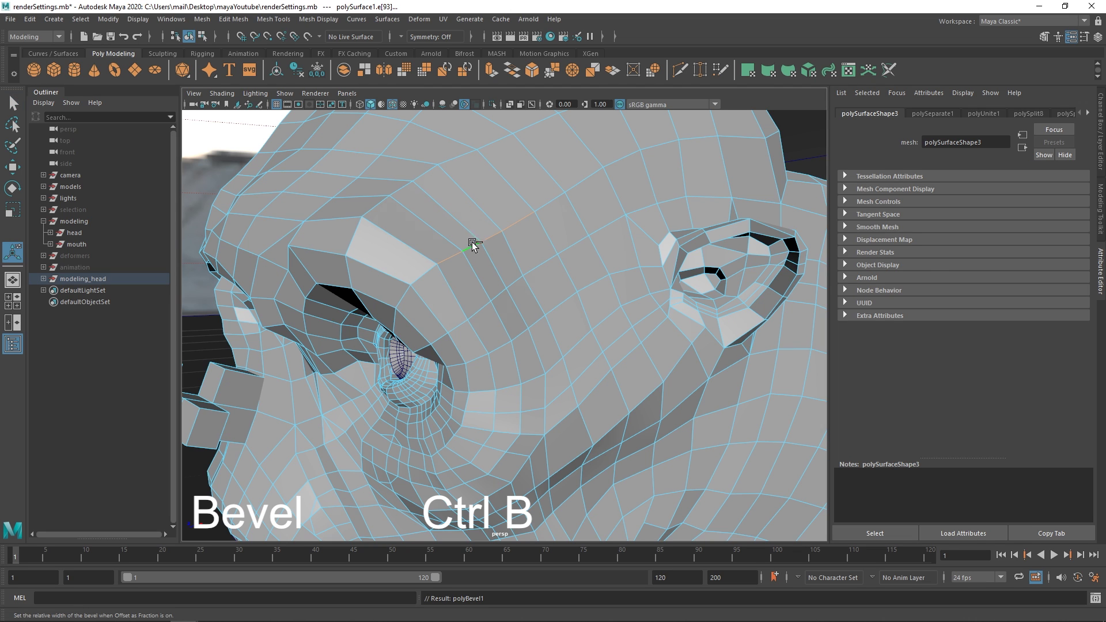
middle_click_drag(473, 247, 505, 248)
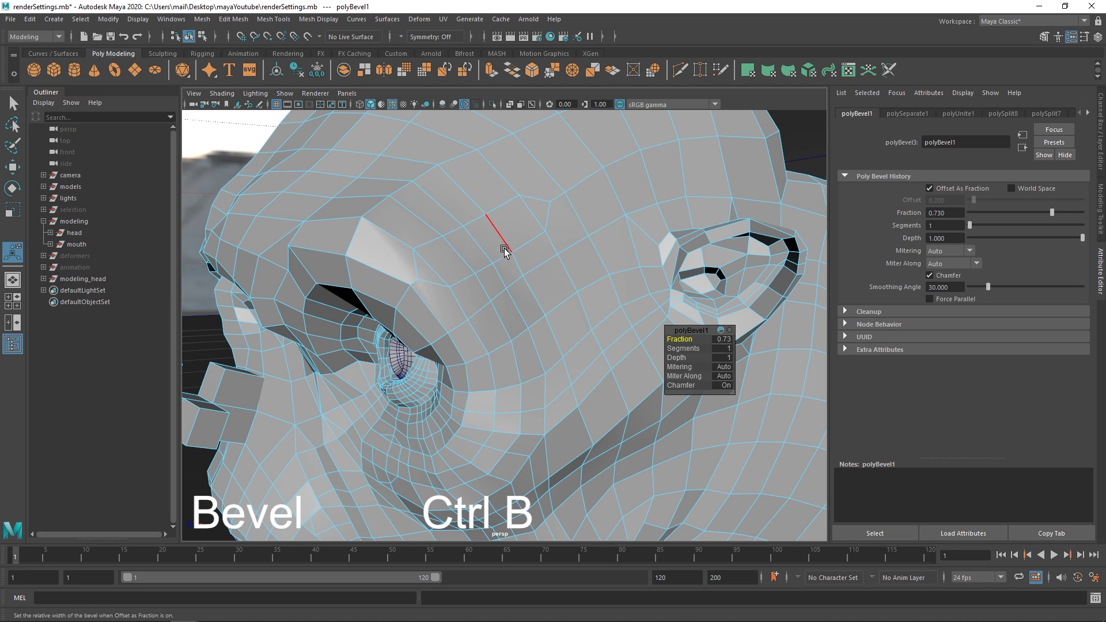
Set the temple bevel's fraction to 0.57 and its segments to 2
left_click_drag(452, 272, 481, 269, "alt")
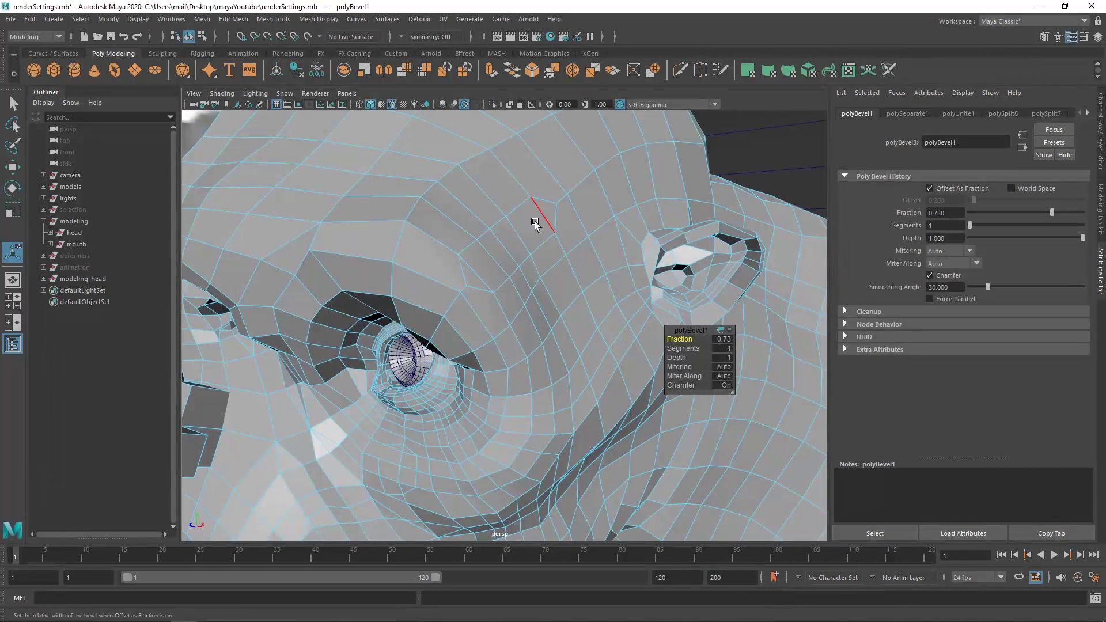
mouse_move(547, 207)
middle_mouse_down()
mouse_move(508, 206)
mouse_move(551, 208)
middle_mouse_up()
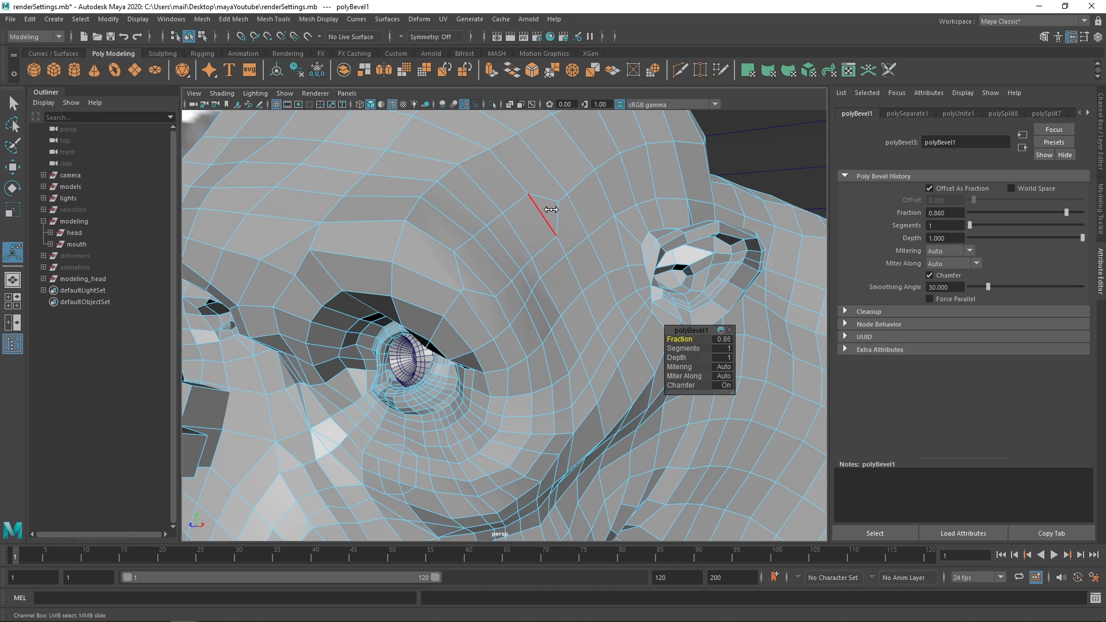
middle_click_drag(502, 241, 494, 241)
left_click(683, 349)
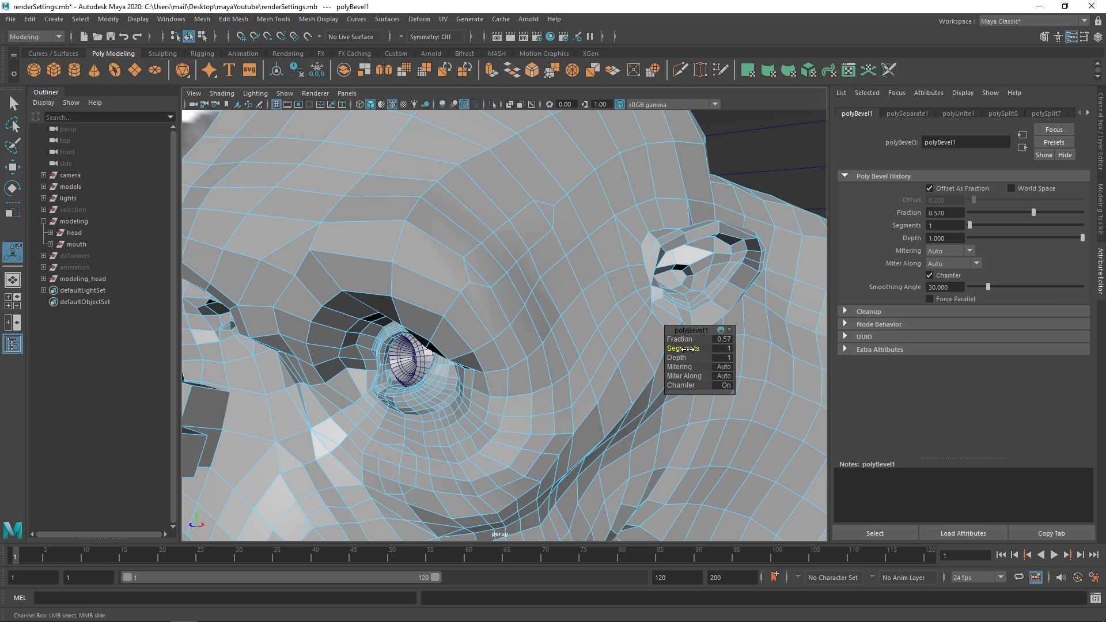
middle_click_drag(691, 350, 690, 348)
mouse_move(550, 294)
middle_mouse_down()
mouse_move(517, 284)
mouse_move(553, 291)
mouse_move(552, 282)
middle_mouse_up()
mouse_move(518, 254)
left_mouse_down("alt")
mouse_move(506, 252)
mouse_move(531, 241)
mouse_move(511, 205)
mouse_move(501, 247)
left_mouse_up("alt")
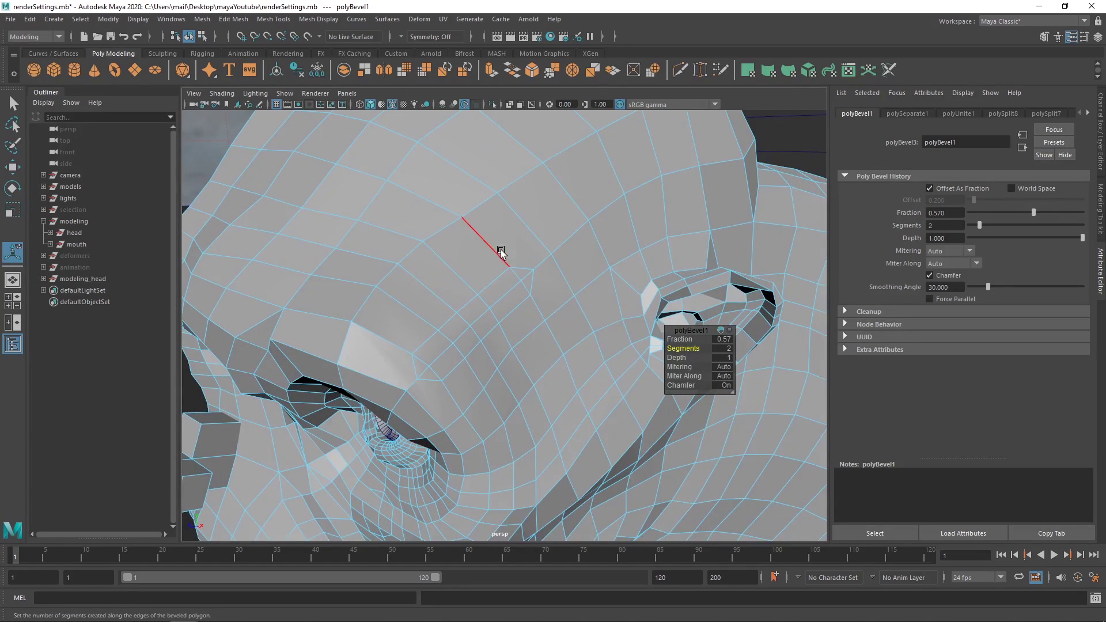
Bevel the neighbouring run of forehead edges with fraction 0.5 and one segment, then return to object mode
left_click(478, 200)
right_click(409, 241, "shift")
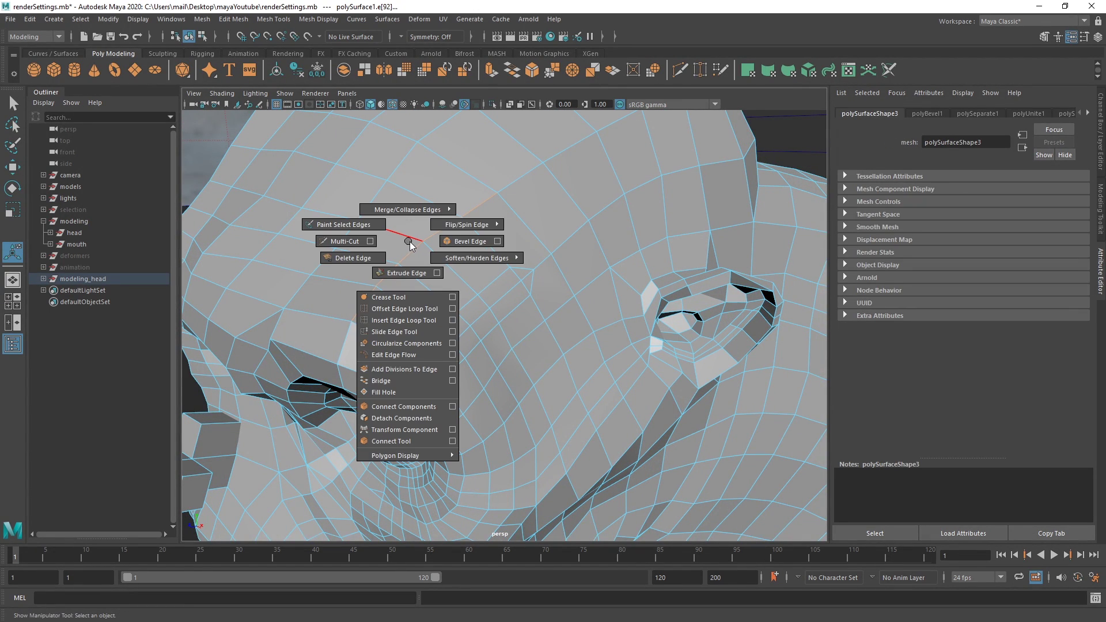
right_click_drag(410, 243, 457, 242, "shift")
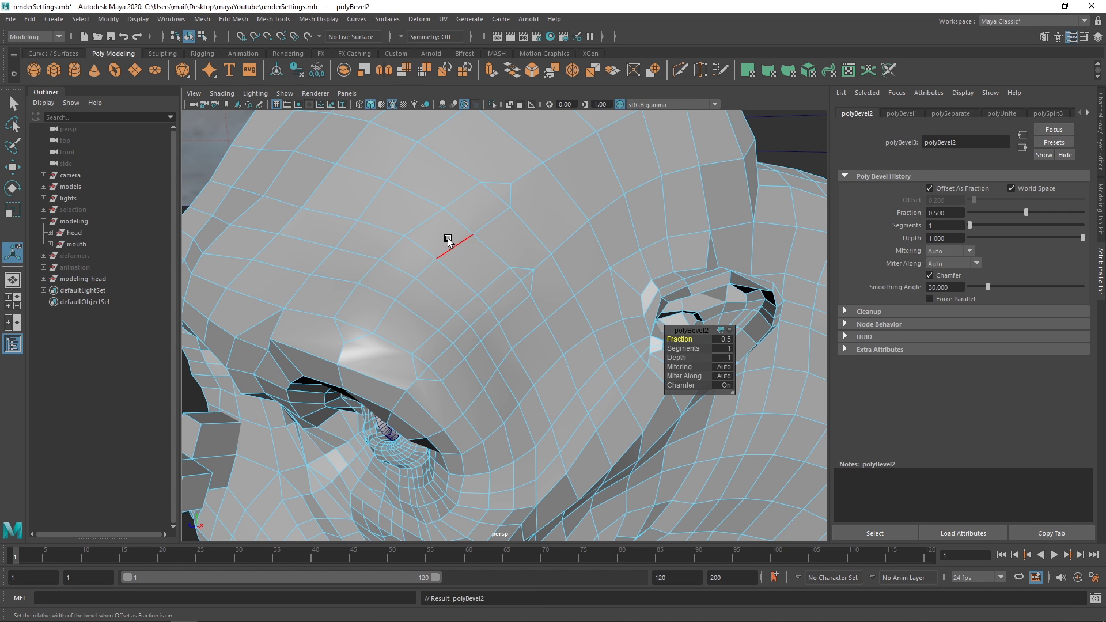
key("q")
key("F8")
Try sliding a run of edges along the side of the upper skull with the Slide Edge Tool and undo the slide
left_click_drag(430, 244, 537, 301, "alt")
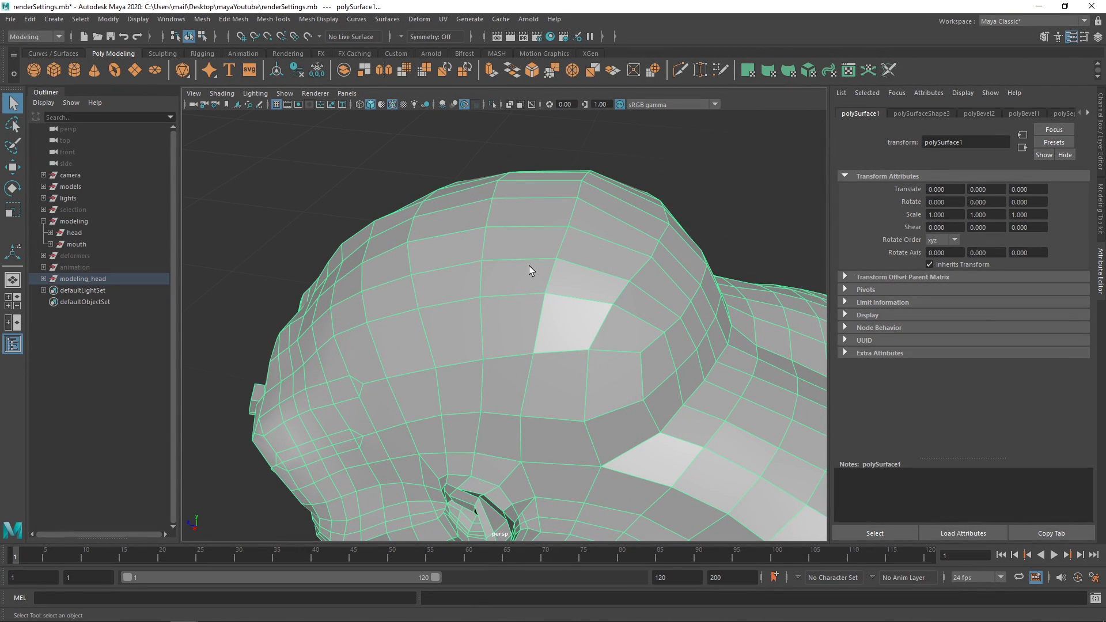
right_click_drag(529, 265, 537, 230)
left_click(576, 266)
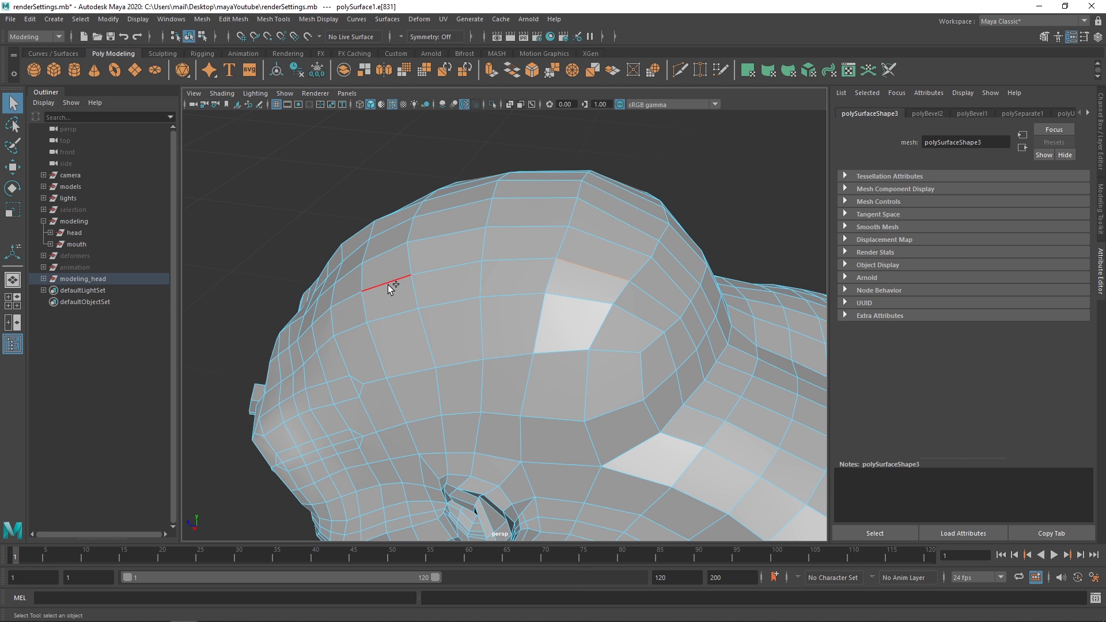
left_click_drag(475, 281, 503, 286, "alt")
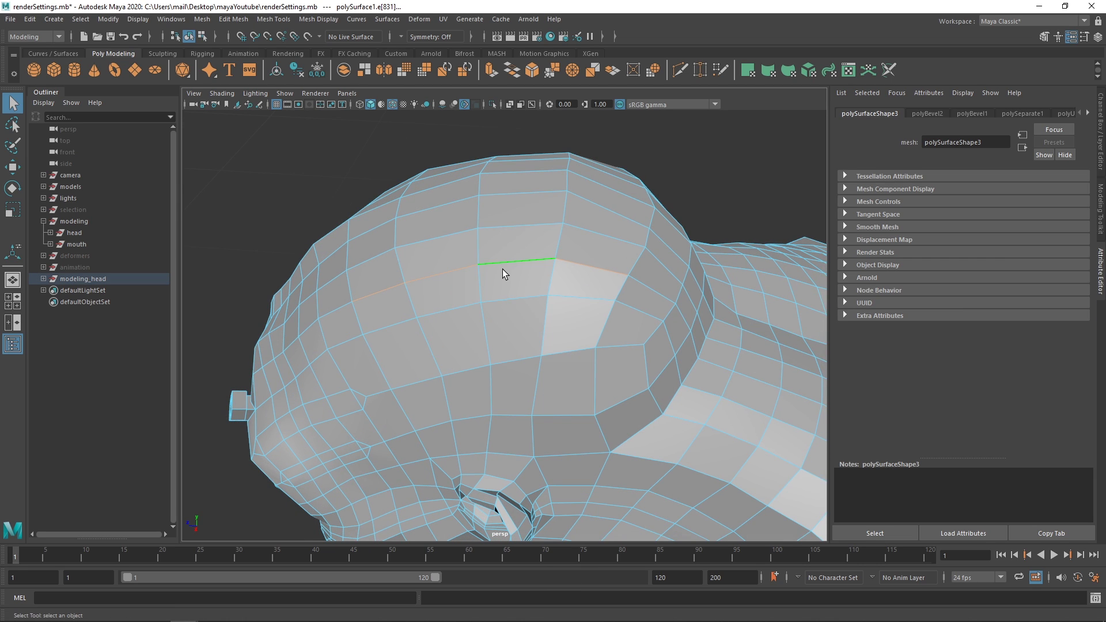
right_click(502, 269, "shift")
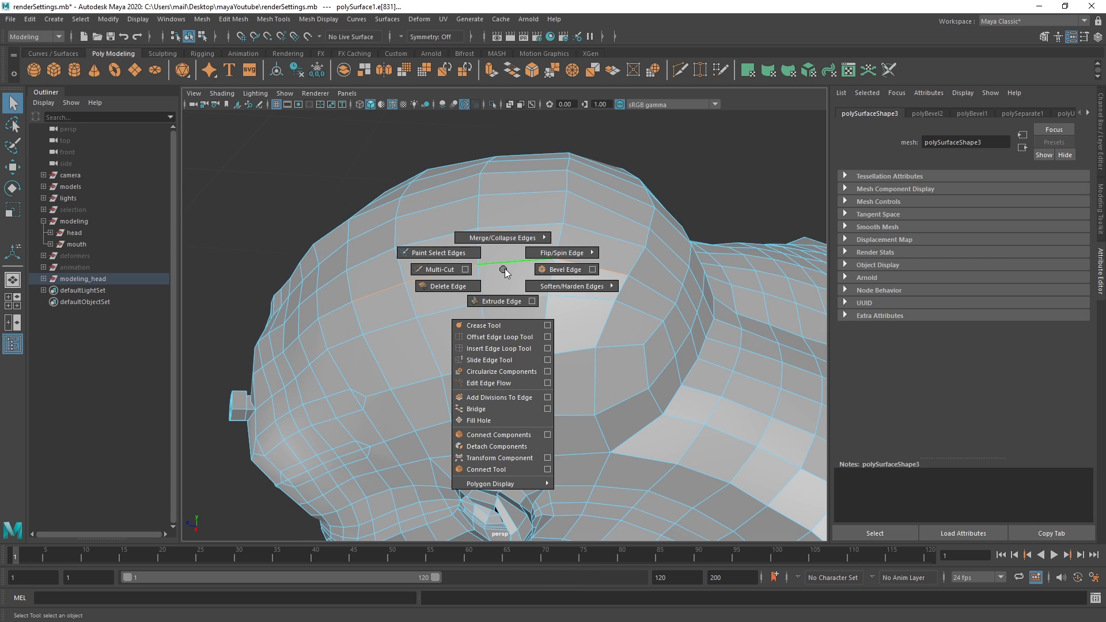
left_click(495, 358)
middle_click_drag(533, 288, 510, 295)
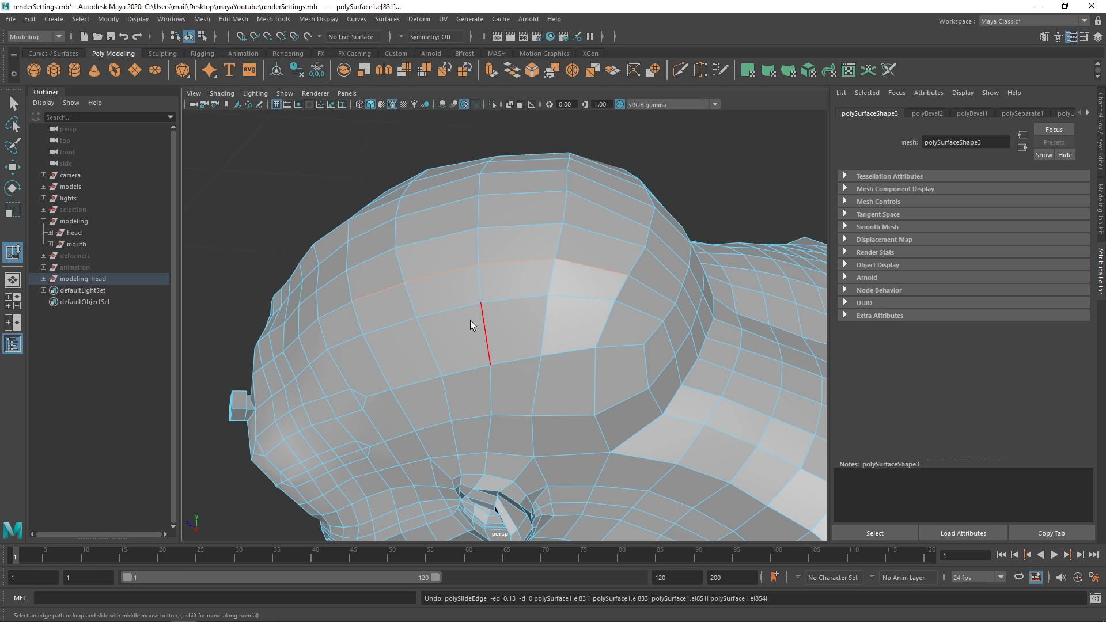
left_click_drag(470, 320, 481, 286, "alt")
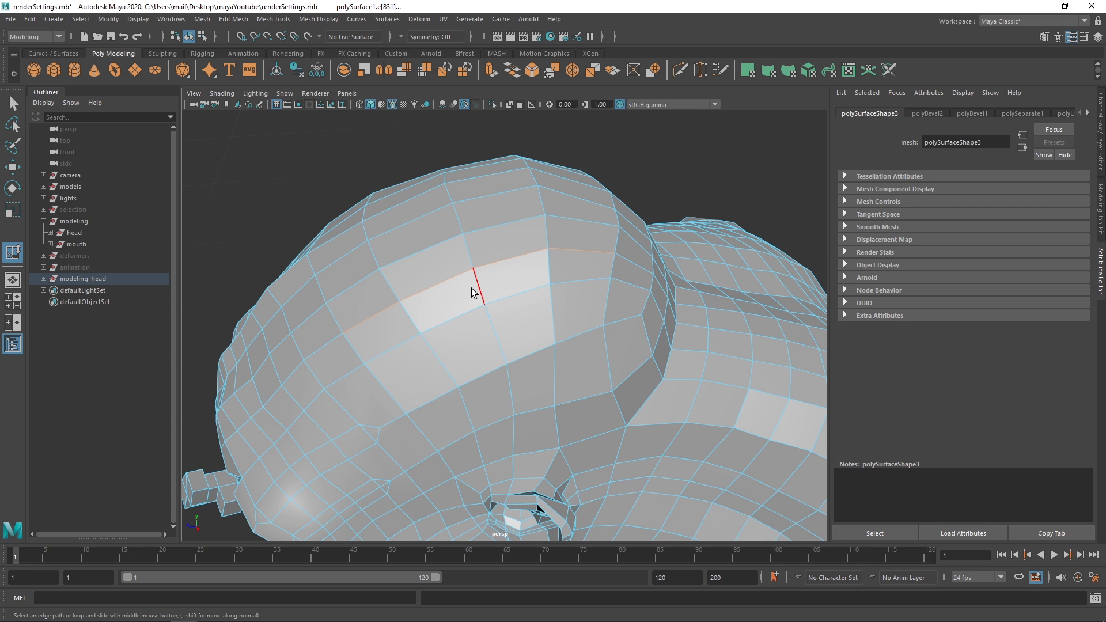
Try a plain delete of the selected edges on top of the head, and undo it
left_click(469, 287)
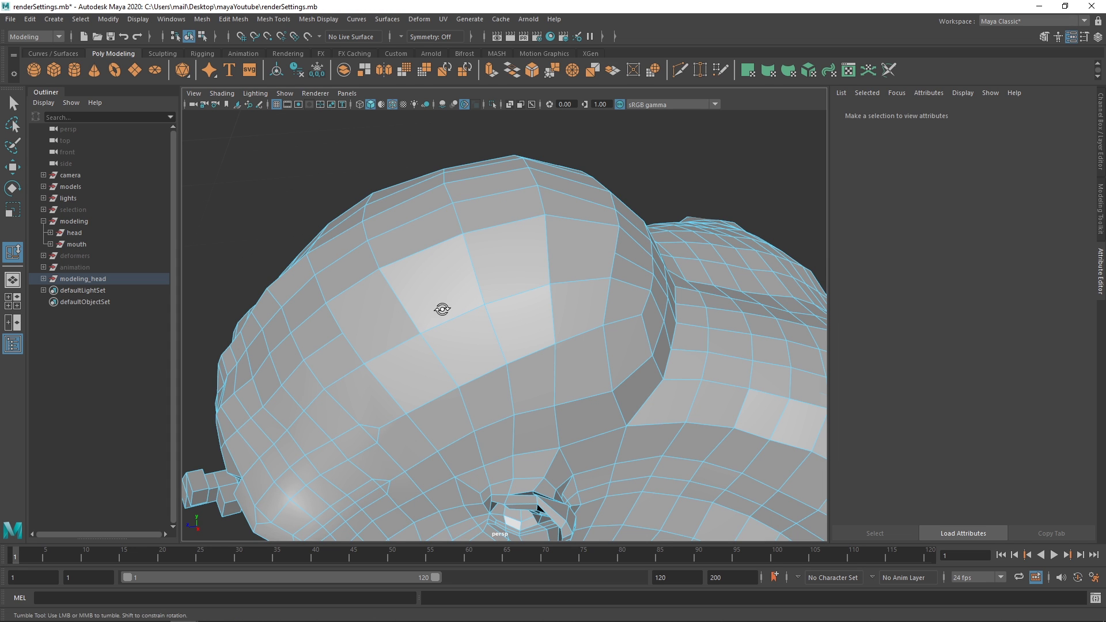
left_click_drag(439, 309, 527, 271, "alt")
left_click_drag(513, 287, 502, 284, "alt")
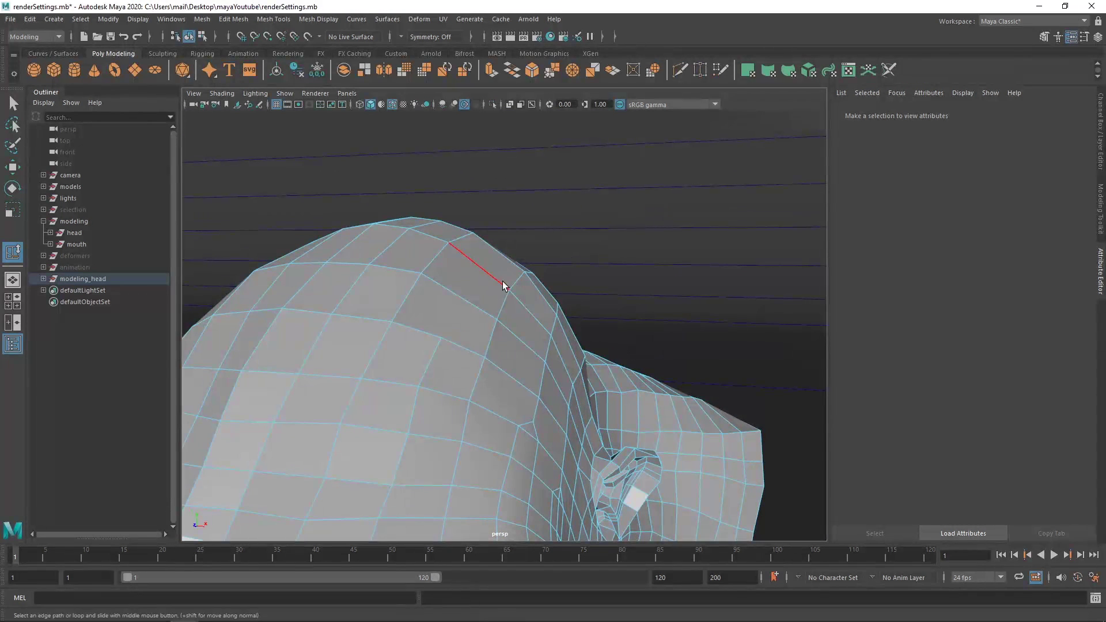
key("ctrl+z")
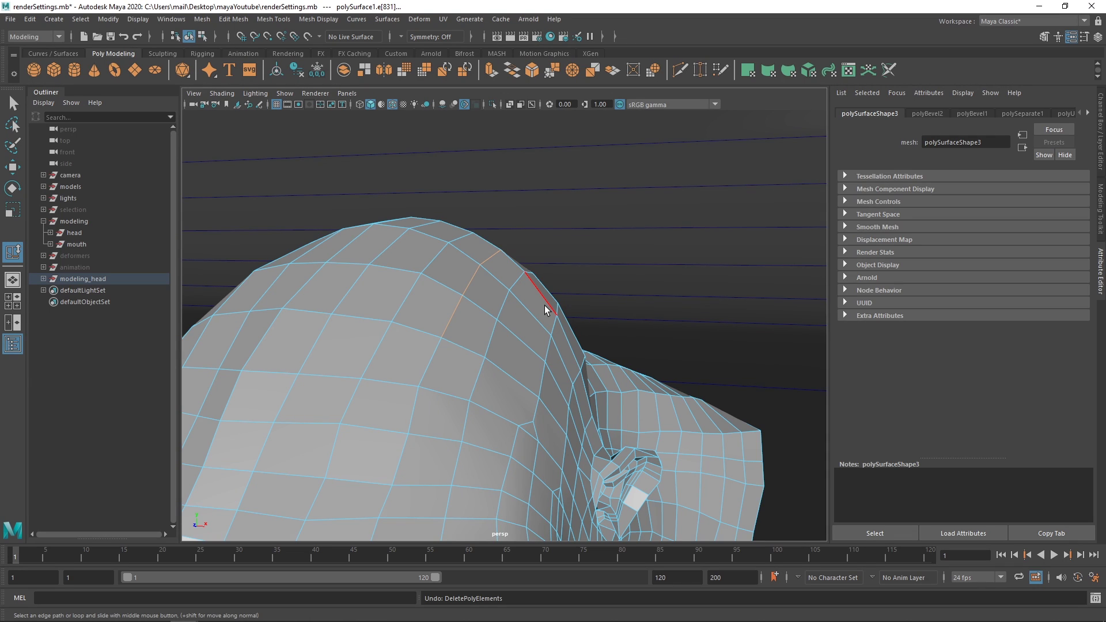
Try removing the selected edges on top of the head with the Delete Edge command, and undo it
left_click_drag(447, 281, 475, 267, "alt")
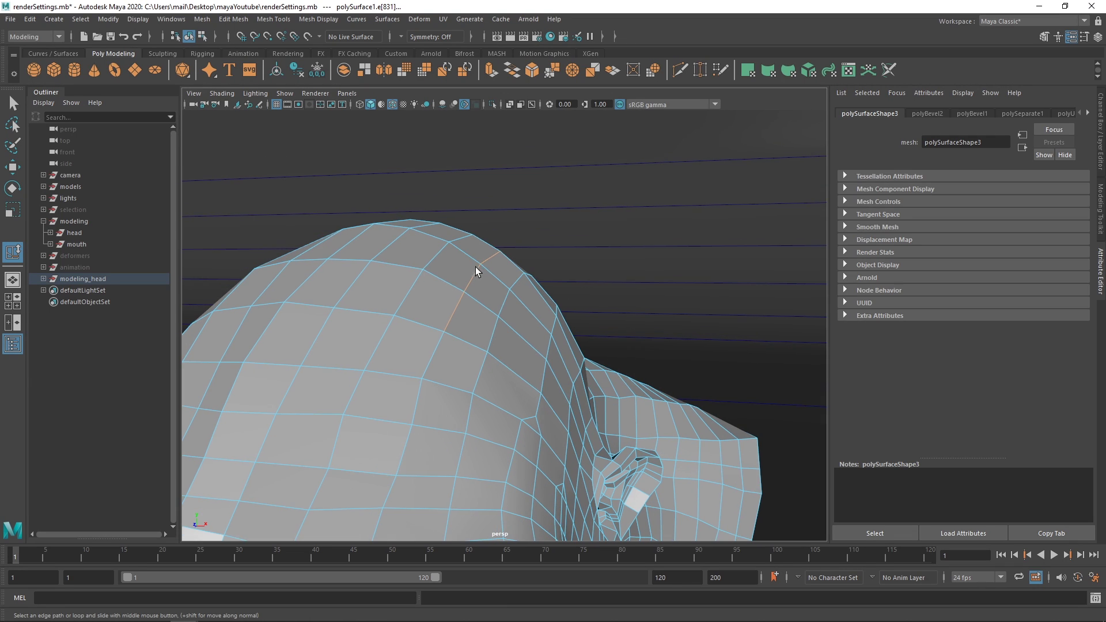
right_click(489, 259, "shift")
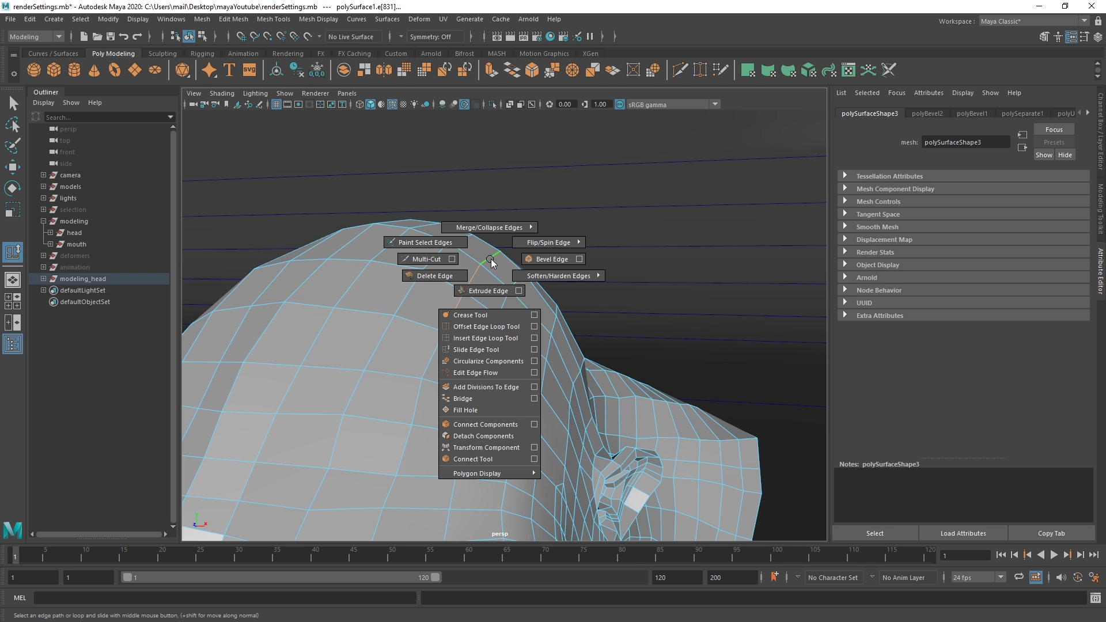
left_click(433, 281)
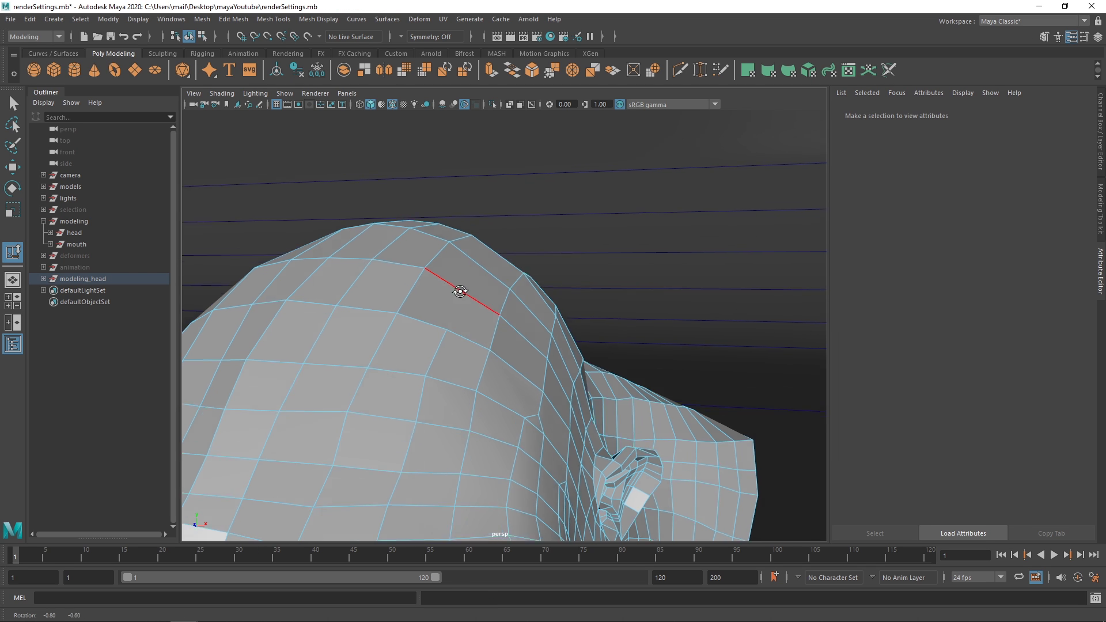
left_click_drag(457, 279, 495, 272, "alt")
key("ctrl+z")
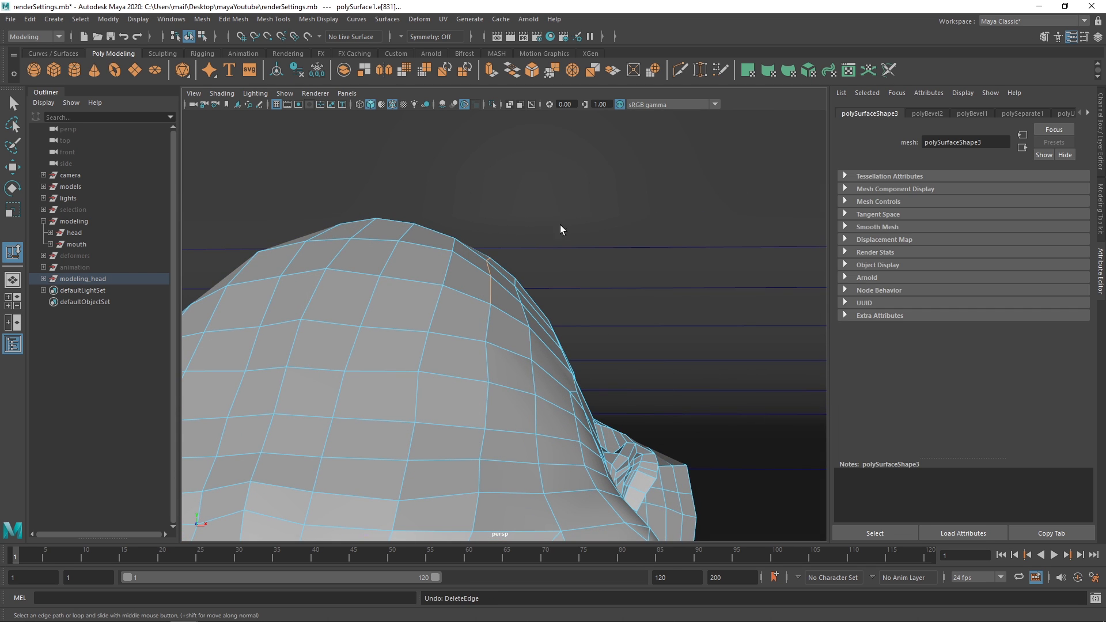
Try the Delete Edge operation on the same head edges once more, and restore the edges
key("ctrl+Delete")
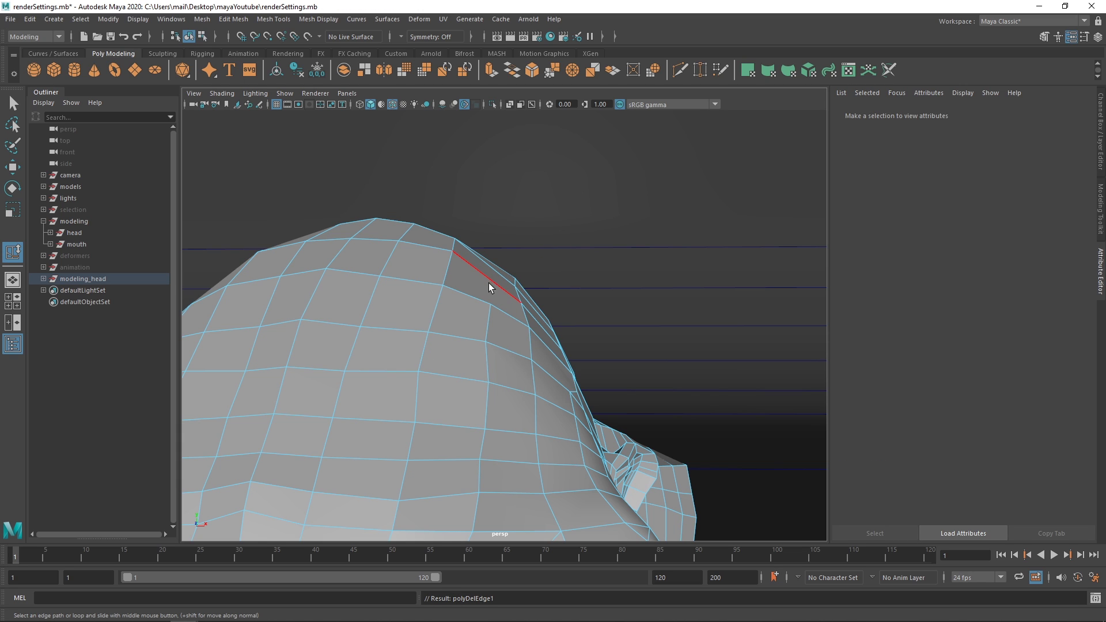
key("ctrl+z")
right_click_drag(580, 183, 473, 294, "shift")
Select the whole head mesh as an object and examine its list of construction history inputs
right_click_drag(433, 337, 449, 322)
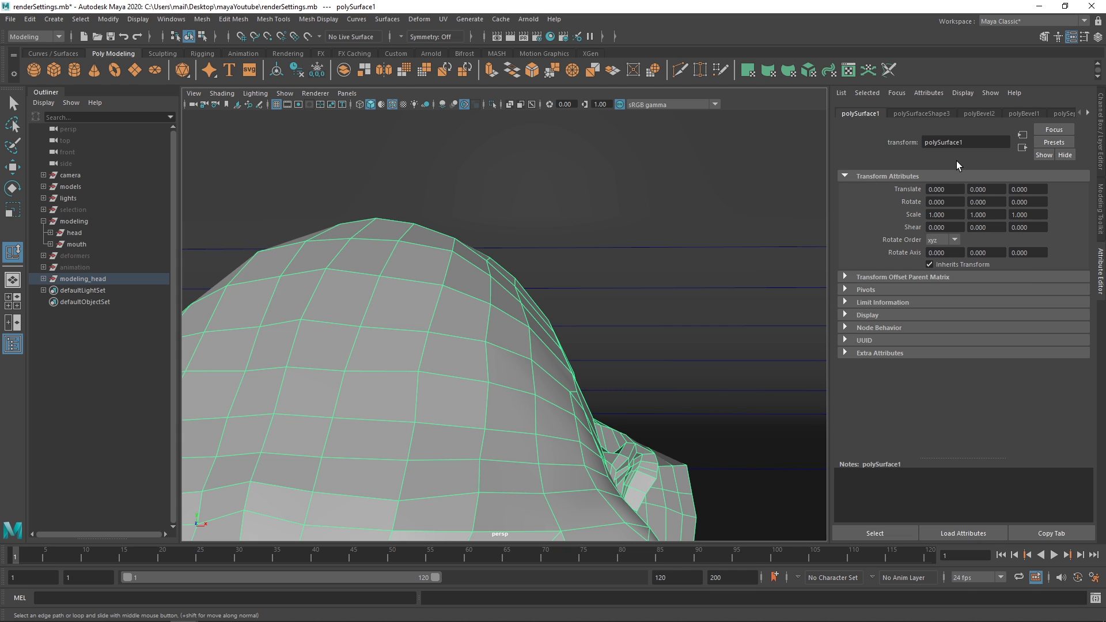
key("ctrl+a")
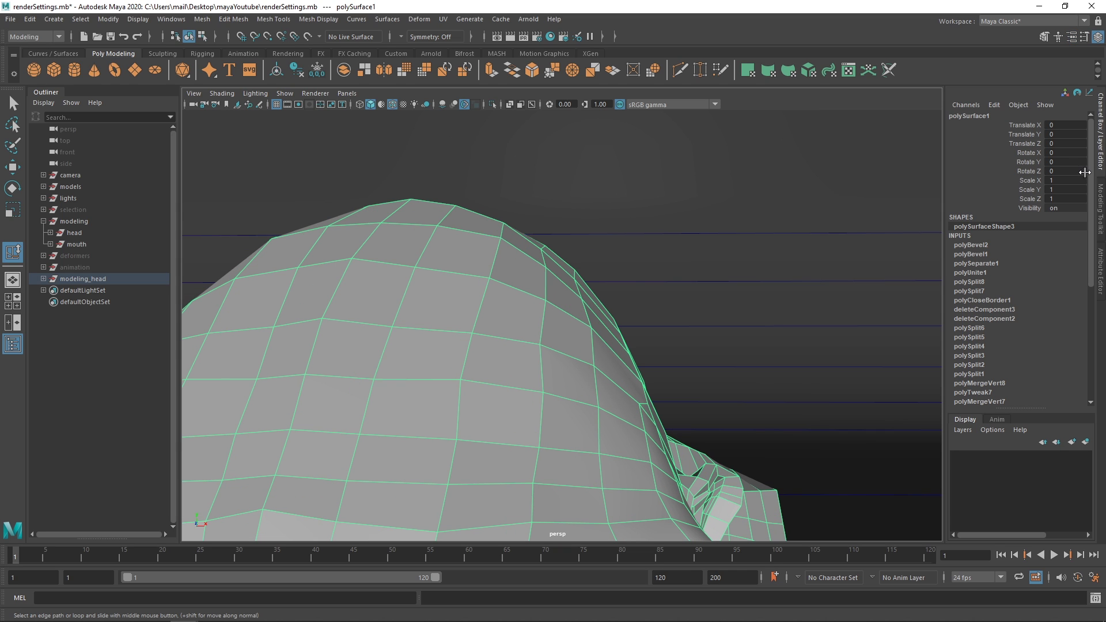
scroll(1072, 351, "down", 7)
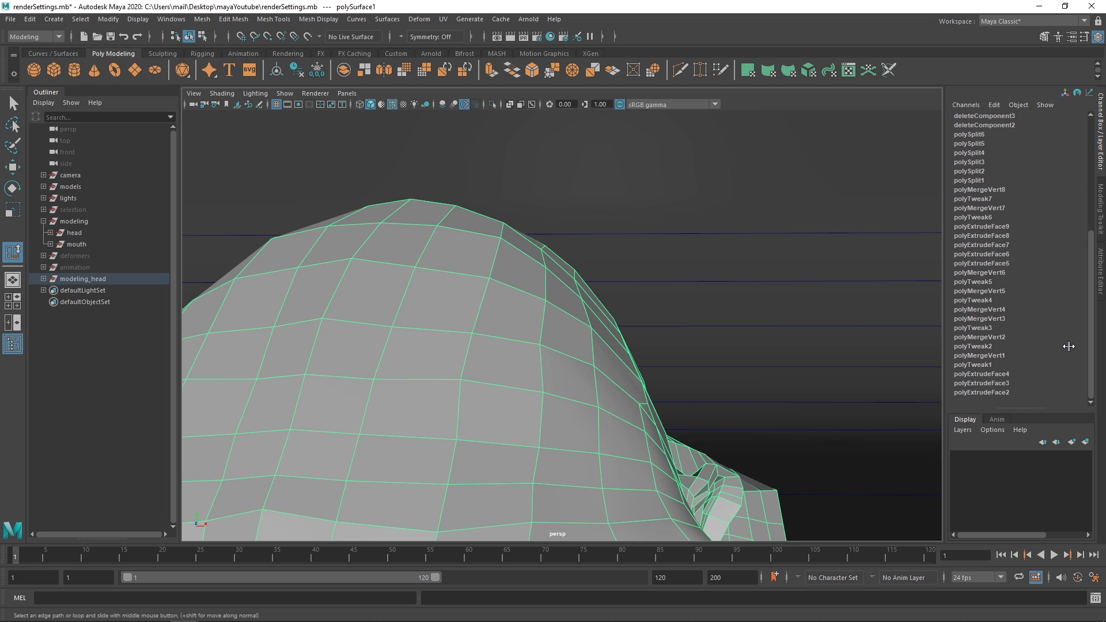
scroll(1077, 271, "up", 4)
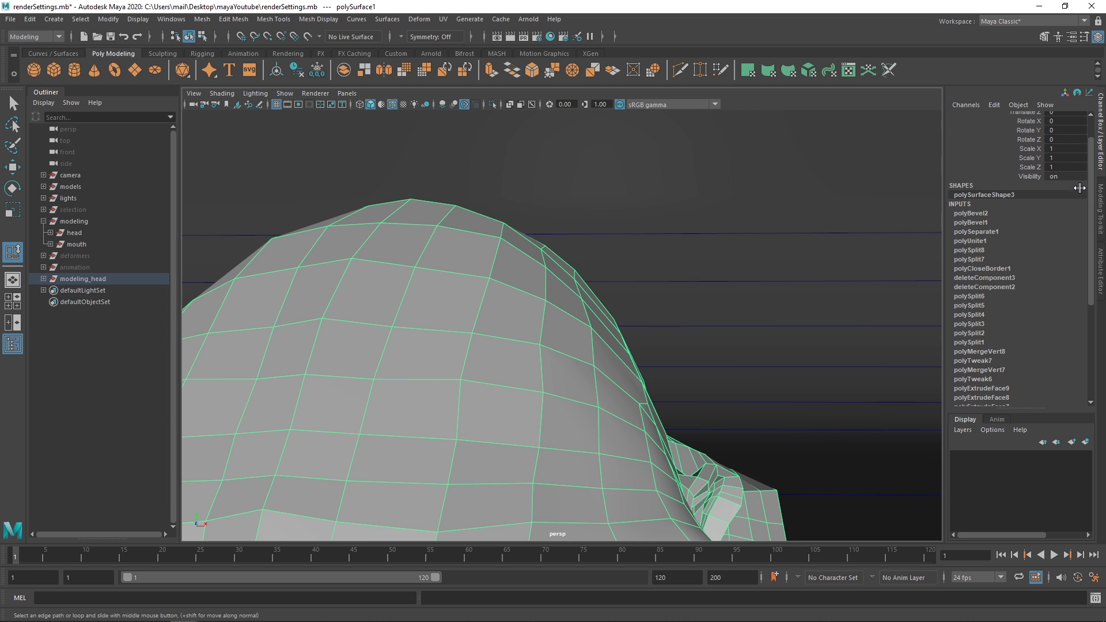
scroll(1079, 215, "up", 3)
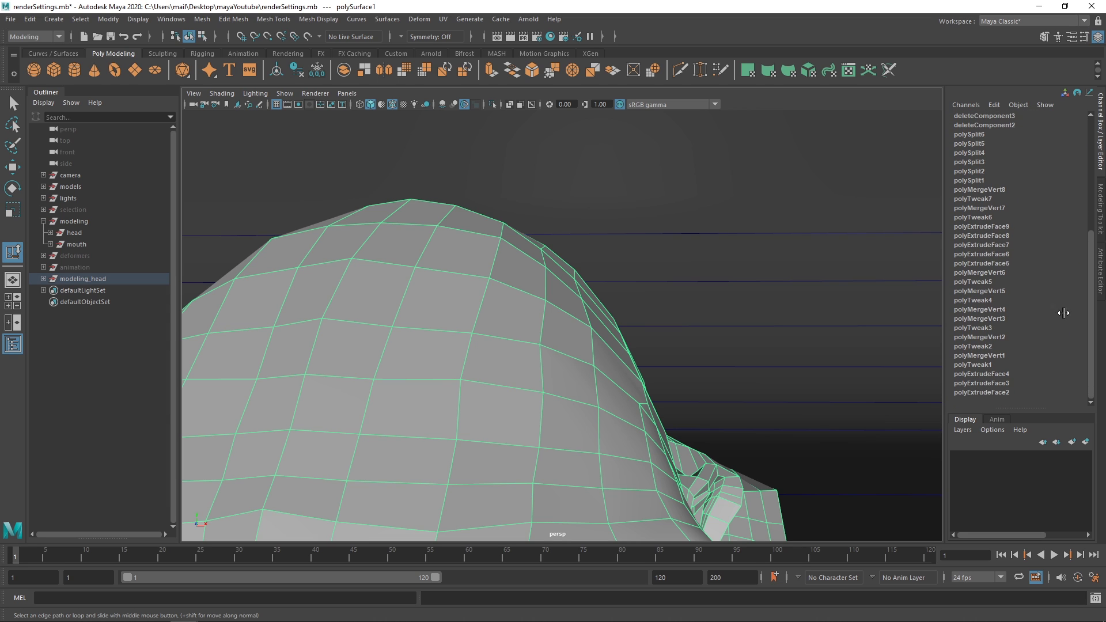
scroll(1062, 240, "down", 5)
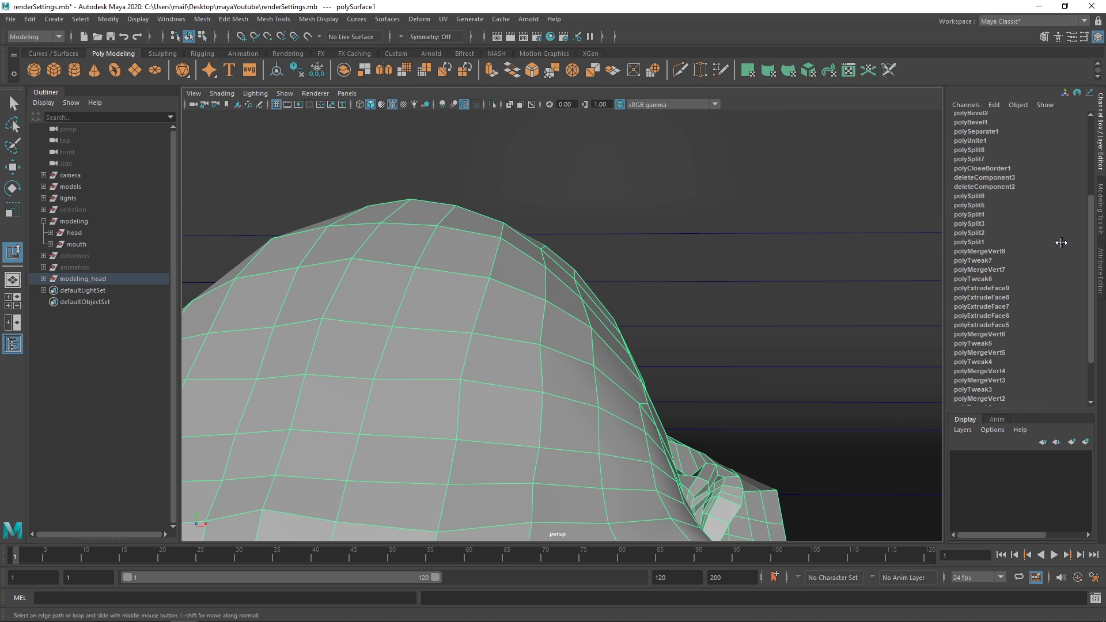
scroll(1062, 240, "up", 1)
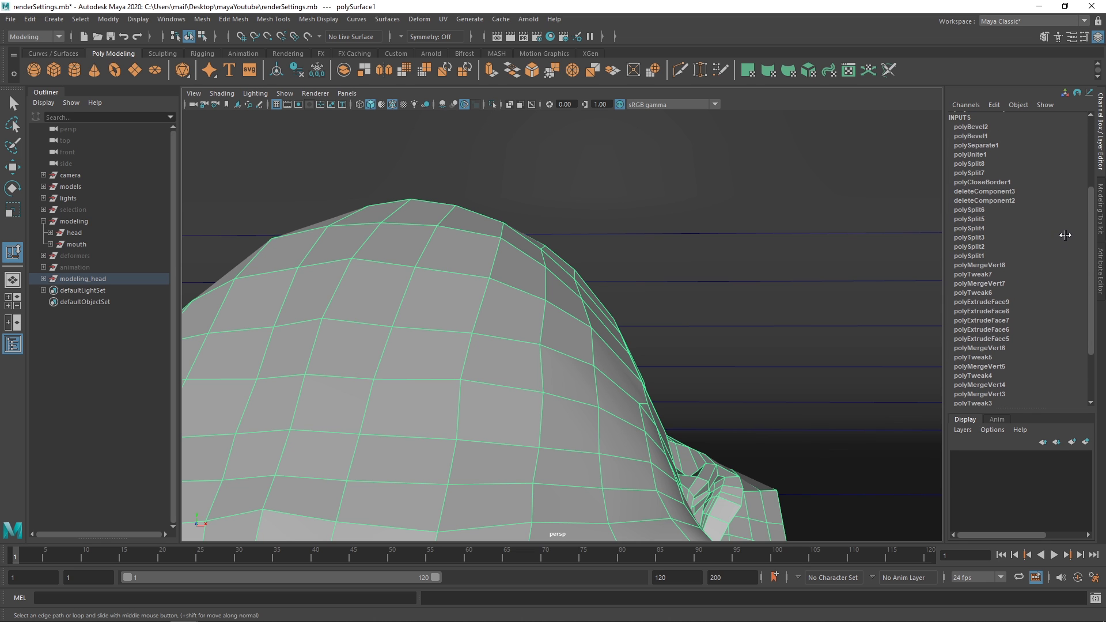
right_click_drag(582, 347, 508, 318, "alt")
left_click_drag(508, 318, 422, 331, "alt")
middle_click_drag(422, 331, 499, 259, "alt")
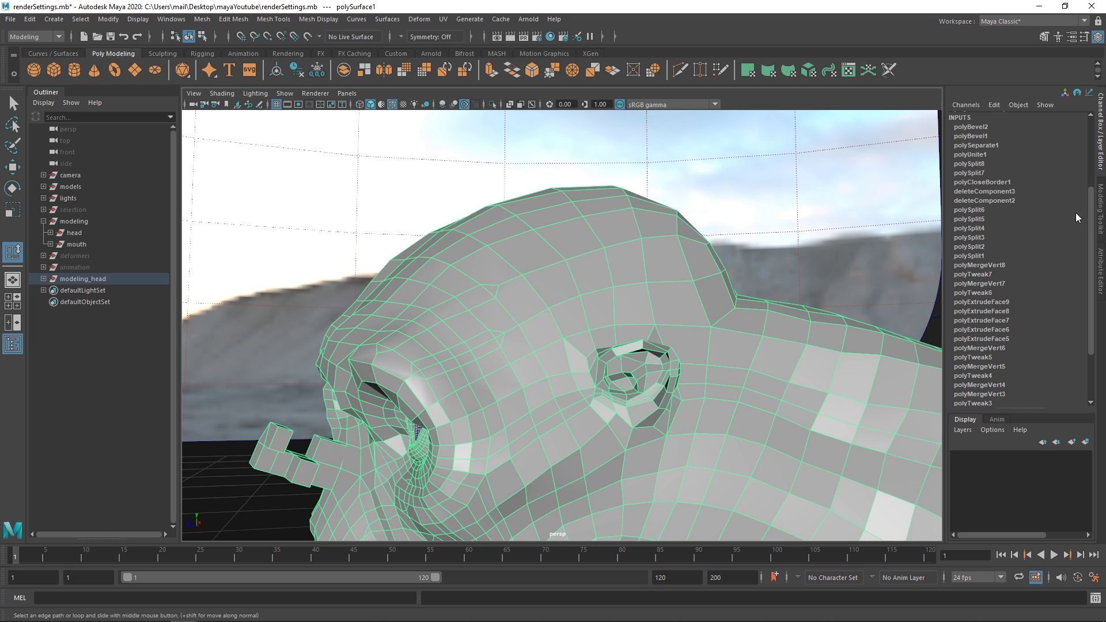
left_click_drag(1090, 219, 1090, 186)
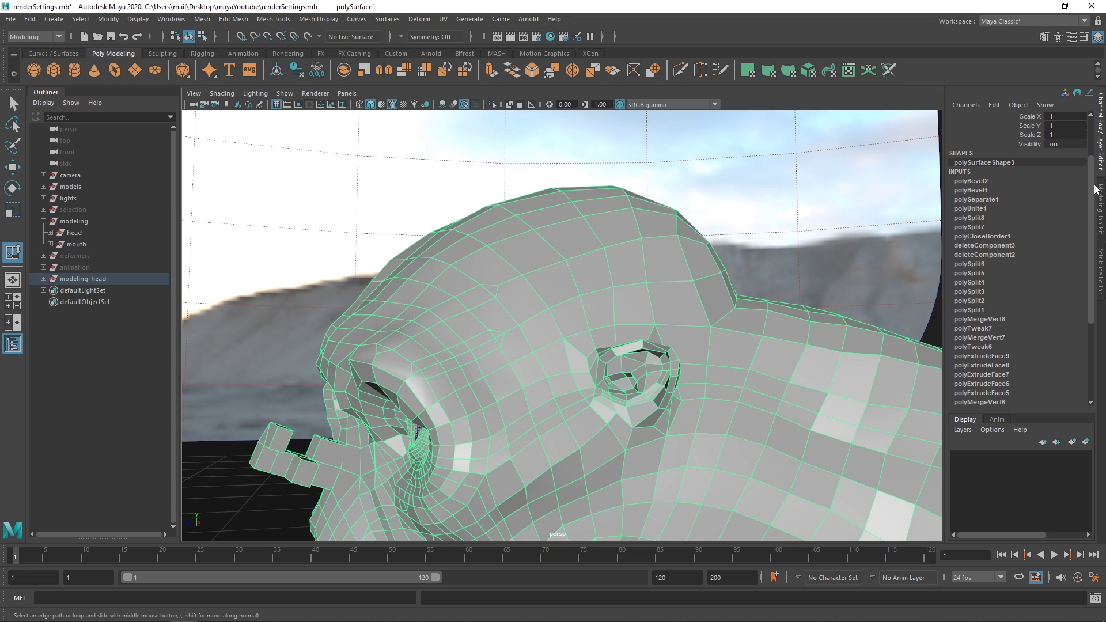
left_click_drag(1094, 187, 1081, 291)
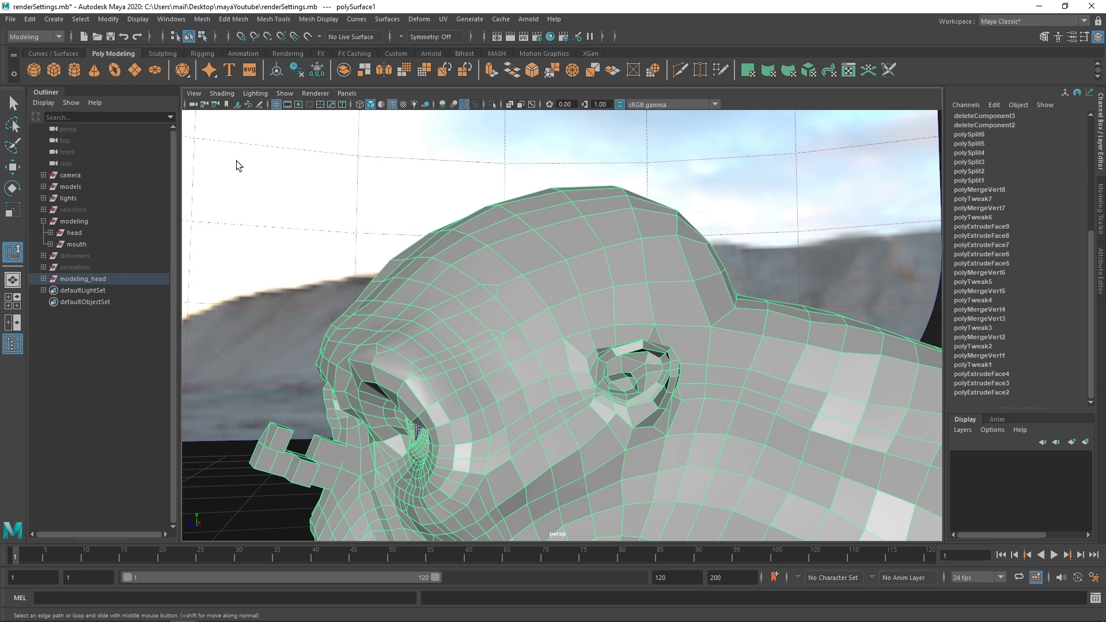
Delete the construction history of the selected head mesh
left_click(31, 21)
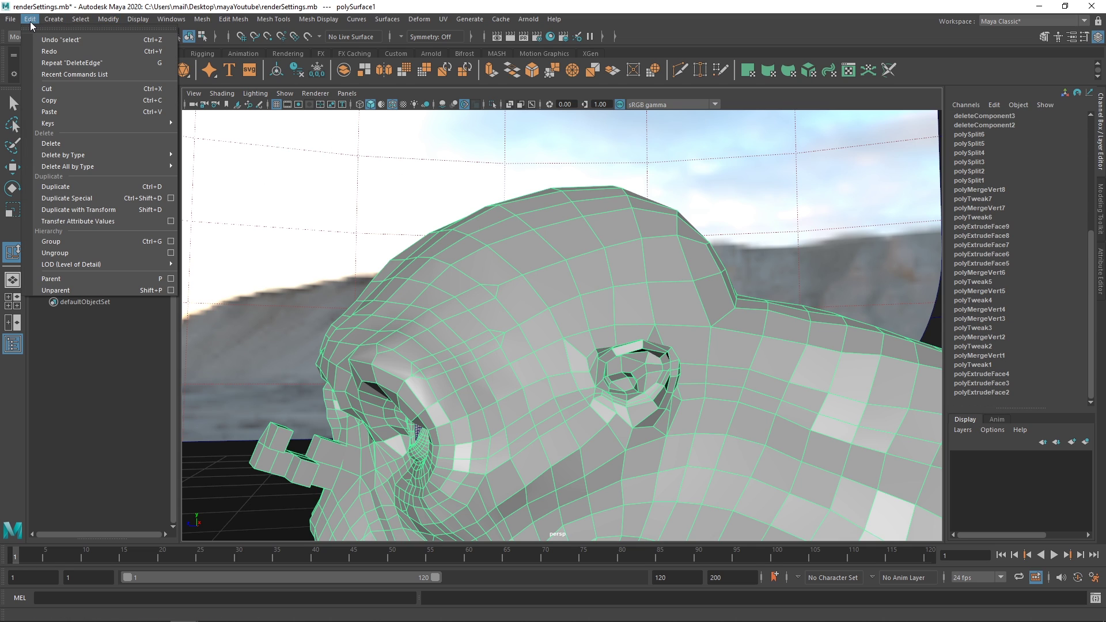
mouse_move(92, 154)
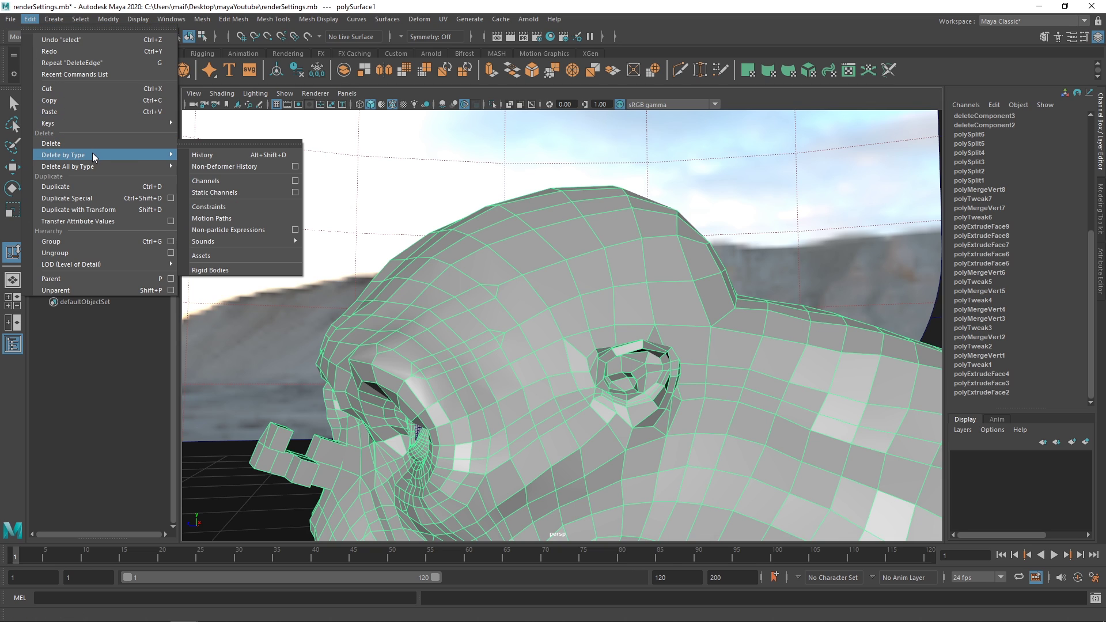
left_click(266, 156)
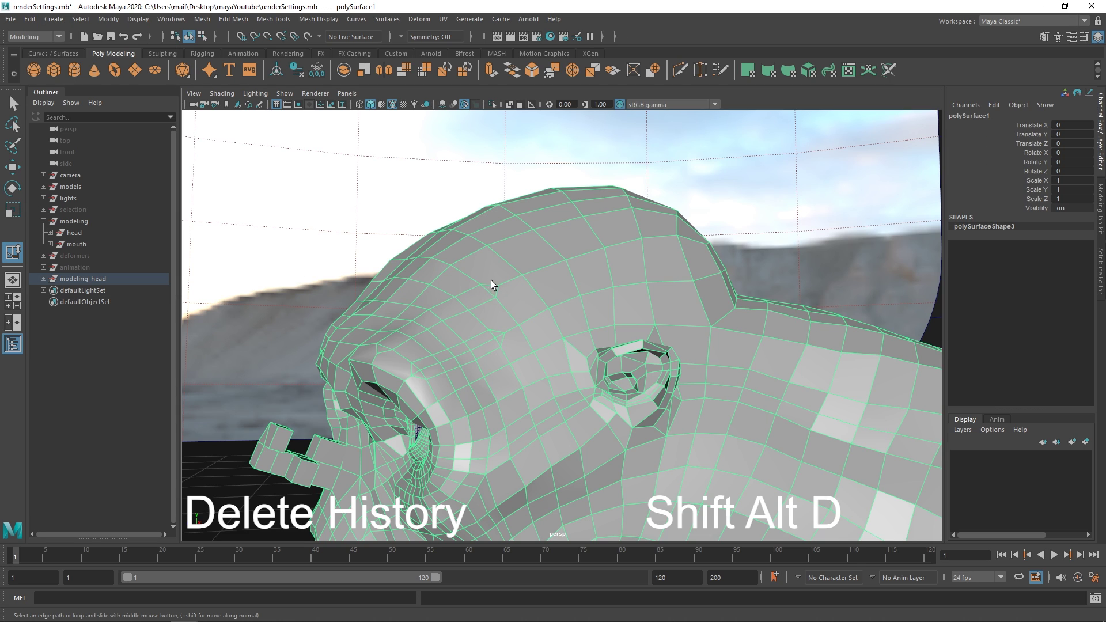
Undo and redo the history deletion several times to compare the mesh's input list
key("ctrl+z")
key("ctrl+y")
key("ctrl+z")
key("ctrl+y")
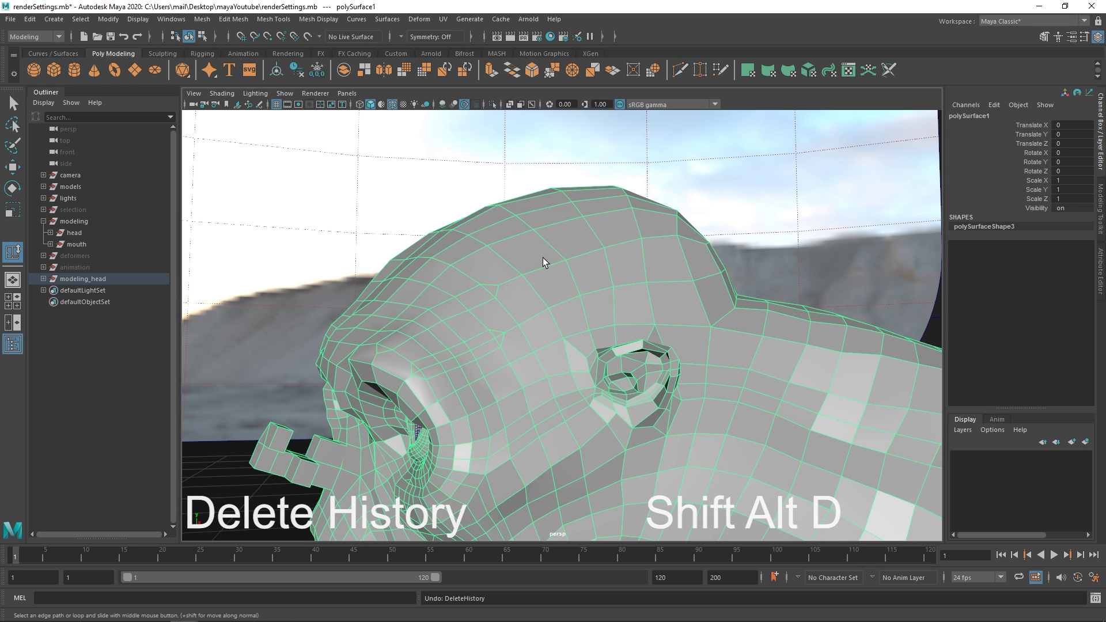
key("ctrl+z")
key("ctrl+y")
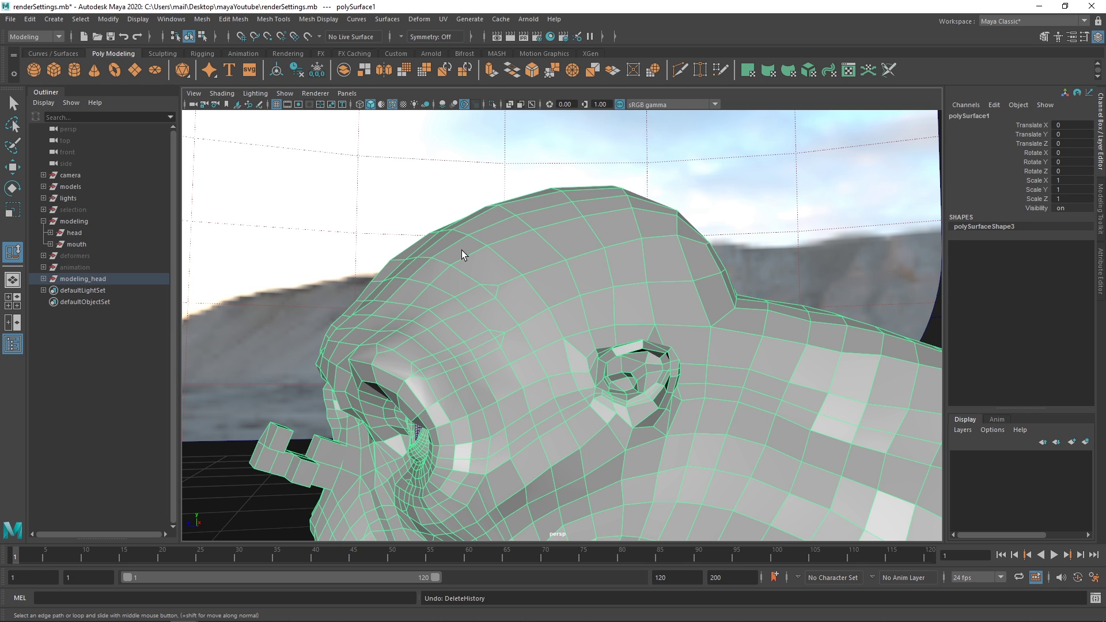
Delete the modeling_head group from the scene
left_click(75, 279)
key("f")
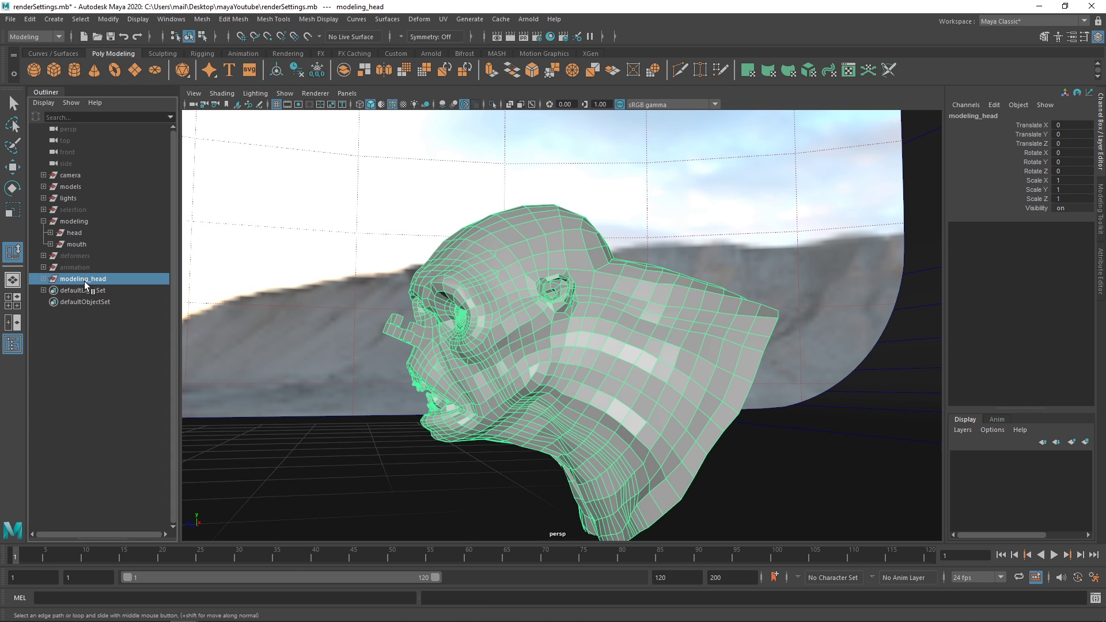
key("Delete")
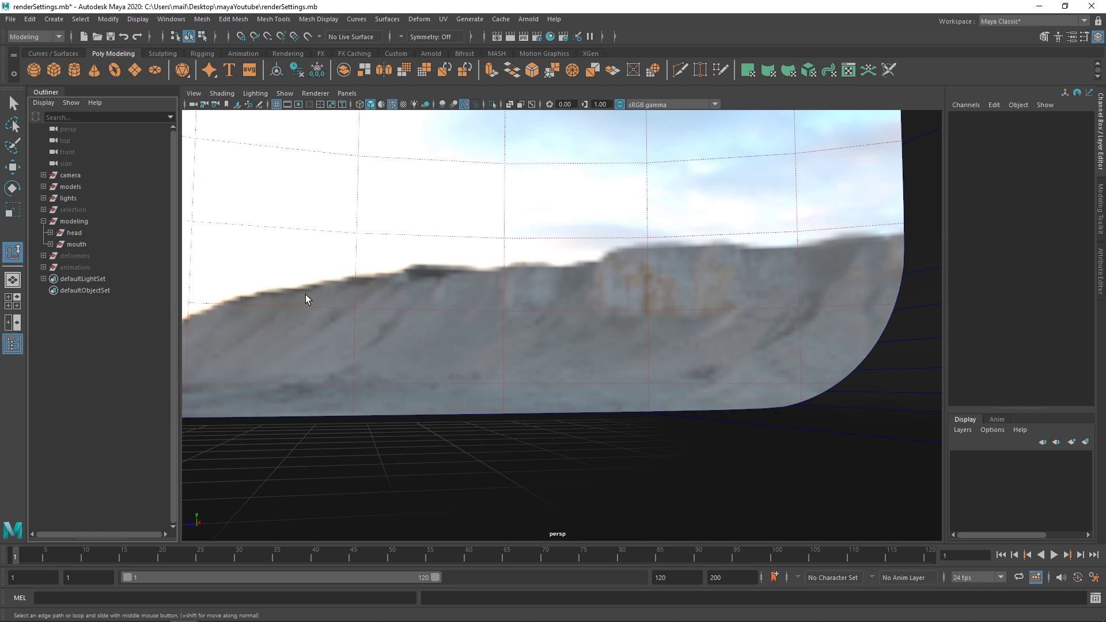
Create a polygon cube and raise it to a Translate Y of about 0.56
right_click(413, 265, "shift")
left_click(413, 296)
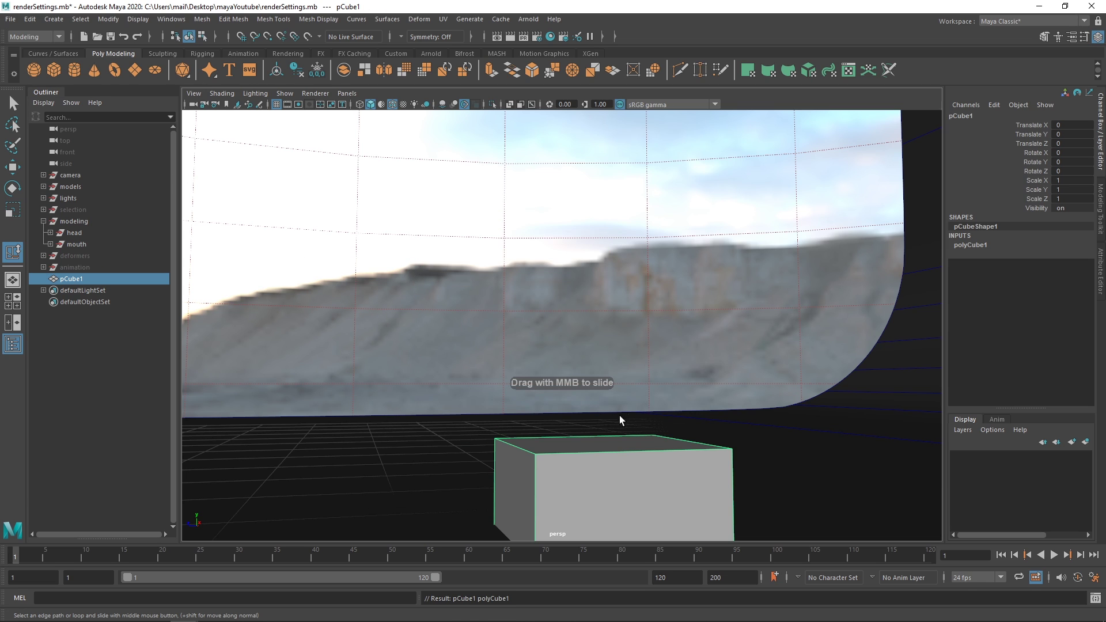
scroll(478, 275, "down", 3)
key("w")
middle_click_drag(595, 370, 594, 316)
Start editing the cube's pivot and snap it to the middle of the front face's top edge
scroll(620, 329, "up", 2)
left_click_drag(556, 297, 592, 311, "alt")
scroll(619, 328, "up", 1)
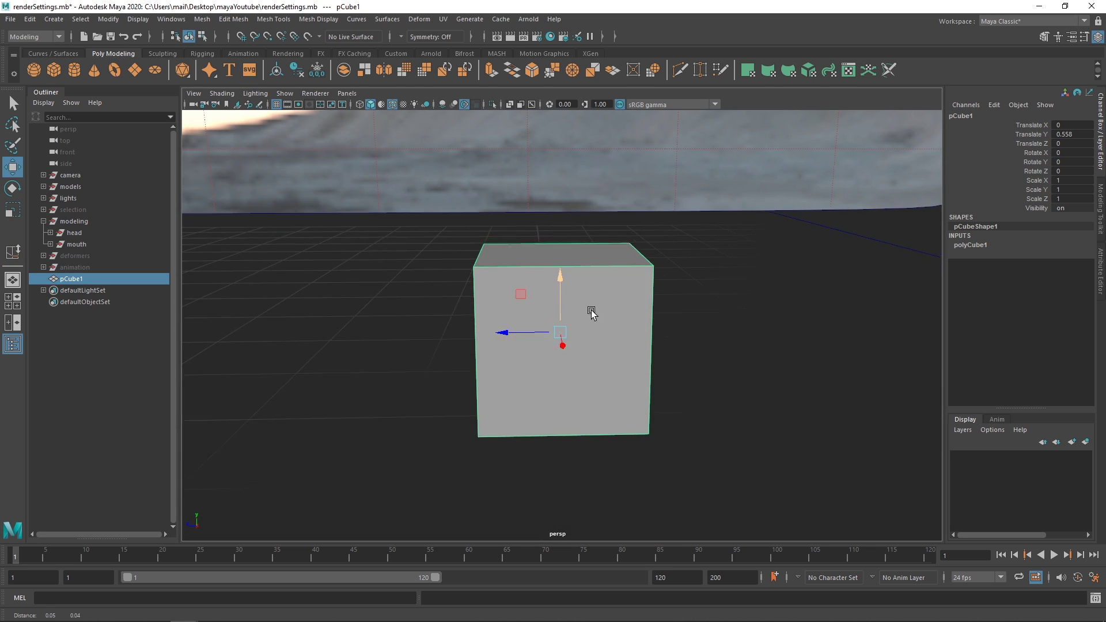
middle_click_drag(592, 311, 570, 356, "alt")
scroll(570, 355, "up", 2)
scroll(516, 323, "down", 2)
left_click_drag(524, 361, 552, 360, "alt")
key("d")
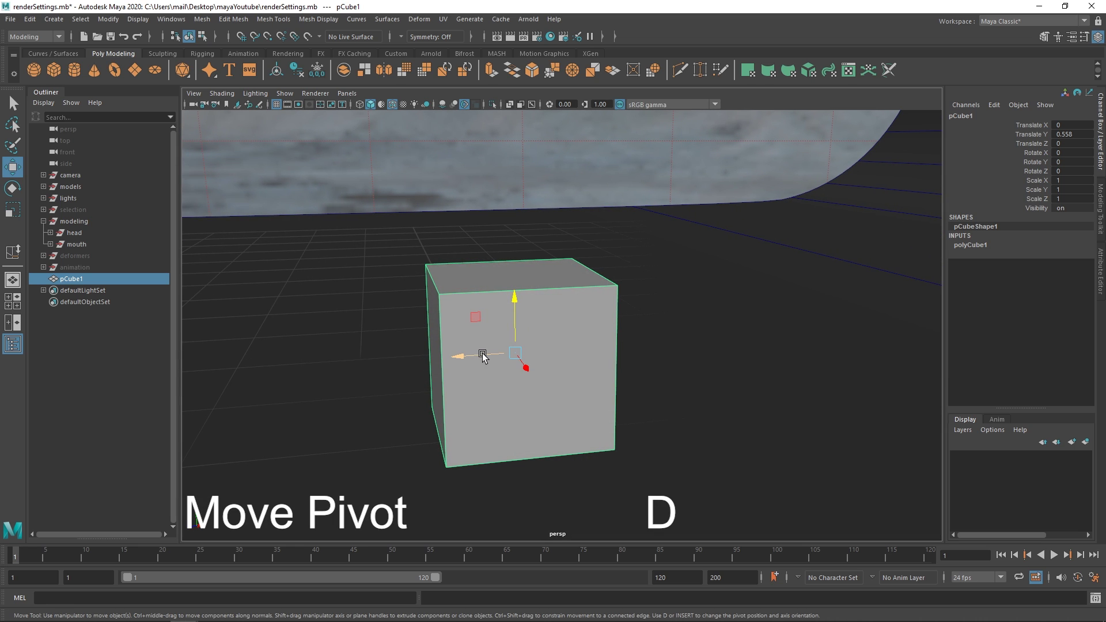
left_click_drag(482, 356, 496, 309)
left_click(433, 278)
key("d")
left_click(506, 296)
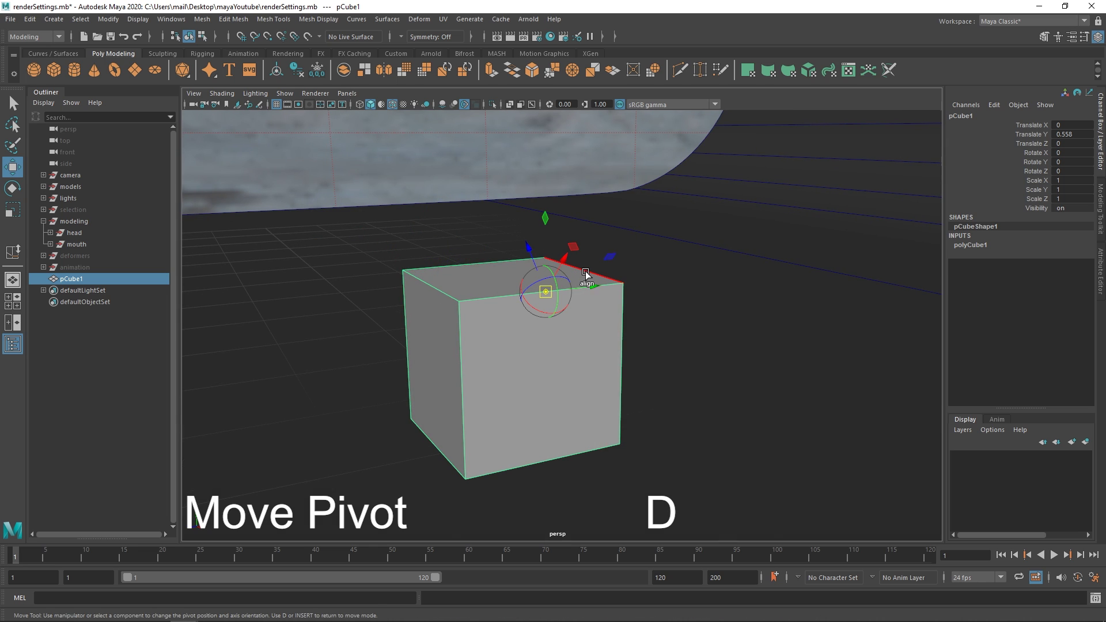
Try the pivot on other top edges and the near front corner of the cube, ending on the front face's center
left_click(607, 280)
left_click(612, 293)
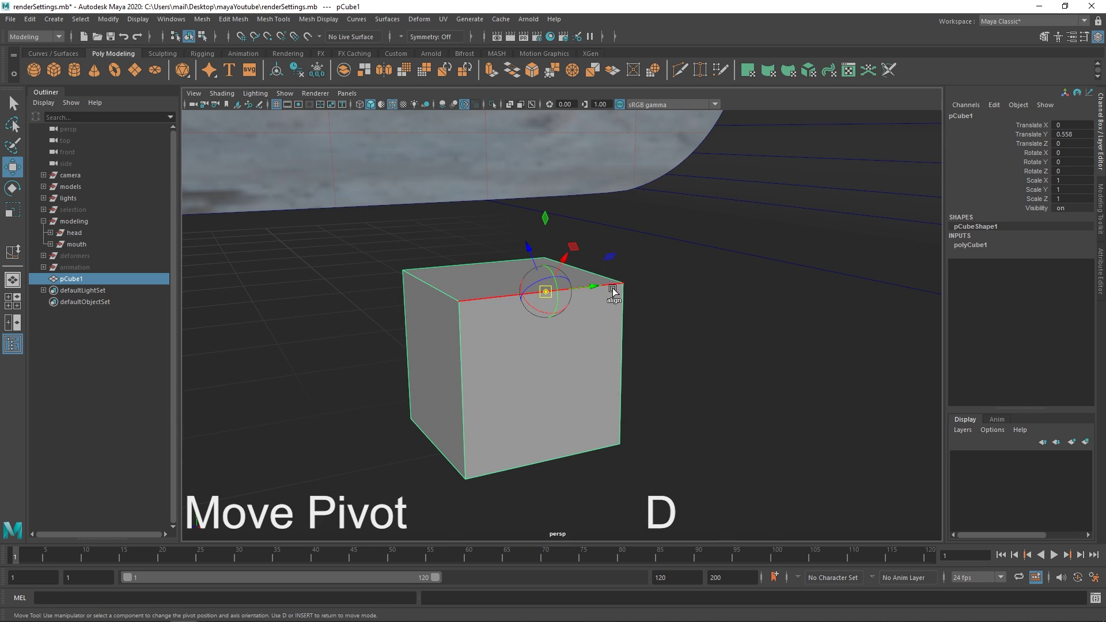
left_click(459, 301)
left_click(521, 295)
left_click(506, 350)
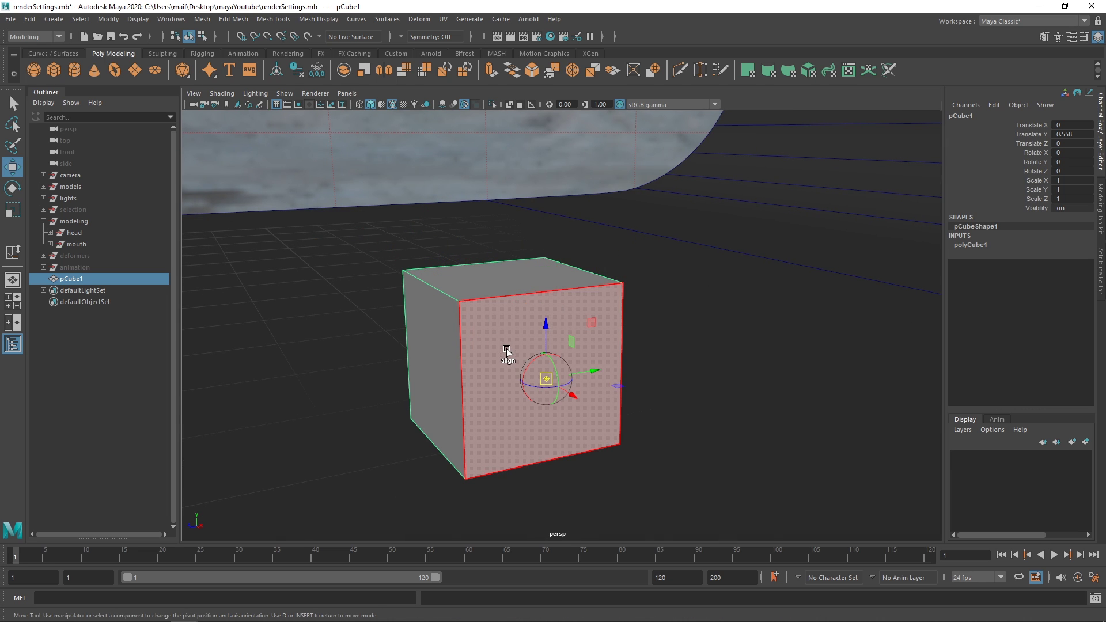
Try the pivot on the side face's top edge, the top face and the front face, ending on the side face's center
left_click(428, 301)
left_click(435, 288)
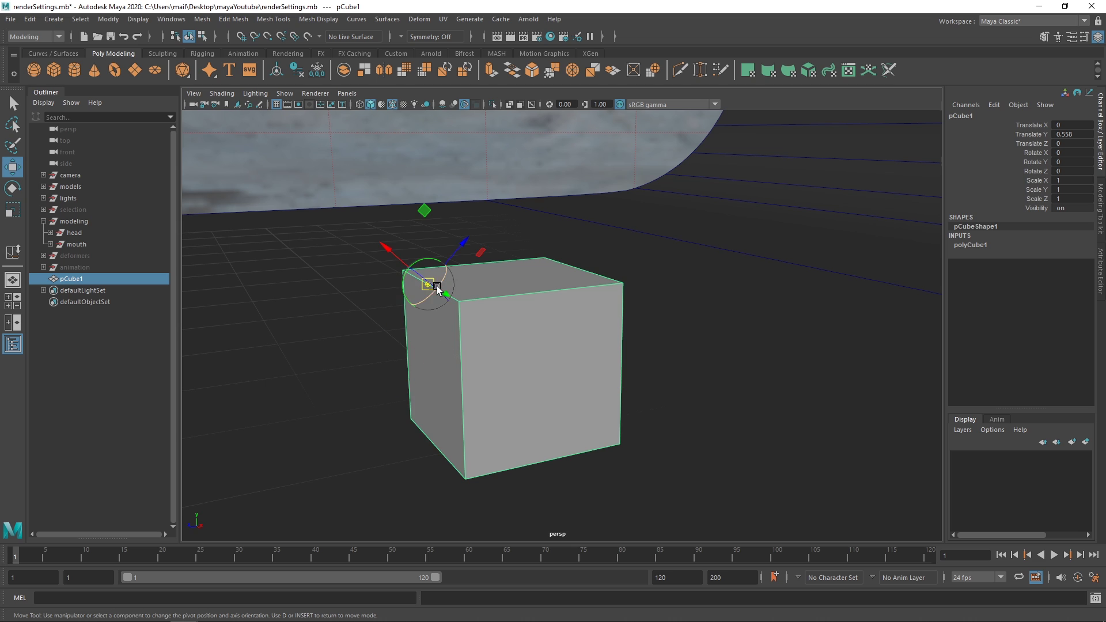
left_click(485, 279)
left_click(518, 345)
left_click(426, 372)
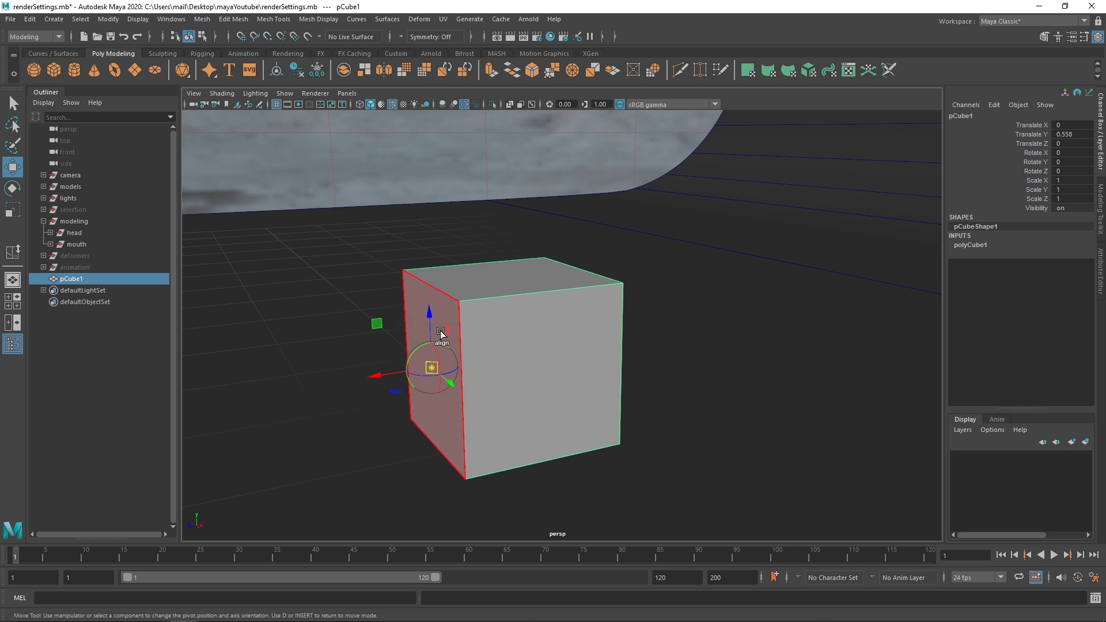
Snap the pivot to the top edge of the cube's visible side face and rotate the cube to about 58.5 degrees in X
left_click(443, 292)
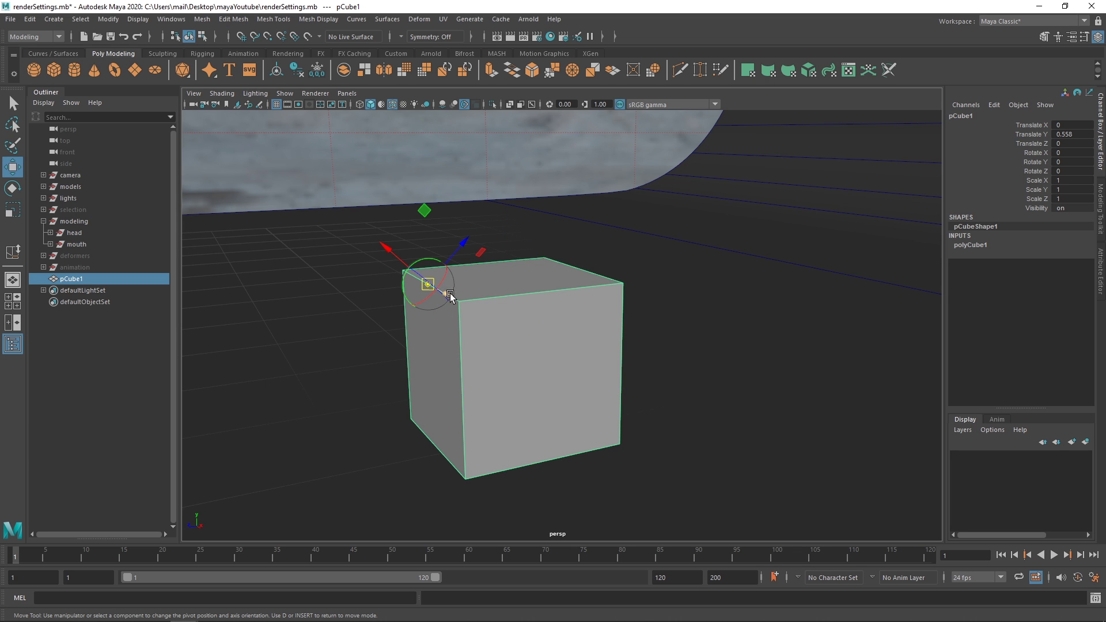
left_click_drag(446, 293, 499, 197, "alt")
key("e")
key("w")
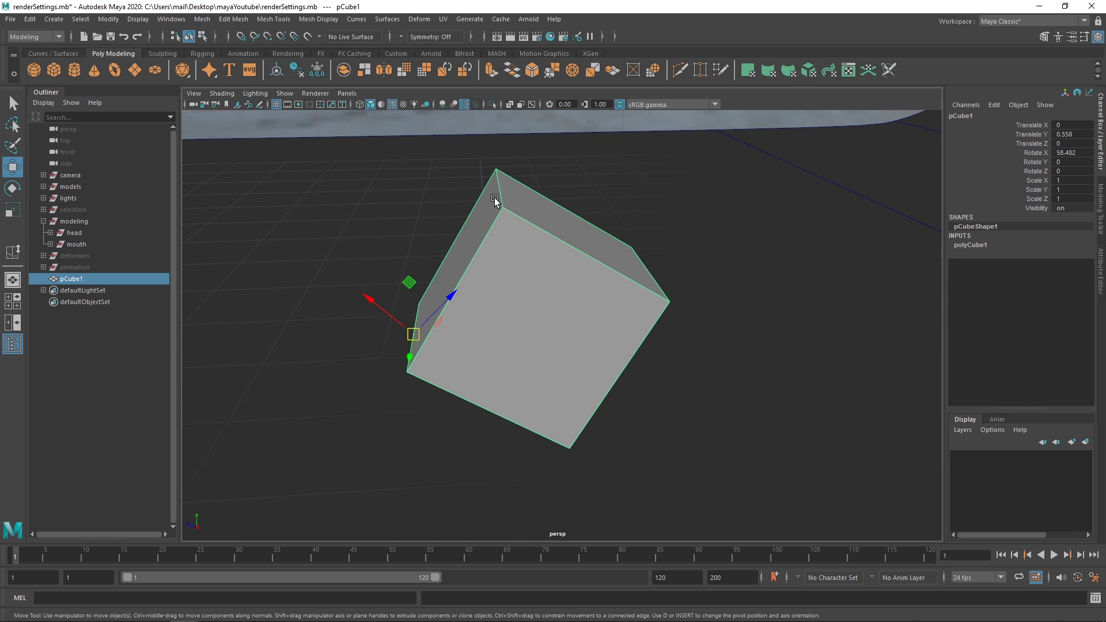
Switch the cube to edge selection, try freely moving its short upper edge and undo the move
right_click_drag(494, 198, 497, 186)
left_click(499, 187)
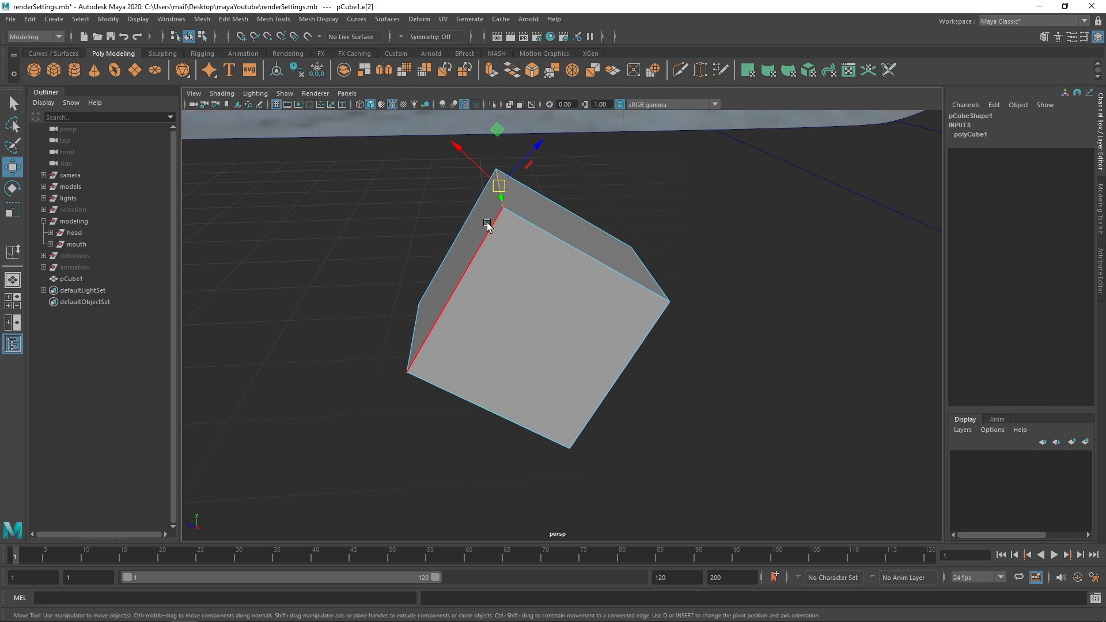
left_click_drag(488, 222, 476, 267, "alt")
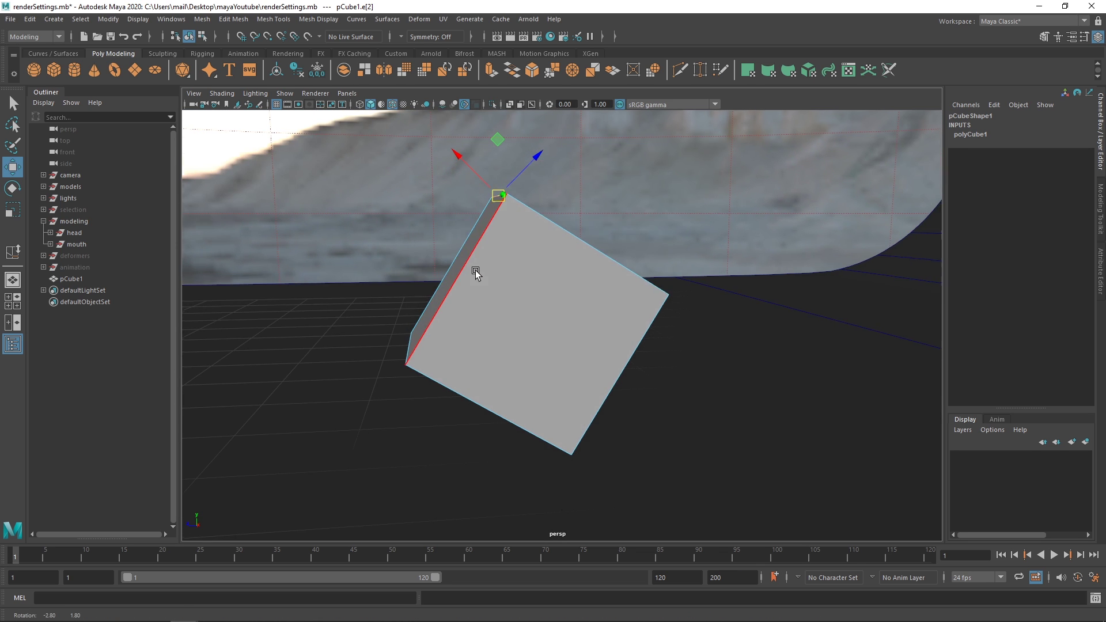
left_click_drag(496, 201, 508, 160)
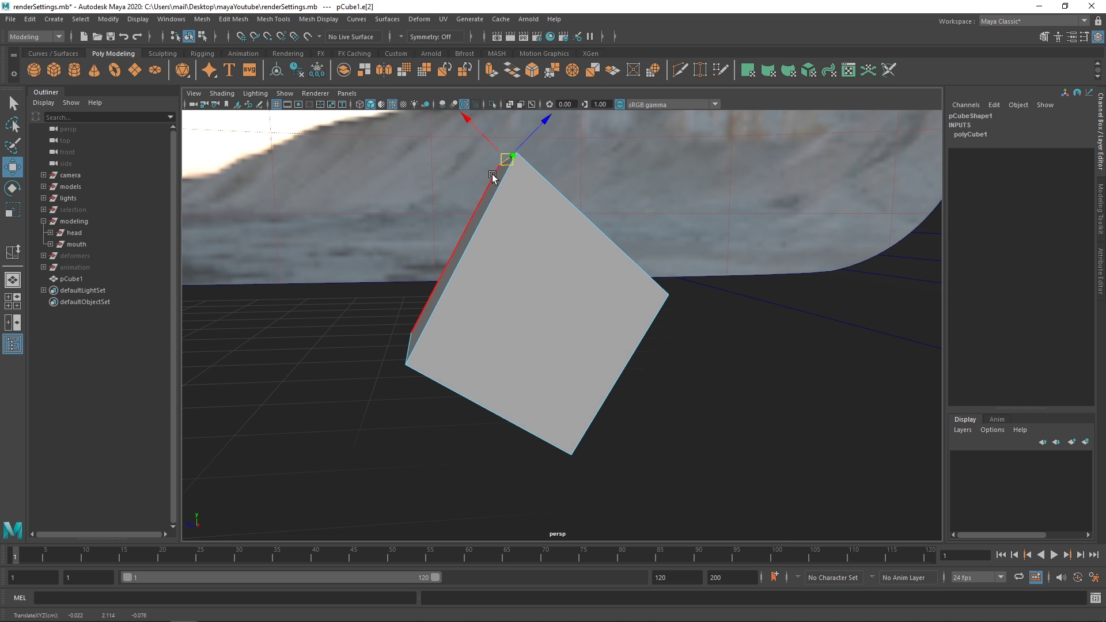
key("ctrl+z")
Align the short upper edge's pivot with the adjoining long edge of the front face and slide the edge slightly outward along it
left_click_drag(466, 264, 476, 267, "alt")
key("d")
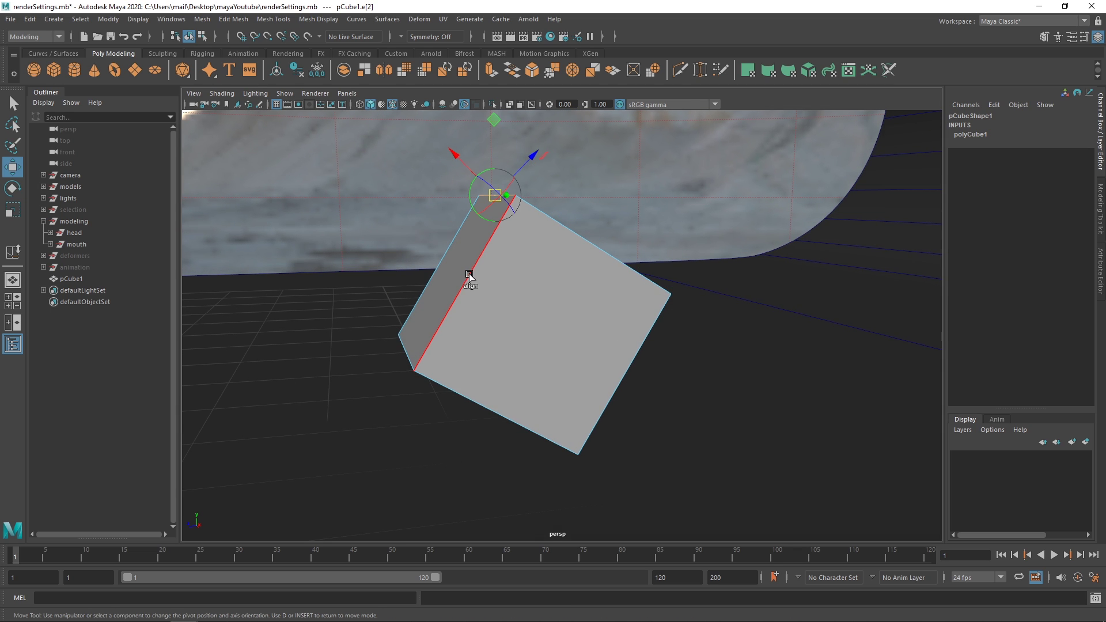
left_click(470, 275)
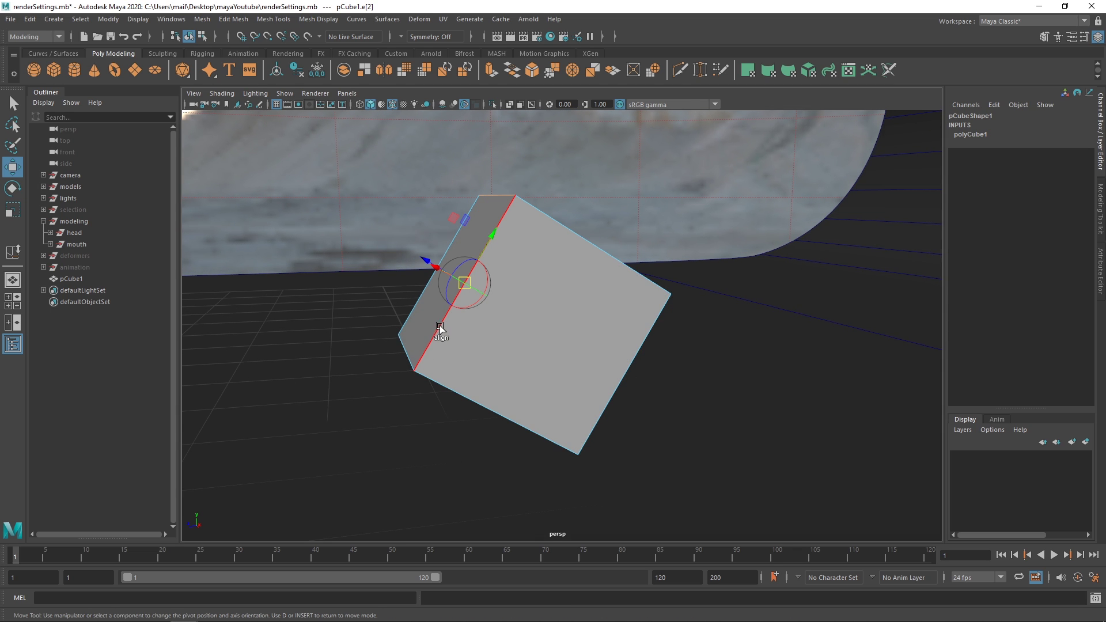
left_click_drag(471, 272, 483, 249)
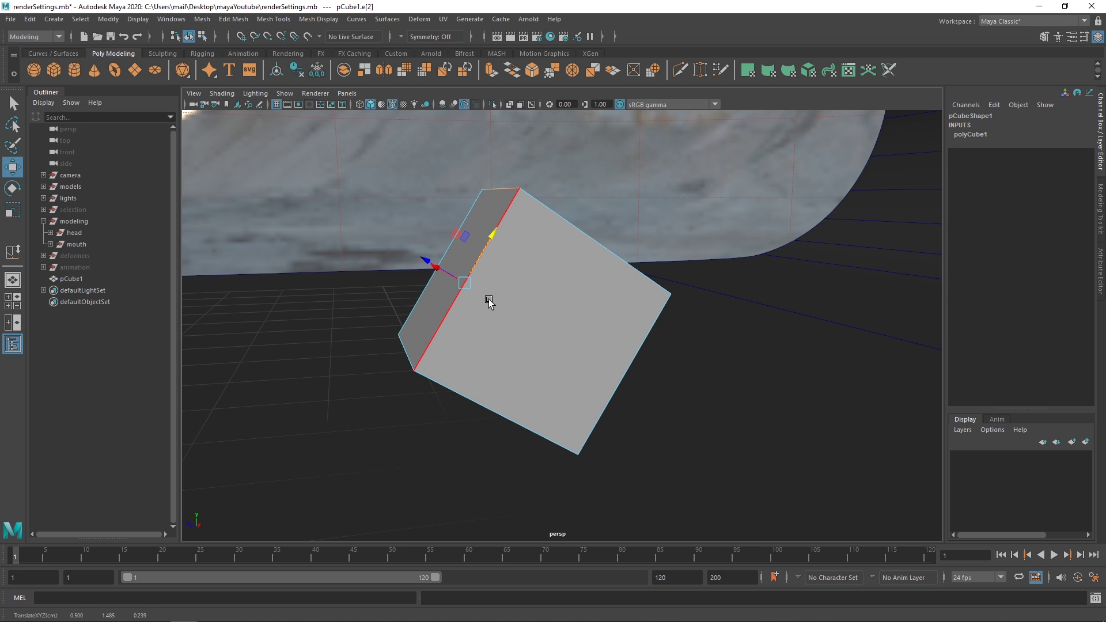
Return to object selection and try the cube's pivot on the front face's lower and side edges, ending on the narrow side face
key("F8")
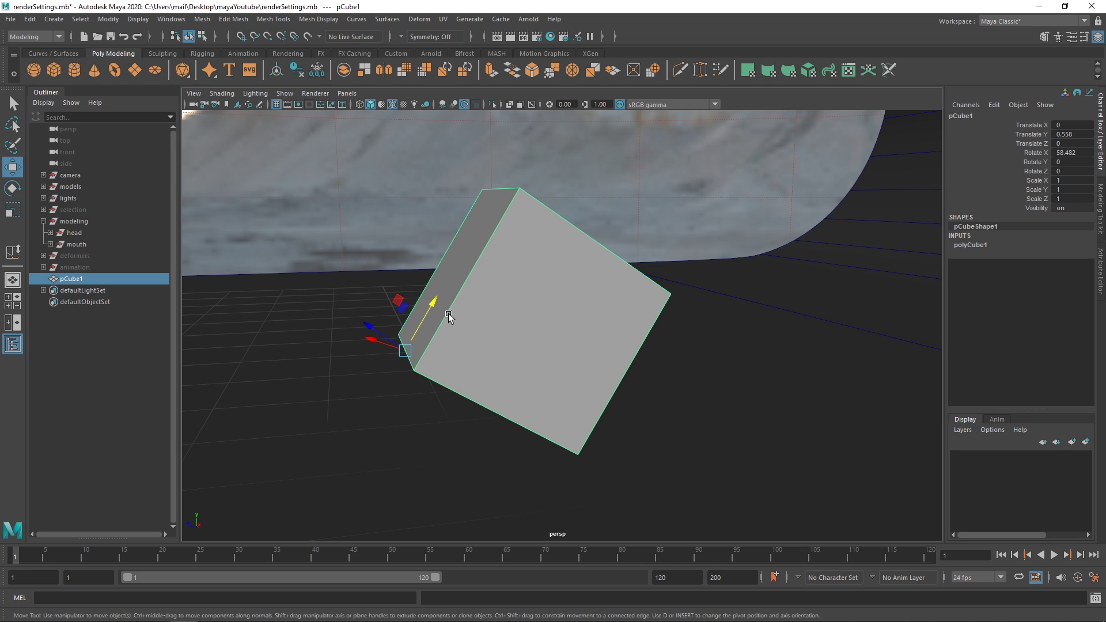
key("d")
left_click(492, 409)
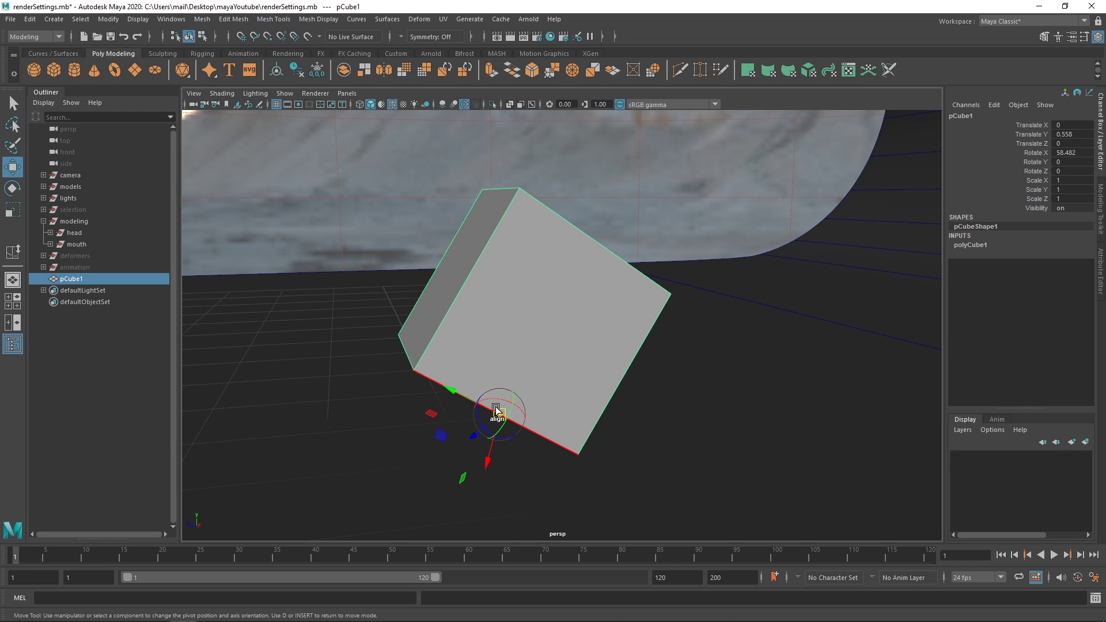
left_click(458, 258)
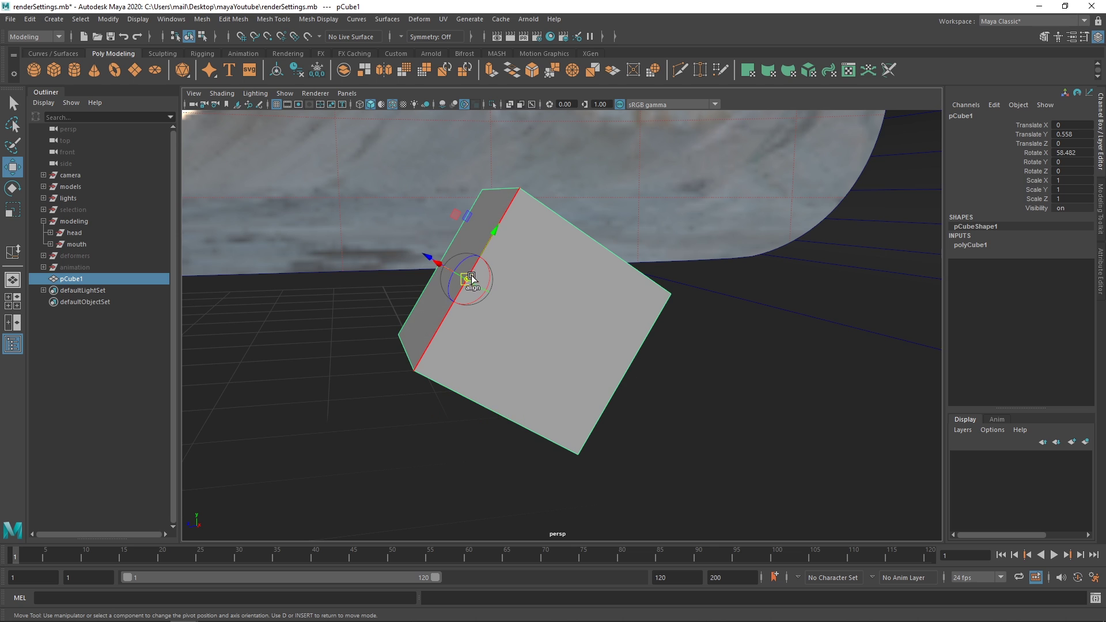
left_click(422, 302)
Center the cube's pivot and delete the cube from the scene
left_click(109, 19)
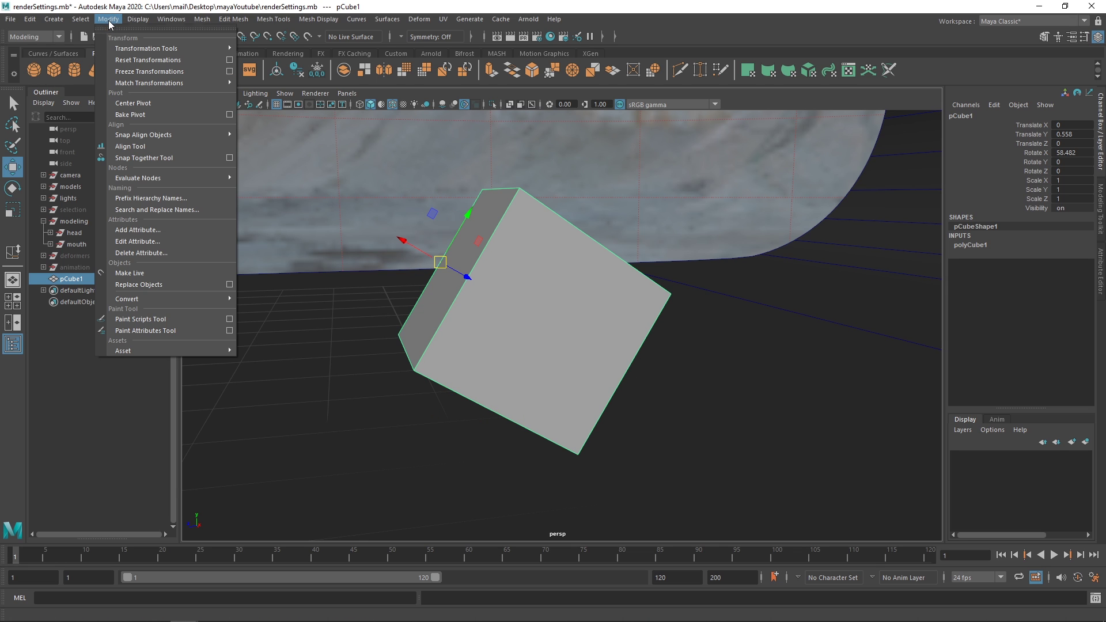
left_click(133, 103)
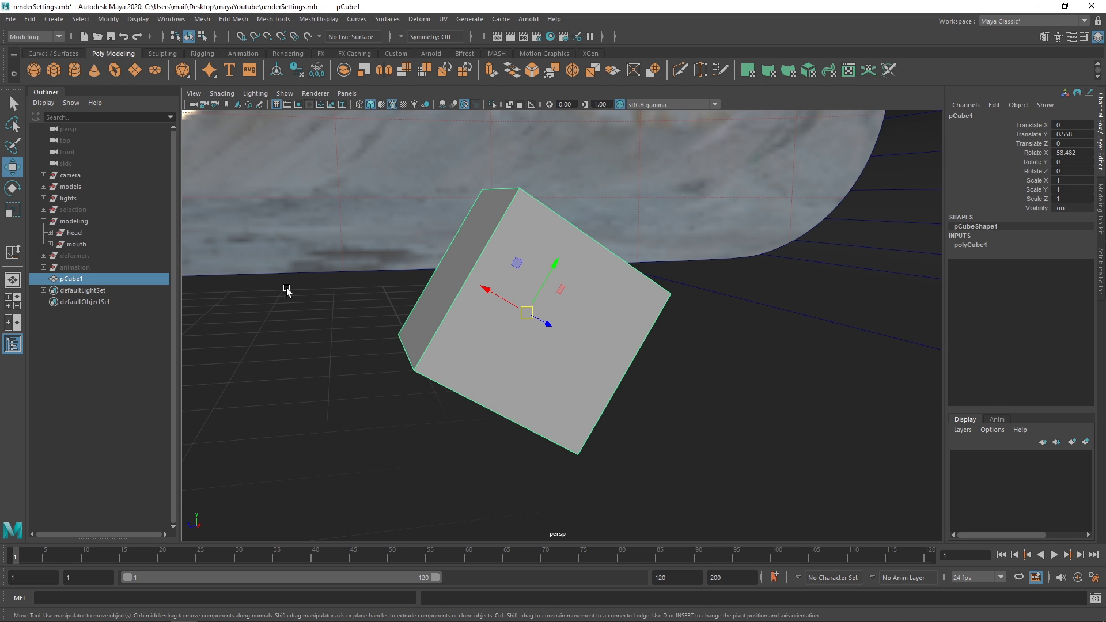
key("h")
key("h")
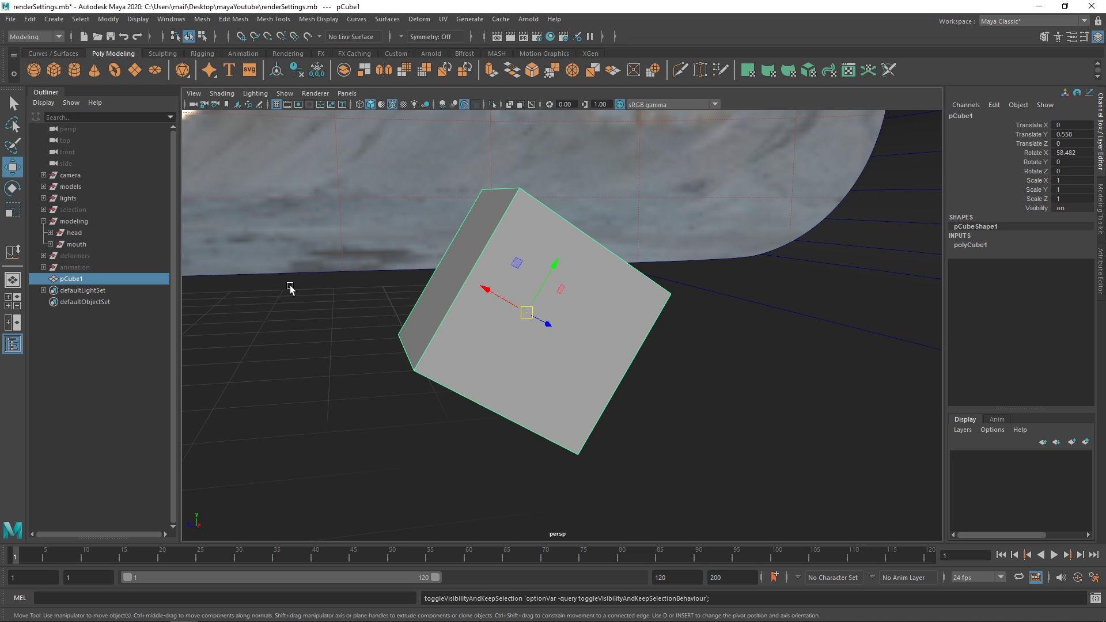
key("Delete")
Unhide the deformers group and hide the twist and lattice objects inside it
left_click(105, 256)
key("h")
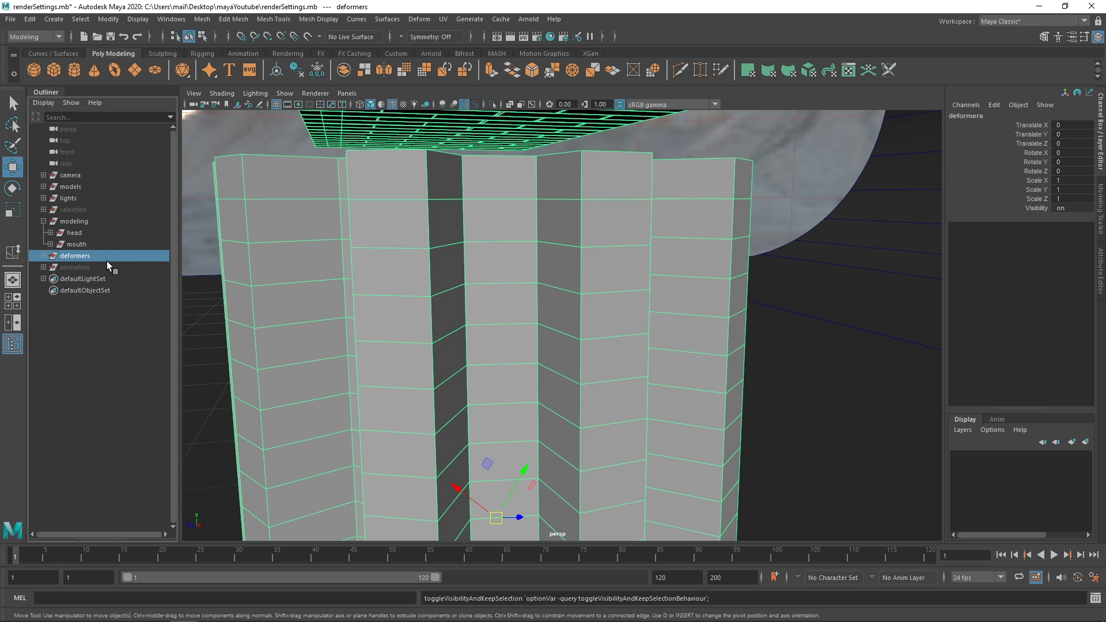
left_click(43, 255)
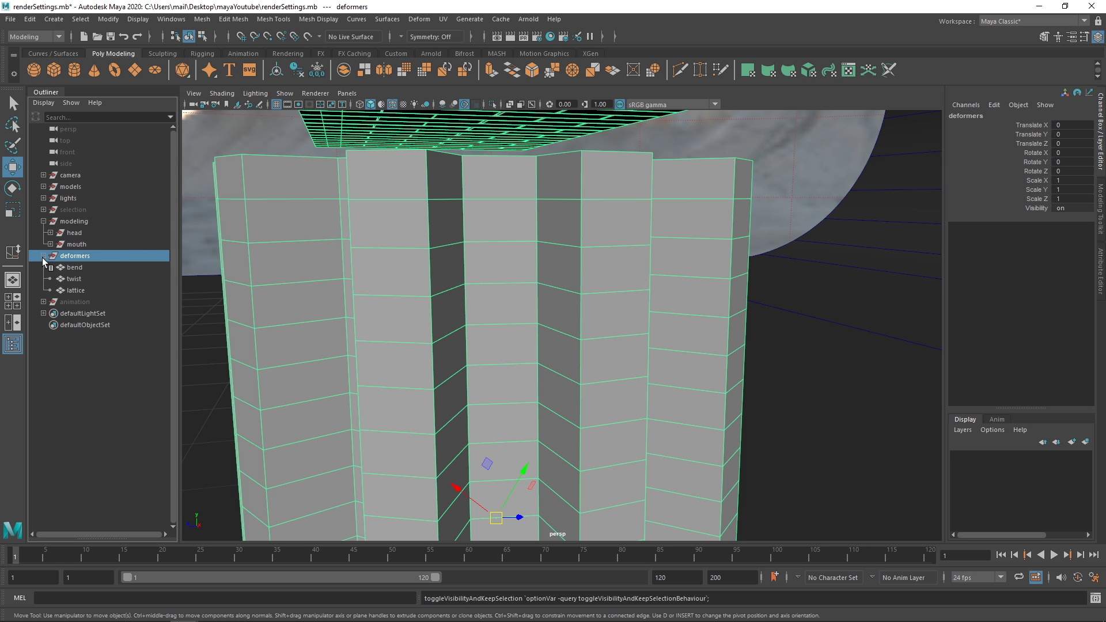
left_click(73, 280)
left_click(83, 291, "shift")
key("h")
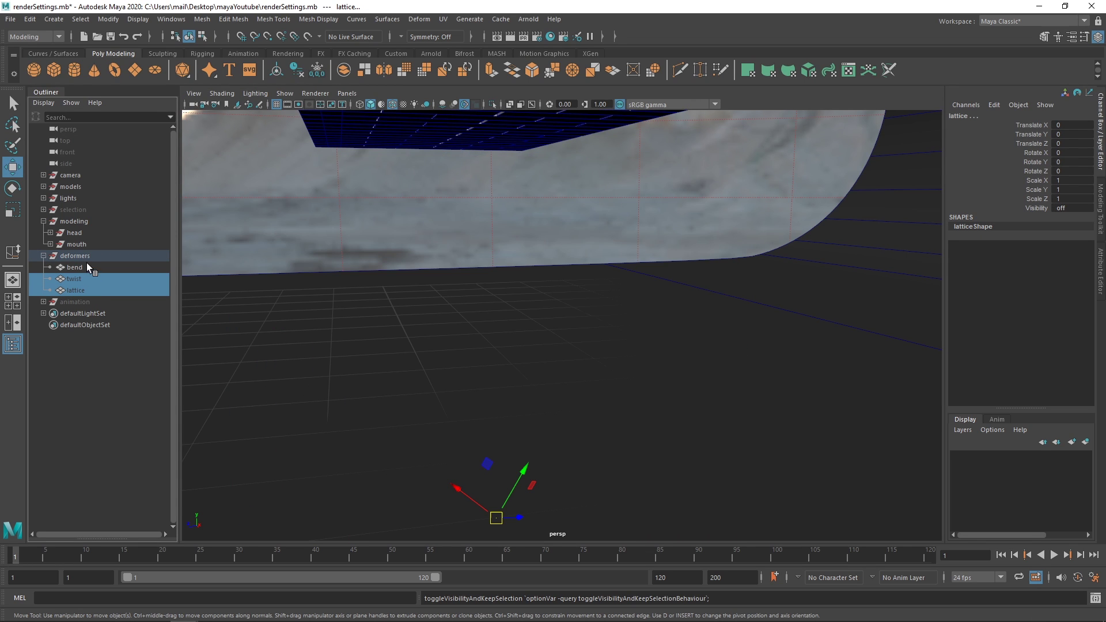
Frame the brick object named bend and apply a nonlinear Bend deformer to it
left_click(88, 266)
key("f")
mouse_move(557, 259)
left_mouse_down("alt")
mouse_move(679, 326)
mouse_move(553, 271)
left_mouse_up("alt")
left_click(525, 254)
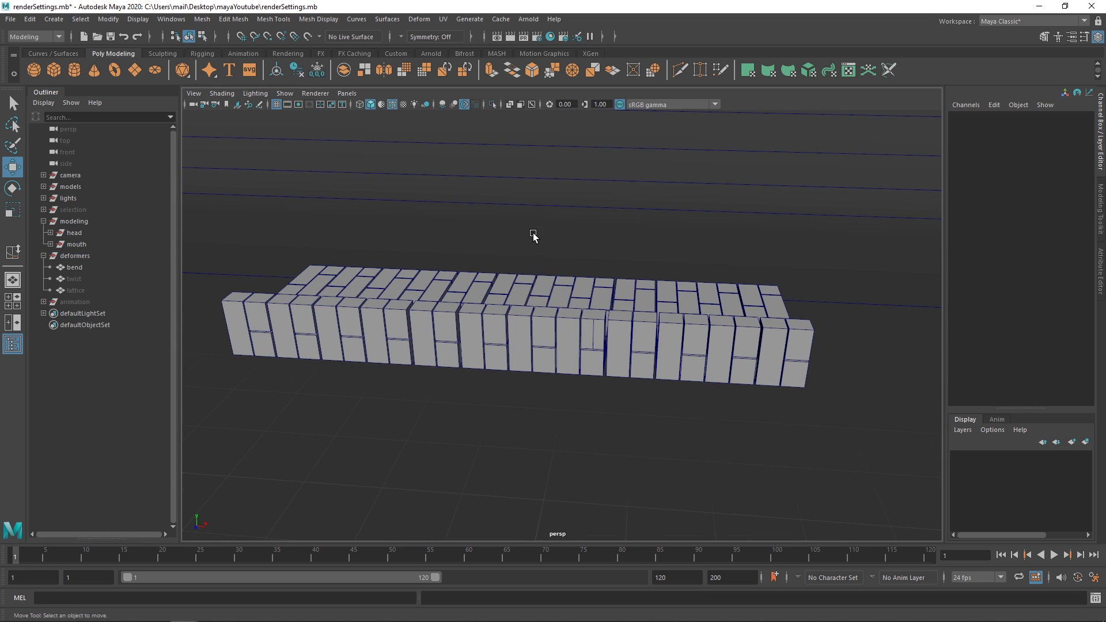
left_click(397, 301)
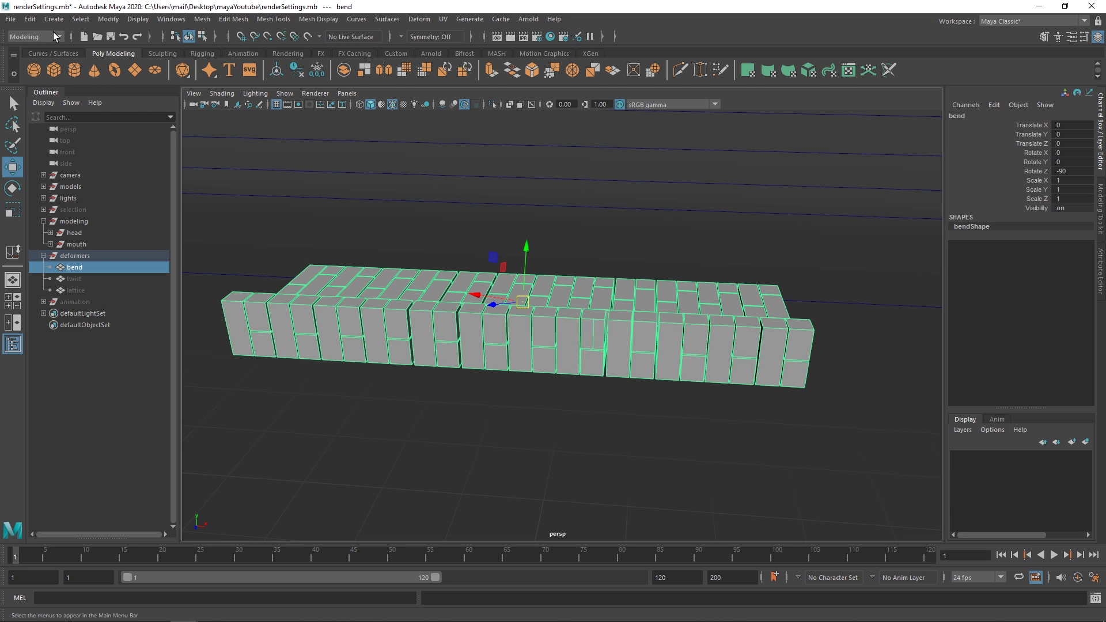
left_click(421, 19)
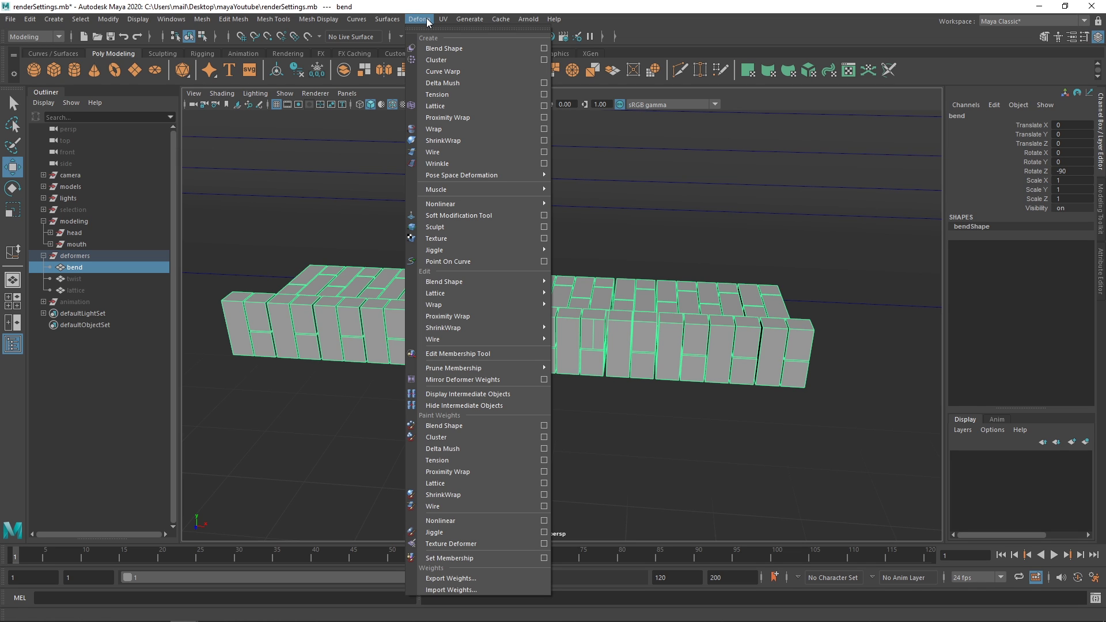
mouse_move(457, 202)
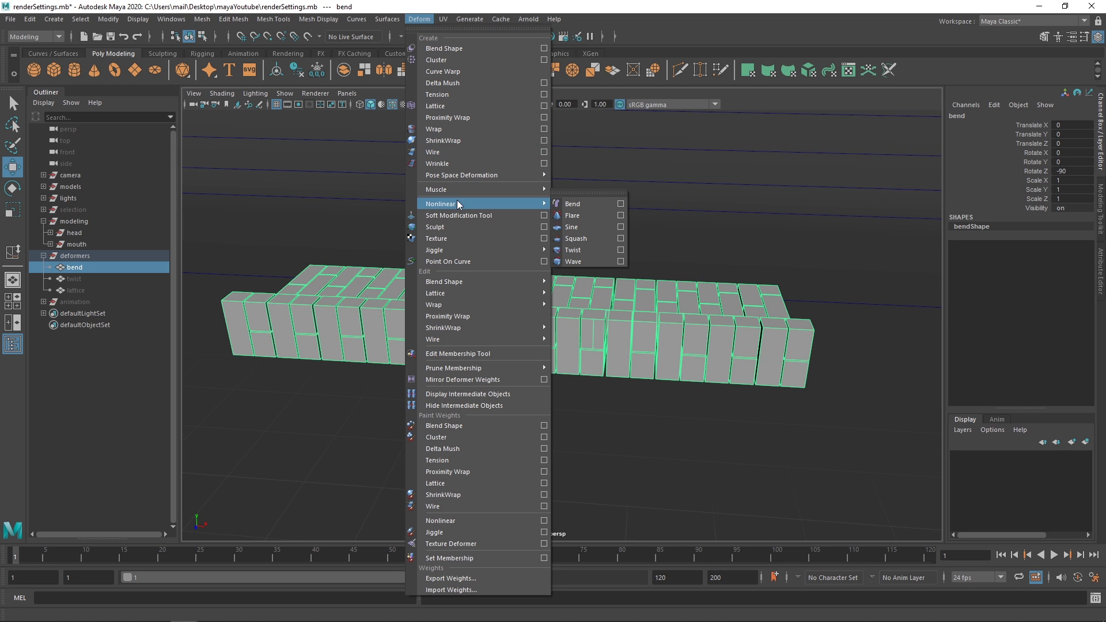
left_click(577, 205)
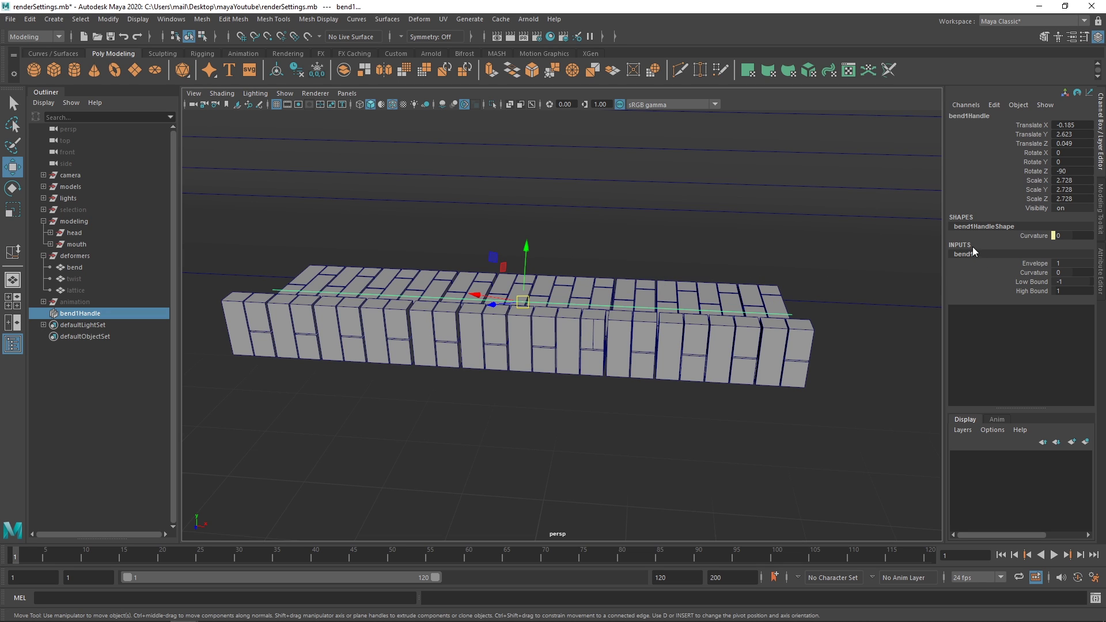
Try out the Bend deformer's Curvature interactively and set it to 90
left_click(1030, 273)
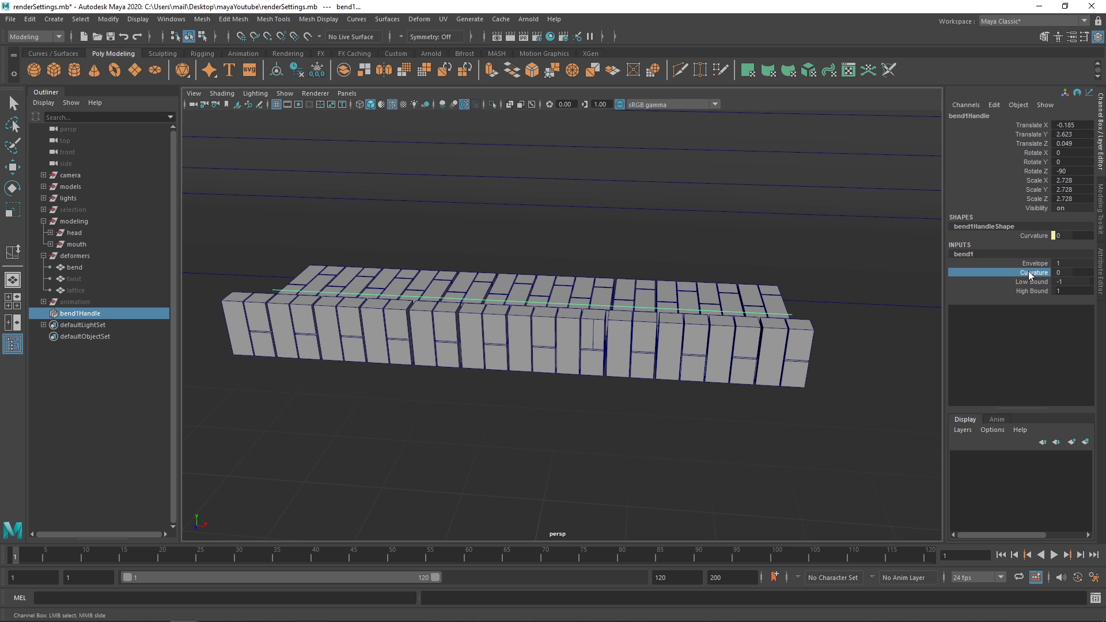
middle_click_drag(683, 274, 764, 290)
middle_click_drag(513, 304, 720, 279)
double_click(1068, 273)
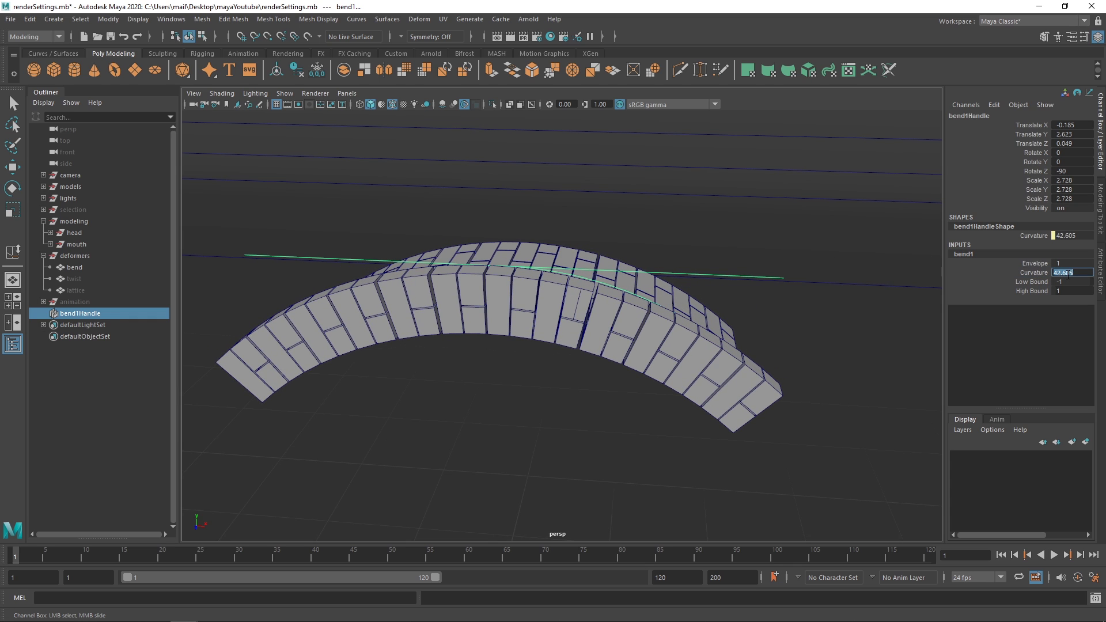
type("902")
key("Return")
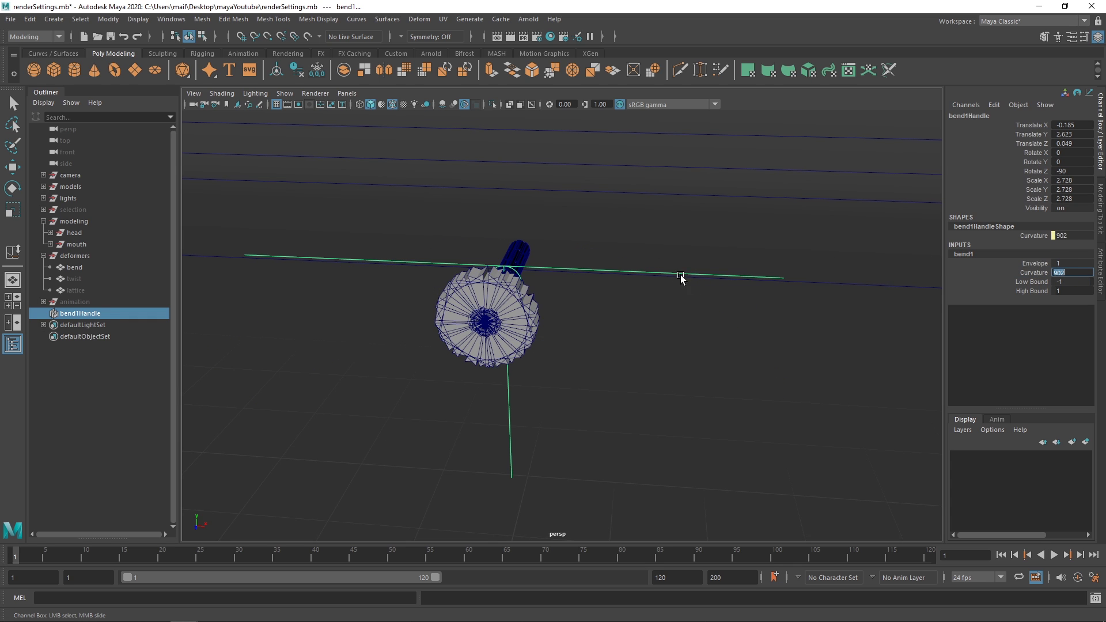
key("Return")
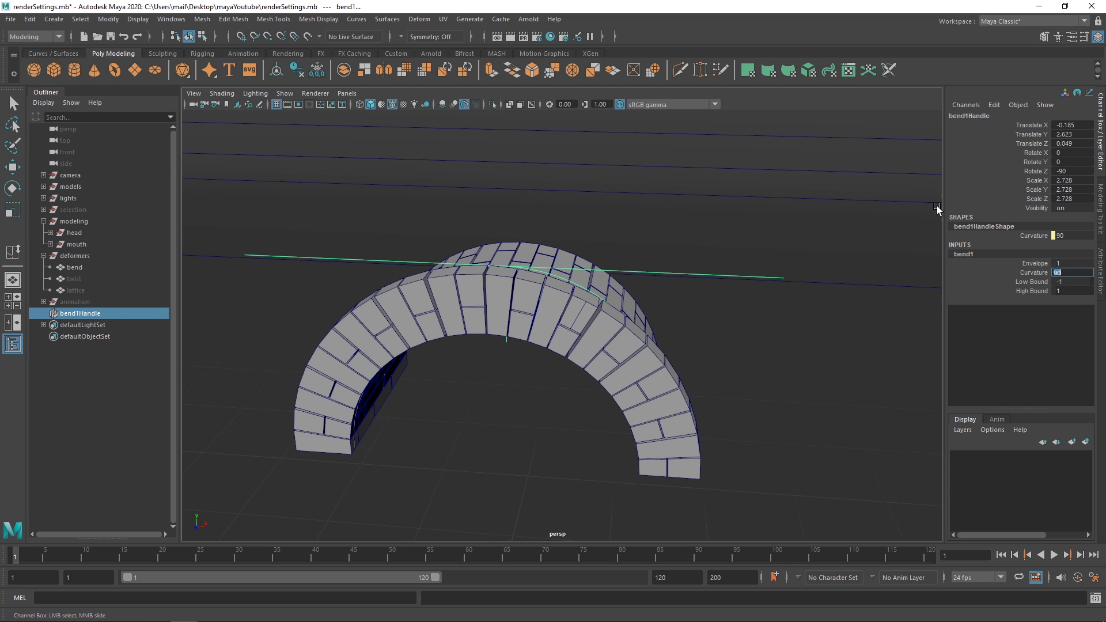
Adjust the Bend deformer's Curvature interactively with coarse and fine control, ending at 180 to close the bricks into a ring
left_click(1050, 275)
middle_click_drag(646, 297, 893, 288)
left_click_drag(893, 288, 604, 276, "alt")
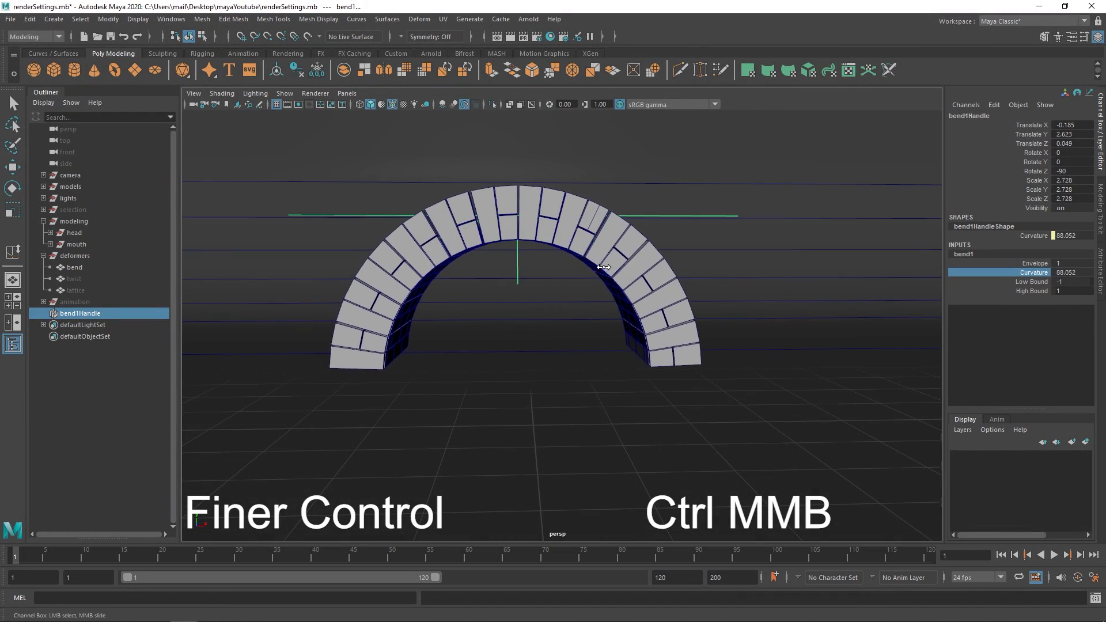
middle_click_drag(655, 271, 652, 292, "ctrl")
left_click_drag(653, 292, 750, 271, "alt")
middle_click_drag(750, 271, 1103, 211)
middle_click_drag(491, 301, 772, 266)
left_click_drag(612, 301, 541, 317, "alt")
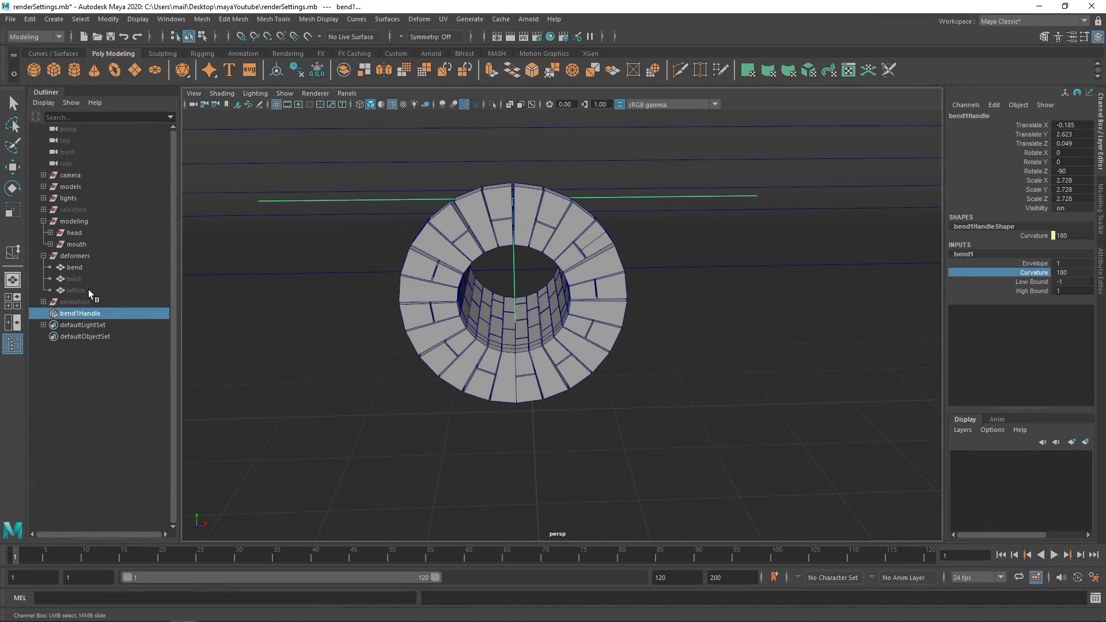
Delete the construction history of the brick ring and inspect it from several angles
left_click(590, 240)
key("w")
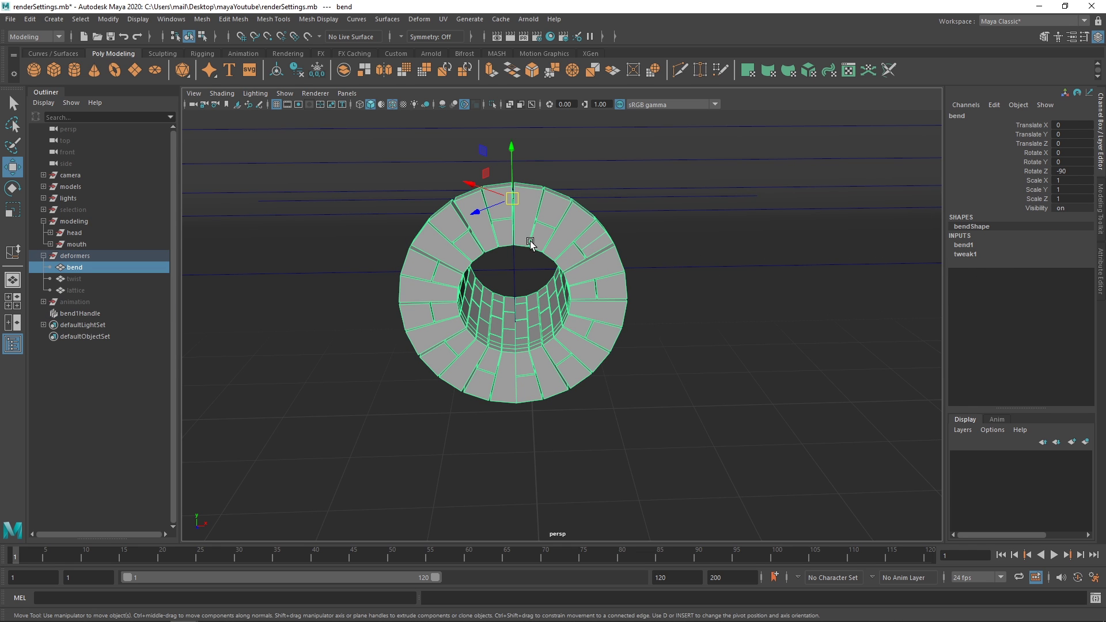
key("alt+shift+d")
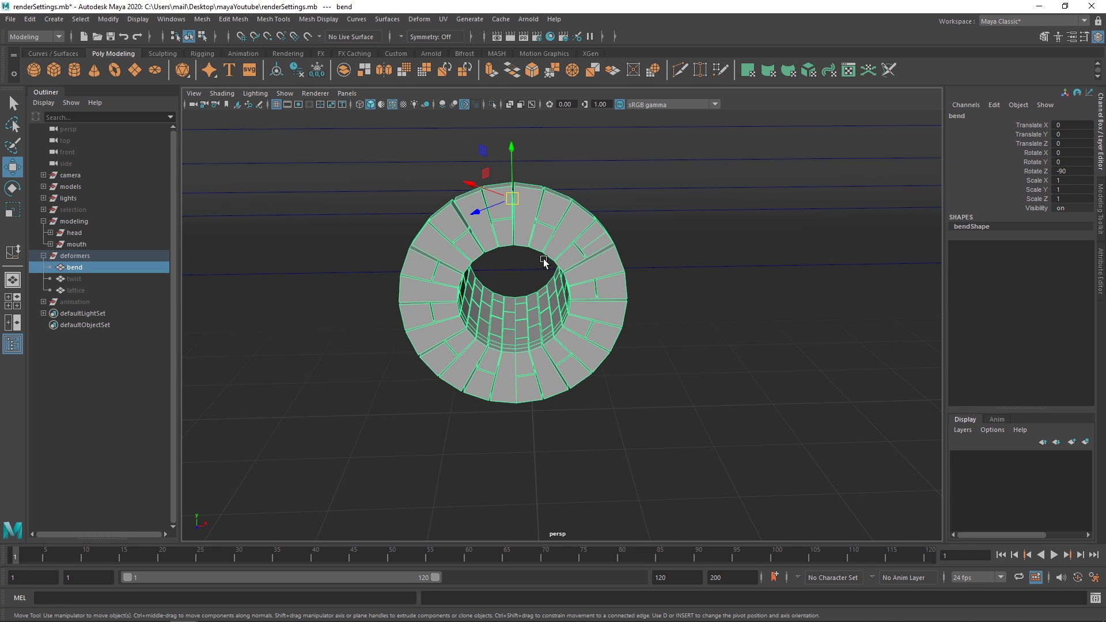
left_click_drag(543, 260, 623, 257, "alt")
left_click(462, 199, "shift")
left_click_drag(525, 238, 463, 225, "alt")
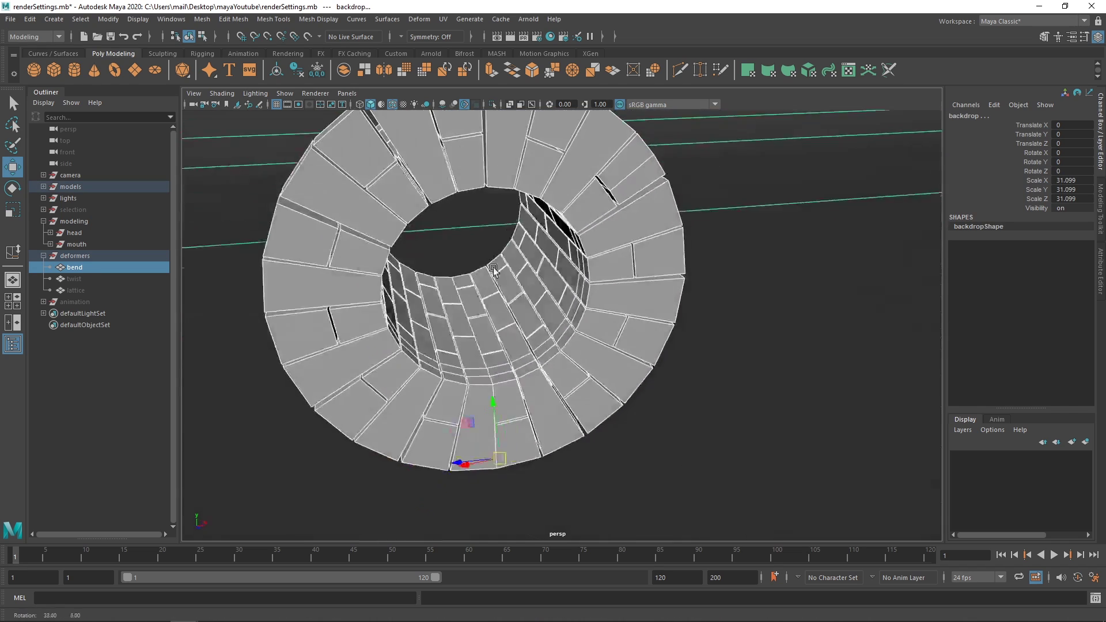
middle_click_drag(478, 225, 530, 316, "alt")
right_click_drag(531, 316, 549, 221, "alt")
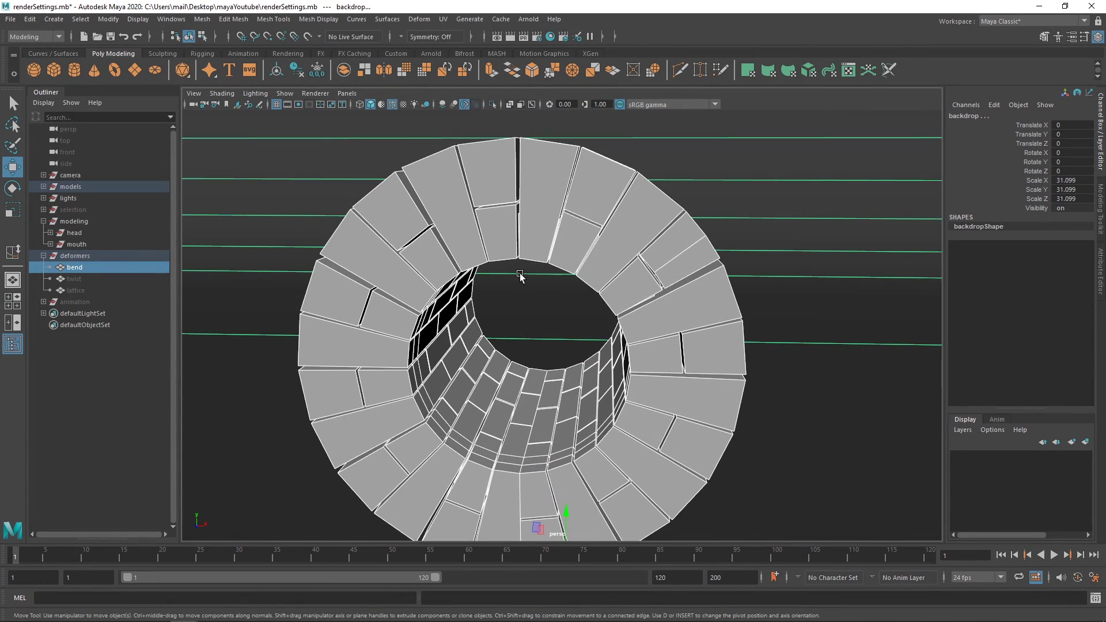
Switch from the brick ring to the ribbed column named twist and apply a nonlinear Twist deformer to it
left_click(425, 266)
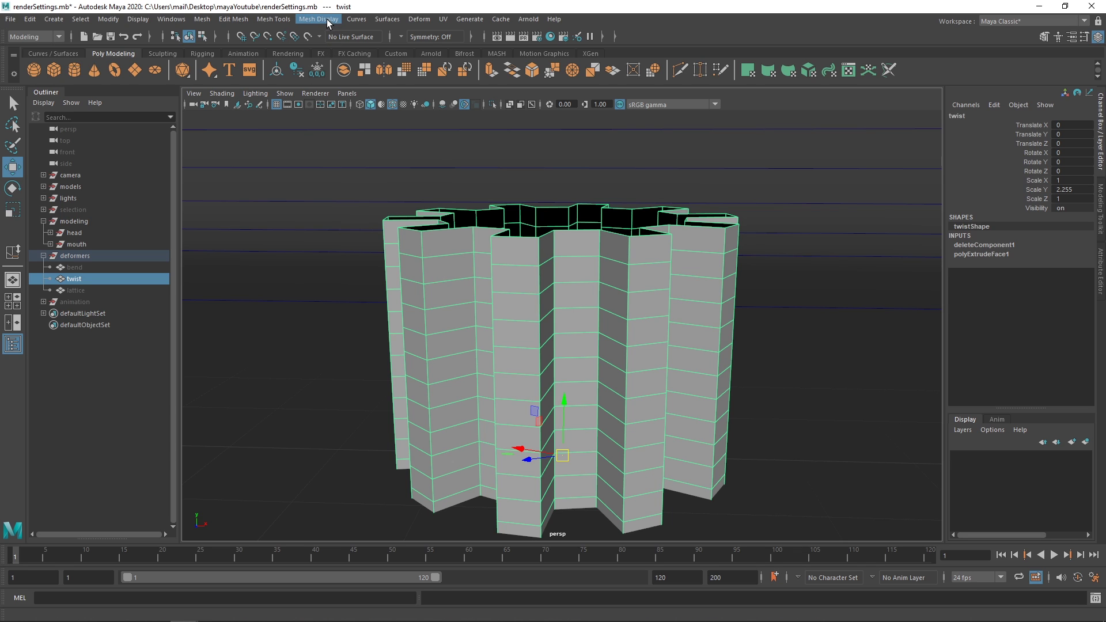
left_click(418, 22)
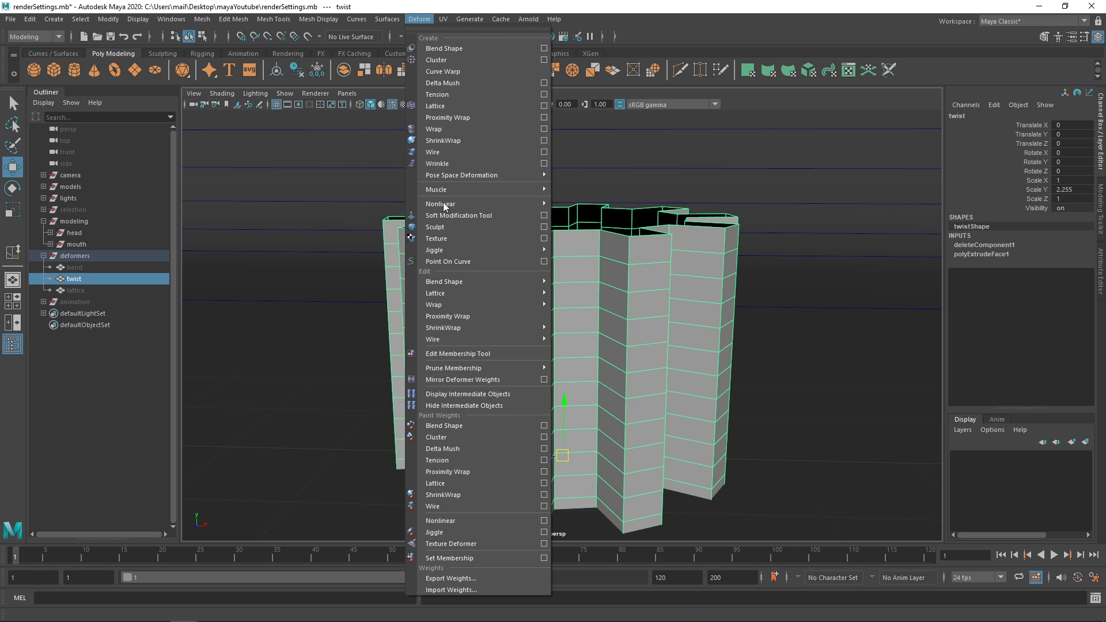
mouse_move(443, 205)
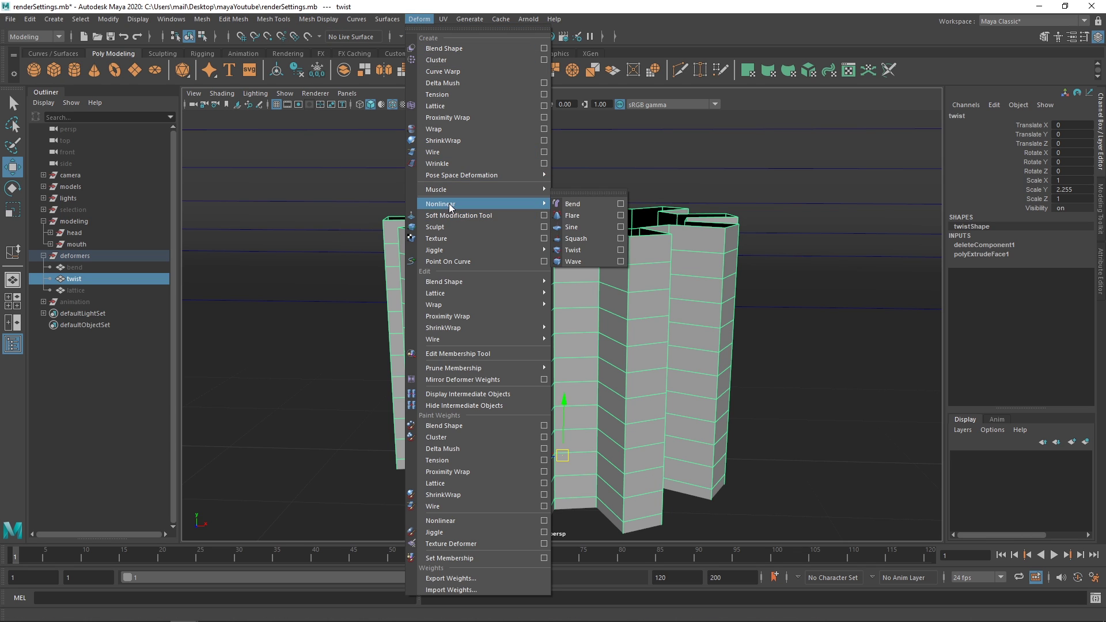
left_click(576, 251)
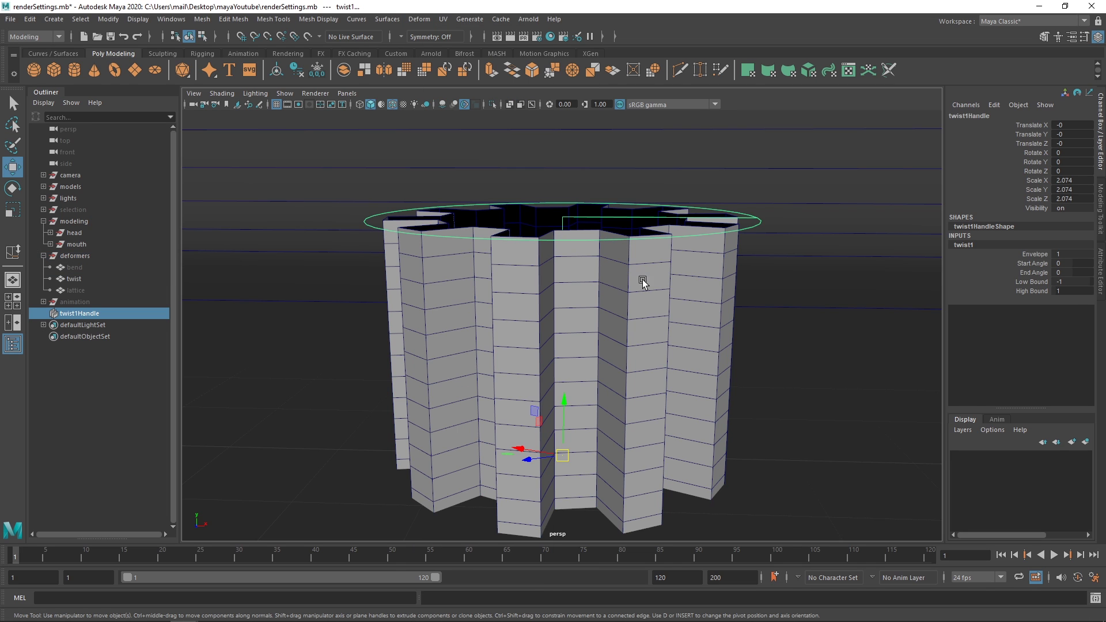
Adjust the Twist deformer's End Angle interactively to about 167.304 and inspect the spiralled column from several angles
left_click(1030, 273)
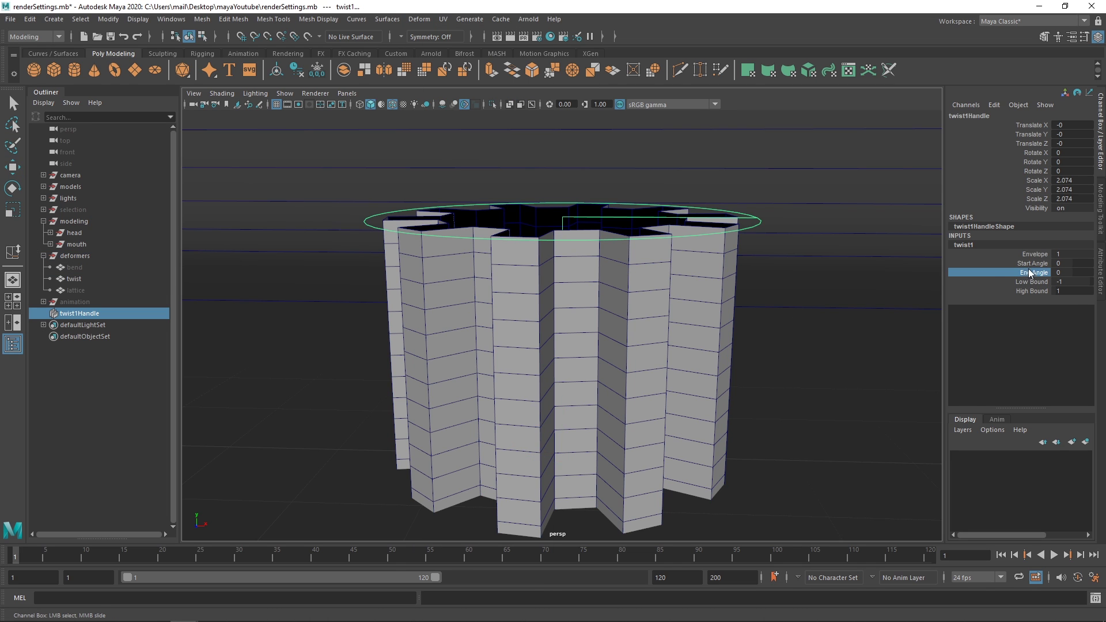
middle_click_drag(448, 291, 554, 285)
right_click_drag(516, 299, 484, 302, "alt")
left_click_drag(521, 317, 570, 343, "alt")
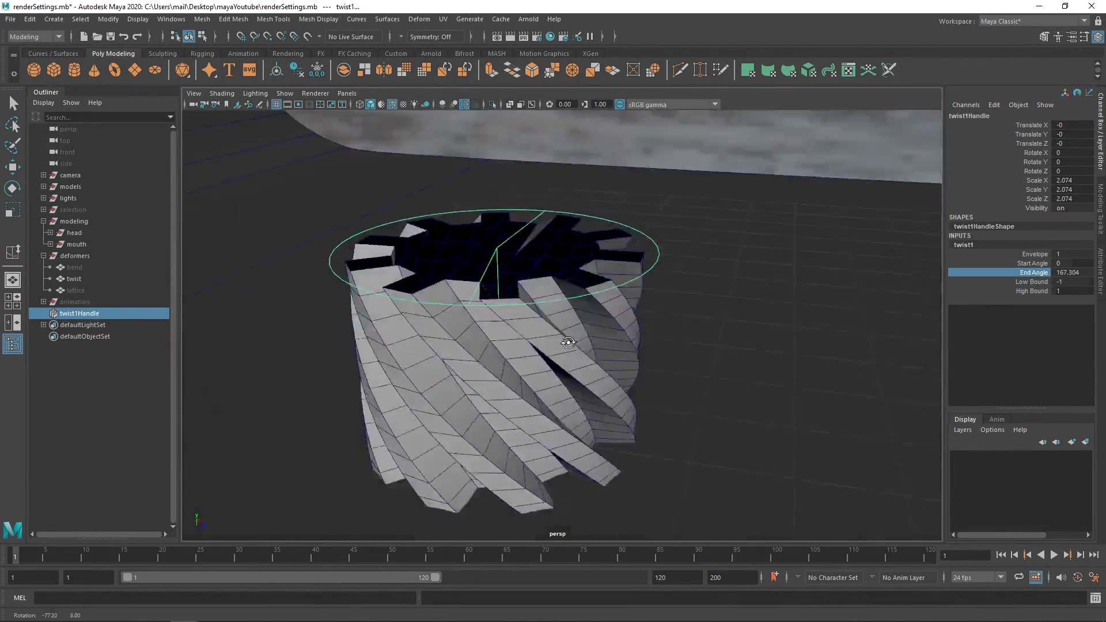
right_click_drag(553, 323, 514, 313, "alt")
left_click_drag(527, 334, 513, 304, "alt")
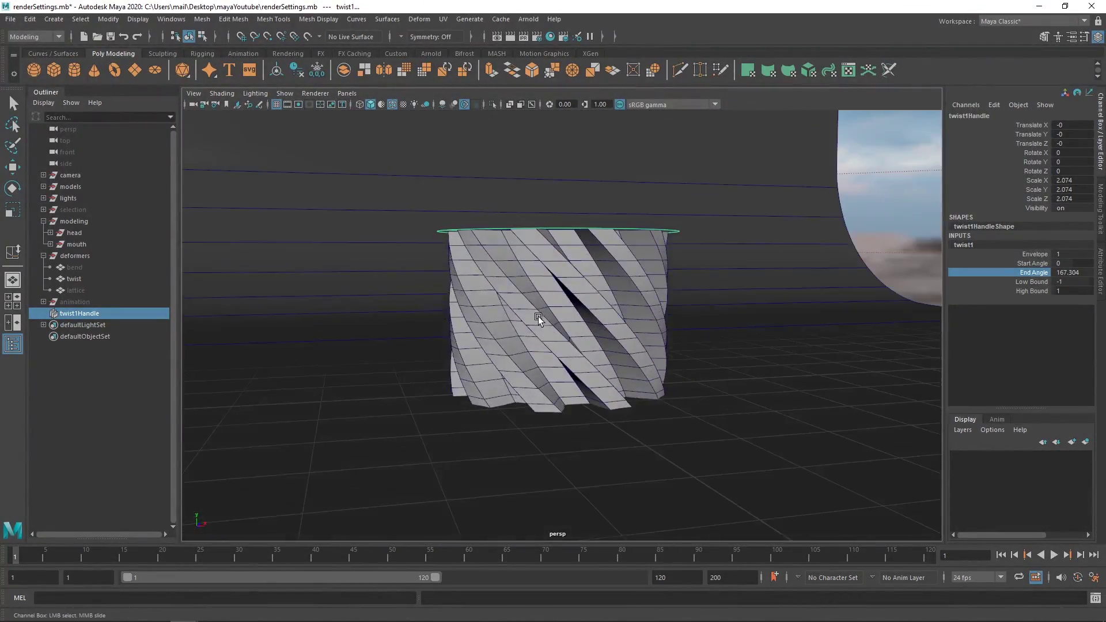
right_click_drag(540, 318, 528, 316, "alt")
Try moving the twisted column without its deformer handle, and undo the move
left_click(529, 319)
key("w")
left_click_drag(552, 322, 593, 172)
key("ctrl+z")
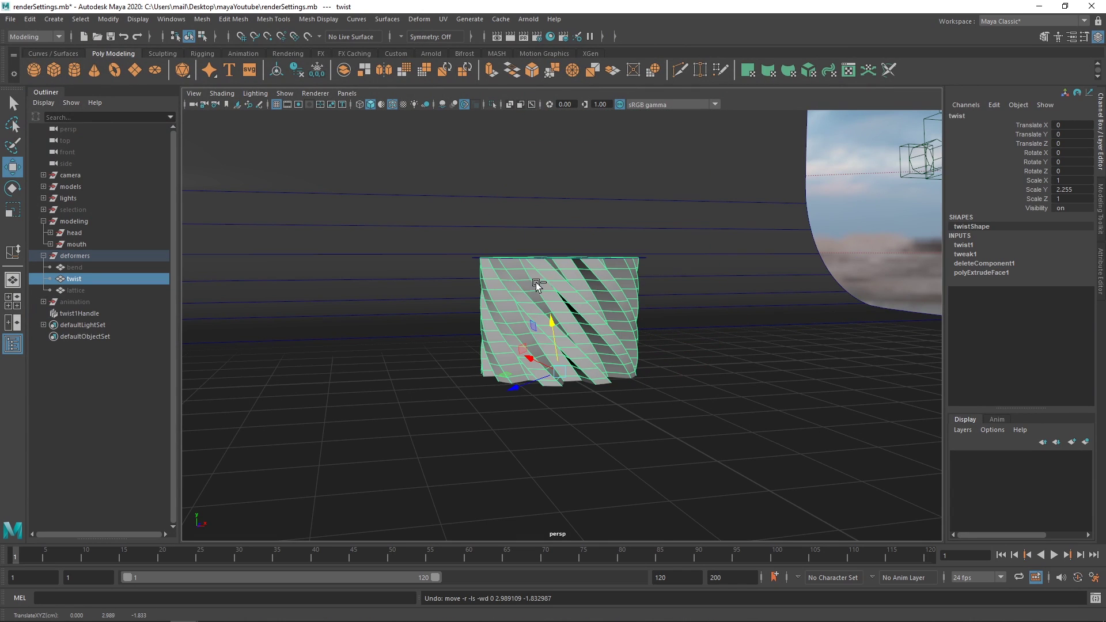
Move the column together with its Twist handle to about Translate Y 2.809 and Translate Z -1.723
left_click(480, 258)
left_click_drag(551, 323, 531, 176)
middle_click_drag(541, 190, 547, 238, "alt")
Reduce the Twist deformer's End Angle interactively to about 116.883 and examine the column from above
left_click(602, 166)
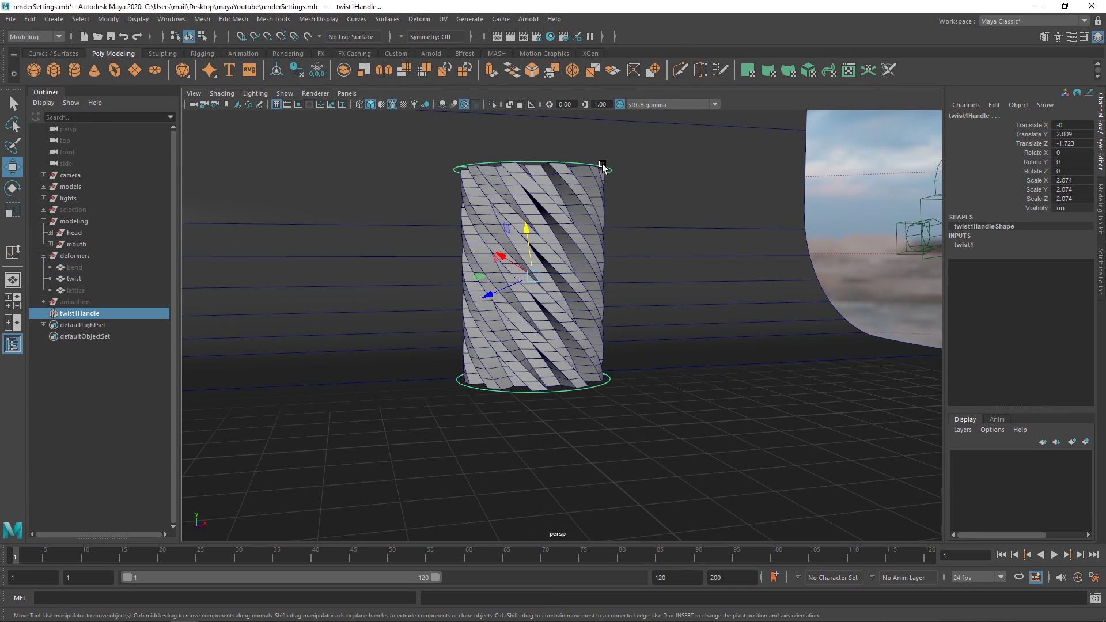
left_click(973, 247)
left_click(1037, 272)
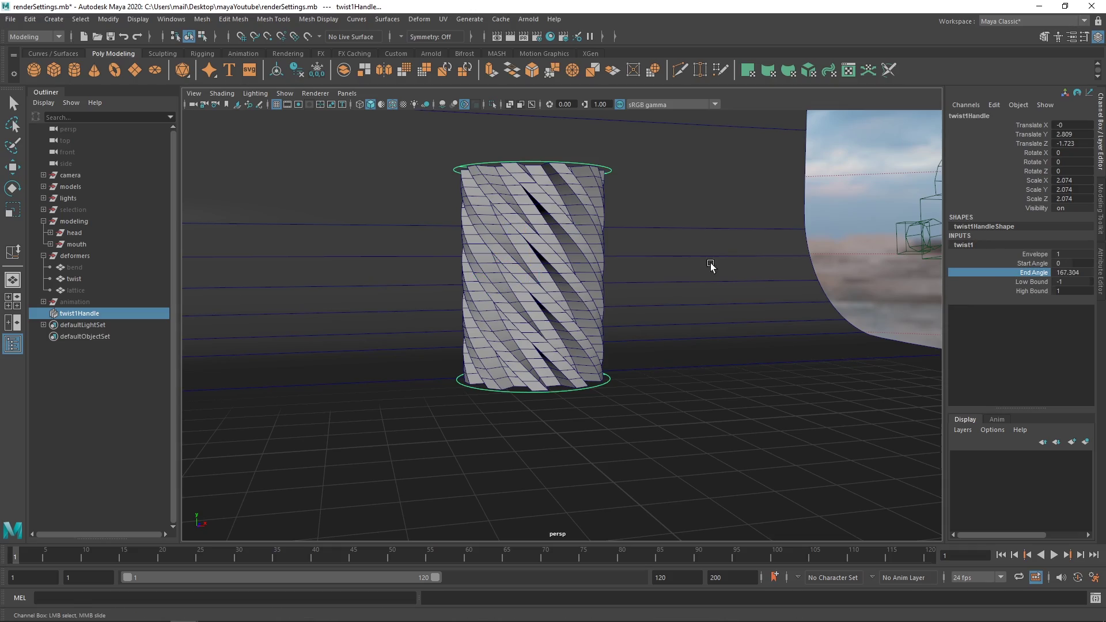
middle_click_drag(710, 264, 563, 237)
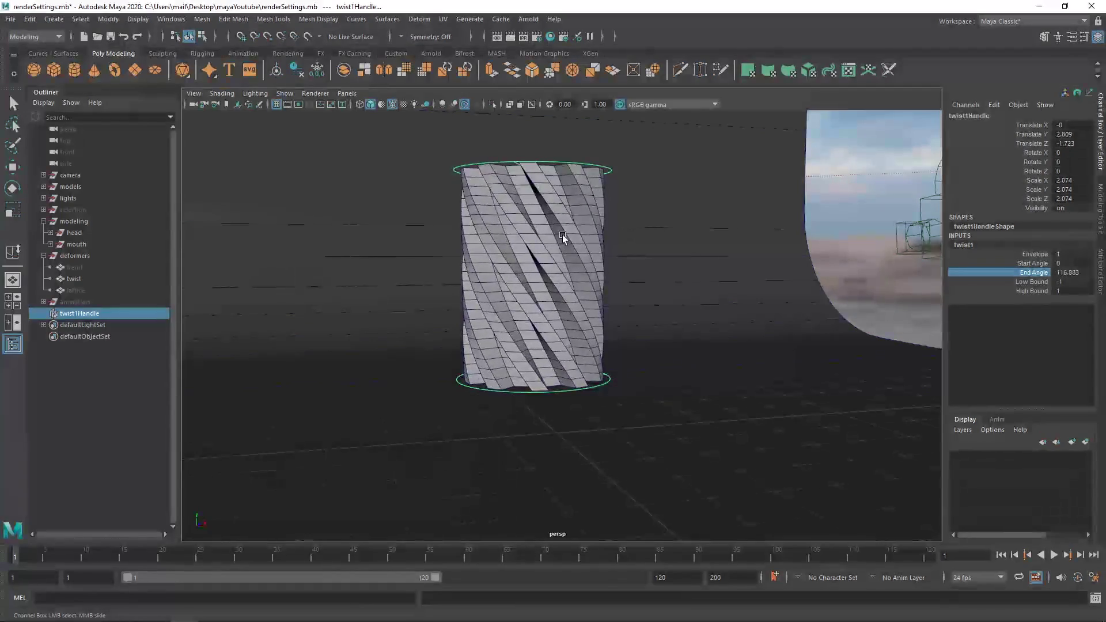
left_click_drag(562, 236, 603, 282, "alt")
middle_click_drag(535, 277, 582, 318, "alt")
left_click_drag(582, 315, 520, 327, "alt")
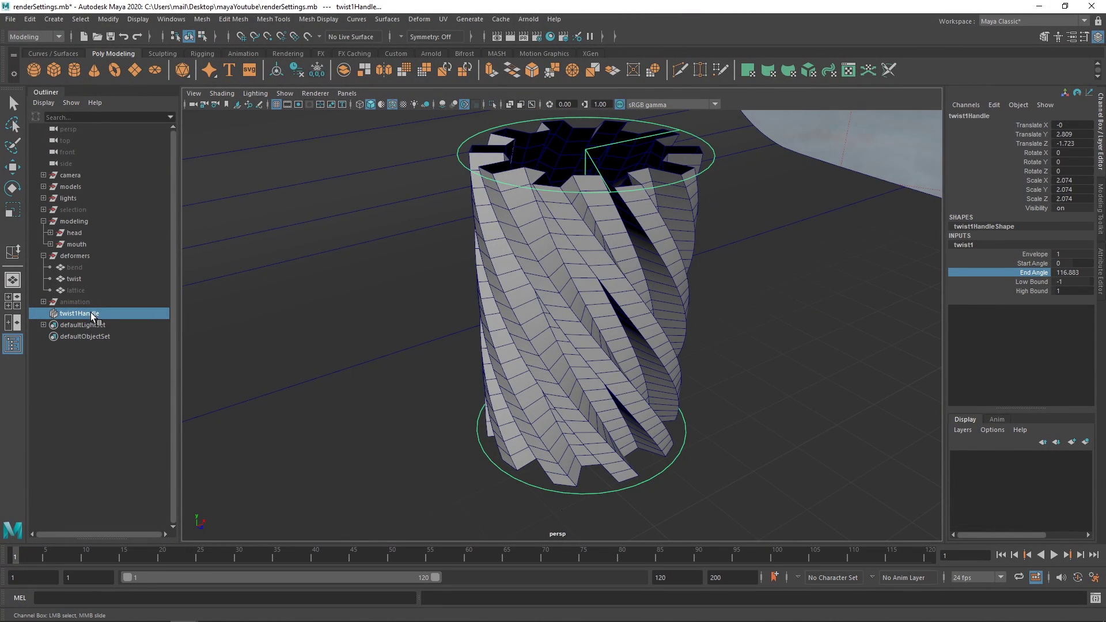
Delete the Twist deformer handle and hide the column object named twist
key("Delete")
left_click(74, 278)
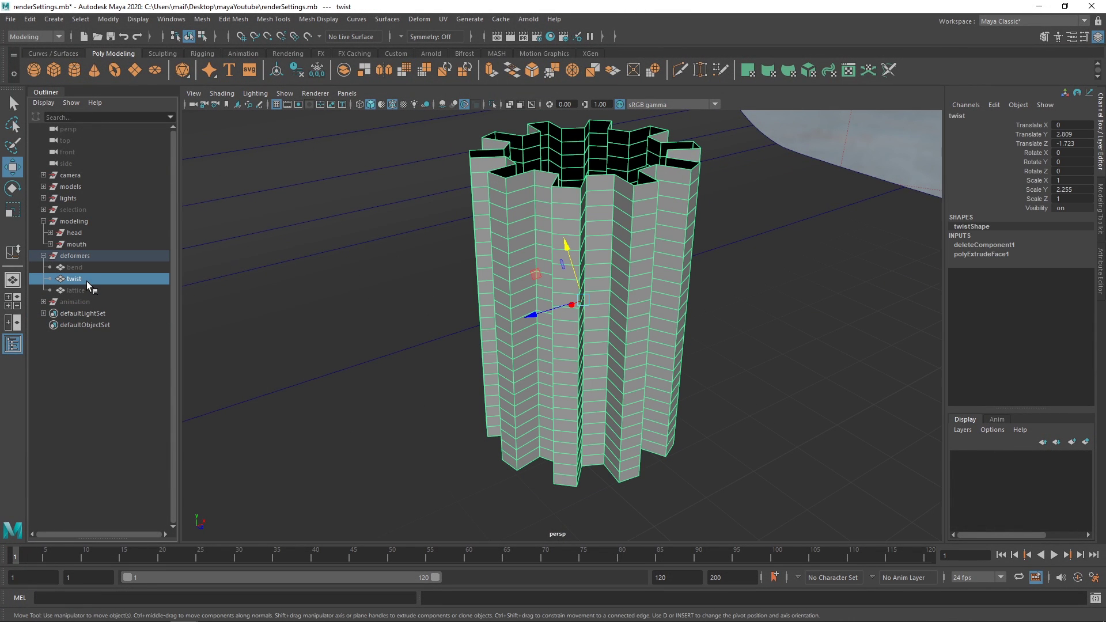
key("h")
Show and frame the head model named lattice, and apply a Lattice deformer to it
left_click(84, 289)
key("h")
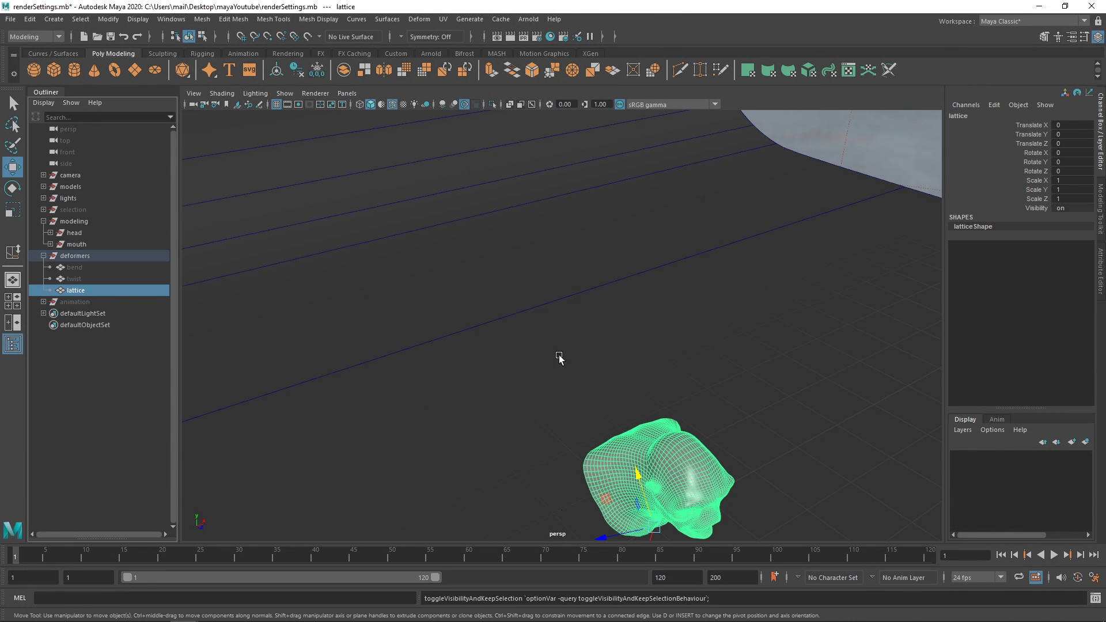
left_click_drag(559, 354, 558, 306, "alt")
key("f")
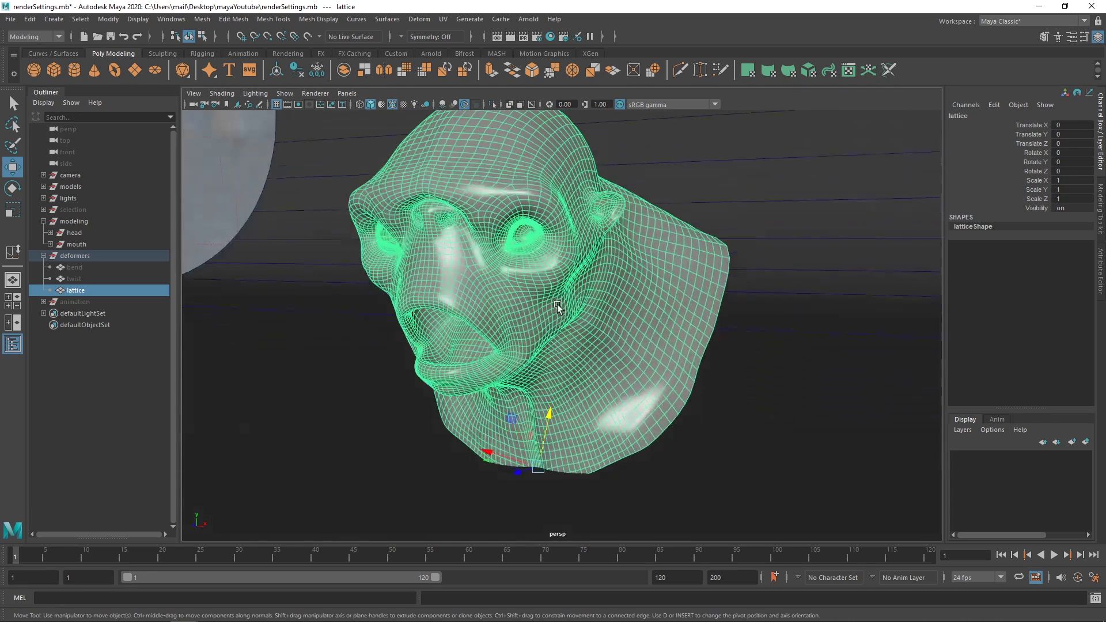
left_click(420, 20)
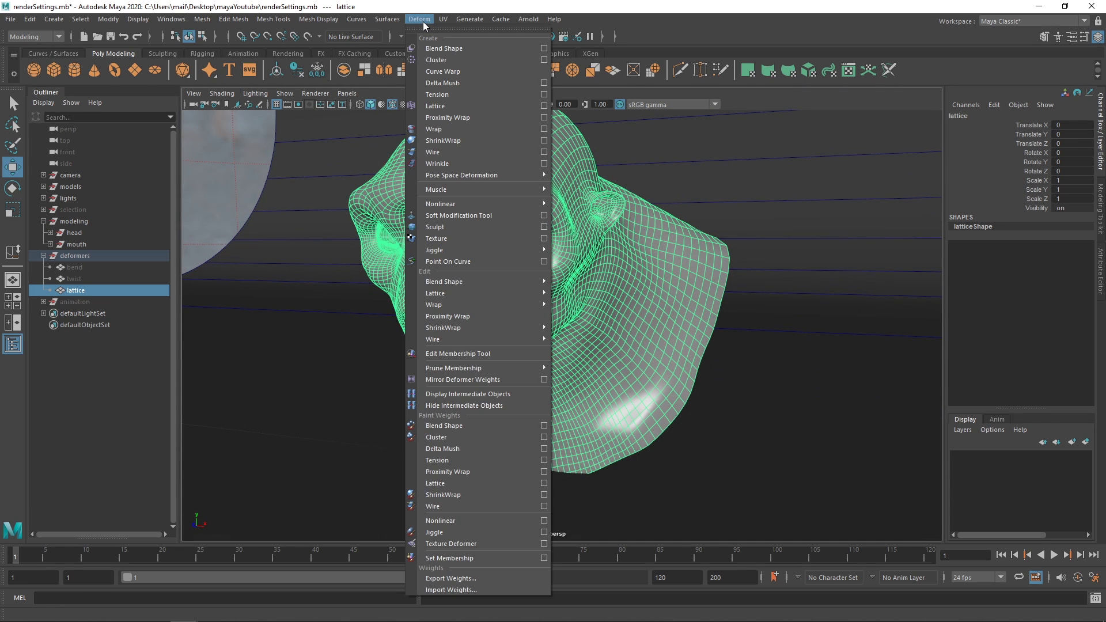
left_click(451, 106)
left_click_drag(620, 268, 592, 203, "alt")
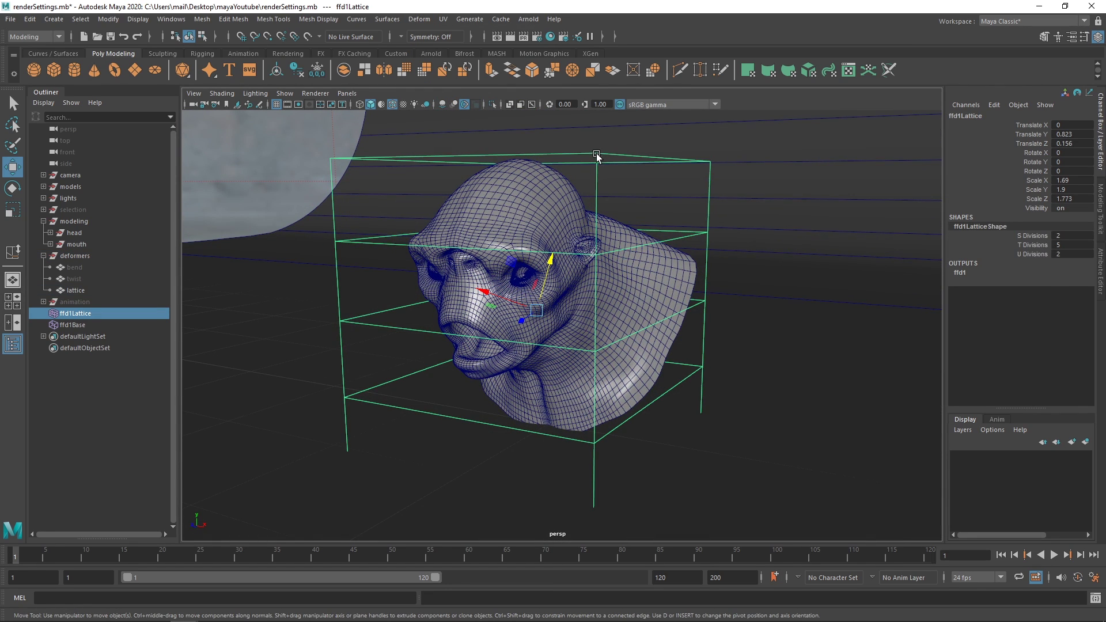
Switch the lattice to Lattice Point editing and raise the top front corner point on the ear side
right_click(596, 154)
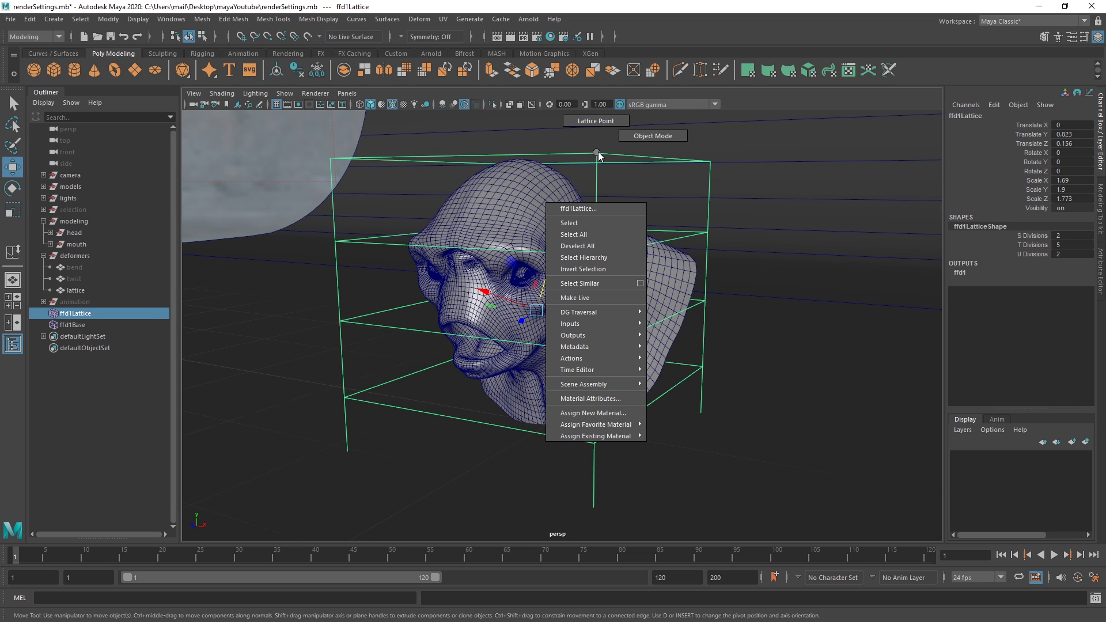
left_click(599, 117)
left_click_drag(604, 147, 651, 155)
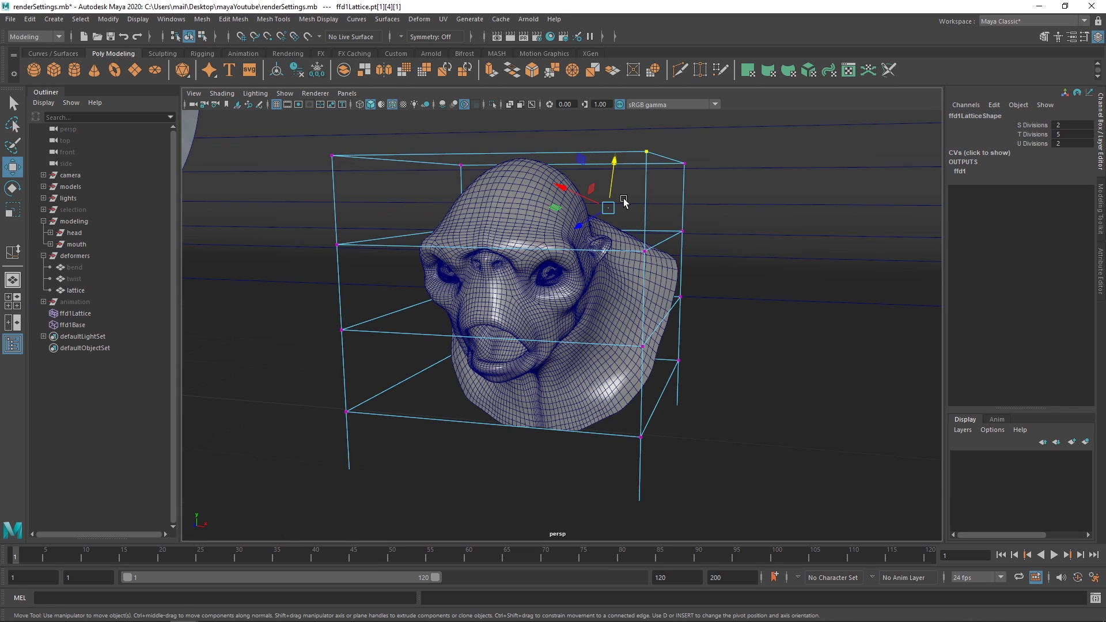
left_click_drag(608, 207, 599, 163)
right_click_drag(600, 165, 592, 198, "alt")
middle_click_drag(592, 199, 566, 239, "alt")
Select the top rear corner lattice point, check the Move tool settings, and reselect the point
left_click_drag(662, 202, 626, 236)
left_click_drag(578, 263, 556, 275)
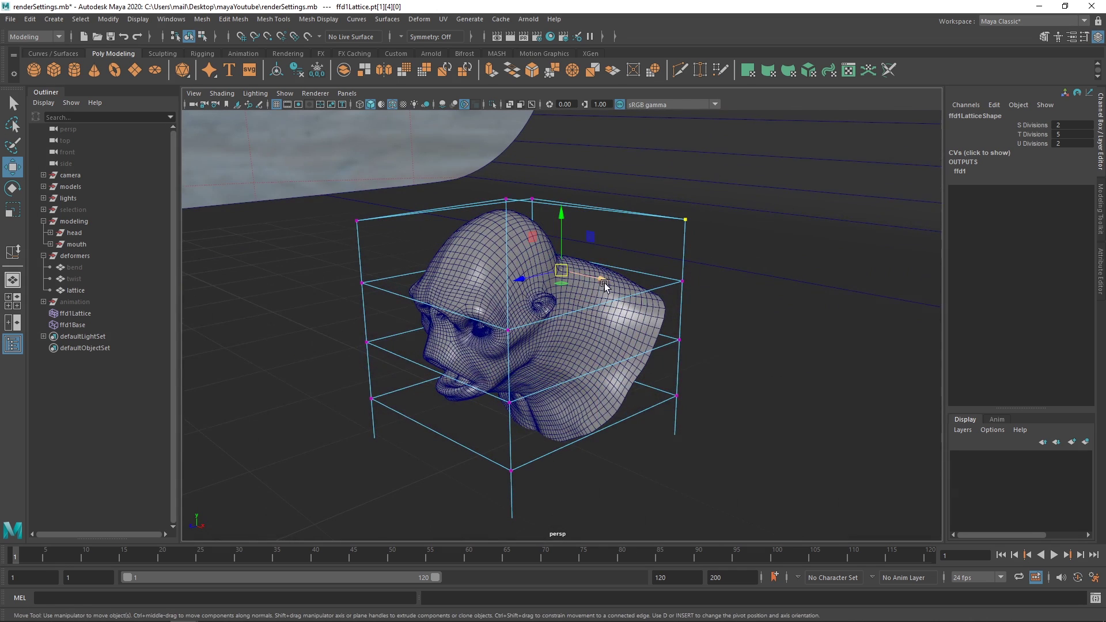
double_click(18, 168)
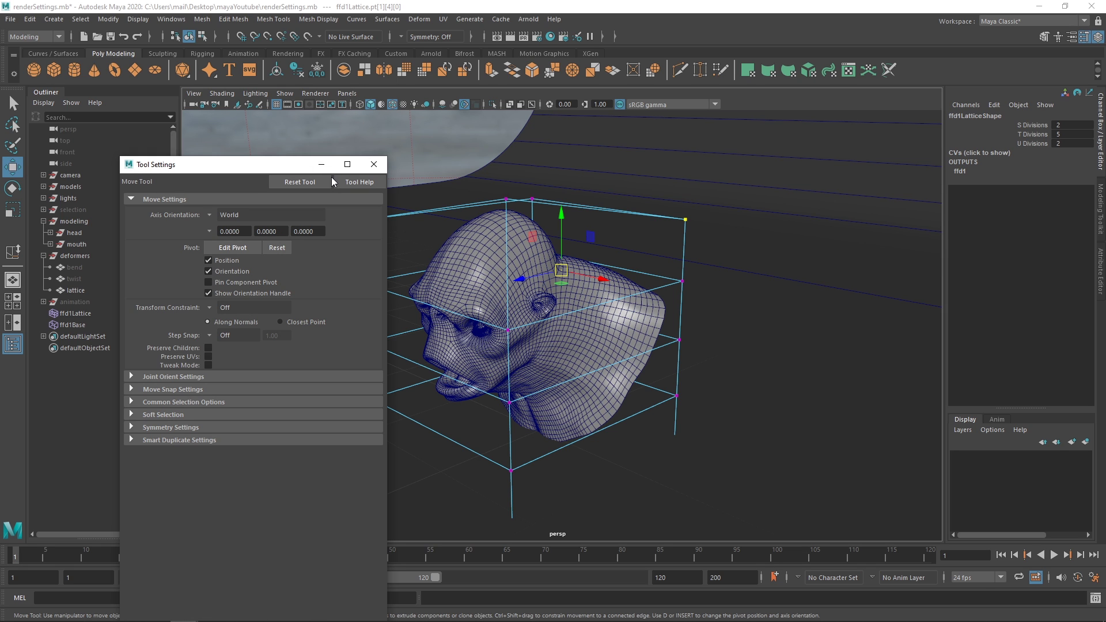
left_click(374, 164)
left_click(683, 225)
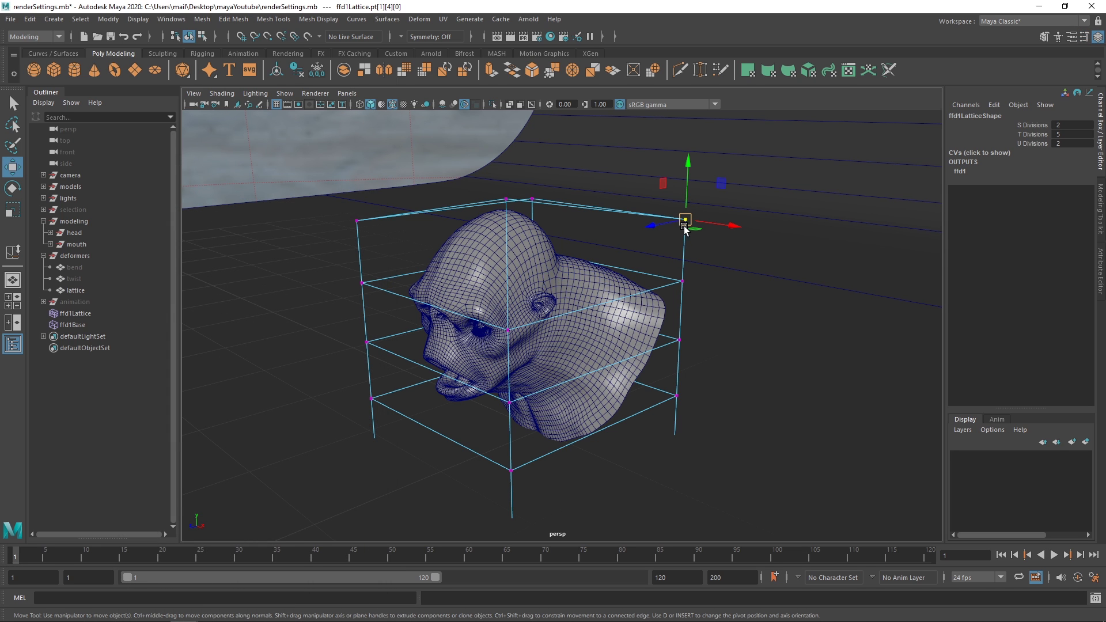
Stretch the head into a tall conical skull by moving pairs of lattice points at the crown and forehead
left_click_drag(649, 257, 643, 179, "alt")
left_click_drag(494, 171, 718, 249, "alt")
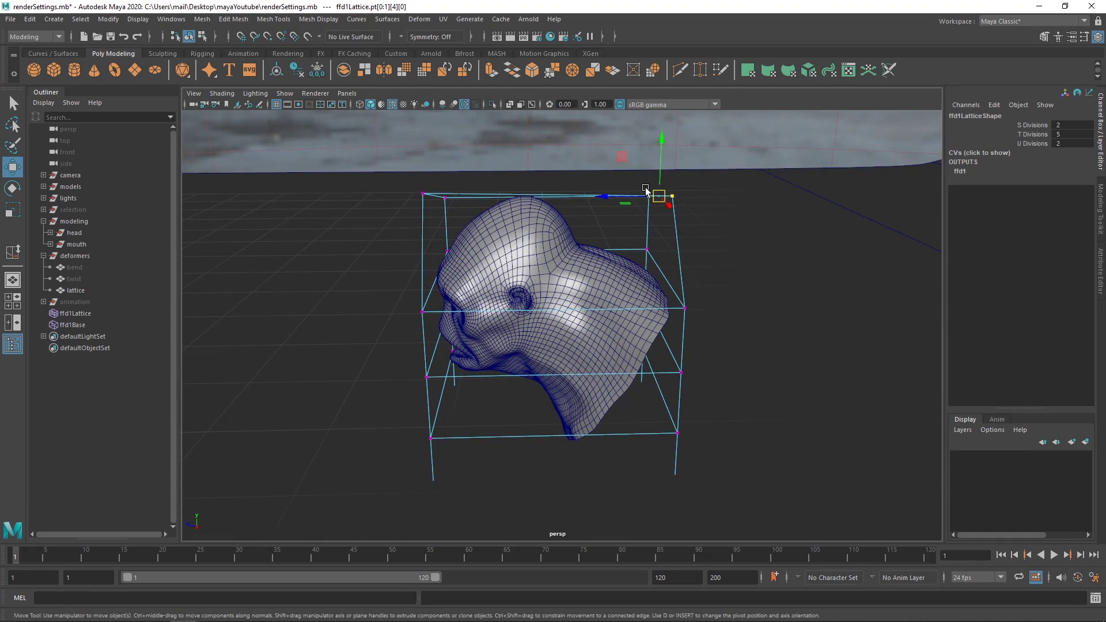
left_click_drag(522, 176, 445, 263)
left_click(677, 282)
left_click_drag(440, 277, 479, 310, "alt")
left_click_drag(479, 310, 448, 308, "alt")
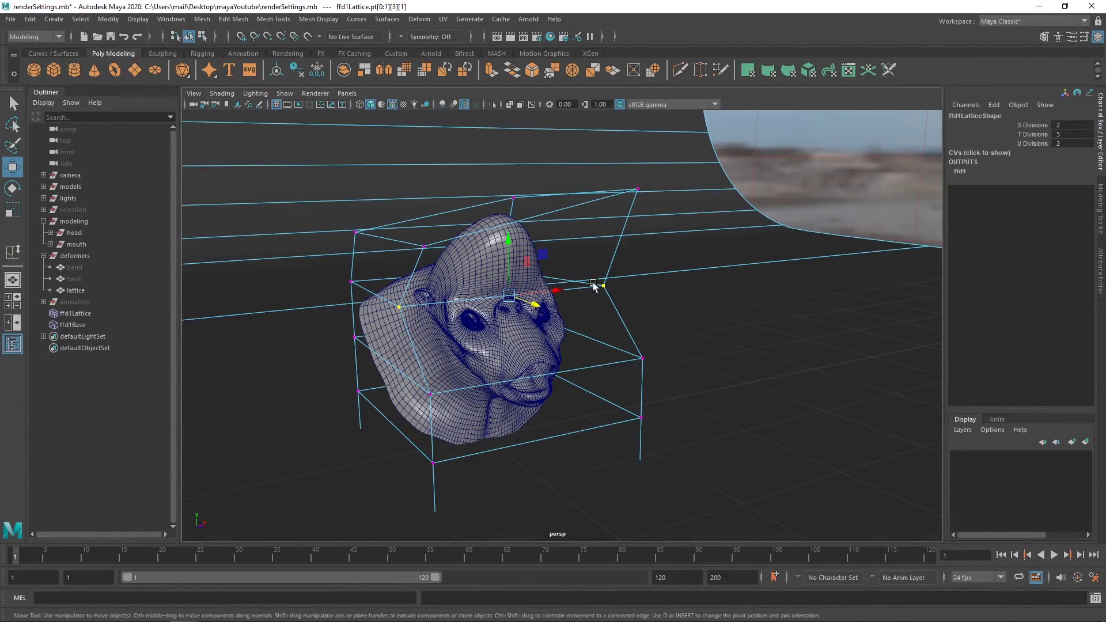
left_click_drag(594, 286, 527, 302, "alt")
left_click(527, 302)
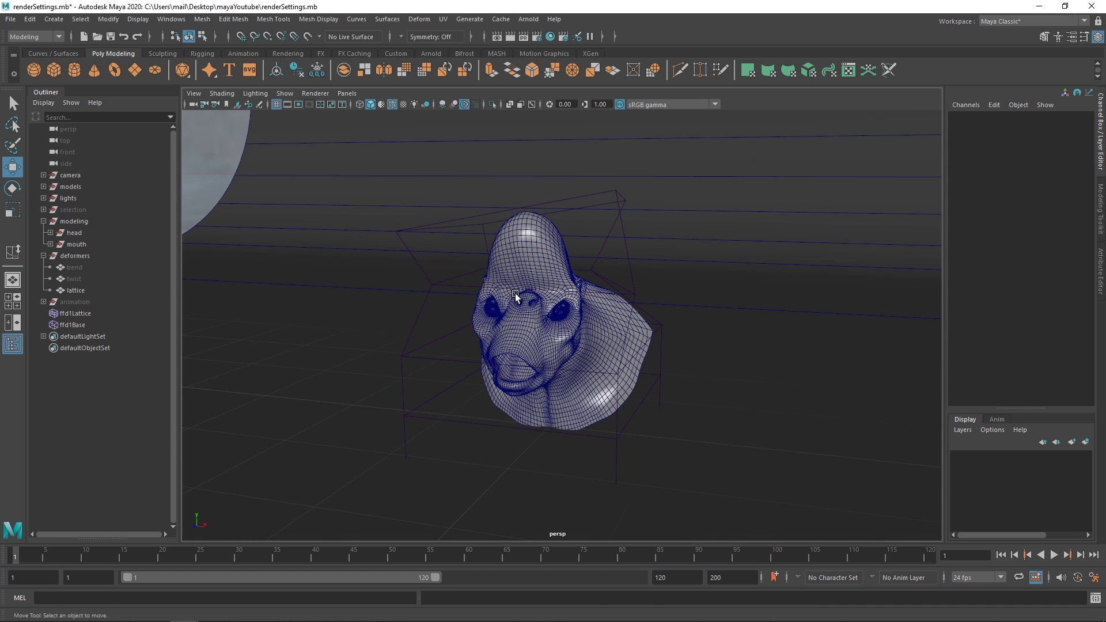
Delete the lattice from the head model and inspect the face up close
left_click(625, 234)
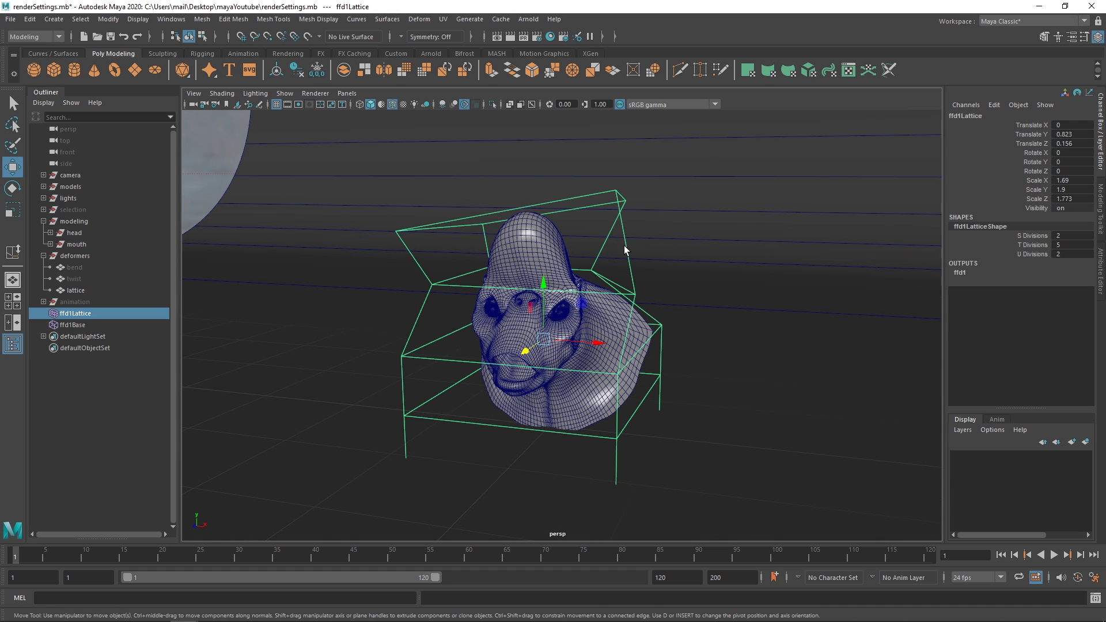
key("Delete")
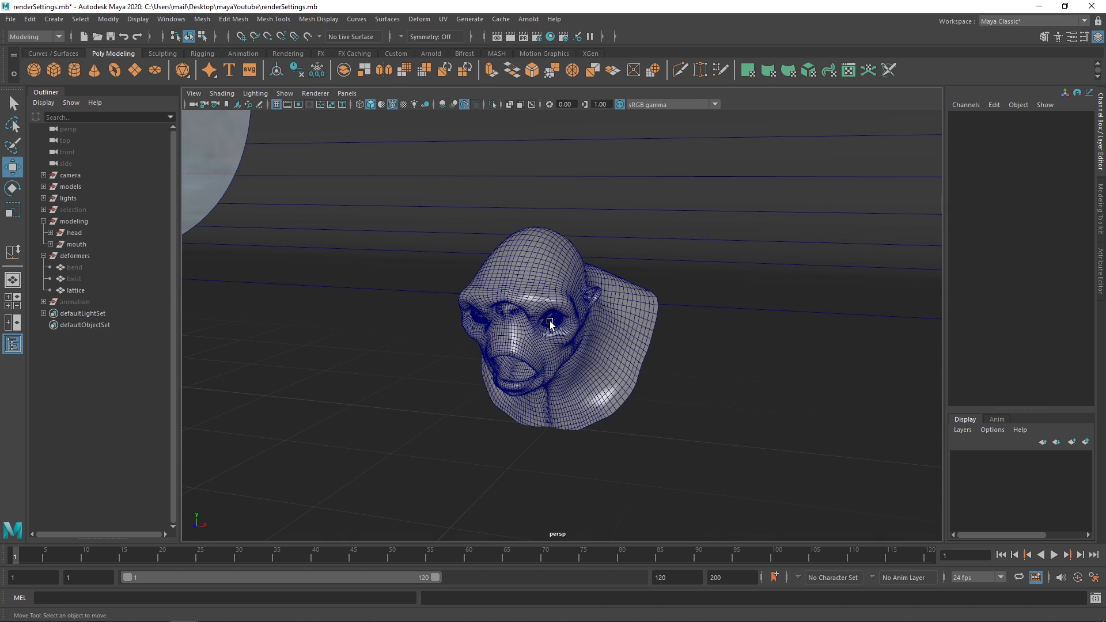
scroll(565, 325, "up", 4)
right_click_drag(565, 326, 536, 337, "alt")
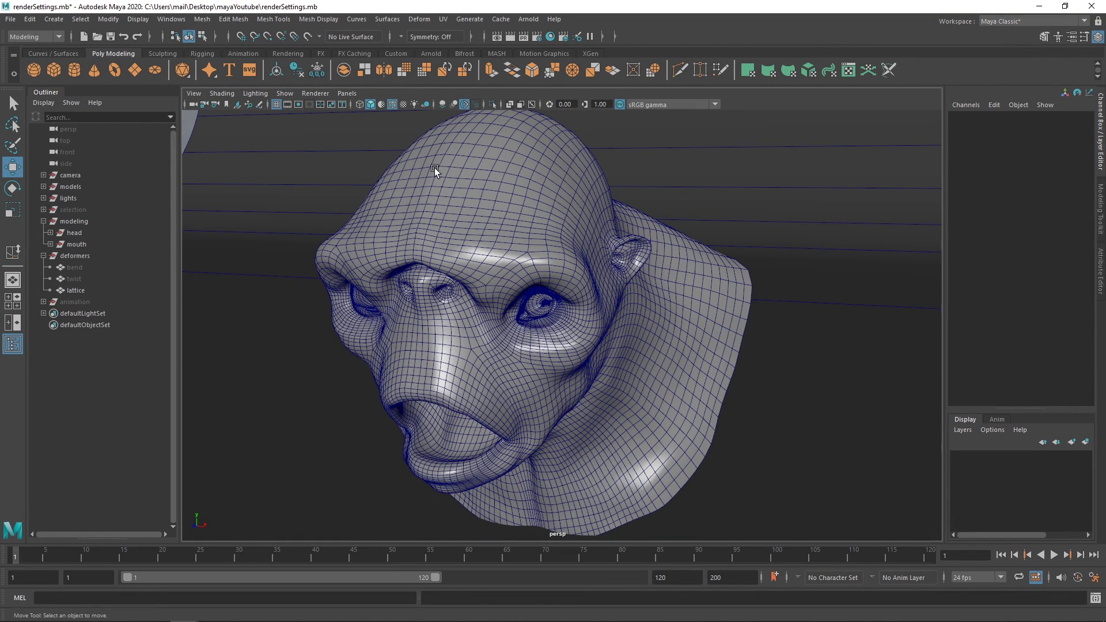
mouse_move(489, 244)
left_mouse_down("alt")
mouse_move(519, 265)
mouse_move(537, 257)
mouse_move(483, 258)
left_mouse_up("alt")
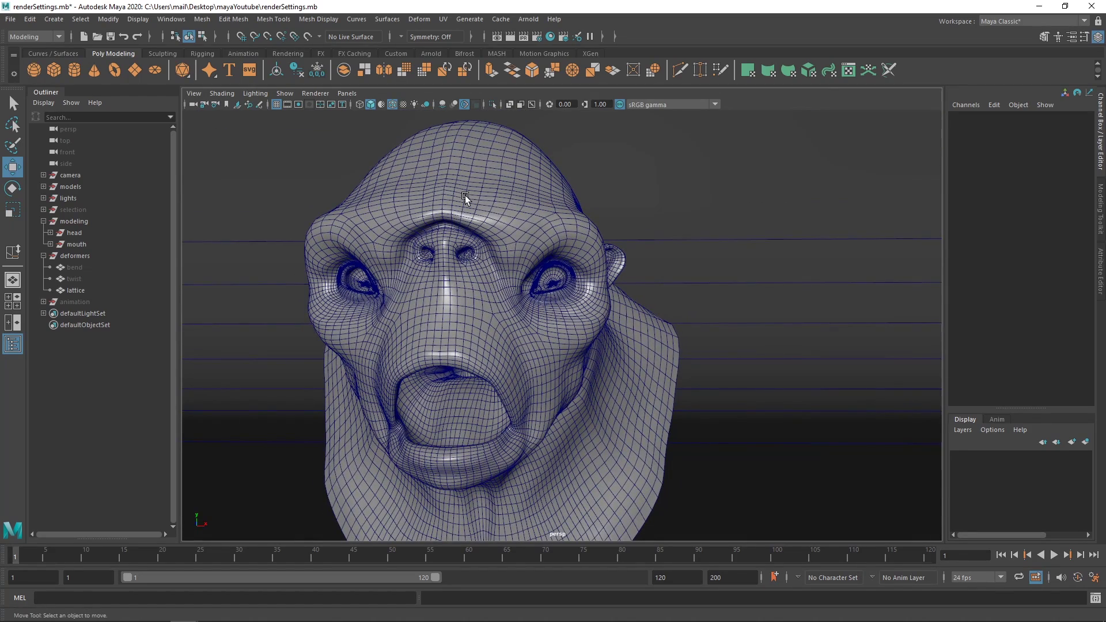
Hide the deformers group, show the animation group, and frame its sphere
left_click(77, 256)
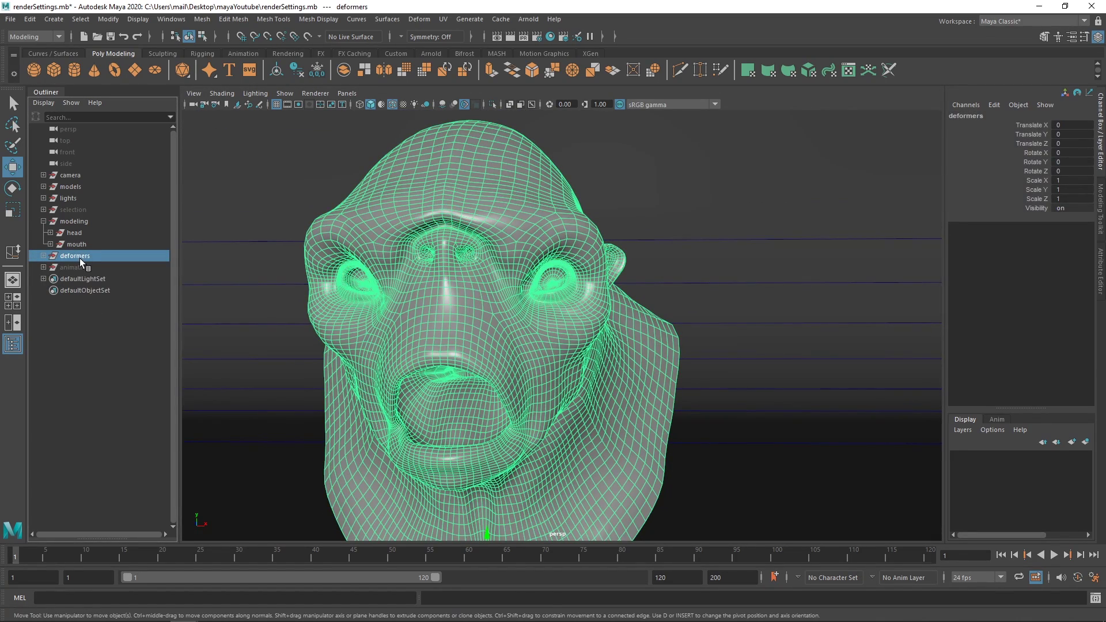
key("h")
left_click(71, 266)
key("h")
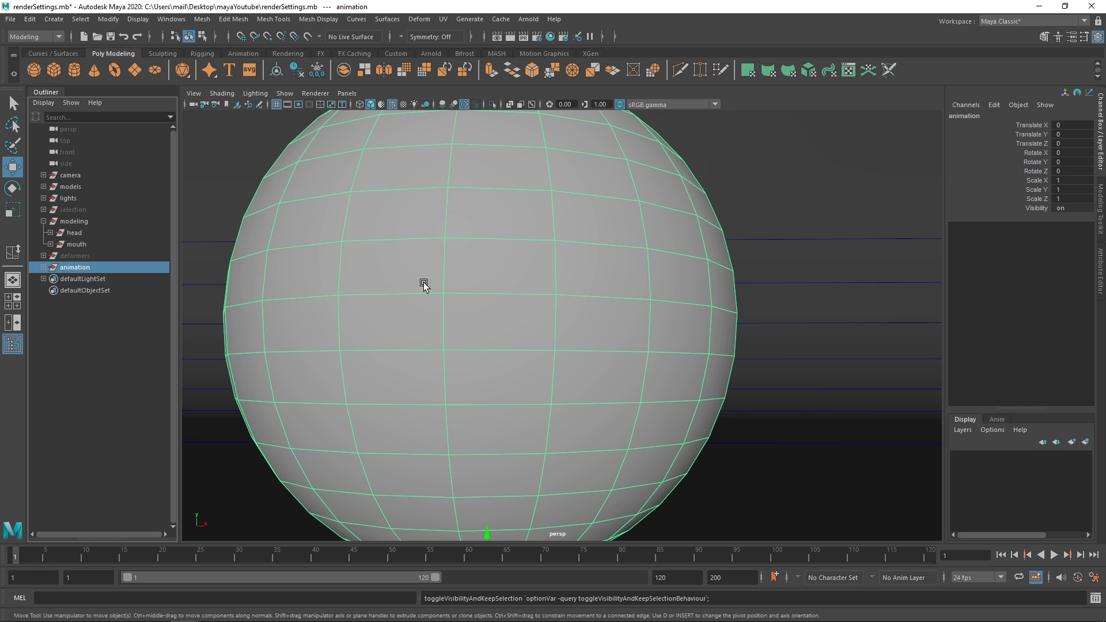
key("f")
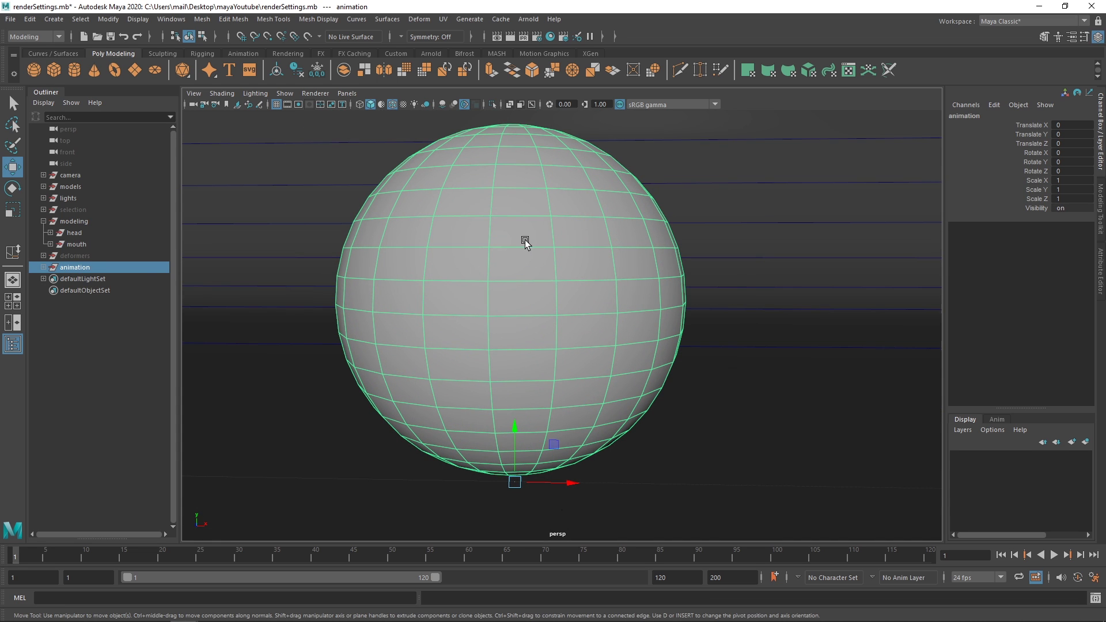
Select the sphere and switch the workspace to Animation
left_click(525, 242)
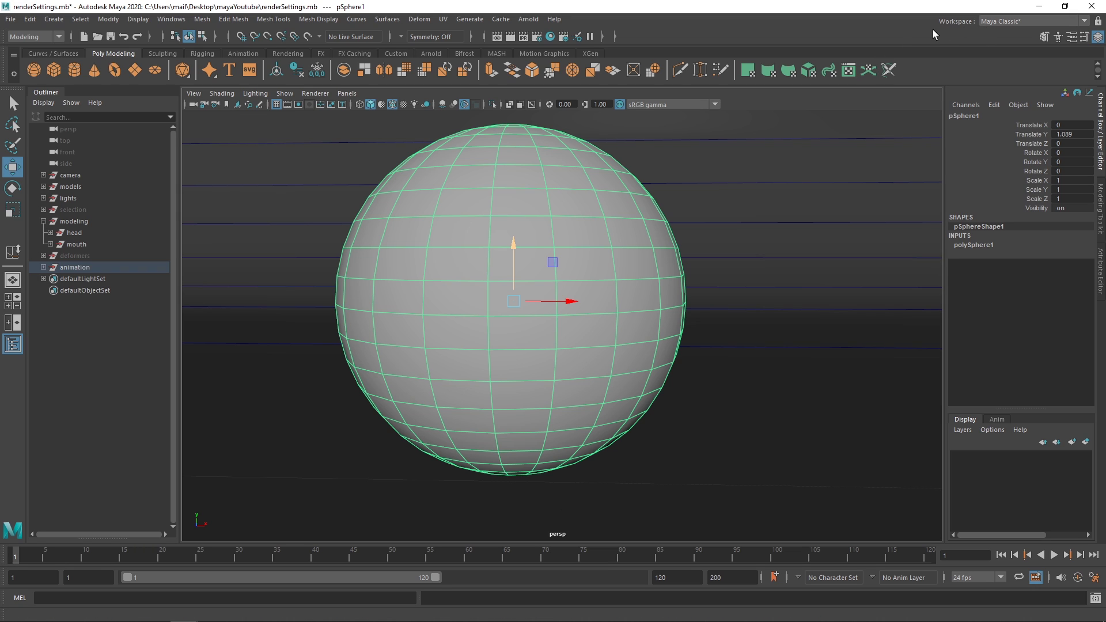
left_click(983, 21)
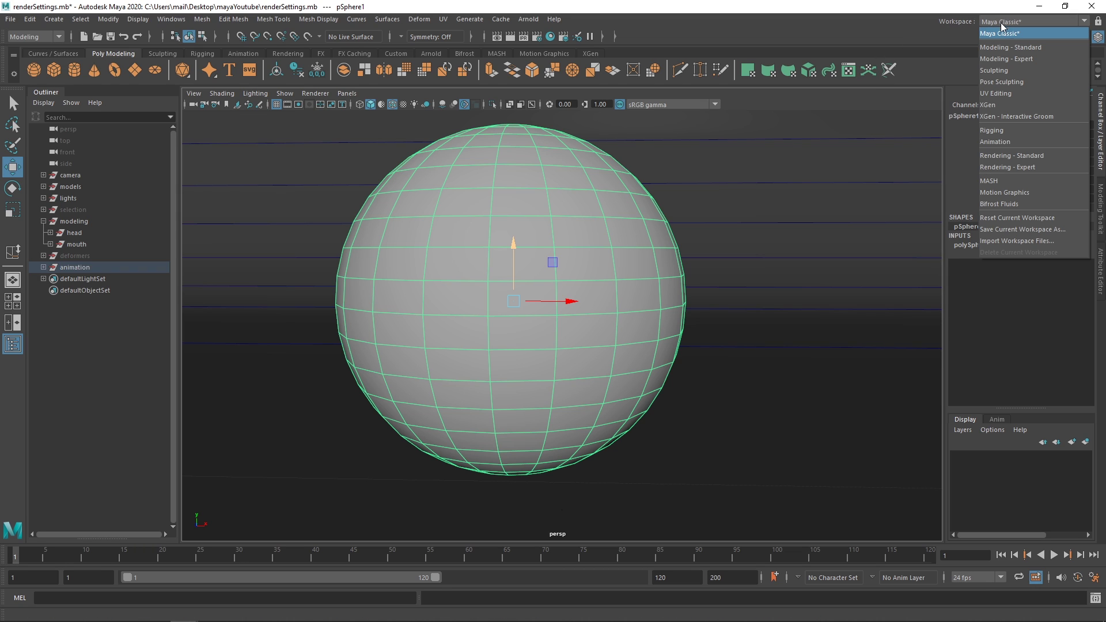
left_click(1013, 142)
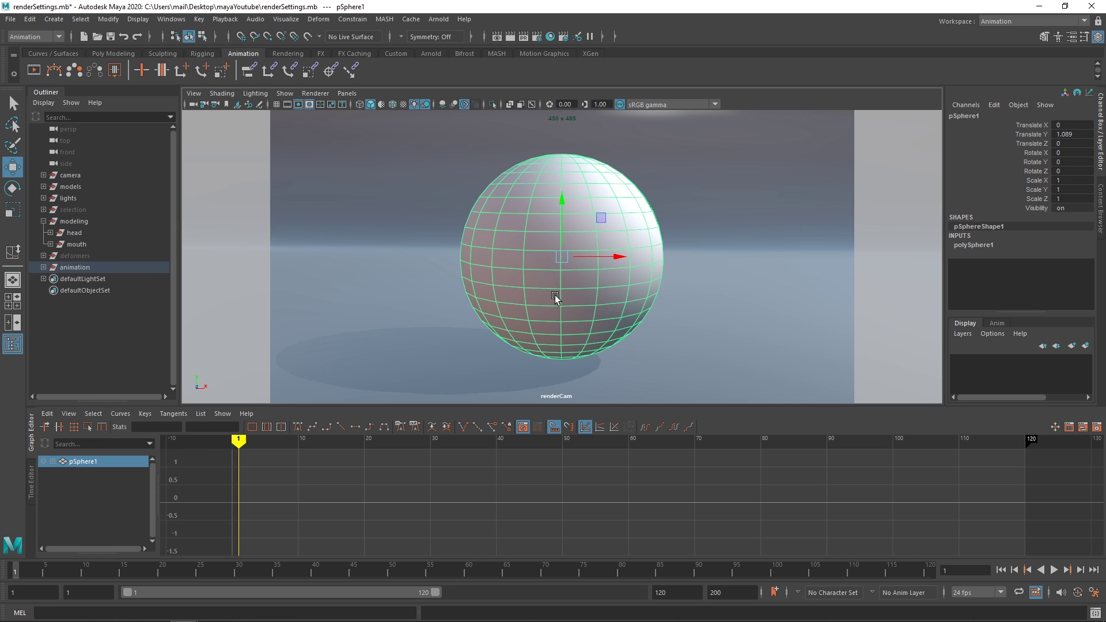
Scrub the current time back before frame 1 and forward to frame 11
left_click_drag(239, 460, 178, 499)
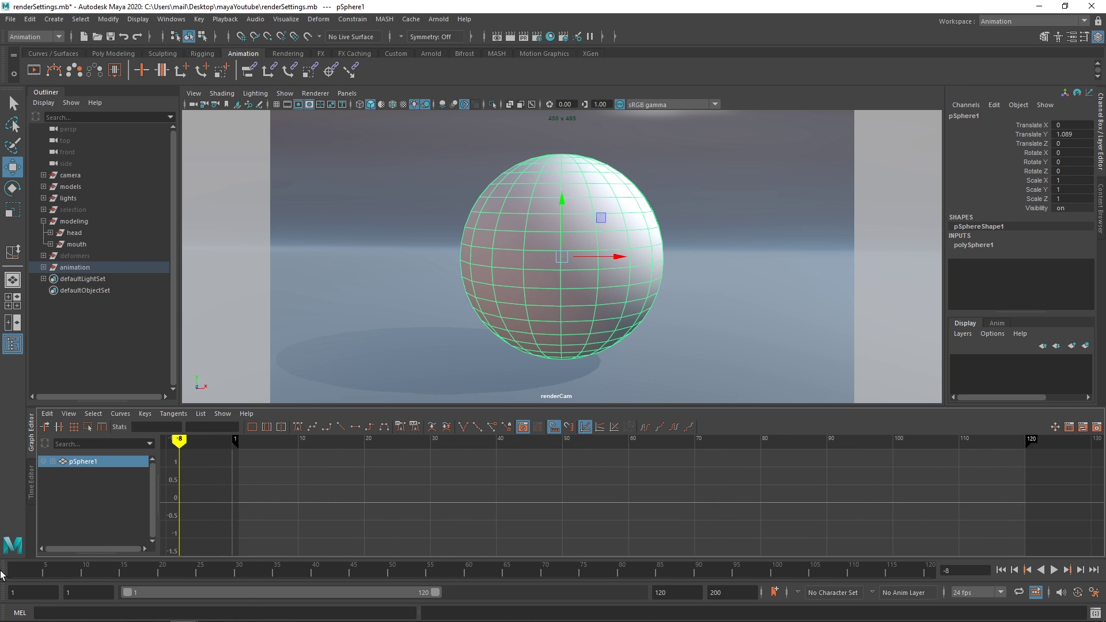
left_click(118, 571)
key("Escape")
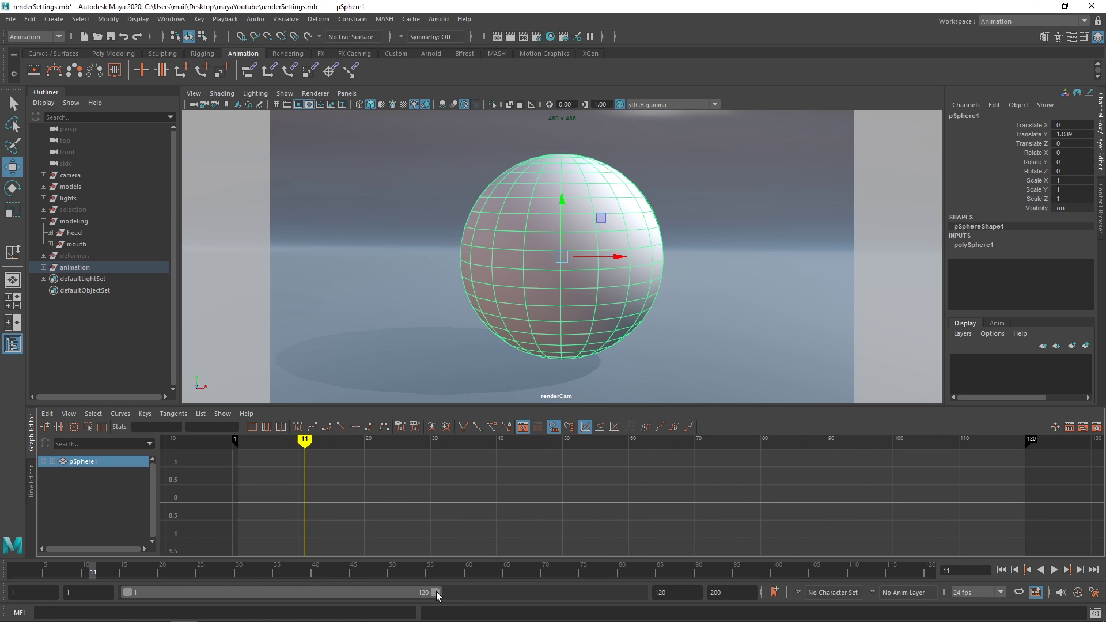
Set the animation end time to 250 and extend the playback range to match it
left_click_drag(435, 592, 644, 590)
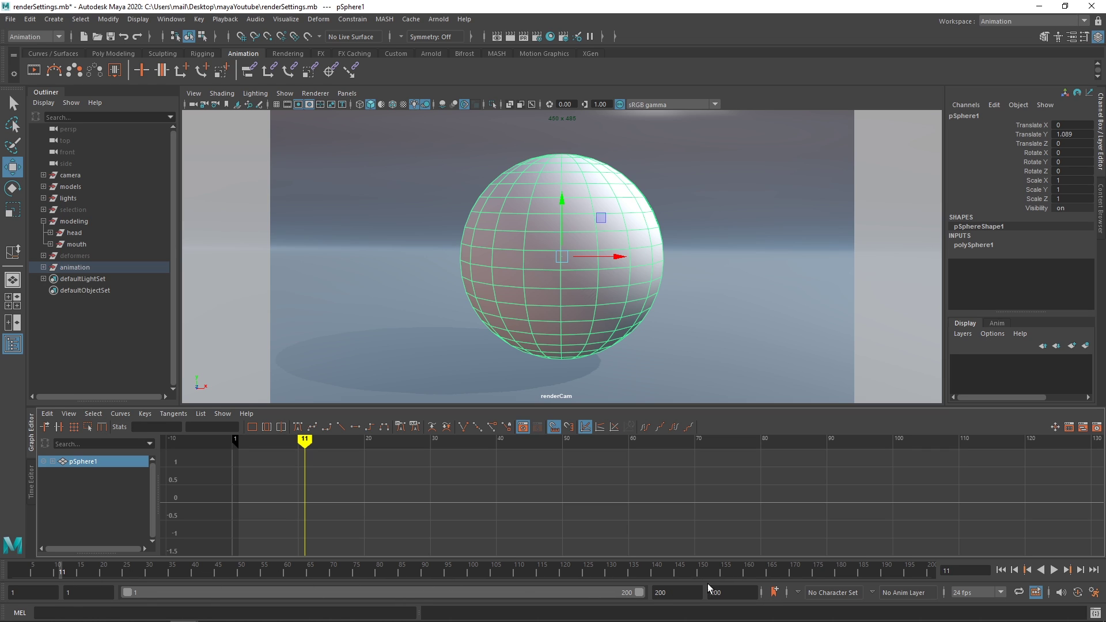
double_click(660, 592)
left_click(724, 589)
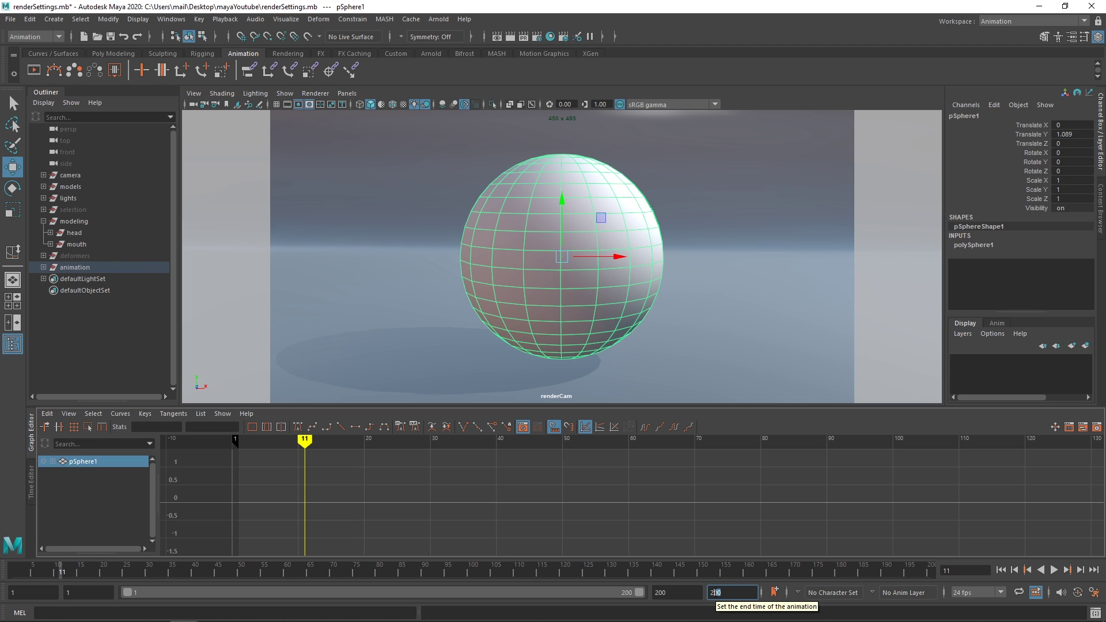
type("50")
key("Return")
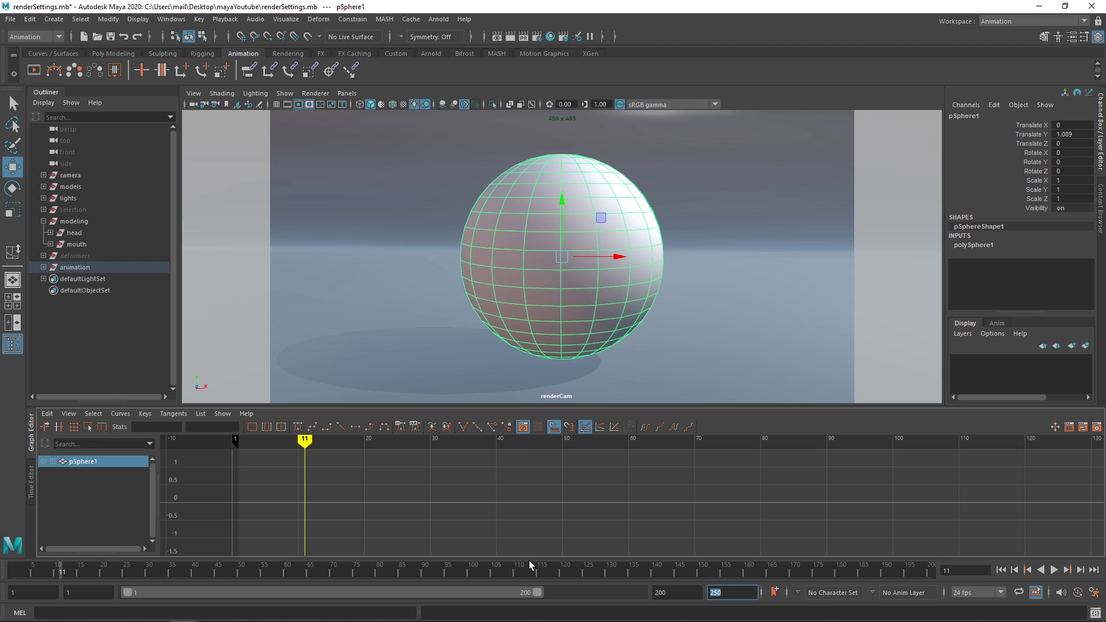
left_click_drag(537, 593, 639, 592)
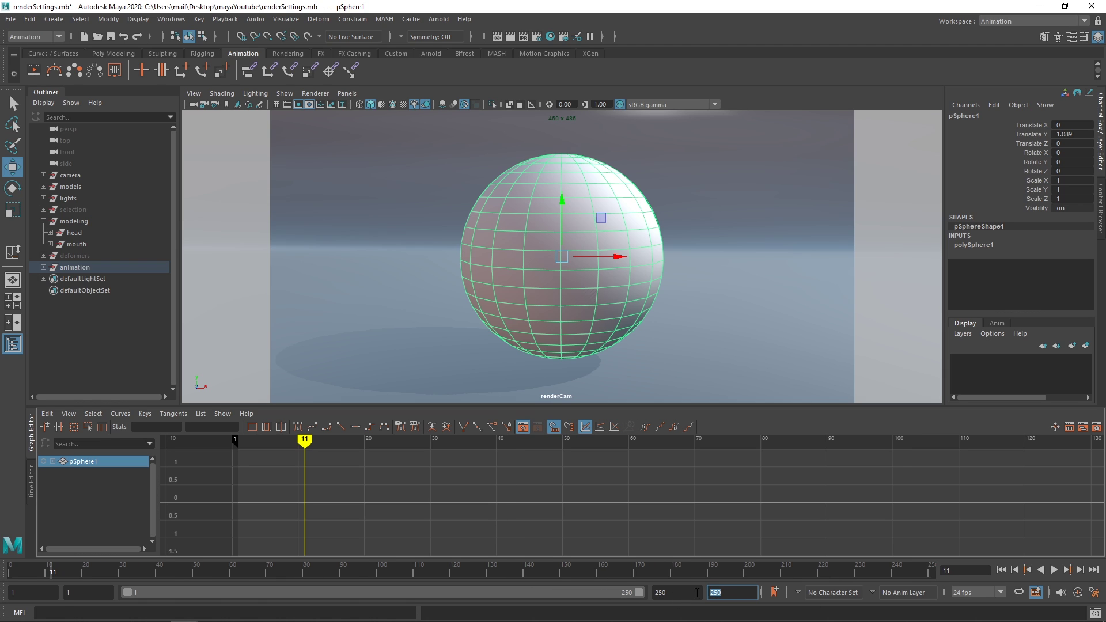
Set the playback range to end at frame 150 and briefly play the timeline
type("150")
key("Return")
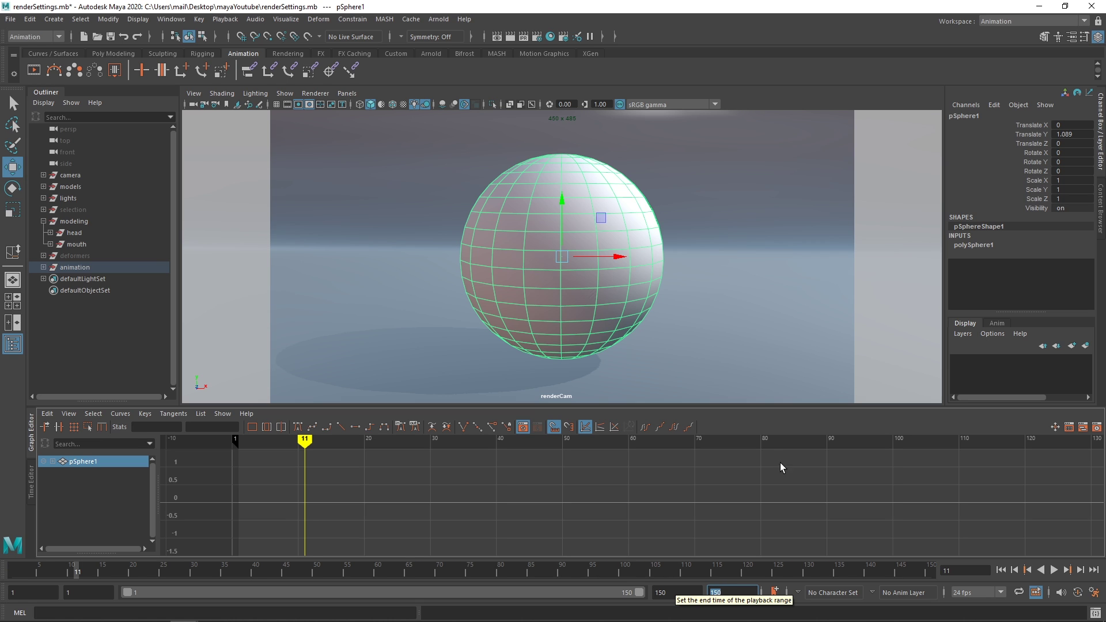
key("alt+v")
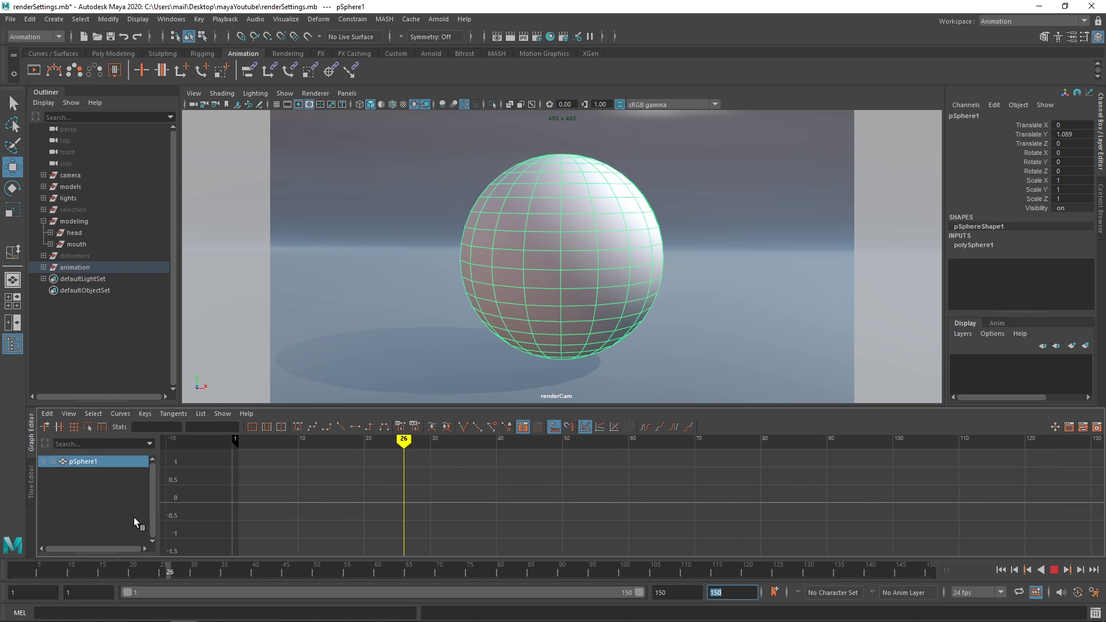
key("alt+v")
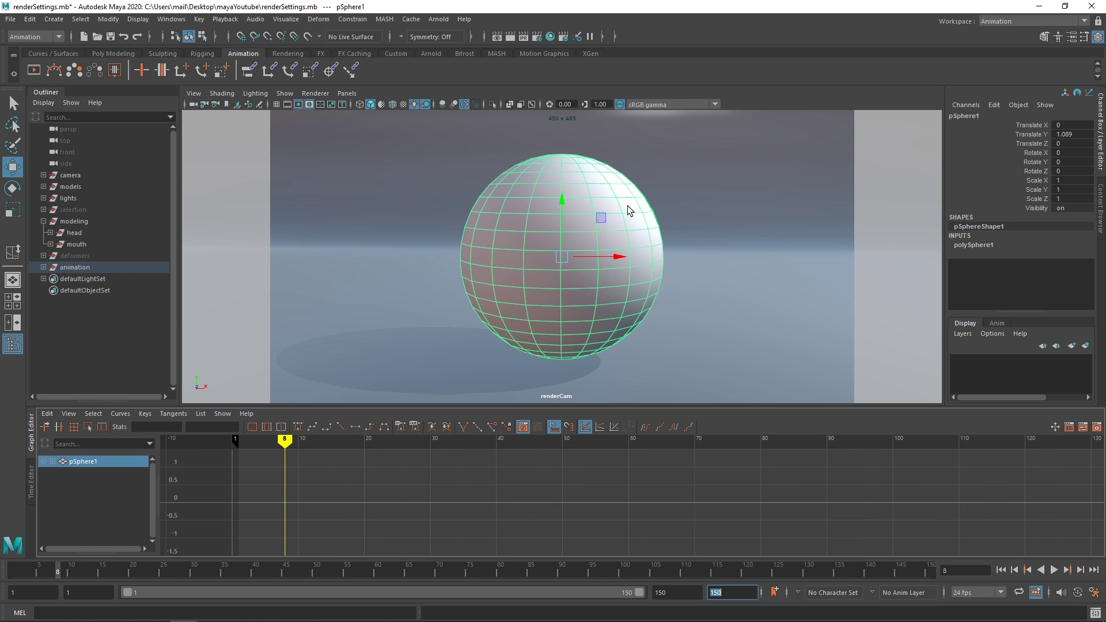
Key only the sphere's Translate X channel at frame 1 with the sphere at 0
left_click(636, 236)
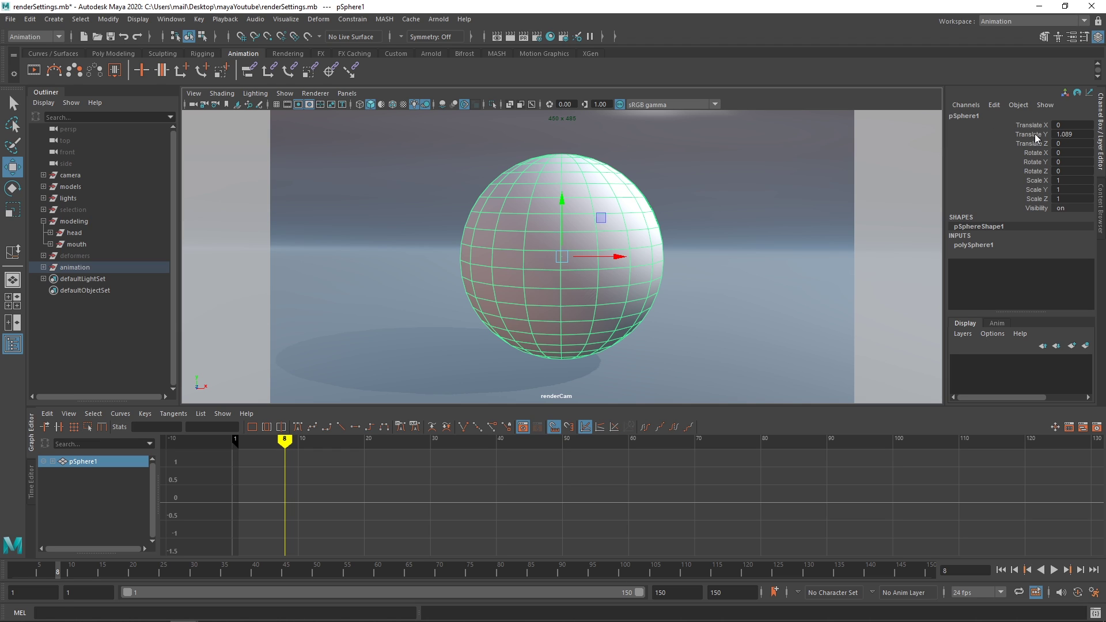
left_click_drag(219, 450, 238, 450)
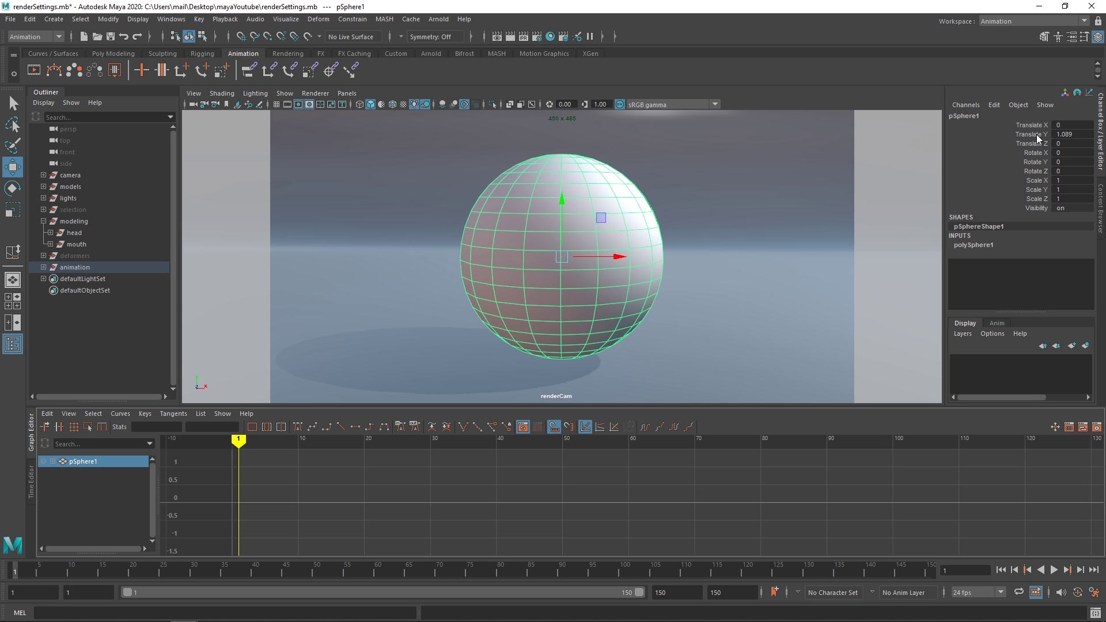
mouse_move(617, 257)
left_mouse_down()
mouse_move(577, 261)
mouse_move(619, 254)
left_mouse_up()
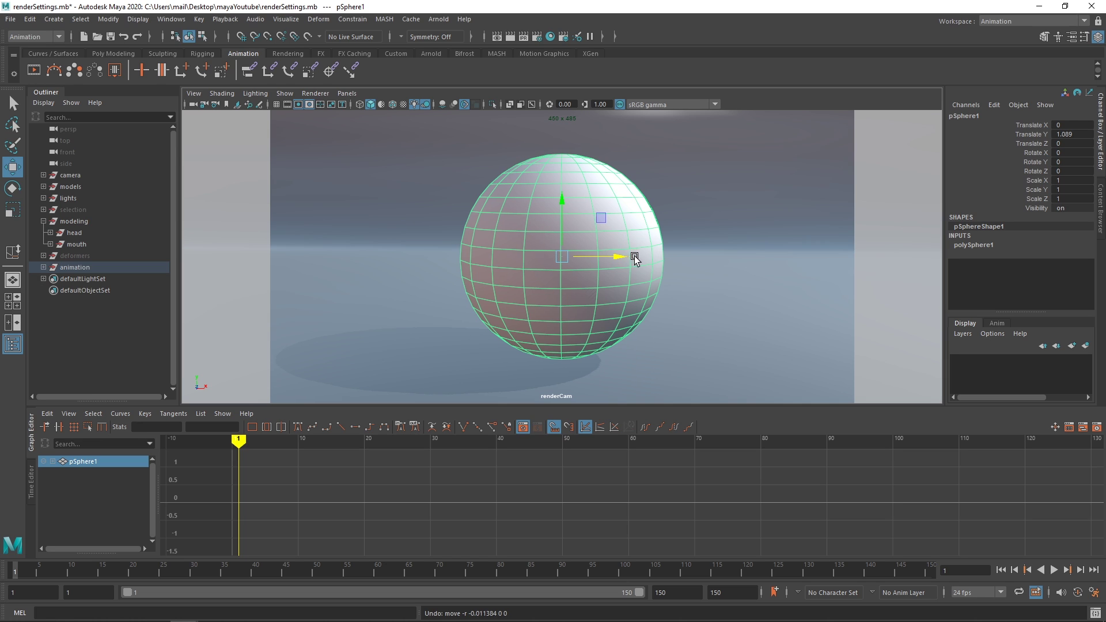
right_click(1041, 125)
left_click(1020, 144)
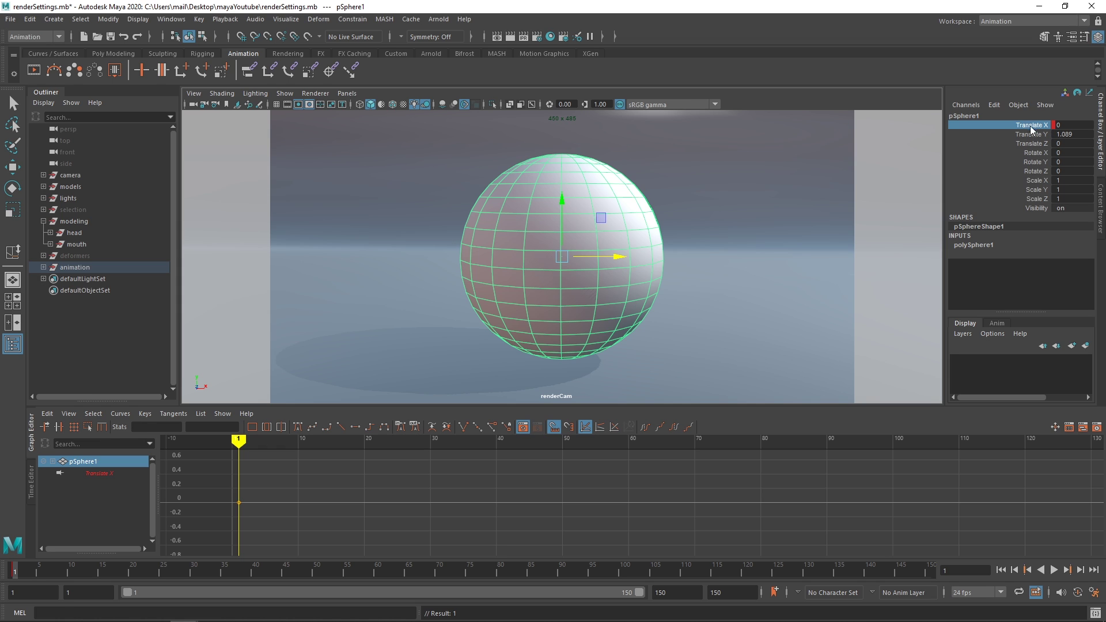
At frame 100, move the sphere along X to about 1.945 and key its Translate X
left_click_drag(237, 439, 893, 466)
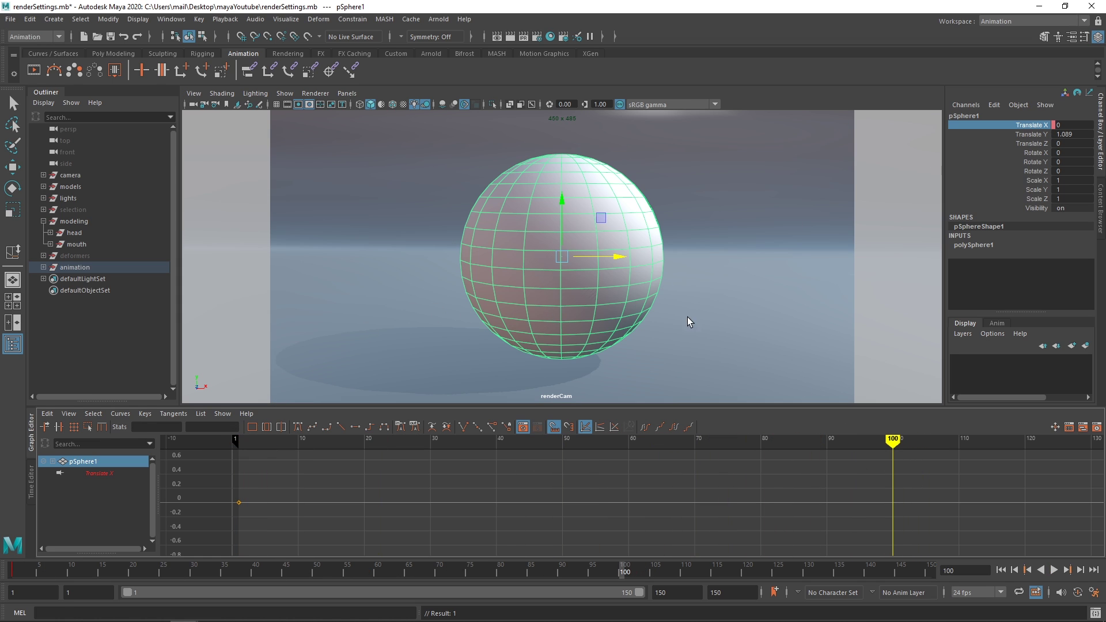
left_click_drag(616, 256, 815, 257)
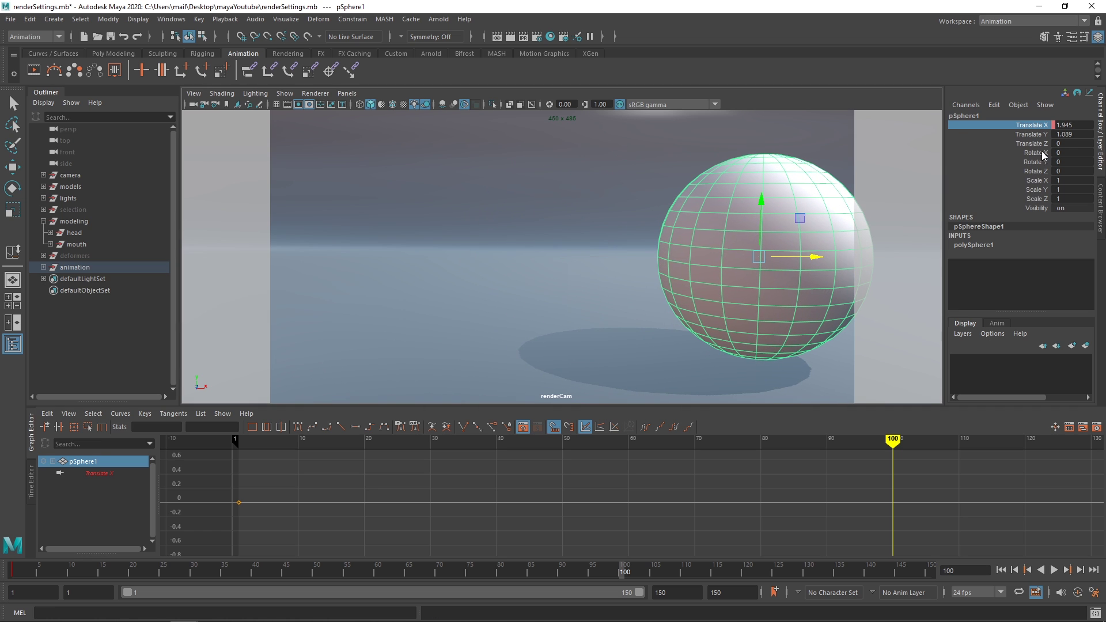
right_click(1029, 129)
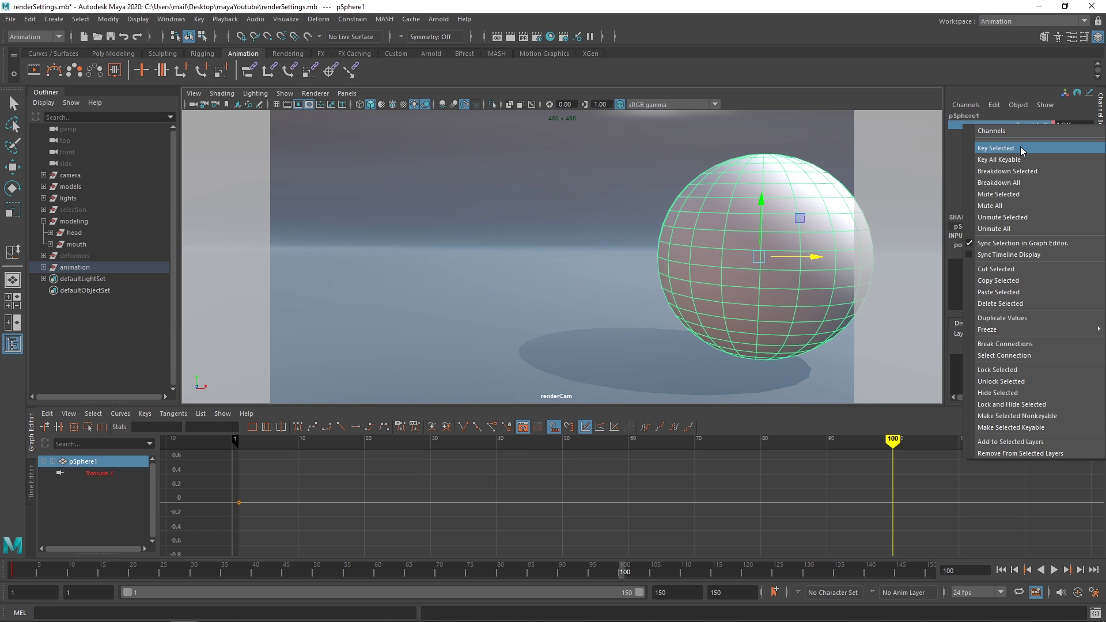
left_click(1022, 149)
Frame the Translate X curve in the graph editor and scrub back to frame 18 to examine the motion
right_click_drag(542, 494, 506, 490, "alt")
middle_click_drag(600, 491, 509, 487, "alt")
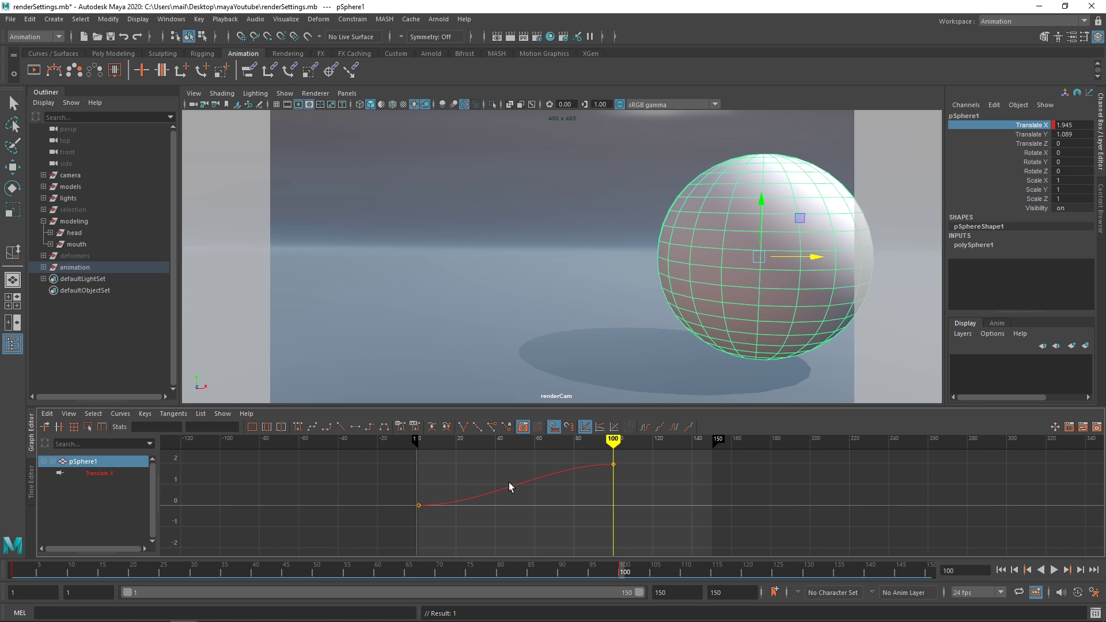
right_click_drag(511, 490, 506, 479, "alt")
middle_click_drag(507, 479, 499, 485, "alt")
right_click_drag(469, 480, 484, 484, "alt")
middle_click_drag(484, 483, 508, 470, "alt")
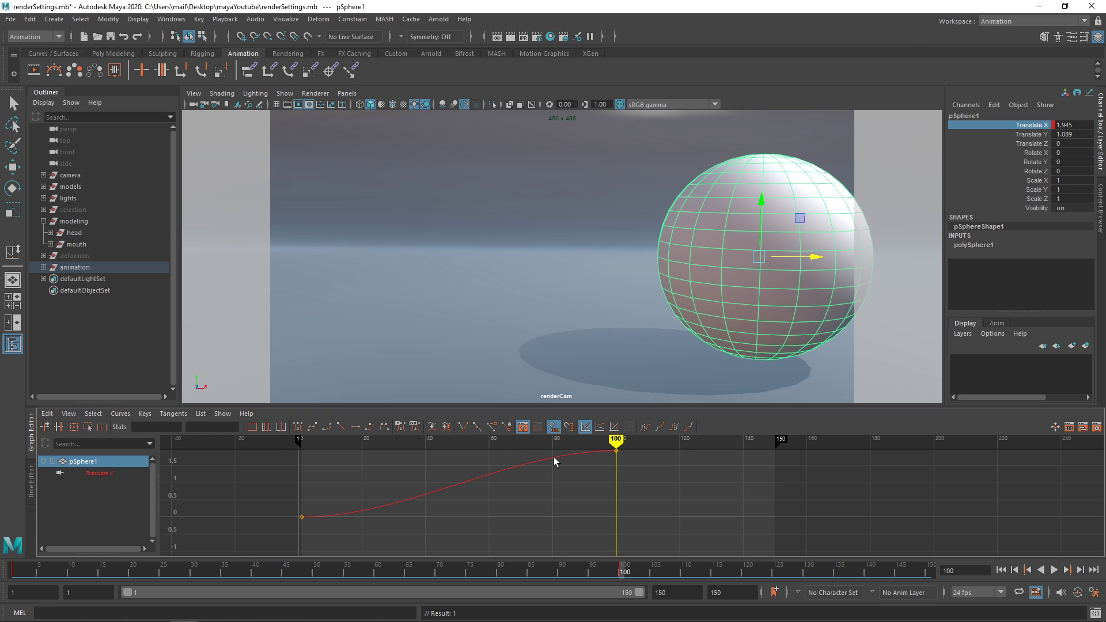
mouse_move(622, 439)
left_mouse_down()
mouse_move(610, 449)
mouse_move(295, 461)
mouse_move(355, 481)
mouse_move(589, 444)
mouse_move(346, 503)
mouse_move(597, 481)
mouse_move(348, 508)
mouse_move(444, 526)
mouse_move(395, 501)
mouse_move(351, 502)
left_mouse_up()
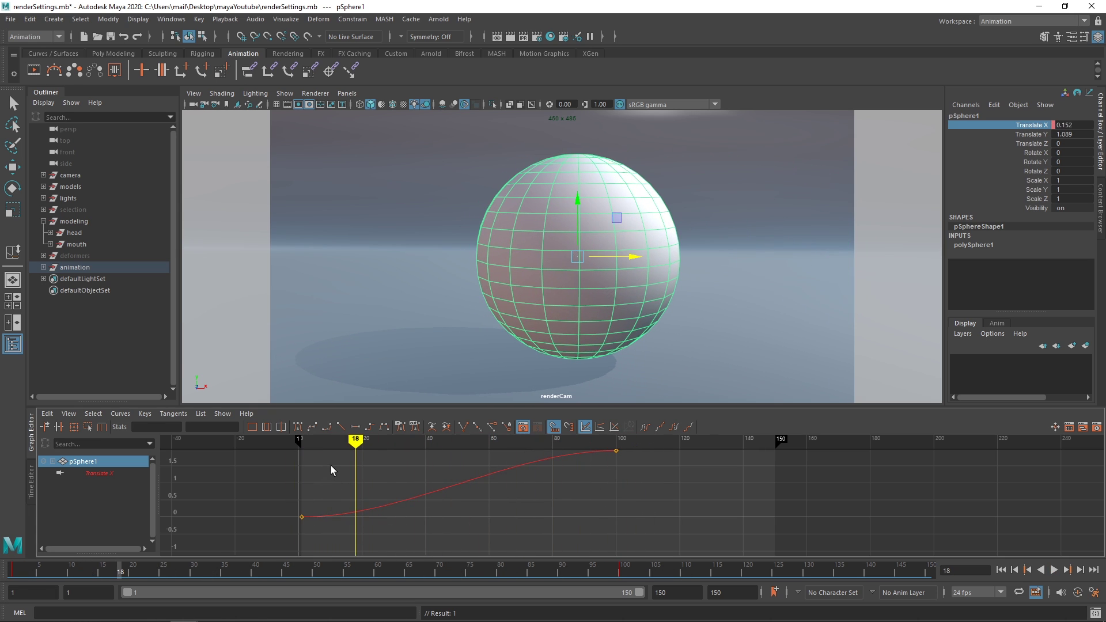
Play and stop the sphere animation several times to judge its playback speed
key("alt+v")
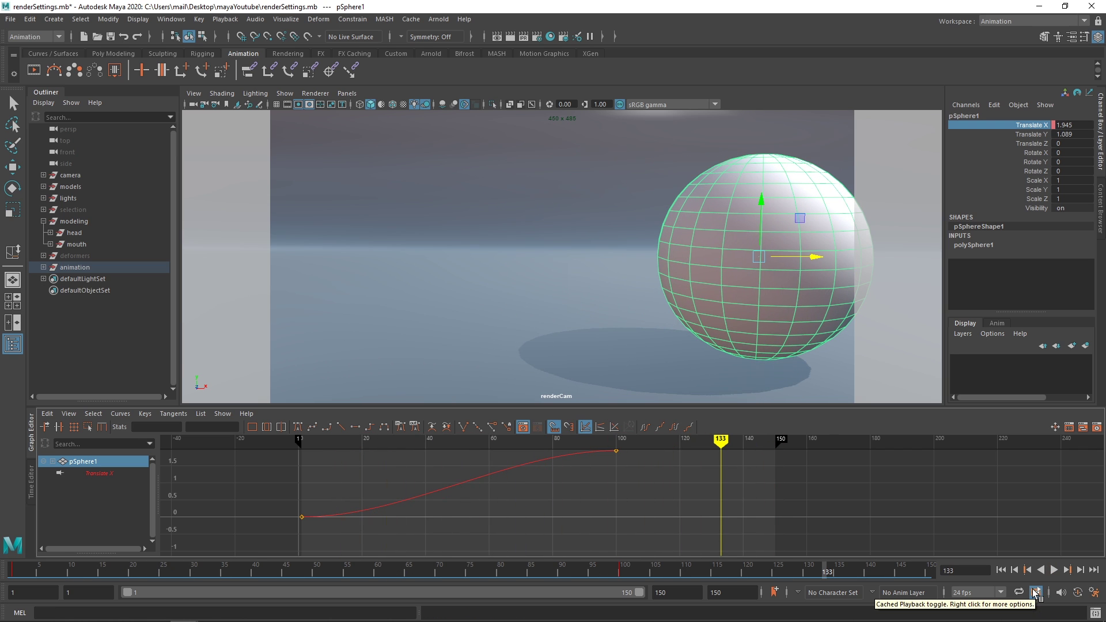
key("alt+v")
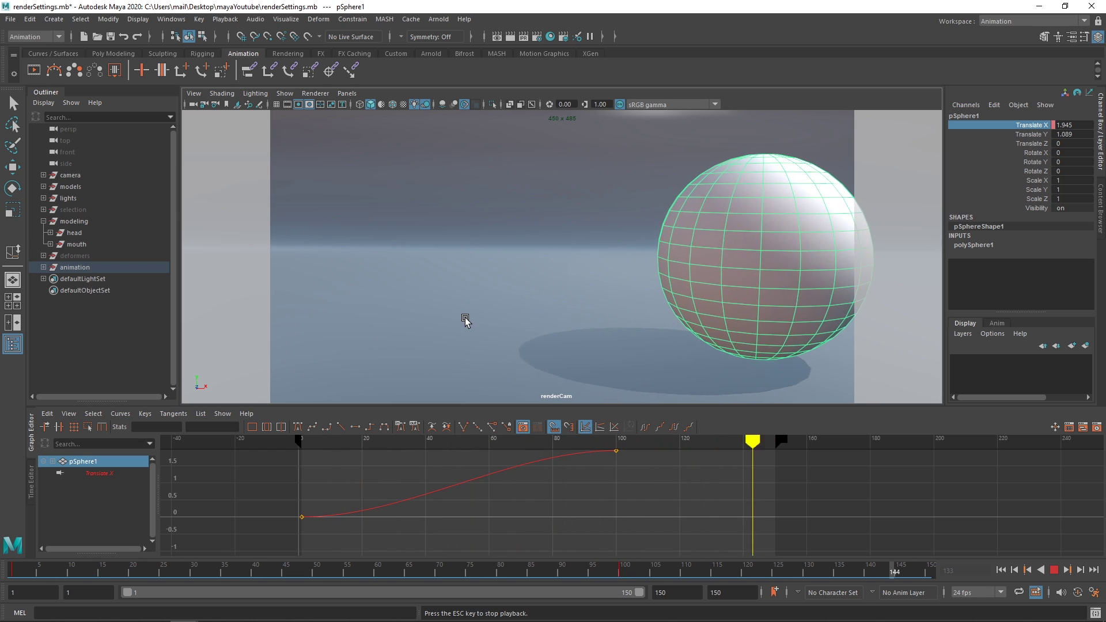
key("Escape")
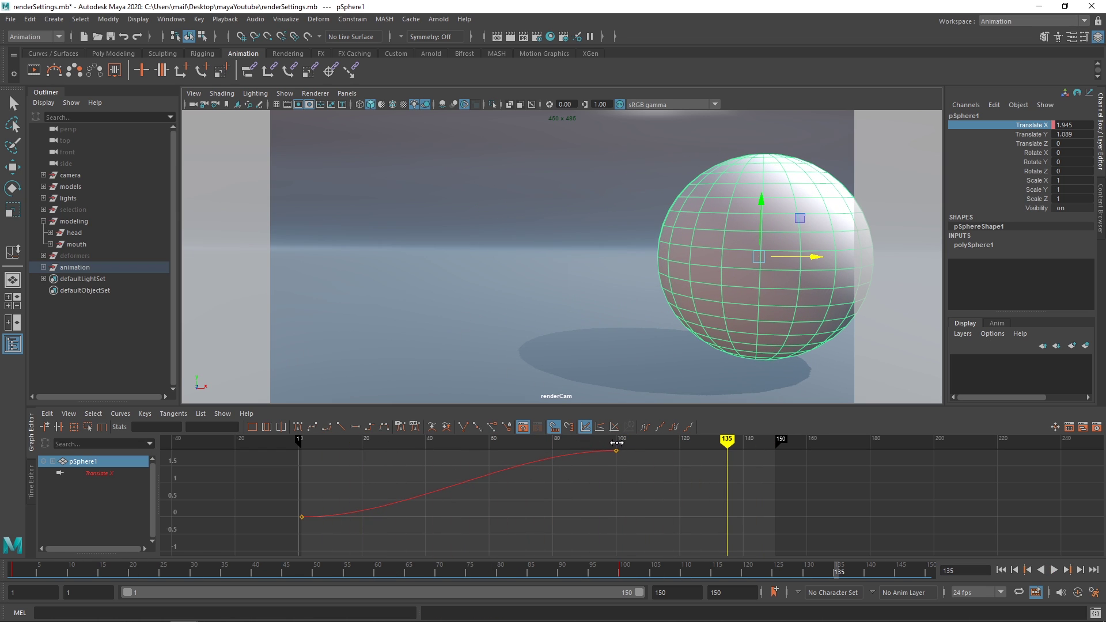
key("alt+v")
key("alt+v")
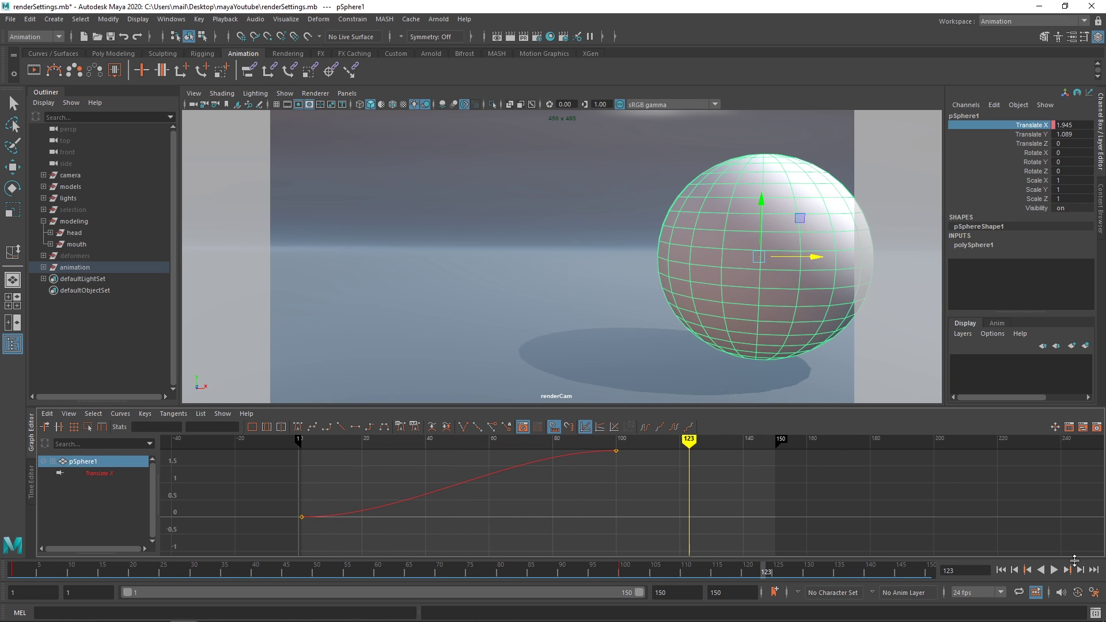
Set the playback speed to 24 fps x 1 in the Time Slider preferences and save
left_click(1094, 596)
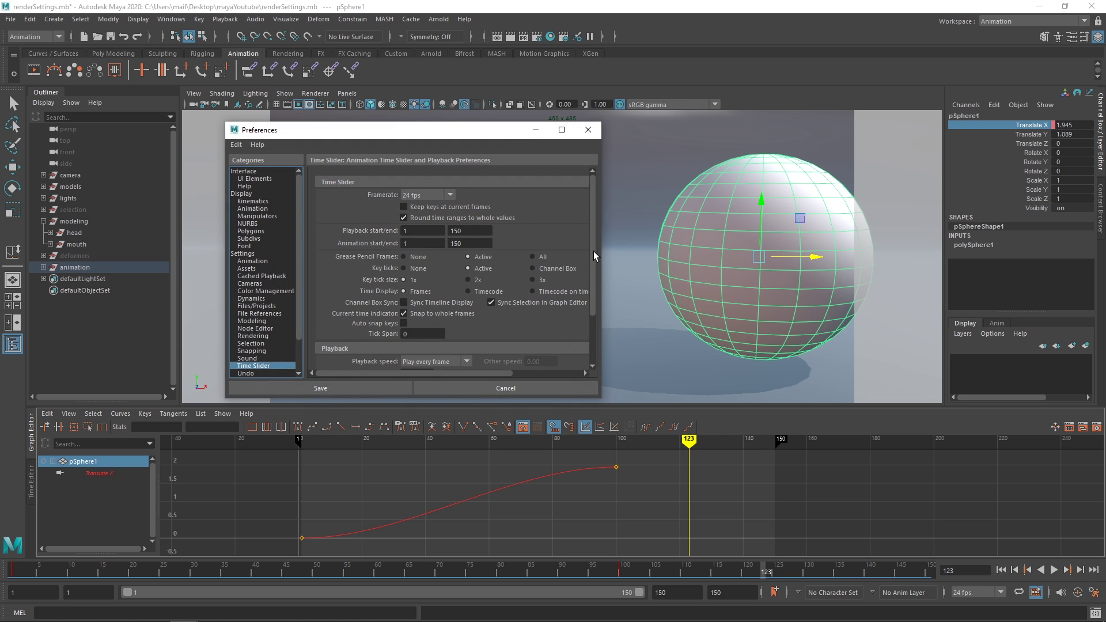
scroll(589, 289, "down", 3)
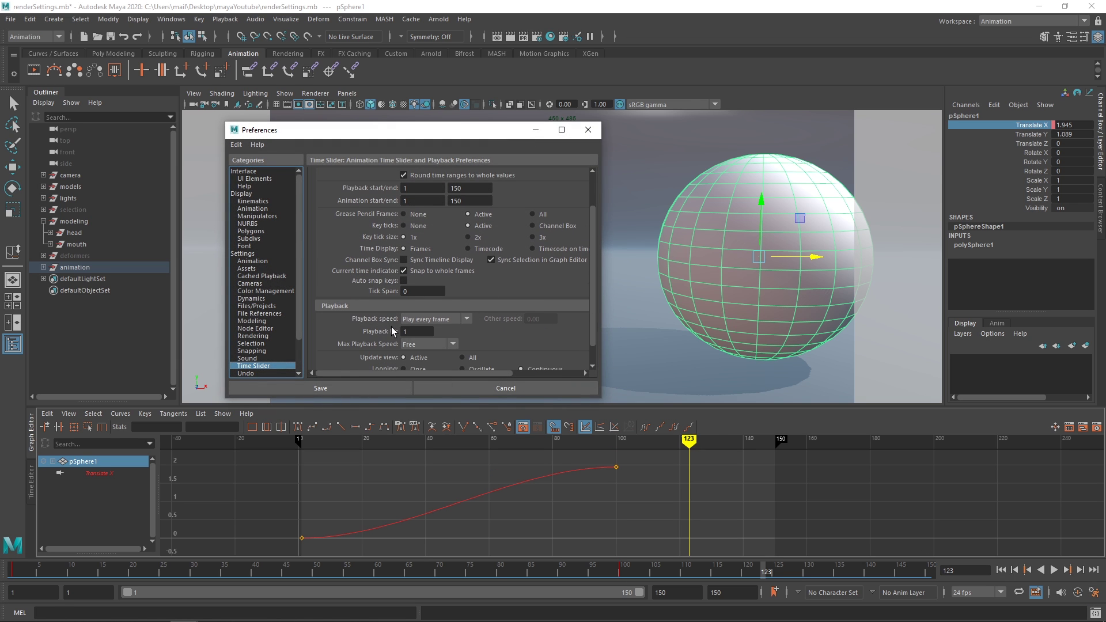
left_click(428, 319)
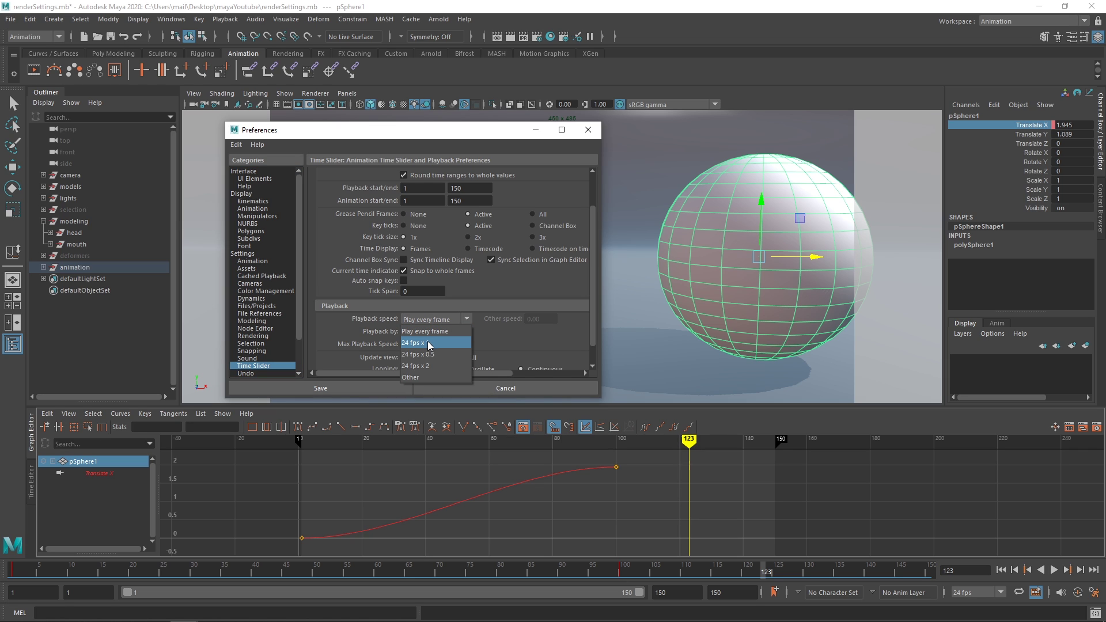
left_click(429, 345)
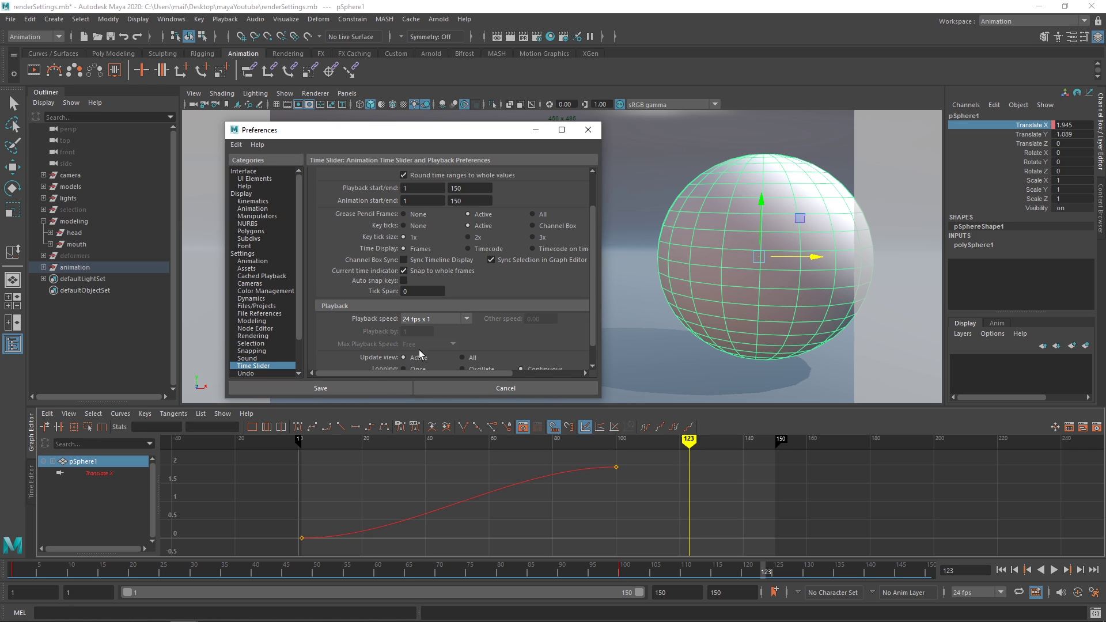
left_click(362, 389)
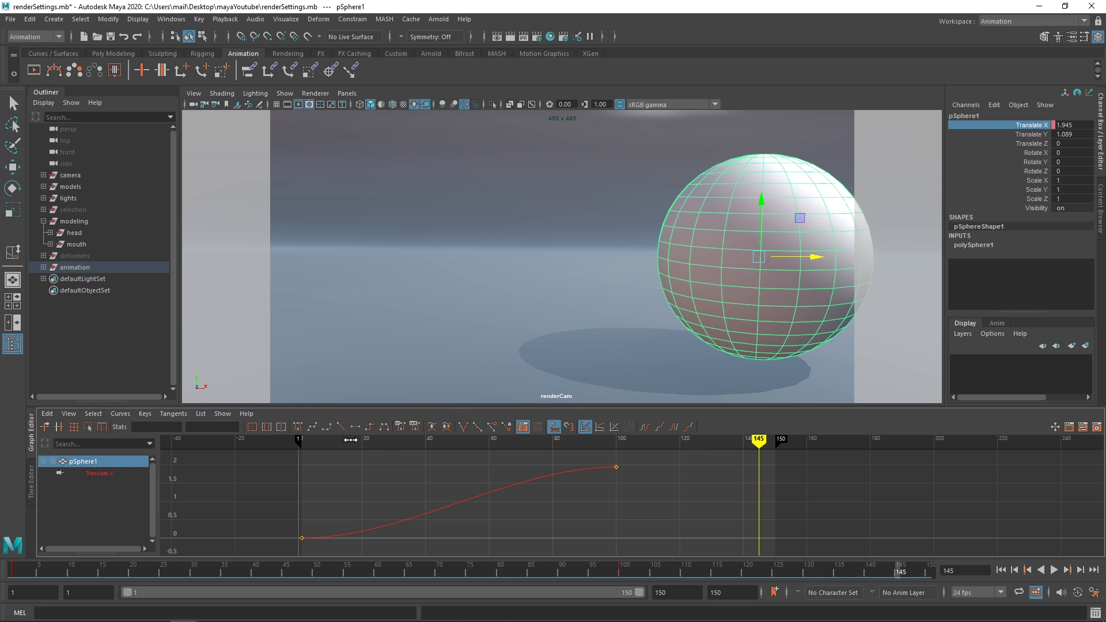
Rewind to the start and replay the sphere's slide to check its speed and easing
left_click(305, 442)
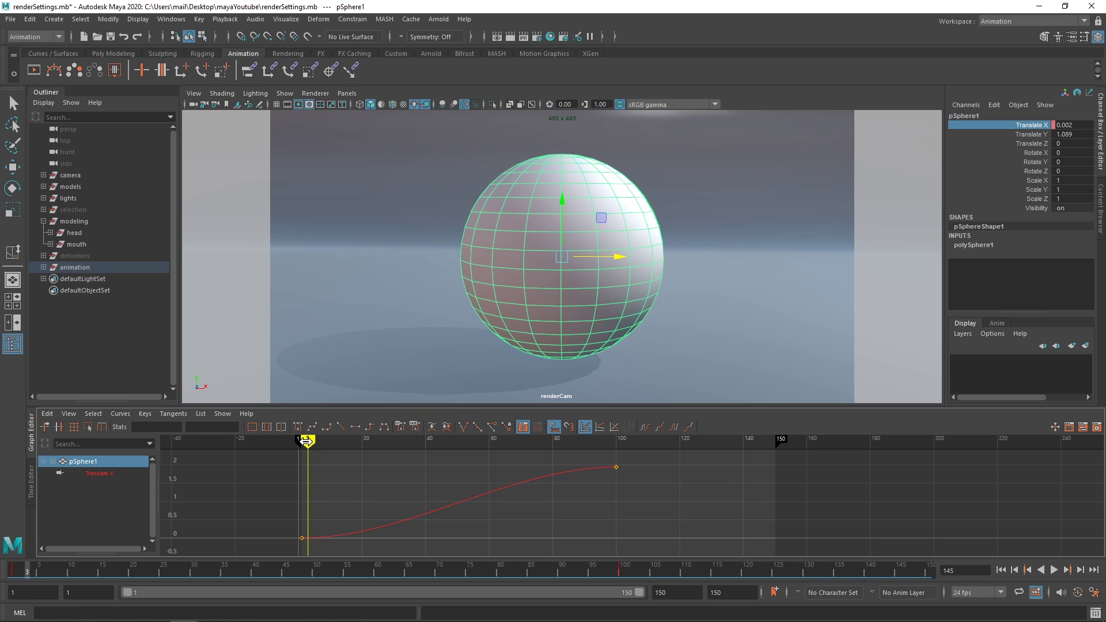
key("alt+v")
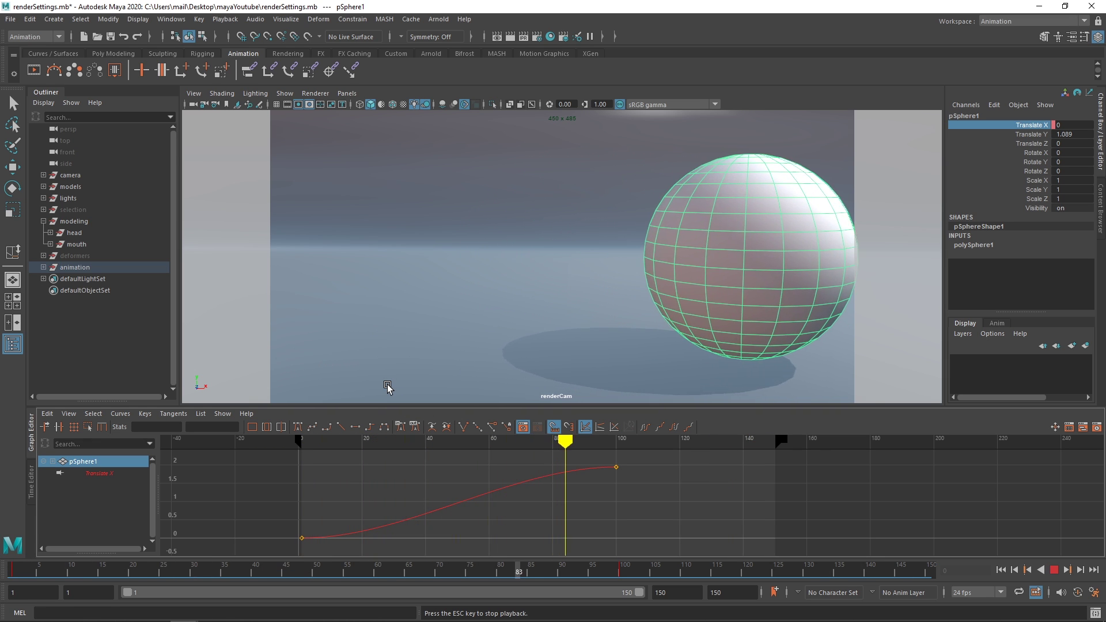
key("Escape")
left_click_drag(311, 441, 296, 448)
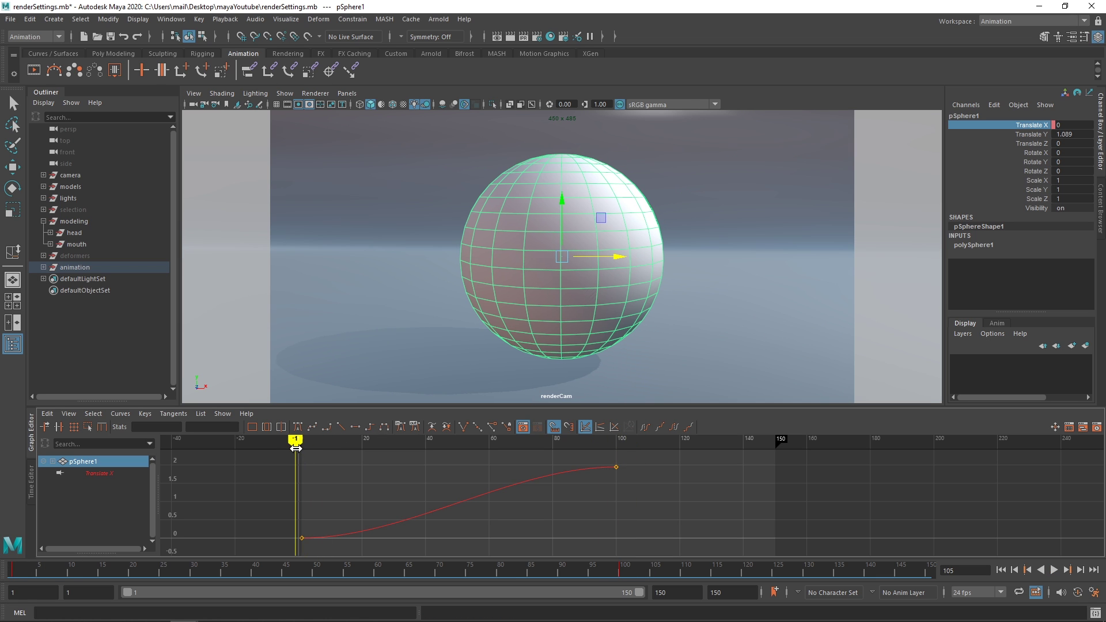
key("alt+v")
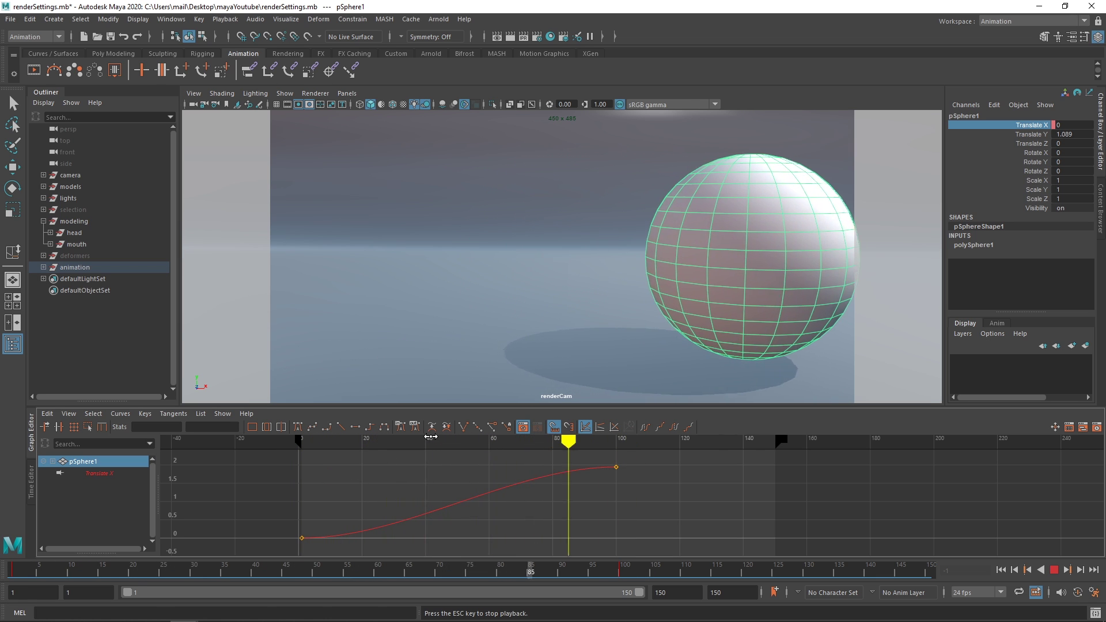
key("Escape")
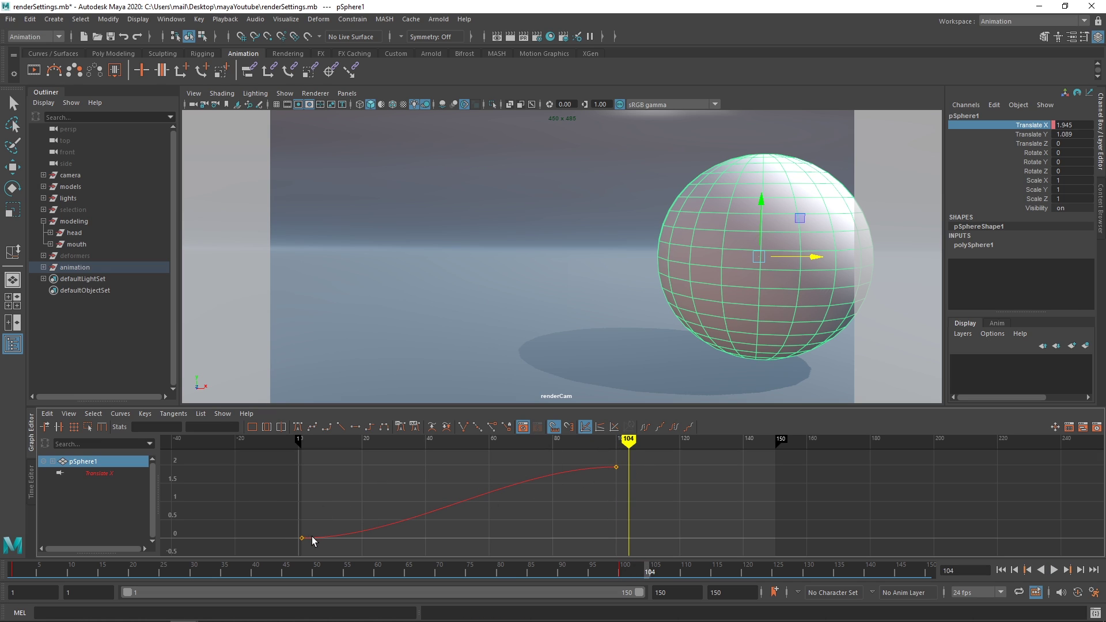
Make the tangents of both Translate X keys linear and rewind the time to the start
left_click_drag(641, 461, 256, 559)
left_click(174, 414)
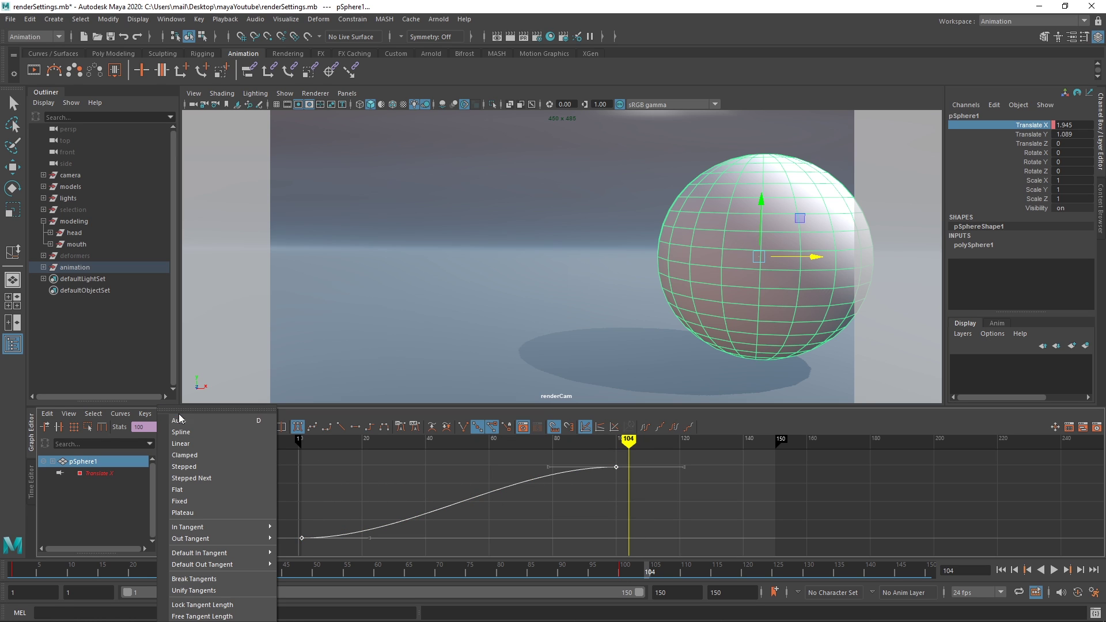
left_click(182, 444)
left_click_drag(370, 445, 301, 449)
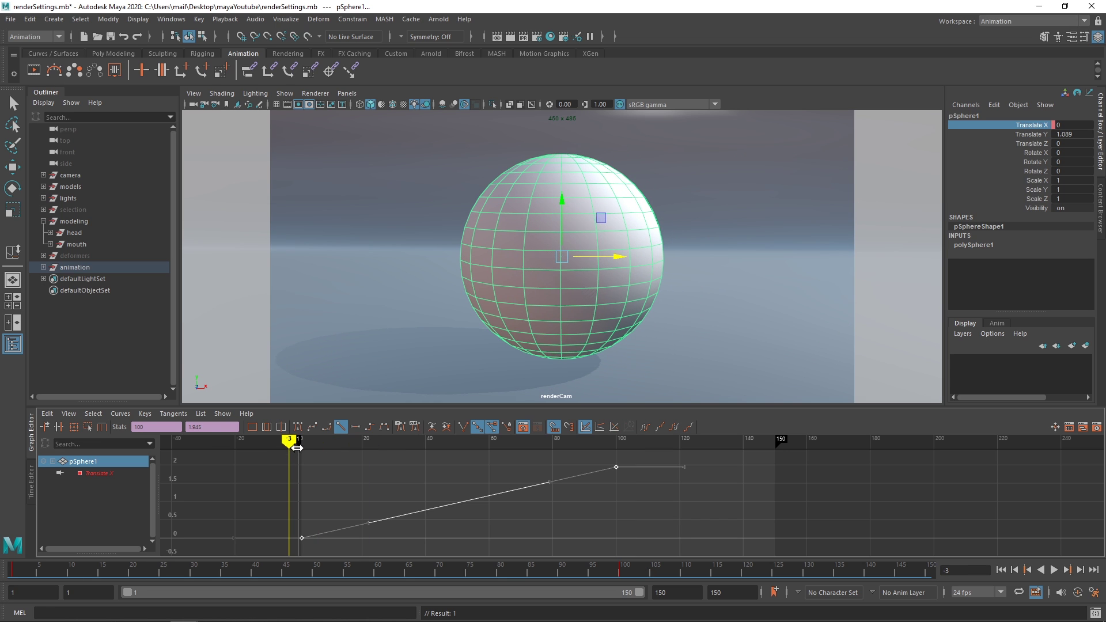
Play the linear slide, then set the tangents of both Translate X keys to Auto
key("alt+v")
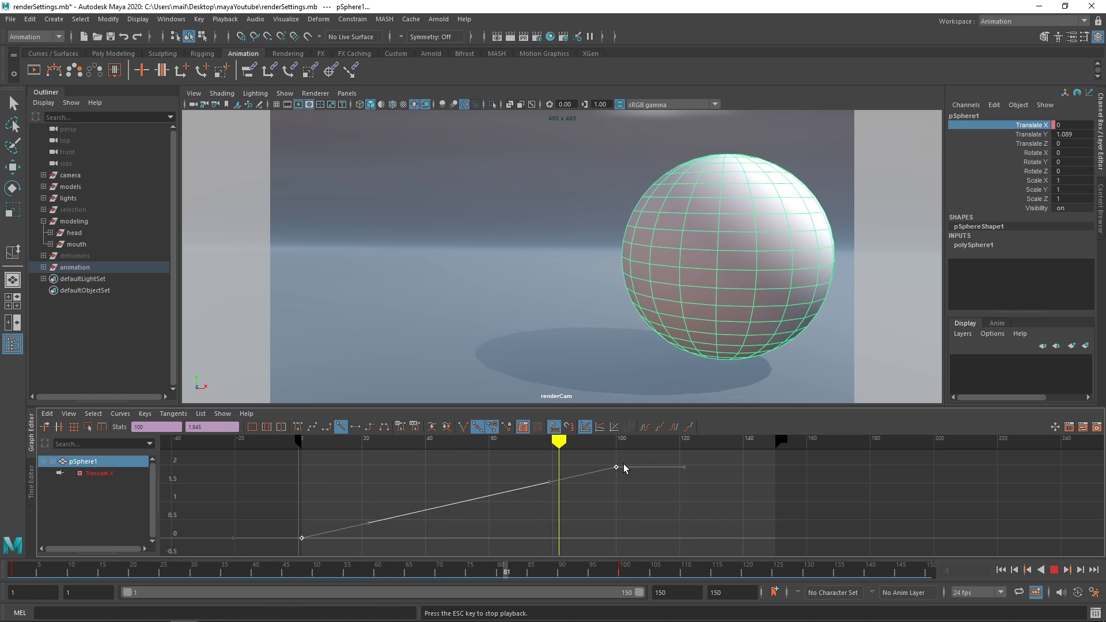
key("Escape")
left_click(171, 413)
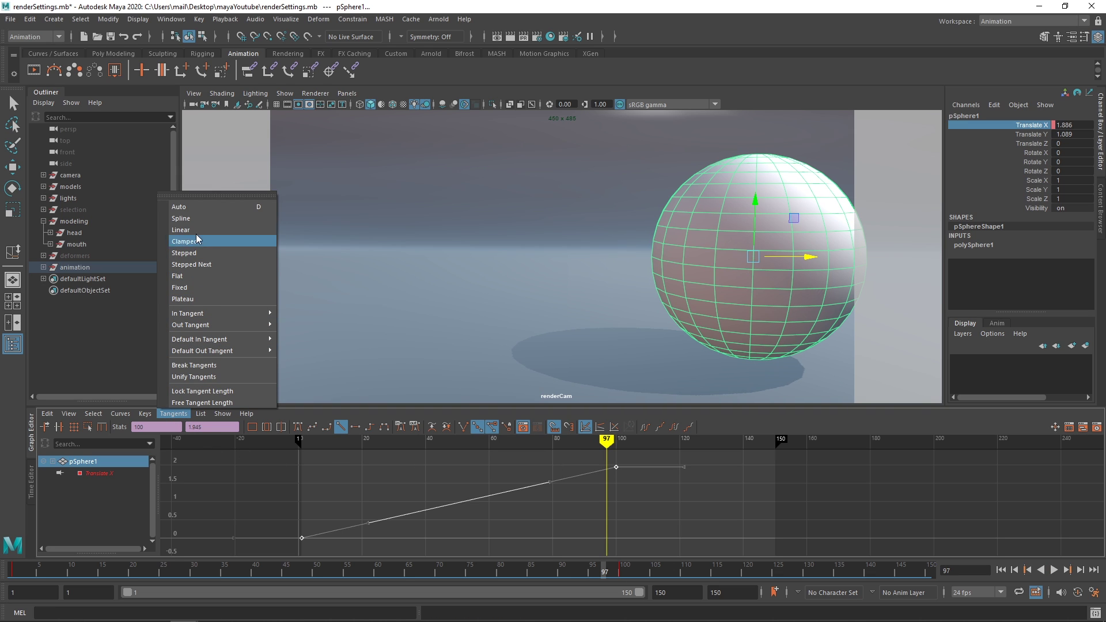
left_click(190, 206)
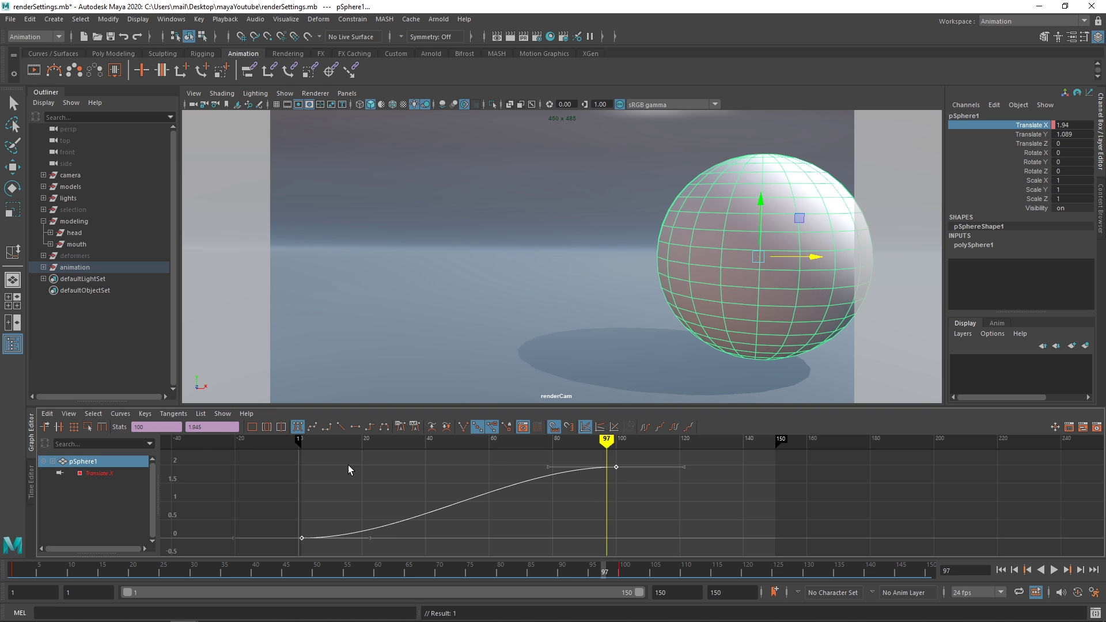
Rewind the time and replay the sphere's slide to check its easing with the Auto tangents
left_click_drag(346, 444, 292, 453)
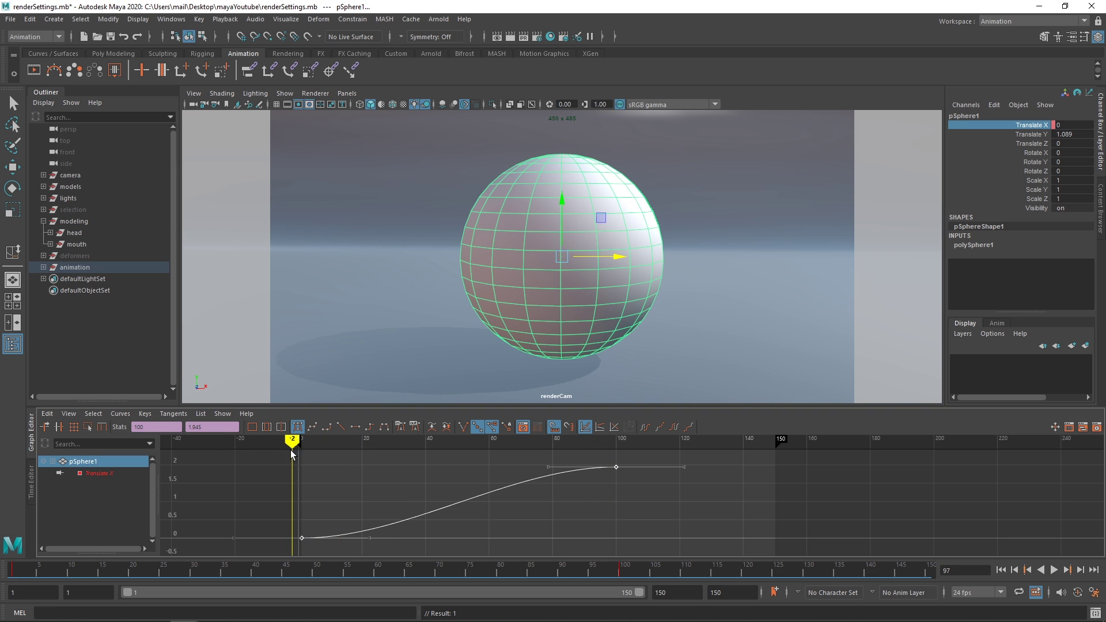
key("alt+v")
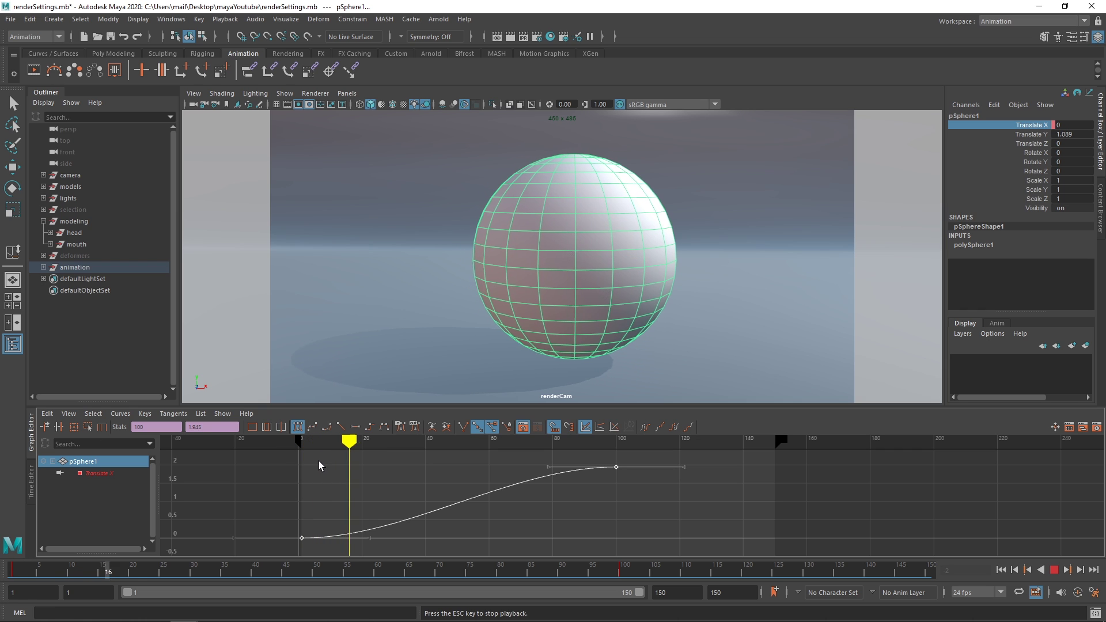
left_click(1040, 570)
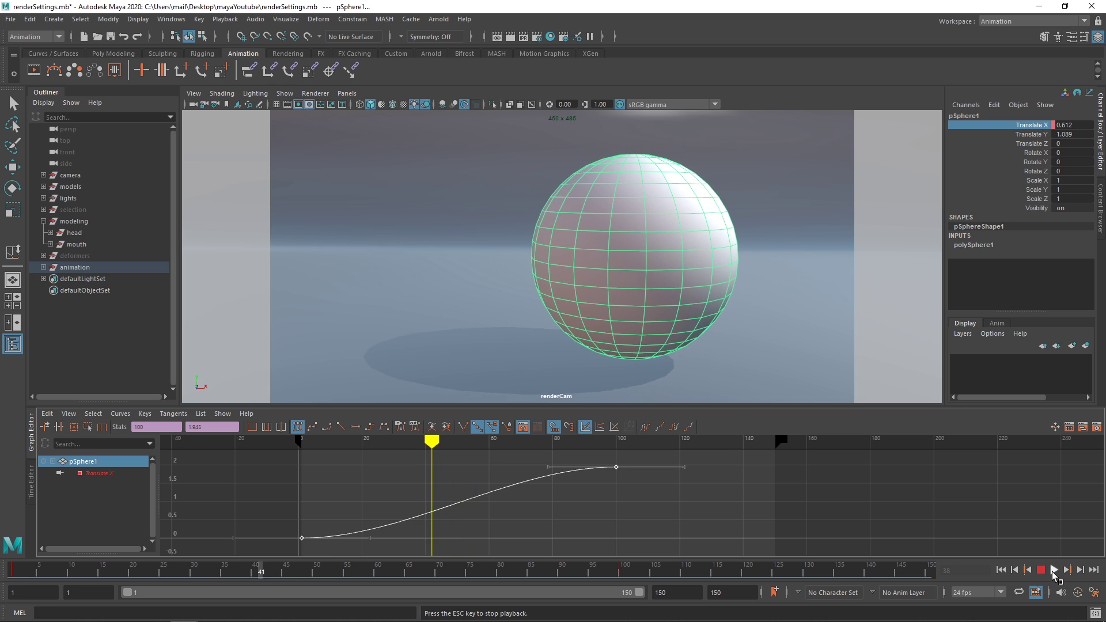
left_click(1041, 571)
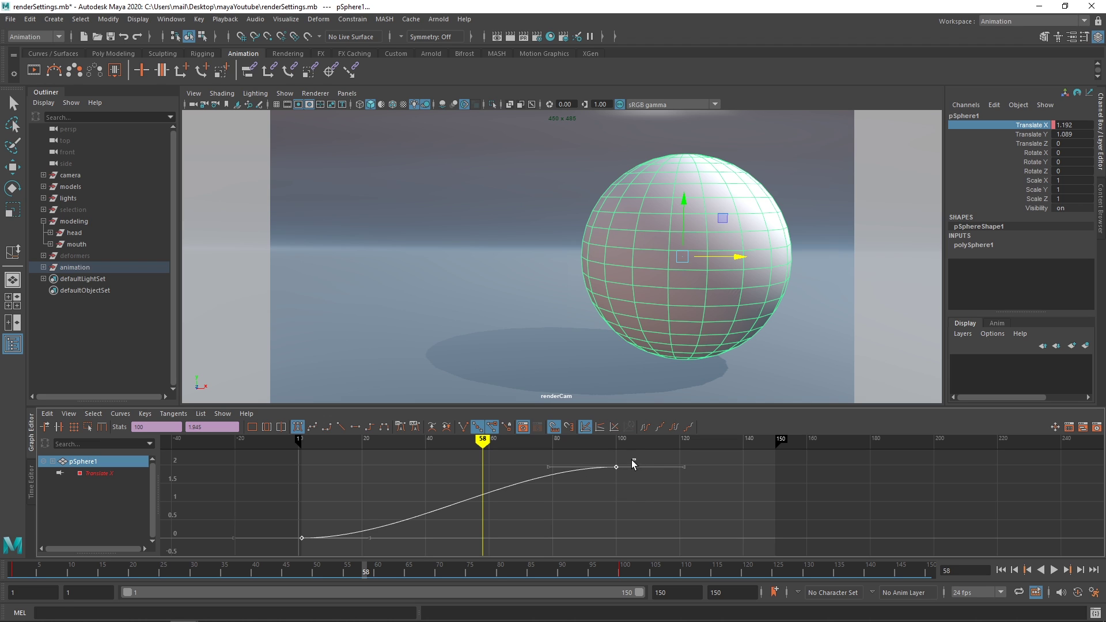
Delete the sphere's Translate X key at frame 100, and undo the deletion
left_click(594, 469)
key("Delete")
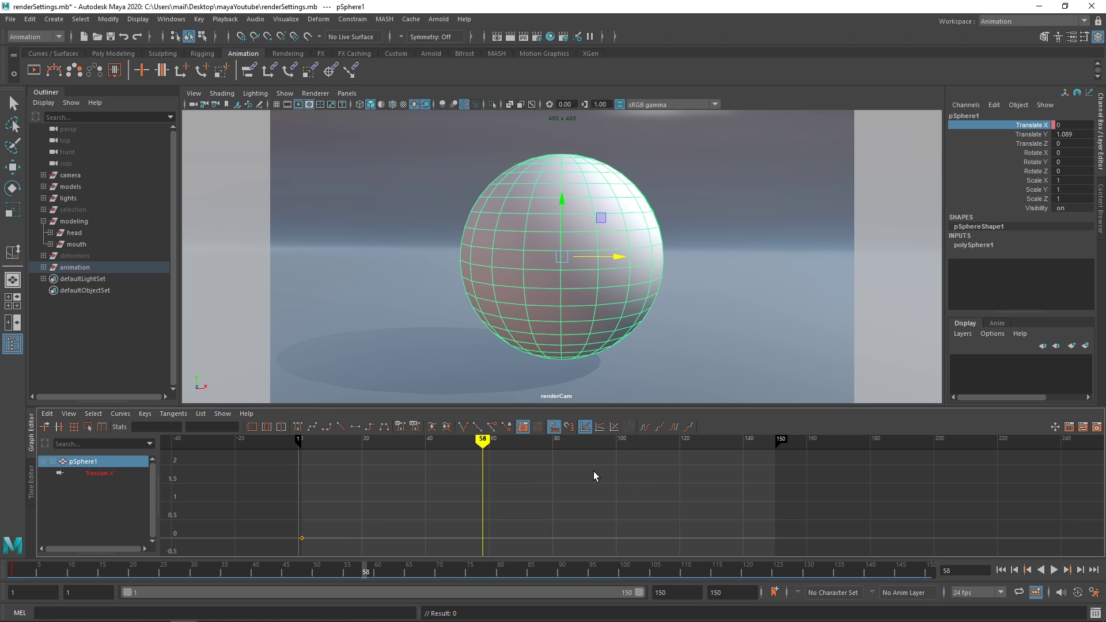
key("ctrl+z")
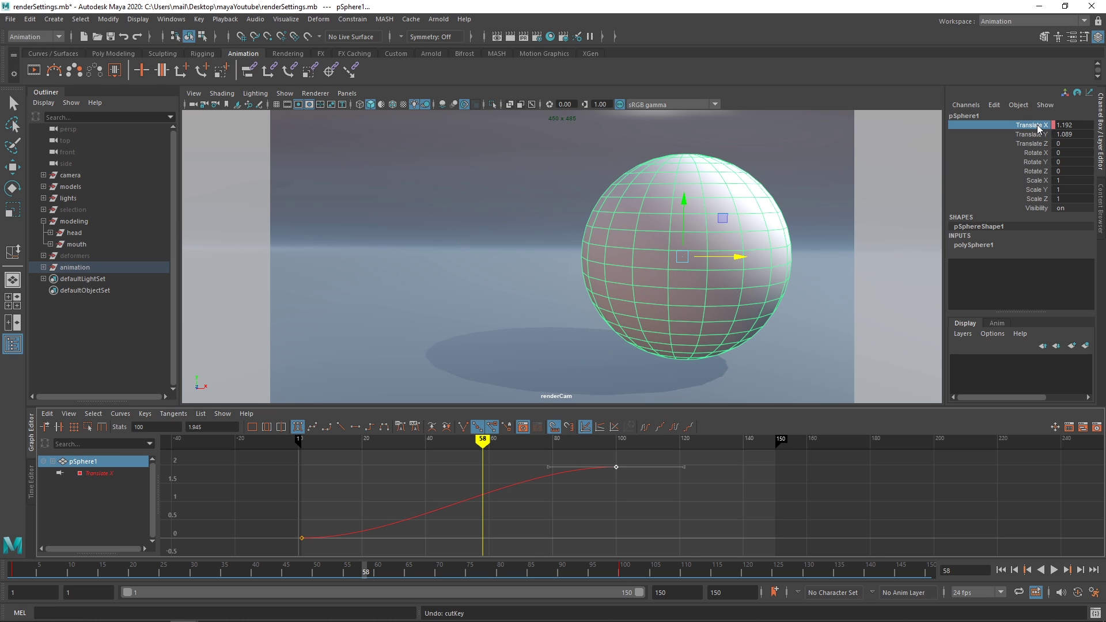
Delete all animation on the sphere's Translate X channel with Delete Selected, and undo the deletion
right_click(1040, 128)
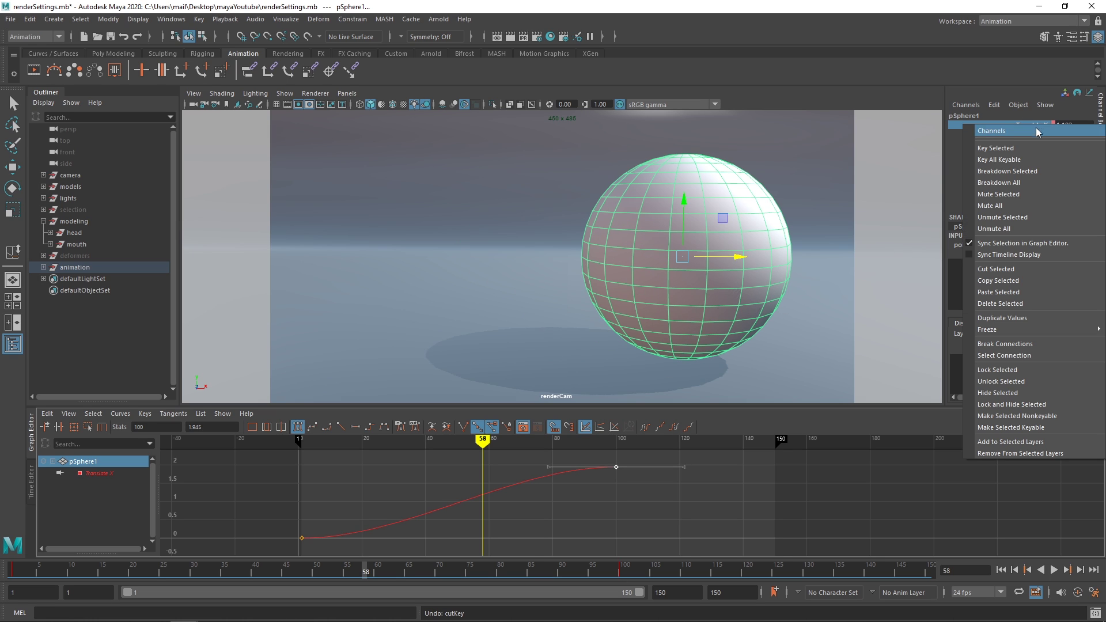
left_click(1003, 308)
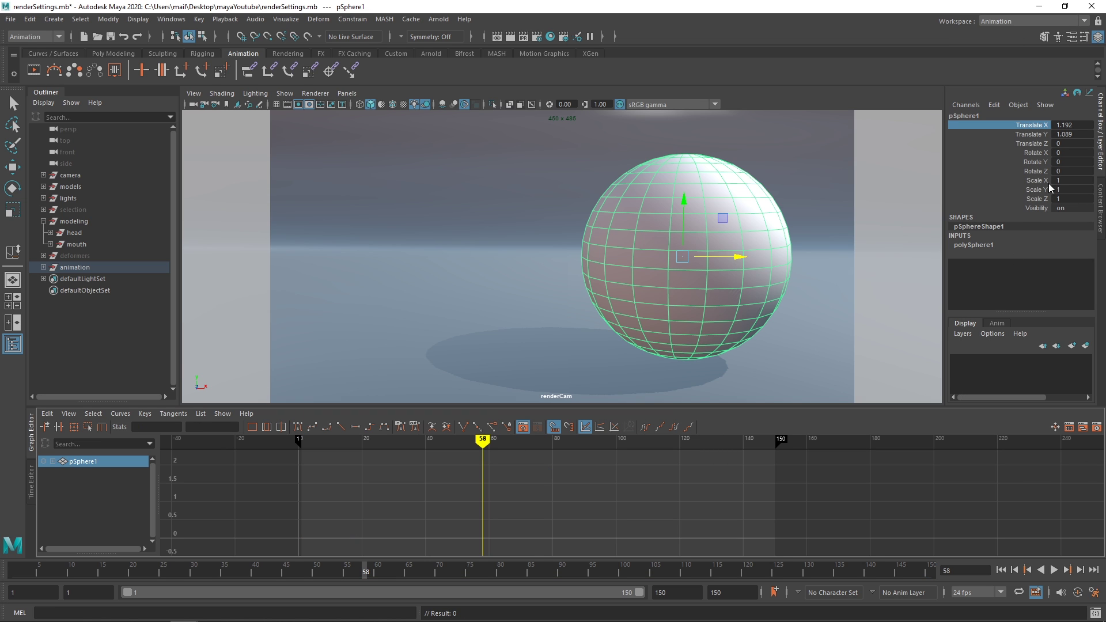
key("ctrl+z")
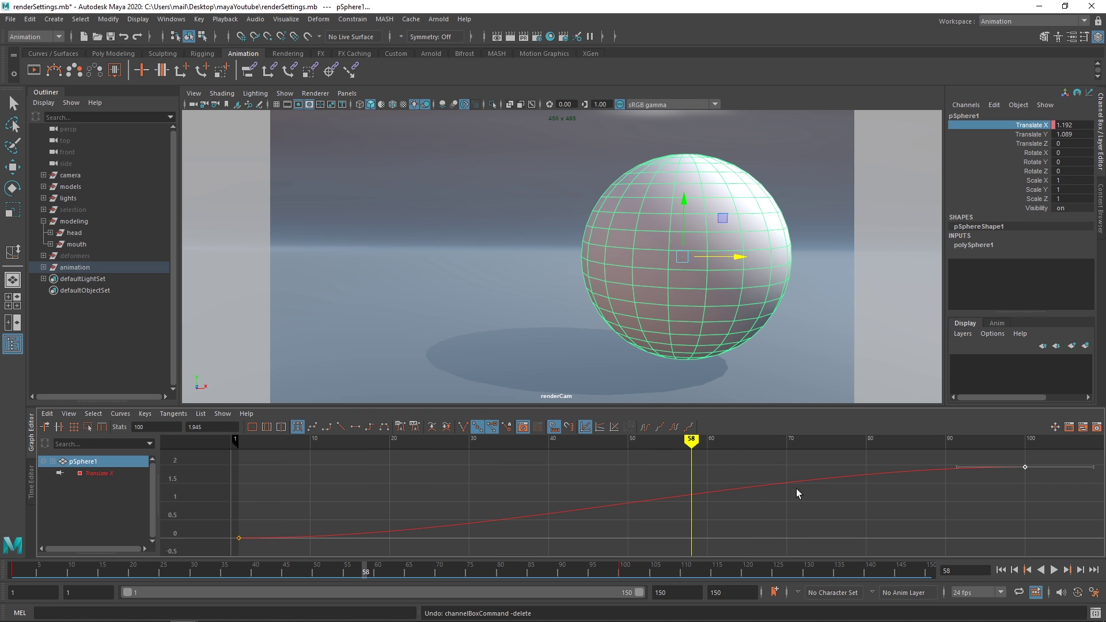
Hide the sphere's parent group, animation
right_click_drag(859, 490, 765, 480, "alt")
middle_click_drag(682, 493, 611, 495, "alt")
right_click_drag(612, 495, 583, 476, "alt")
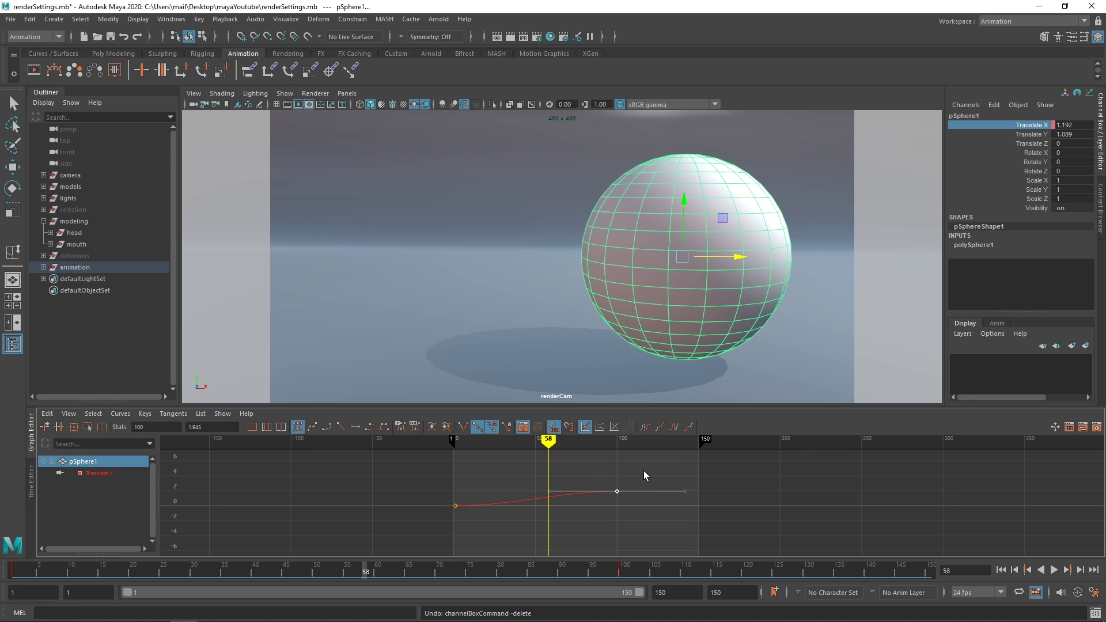
left_click_drag(644, 475, 441, 531)
key("Up")
key("h")
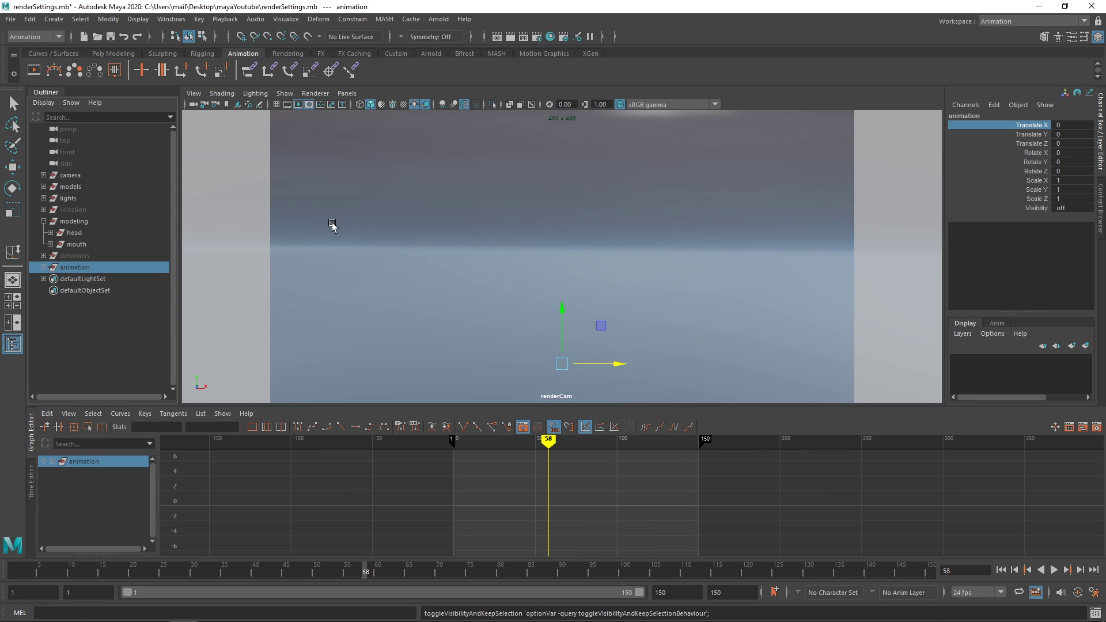
Switch the workspace to Maya Classic and collapse the modeling group in the Outliner
left_click(1011, 23)
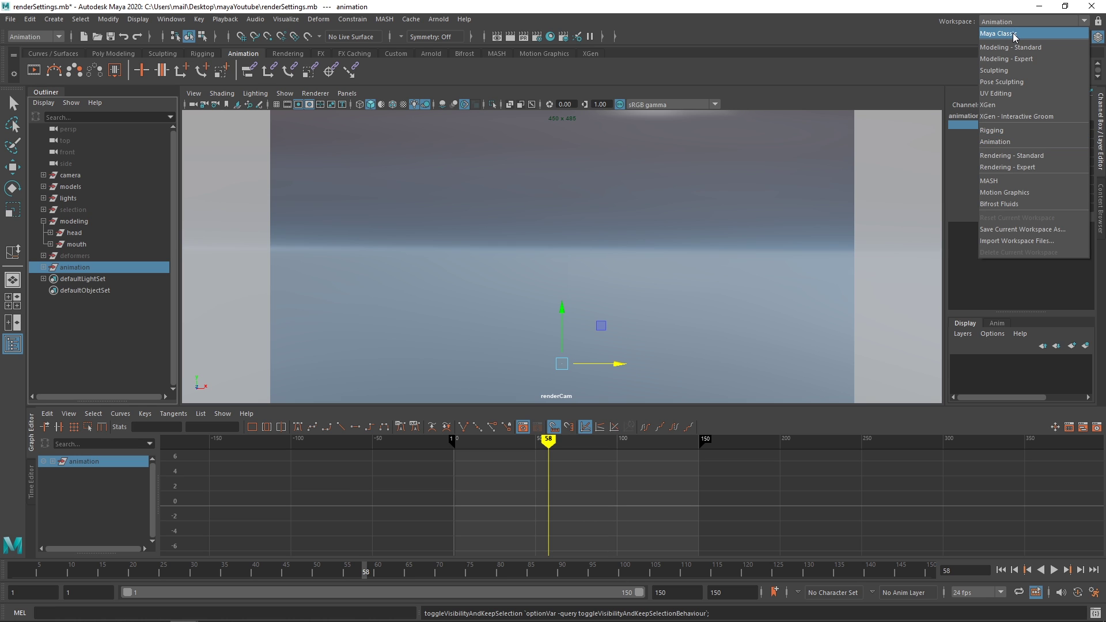
left_click(1002, 33)
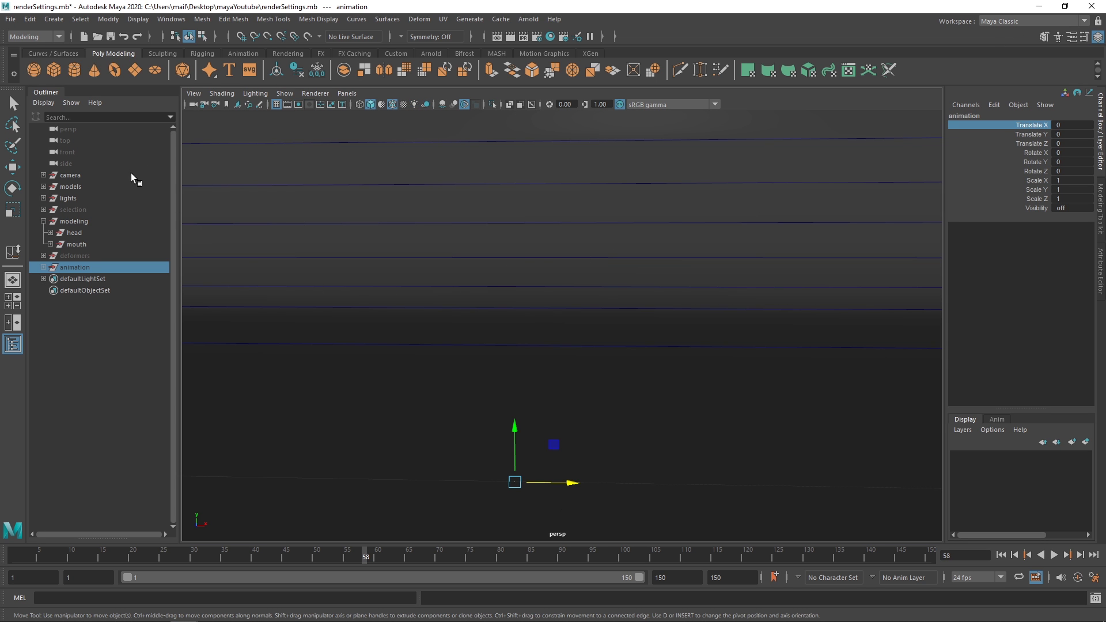
left_click(80, 211)
left_click(43, 221)
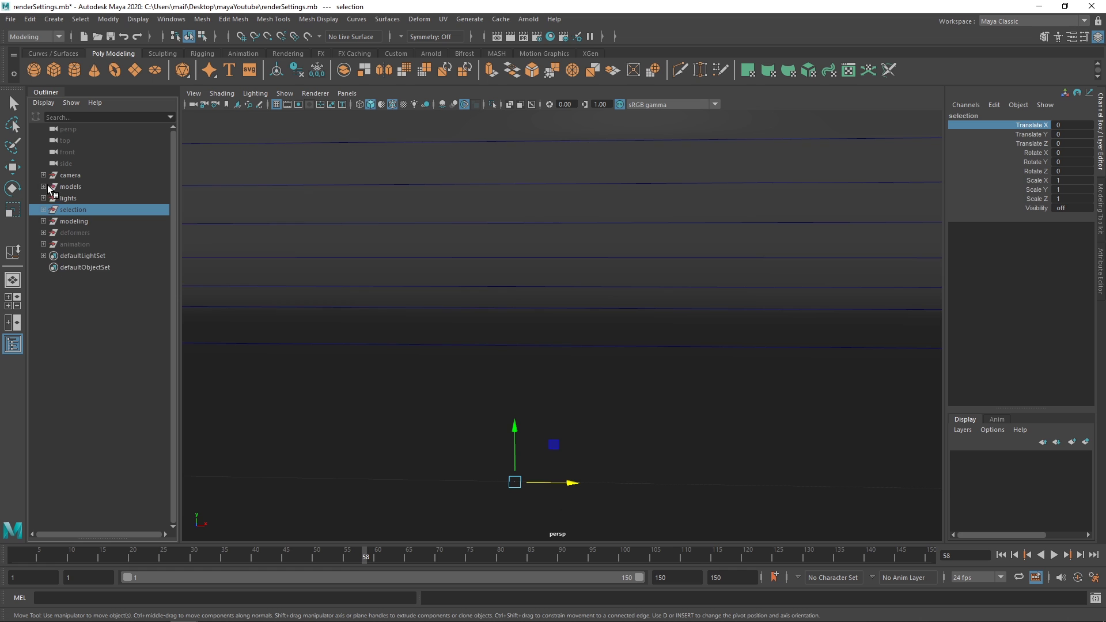
Unhide statueModels_grp inside the models group and clear the selection
left_click(44, 186)
left_click(85, 196)
key("h")
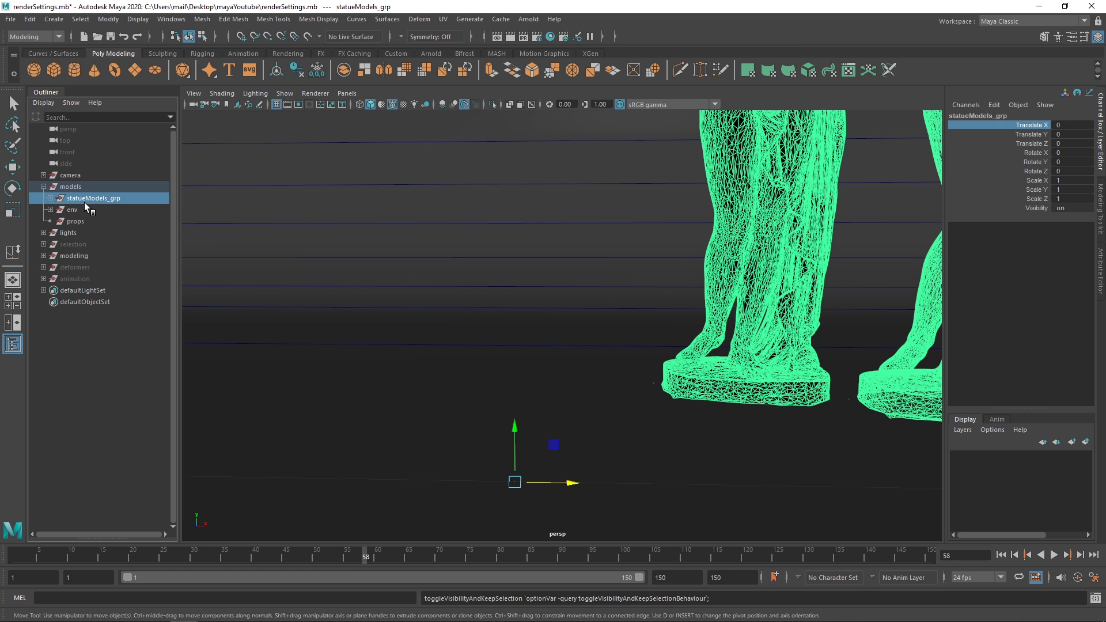
left_click(702, 300)
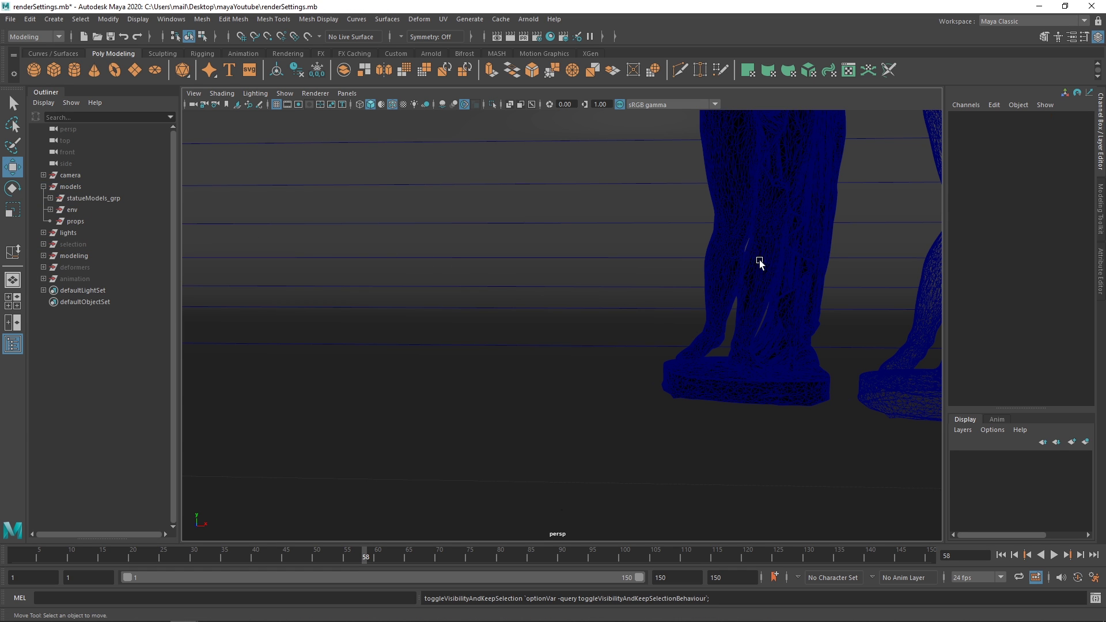
right_click_drag(756, 259, 453, 339, "alt")
middle_click_drag(454, 340, 448, 348, "alt")
left_click_drag(448, 348, 487, 230, "alt")
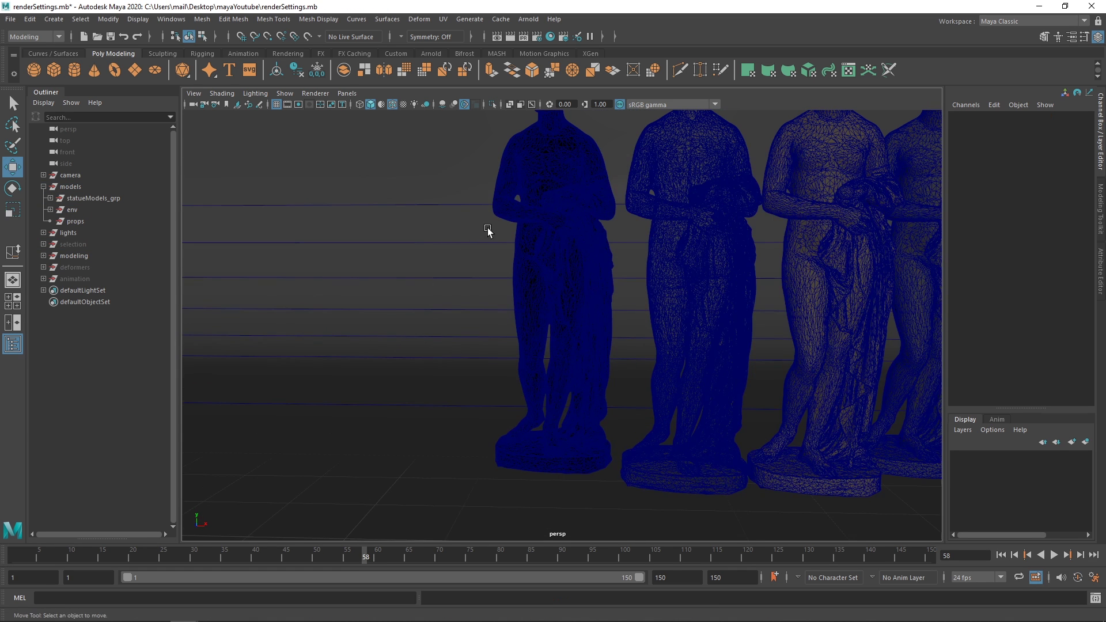
Turn off the wireframe overlay on the shaded models and look through renderCam
left_click(391, 105)
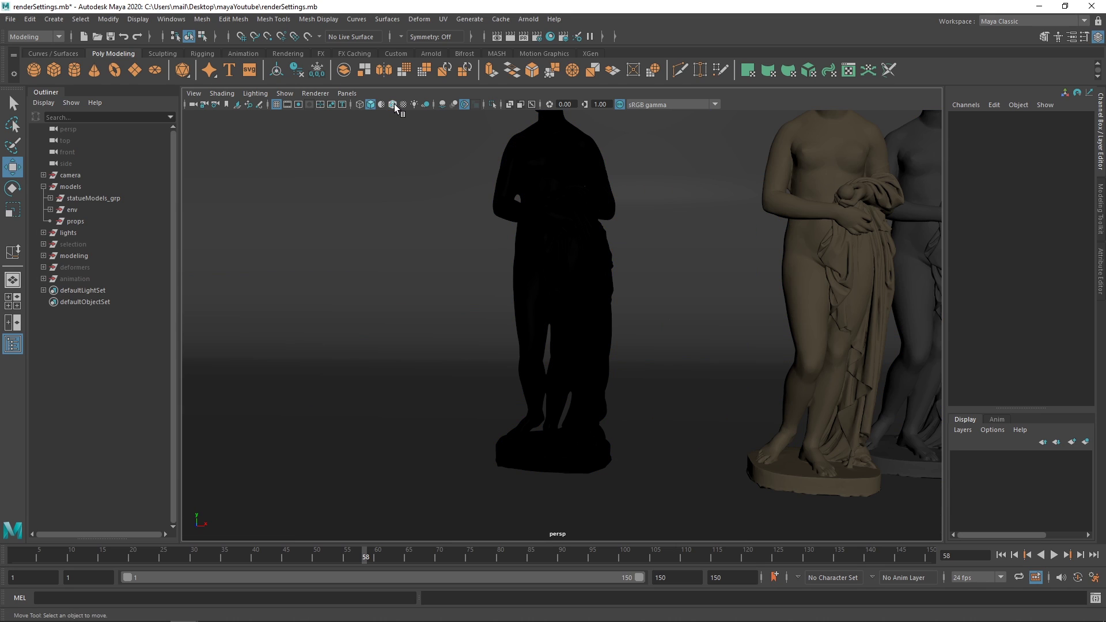
left_click(394, 104)
left_click(394, 103)
left_click(351, 94)
mouse_move(357, 108)
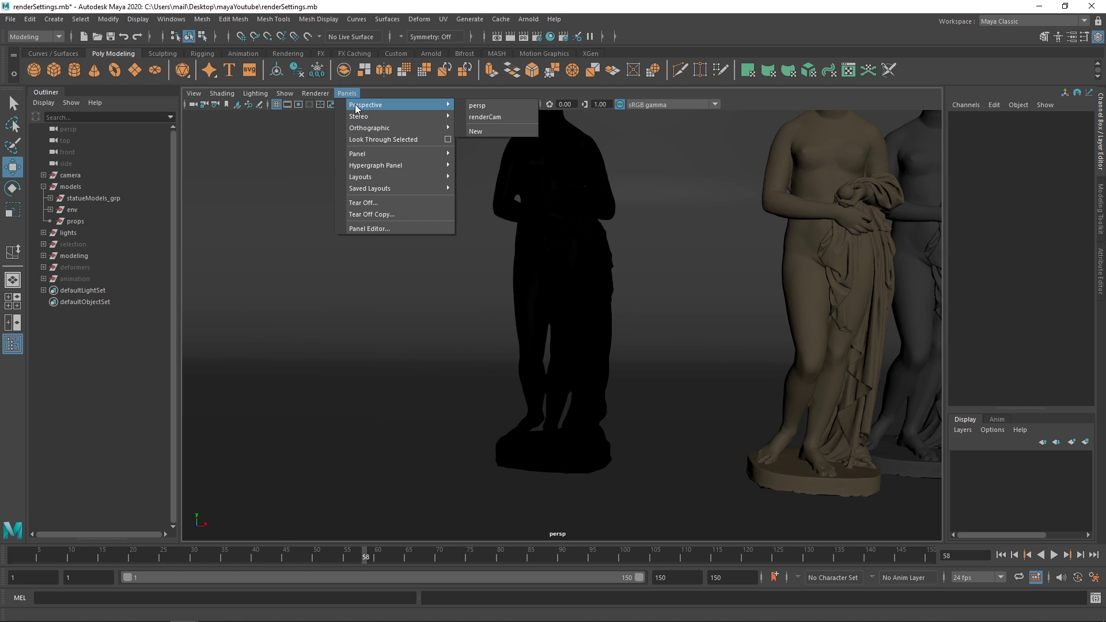
left_click(485, 117)
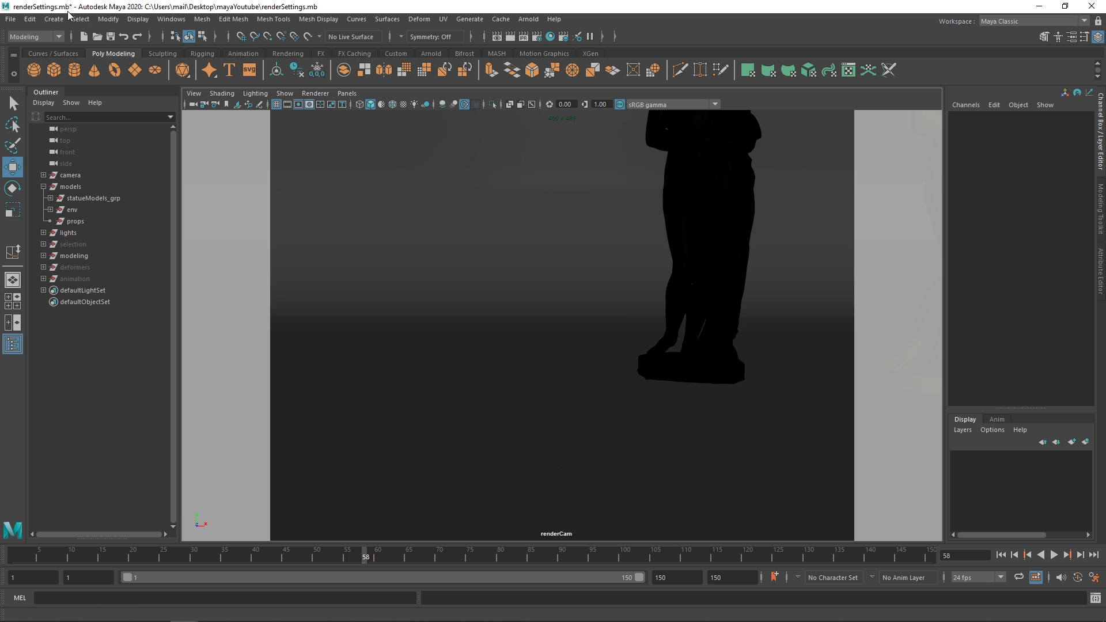
Review the camera types available for creation without making one
left_click(55, 21)
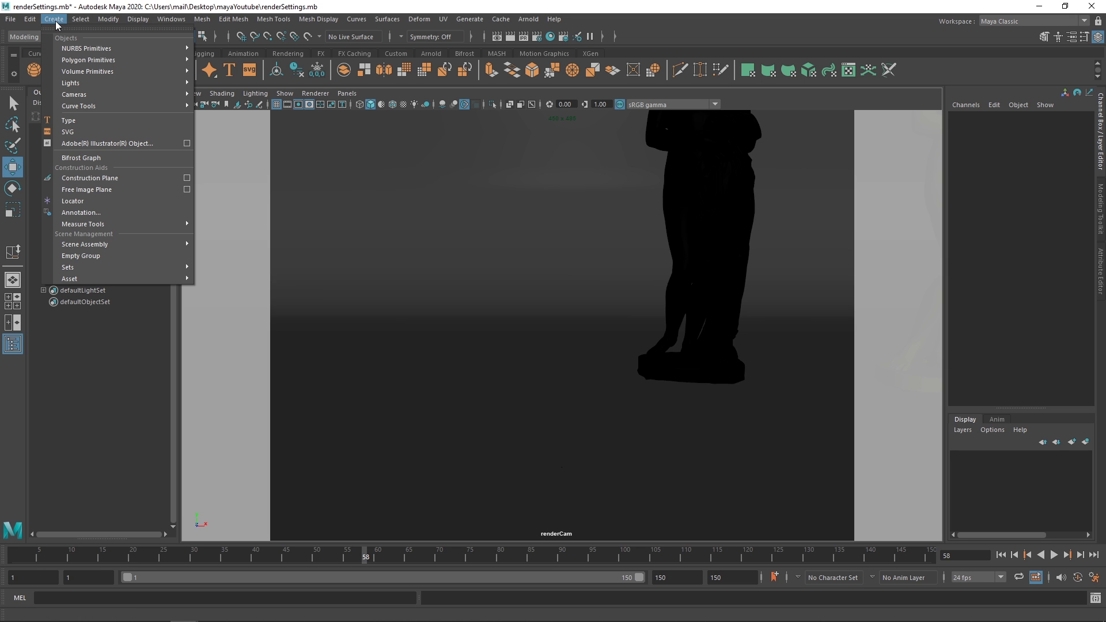
mouse_move(80, 95)
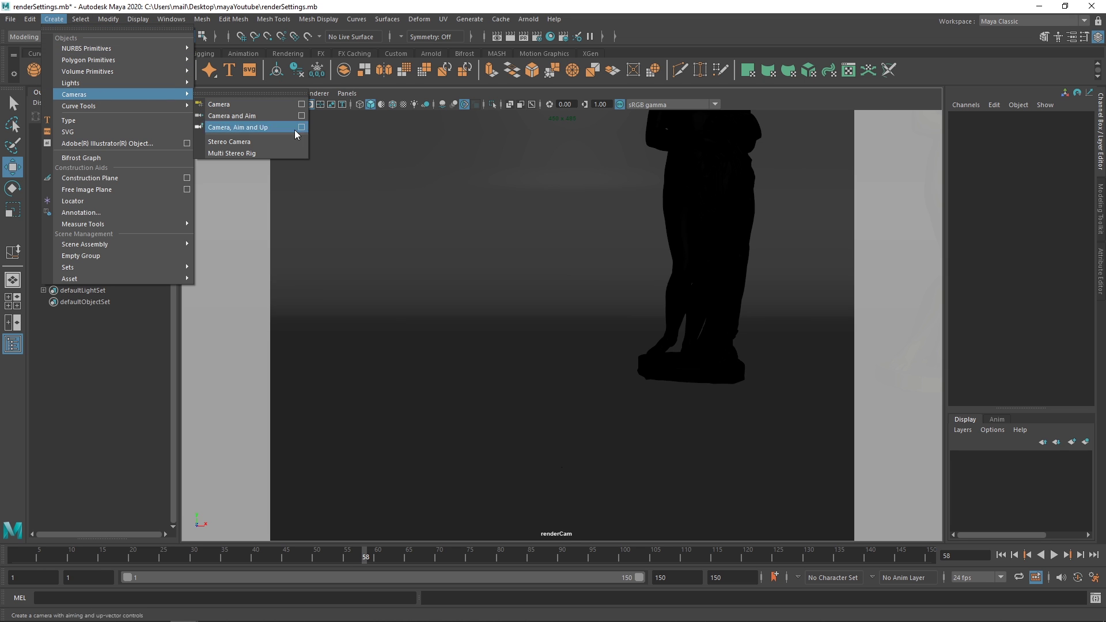
left_click(423, 254)
left_click(402, 251)
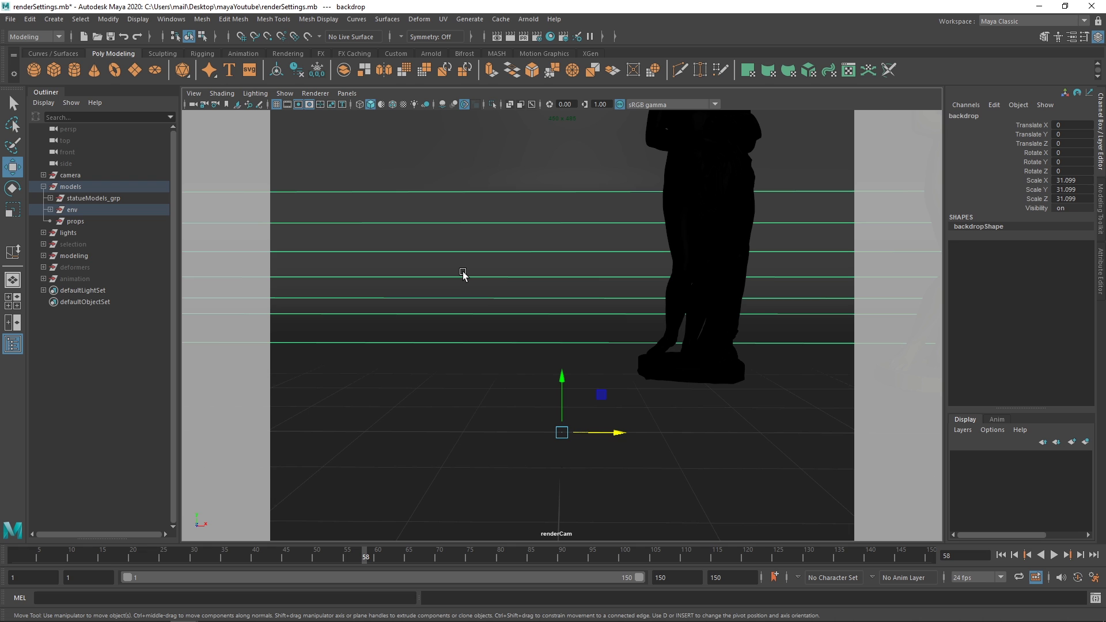
Switch to the perspective view, frame the statues and create a new camera from that view
key("space")
left_click(467, 275)
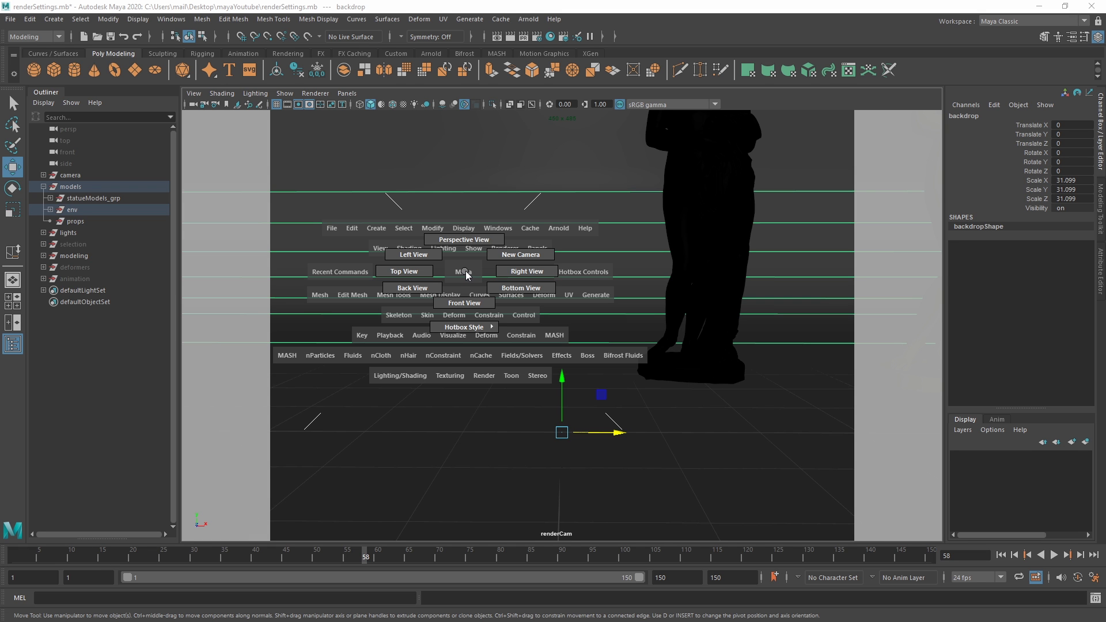
left_click_drag(466, 269, 598, 294)
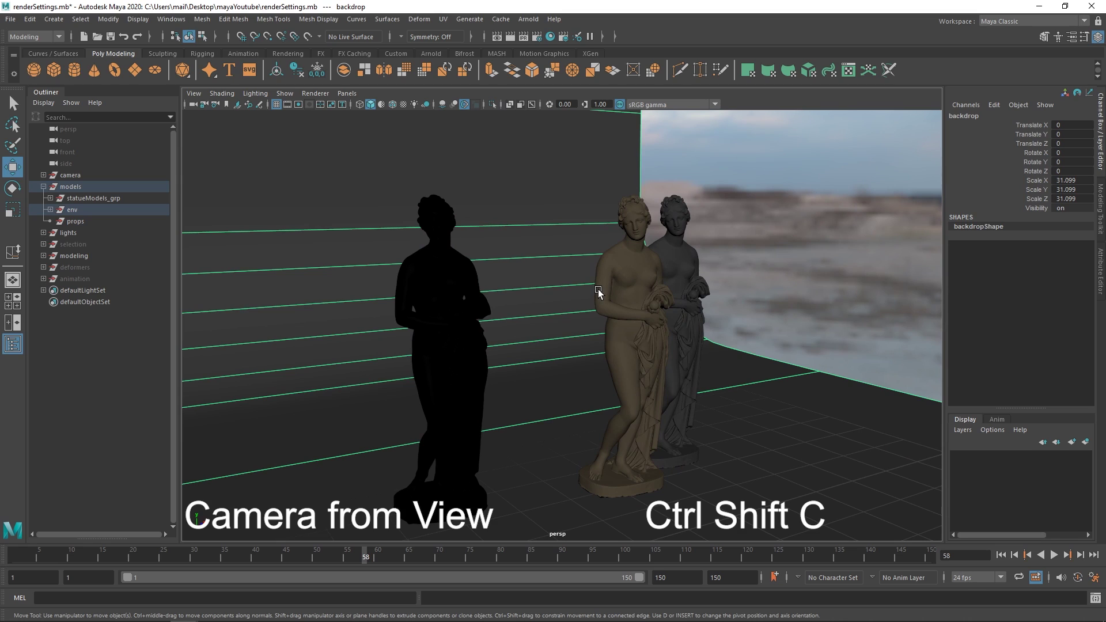
key("ctrl+shift+c")
left_click(89, 291)
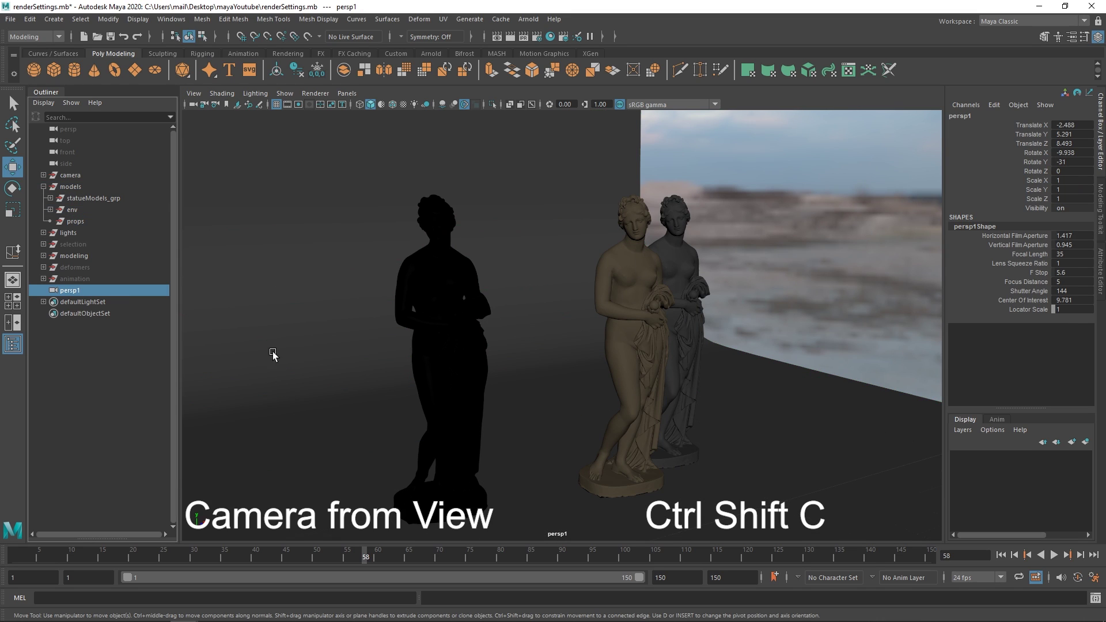
Rename the new camera as cameraREnder
double_click(101, 290)
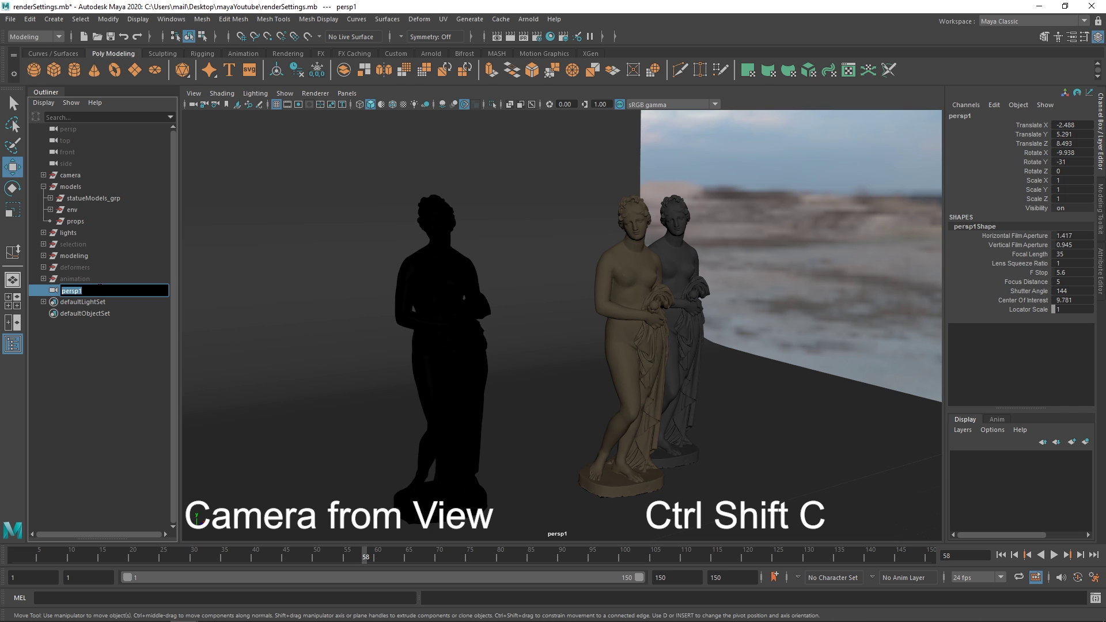
type("cameraREnder")
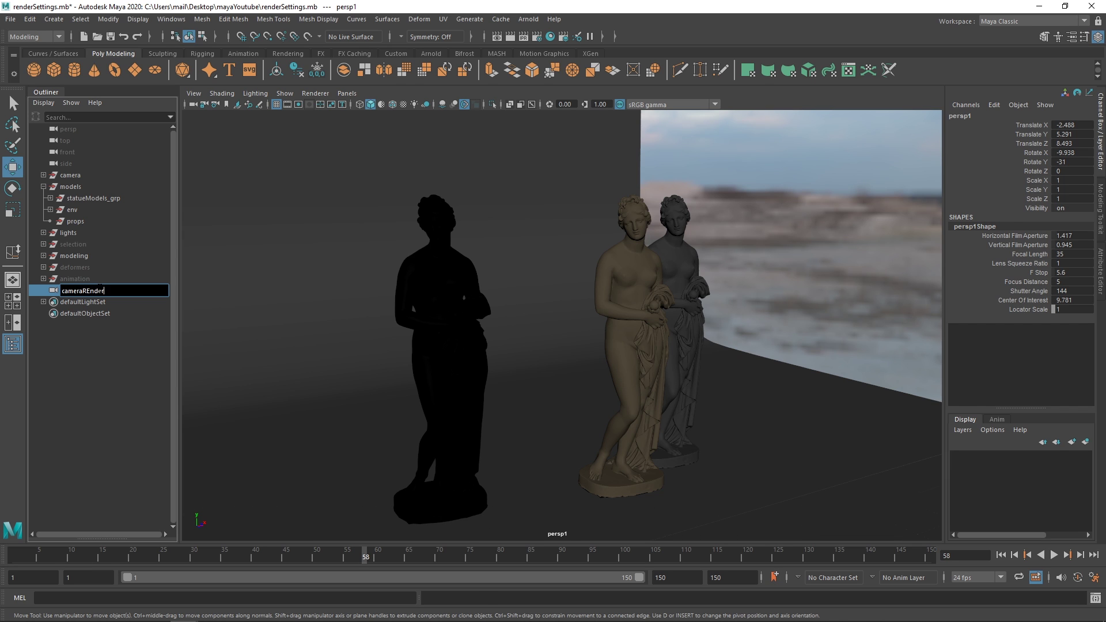
key("Return")
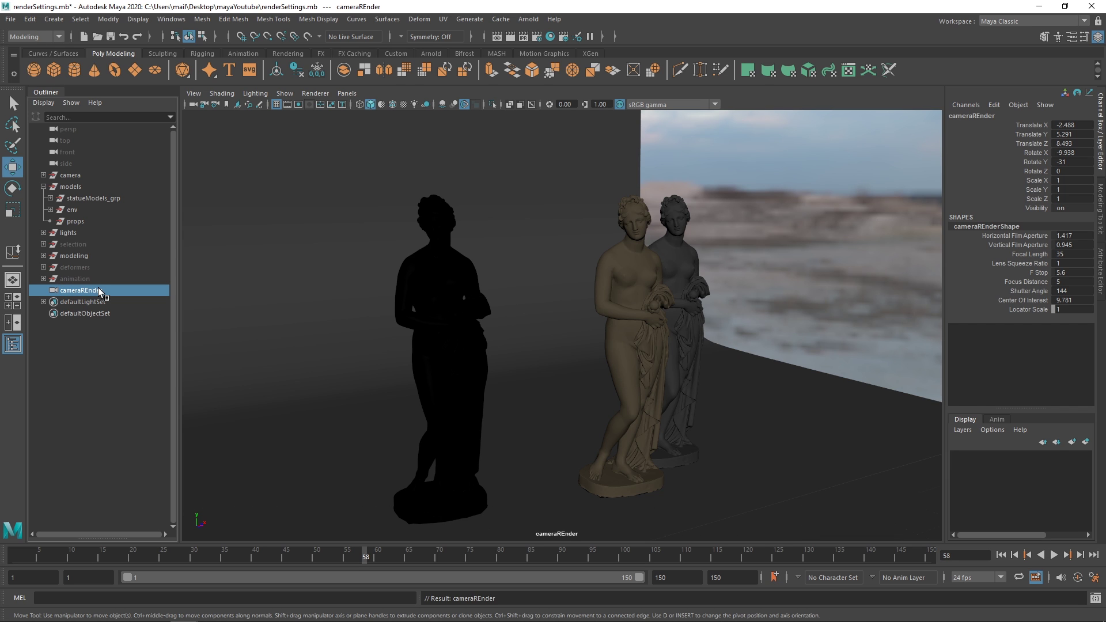
Delete the cameraREnder camera and look through renderCam again
key("Delete")
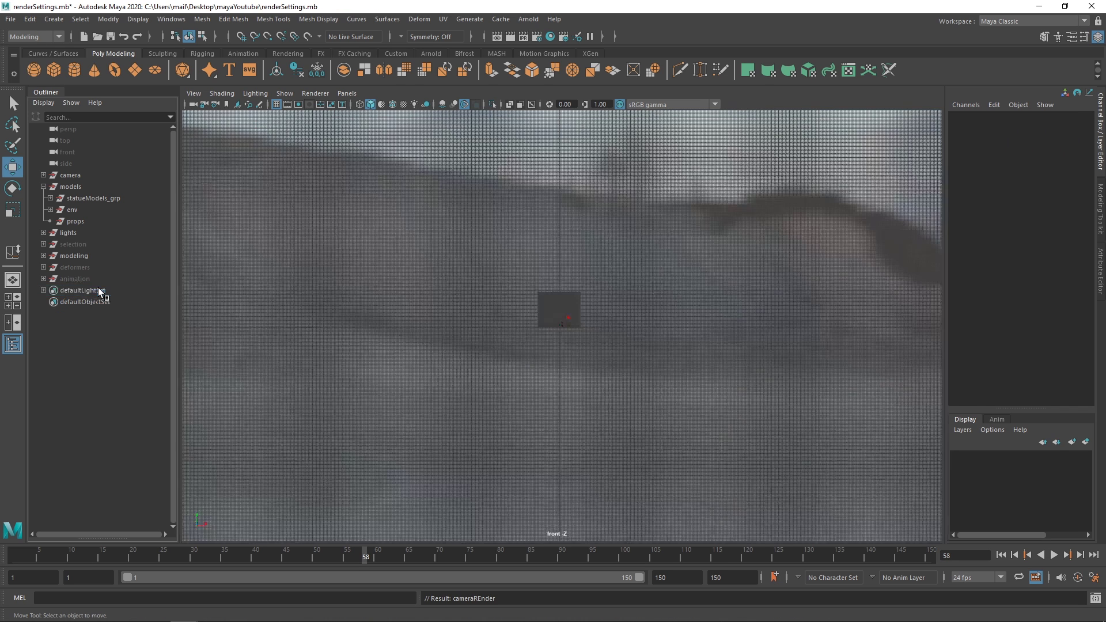
left_click(347, 93)
mouse_move(374, 105)
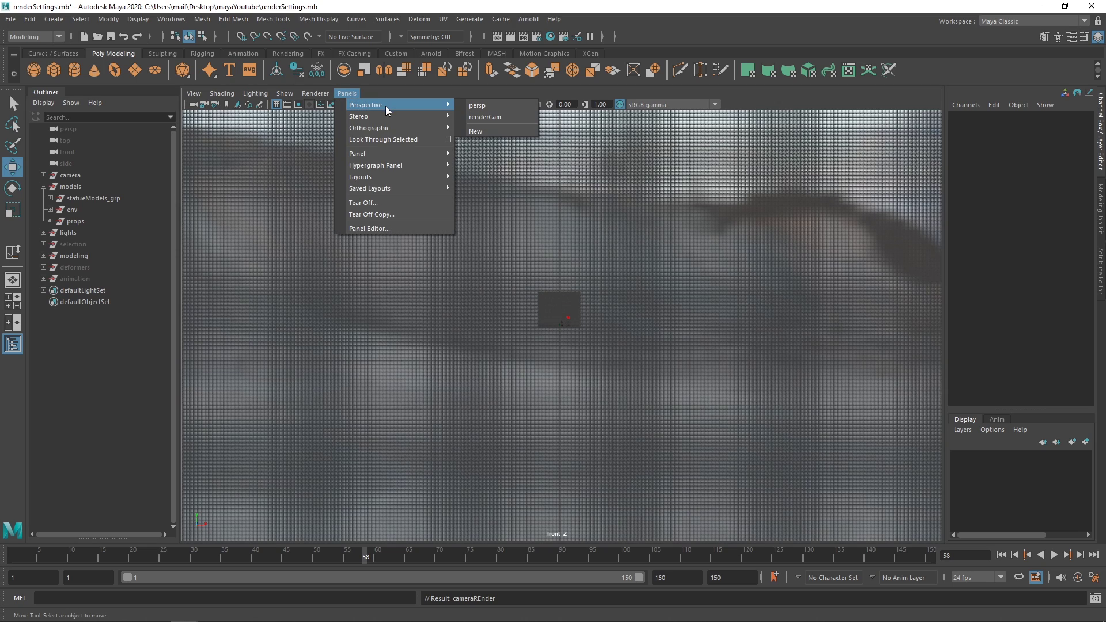
left_click(482, 118)
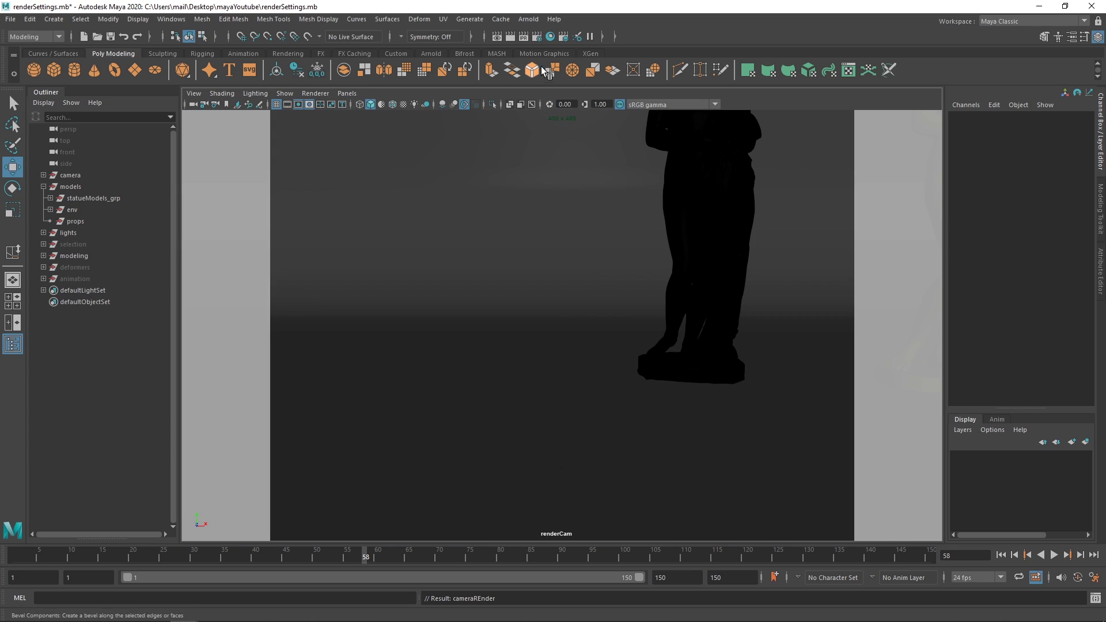
Open the Arnold RenderView window and start an interactive render of the scene through renderCamShape
left_click(530, 21)
left_click(548, 52)
left_click(529, 19)
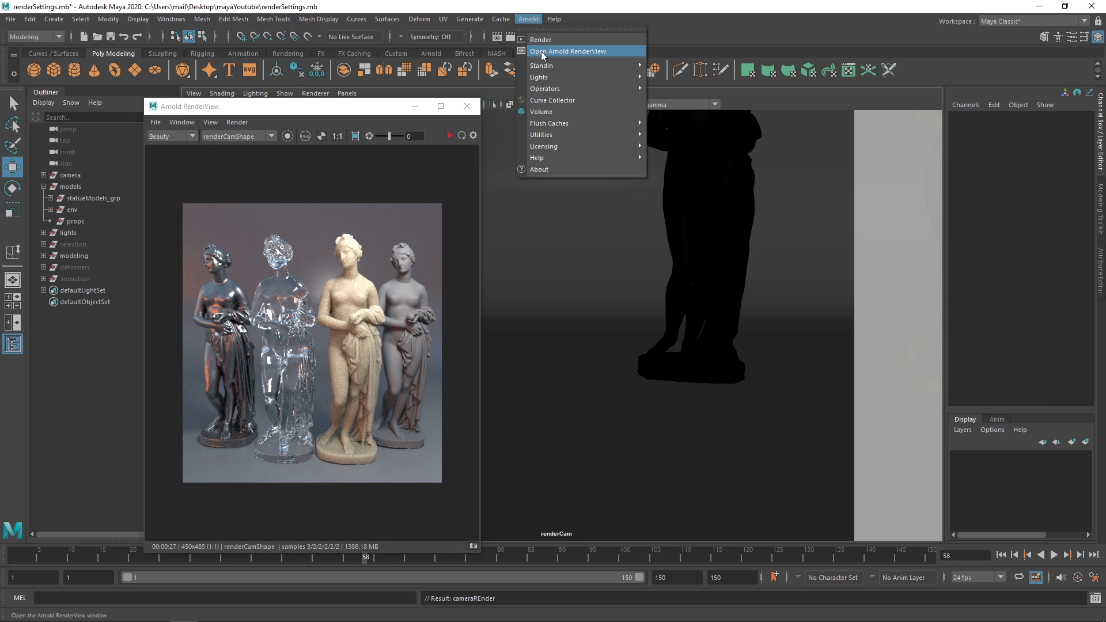
left_click(410, 109)
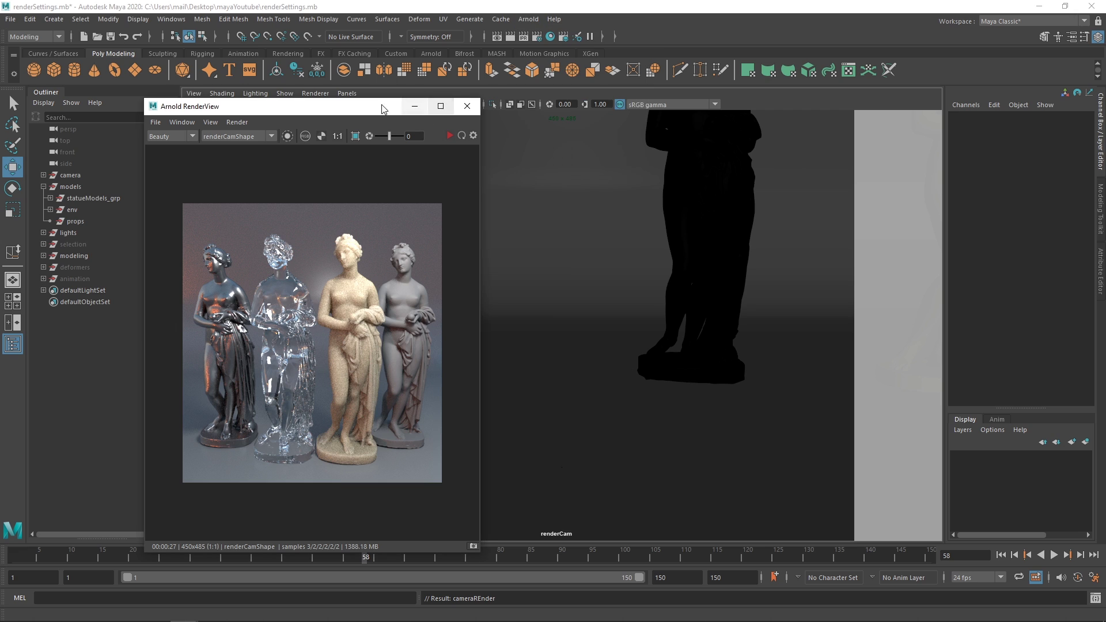
left_click_drag(374, 108, 440, 99)
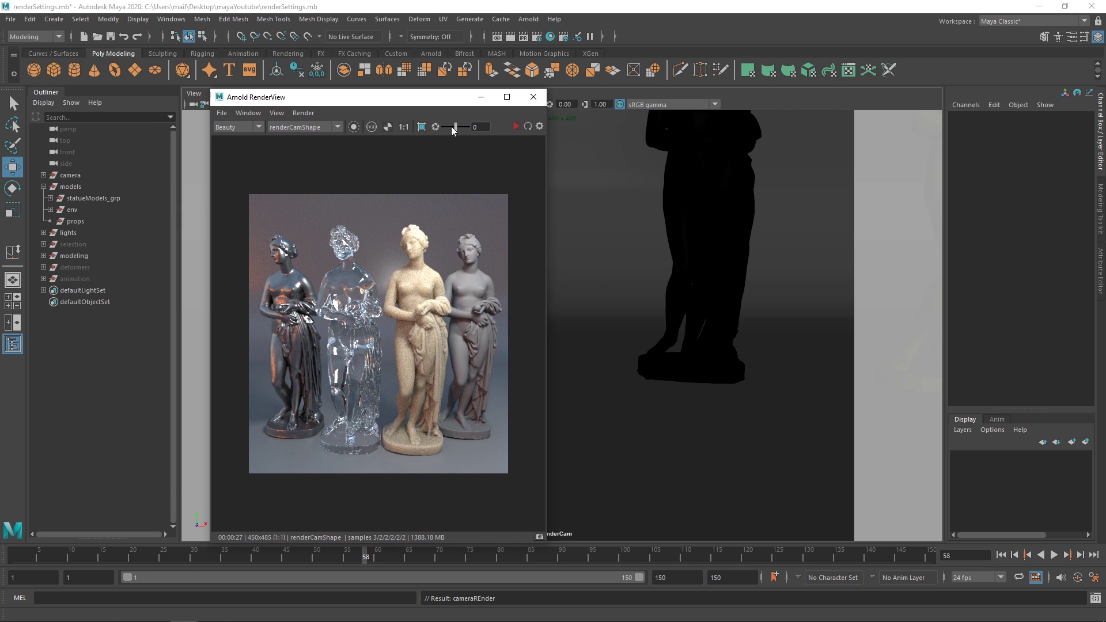
left_click(517, 128)
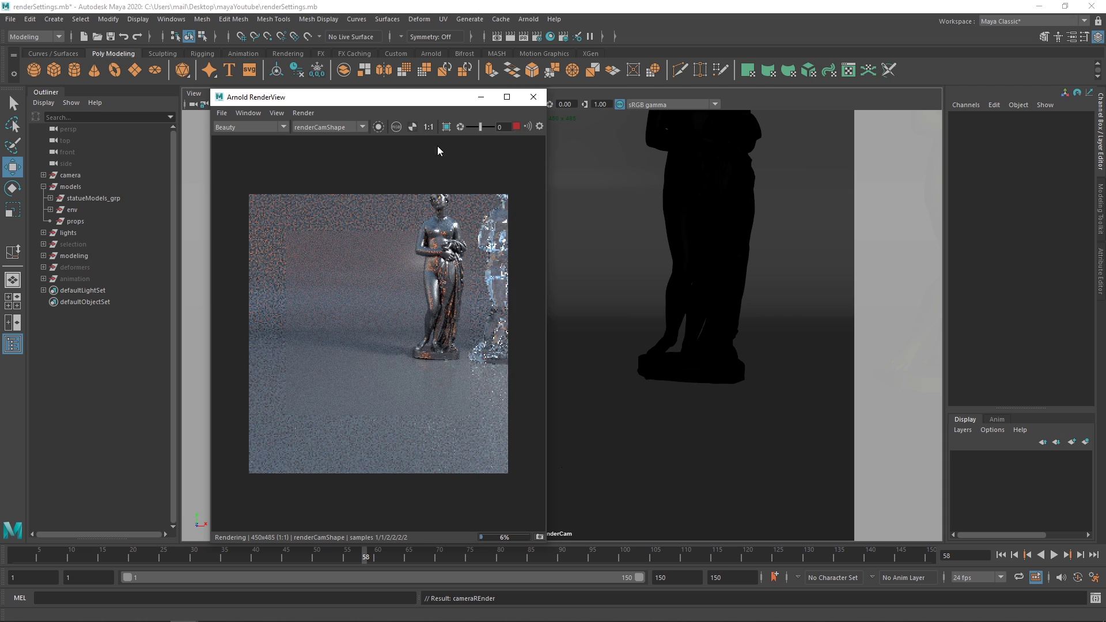
Switch the RenderView camera to perspShape and back to renderCamShape
left_click(323, 123)
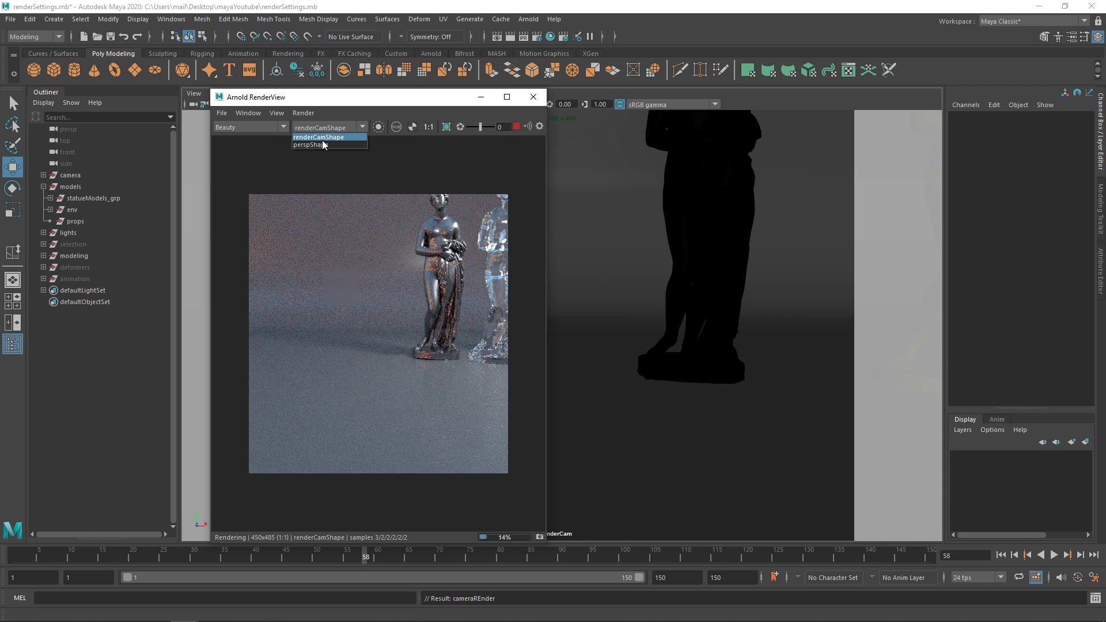
left_click(322, 143)
left_click(329, 125)
left_click(328, 137)
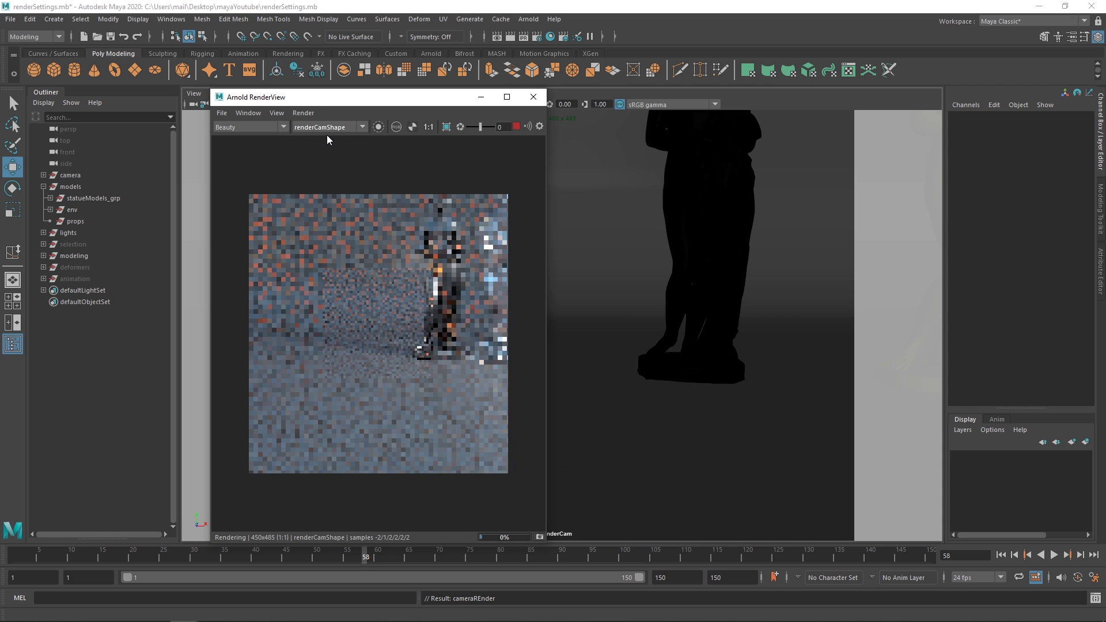
Reframe renderCam so that all four statues fit in the rendered image
mouse_move(600, 205)
middle_mouse_down("alt")
mouse_move(545, 299)
mouse_move(521, 315)
middle_mouse_up("alt")
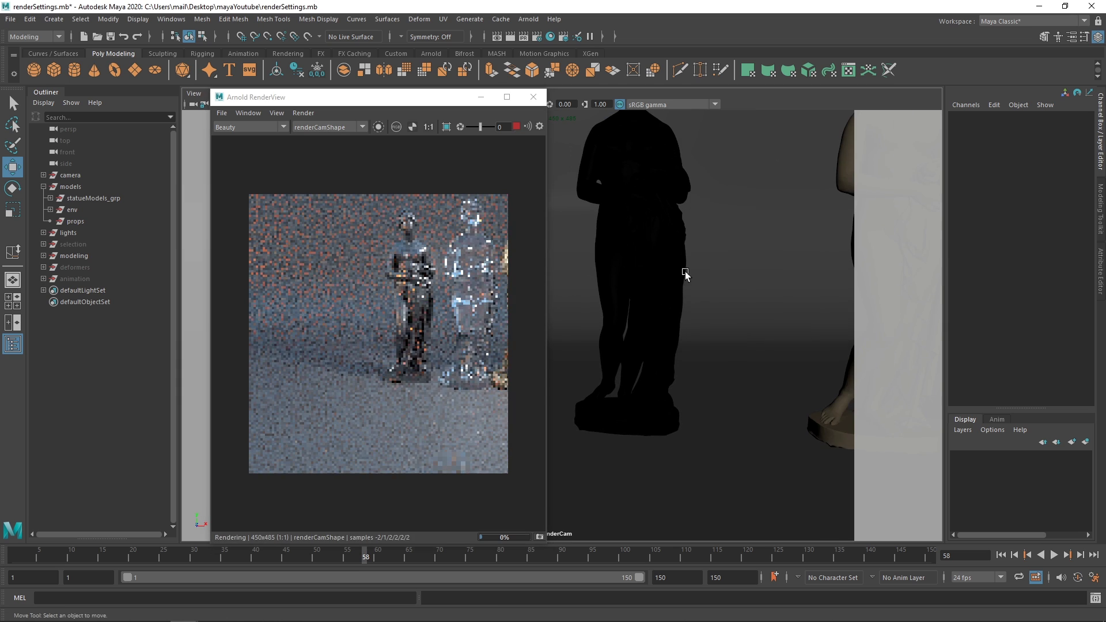
mouse_move(708, 273)
middle_mouse_down("alt")
mouse_move(572, 289)
mouse_move(559, 305)
middle_mouse_up("alt")
scroll(684, 262, "down", 2)
left_click_drag(685, 261, 605, 269, "alt")
right_click_drag(605, 268, 693, 294, "alt")
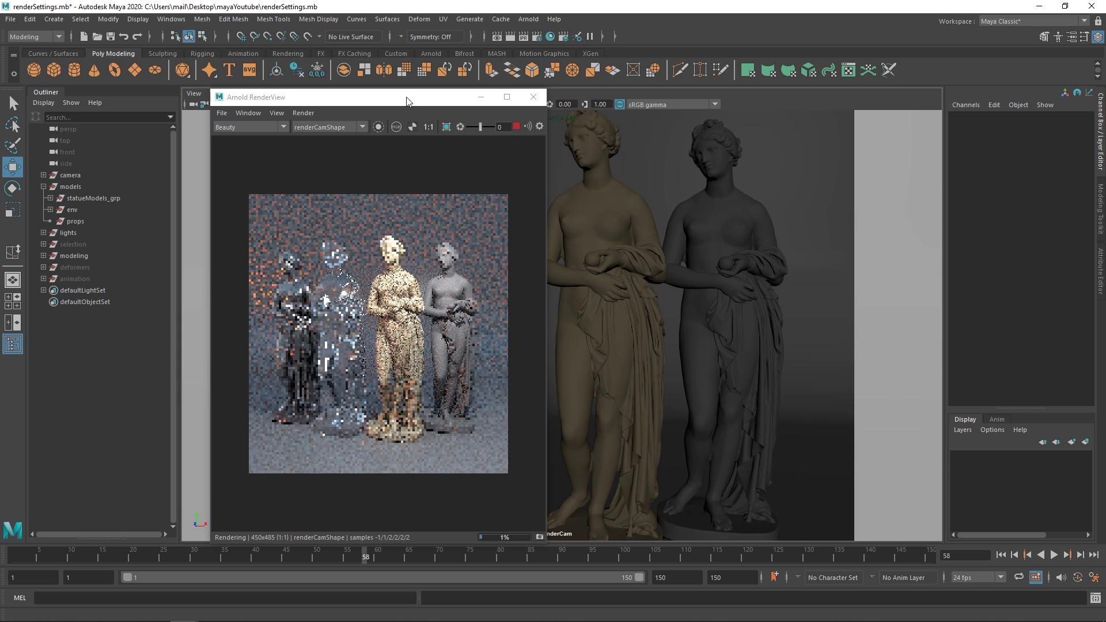
Dock the Arnold RenderView beside the viewport and stop the running render
left_click_drag(408, 97, 380, 97)
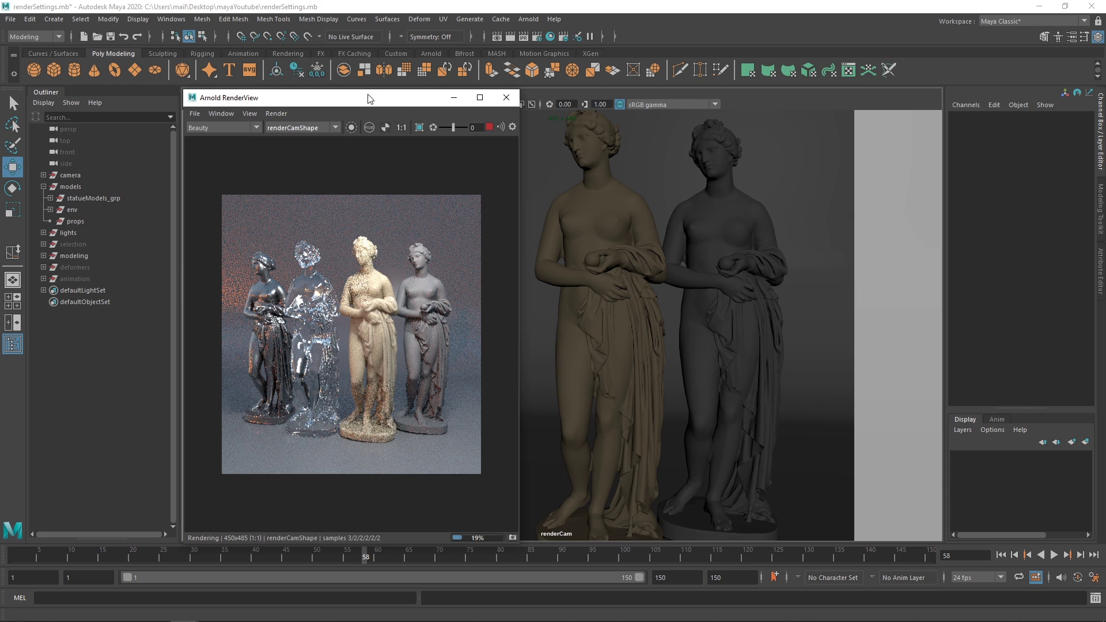
left_click_drag(369, 99, 905, 191)
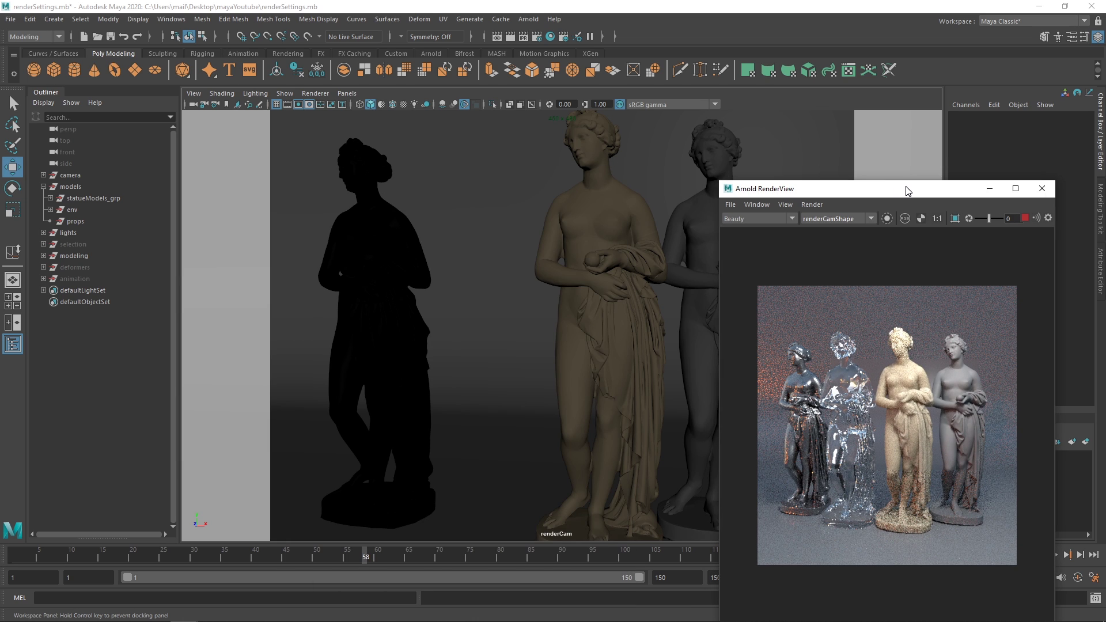
left_click_drag(906, 190, 904, 191)
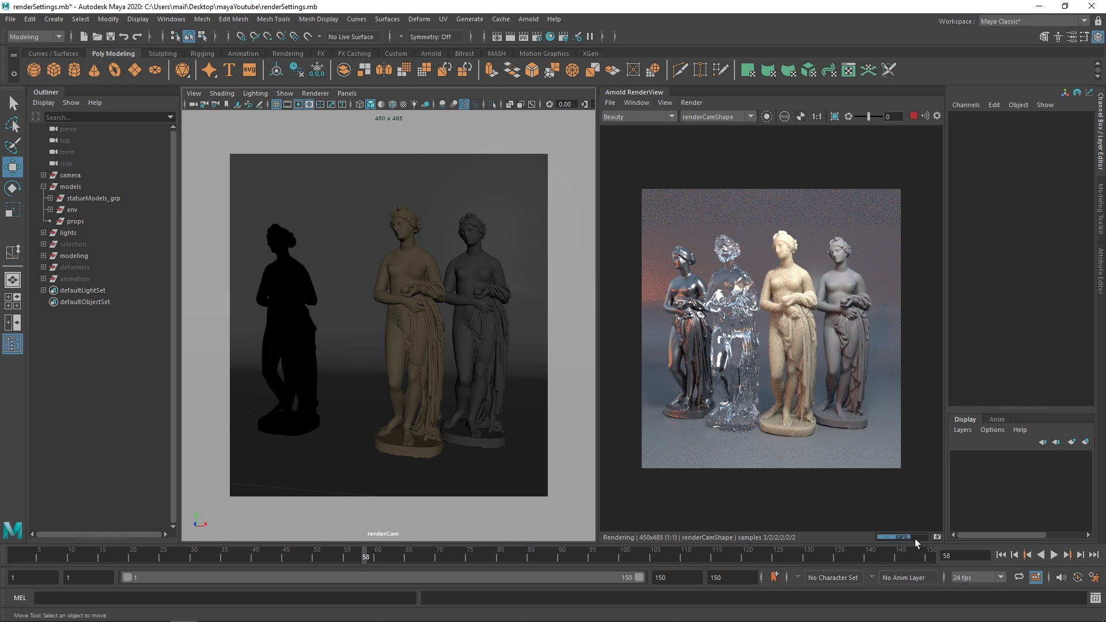
left_click(914, 116)
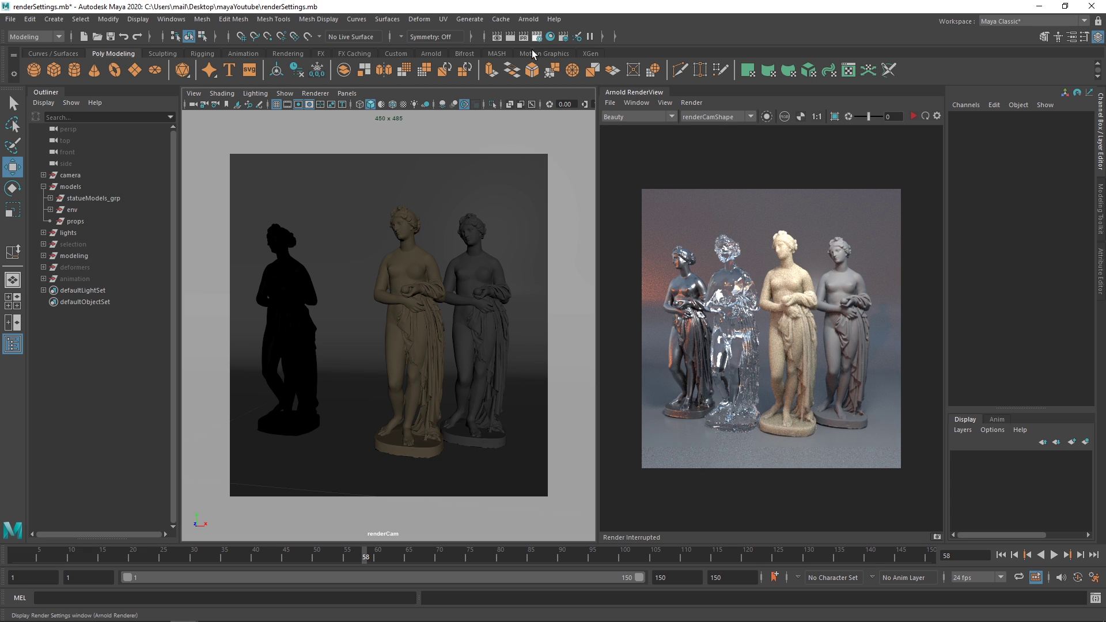
Open the render settings and review the Arnold sampling, file name prefix and image format options
left_click_drag(242, 113, 283, 118)
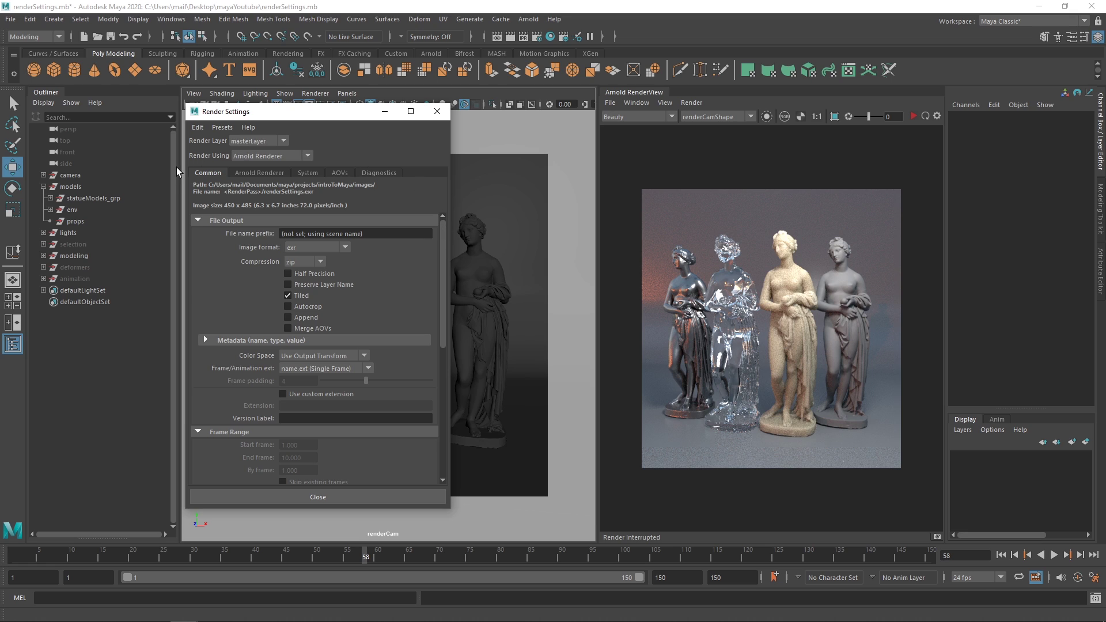
left_click(241, 173)
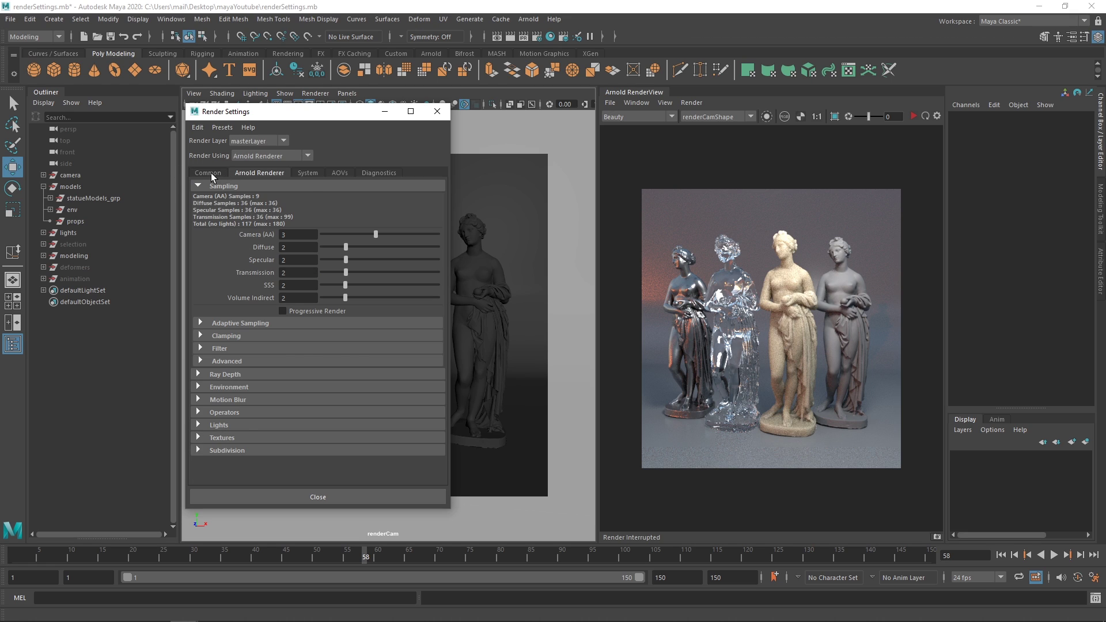
left_click(209, 173)
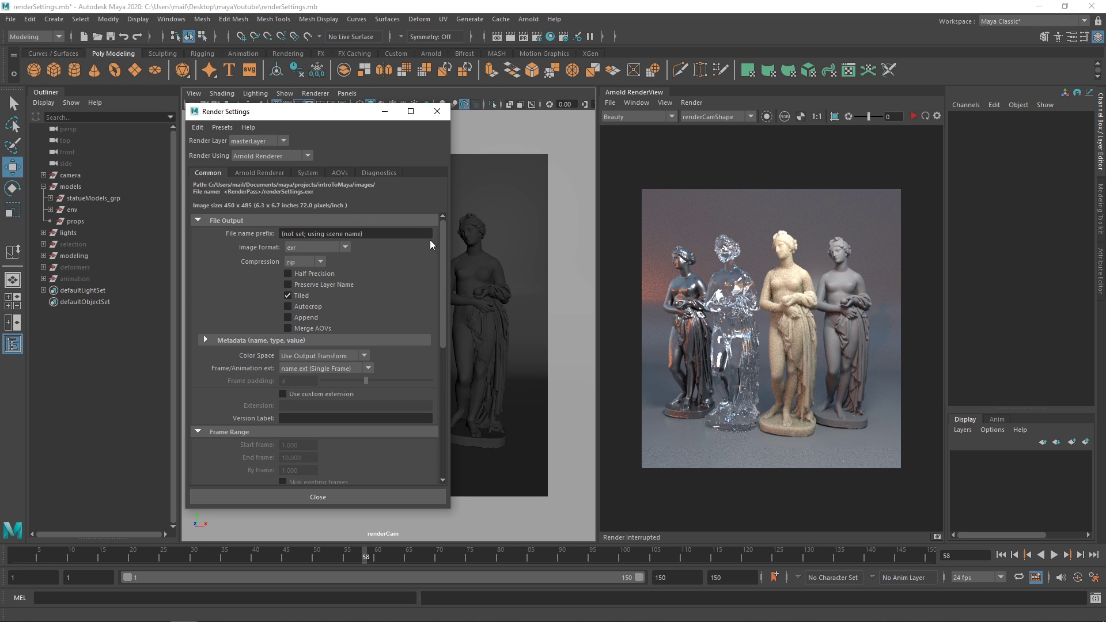
left_click(397, 231)
triple_click(401, 229)
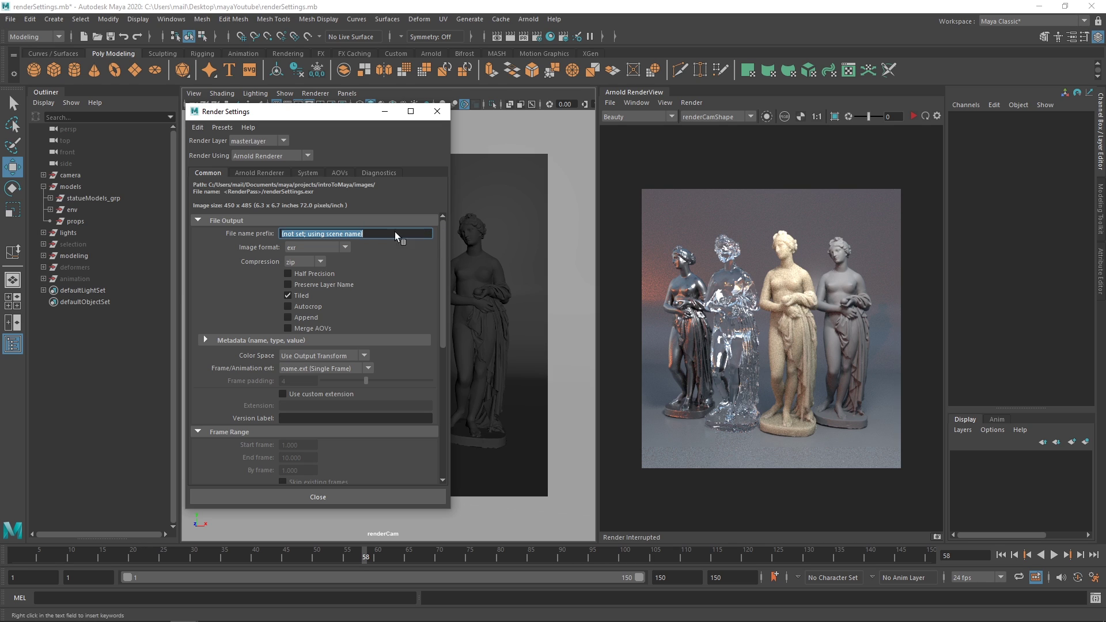
left_click(339, 246)
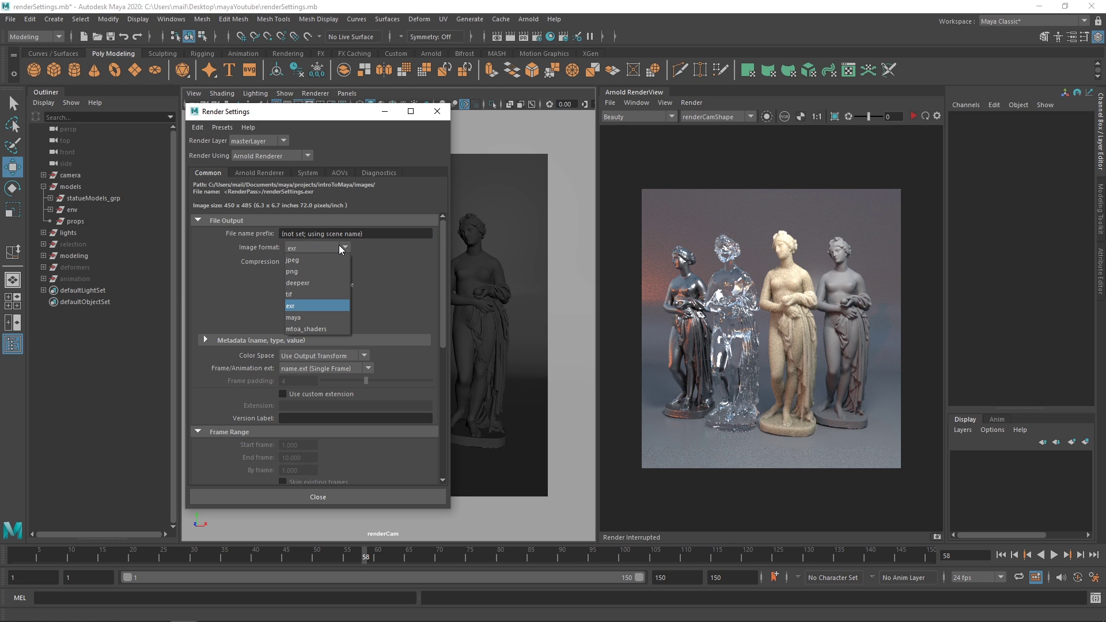
left_click(361, 292)
Set the Frame/Animation ext naming of the render output to name.#.ext
left_click_drag(442, 279, 441, 315)
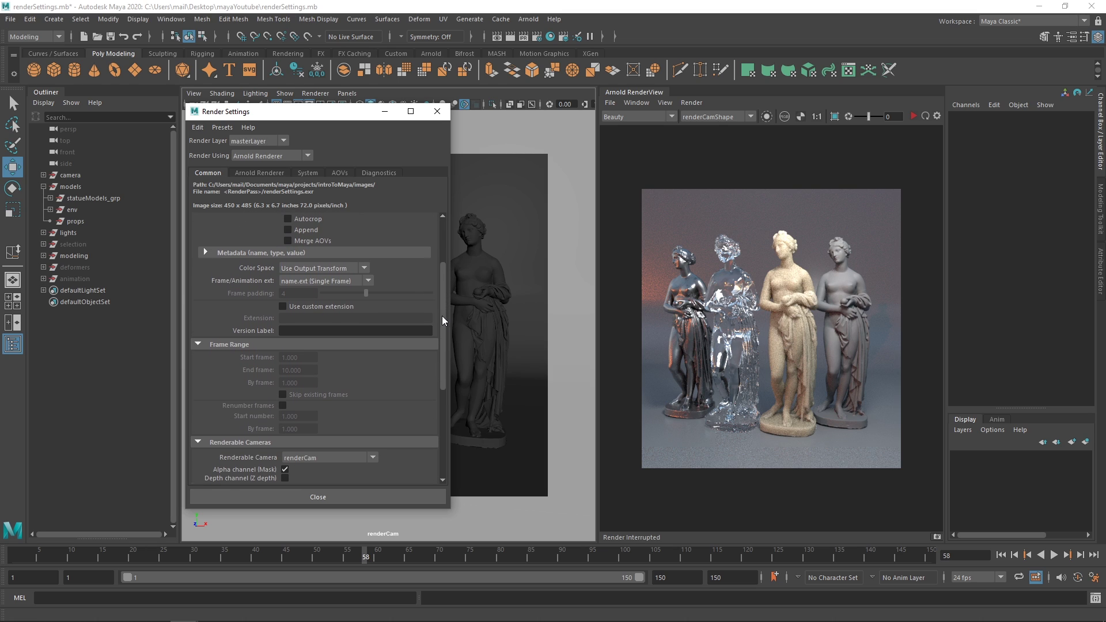
left_click(301, 281)
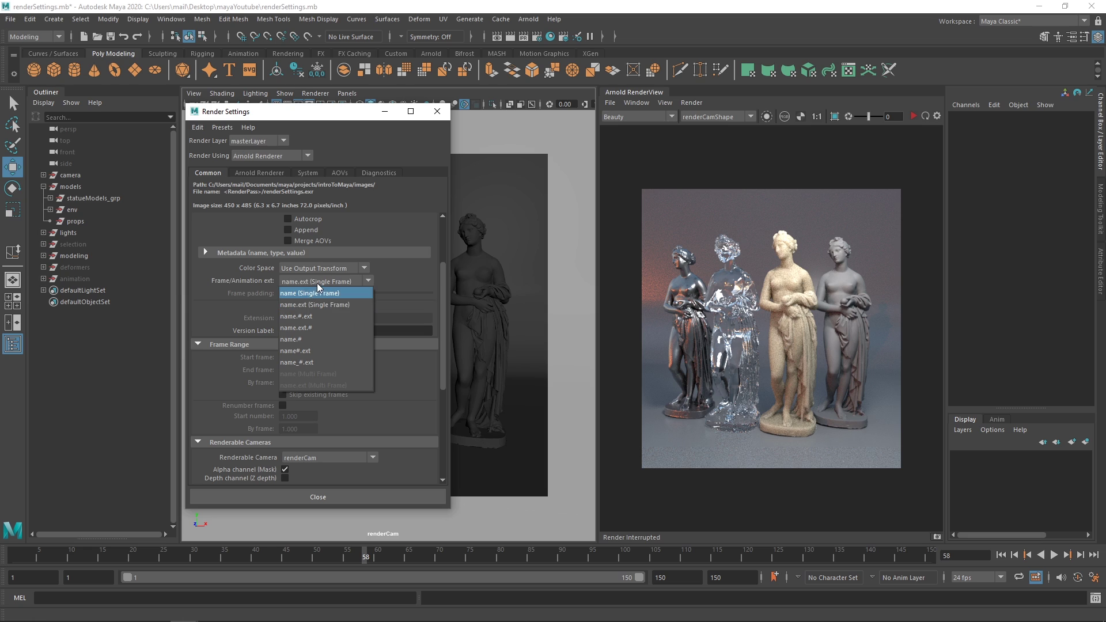
left_click(312, 315)
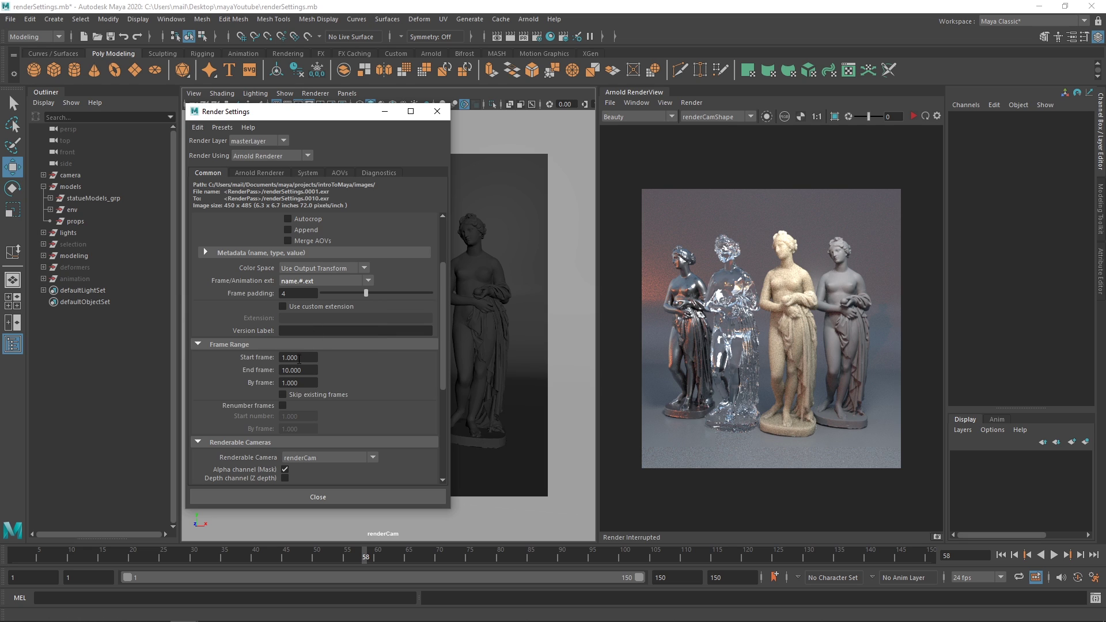
Set the end frame of the render's frame range to 150
left_click(299, 357)
left_click(302, 370)
type("150")
key("Return")
left_click(310, 357)
left_click(283, 370)
Review the renderable camera choices, the image size presets and the remaining common render settings
scroll(395, 388, "down", 5)
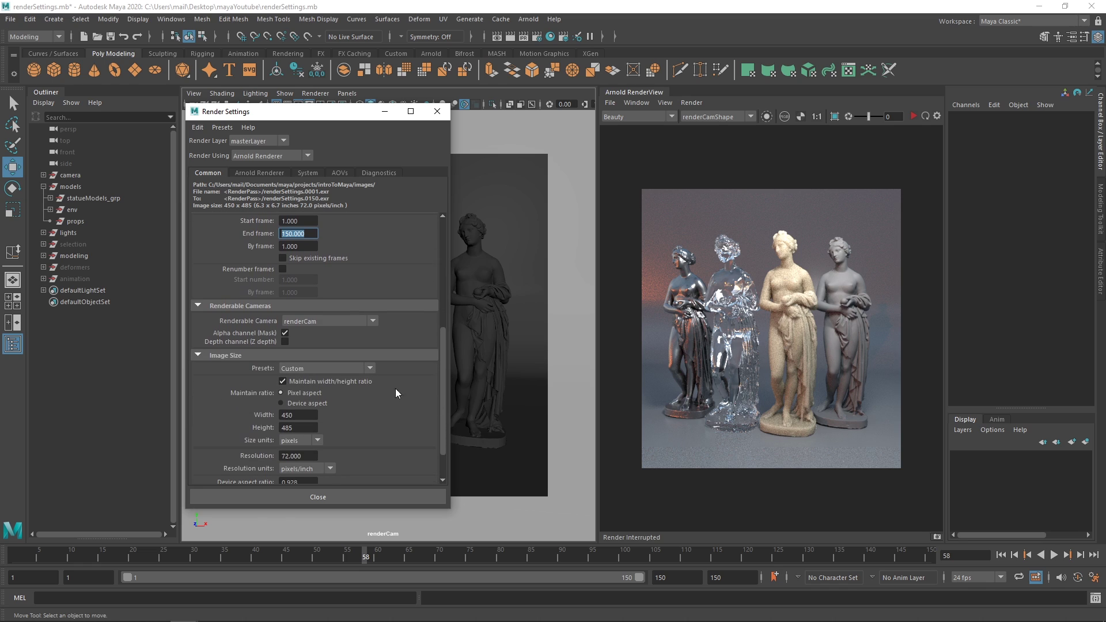
left_click(317, 321)
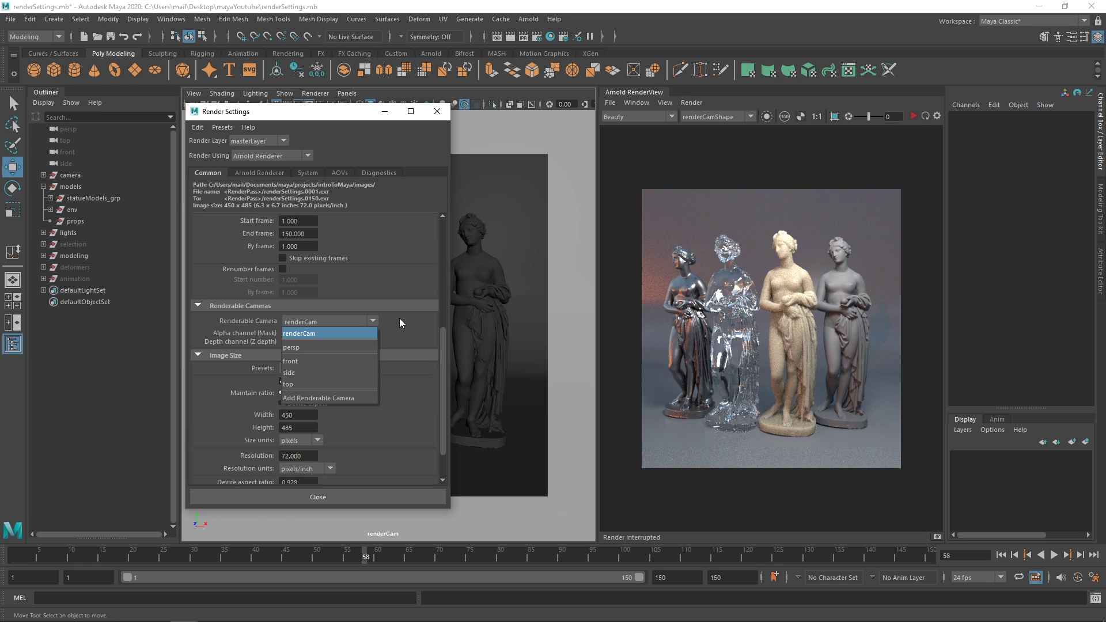
left_click(430, 334)
scroll(441, 323, "up", 7)
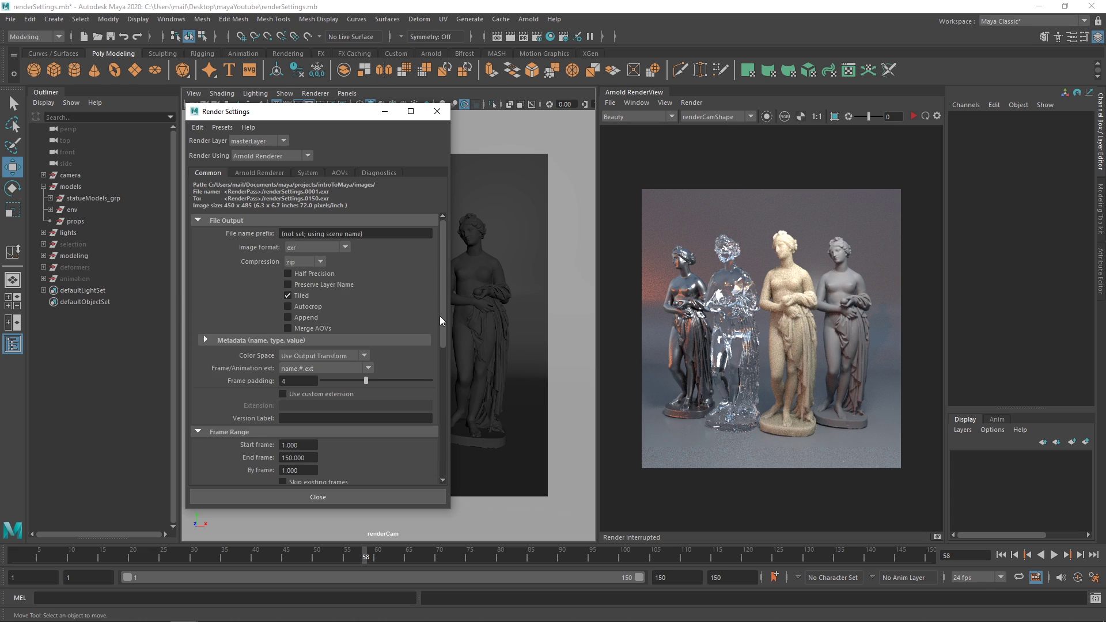
scroll(437, 374, "down", 5)
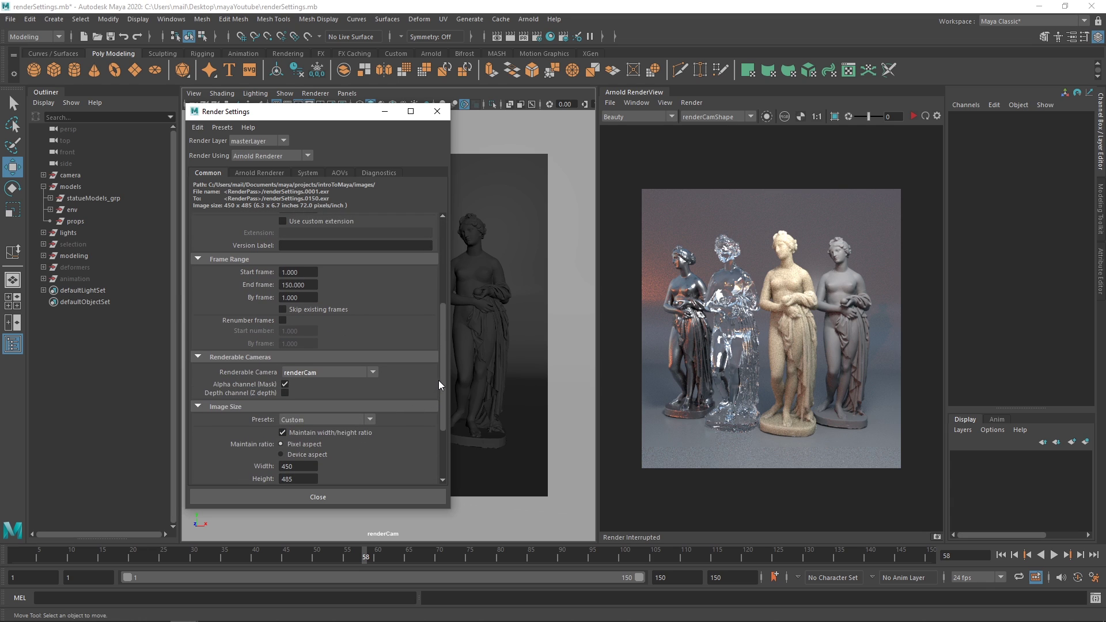
scroll(438, 380, "down", 5)
left_click(296, 373)
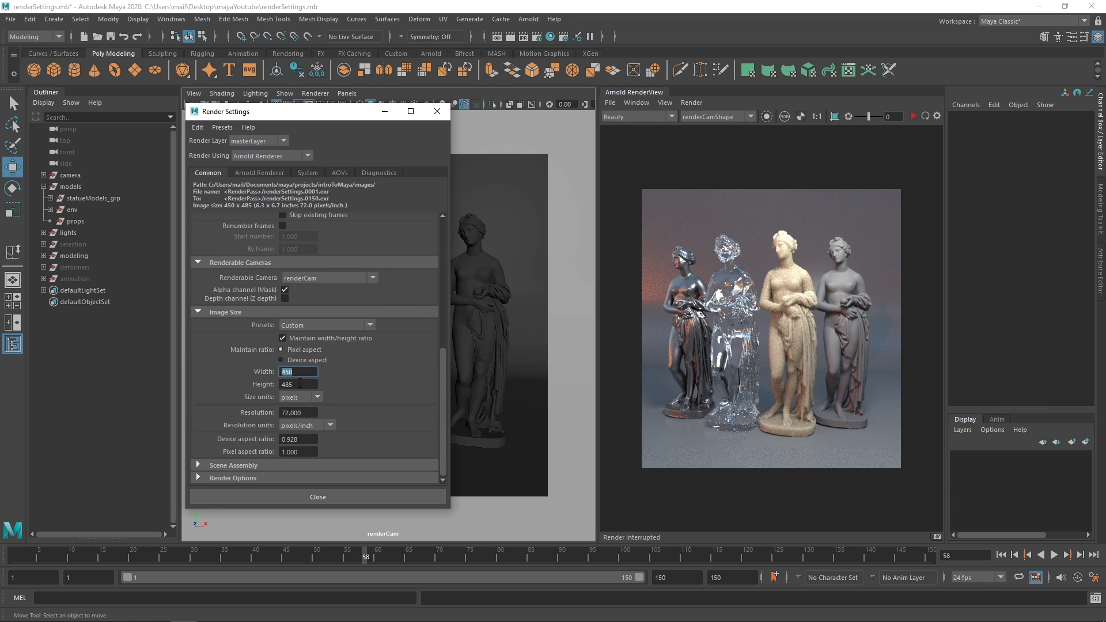
left_click(307, 325)
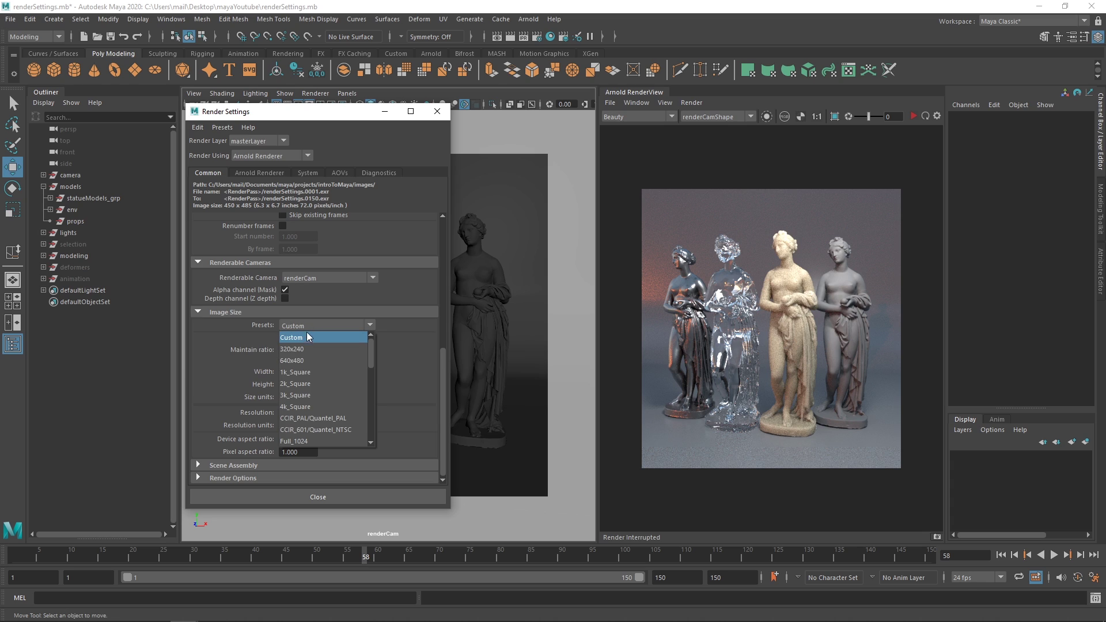
left_click_drag(370, 348, 370, 371)
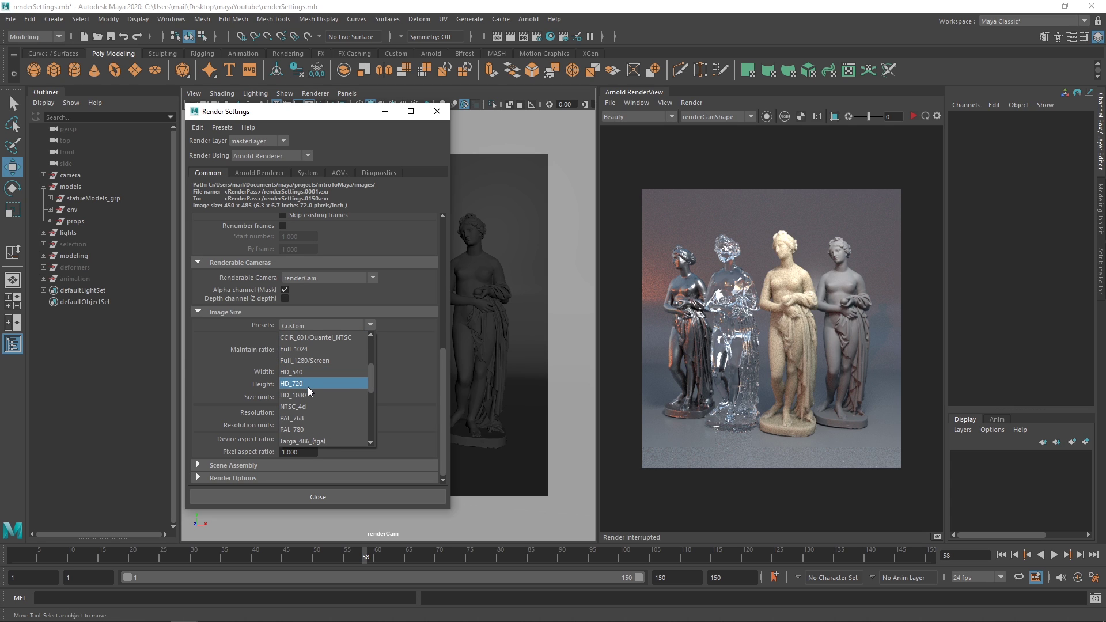
left_click(439, 367)
left_click_drag(441, 372, 440, 209)
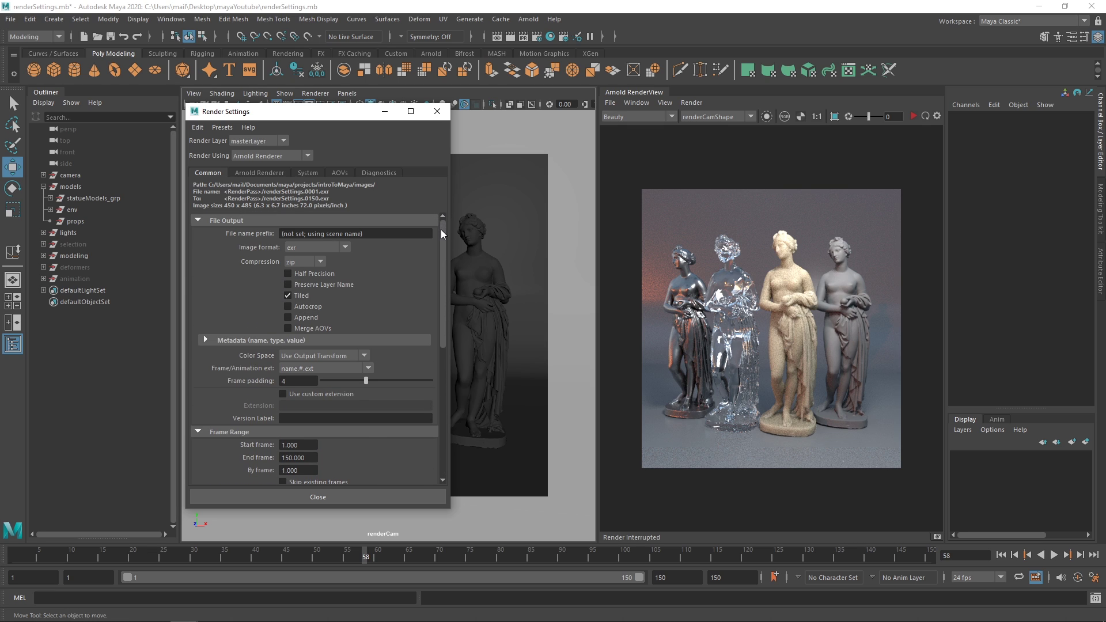
scroll(436, 260, "down", 3)
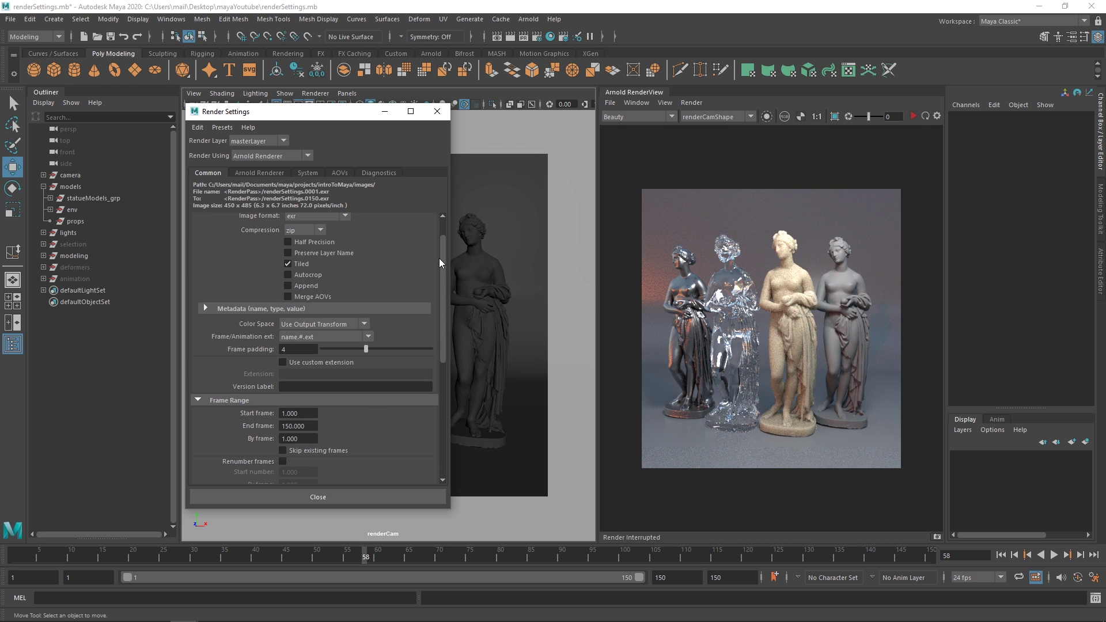
left_click_drag(439, 257, 431, 380)
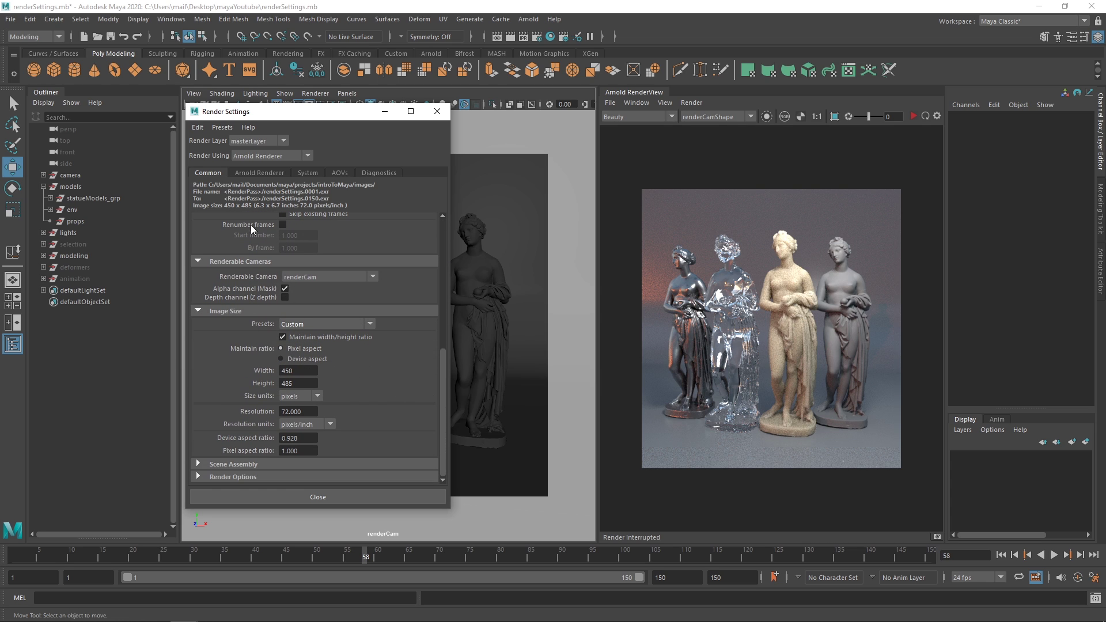
Review the Arnold sampling values for Camera (AA), Diffuse, Specular, Transmission, SSS and Volume Indirect
left_click(258, 173)
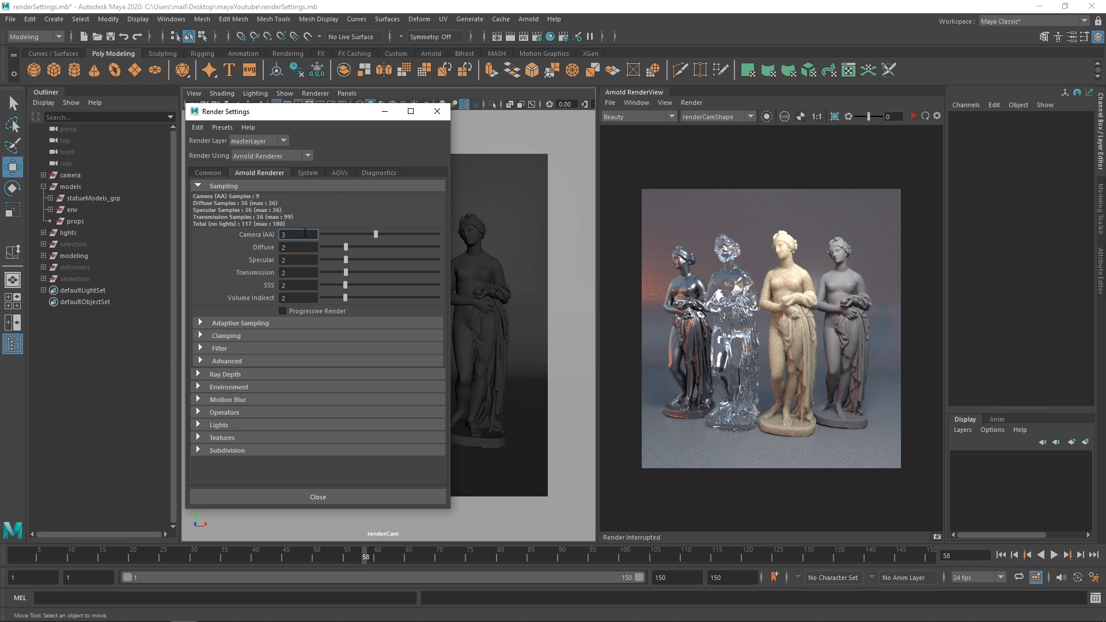
key("Return")
key("Tab")
key("Tab")
key("Tab")
key("Tab")
key("Tab")
left_click(304, 247)
left_click(305, 260)
left_click(302, 273)
left_click(301, 287)
left_click(299, 234)
left_click_drag(300, 233, 288, 231)
left_click(295, 234)
Start a screen capture over the sampling settings and handwrite 3x3=9 beside the Camera (AA) value
key("Print")
left_click(496, 293)
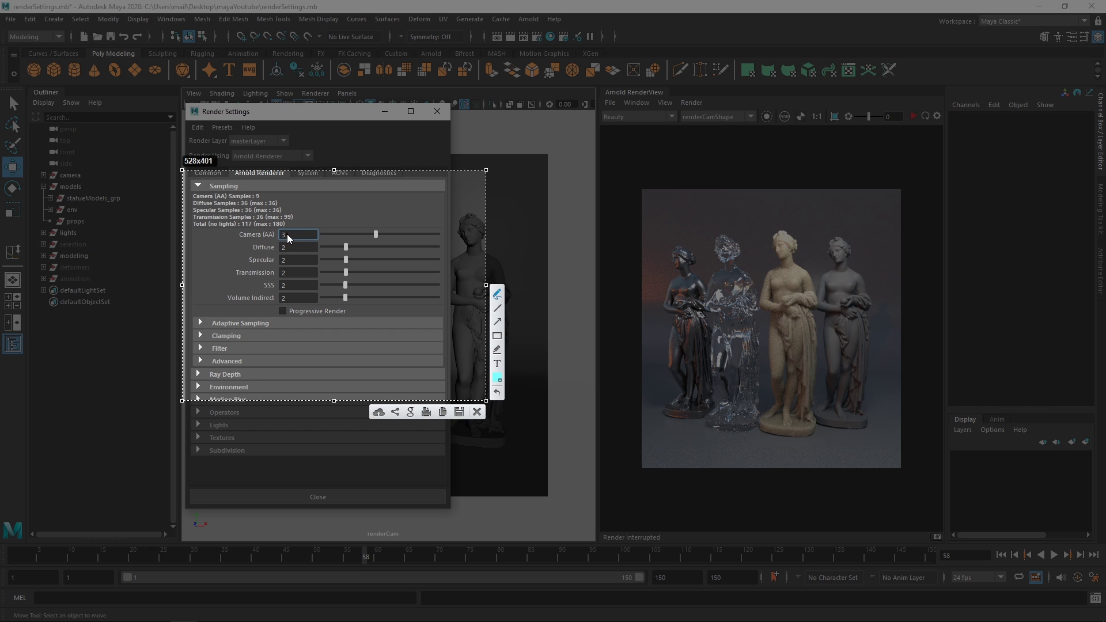
mouse_move(374, 220)
left_mouse_down()
mouse_move(375, 234)
mouse_move(397, 230)
mouse_move(406, 244)
left_mouse_up()
left_click_drag(424, 227, 446, 243)
left_click_drag(261, 191, 257, 191)
key("ctrl+z")
Handwrite 2x2=4, 4x9=36 and 5x5=25 on the captured sampling settings, and dismiss the capture
left_click_drag(392, 283, 473, 295)
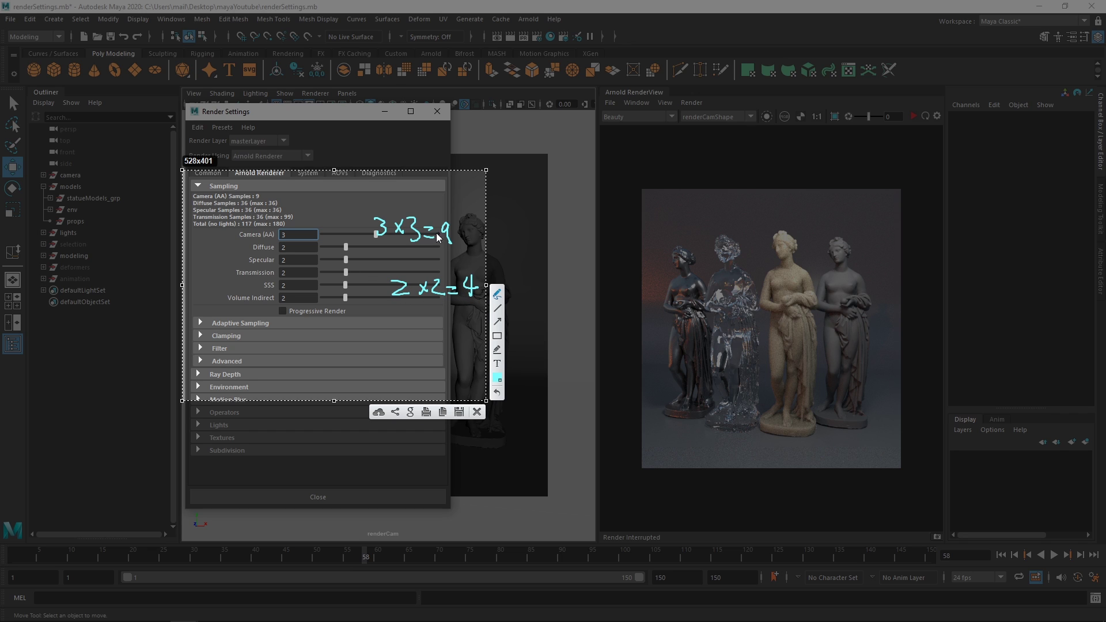
mouse_move(411, 331)
left_mouse_down()
mouse_move(407, 316)
mouse_move(466, 318)
left_mouse_up()
left_click_drag(460, 325, 479, 326)
left_click_drag(279, 219, 282, 207)
mouse_move(373, 182)
left_mouse_down()
mouse_move(377, 200)
mouse_move(402, 181)
mouse_move(398, 193)
mouse_move(461, 196)
mouse_move(455, 206)
mouse_move(471, 186)
left_mouse_up()
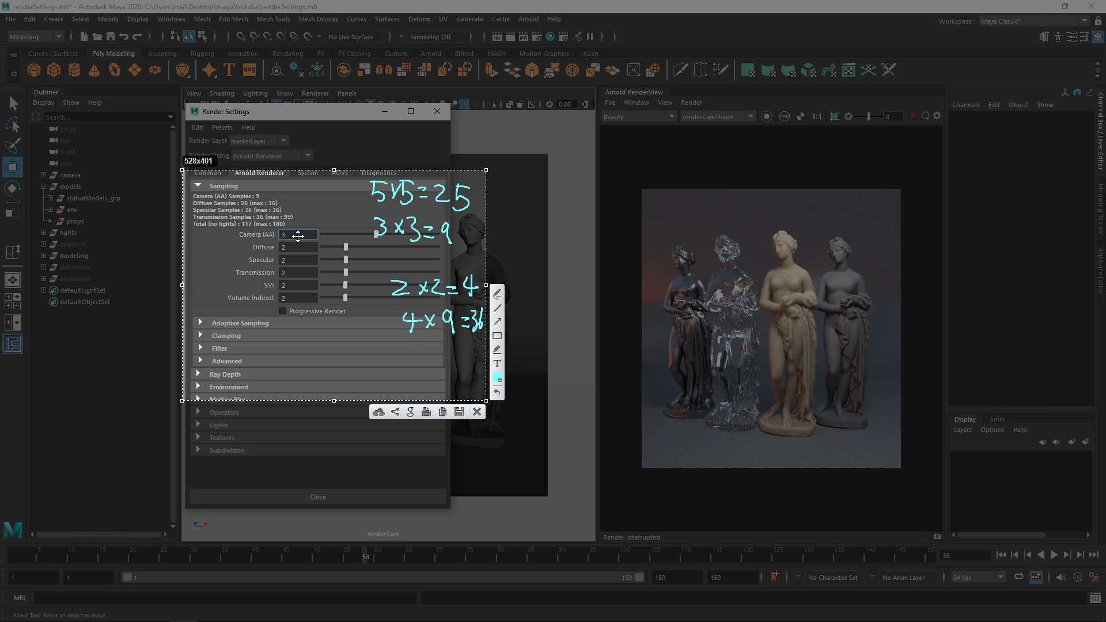
key("Escape")
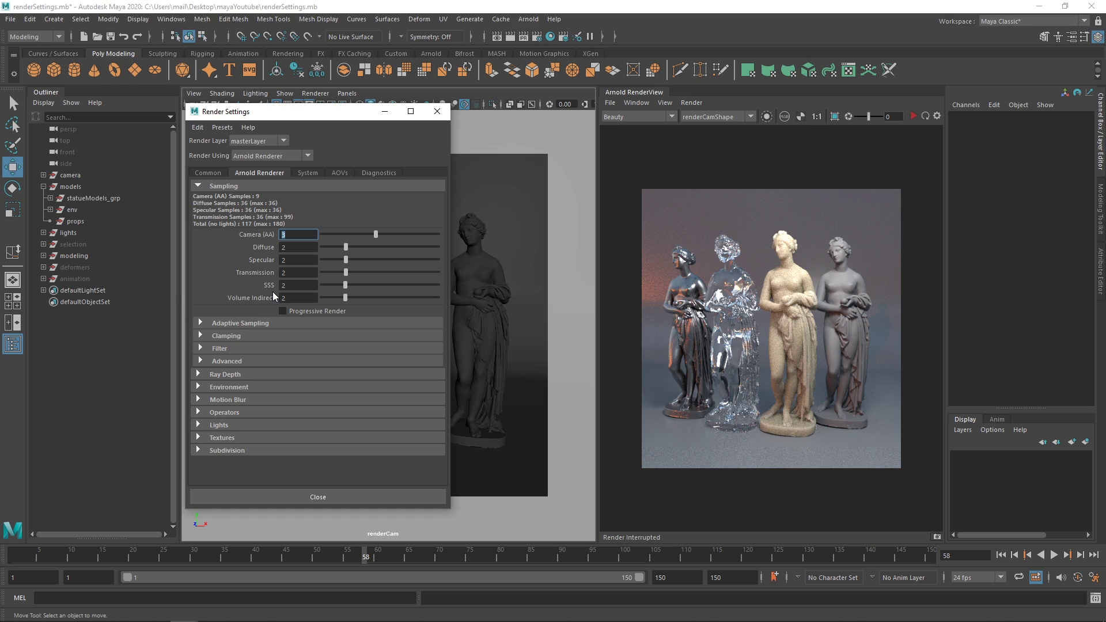
Try raising the Camera (AA) samples to 5 and the Diffuse samples to 5
type("5")
key("Return")
key("Tab")
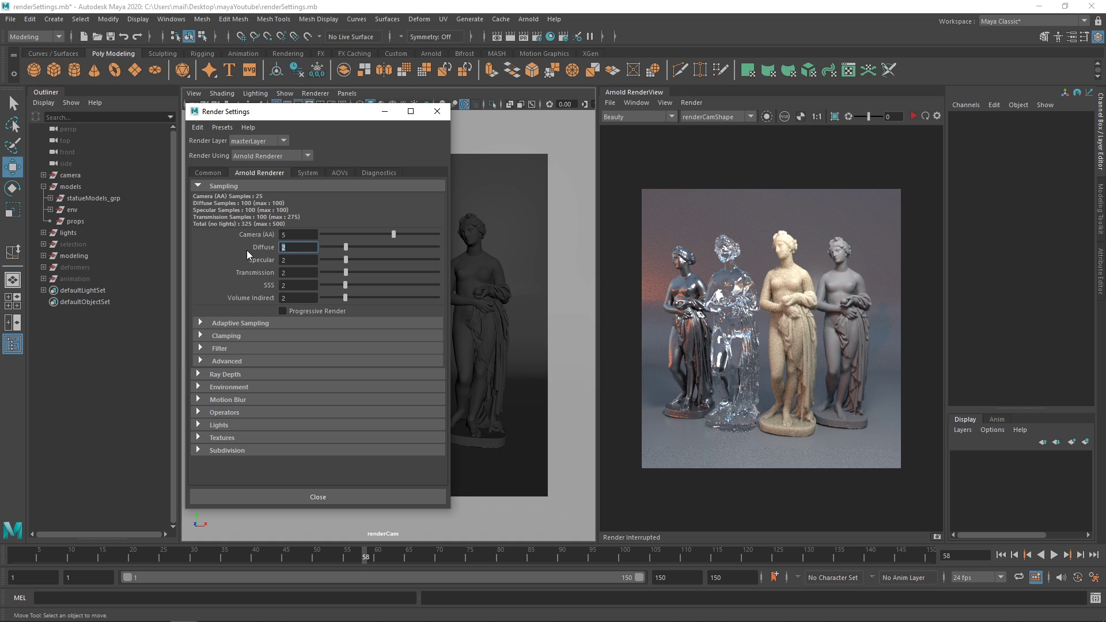
type("5")
key("Return")
Return the Camera (AA) samples to 3 and the Diffuse samples to 2
left_click(294, 235)
type("3")
key("Return")
key("Tab")
type("2")
key("Return")
Try a Camera (AA) sample value of 6
key("shift+Tab")
type("6")
key("Return")
left_click(284, 232)
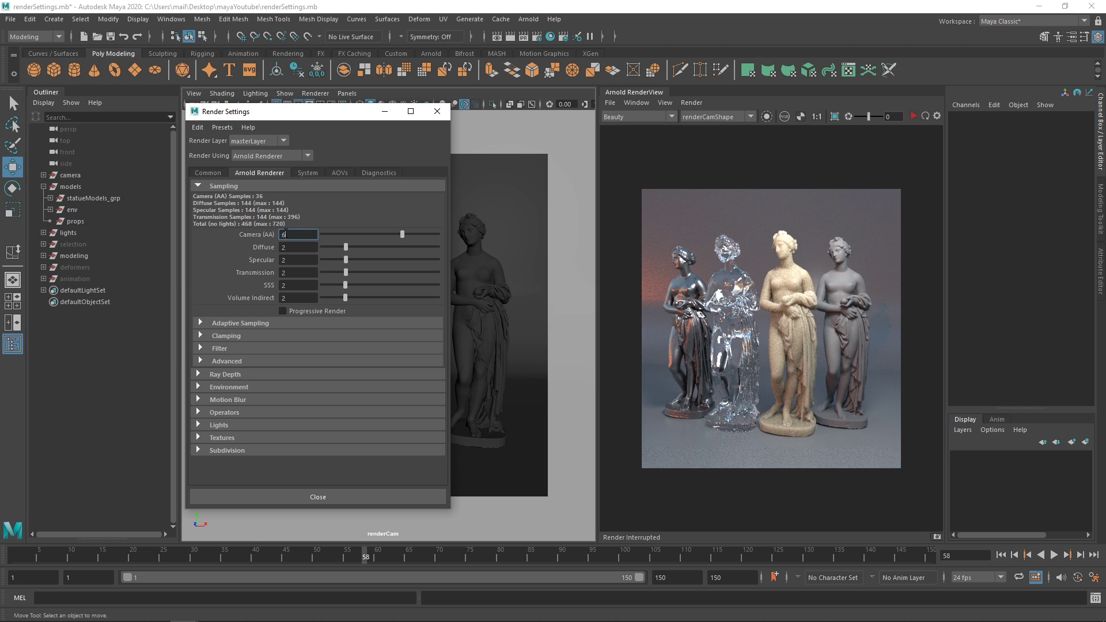
Set the Camera (AA) samples to 3, keep Diffuse at 2 and close the render settings
left_click(295, 231)
type("3")
key("Return")
double_click(291, 247)
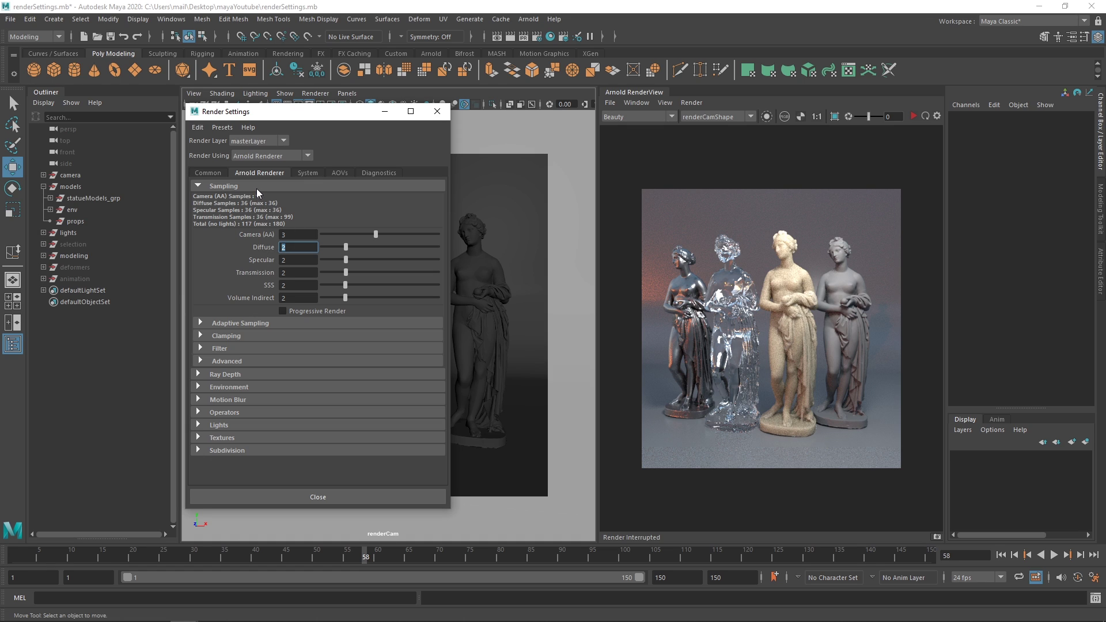
key("Return")
left_click(437, 112)
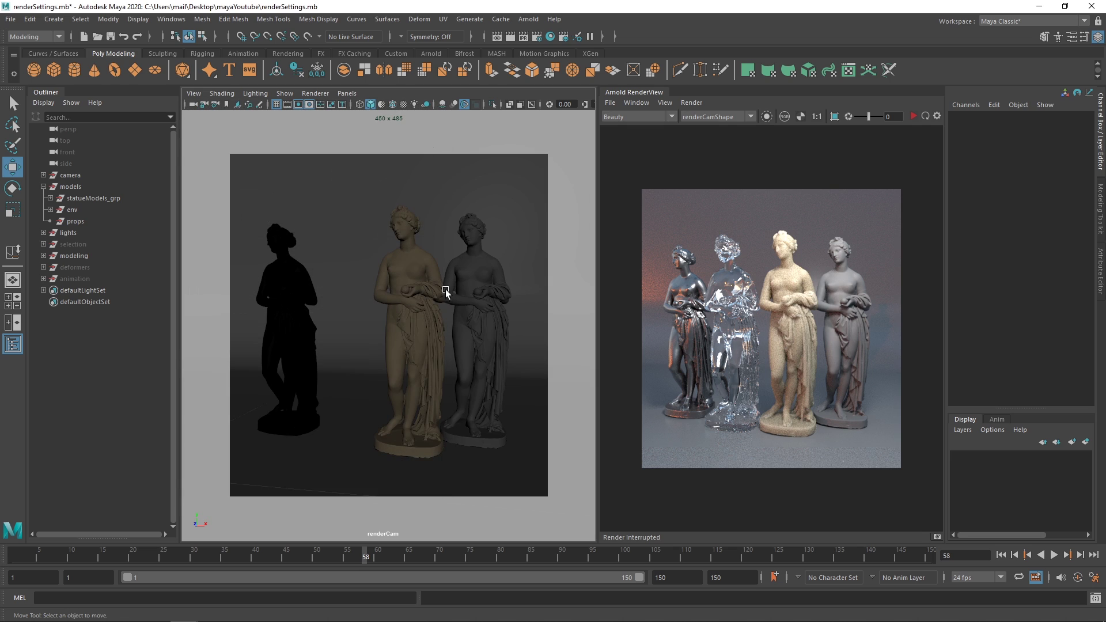
Assign a new Arnold aiStandardSurface material to the tan statue in the middle of the camera view
left_click(402, 247)
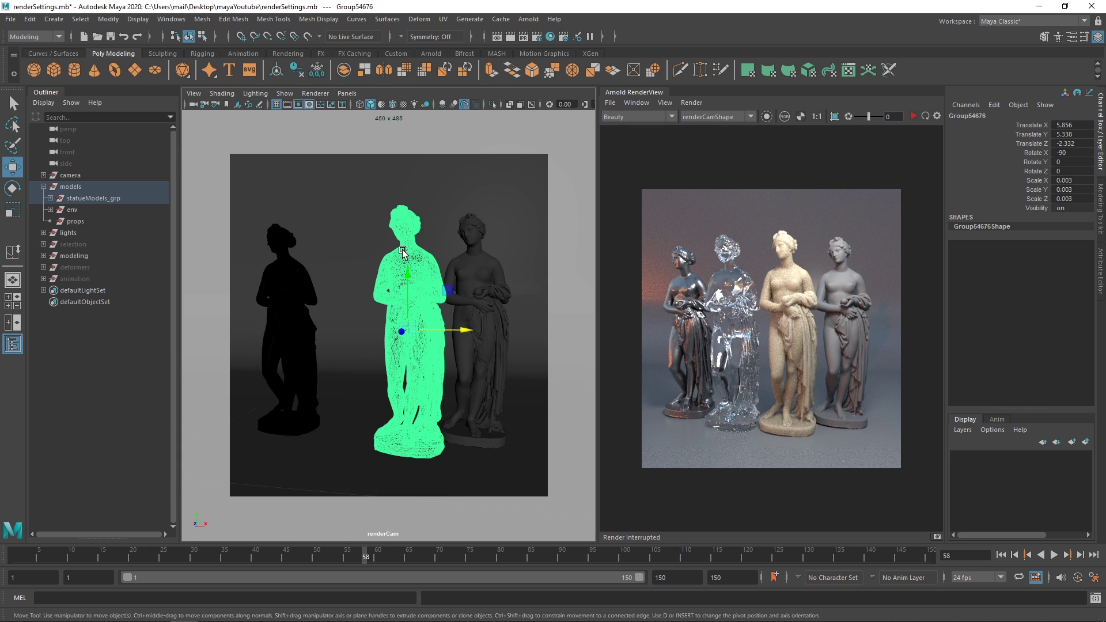
right_click(414, 254)
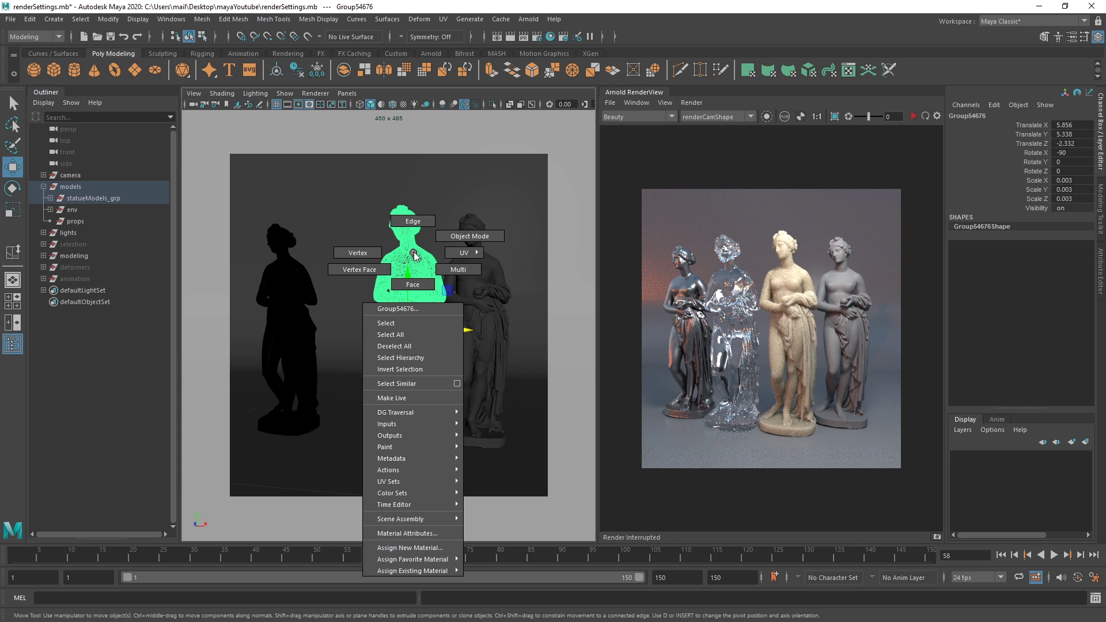
left_click(410, 547)
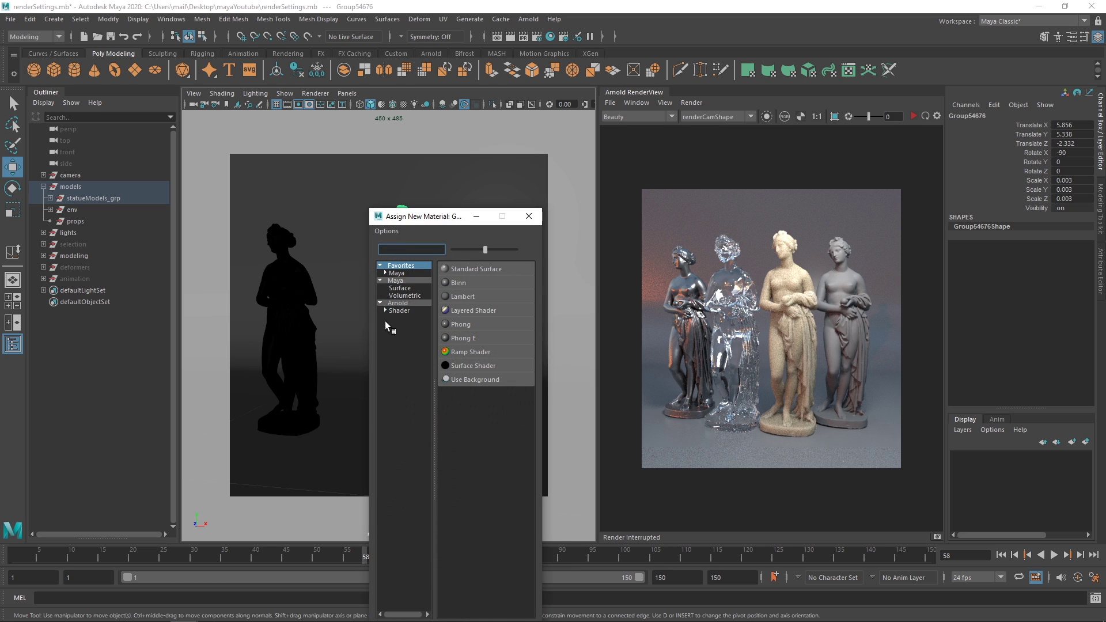
left_click(397, 311)
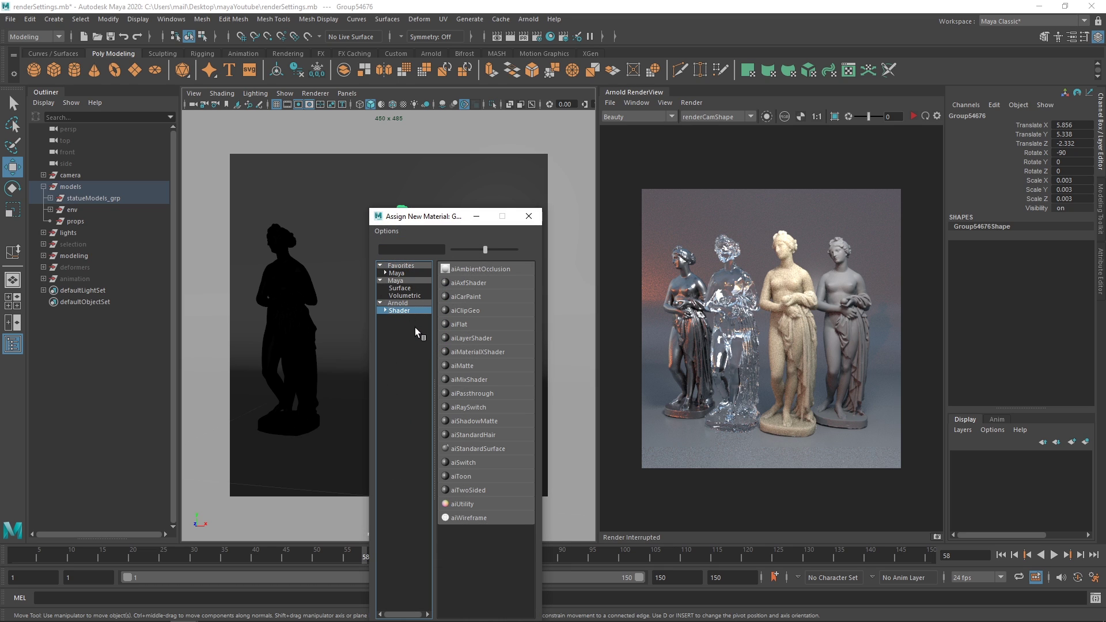
left_click(465, 450)
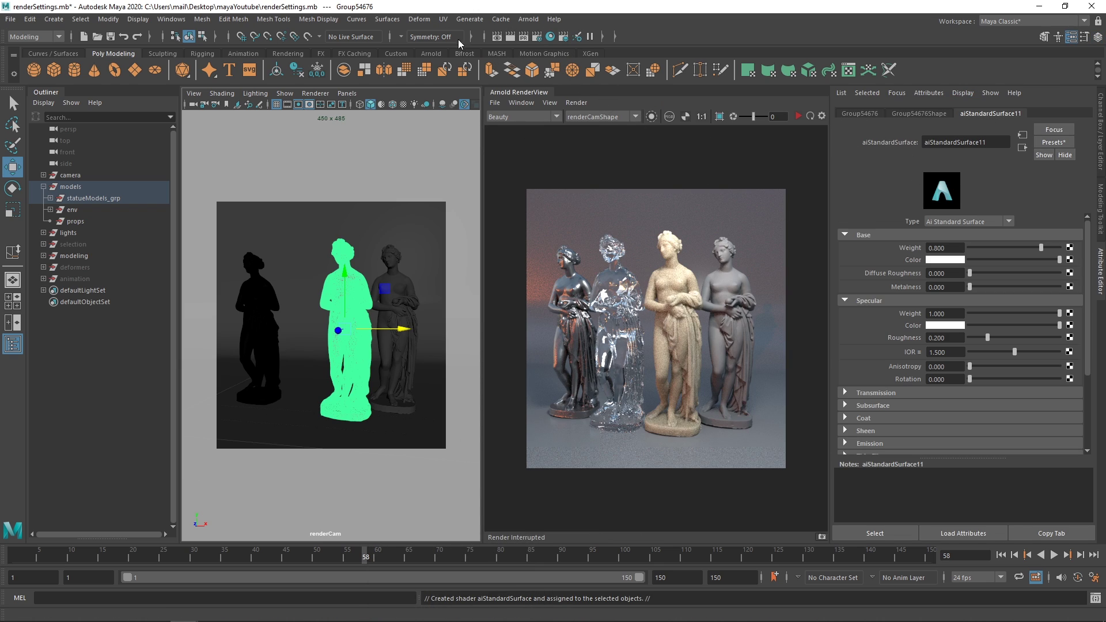
Bring up the Arnold RenderView and start rendering the scene through renderCamShape
left_click(528, 19)
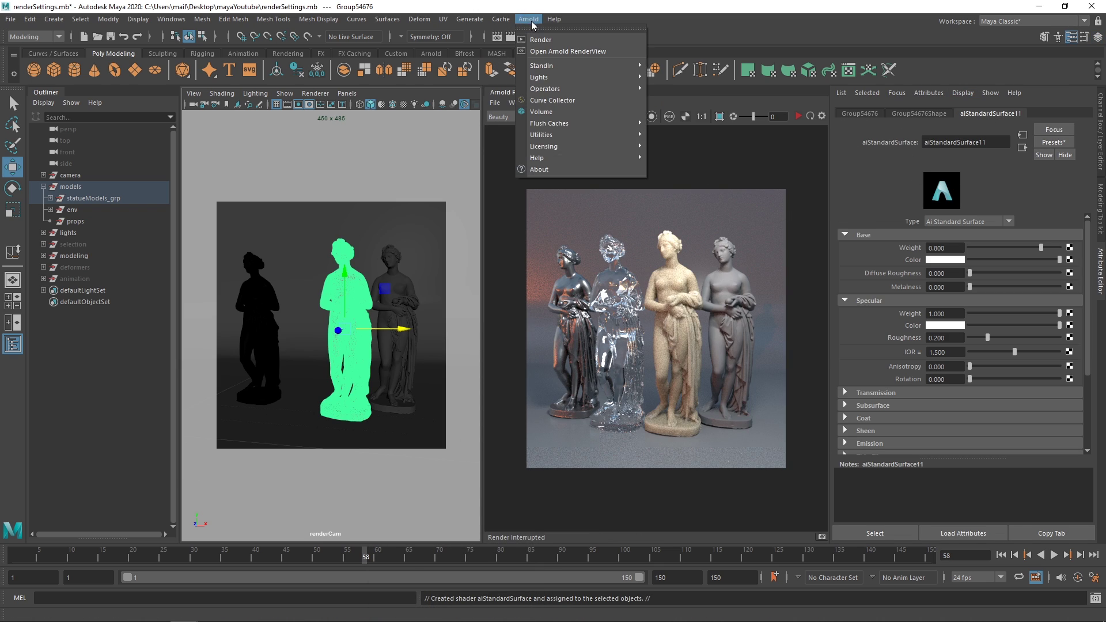
left_click(550, 53)
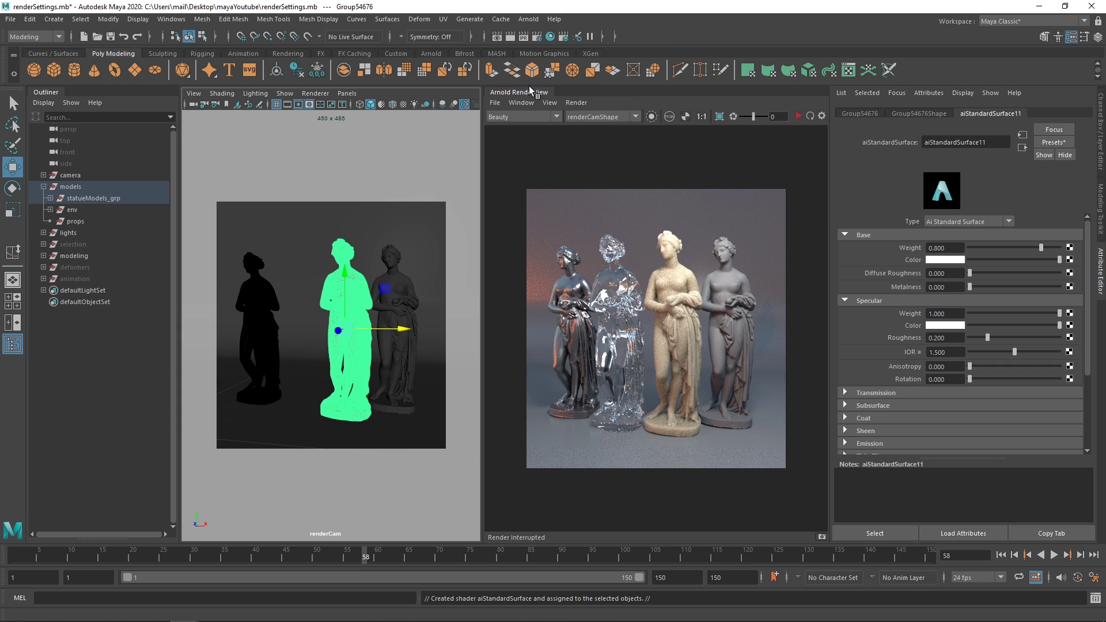
left_click(800, 116)
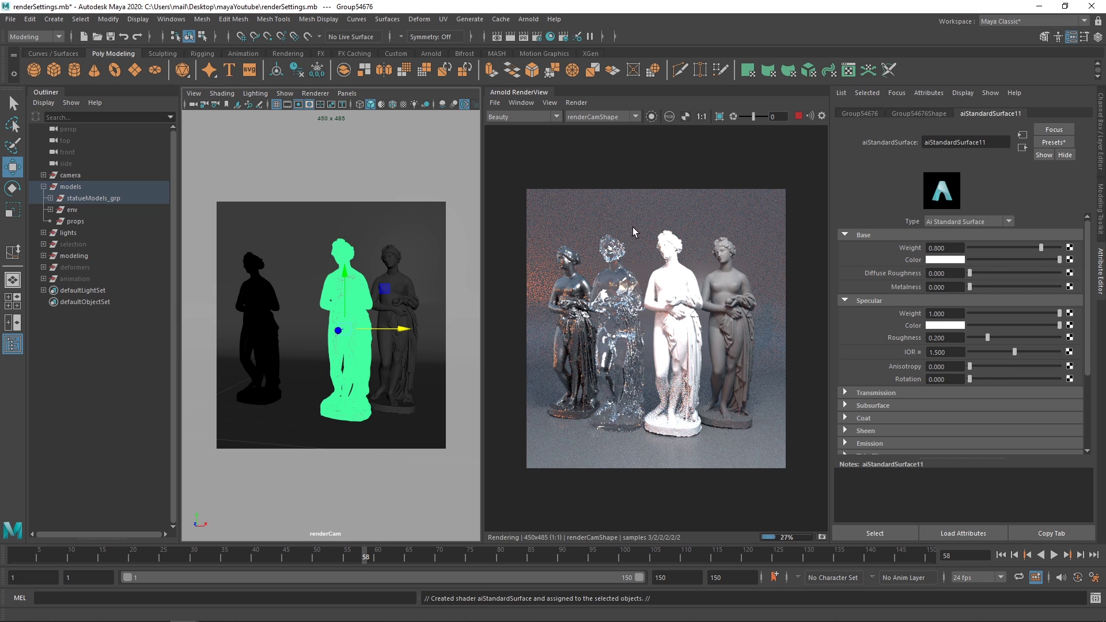
Draw a render region over the newly shaded statue and tighten its edges around the figure
left_click_drag(622, 221, 722, 451, "shift")
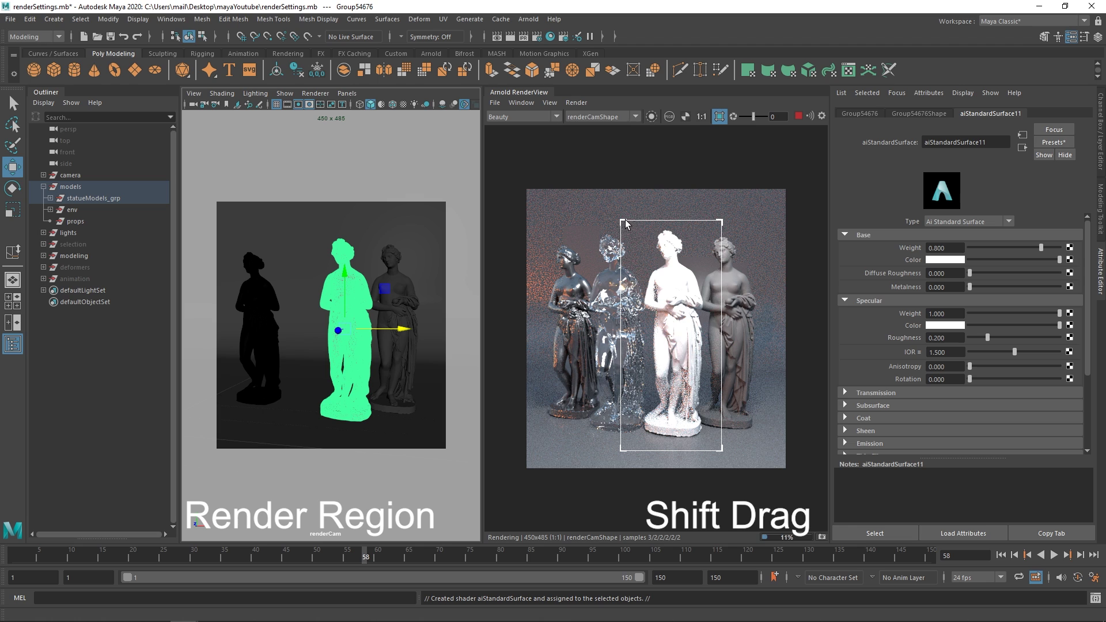
left_click_drag(625, 222, 637, 224)
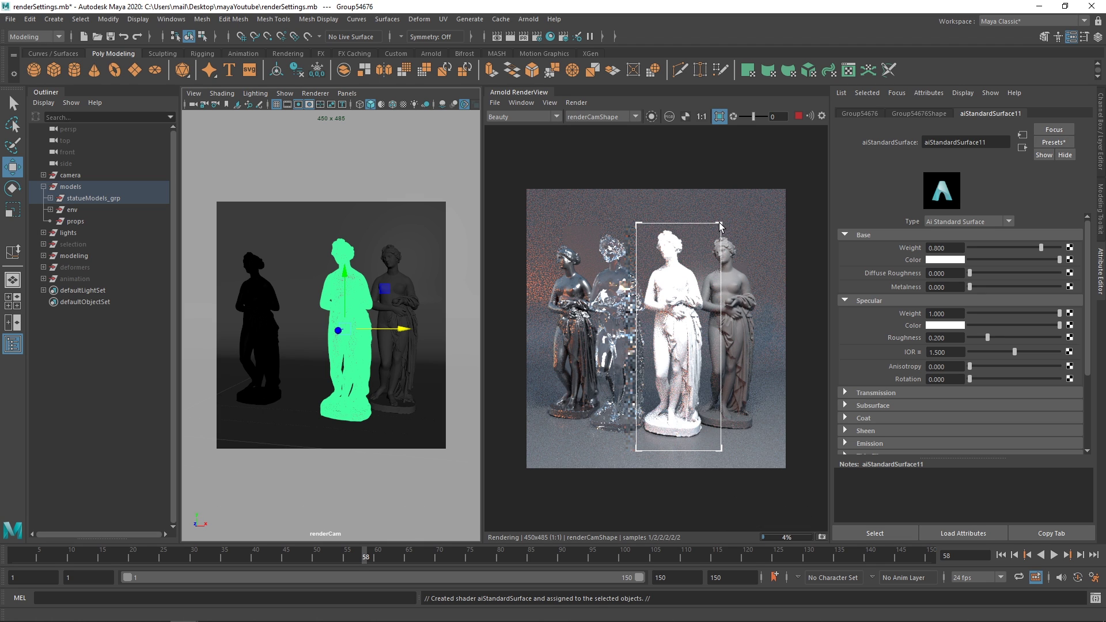
left_click_drag(721, 224, 708, 224)
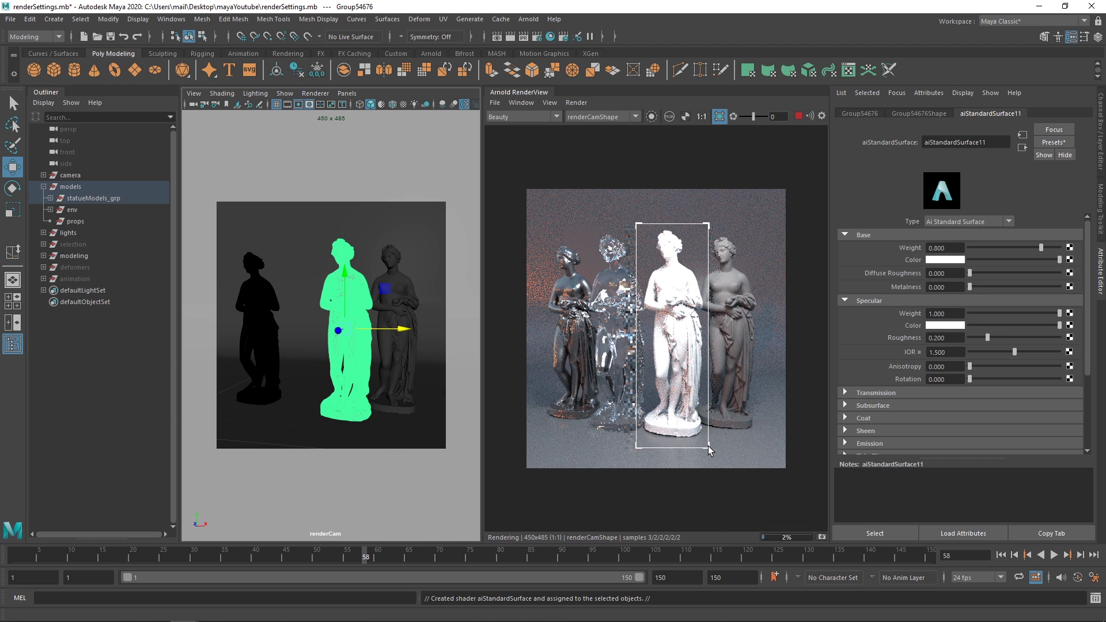
left_click_drag(708, 448, 704, 441)
left_click_drag(690, 224, 691, 227)
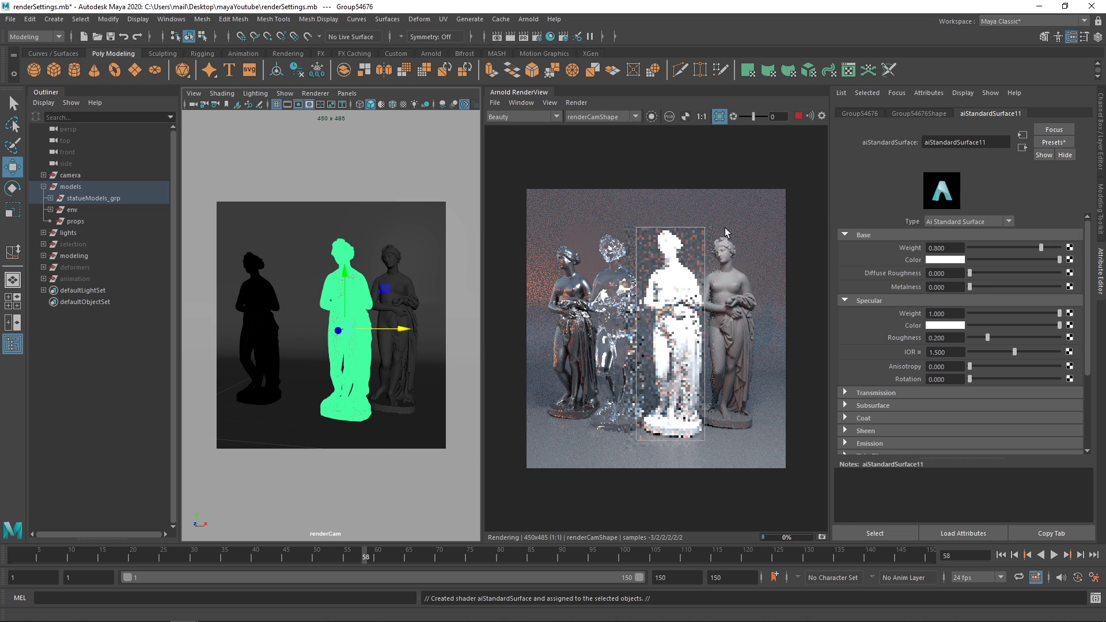
Give the statue's material a muted dark green base colour and set its specular roughness to about 0.545
left_click(951, 260)
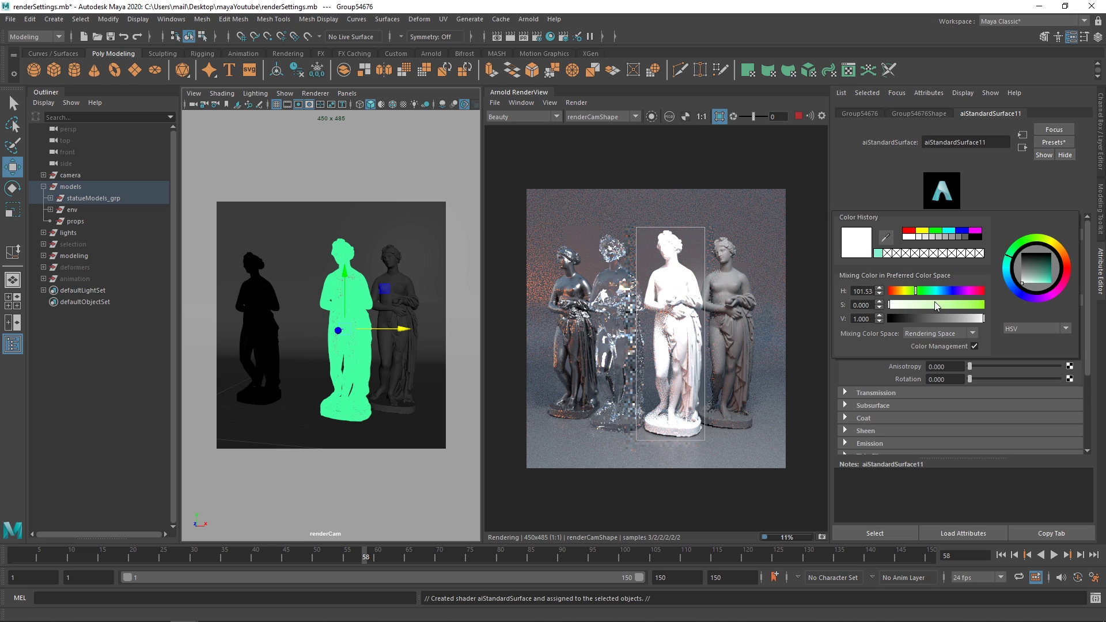
mouse_move(934, 303)
left_mouse_down()
mouse_move(920, 305)
mouse_move(947, 317)
mouse_move(924, 319)
mouse_move(934, 318)
left_mouse_up()
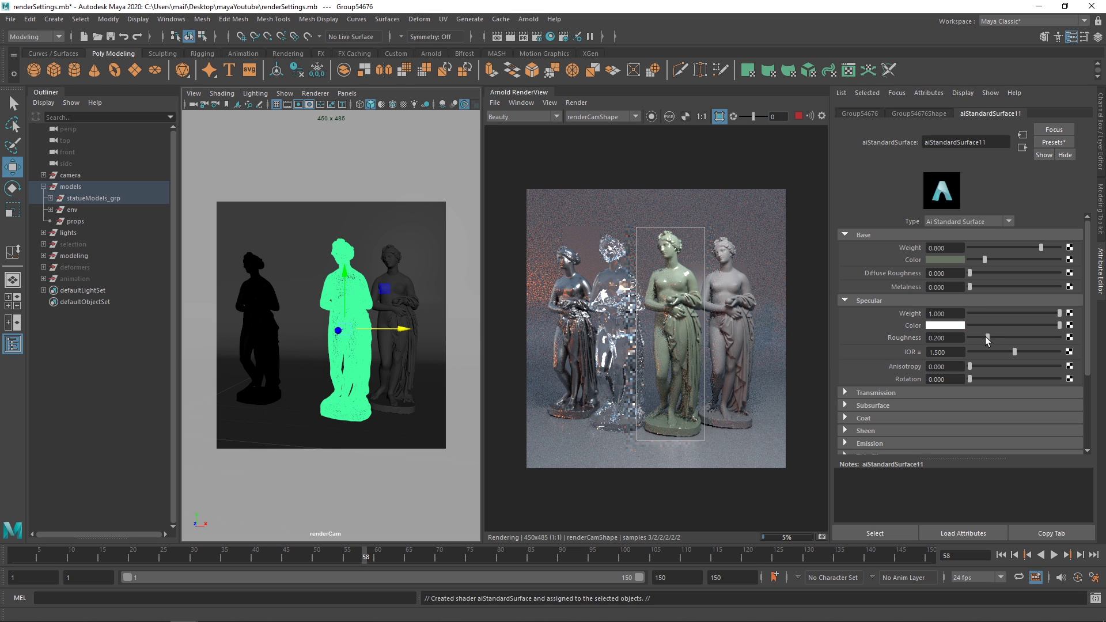
left_click_drag(986, 337, 963, 337)
left_click_drag(971, 337, 1063, 338)
left_click_drag(1059, 338, 1018, 340)
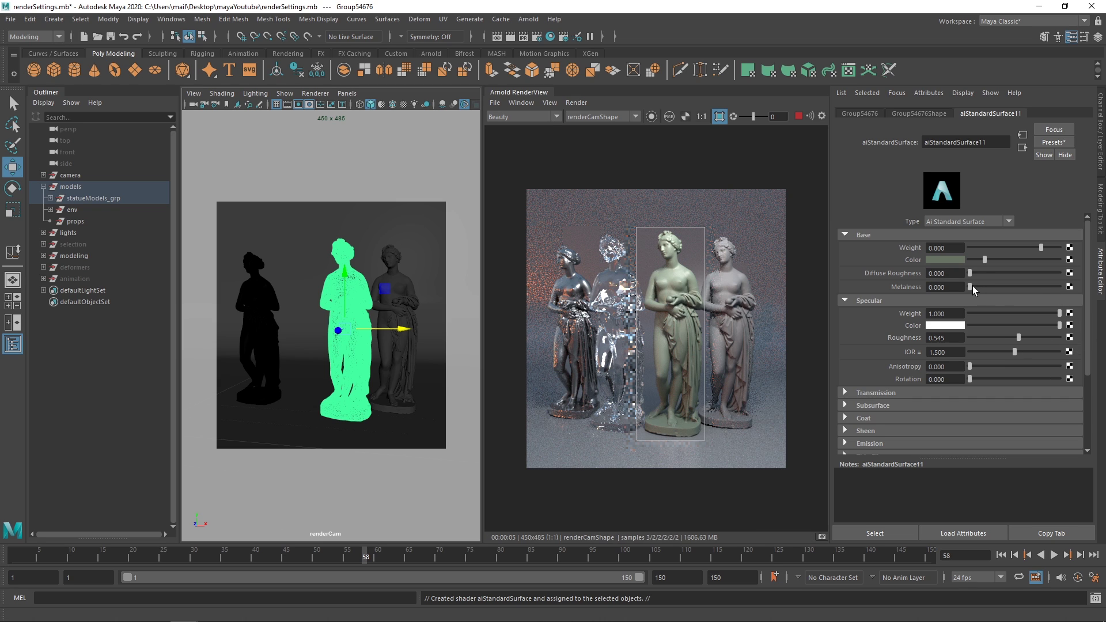
Set the material's metalness to 1 and its base colour to a fully saturated gold with a hue of about 25.4
left_click_drag(970, 286, 1060, 286)
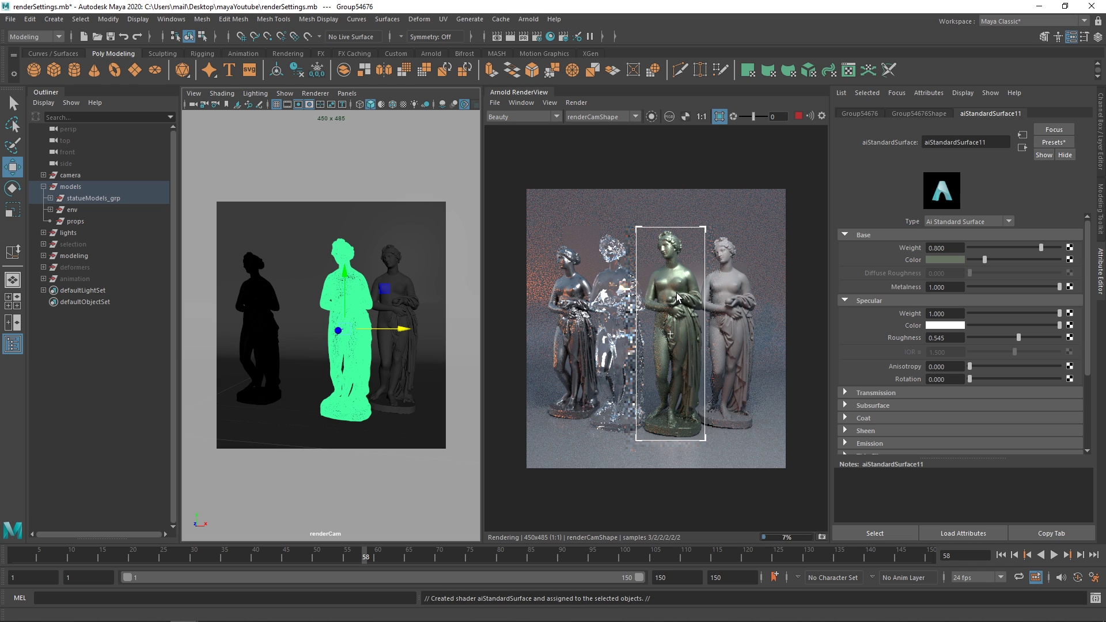
left_click(945, 260)
left_click_drag(909, 291, 1026, 315)
left_click_drag(929, 318, 968, 318)
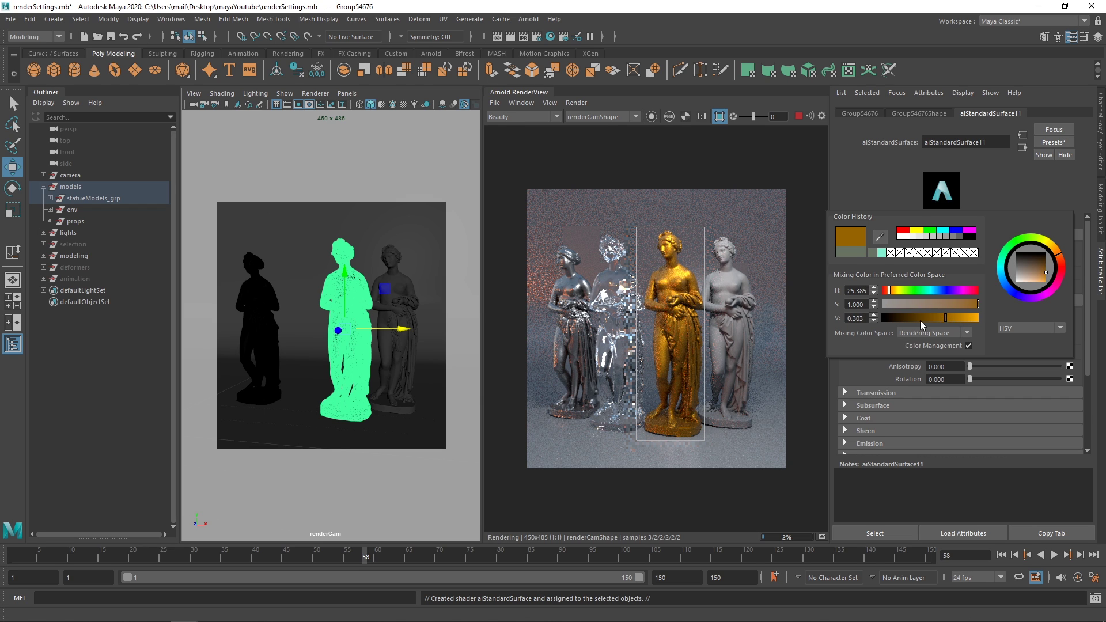
left_click_drag(1027, 283, 1084, 292)
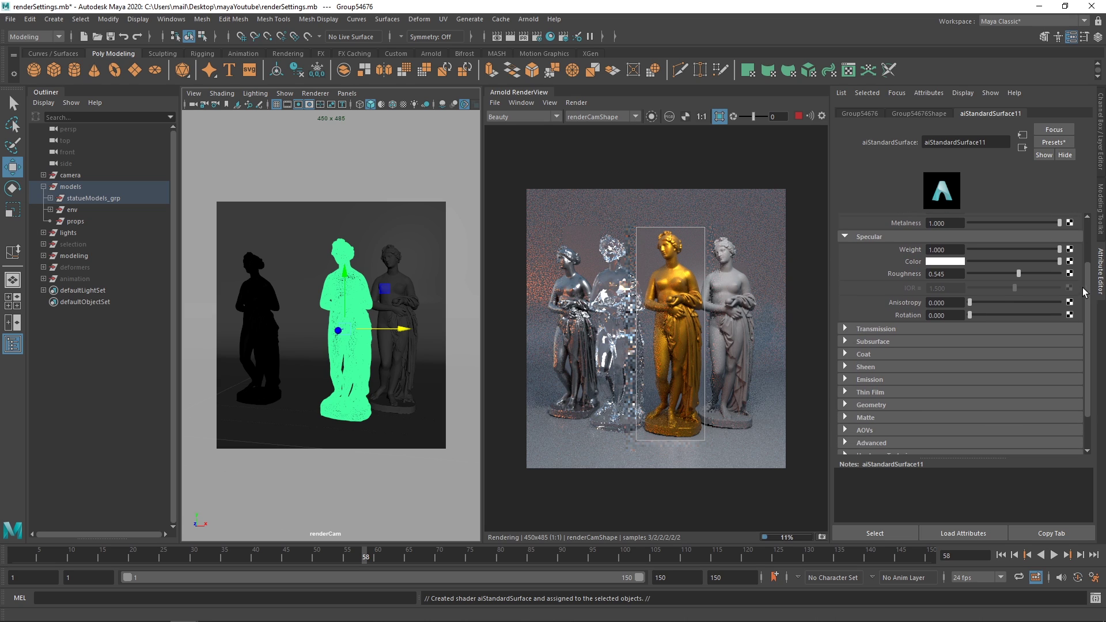
Set the material's metalness to 0 and its transmission weight to 1
left_click(875, 328)
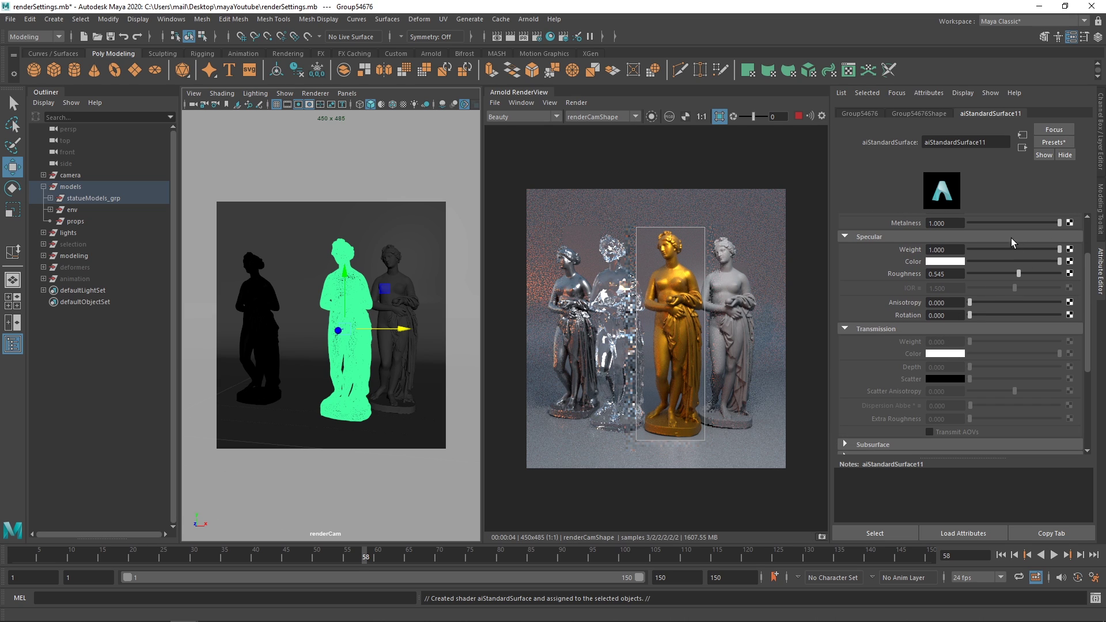
left_click_drag(1027, 223, 900, 220)
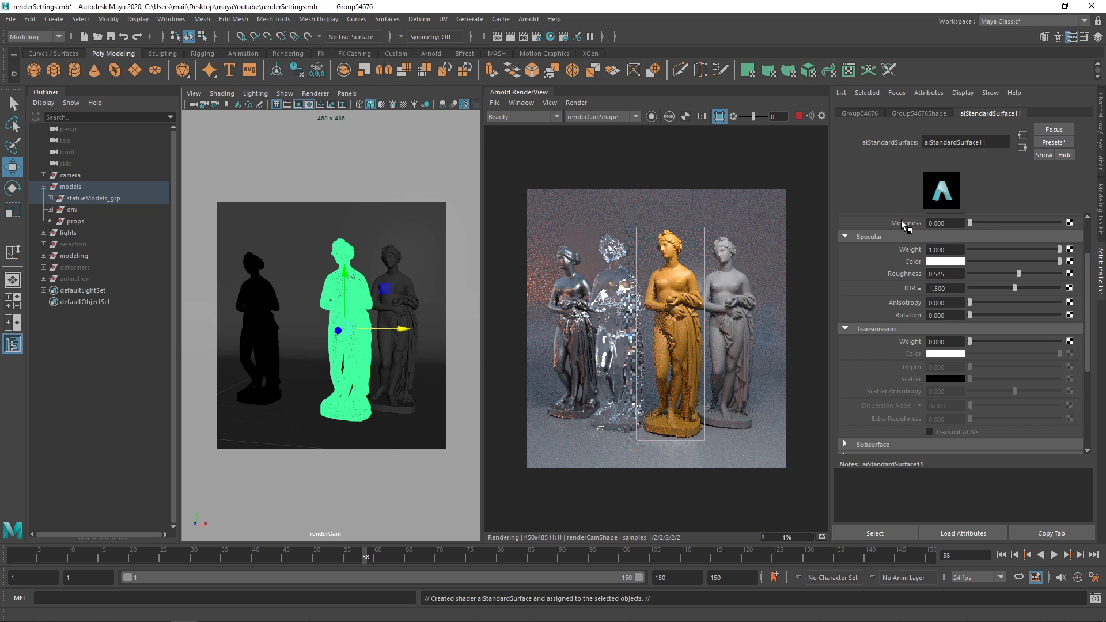
left_click_drag(970, 223, 938, 223)
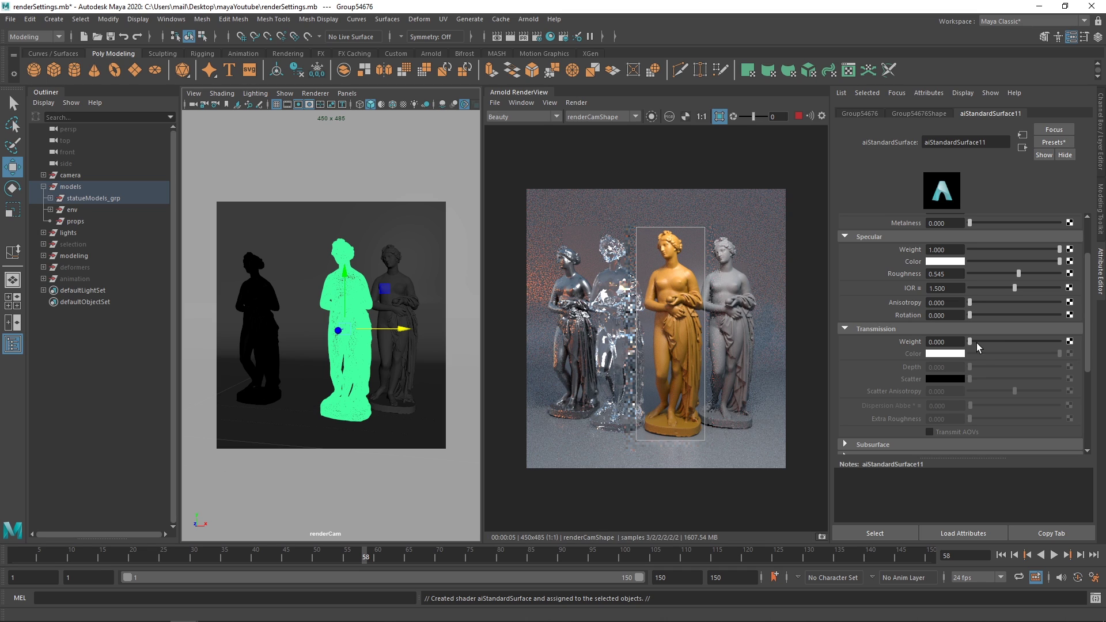
left_click_drag(973, 342, 1063, 341)
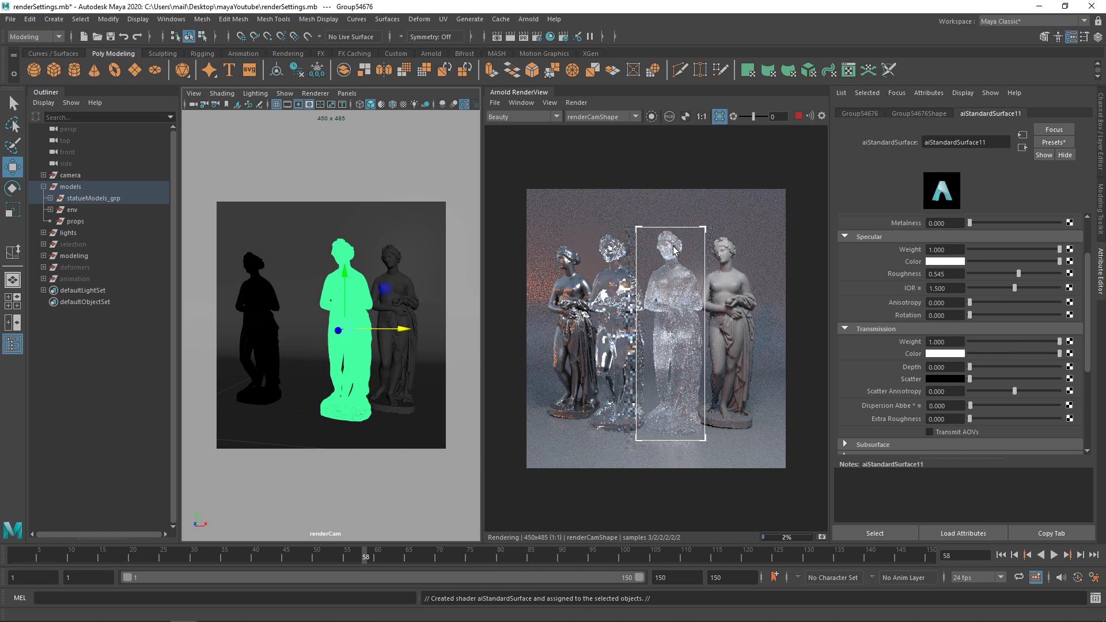
Set the material's transmission colour to red and reduce its transmission weight to 0
left_click(944, 353)
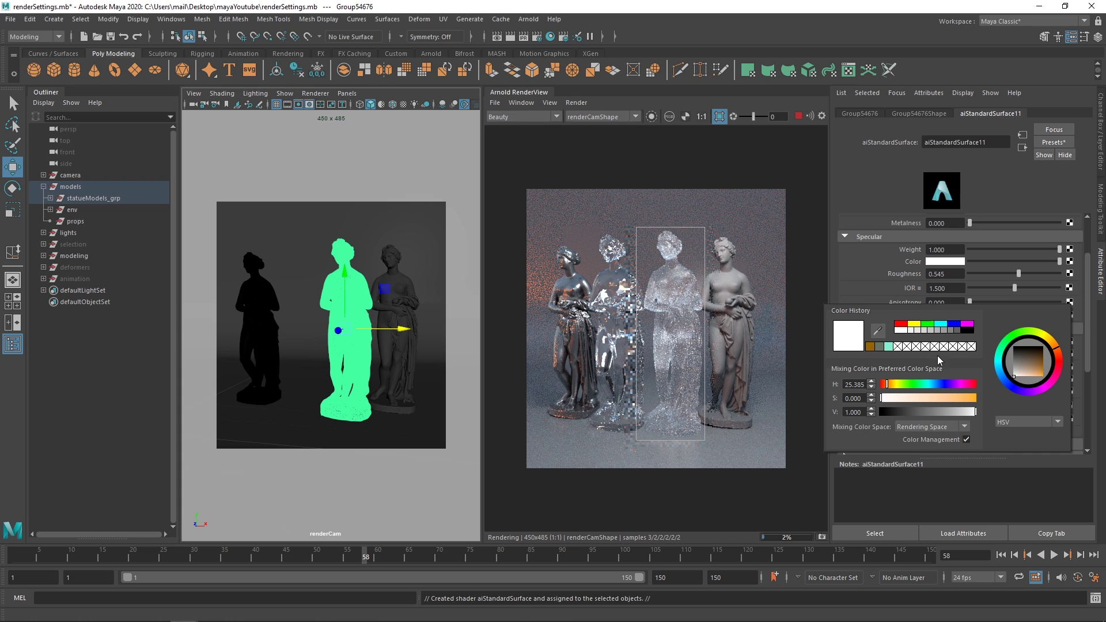
left_click(918, 324)
left_click(901, 323)
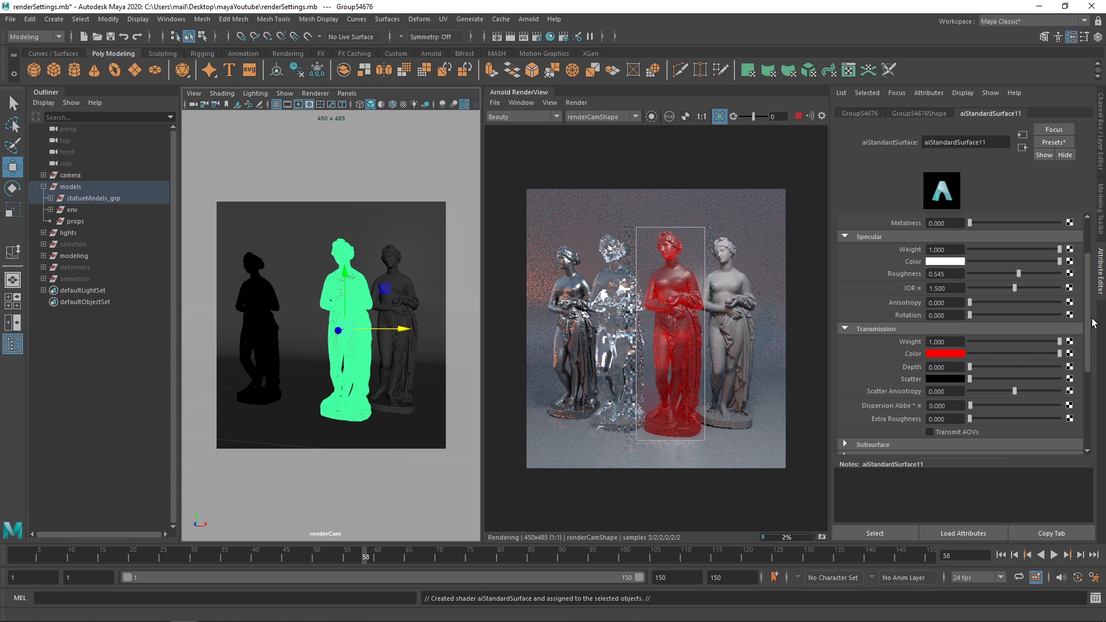
left_click_drag(1090, 318, 1088, 344)
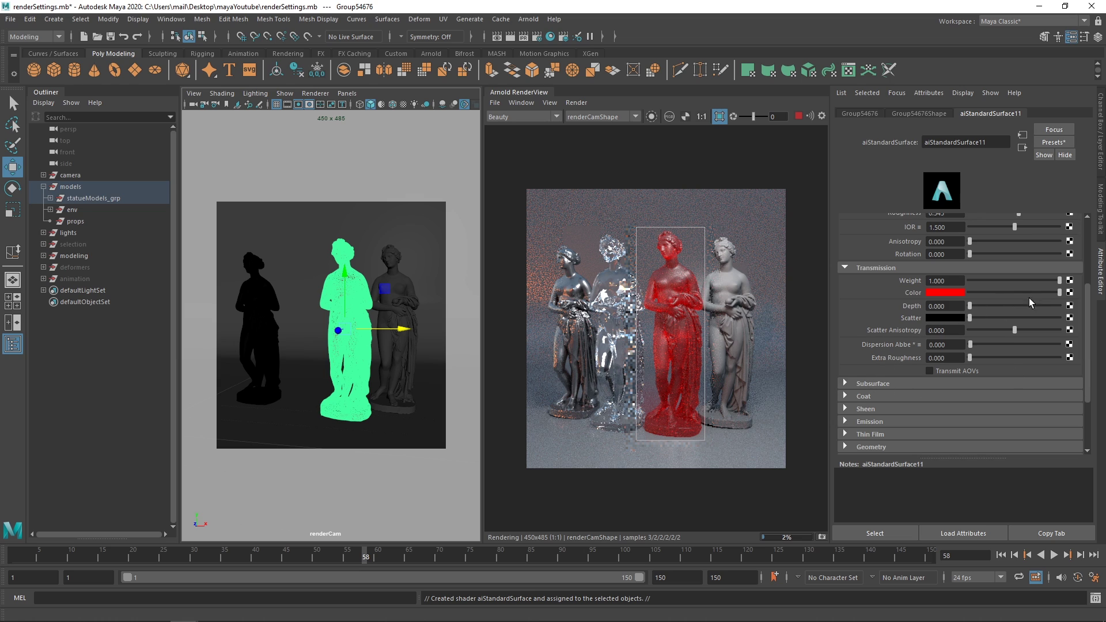
left_click(1028, 279)
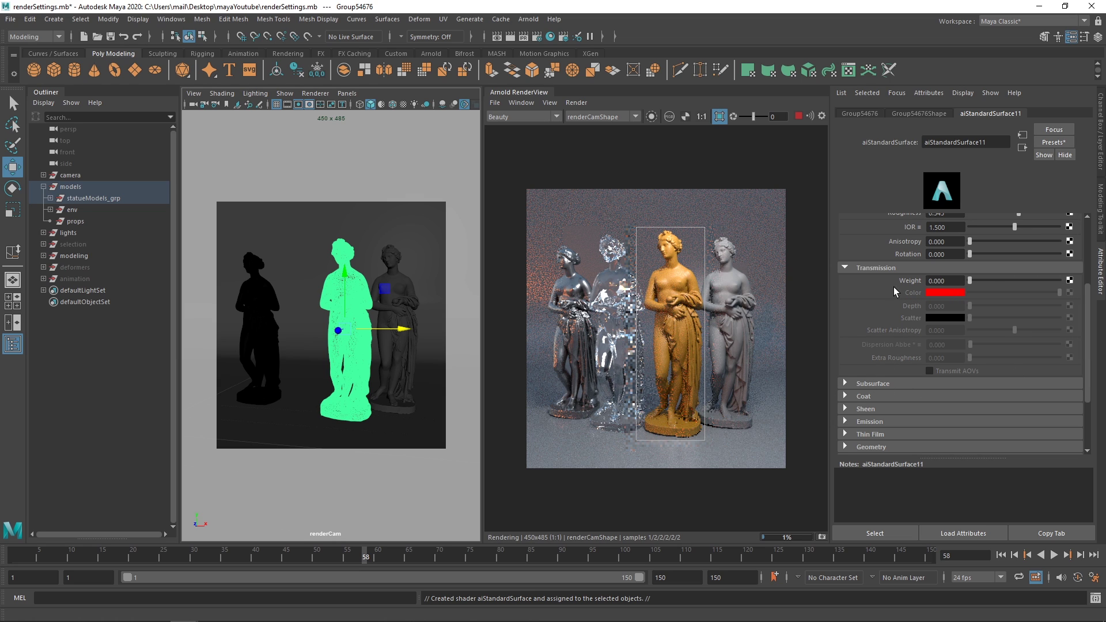
Set the material's subsurface weight to 1 and its subsurface colour to the brownish gold from the colour history
left_click(878, 382)
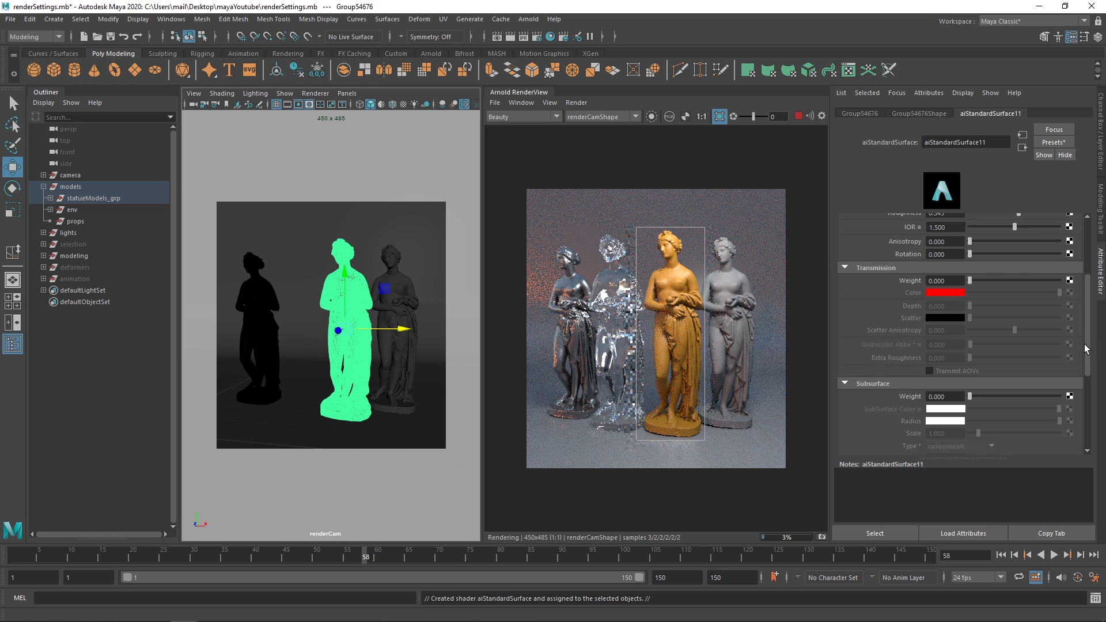
left_click_drag(1090, 352, 1088, 371)
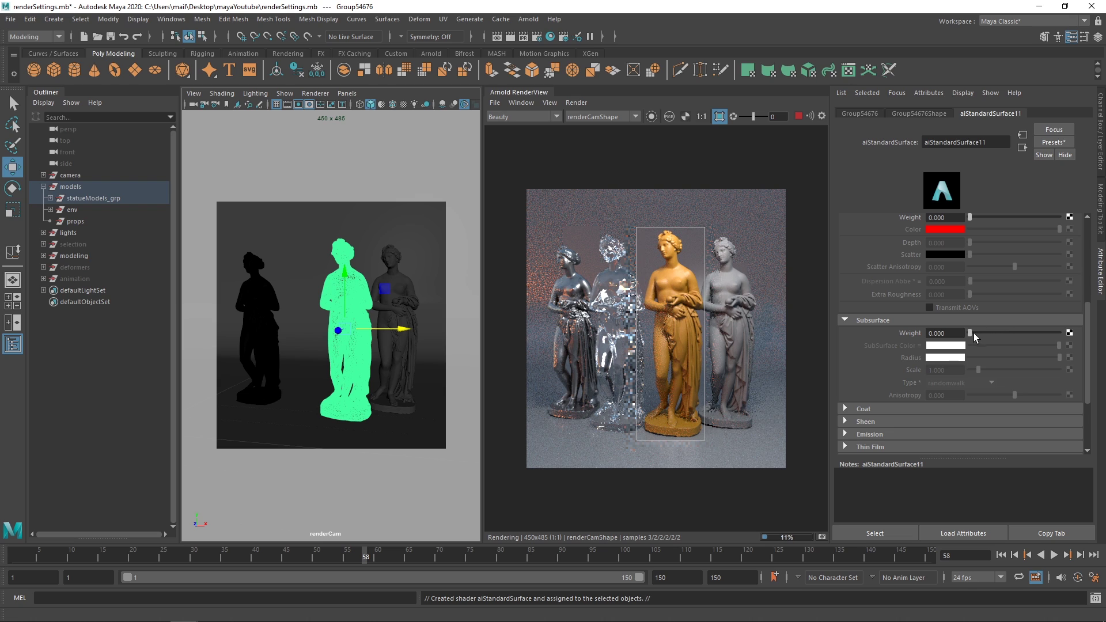
left_click_drag(972, 333, 1101, 338)
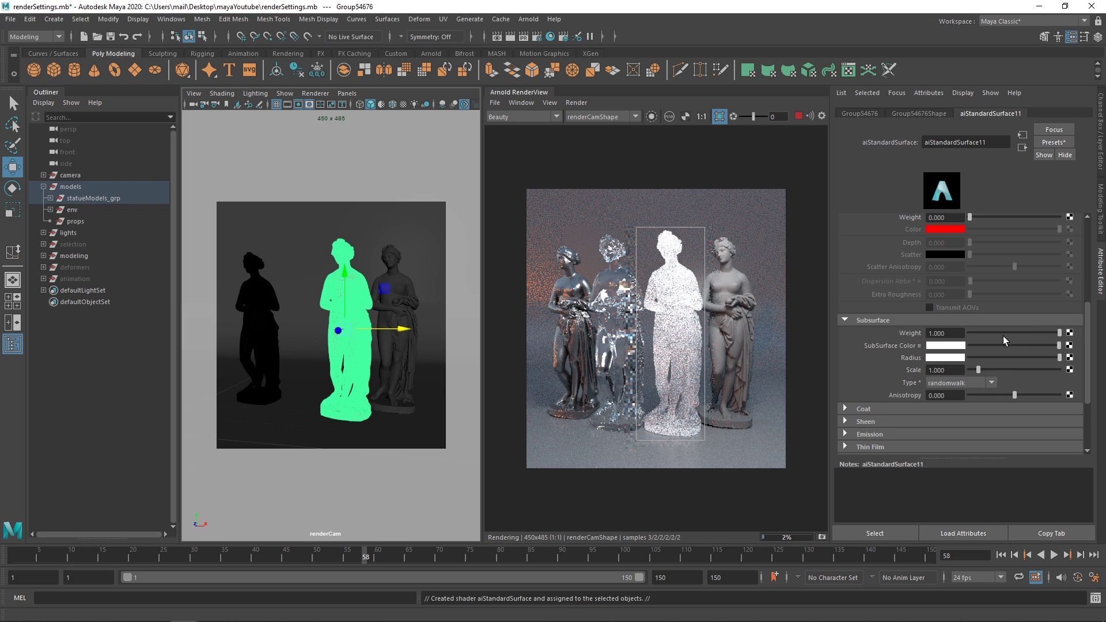
left_click(939, 346)
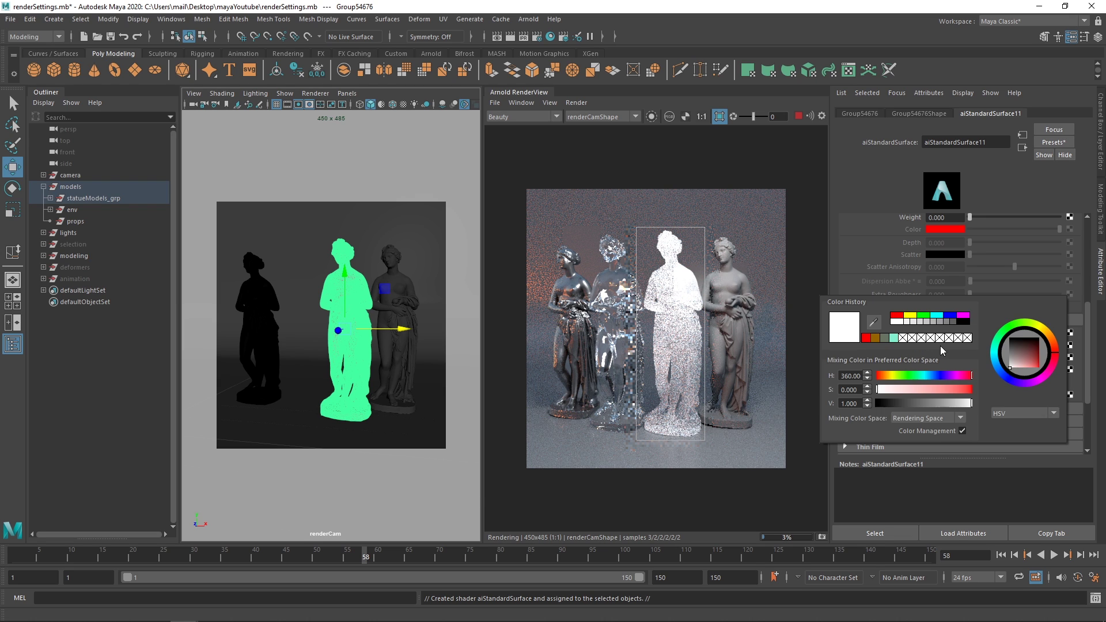
left_click(875, 337)
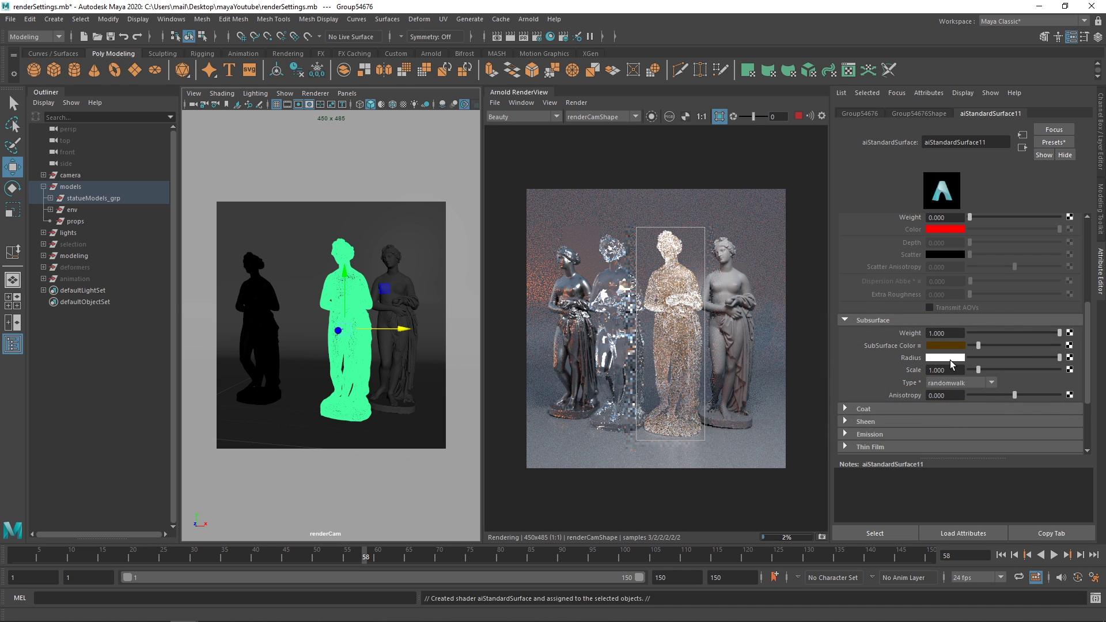
Darken the material's subsurface radius colour from white to dark grey and set the subsurface type to randomwalk_v2
left_click(950, 359)
left_click_drag(957, 412, 920, 424)
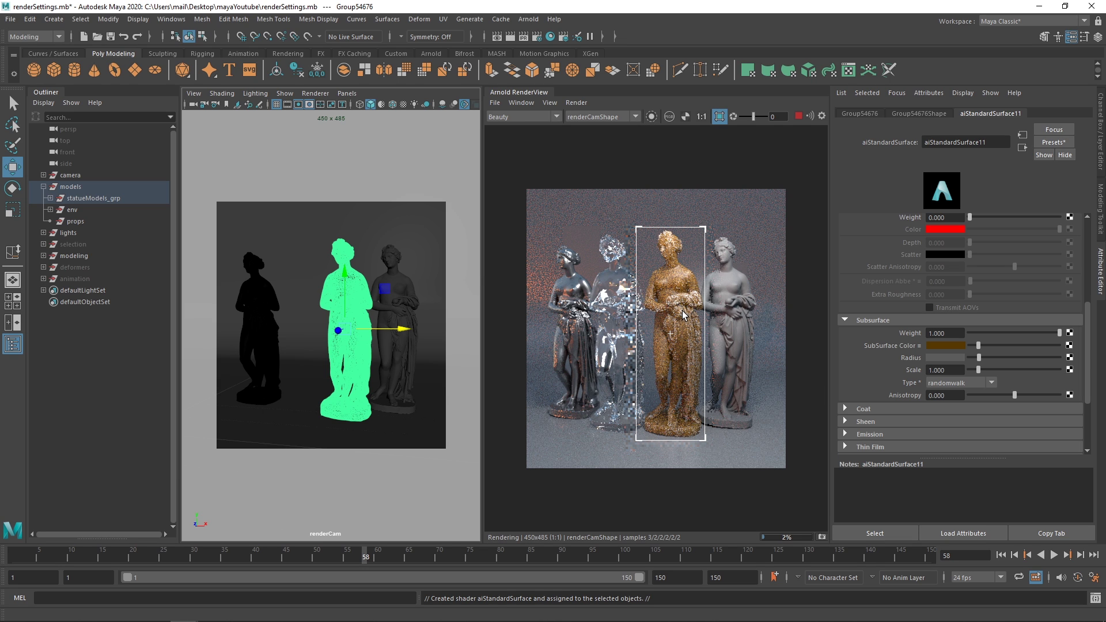
left_click(965, 384)
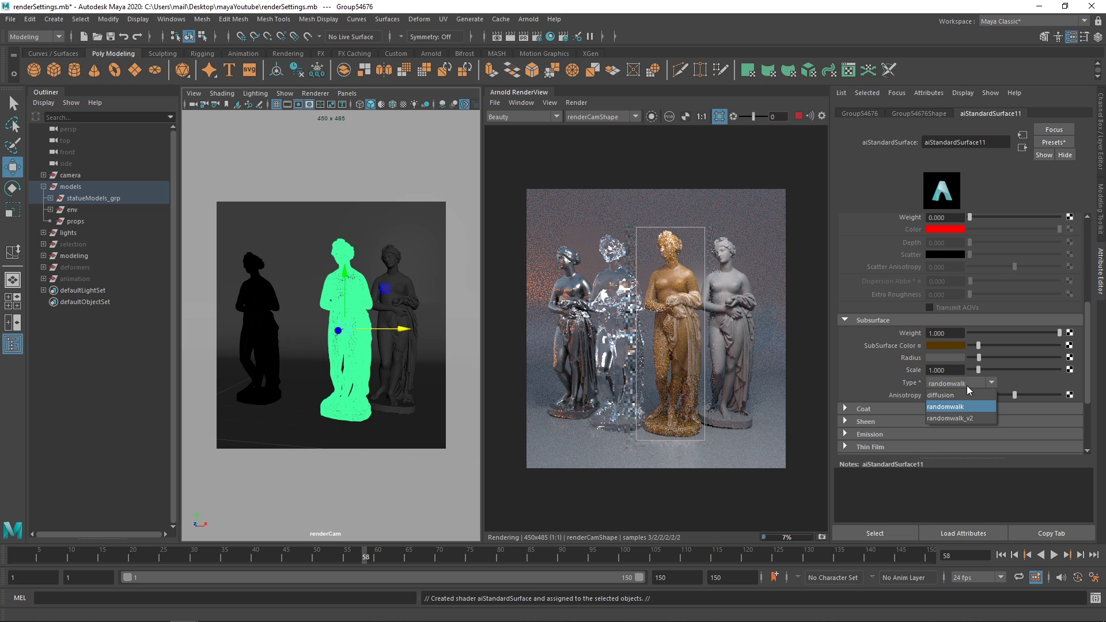
left_click(965, 417)
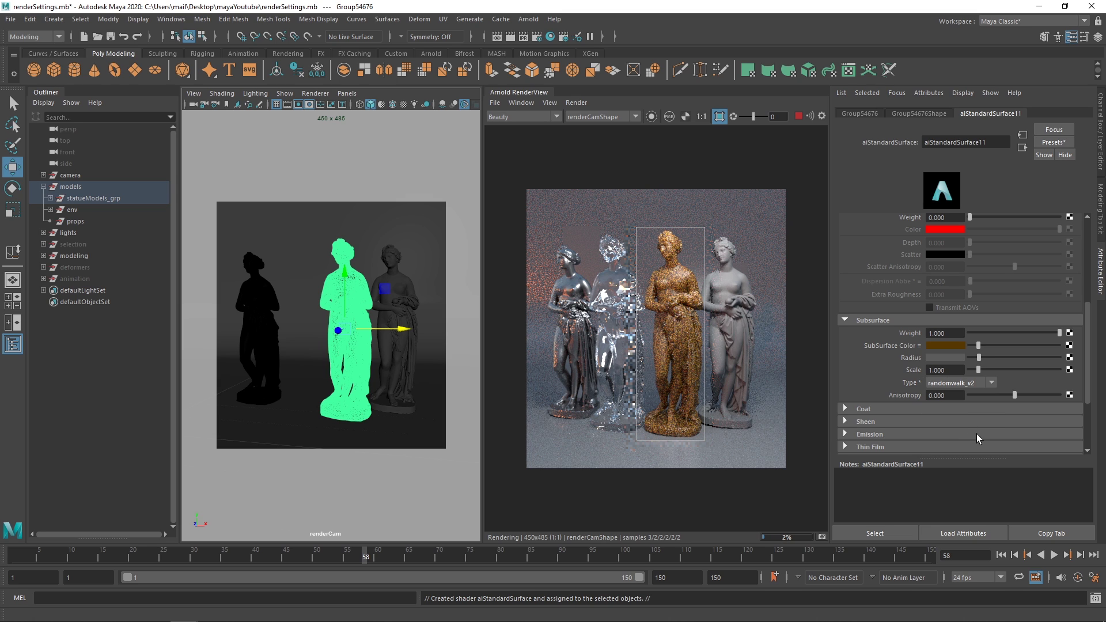
Brighten the material's brownish gold subsurface colour and raise its coat weight to 1
left_click(948, 346)
left_click_drag(951, 406, 940, 405)
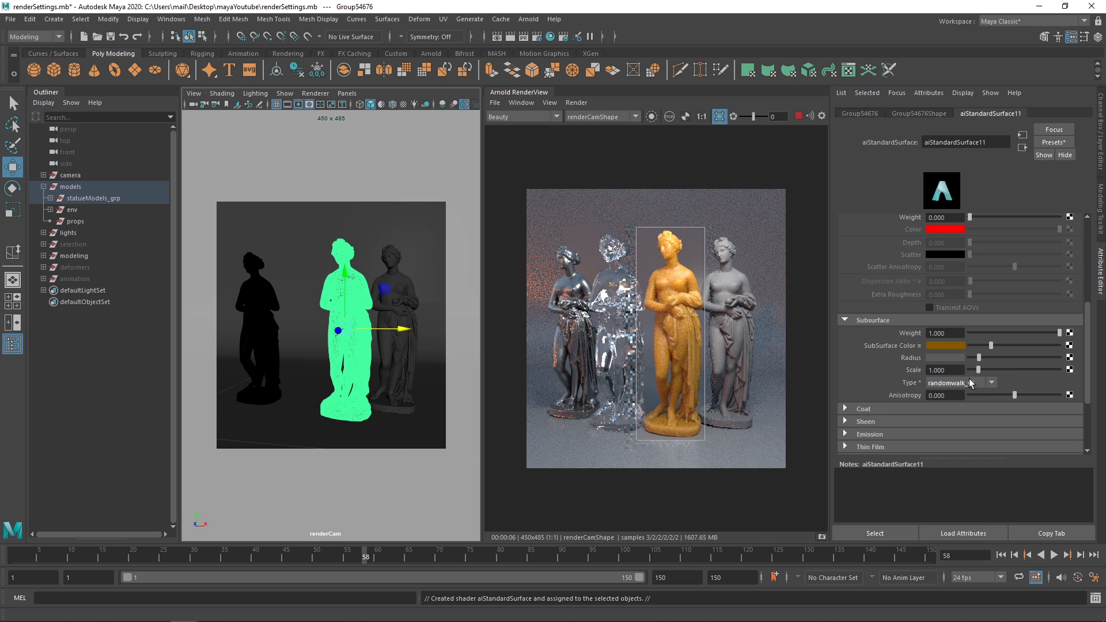
scroll(1081, 367, "down", 2)
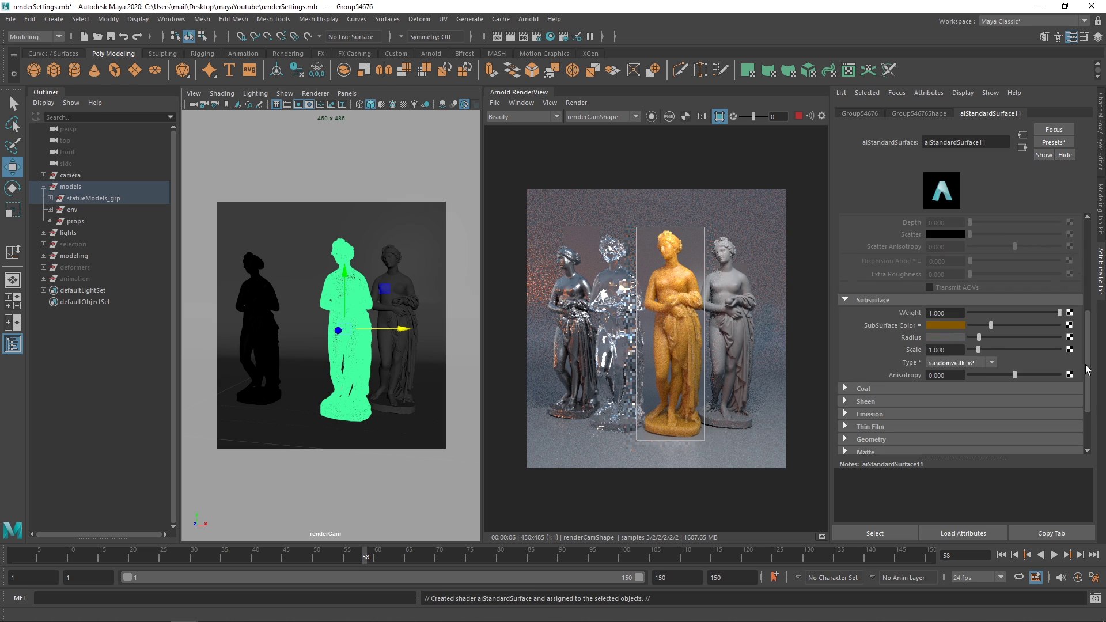
left_click(896, 366)
left_click_drag(992, 375, 1048, 375)
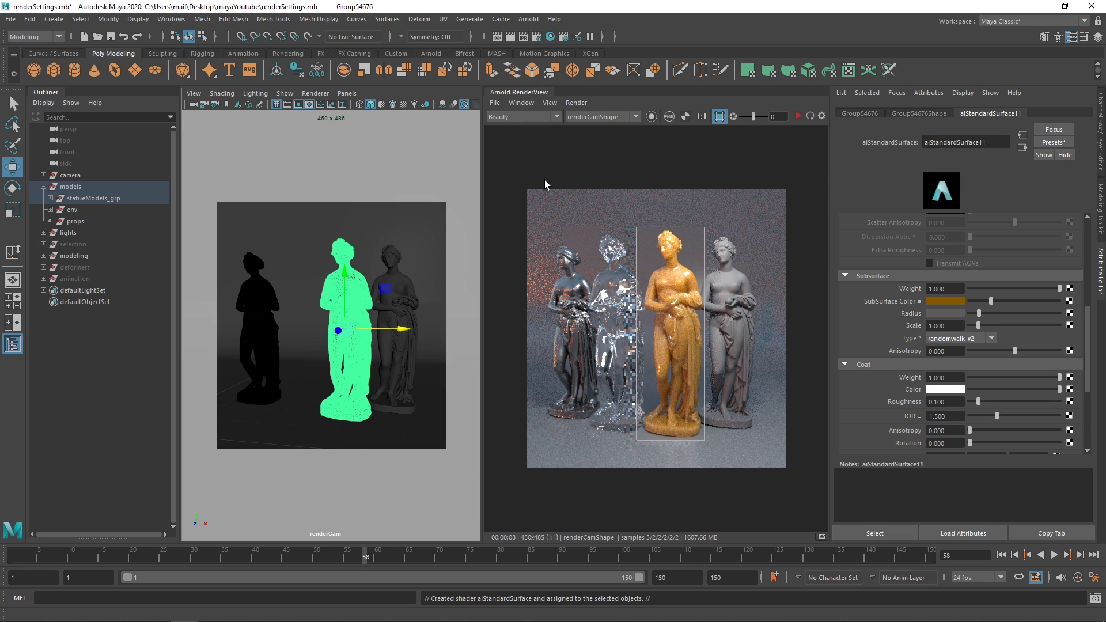
Open the Hypershade and rename the selected statue's aiStandardSurface11 material to TESTSHADER
left_click(551, 37)
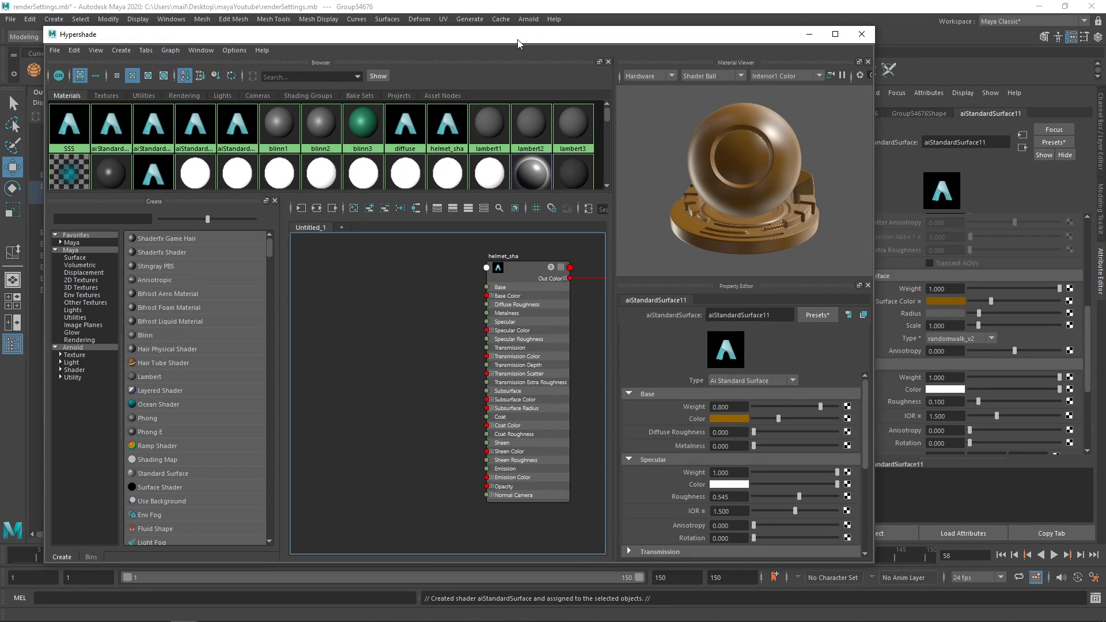
left_click_drag(518, 44, 509, 73)
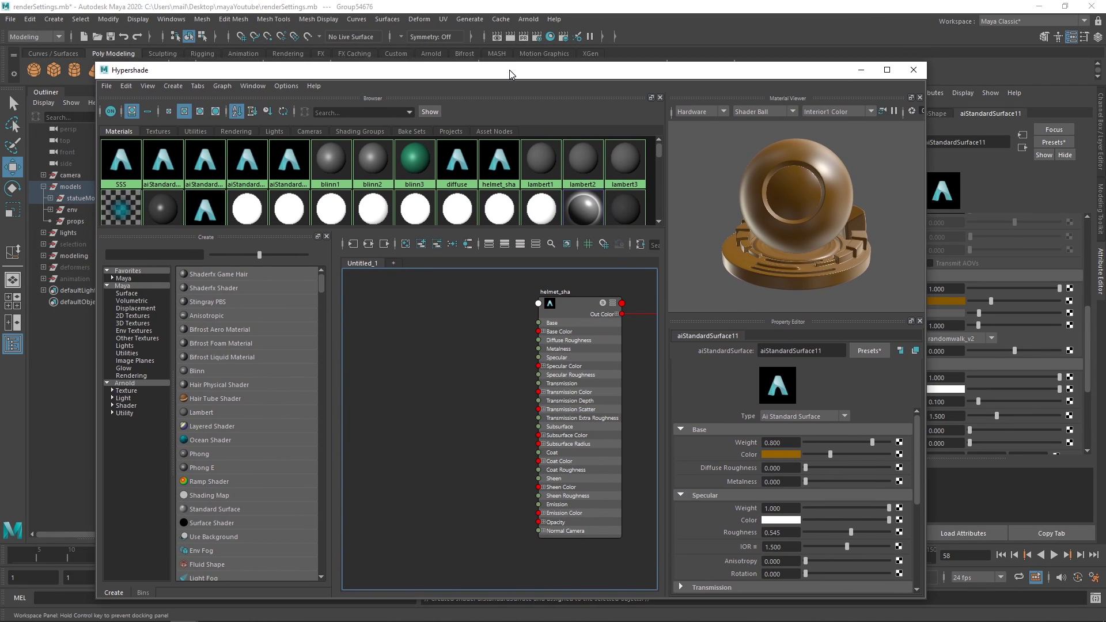
left_click_drag(726, 71, 676, 83)
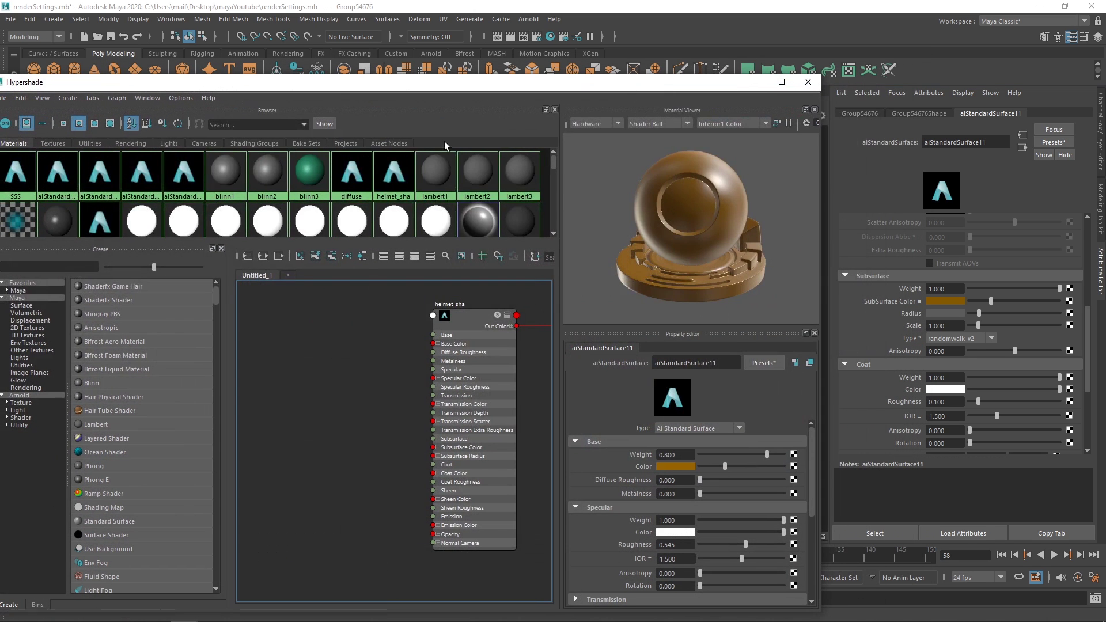
double_click(984, 138)
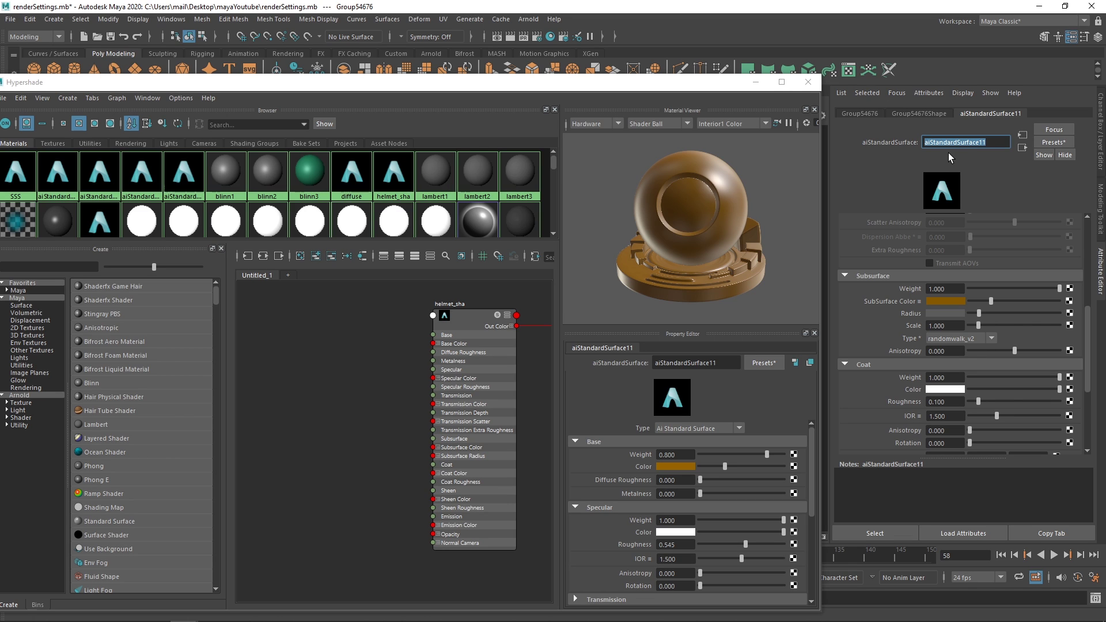
type("TESTSHADER")
key("Return")
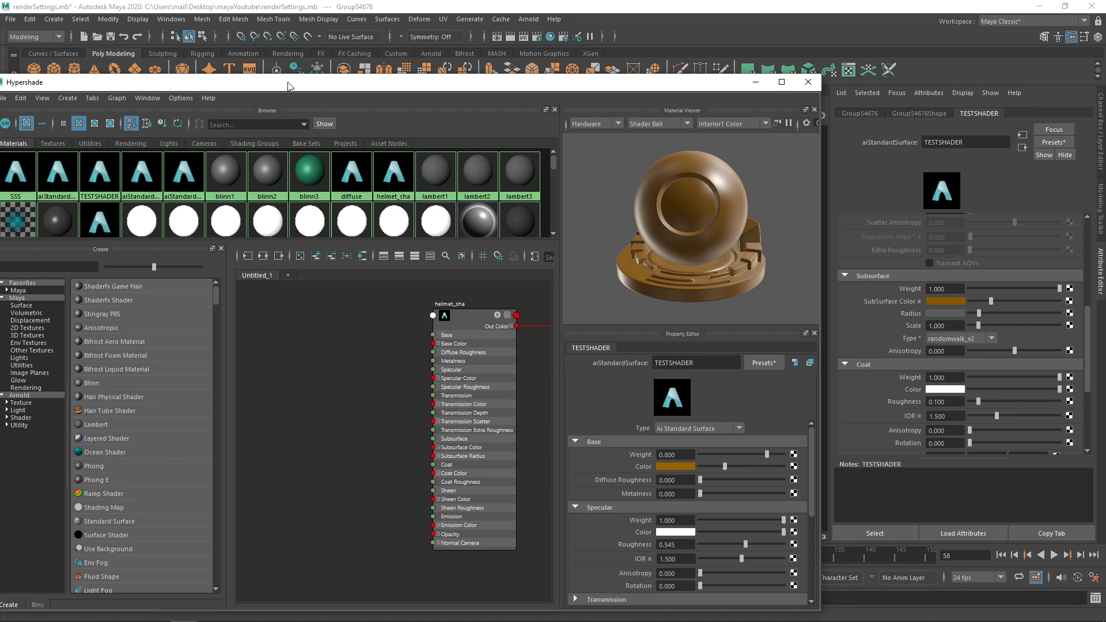
Add TESTSHADER to the Hypershade work area and graph its input and output connections
left_click_drag(276, 83, 360, 69)
scroll(638, 154, "down", 2)
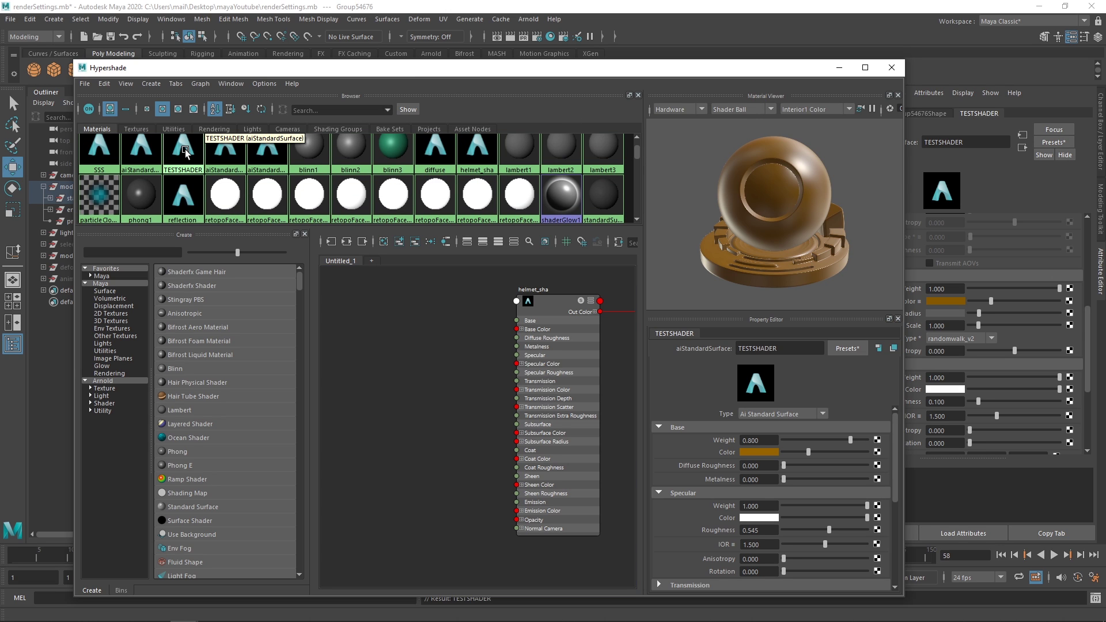
middle_click_drag(185, 151, 431, 390)
left_click_drag(431, 390, 425, 350)
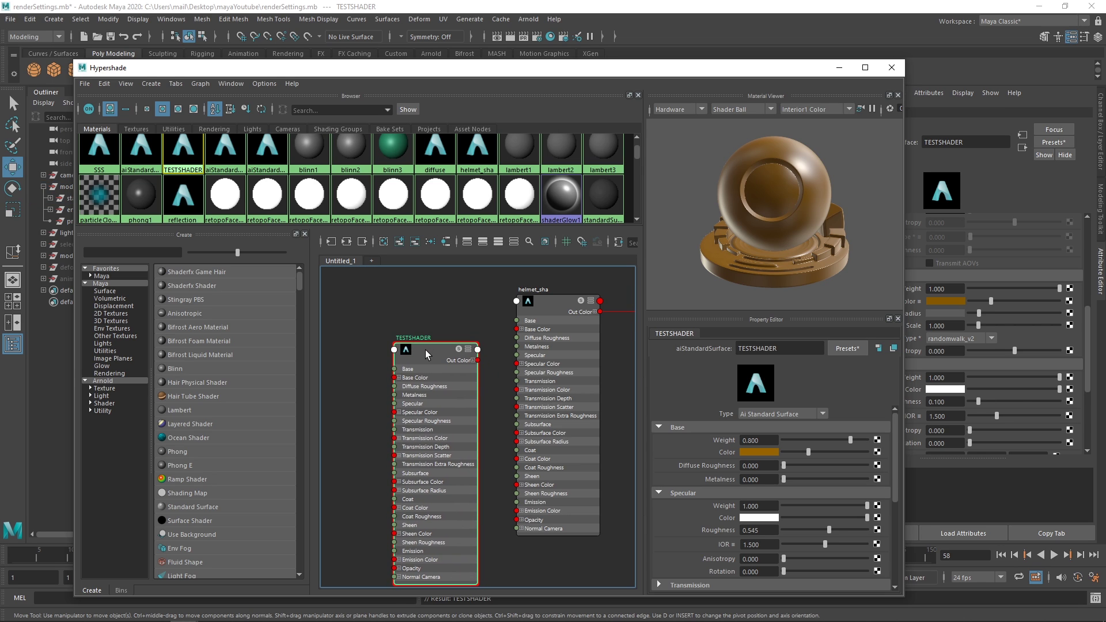
left_click(346, 241)
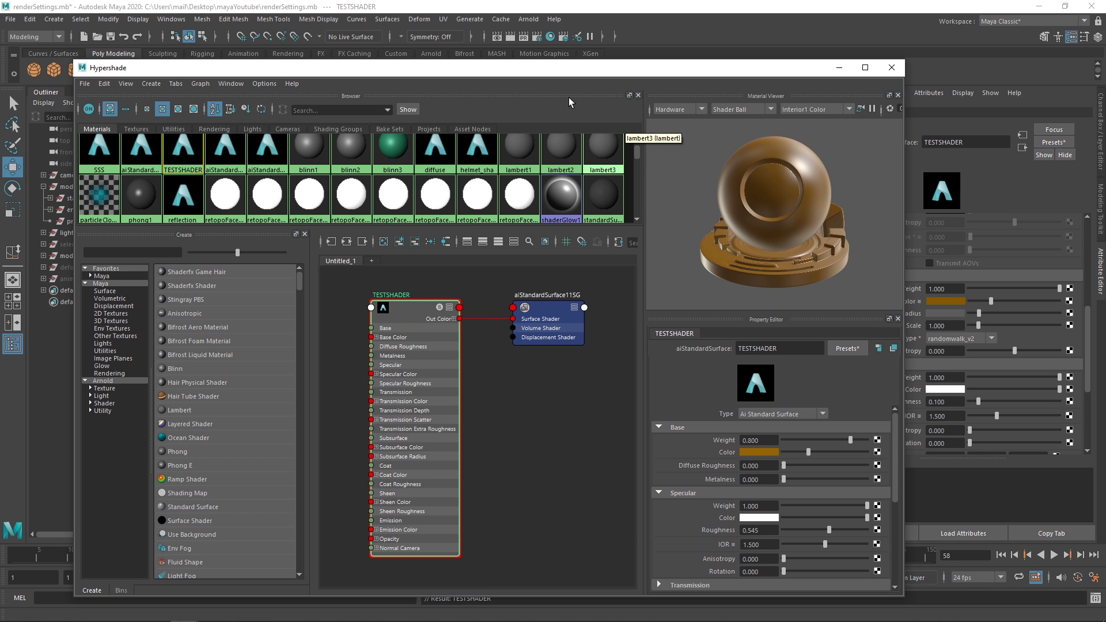
Inspect the shading group node connected to TESTSHADER's Out Color and its attributes
left_click_drag(574, 69, 523, 160)
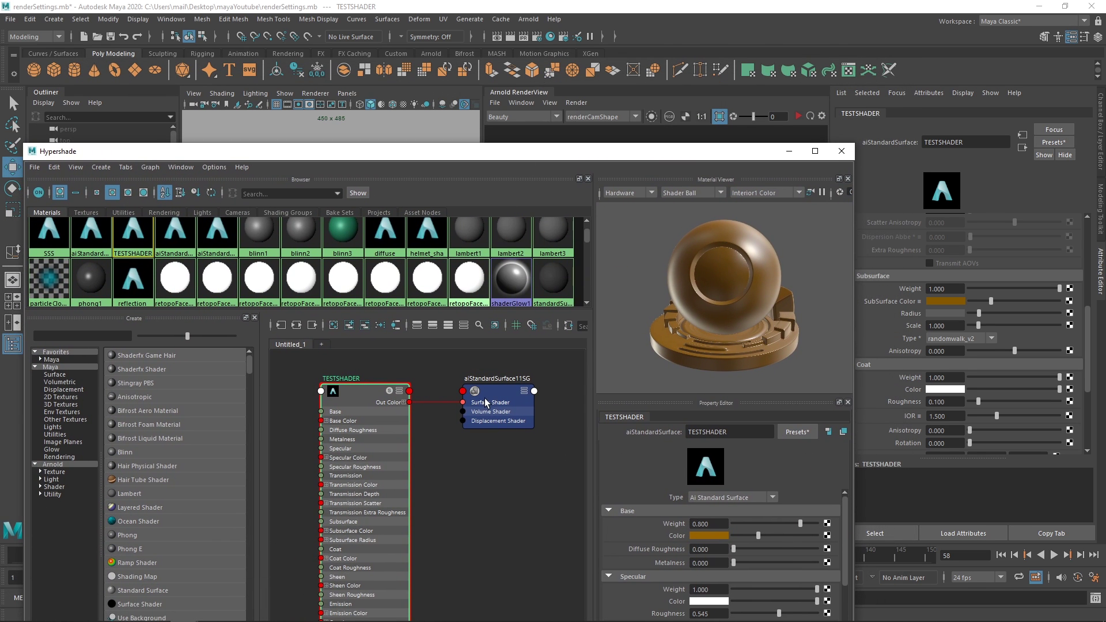
left_click(369, 374)
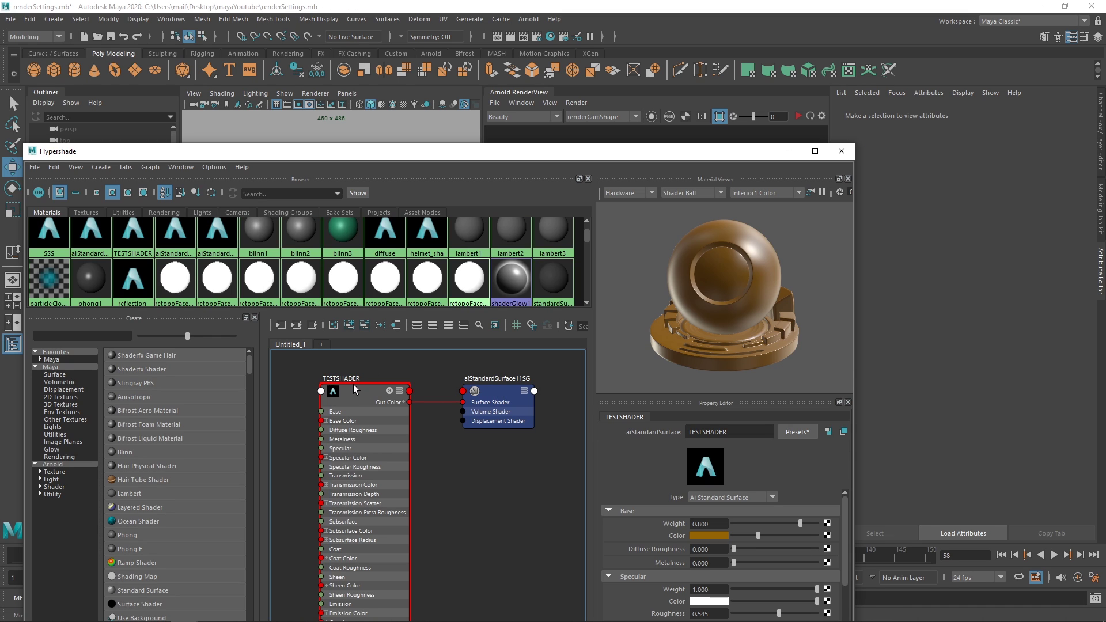
left_click_drag(501, 390, 508, 389)
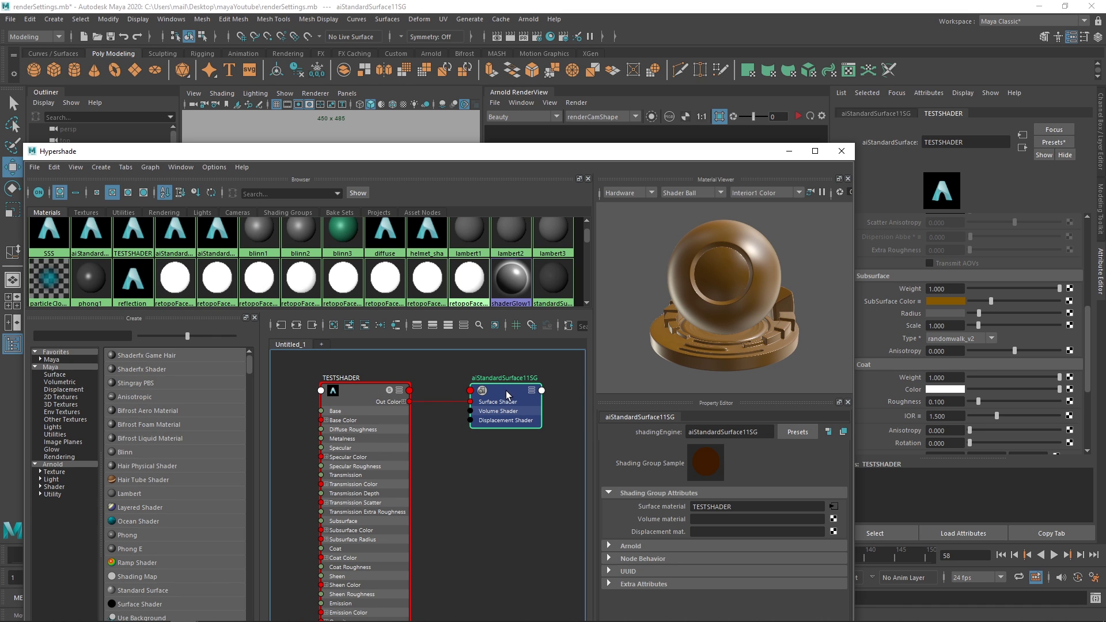
left_click(506, 391)
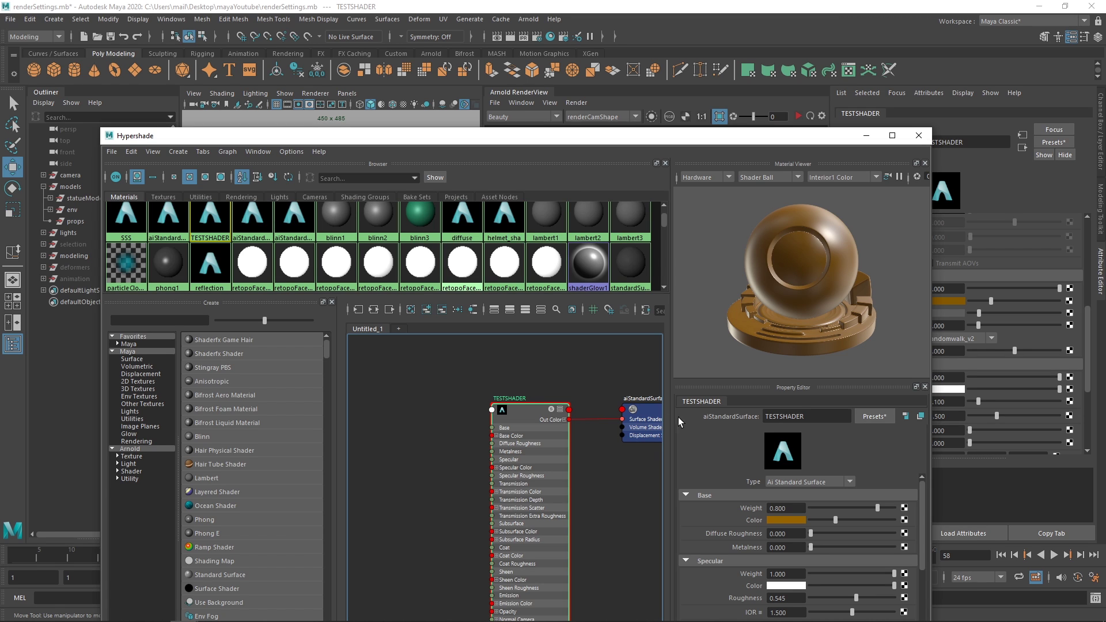
Connect a new File texture node to TESTSHADER's base colour
left_click(903, 521)
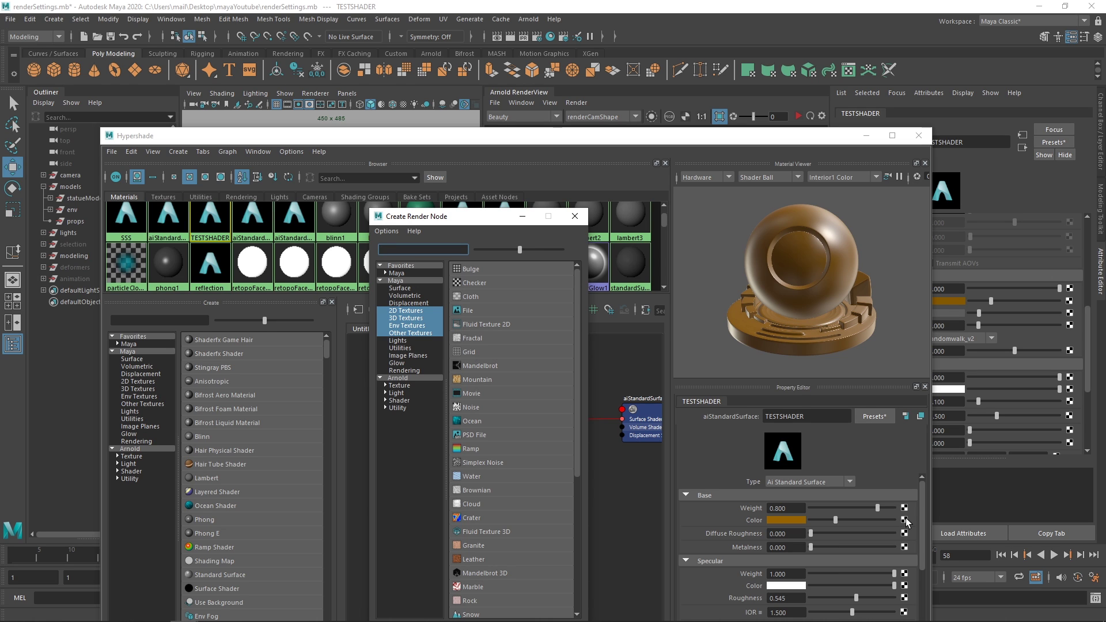
left_click(468, 312)
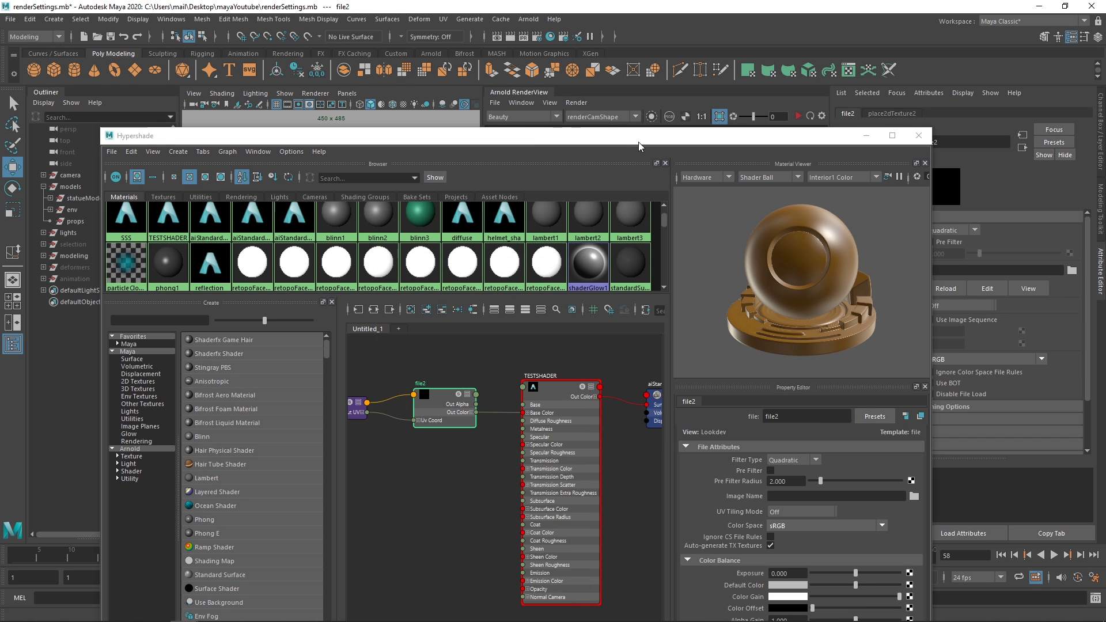
left_click_drag(638, 137, 556, 137)
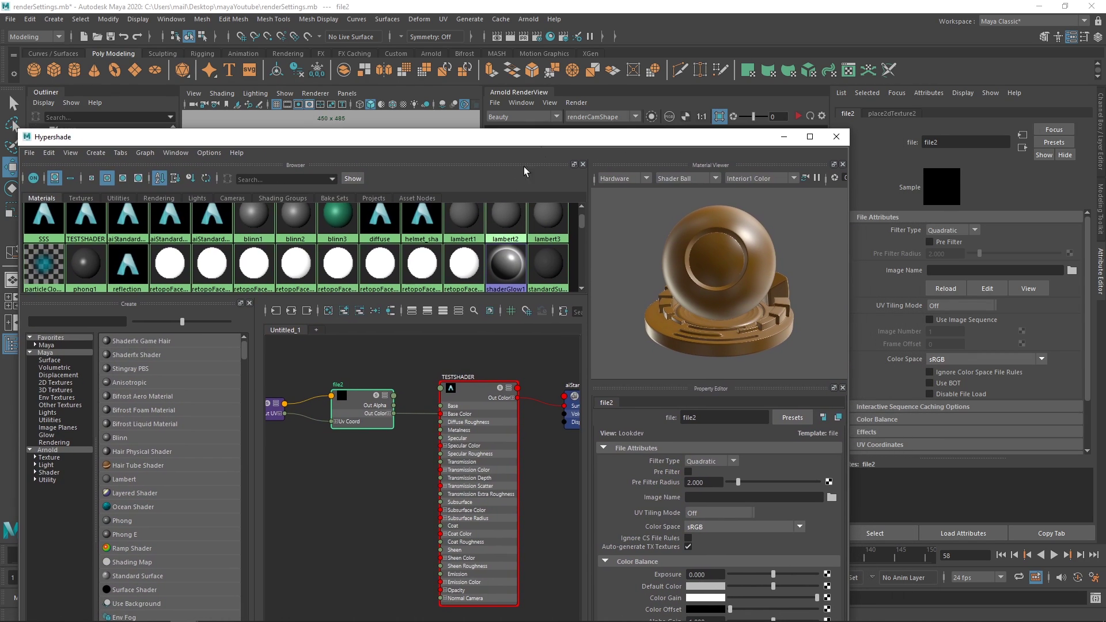
middle_click_drag(377, 464, 446, 471, "alt")
scroll(429, 449, "down", 1)
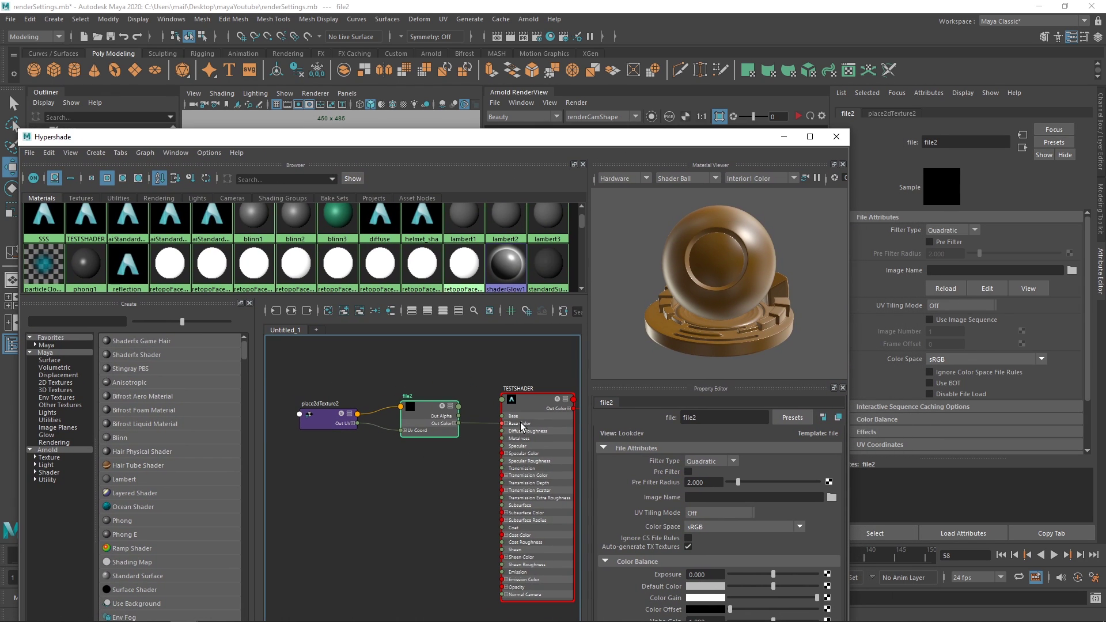
Load grunge04.png from the project's materials\images\grungeMaps folder into the file texture node
left_click(1072, 270)
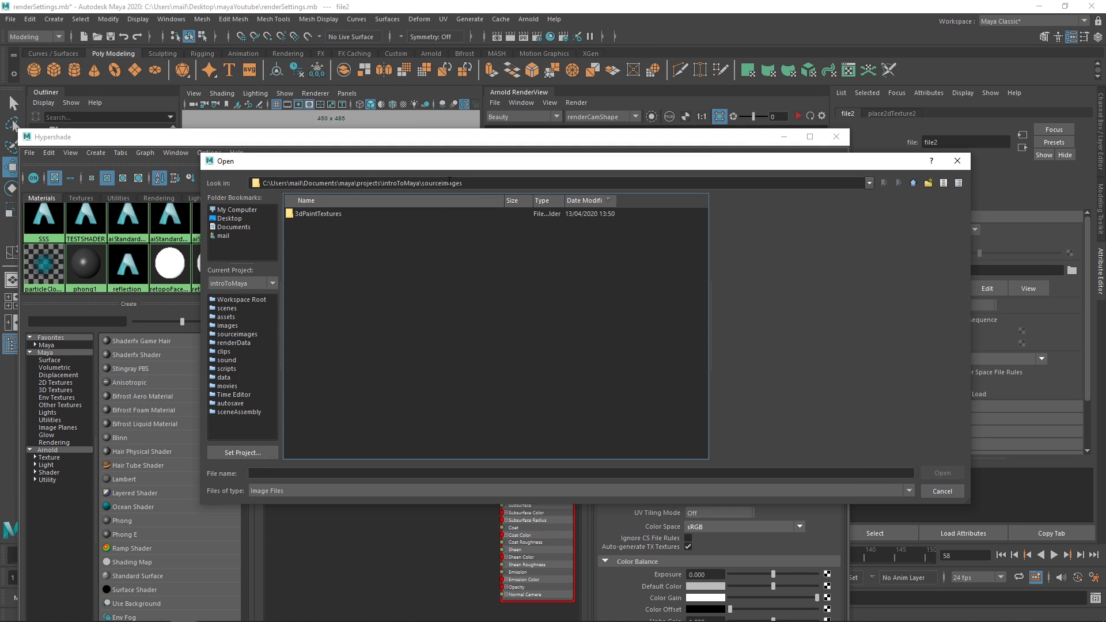
triple_click(447, 183)
type("C:\\Users\\mail\\Dropbox\\FlippedNormals\\projects\\flippedNormals\\introToMaya2020\\_final\\materials\\images\\grungeMaps")
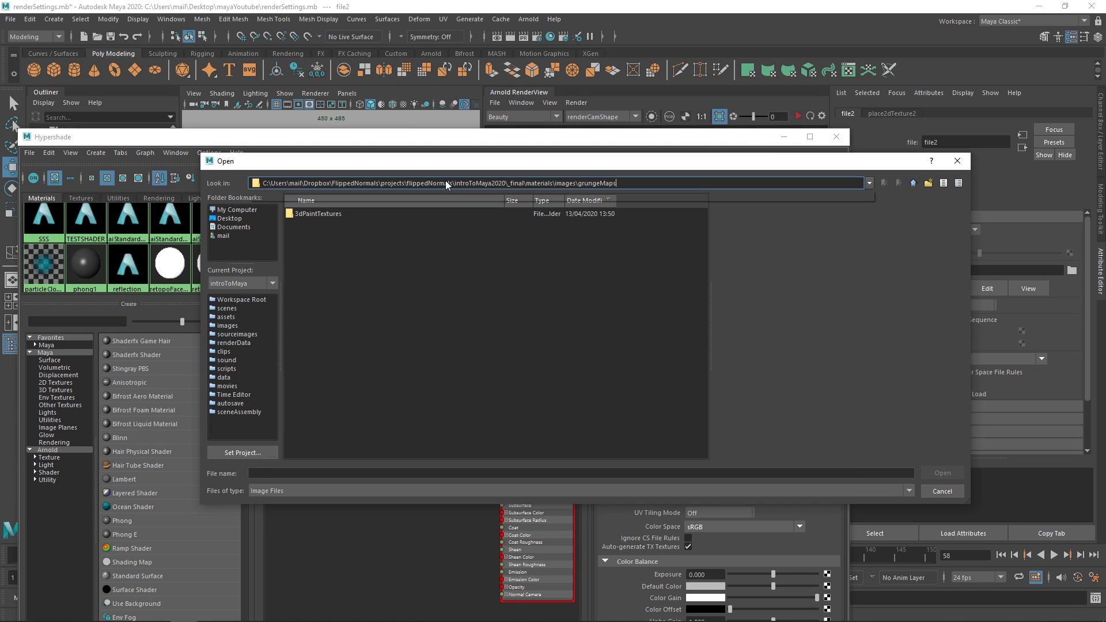
key("Return")
left_click(319, 225)
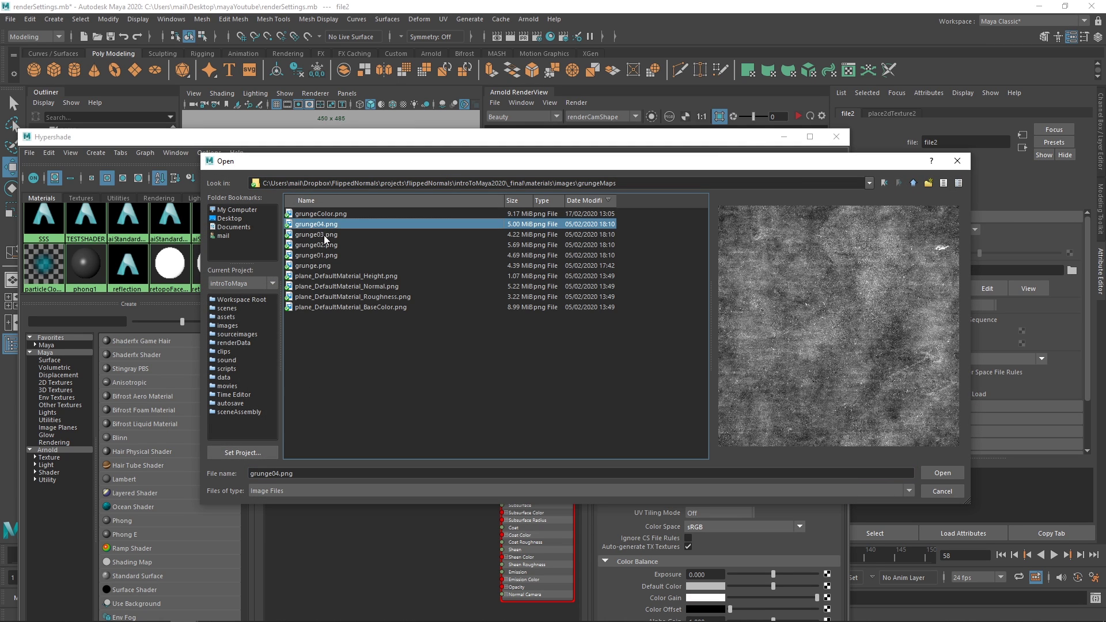
left_click(942, 472)
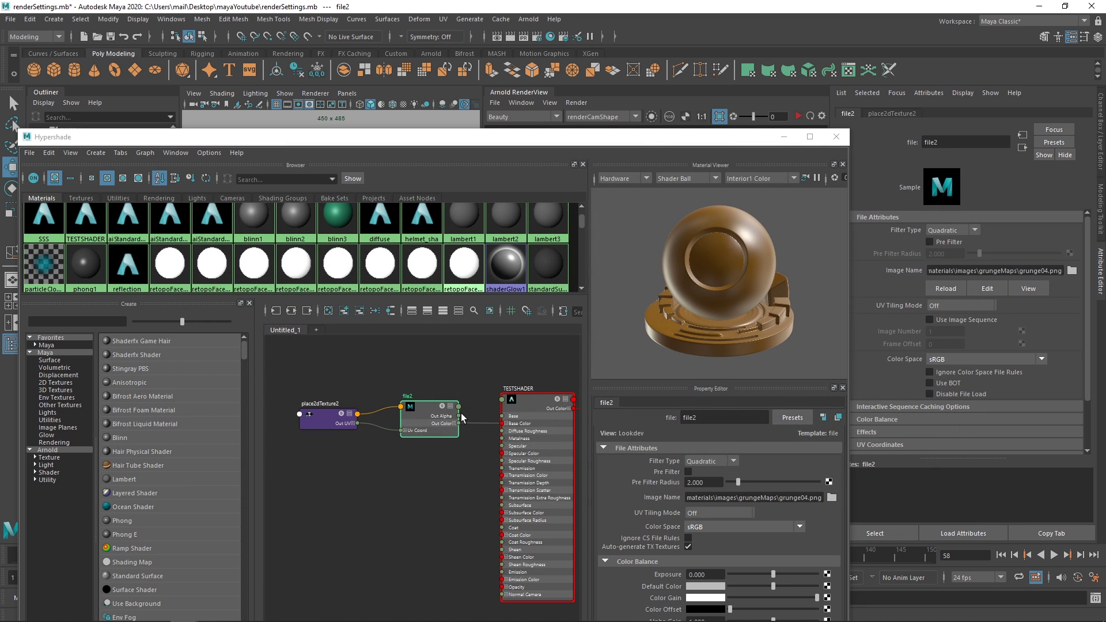
Review the file texture node's attributes, including the available UV tiling modes such as UDIM (Mari)
mouse_move(541, 138)
left_mouse_down()
mouse_move(486, 187)
mouse_move(539, 132)
left_mouse_up()
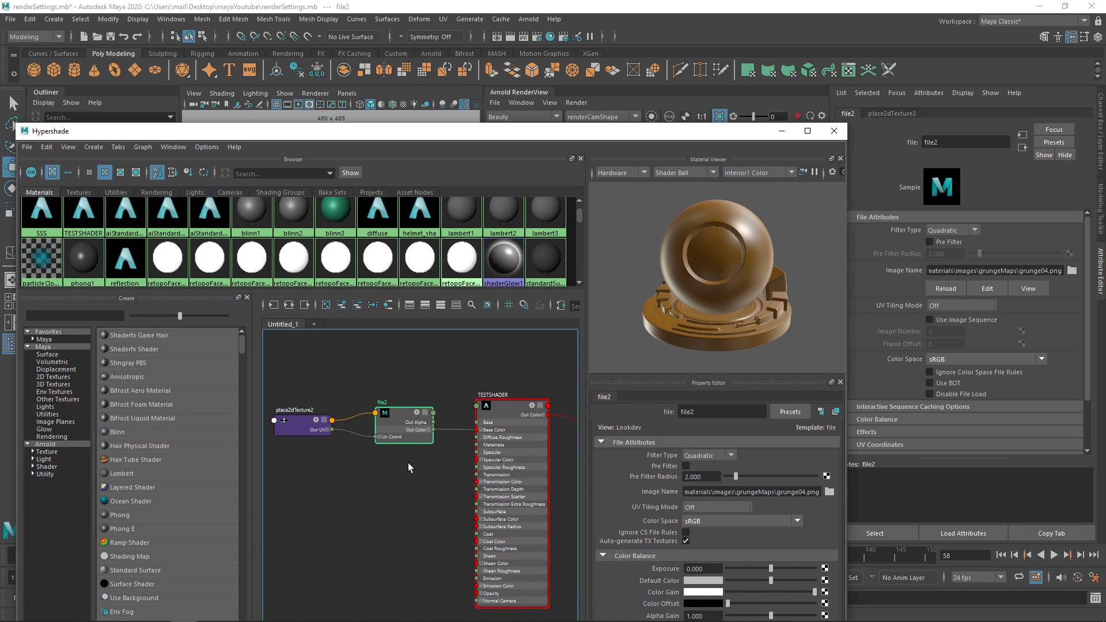
left_click_drag(401, 435, 399, 433)
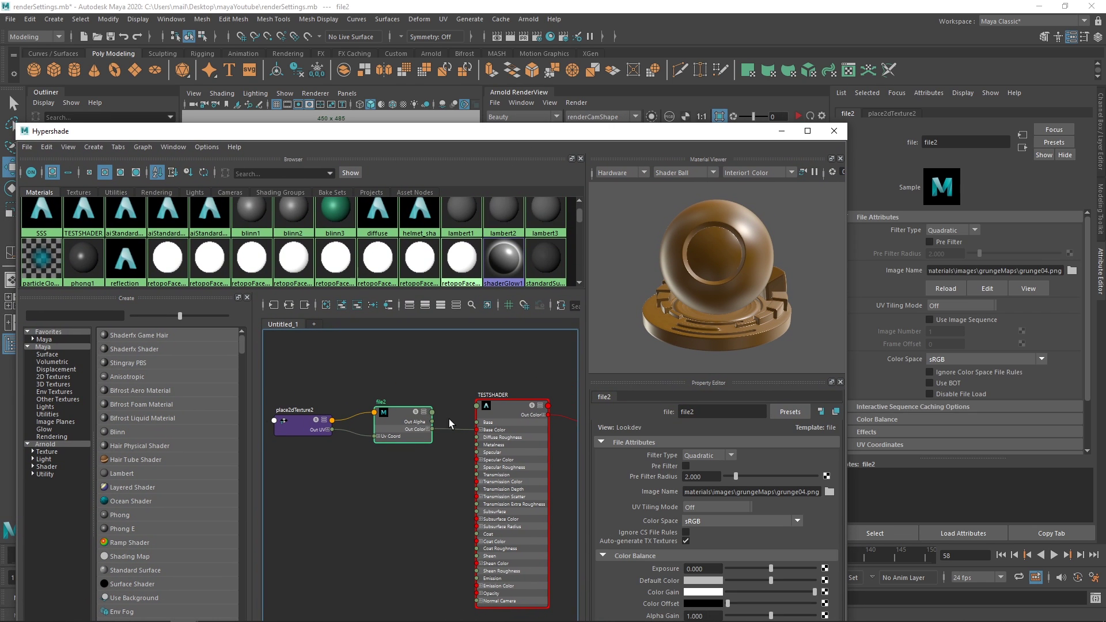
left_click(506, 419)
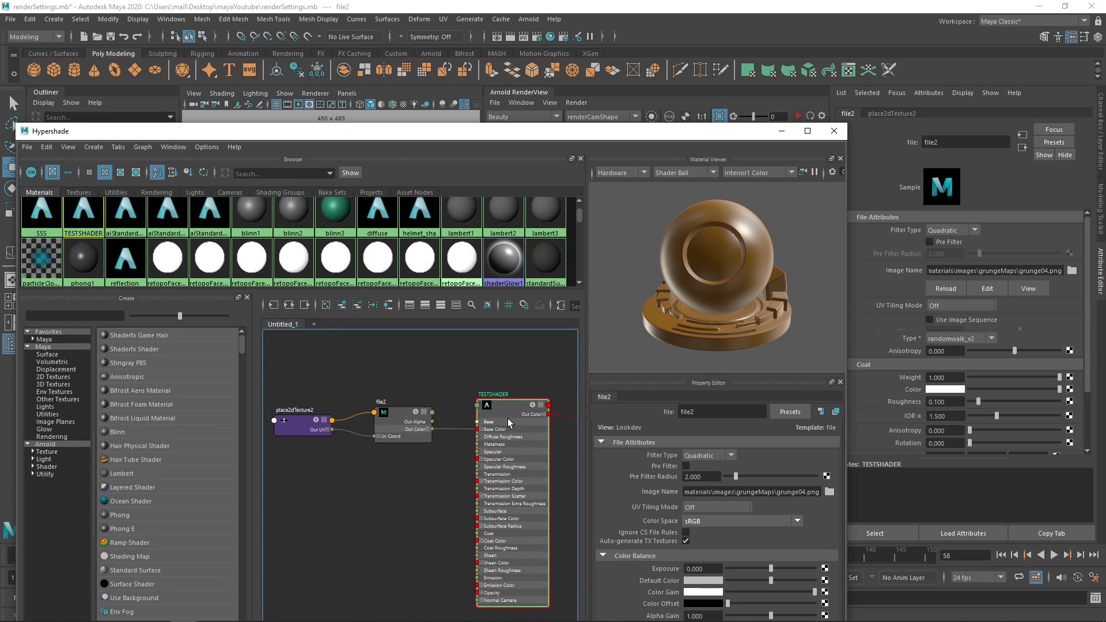
left_click(394, 424)
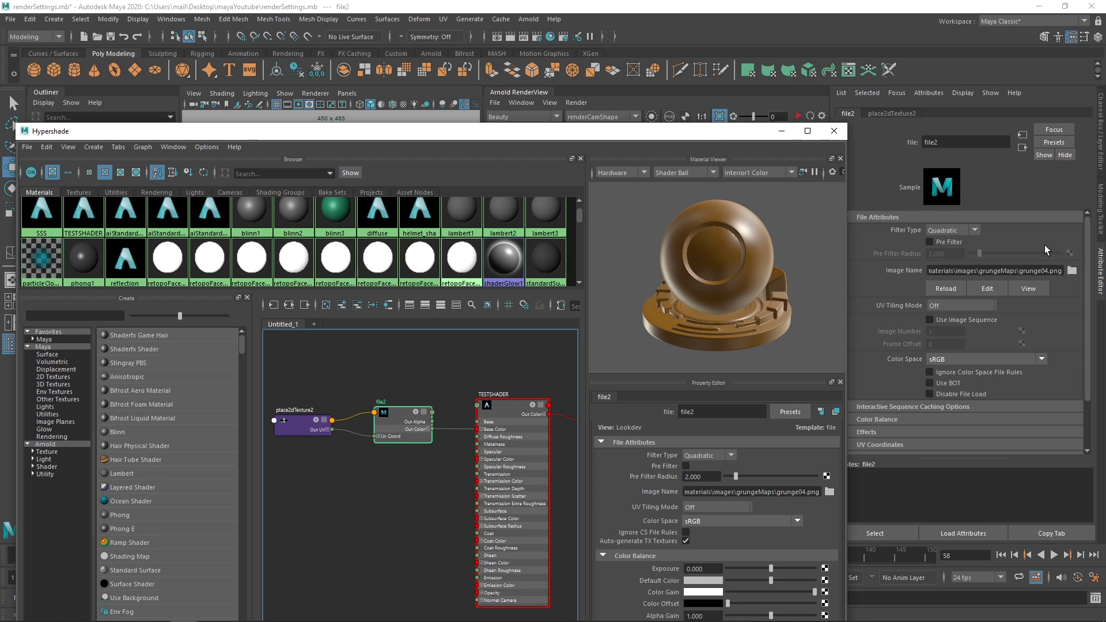
scroll(1083, 262, "down", 1)
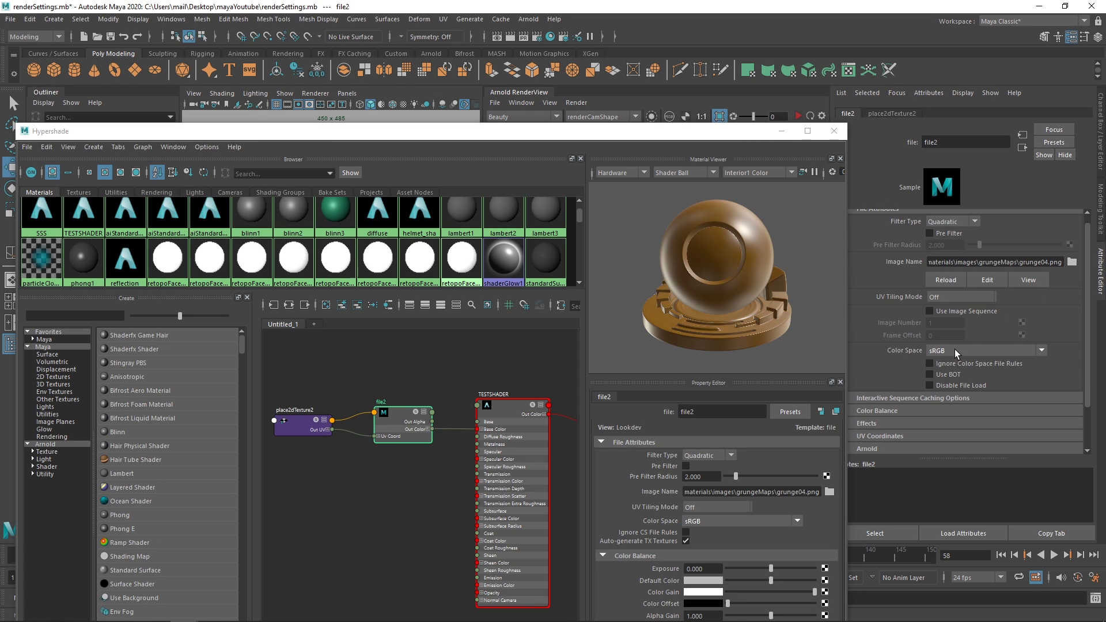
left_click(952, 297)
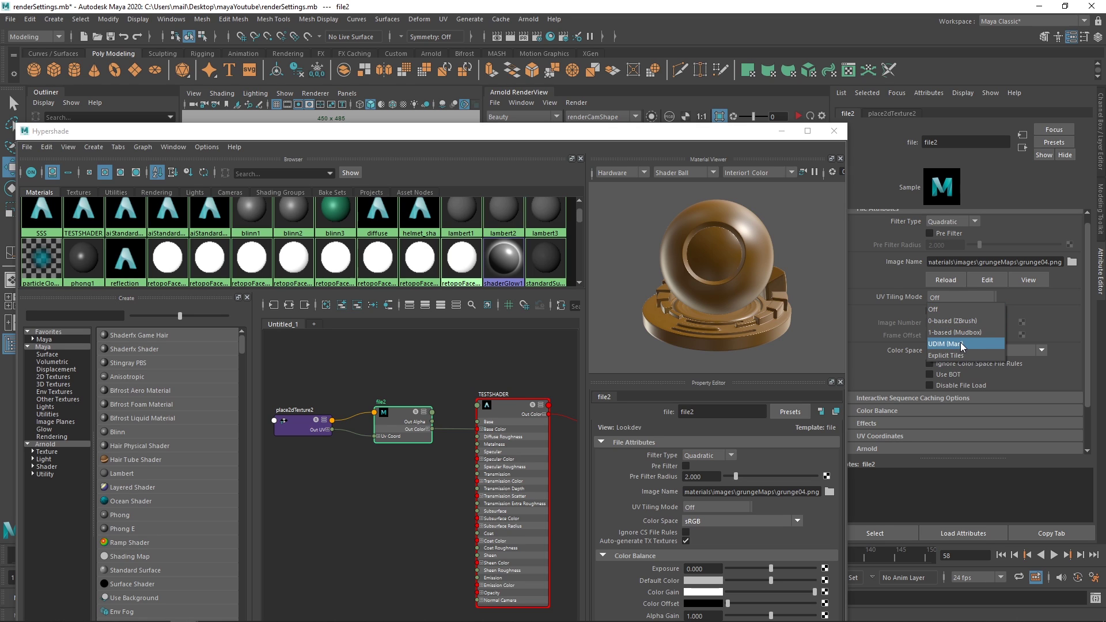
left_click(371, 476)
Expand the file node's Out Color channels and connect Out Color R to TESTSHADER's Specular Roughness
middle_click_drag(371, 476, 415, 450, "alt")
scroll(416, 444, "up", 2)
scroll(425, 435, "up", 1)
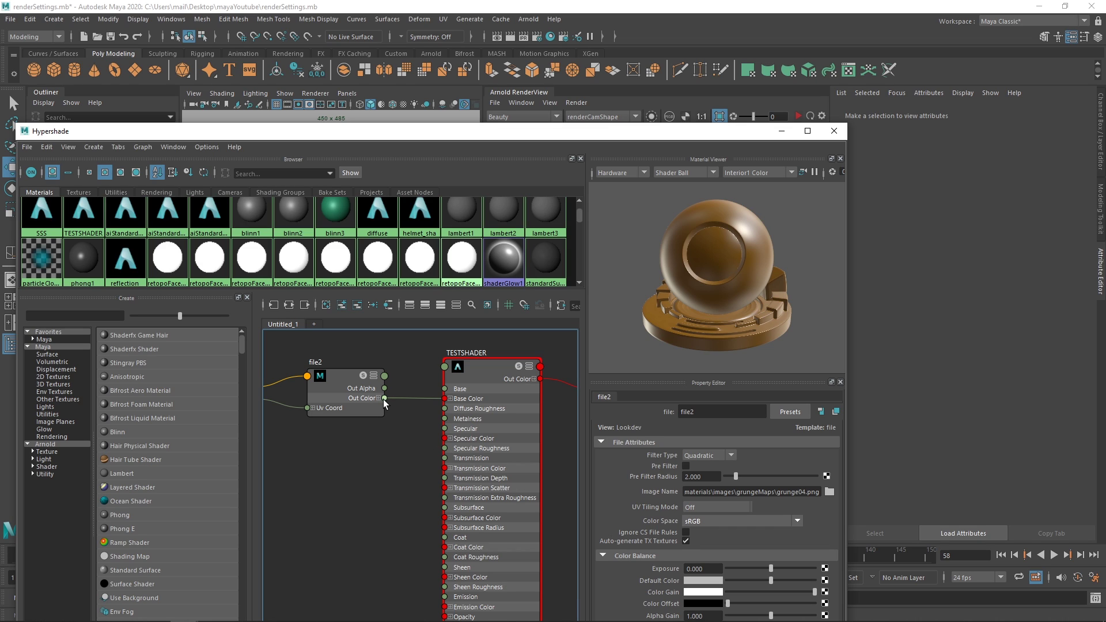
left_click_drag(384, 398, 425, 437)
left_click(378, 398)
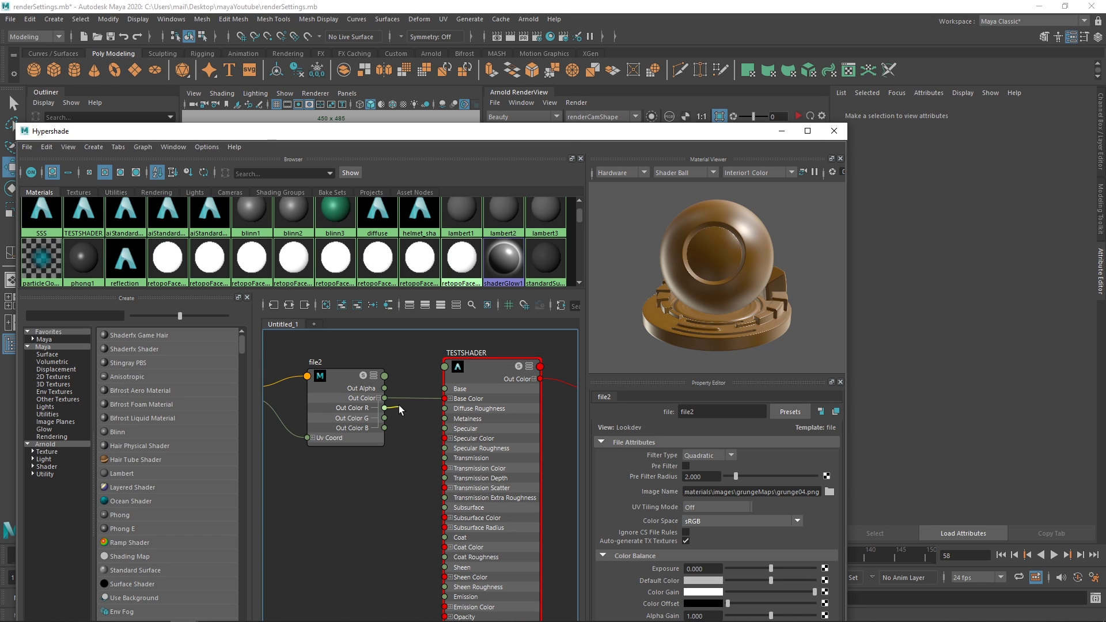
left_click_drag(415, 438, 443, 449)
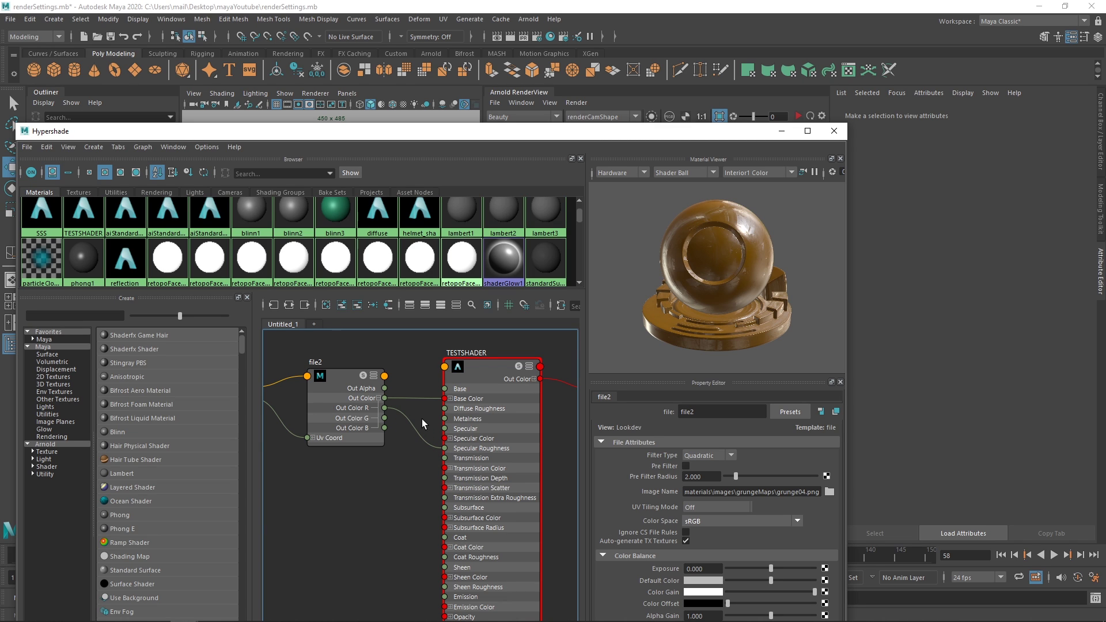
Move the file2 node away from TESTSHADER and create an aiRange node in the space between them
left_click_drag(348, 402, 293, 387)
middle_click_drag(390, 445, 429, 452, "alt")
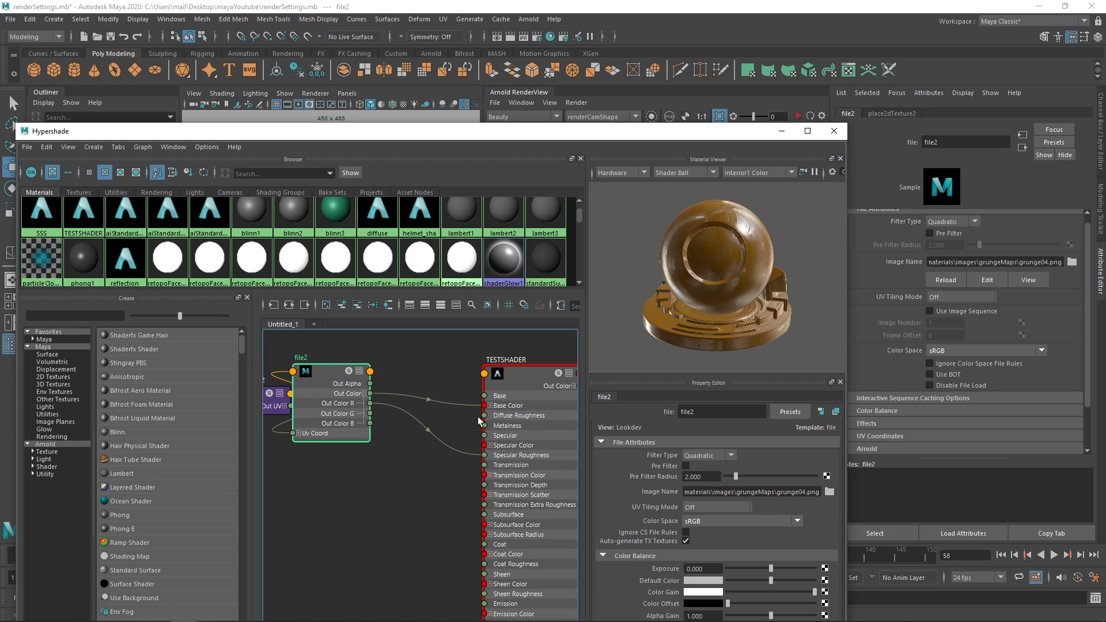
right_click_drag(426, 495, 403, 448, "alt")
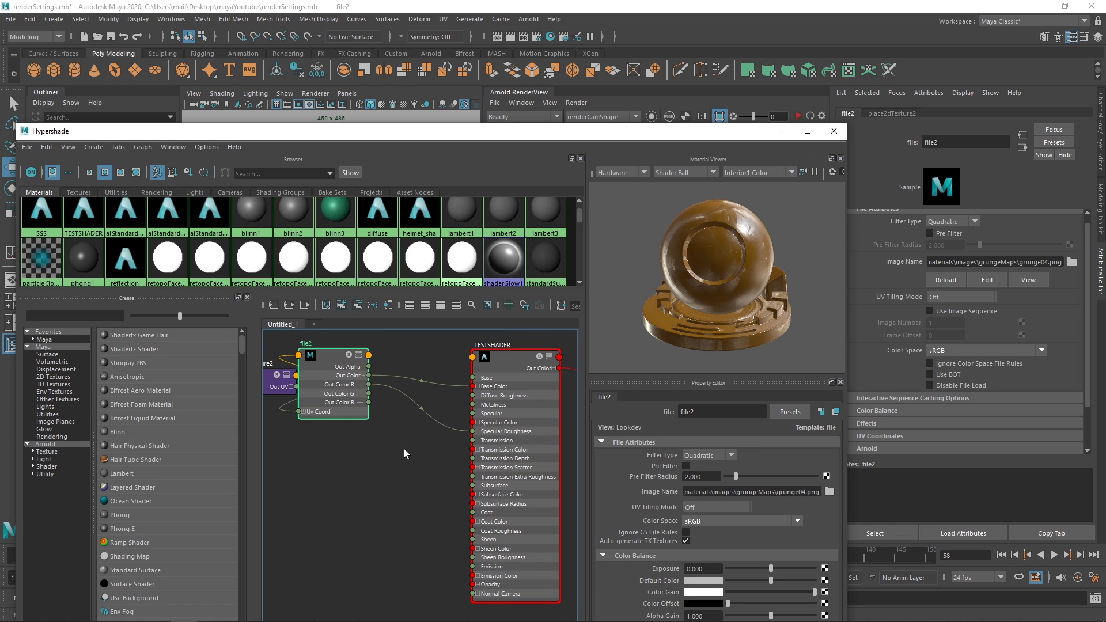
left_click(405, 468)
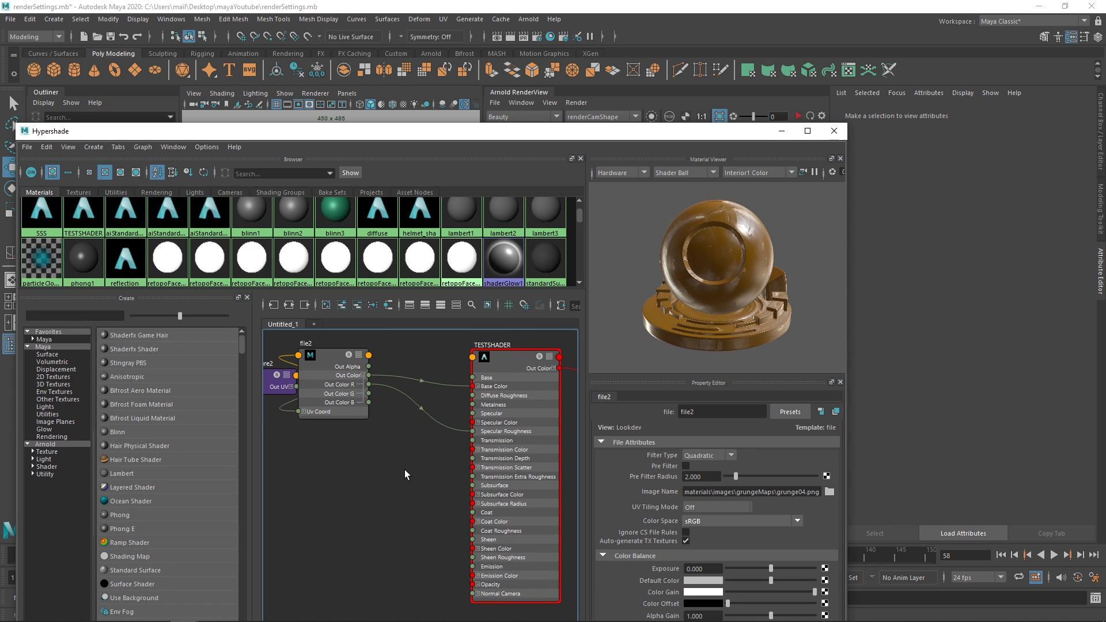
key("Tab")
type("airange")
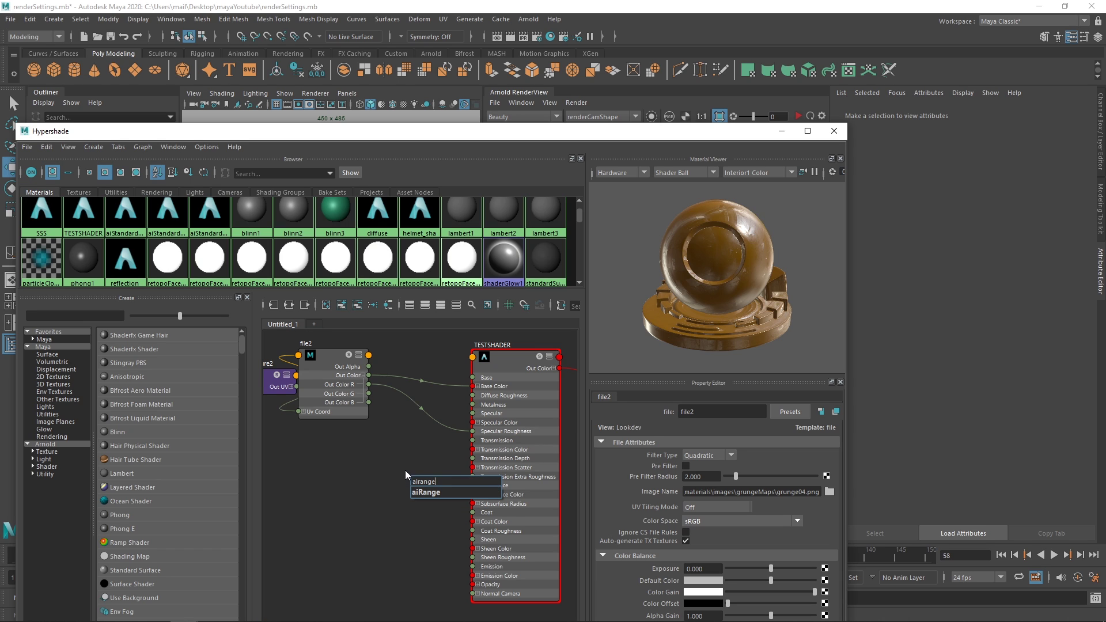
key("Return")
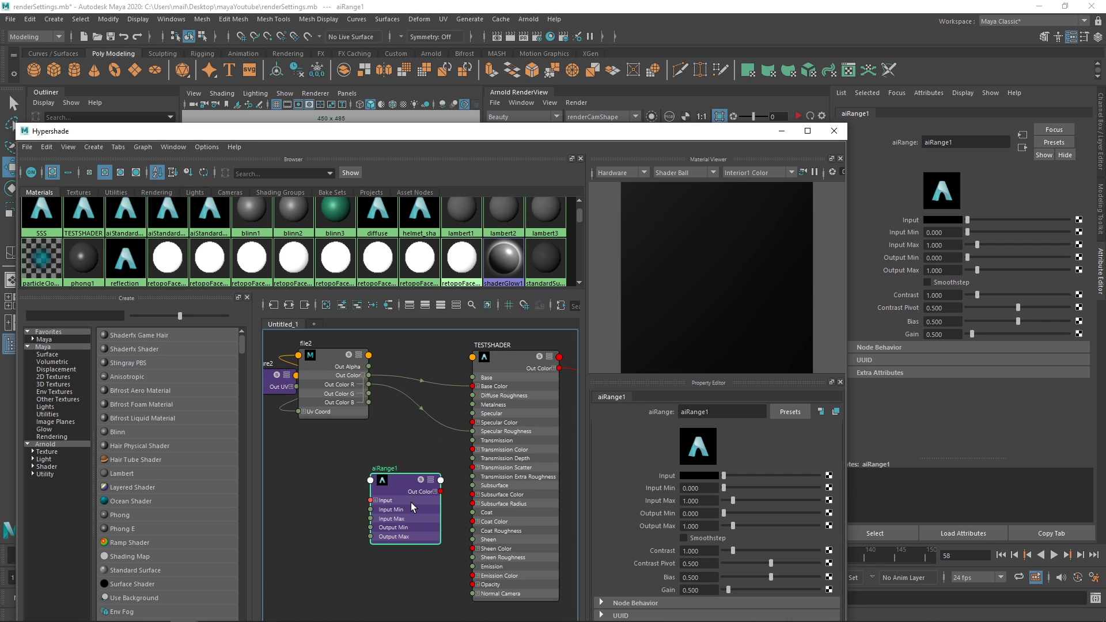
left_click_drag(411, 502, 409, 502)
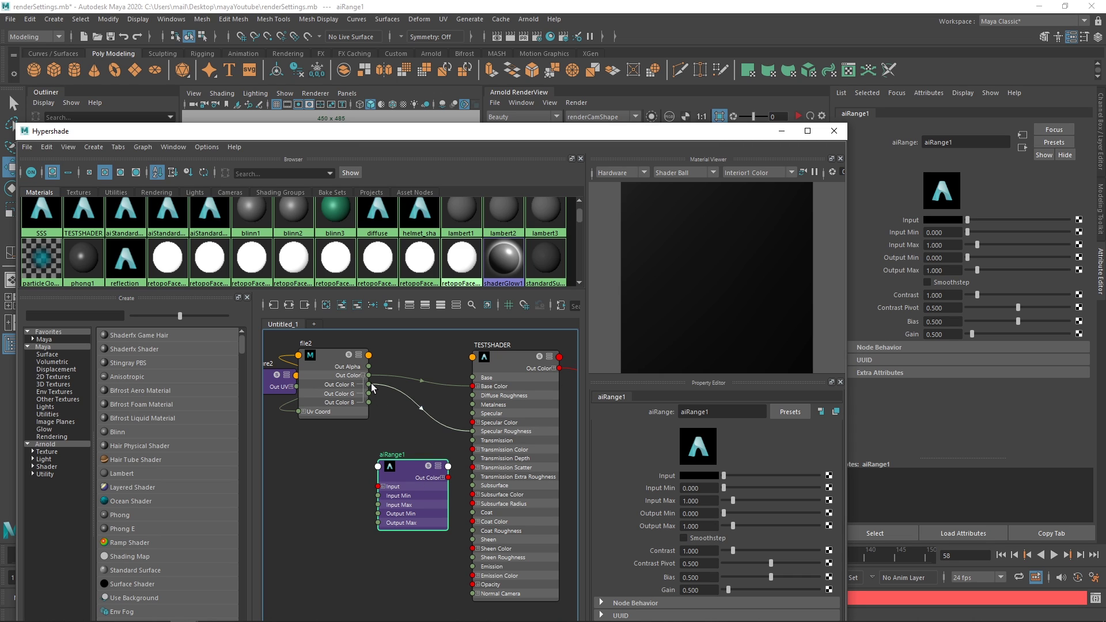
Connect file2's Out Color to the aiRange Input and the aiRange Out Color R to TESTSHADER's Specular Roughness
left_click_drag(368, 375, 375, 488)
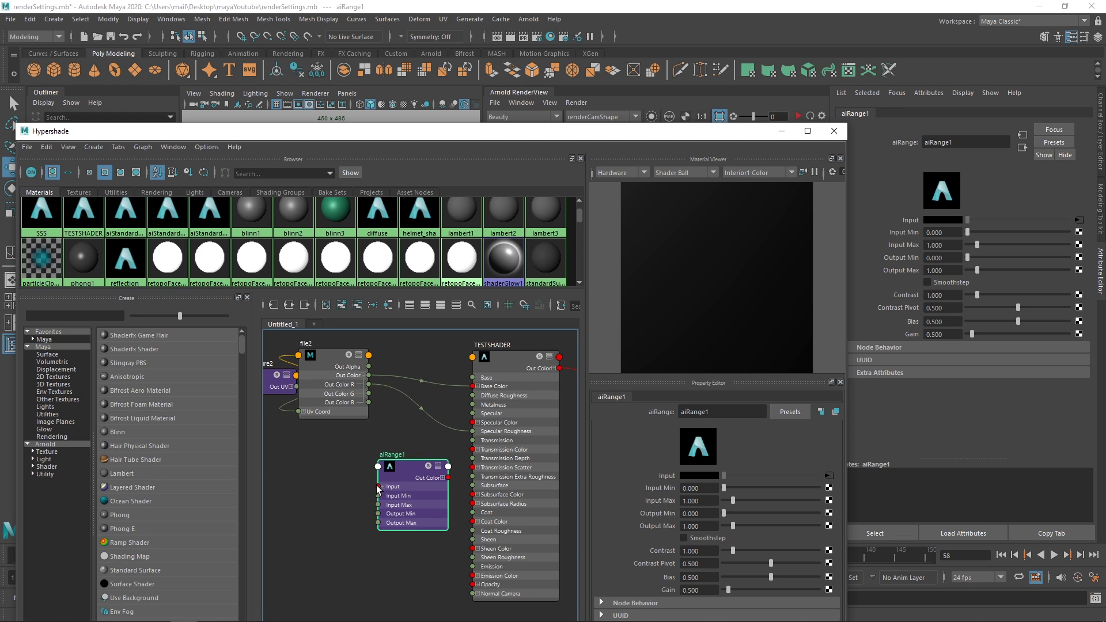
left_click(447, 478)
left_click_drag(447, 487, 472, 431)
left_click_drag(410, 490, 414, 474)
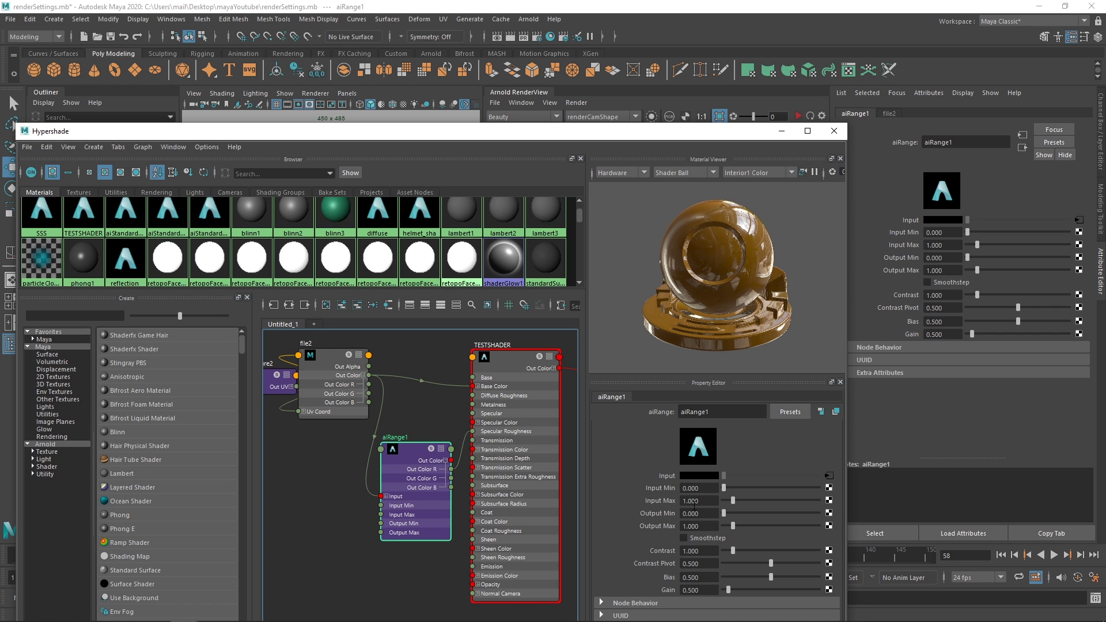
left_click_drag(330, 384, 317, 386)
left_click_drag(411, 469, 413, 466)
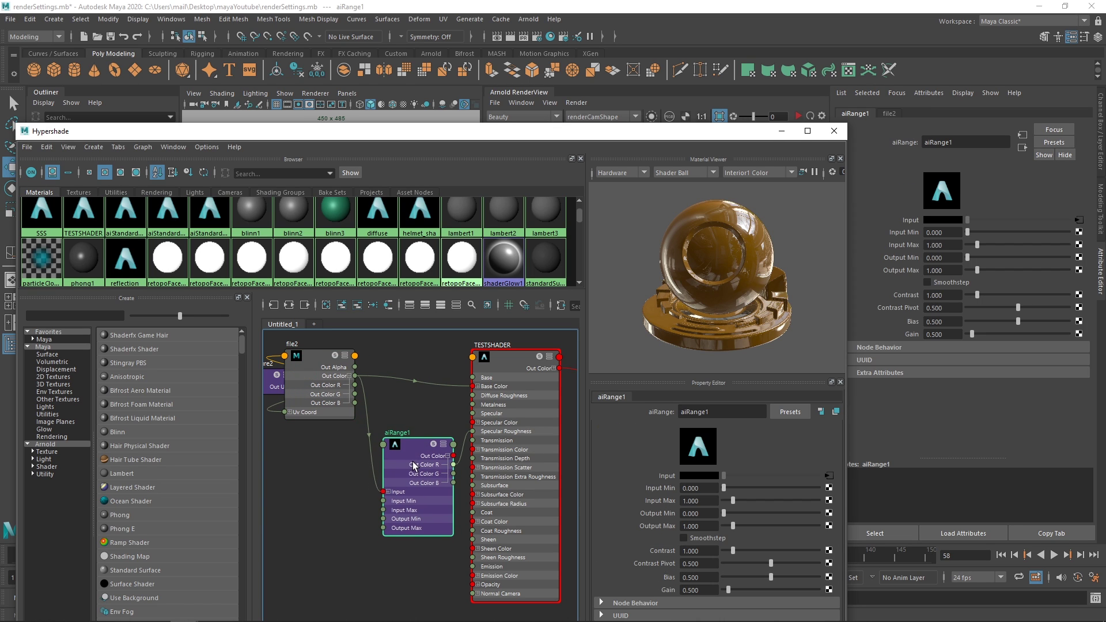
left_click(412, 441)
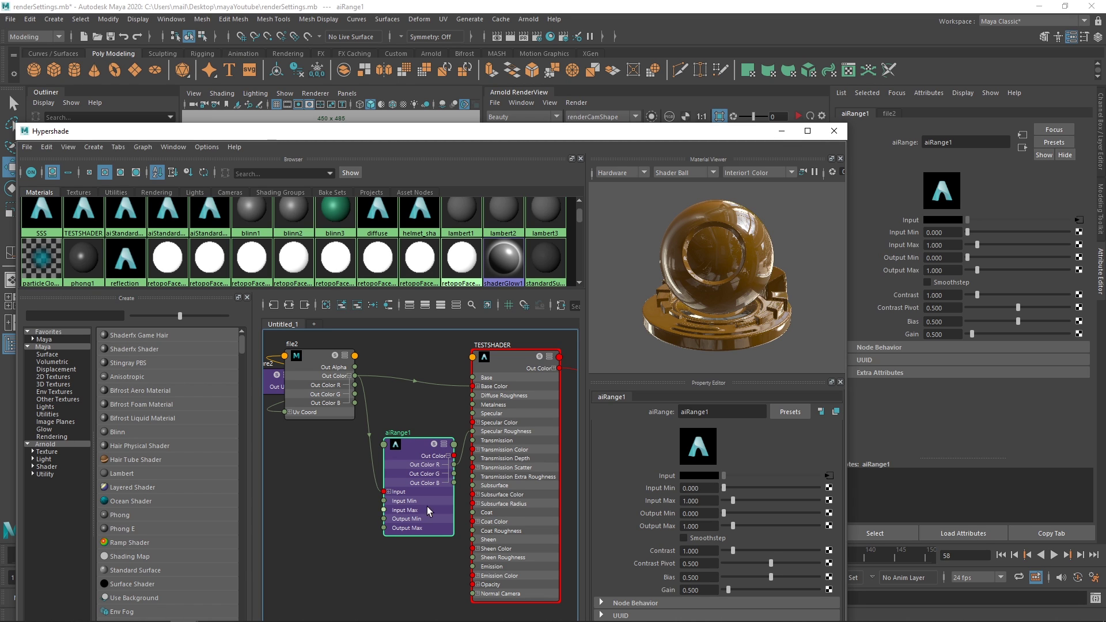
Move the aiRange node down and create an aiColorCorrect node above it
middle_click_drag(364, 490, 369, 464, "alt")
left_click_drag(409, 438, 386, 543)
left_click(402, 478)
key("Tab")
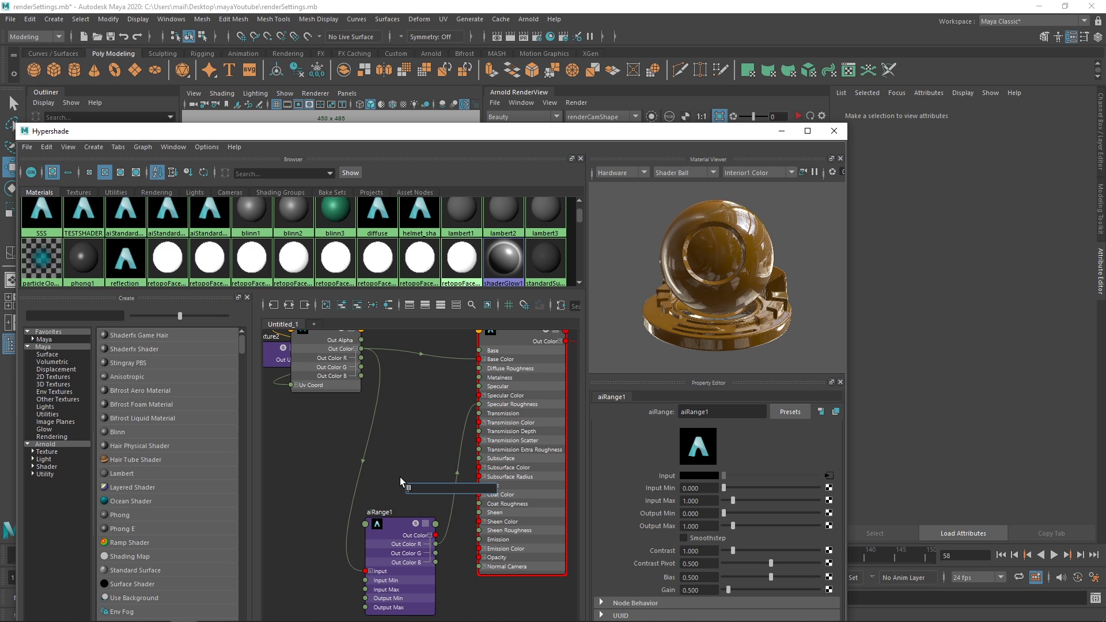
type("ai")
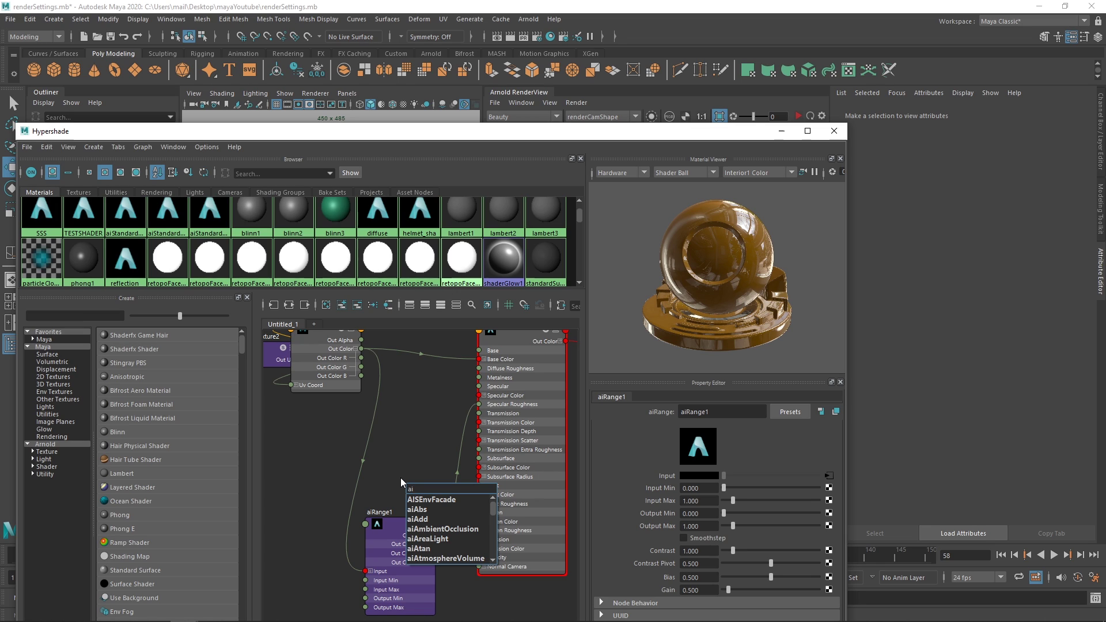
type("col")
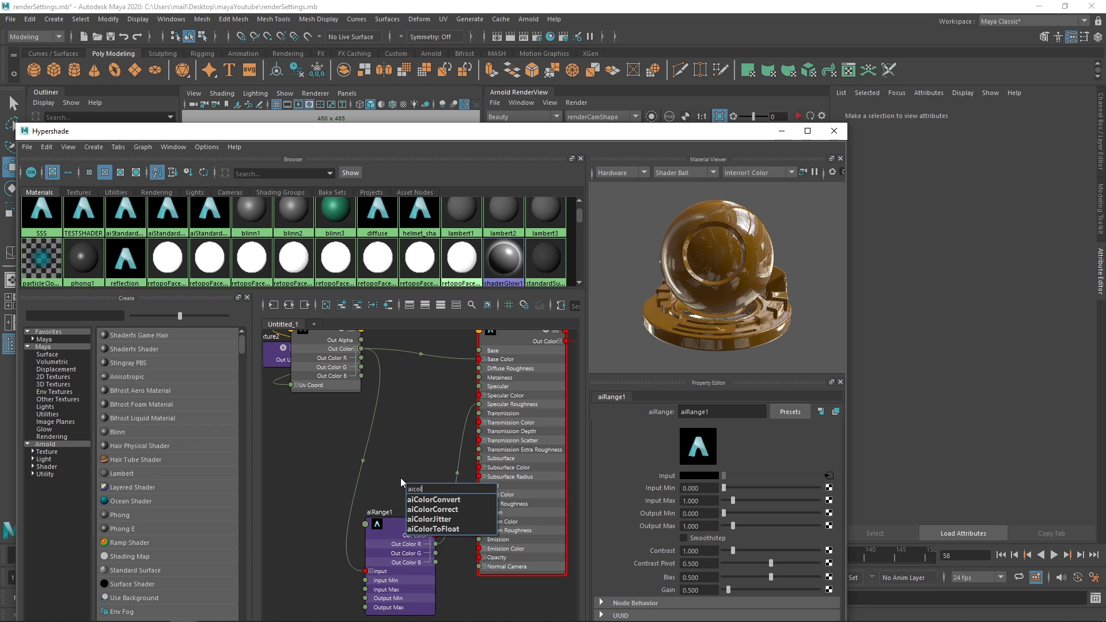
key("Down")
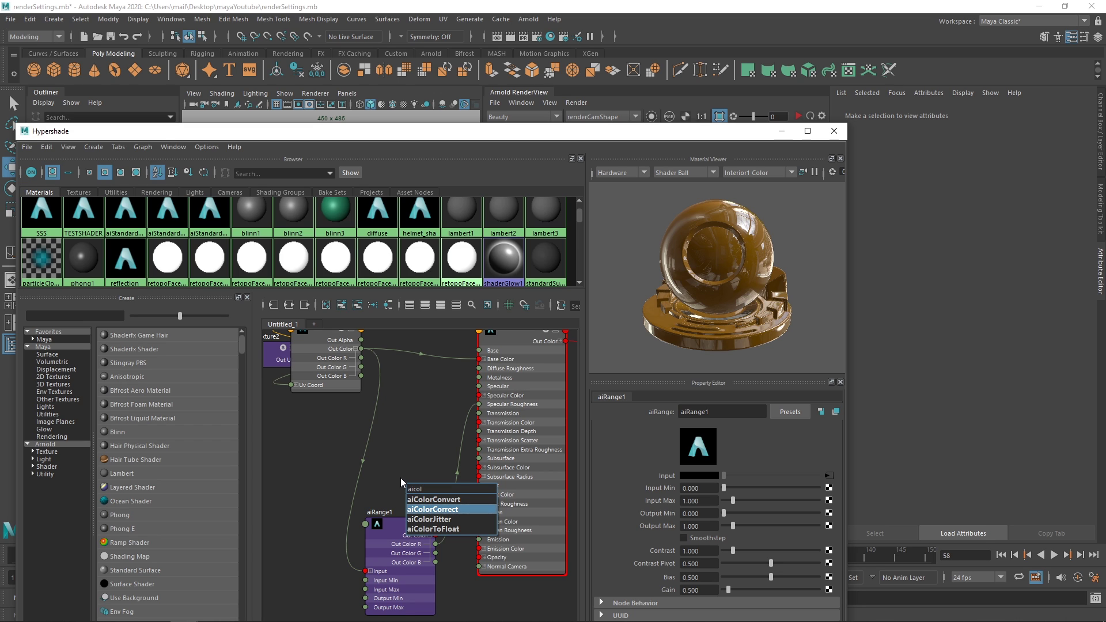
key("Up")
key("Down")
key("Return")
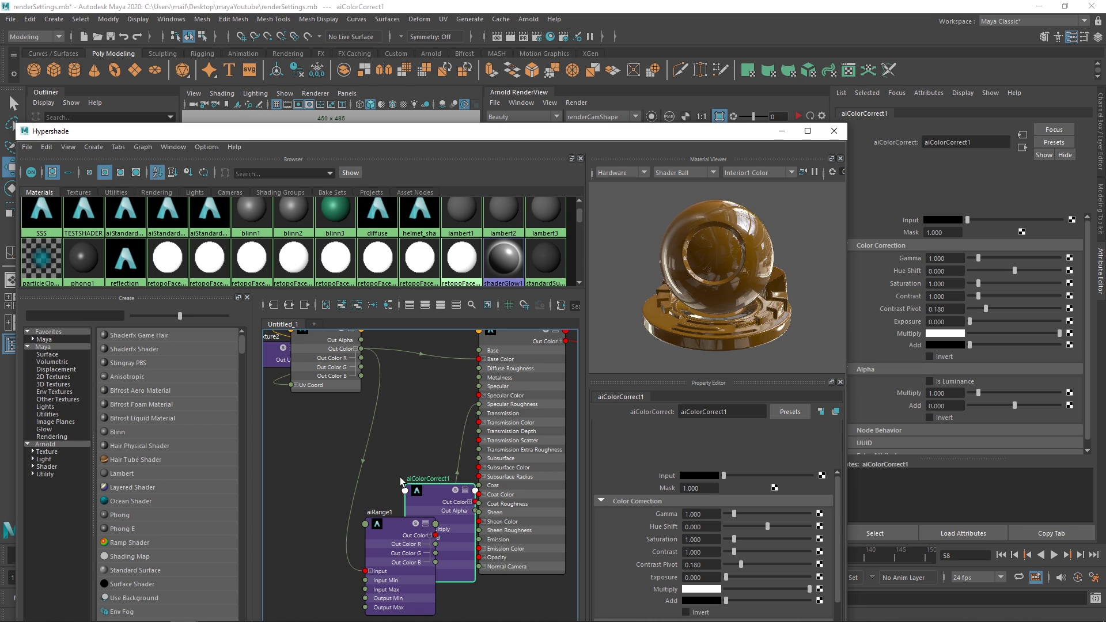
left_click_drag(400, 477, 420, 440)
middle_click_drag(402, 367, 390, 398, "alt")
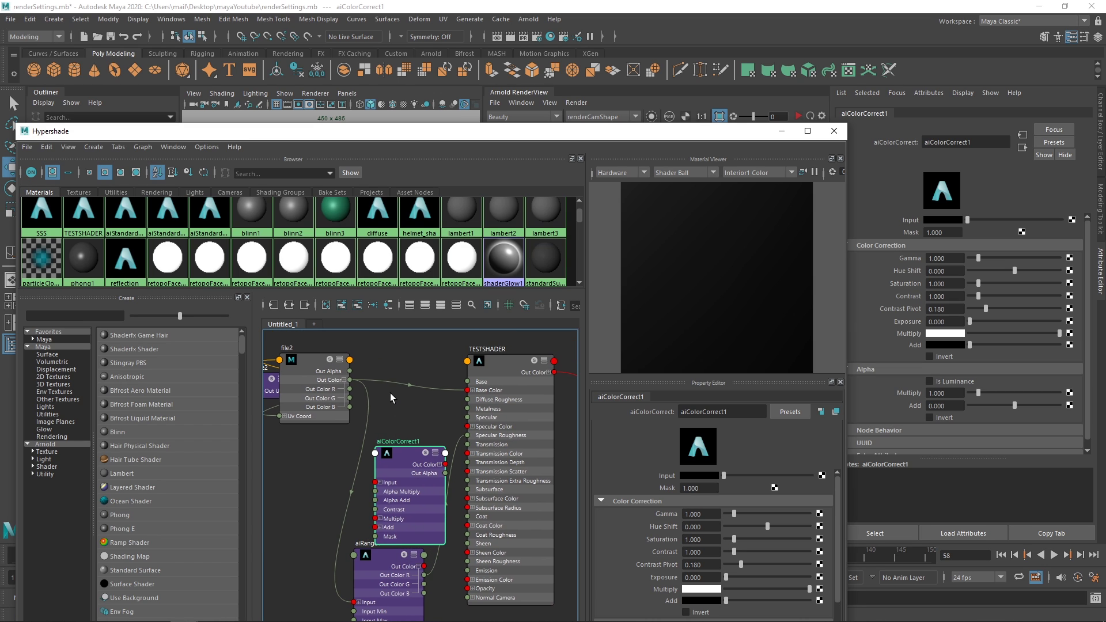
Connect file2's Out Color to the aiColorCorrect Input and its Out Color to TESTSHADER's Base Color, spacing the nodes apart
left_click_drag(399, 471, 406, 432)
left_click_drag(349, 380, 376, 440)
left_click_drag(447, 422, 467, 390)
left_click_drag(325, 401, 273, 417)
left_click_drag(402, 399, 393, 357)
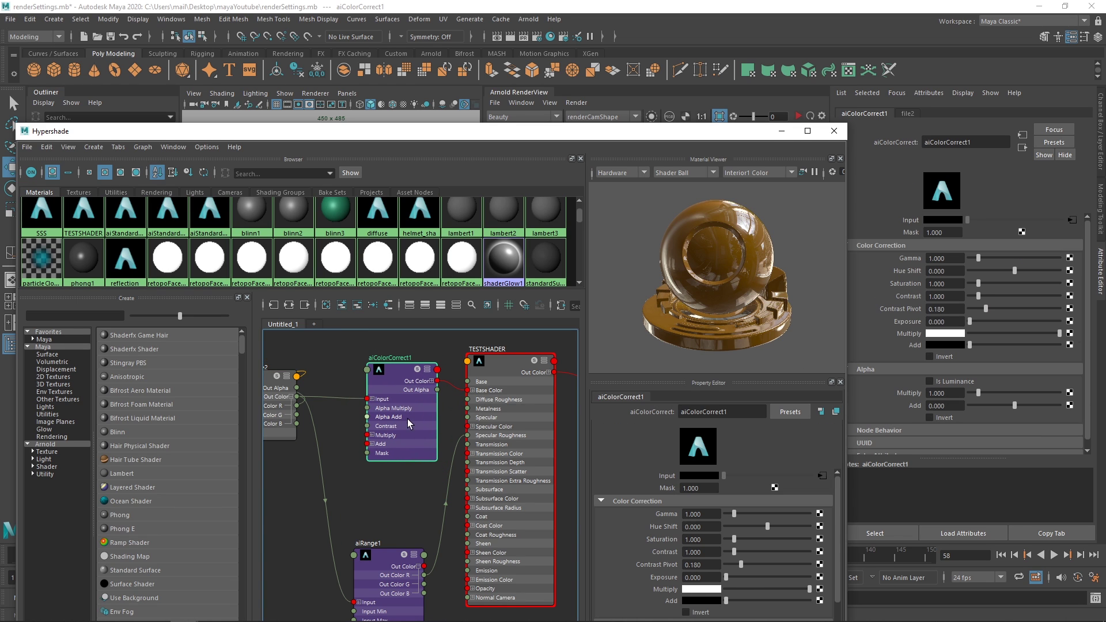
Set the aiColorCorrect node's Gamma to 0.769, Hue Shift to -0.552, Saturation to 2.517, Contrast to 0.769 and Contrast Pivot to 0.224
middle_click_drag(333, 465, 378, 462)
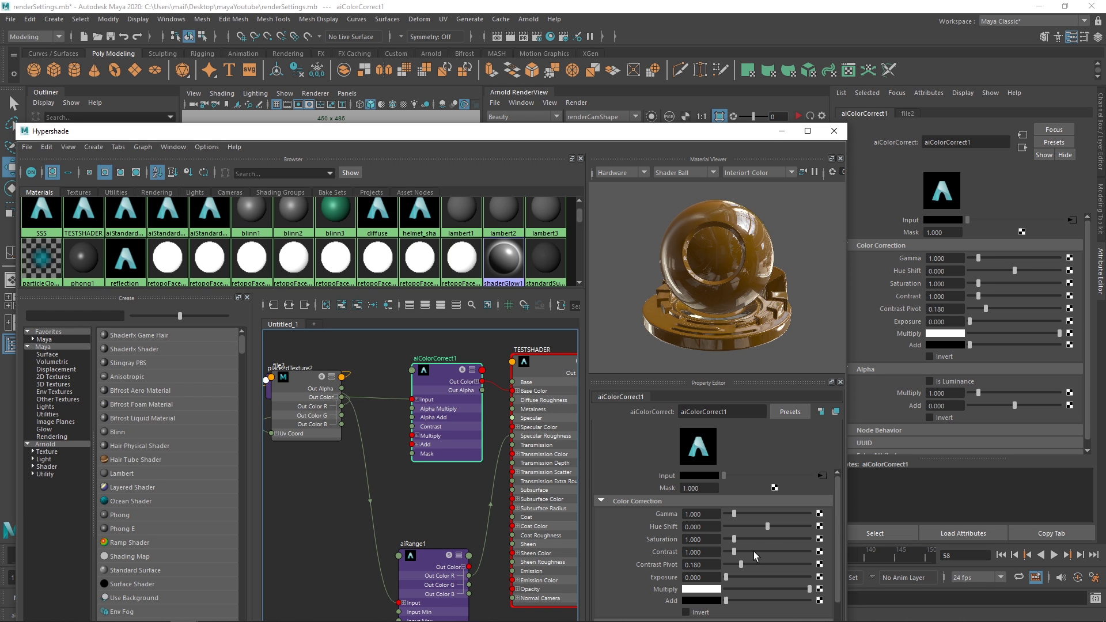
left_click_drag(735, 514, 732, 514)
left_click_drag(767, 526, 744, 526)
mouse_move(734, 539)
left_mouse_down()
mouse_move(746, 540)
mouse_move(732, 552)
left_mouse_up()
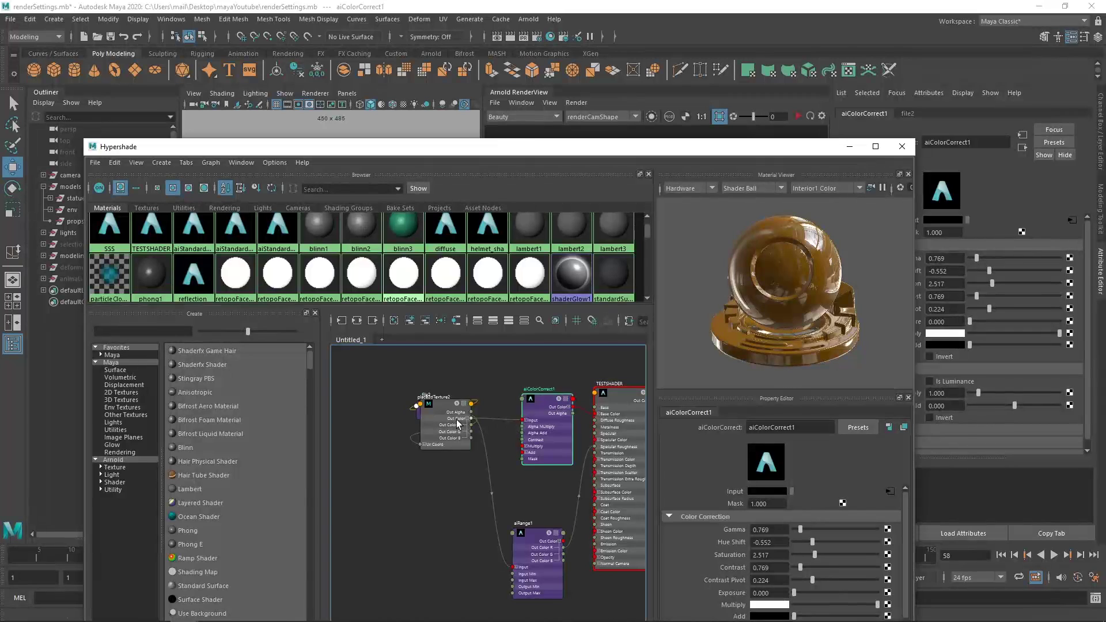
Spread out the file2, place2dTexture2 and aiColorCorrect1 nodes so their connections are readable
left_click_drag(456, 420, 344, 471)
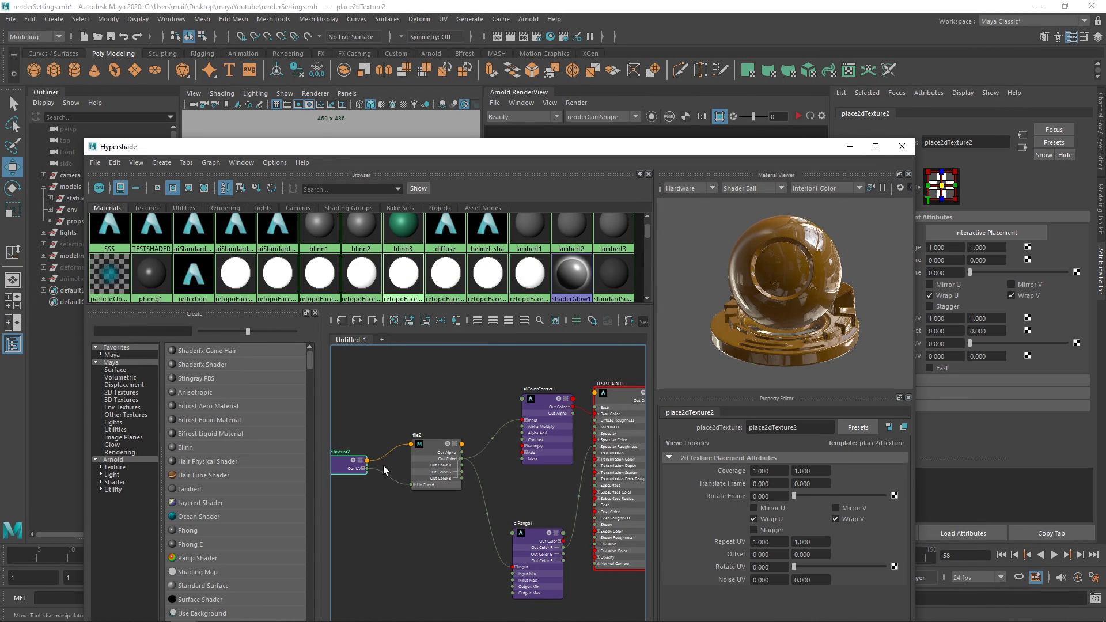
left_click_drag(554, 417, 535, 449)
left_click(510, 397)
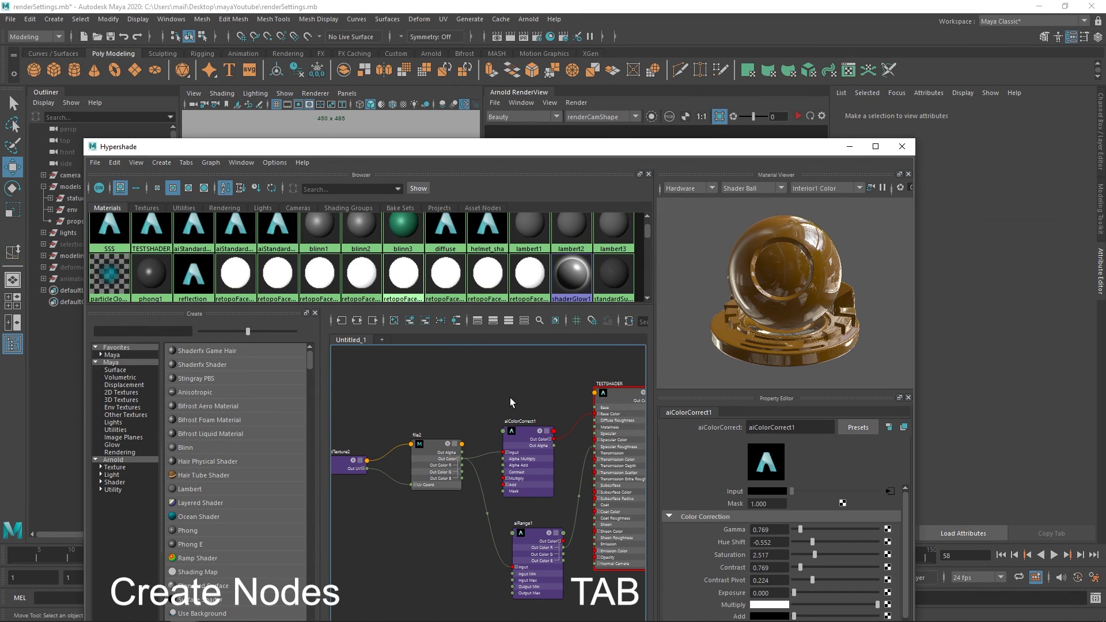
Create another File texture node and arrange it with its place2dTexture node above the aiColorCorrect node
key("Tab")
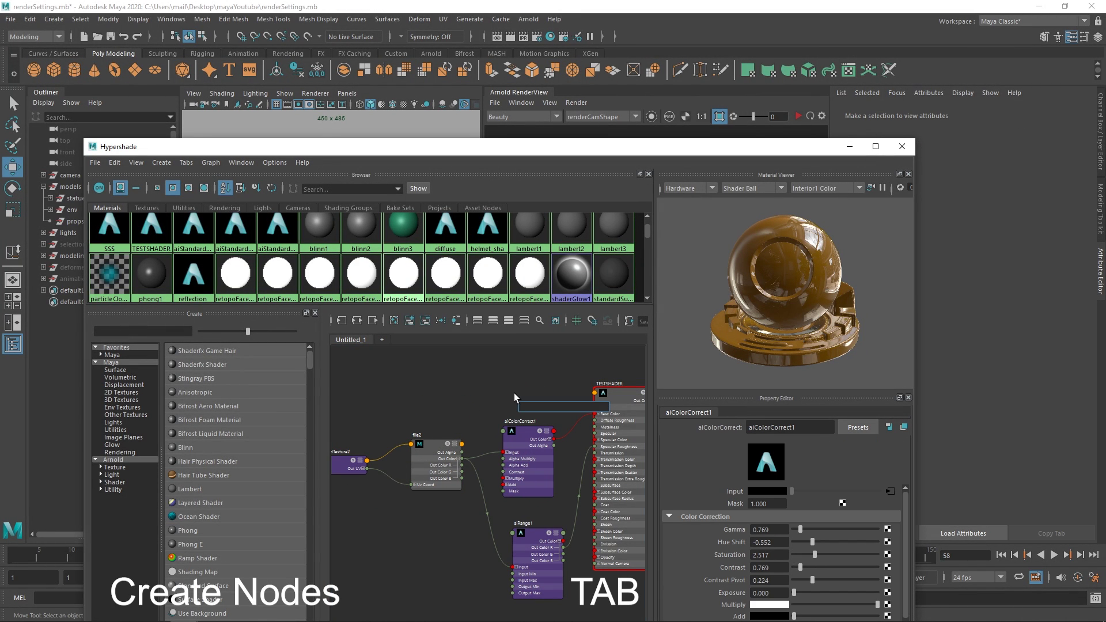
type("file")
key("Down")
key("Down")
key("Down")
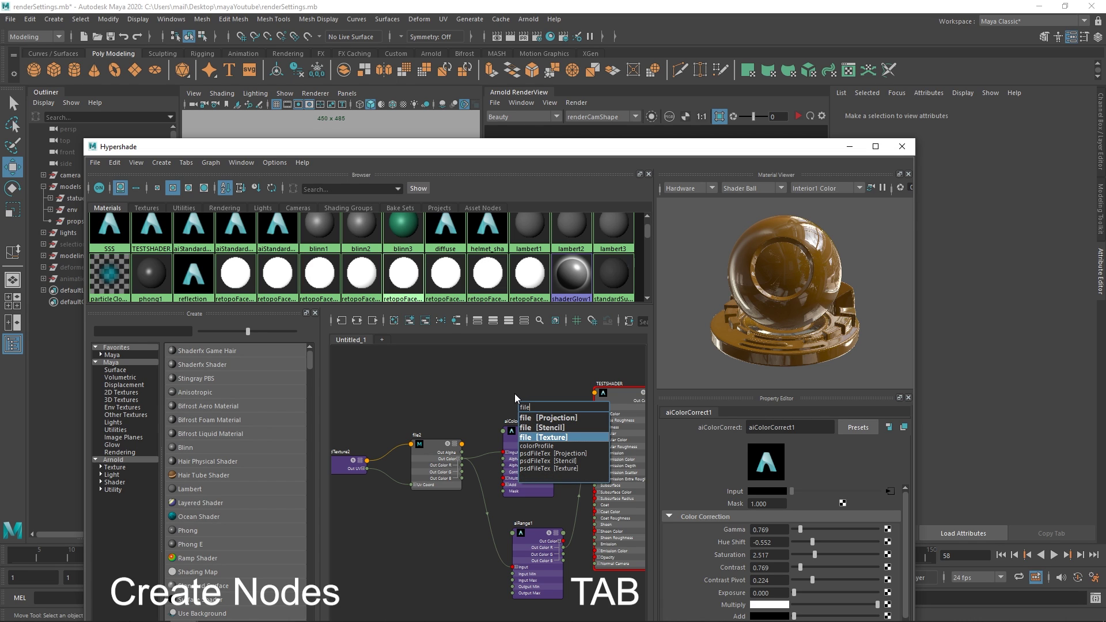
key("Return")
left_click(462, 399)
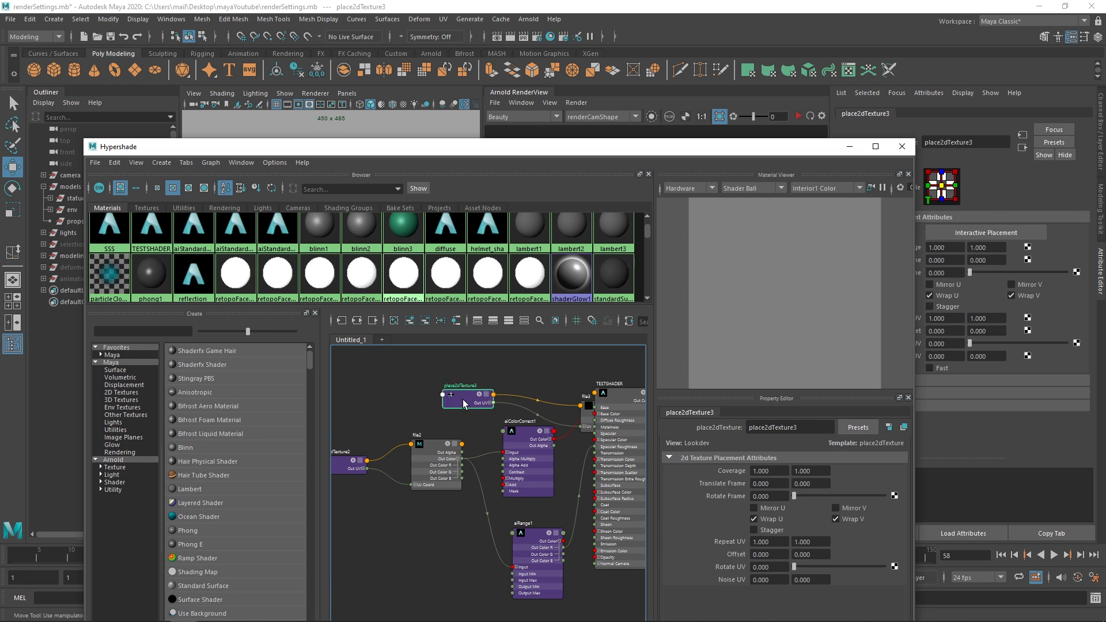
left_click_drag(586, 412, 442, 397)
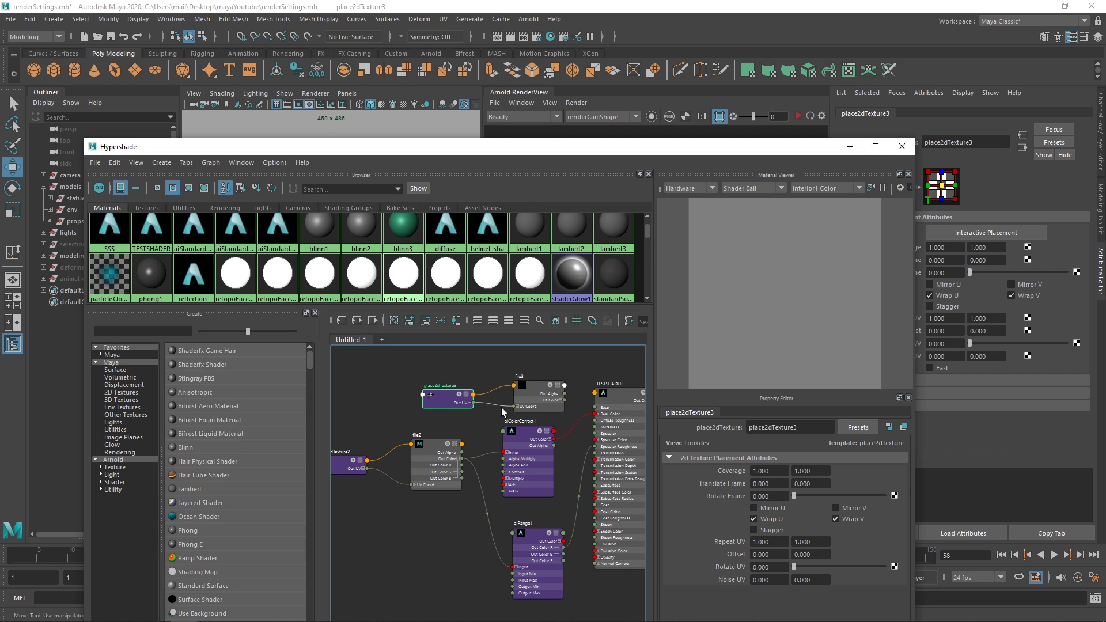
middle_click_drag(519, 408, 442, 422, "alt")
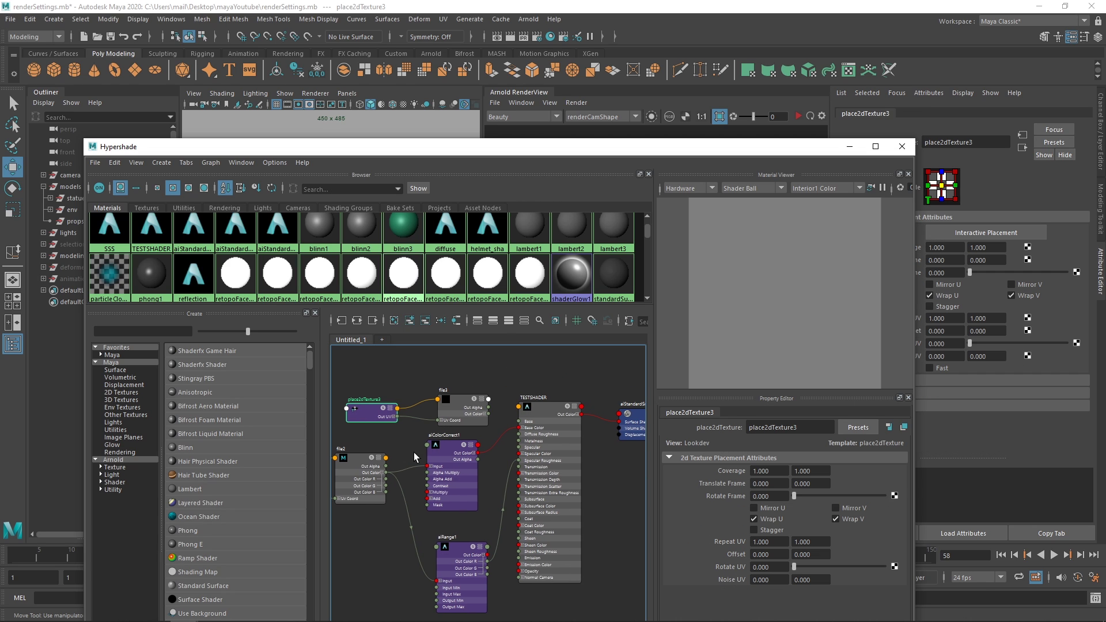
Map a new File texture to TESTSHADER's Subsurface Weight from the material's attributes
left_click(538, 413)
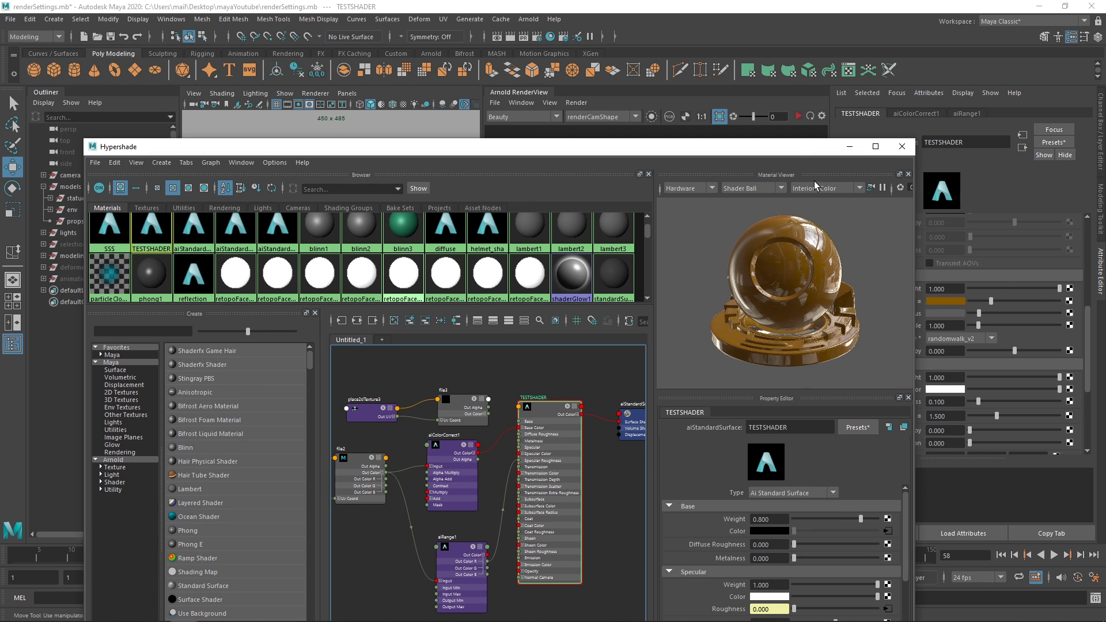
left_click_drag(800, 147, 759, 142)
left_click(1069, 289)
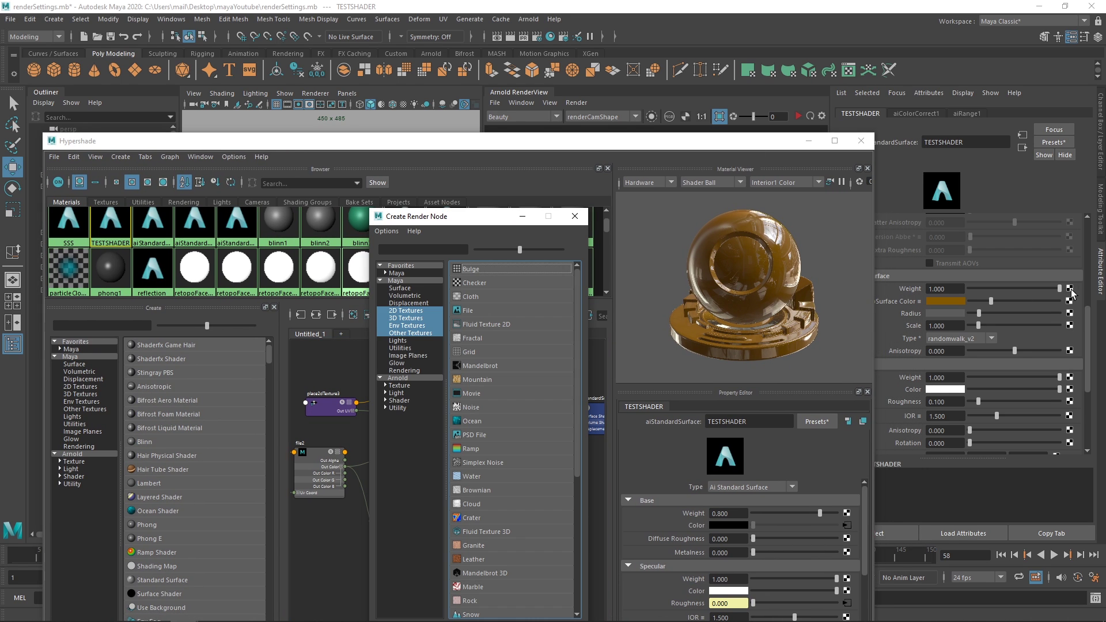
left_click(468, 310)
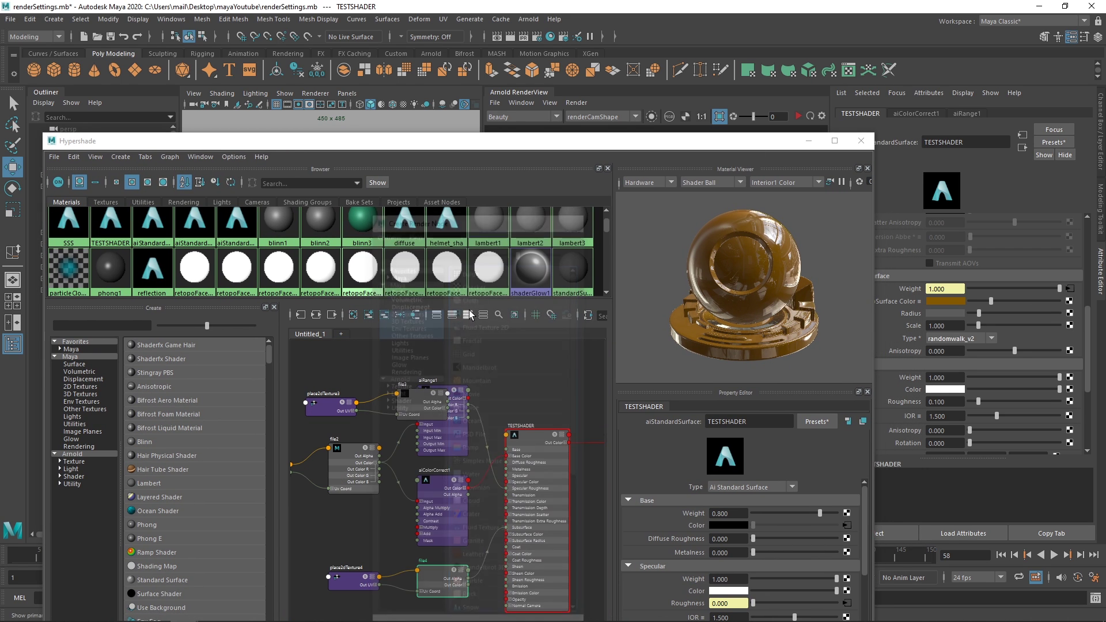
Move the unconnected file3 node and its place2dTexture3 node above the aiRange node, clear of the other nodes
left_click(434, 403)
left_click_drag(435, 403, 437, 355)
left_click(348, 410)
left_click_drag(349, 411, 341, 379)
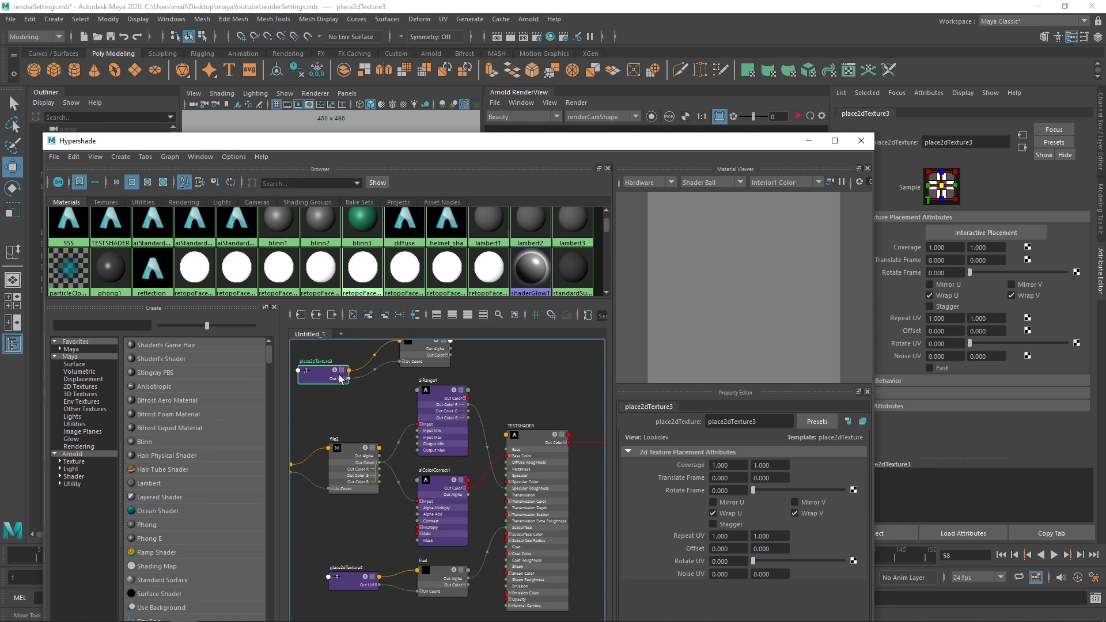
key("a")
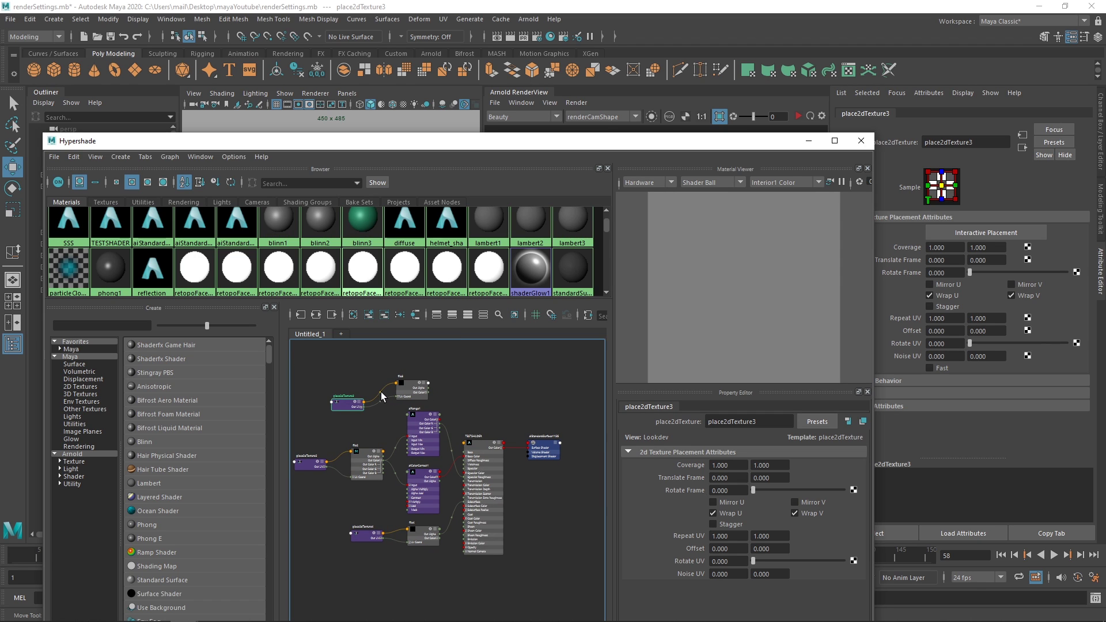
Add the aiStandardSurface6 material to the work area beside TESTSHADER's shading group, and close the Hypershade
middle_click_drag(232, 226, 479, 398)
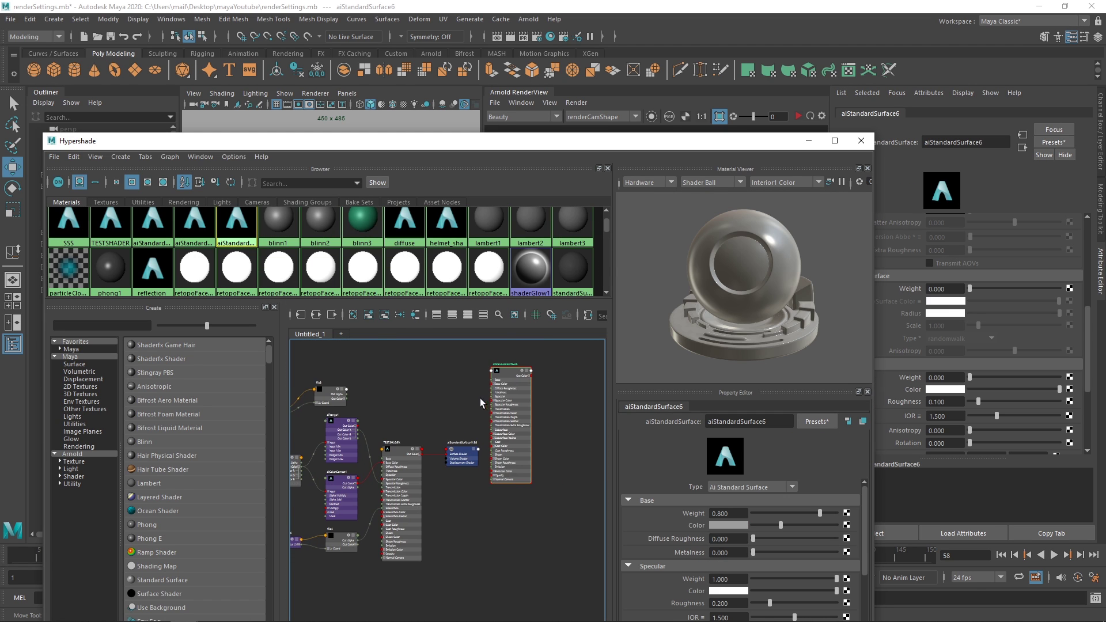
left_click_drag(497, 378, 505, 450)
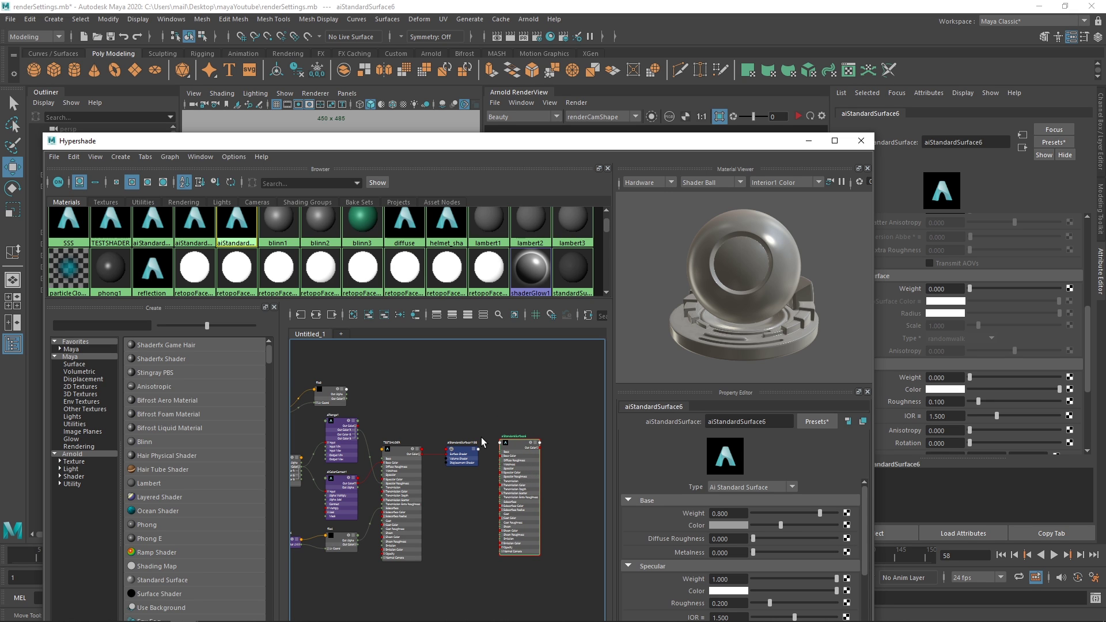
left_click(860, 141)
Expand the lights group in the scene hierarchy and hide the areaLight
left_click(44, 233)
left_click(81, 255)
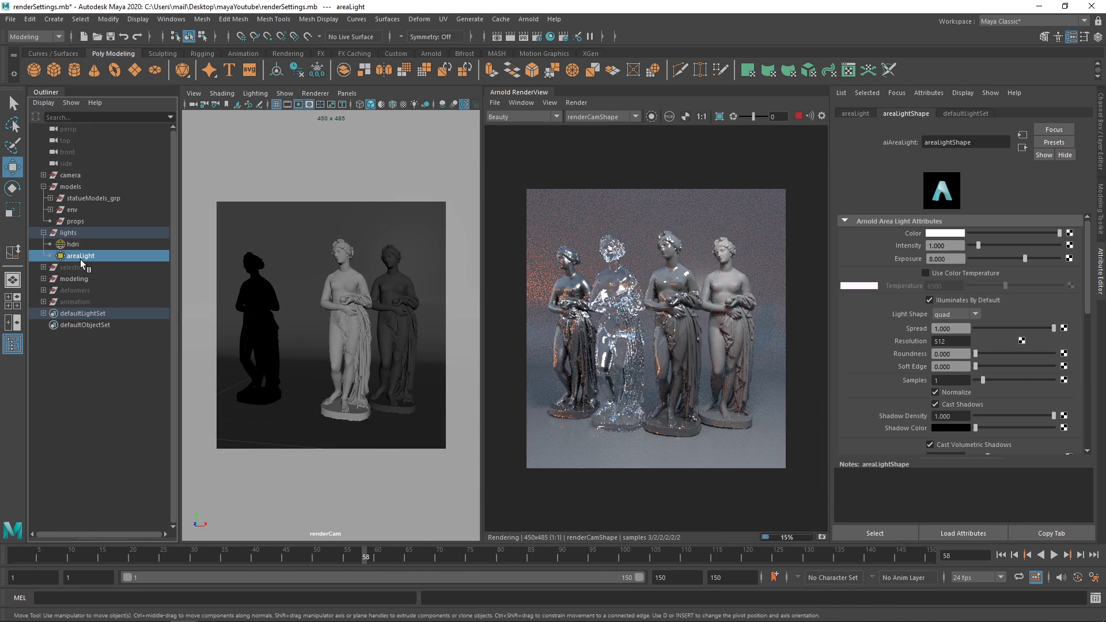
key("h")
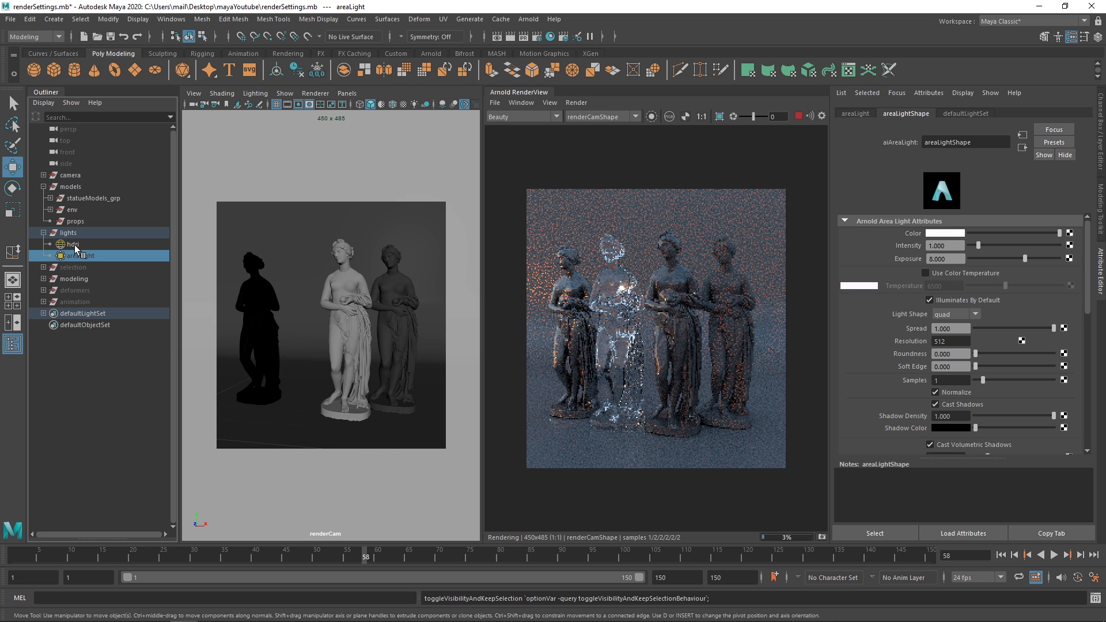
Unhide the areaLight, select it together with the hdri light, and hide both lights
left_click(74, 244)
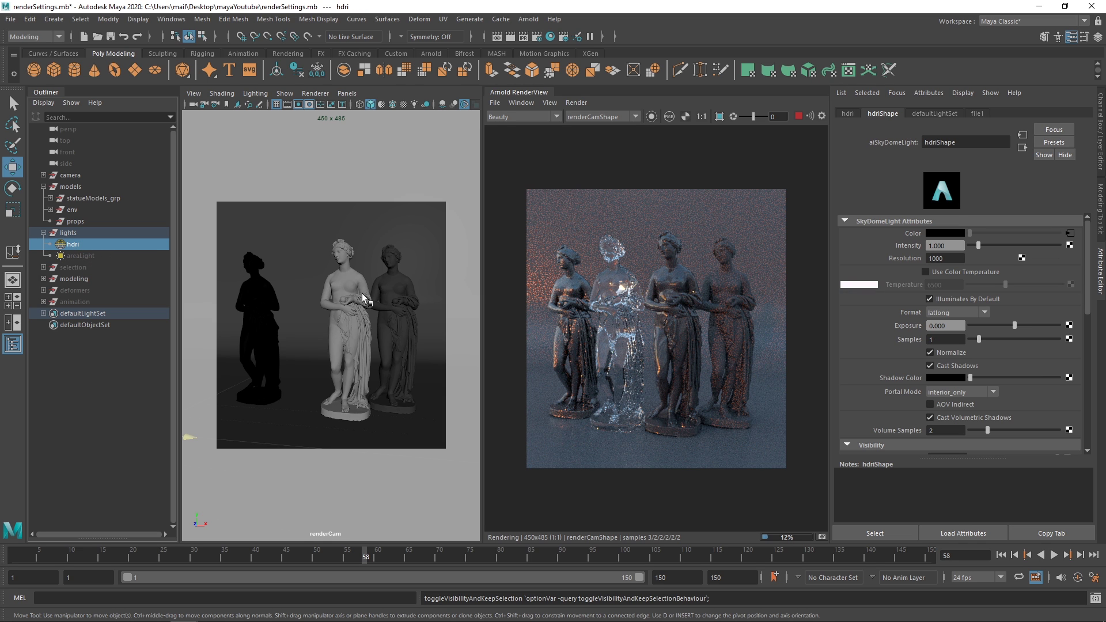
left_click(73, 256)
key("h")
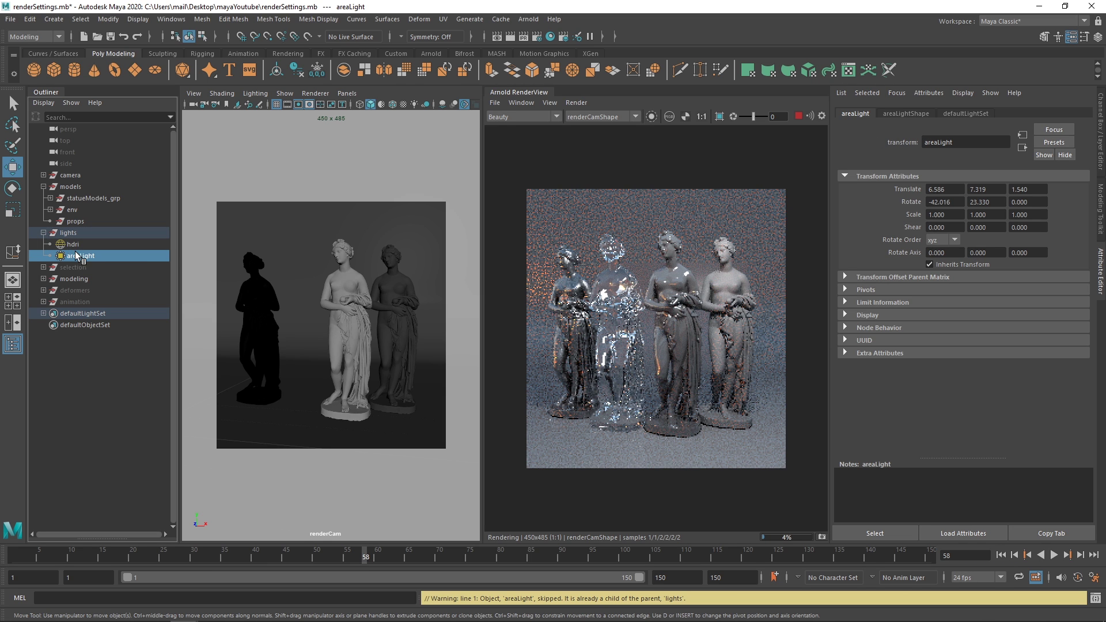
left_click(89, 246, "ctrl")
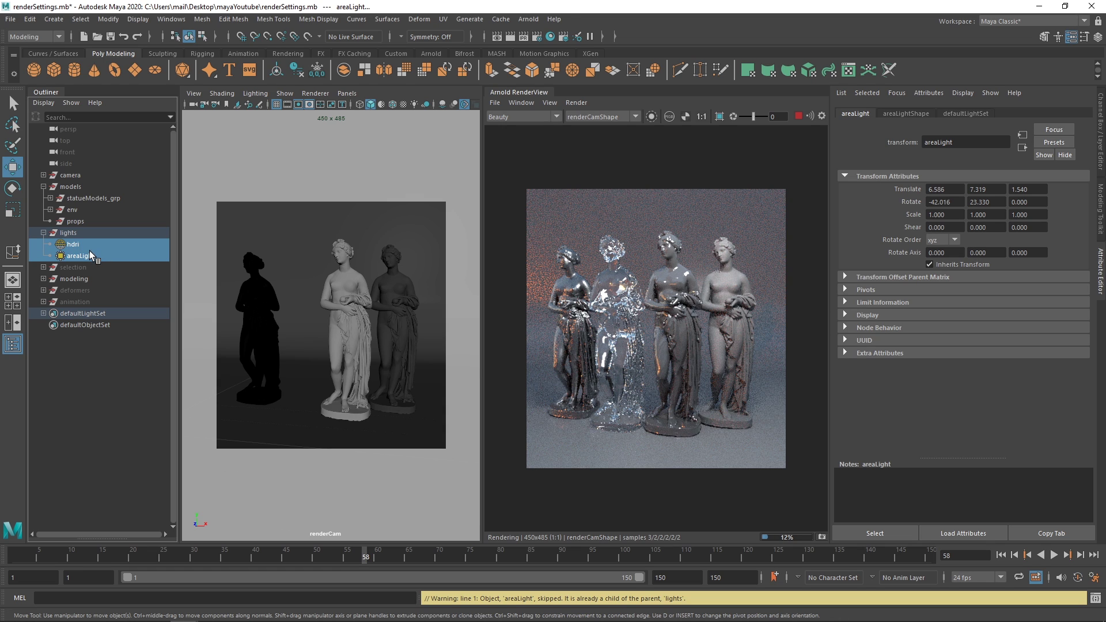
key("h")
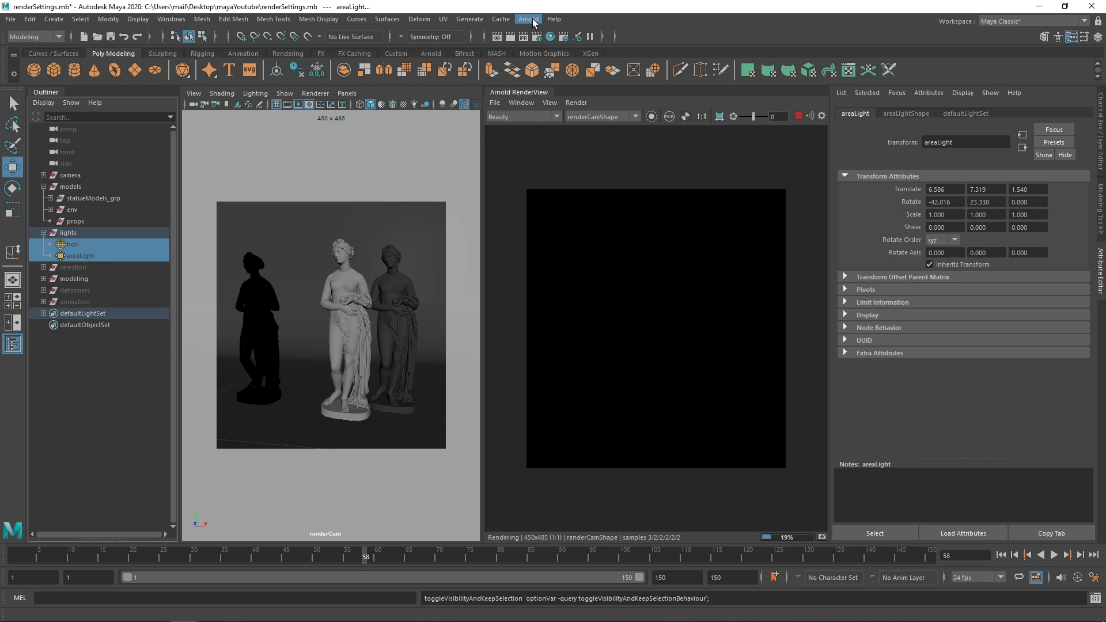
Create a new Arnold Skydome Light in the scene
left_click(534, 21)
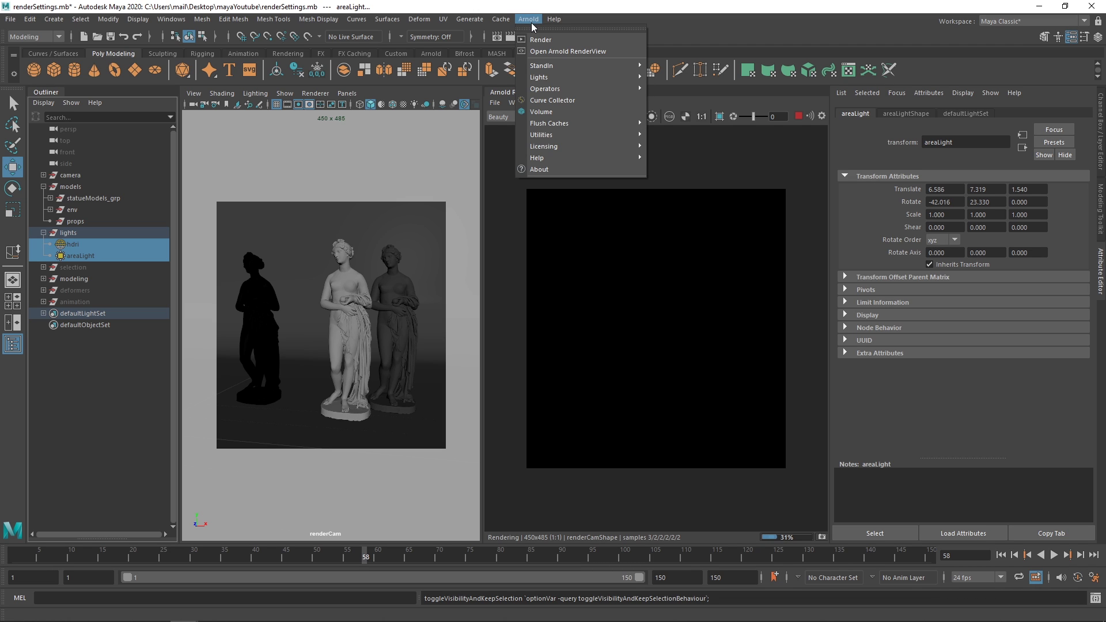
mouse_move(573, 78)
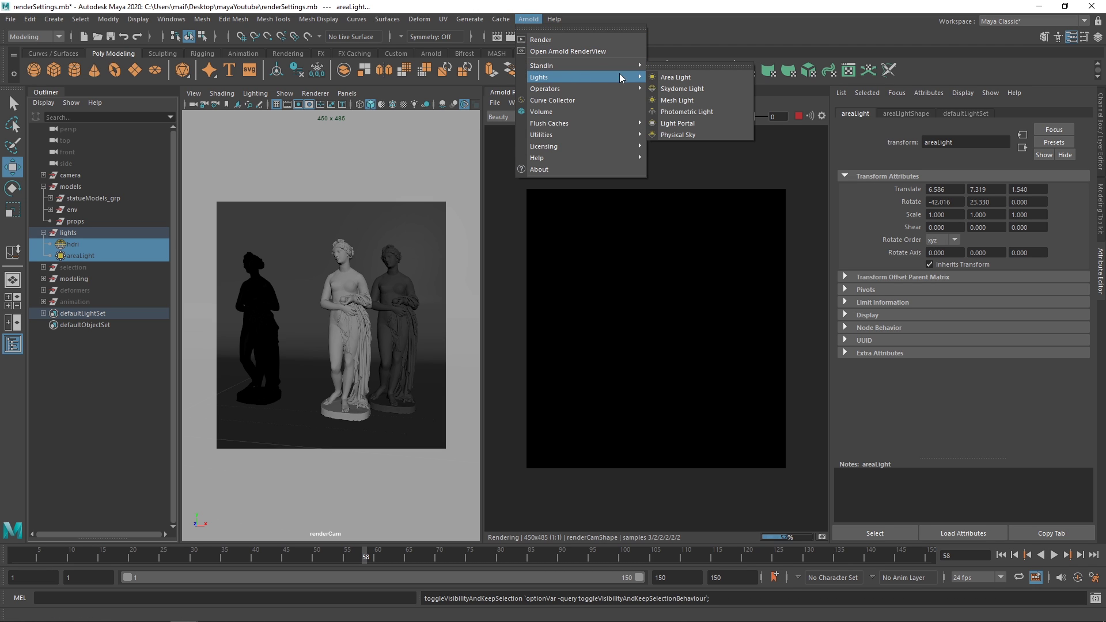
left_click(689, 89)
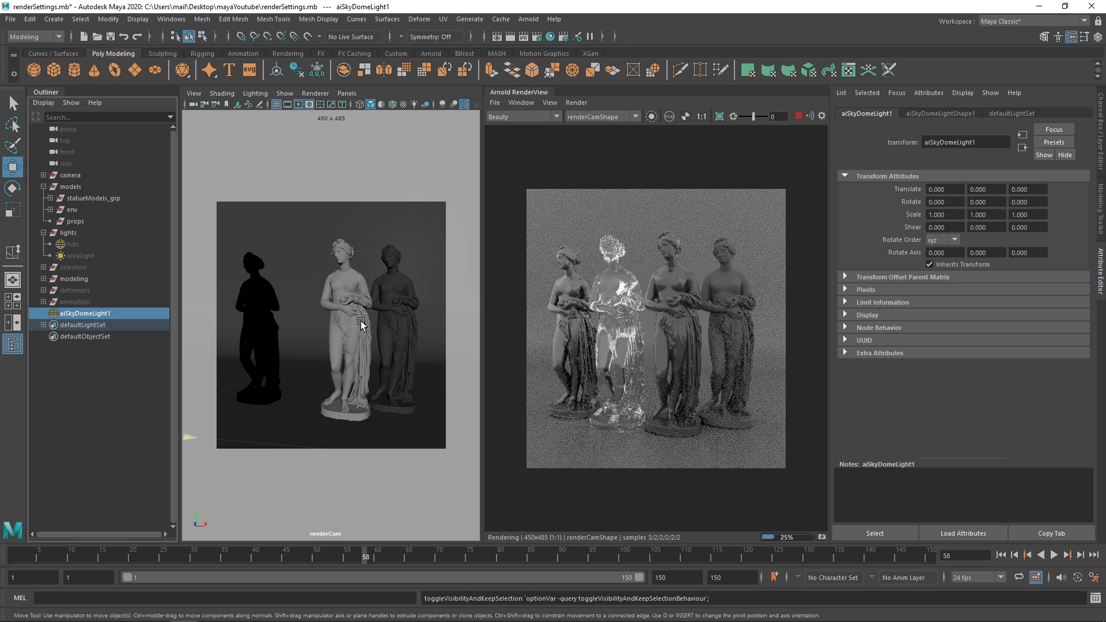
Compare the new skydome light's transform attributes with its shape attributes, ending on the shape attributes
left_click(102, 303)
left_click(101, 311)
left_click(948, 112)
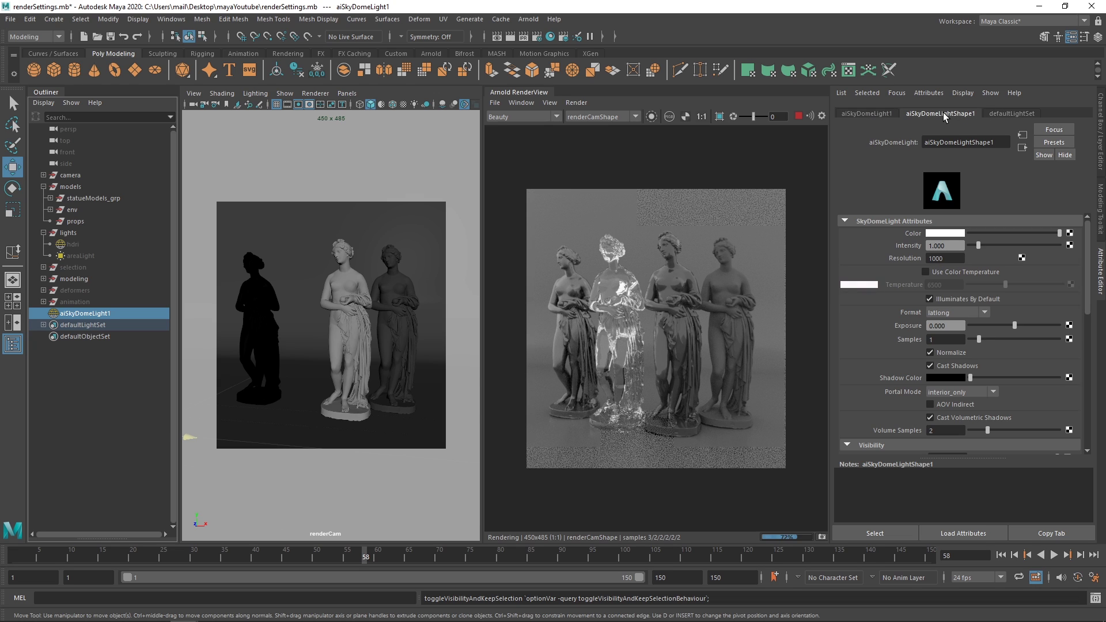
left_click(888, 113)
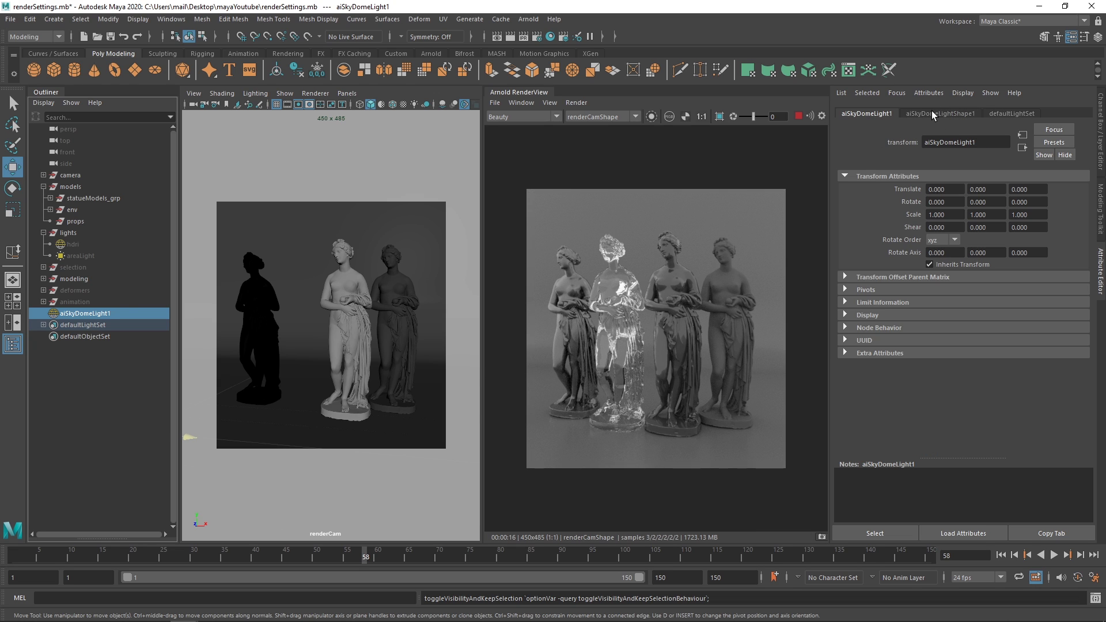
left_click(931, 112)
left_click(882, 115)
left_click(943, 113)
left_click(881, 115)
left_click(929, 114)
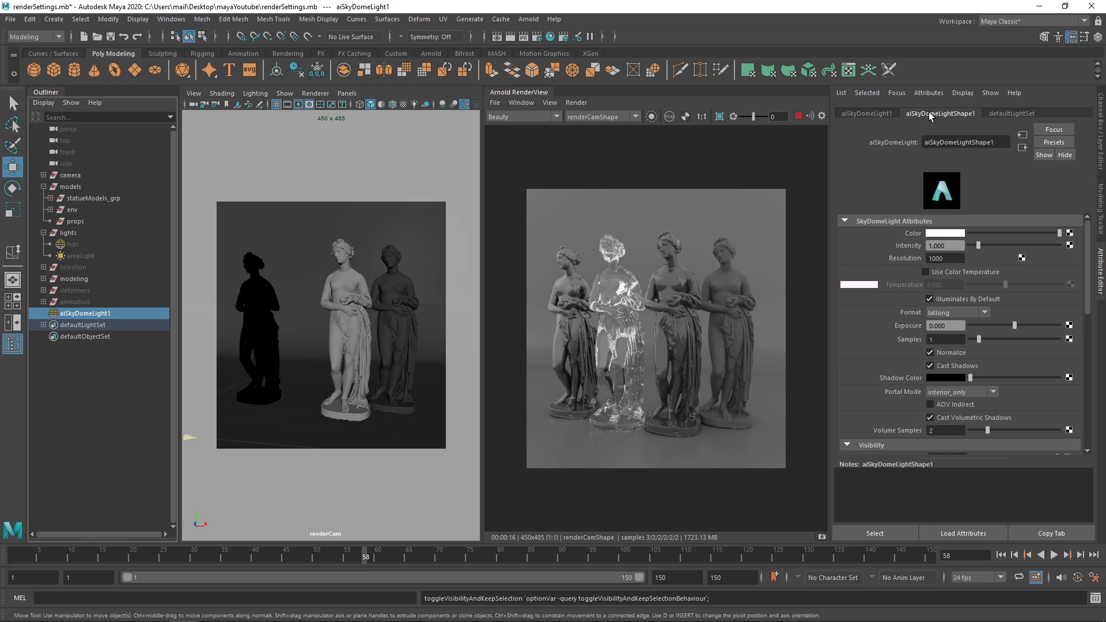
Try red as the skydome light's Color and reopen the color for resetting
left_click(947, 233)
left_click(907, 226)
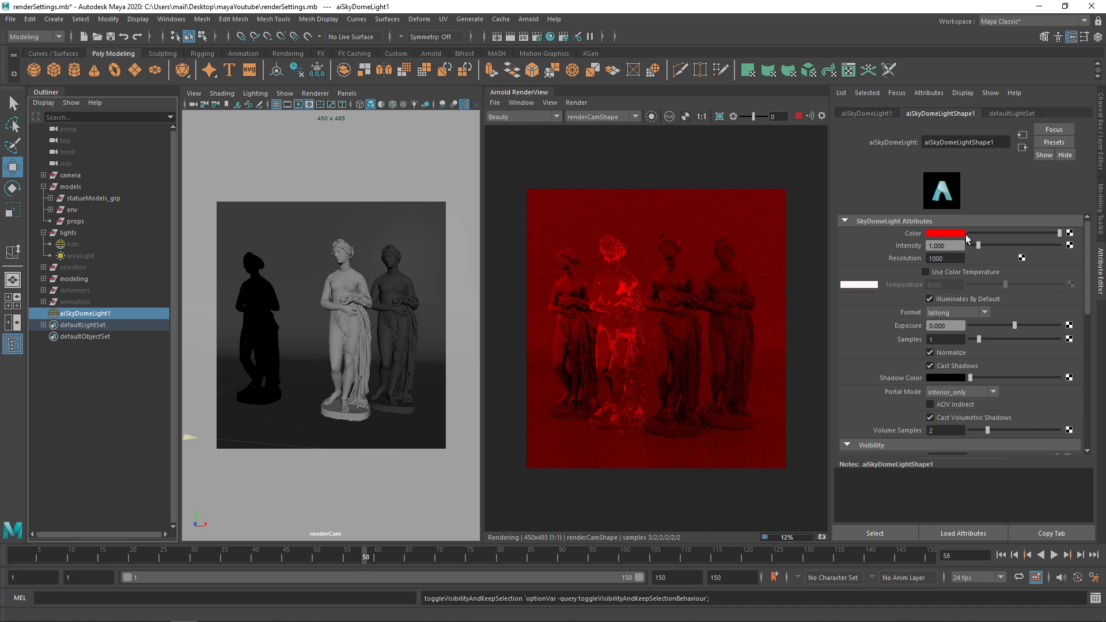
left_click(947, 233)
Map a File texture to the skydome light's Color and load sunset_in_the_chalk_quarry_1k.hdr from the hdri folder
left_click(1069, 234)
left_click(470, 312)
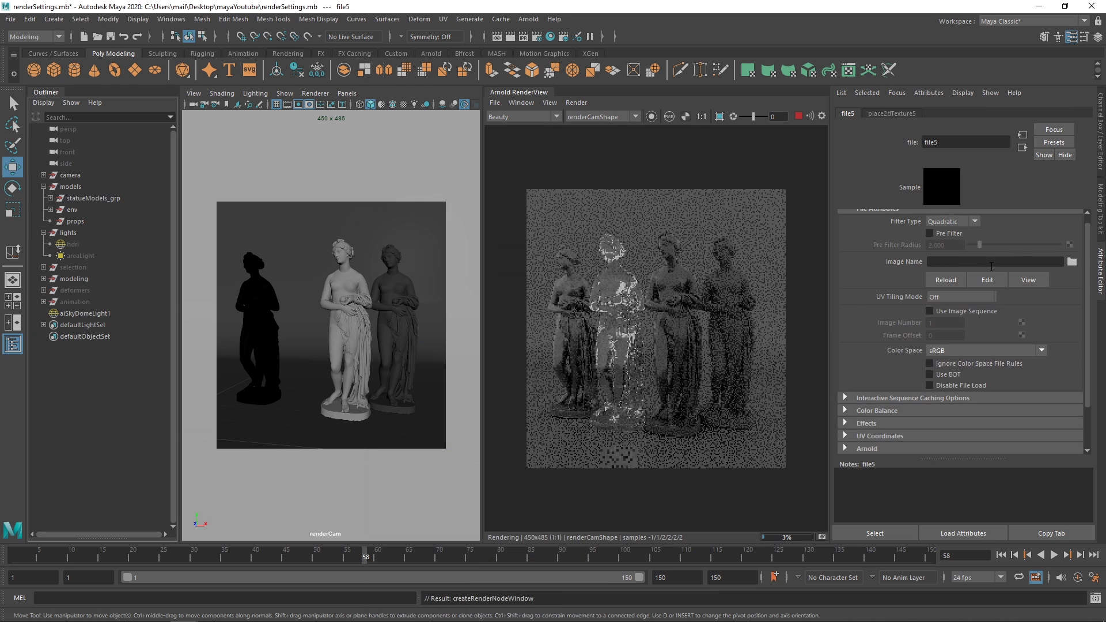
left_click(1072, 261)
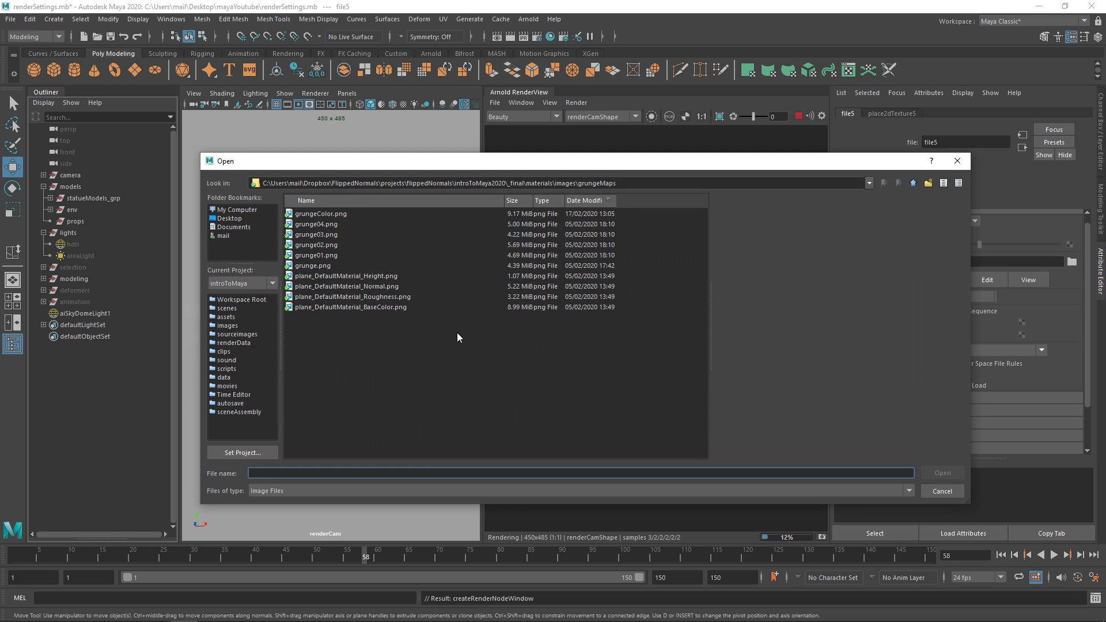
left_click(396, 339)
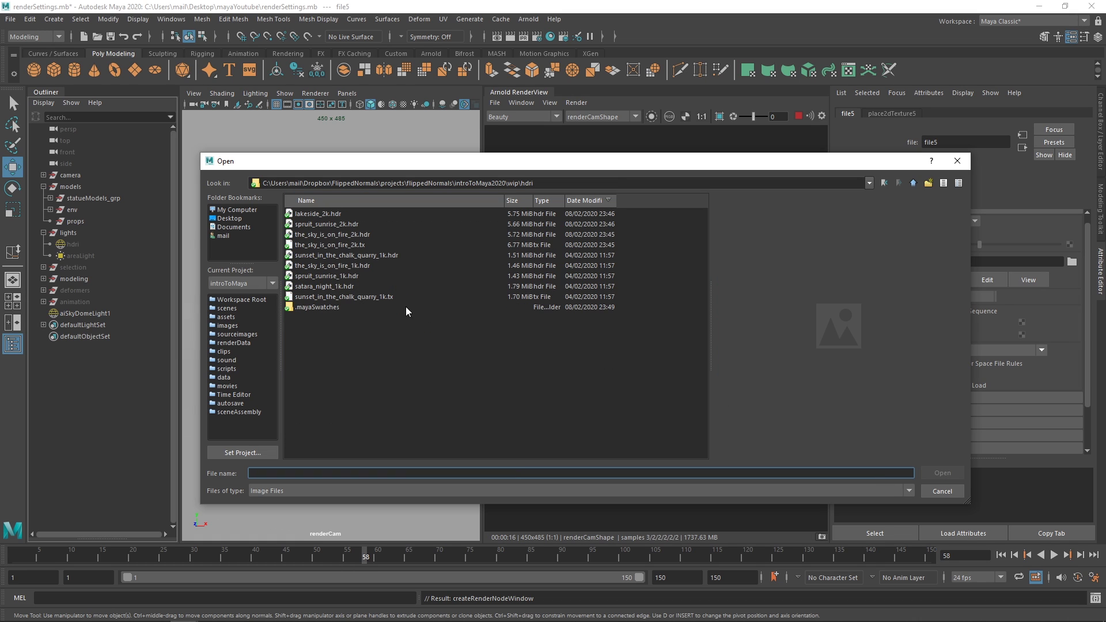
left_click(331, 276)
left_click(341, 266)
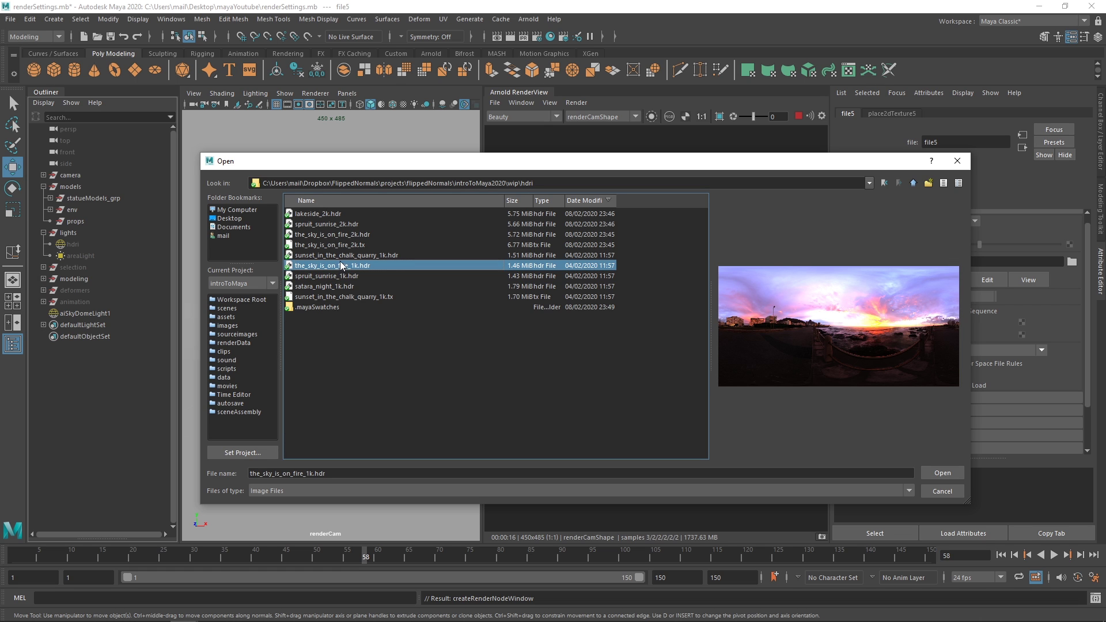
left_click(343, 256)
left_click(942, 473)
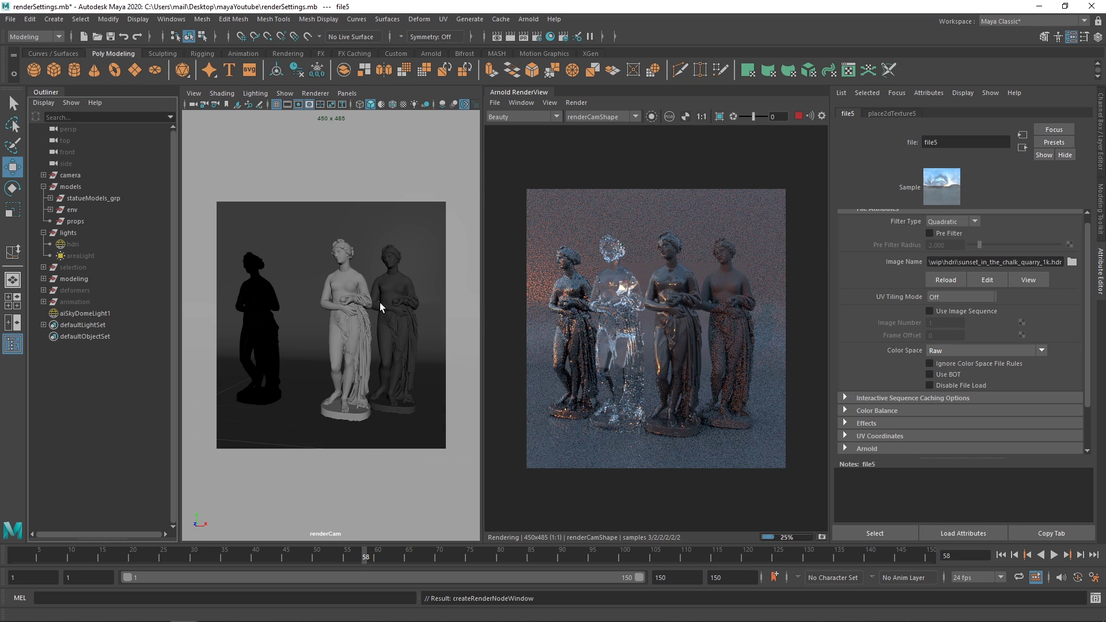
Switch the viewport to the perspective view and freely rotate the skydome light to reorient its sky image
key("space")
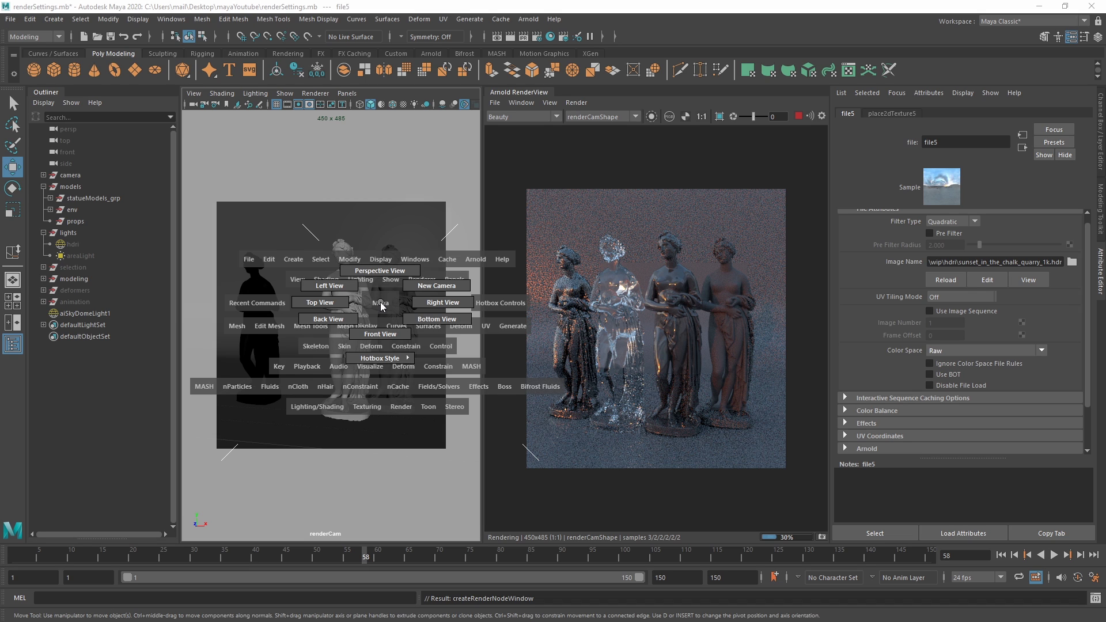
left_click_drag(381, 306, 385, 276)
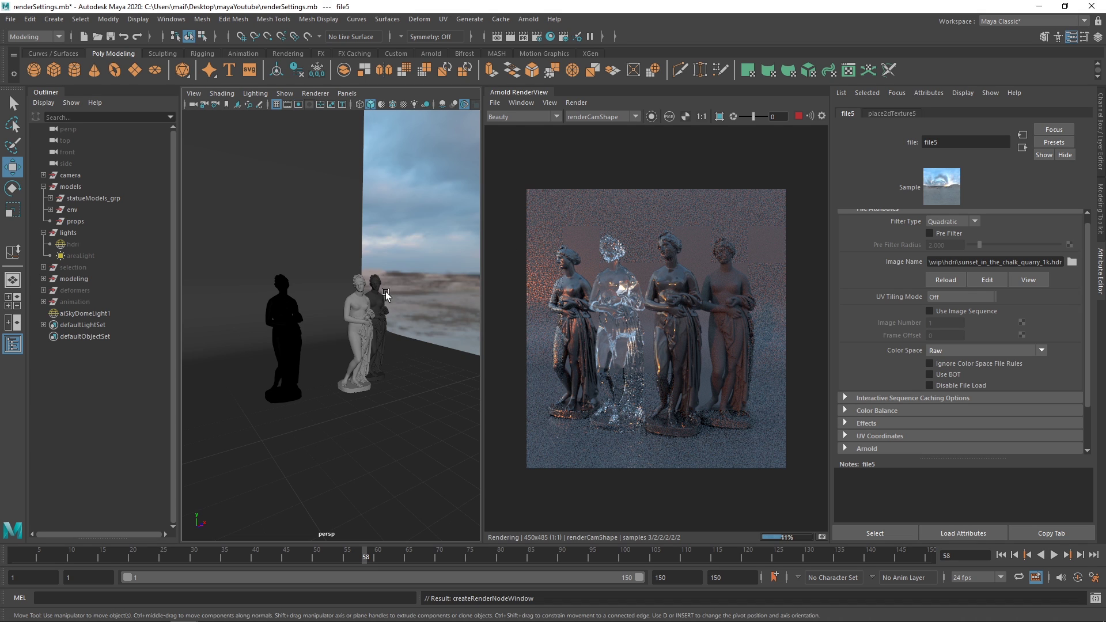
right_click_drag(385, 291, 282, 244, "alt")
left_click(429, 239)
right_click_drag(401, 292, 329, 331, "alt")
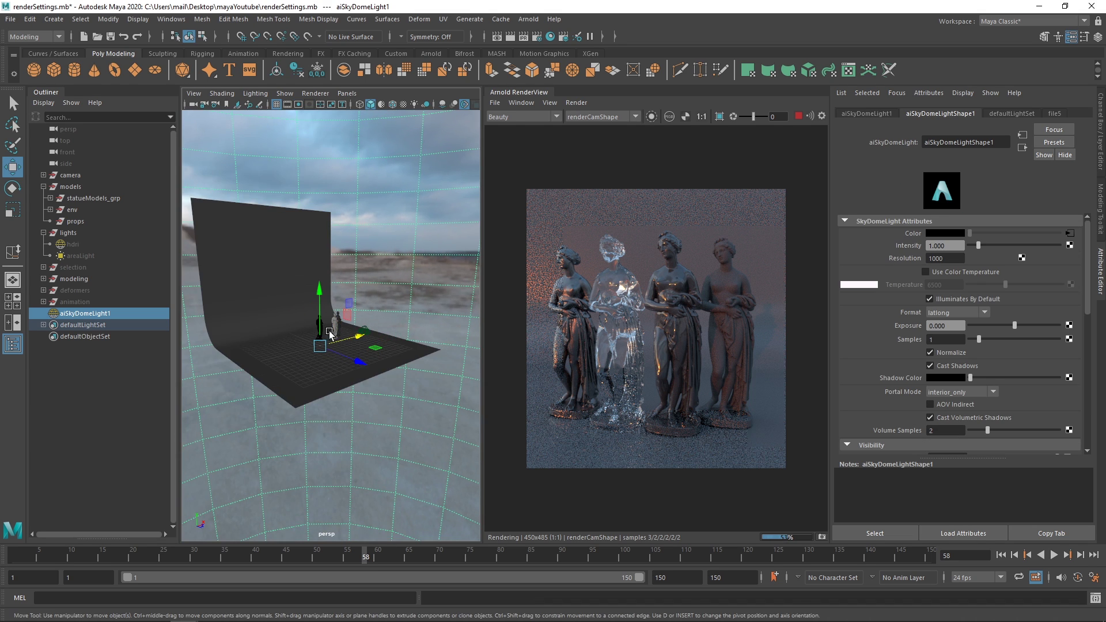
key("e")
mouse_move(330, 335)
left_mouse_down()
mouse_move(305, 341)
mouse_move(318, 299)
mouse_move(336, 346)
mouse_move(346, 328)
mouse_move(320, 326)
mouse_move(305, 407)
mouse_move(323, 321)
mouse_move(313, 313)
mouse_move(321, 334)
left_mouse_up()
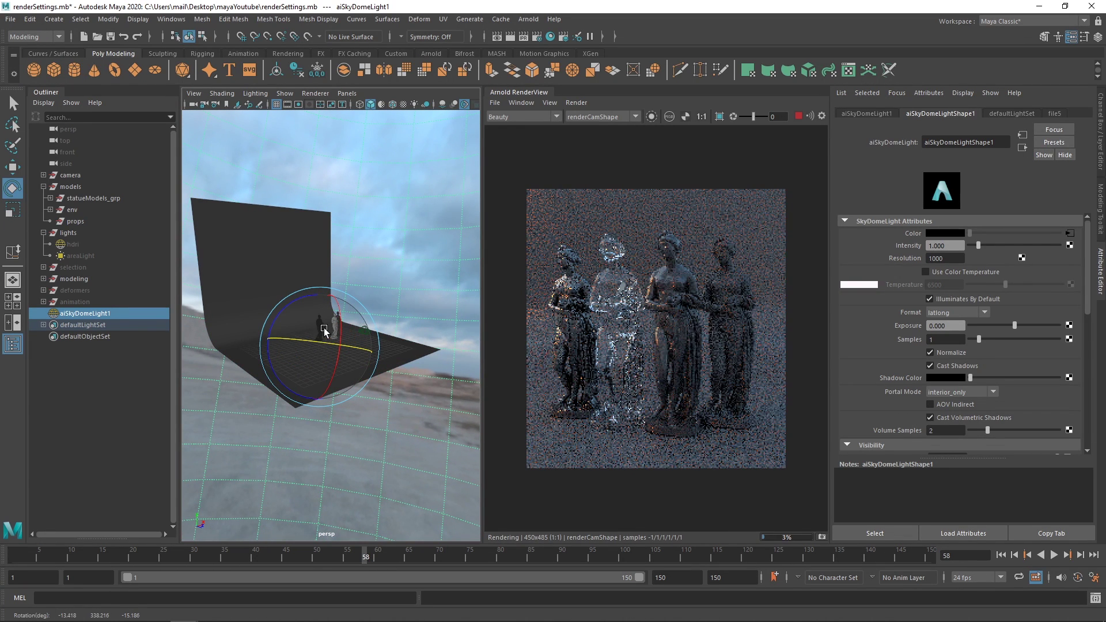
key("q")
Stop the Arnold render, deselect the skydome light, and create a new Arnold Area Light
left_click(798, 116)
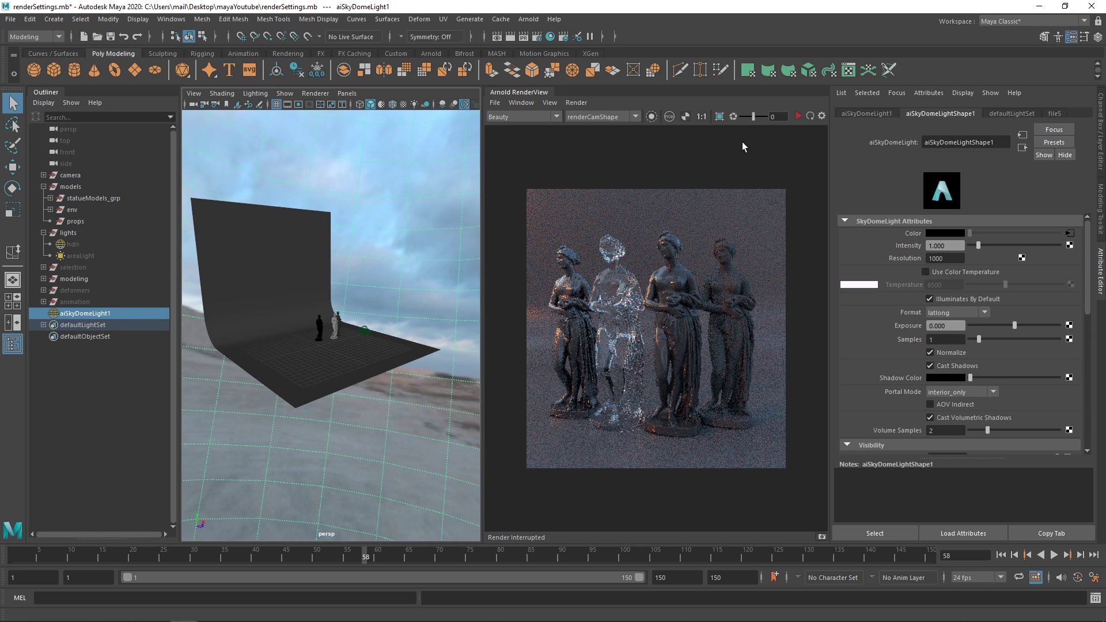
left_click(330, 281)
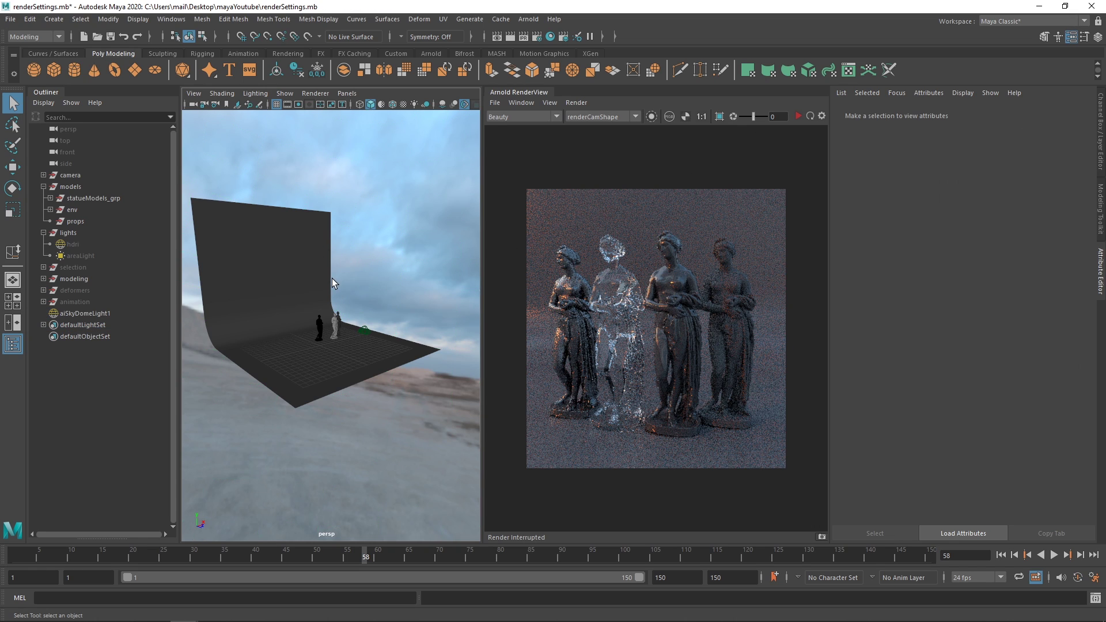
left_click(528, 19)
mouse_move(541, 78)
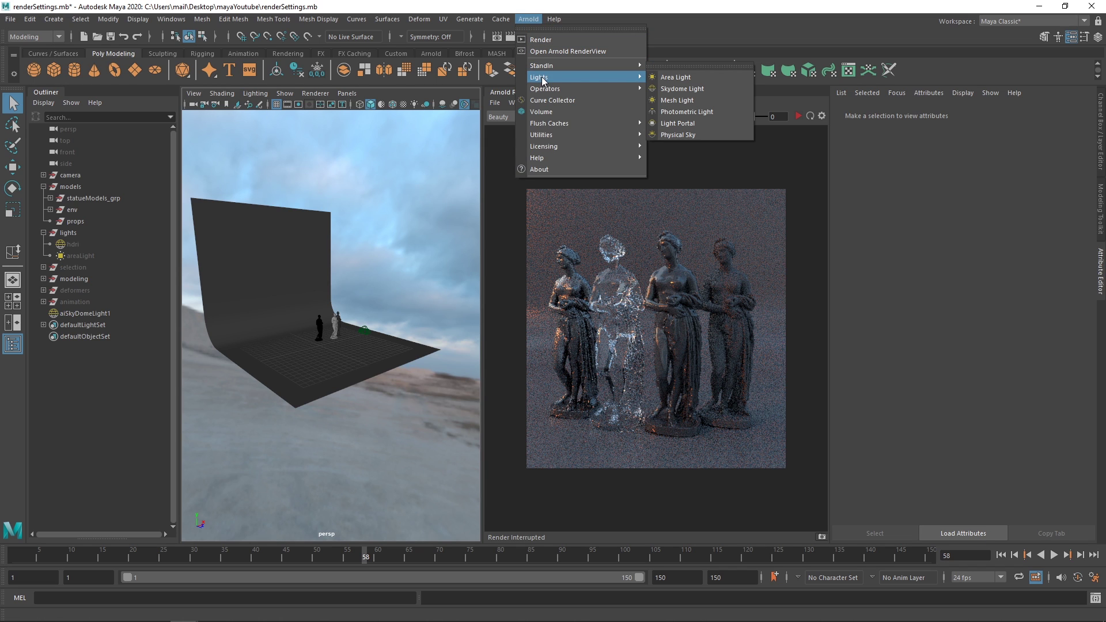
left_click(673, 80)
Move the new area light from the origin to a raised position in front of the statues
right_click_drag(344, 350, 443, 365, "alt")
left_click_drag(349, 359, 377, 343, "alt")
middle_click_drag(377, 344, 384, 331, "alt")
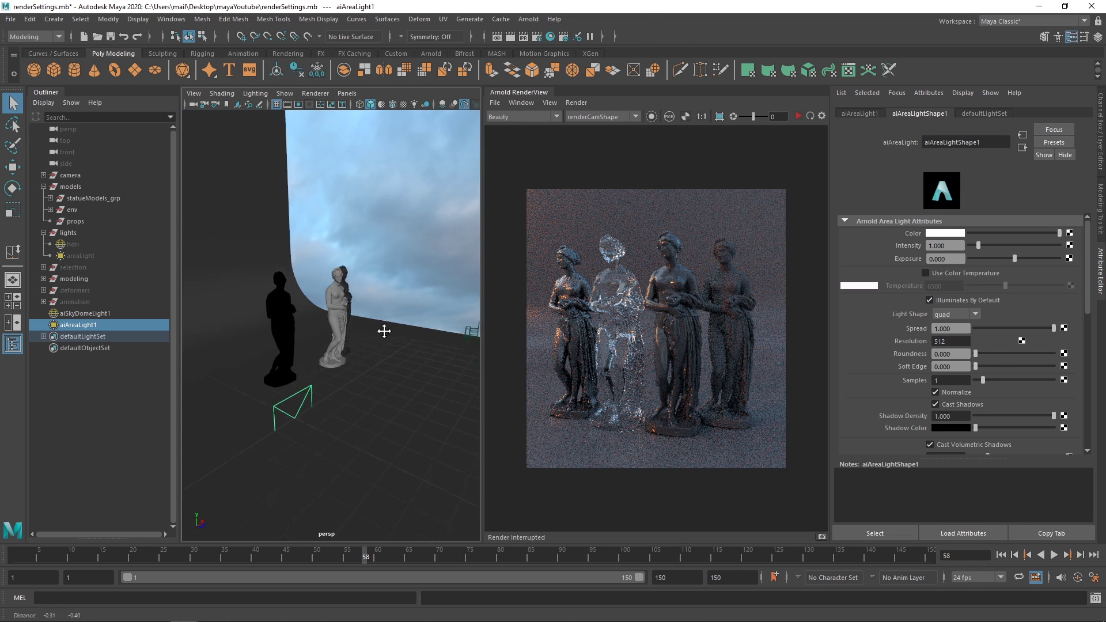
right_click_drag(384, 331, 351, 319, "alt")
key("w")
left_click_drag(337, 397, 374, 413)
left_click_drag(397, 386, 471, 378, "alt")
middle_click_drag(470, 378, 412, 367, "alt")
left_click_drag(411, 365, 374, 262, "alt")
Angle the area light down toward the statues and enlarge it
key("e")
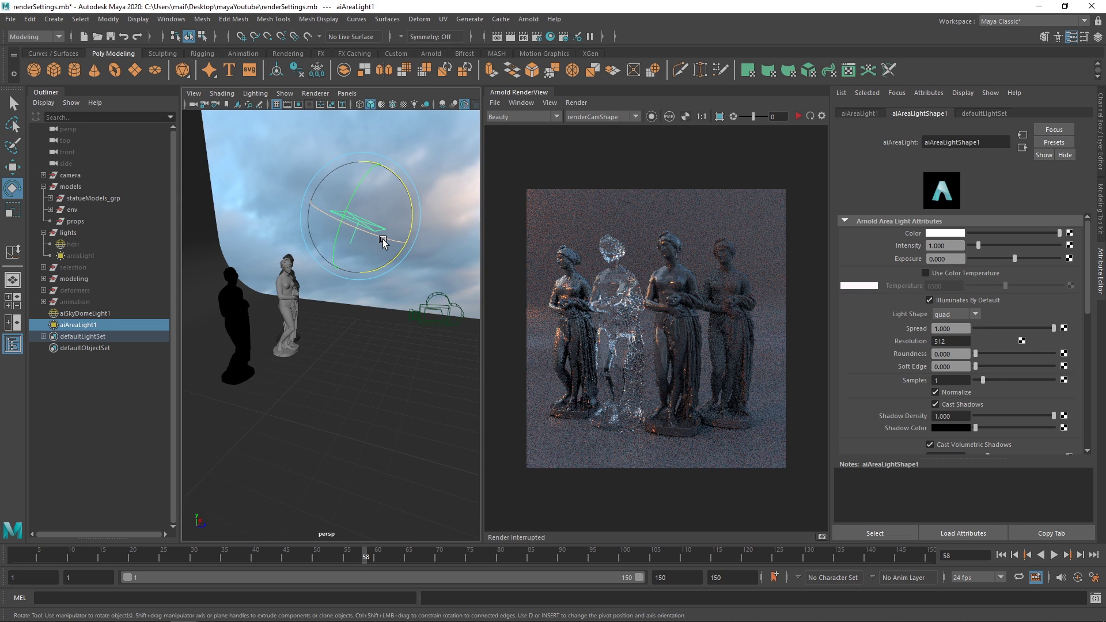
key("w")
key("e")
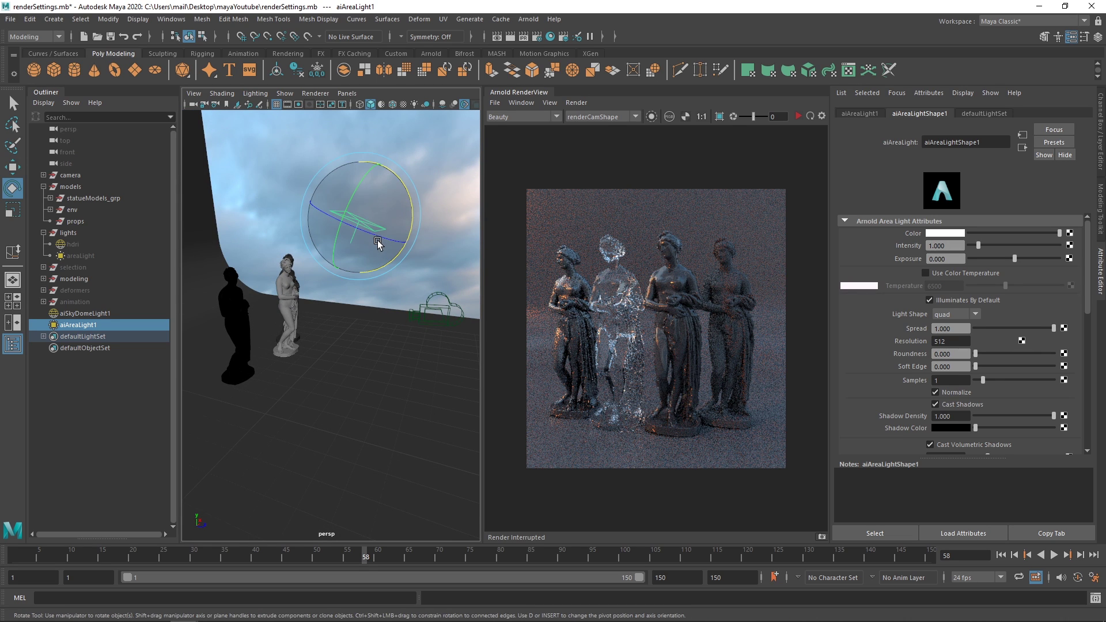
key("w")
left_click_drag(407, 209, 342, 152, "alt")
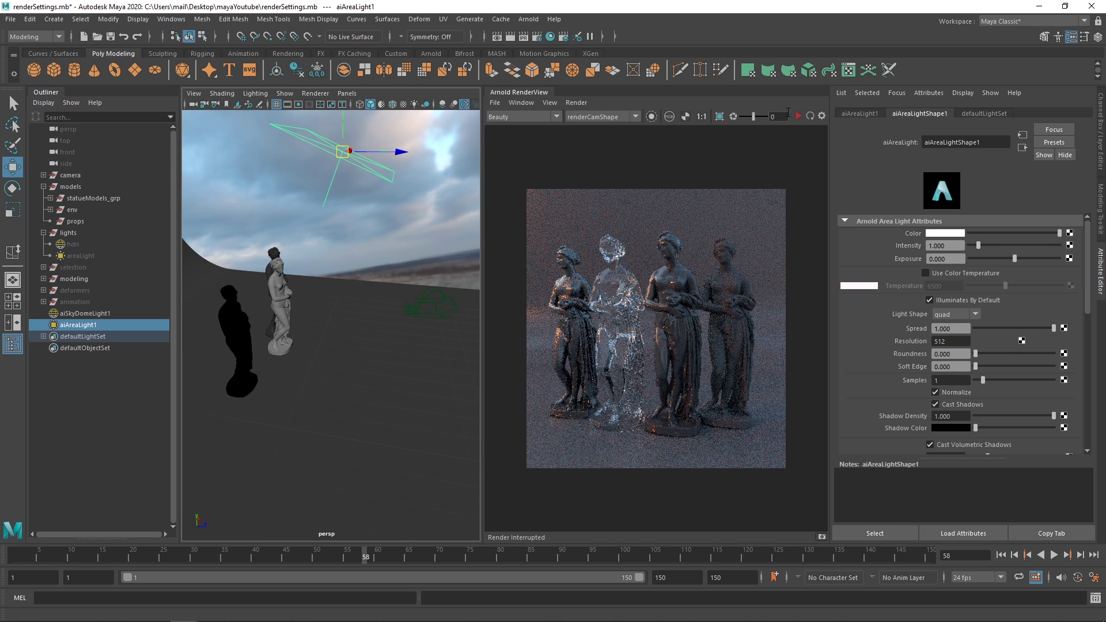
Restart the Arnold render and set the new area light's Exposure to 15
left_click(797, 116)
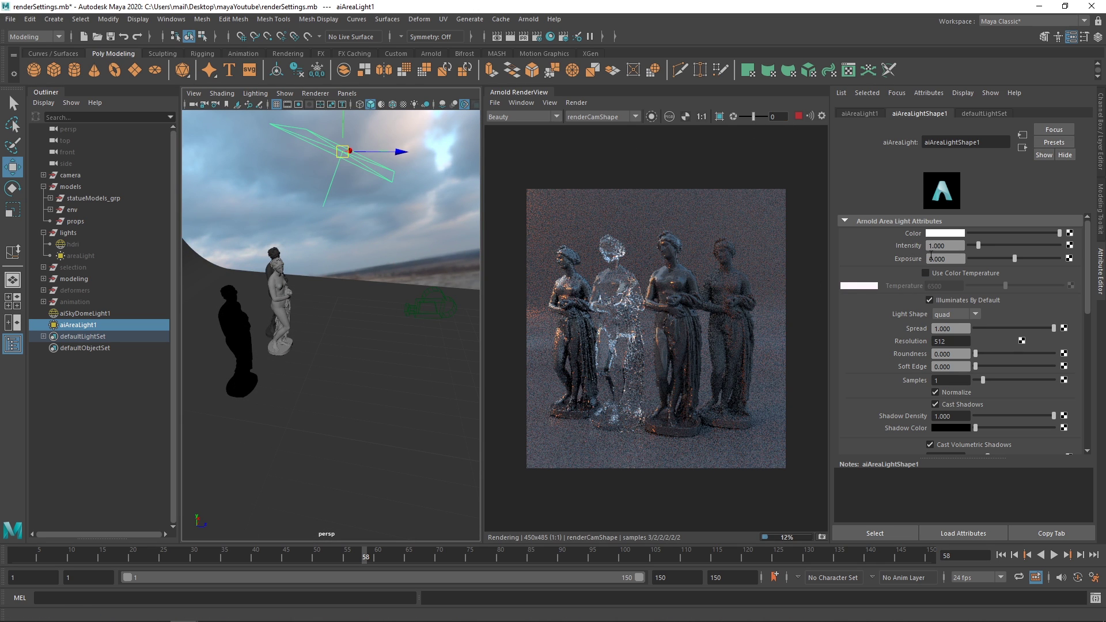
double_click(961, 259)
type("15")
key("Return")
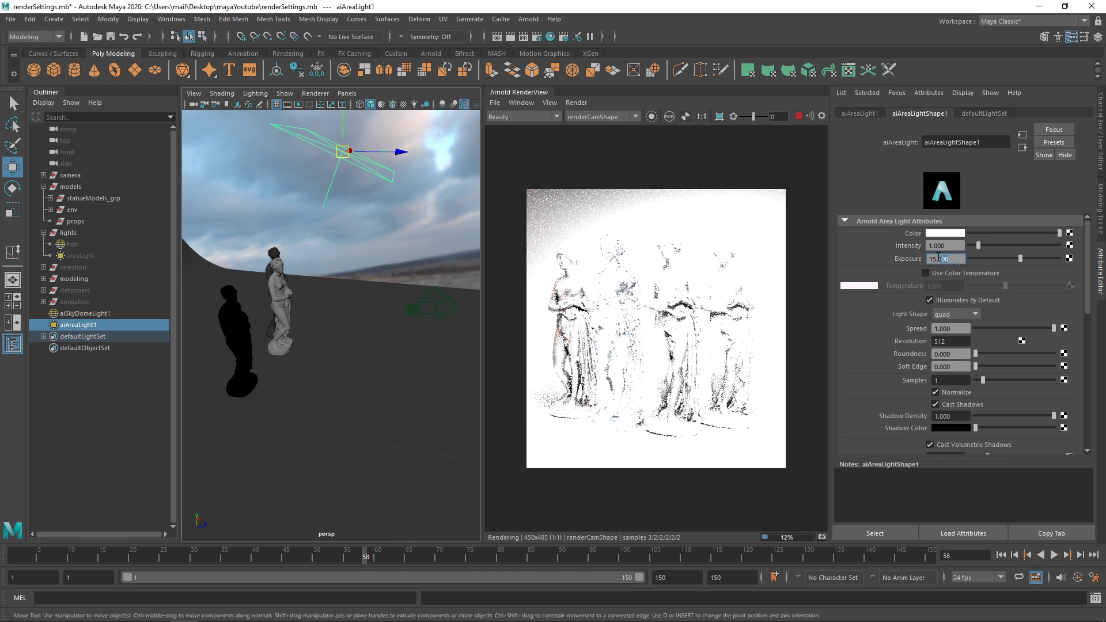
Try Exposure values of 14, 13 and 8 on the area light, and settle on 10
double_click(938, 258)
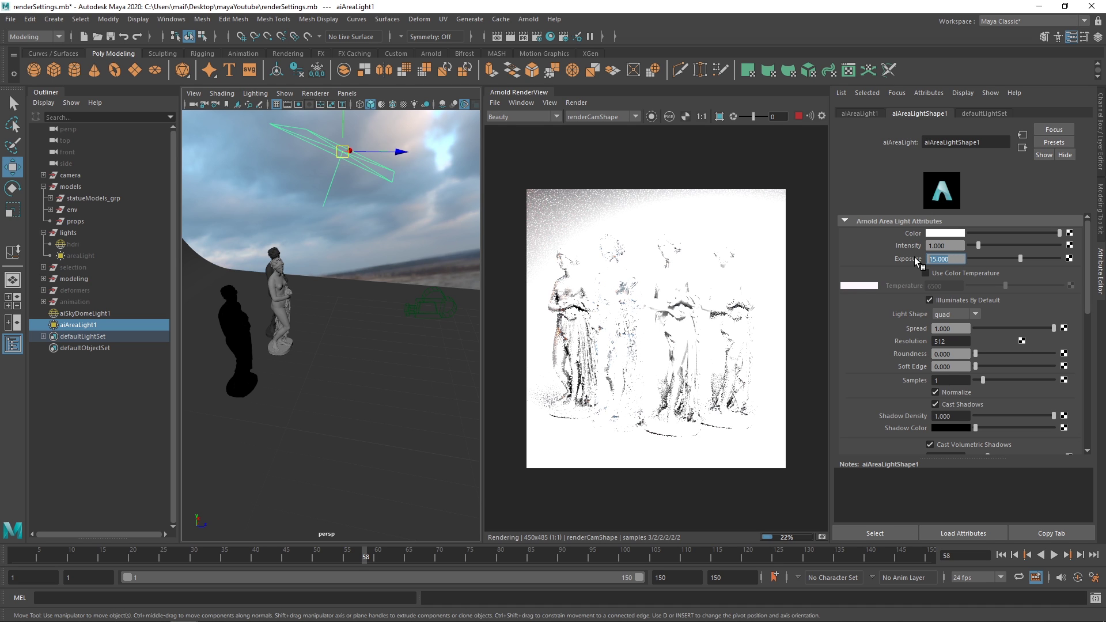
type("14")
key("Return")
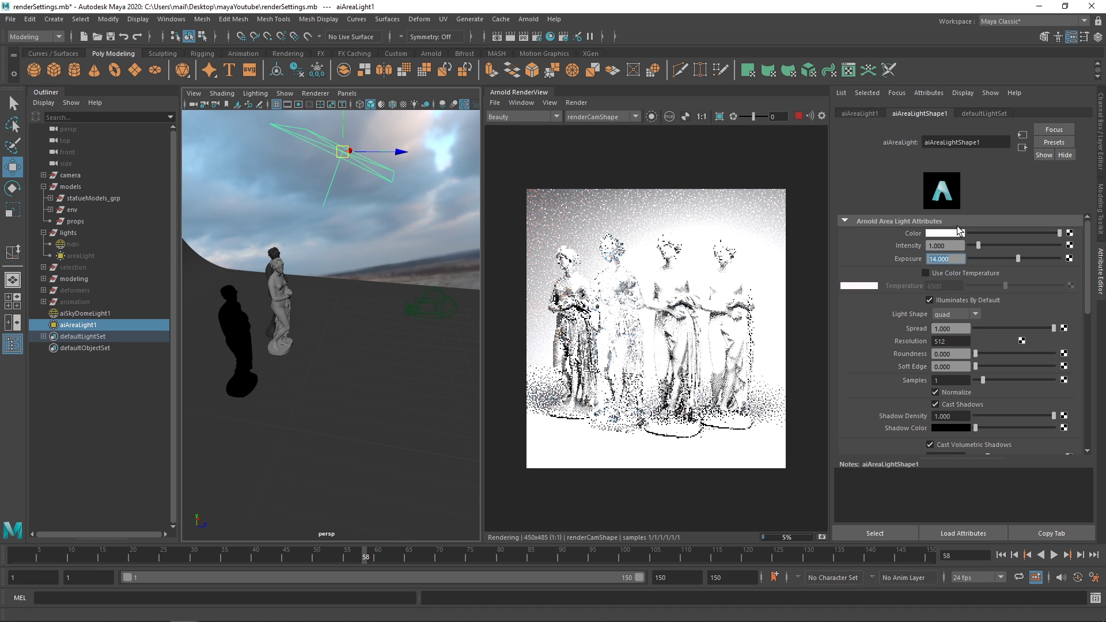
type("13")
key("Return")
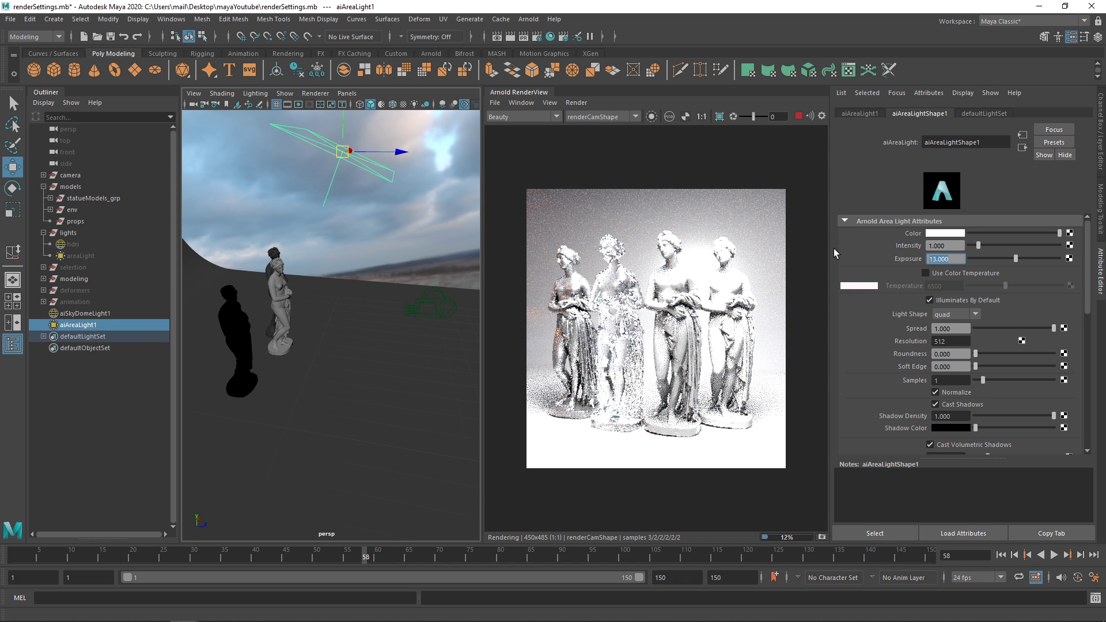
type("8")
key("Return")
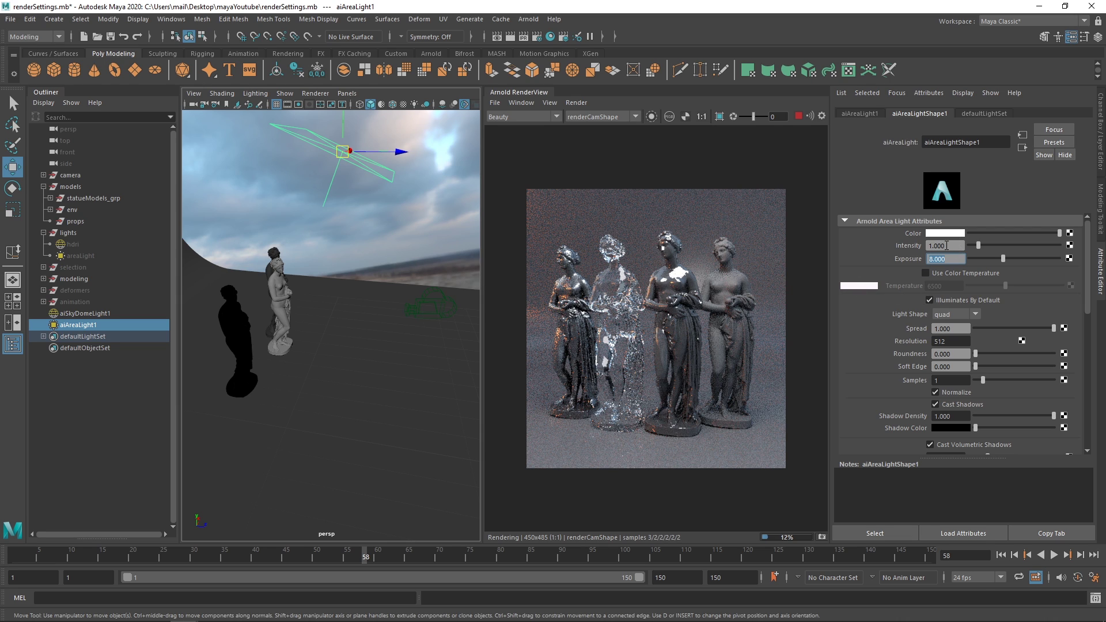
type("10")
key("Return")
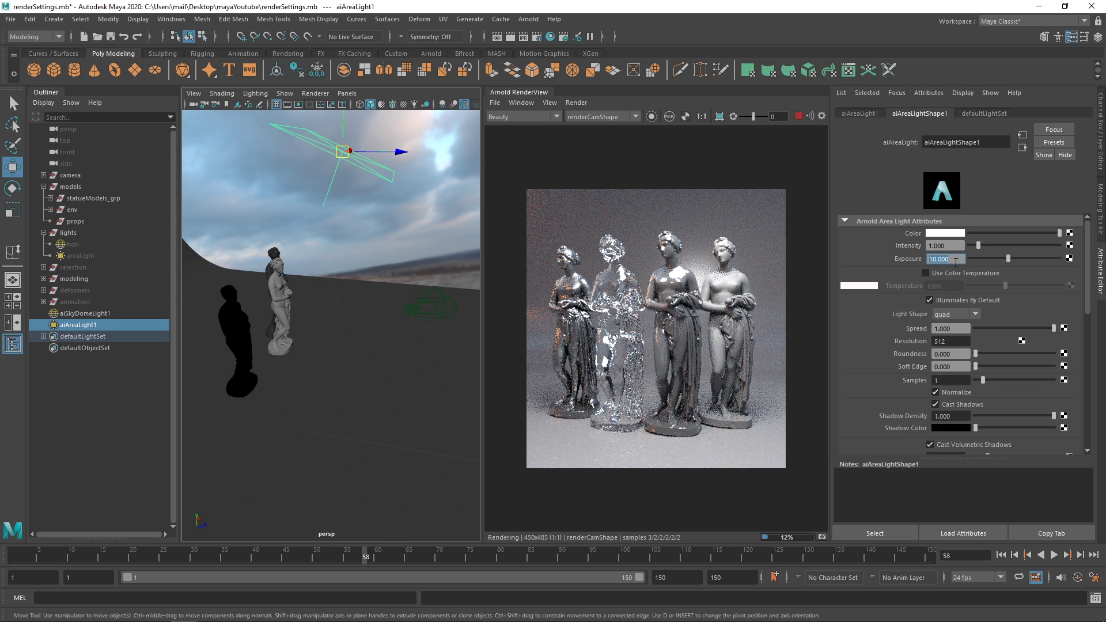
middle_click_drag(364, 232, 365, 321, "alt")
right_click_drag(365, 321, 351, 301, "alt")
mouse_move(350, 300)
left_mouse_down("alt")
mouse_move(360, 279)
mouse_move(349, 284)
left_mouse_up("alt")
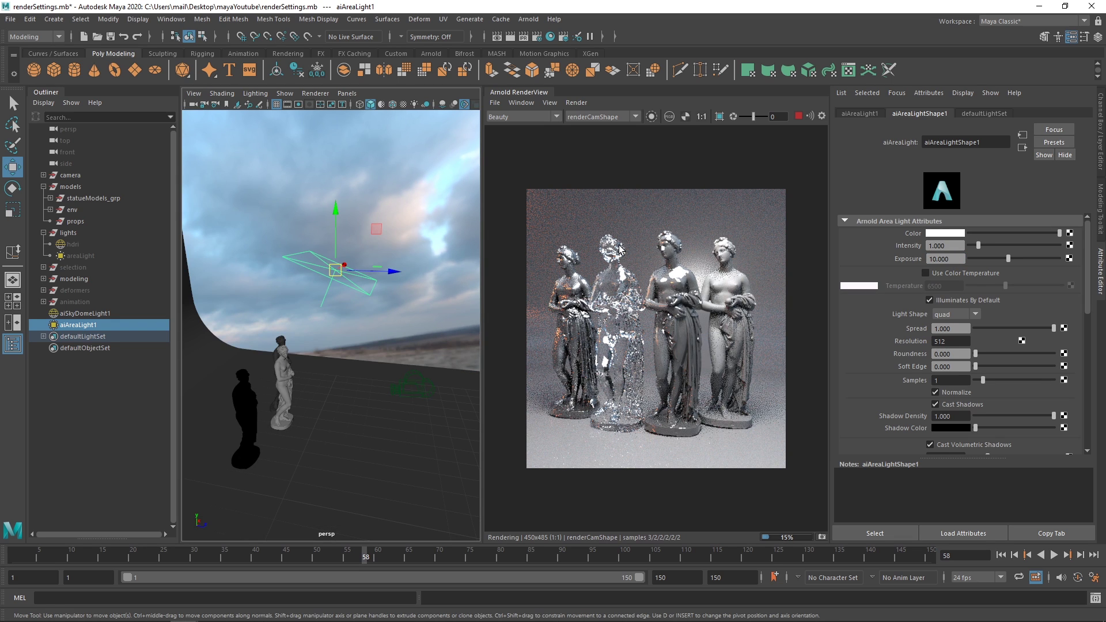
Tint the area light's colour a pale warm orange and lower its Exposure to 7.49
left_click(949, 234)
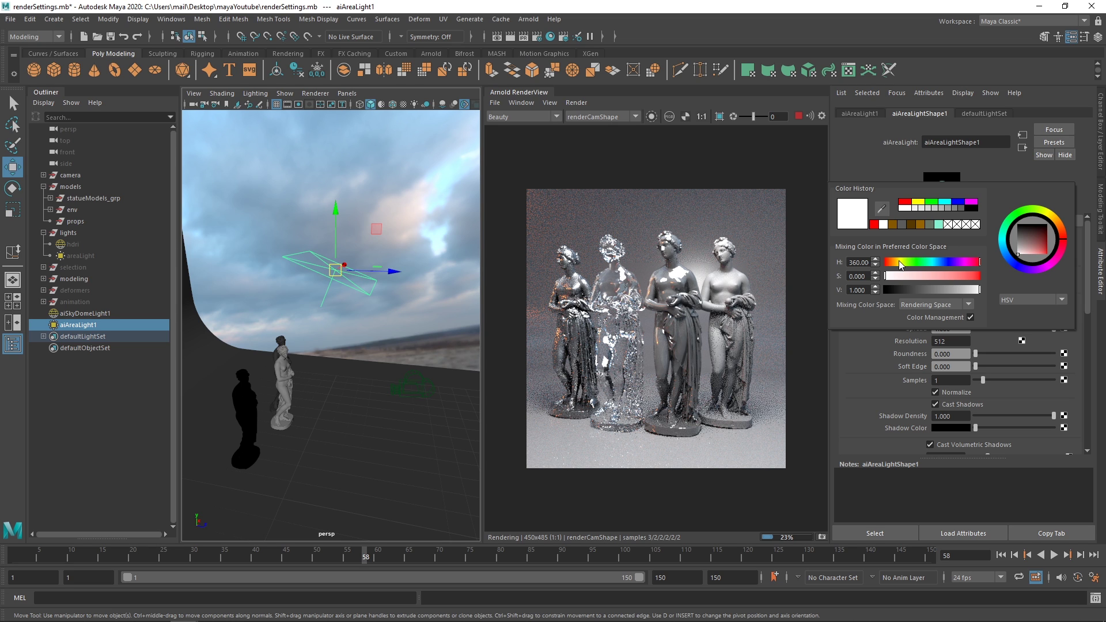
left_click_drag(901, 264, 891, 263)
left_click(911, 275)
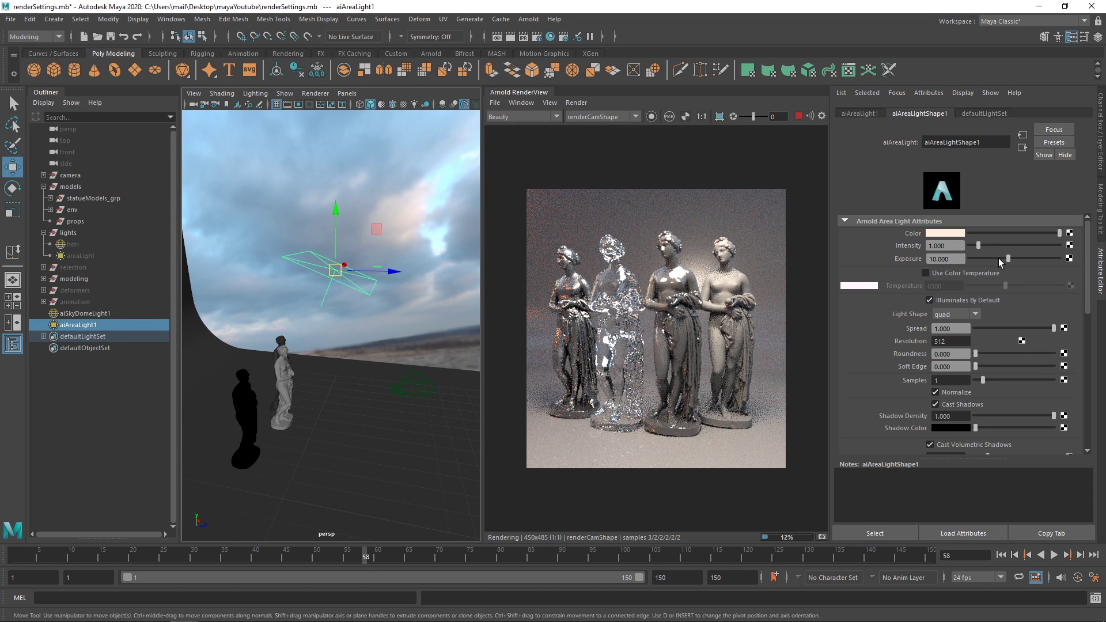
left_click_drag(943, 263, 829, 299, "ctrl")
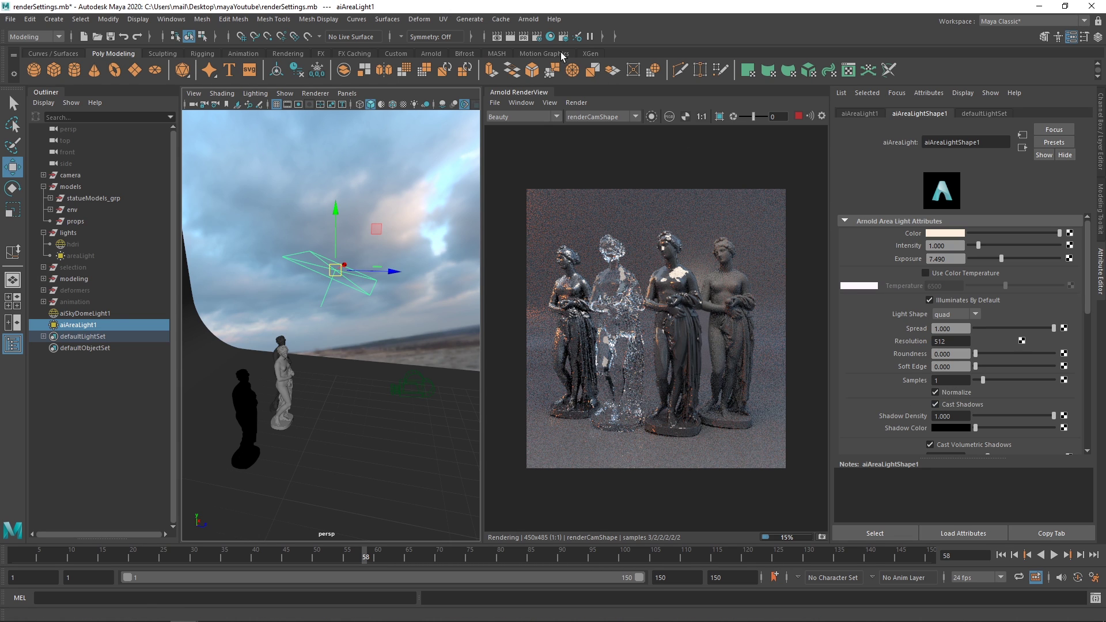
Set the area light's Samples to 3 with the Arnold sampling settings open for reference, and stop the running render
left_click(550, 36)
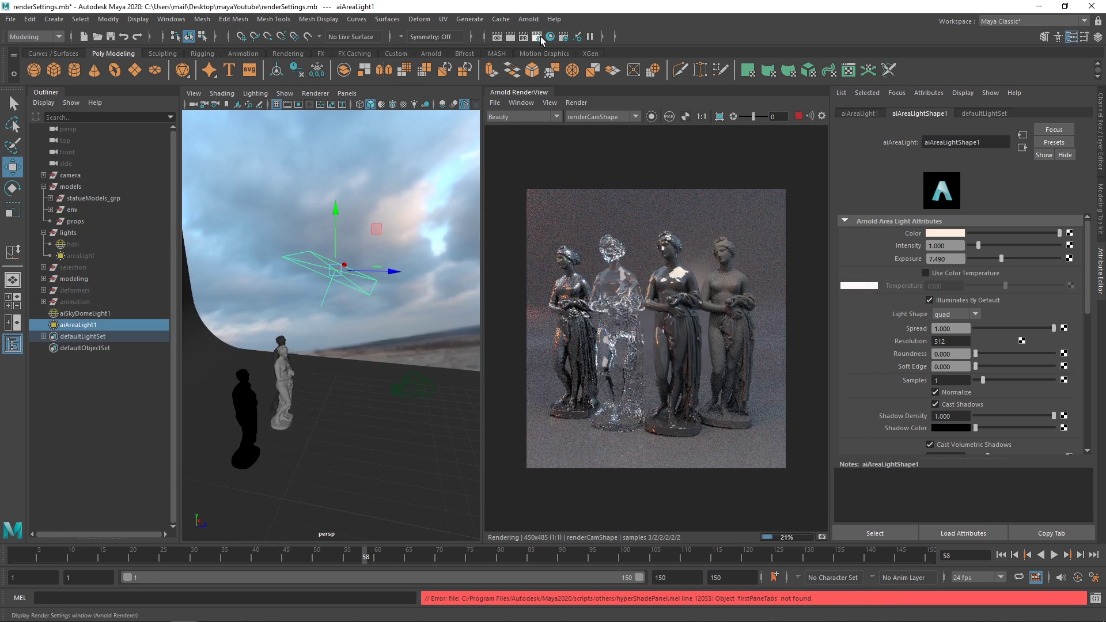
left_click(539, 37)
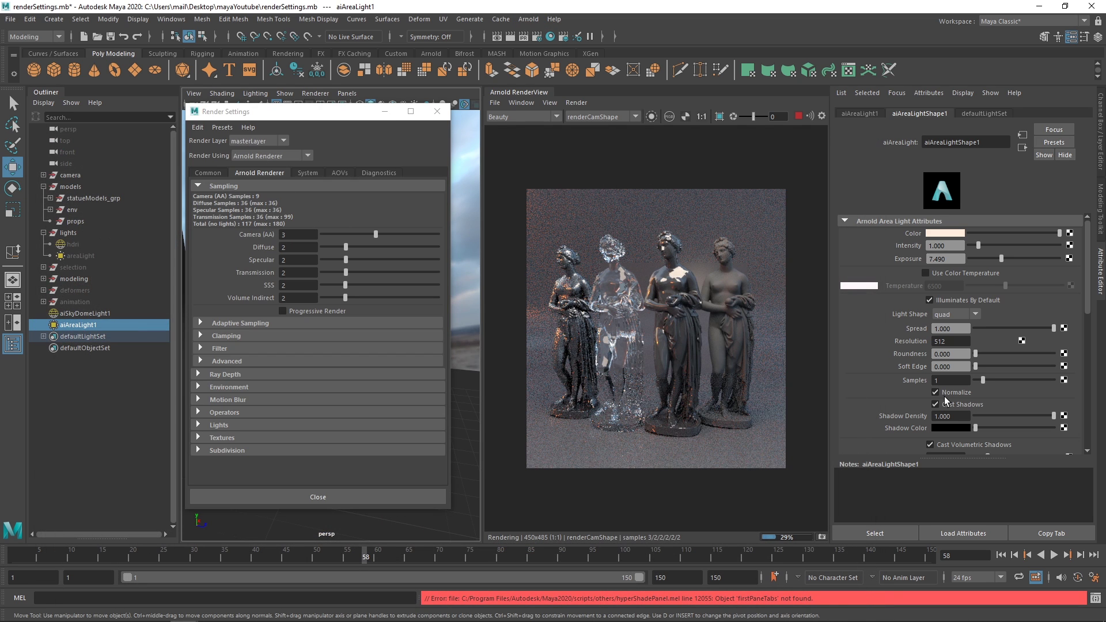
left_click_drag(957, 383, 899, 381)
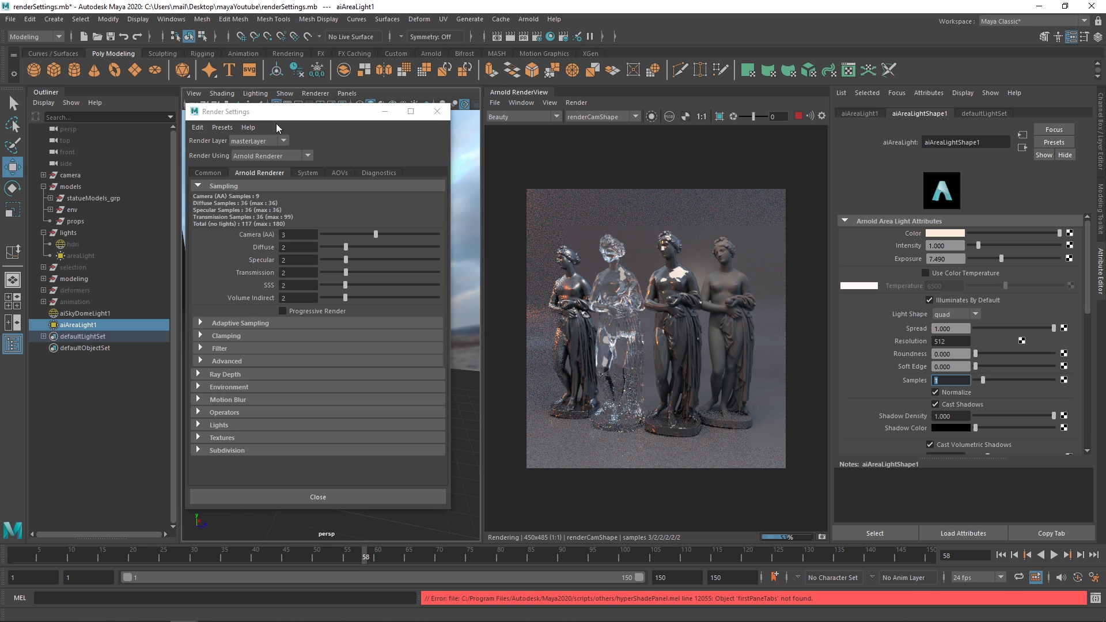
left_click_drag(275, 112, 84, 199)
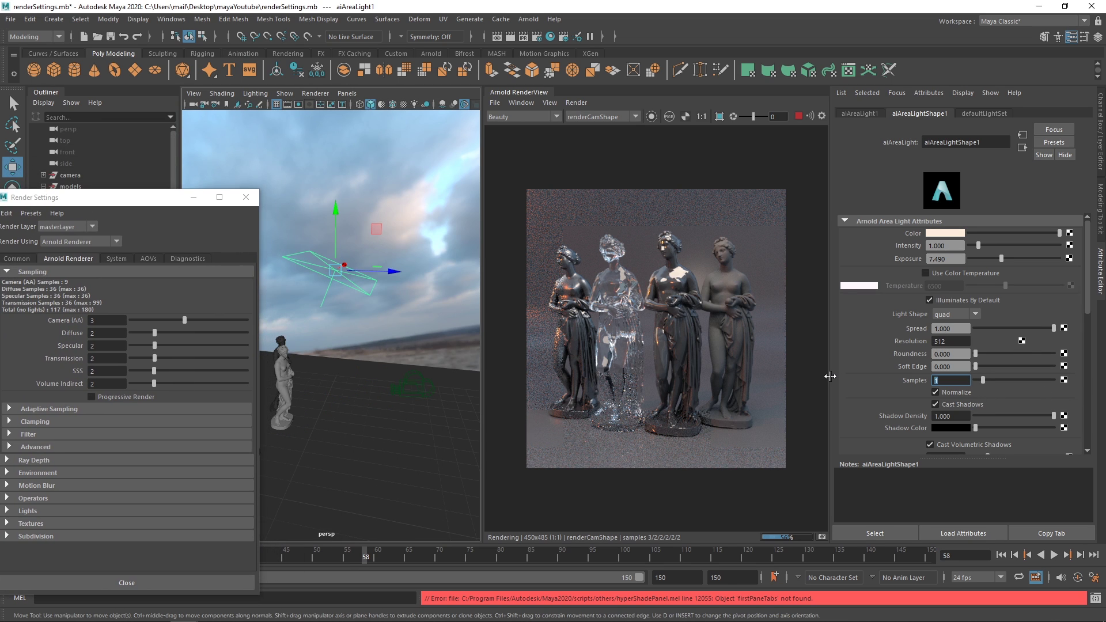
type("3")
key("Return")
left_click(800, 117)
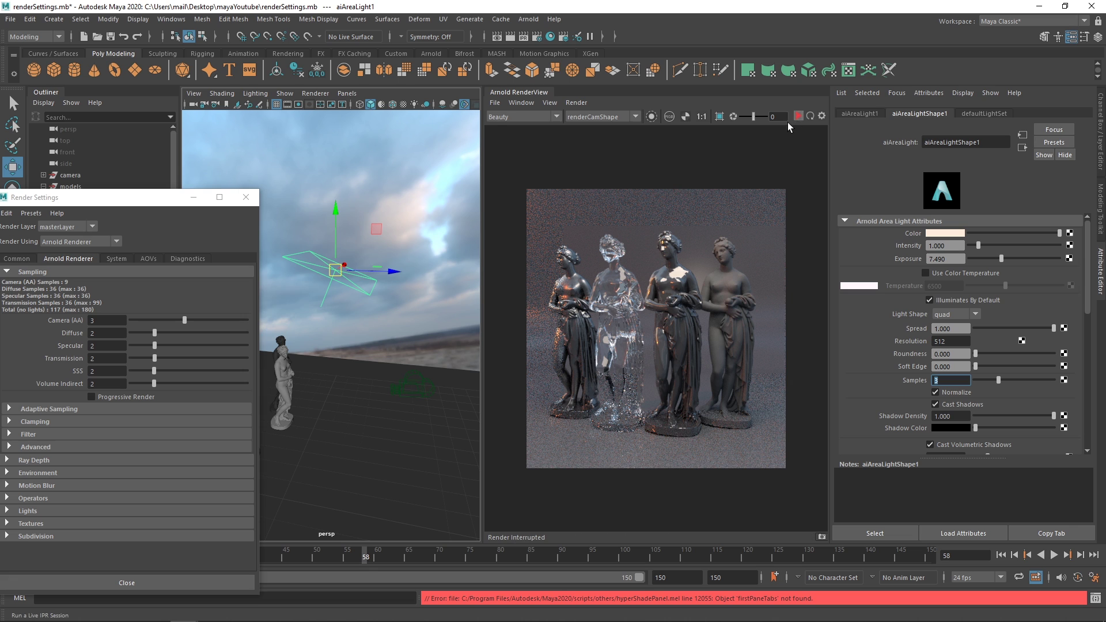
Duplicate the area light, move the copy away from the original and rotate it
mouse_move(418, 253)
left_mouse_down("alt")
mouse_move(393, 248)
mouse_move(403, 286)
mouse_move(423, 272)
mouse_move(323, 269)
left_mouse_up("alt")
left_click(247, 196)
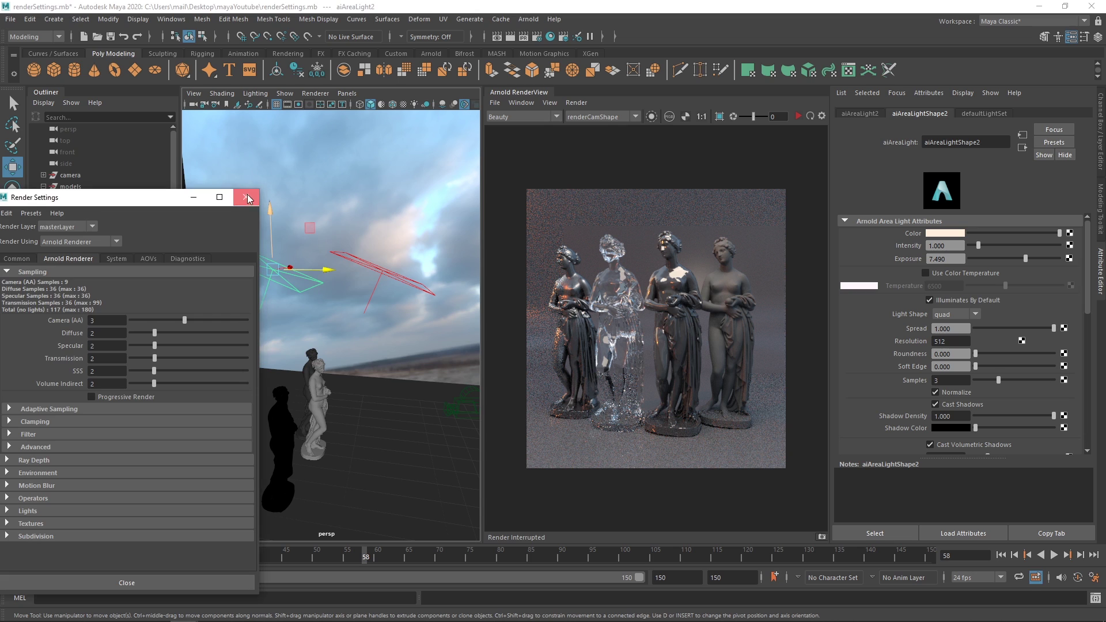
middle_click_drag(319, 273, 398, 272, "alt")
key("e")
left_click_drag(404, 255, 329, 193)
Reposition the second area light beside the first and turn it toward the statues
left_click_drag(345, 258, 228, 314, "alt")
key("w")
left_click_drag(386, 301, 417, 284)
key("e")
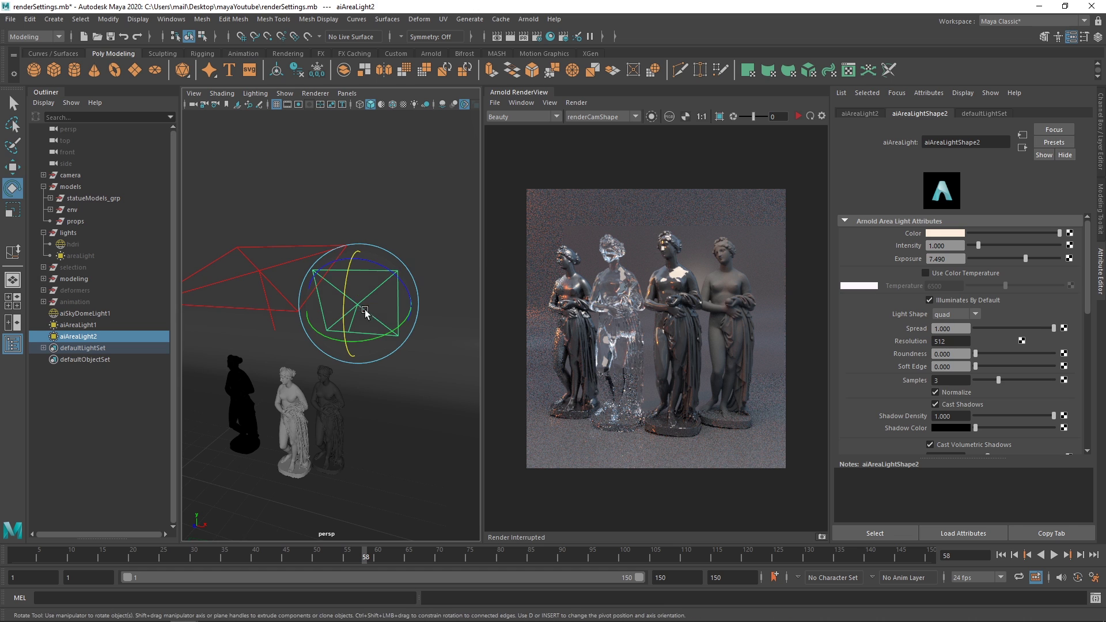
left_click_drag(370, 323, 441, 303)
key("w")
Restart the Arnold render and set the second area light's Exposure to 10
left_click(798, 116)
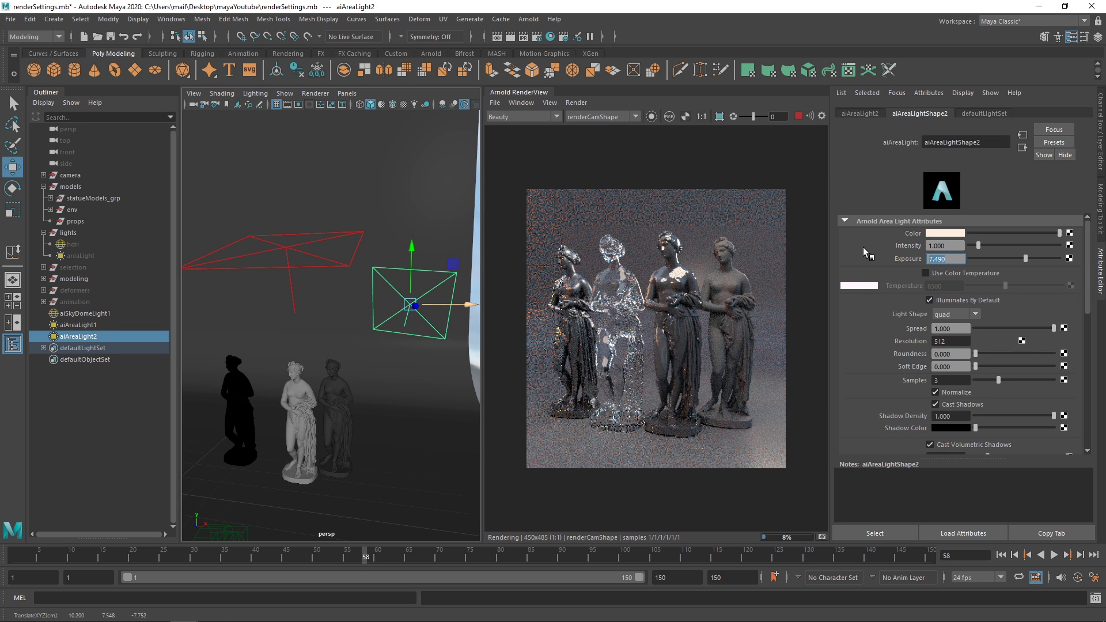
type("10")
key("Return")
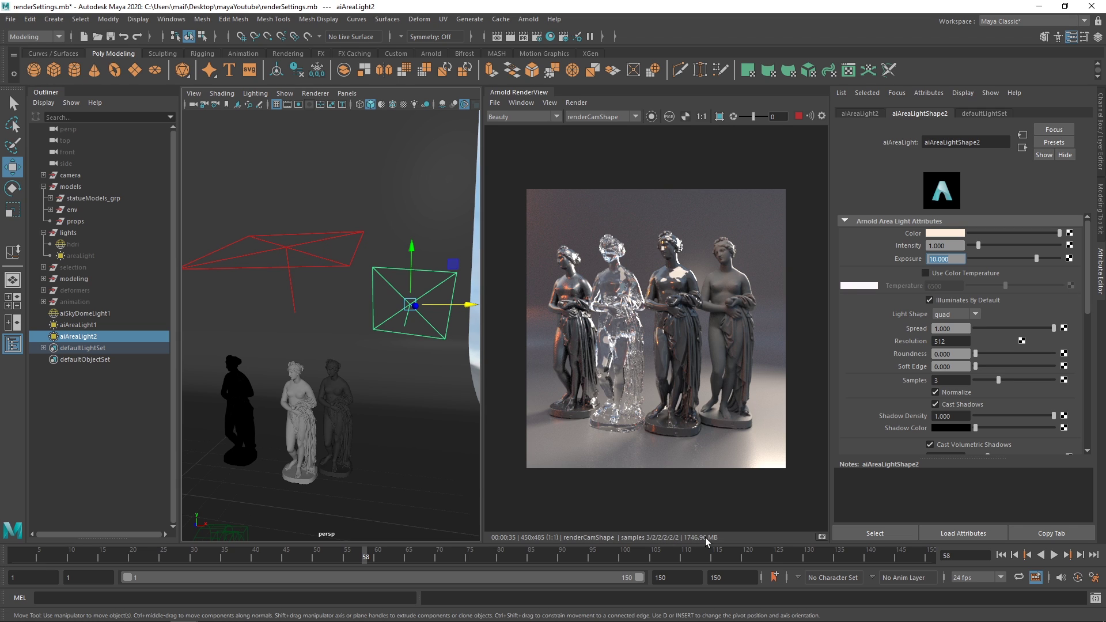
Save the finished render as render01.png in the project's images folder
left_click(495, 103)
left_click(521, 115)
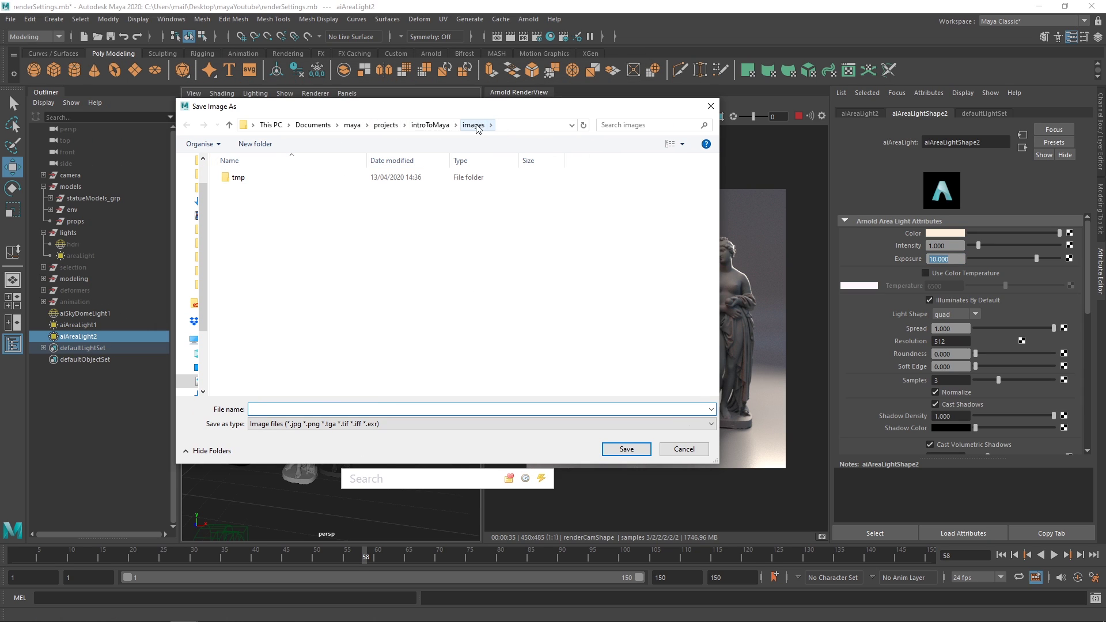
type("render01.")
key("BackSpace")
key("BackSpace")
type("png")
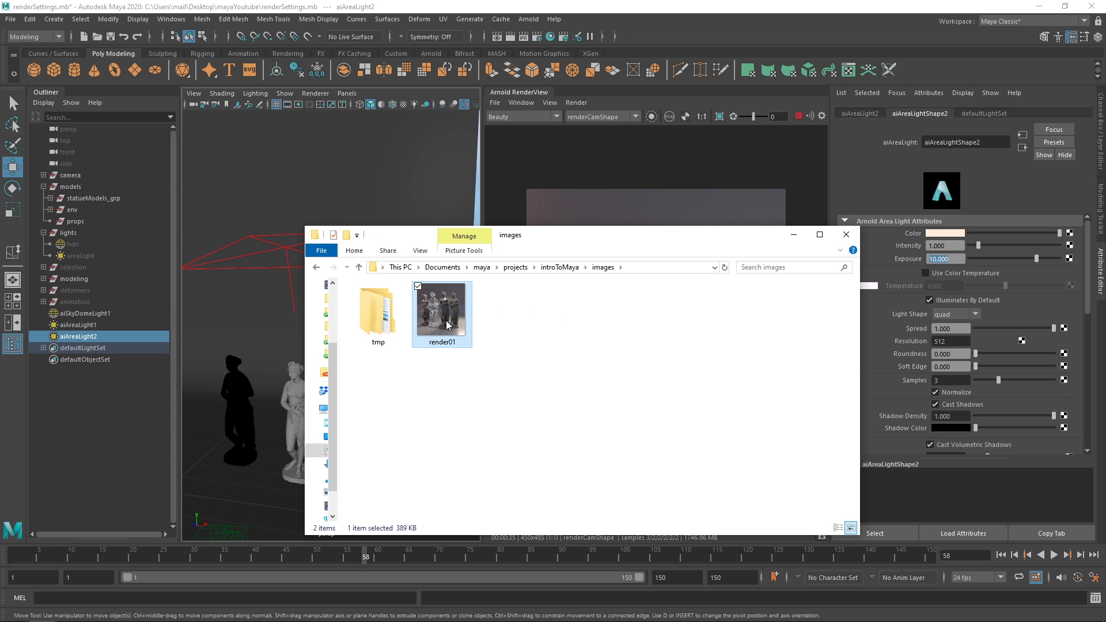
View the saved render01 image from the project's images folder, and return to Maya
double_click(447, 324)
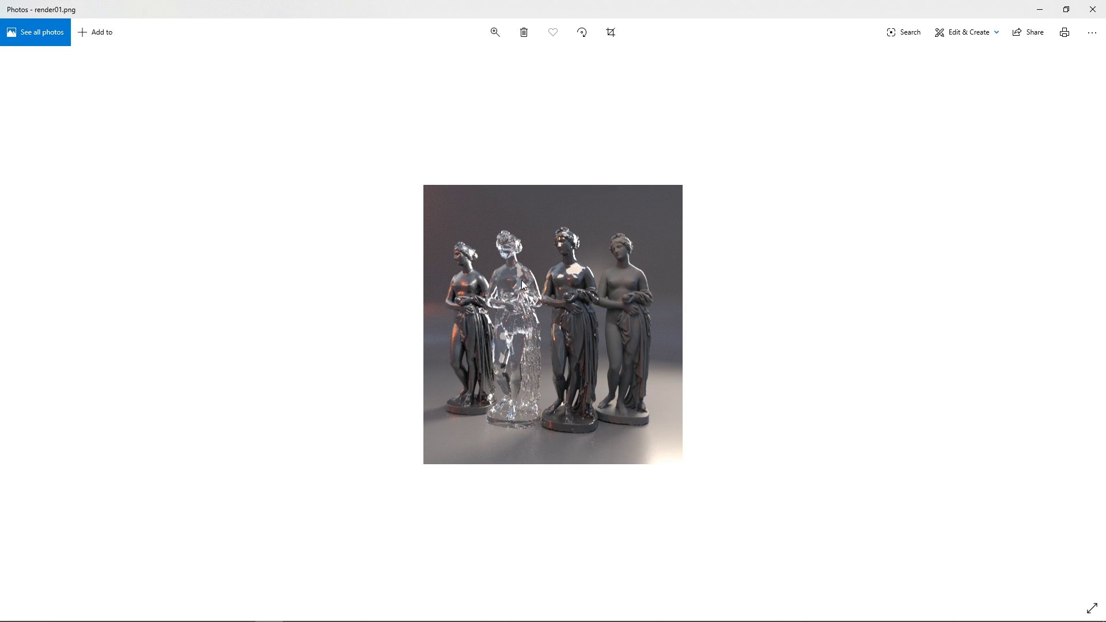
key("alt+F4")
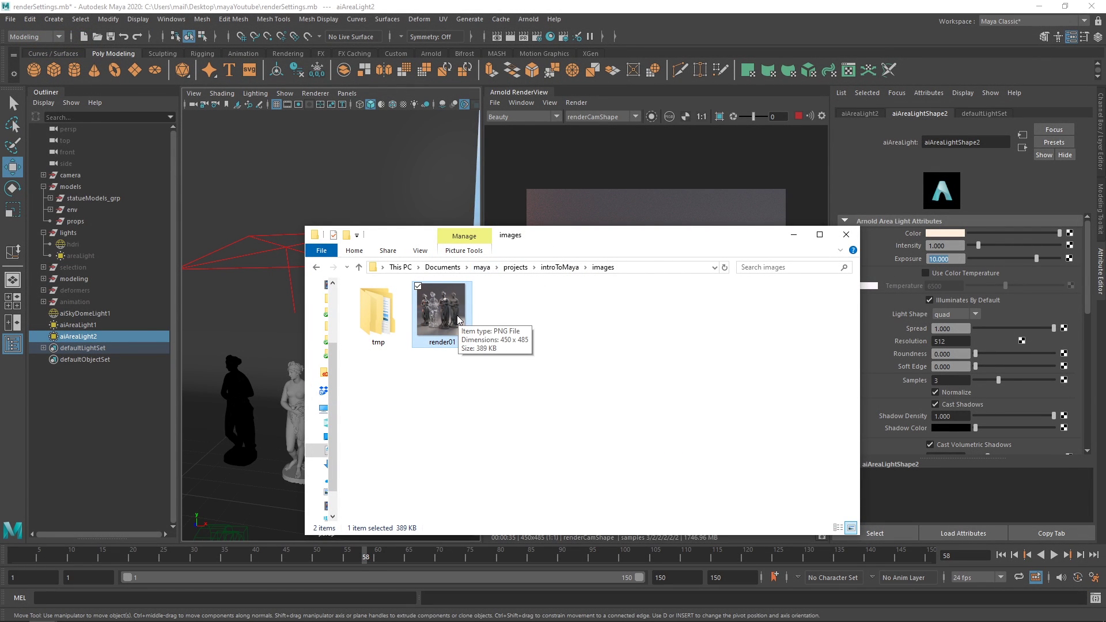
left_click(654, 27)
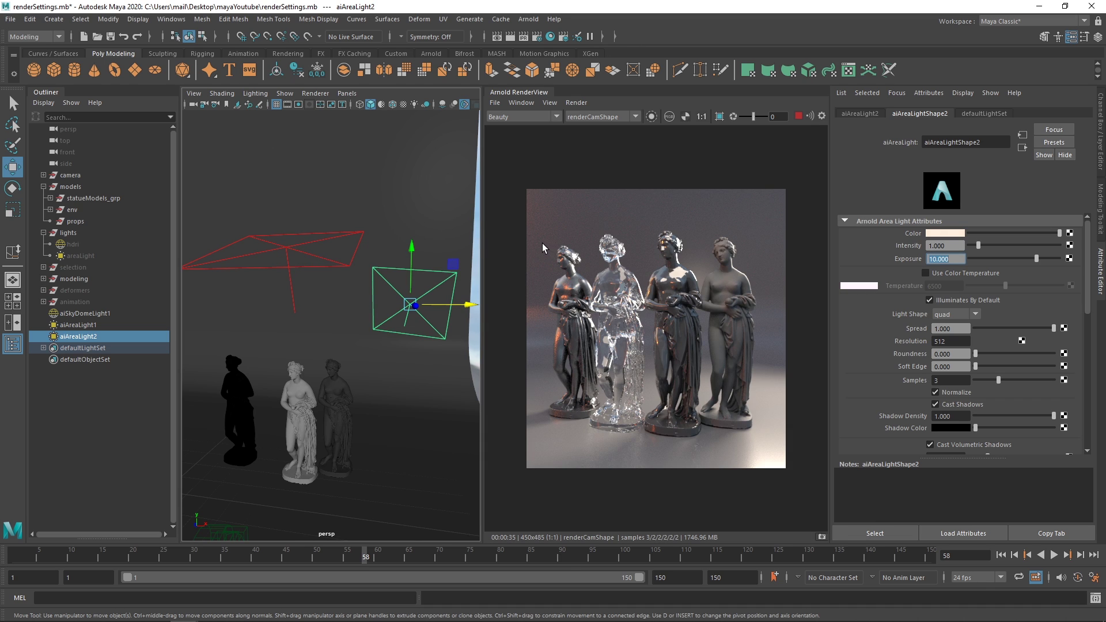
Switch to the Rendering menu set and look up the Batch Render command
left_click(50, 39)
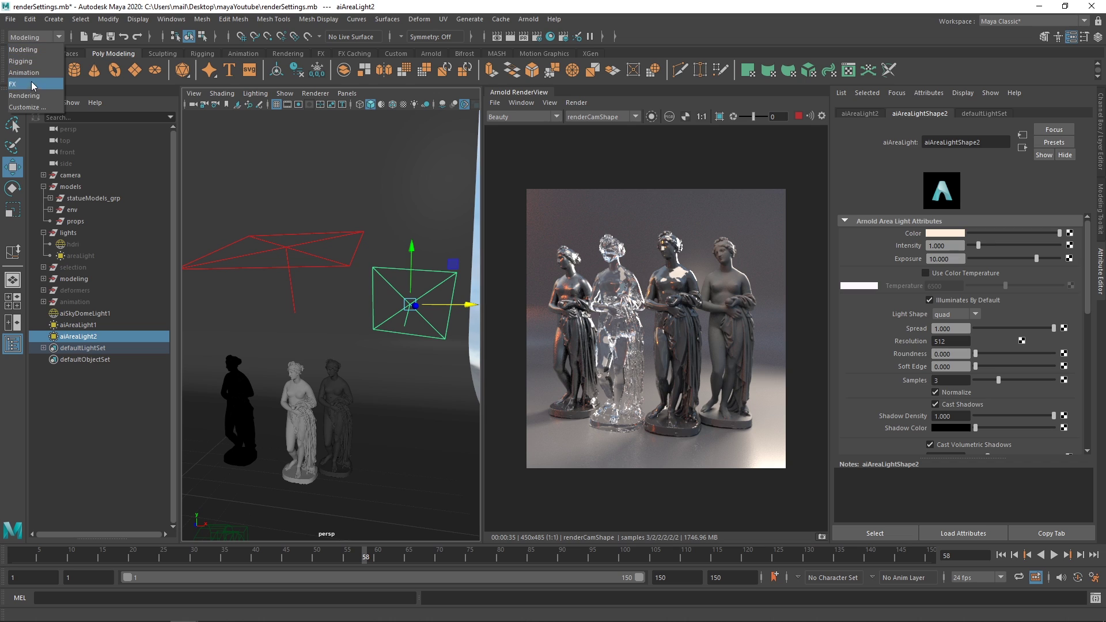
left_click(29, 96)
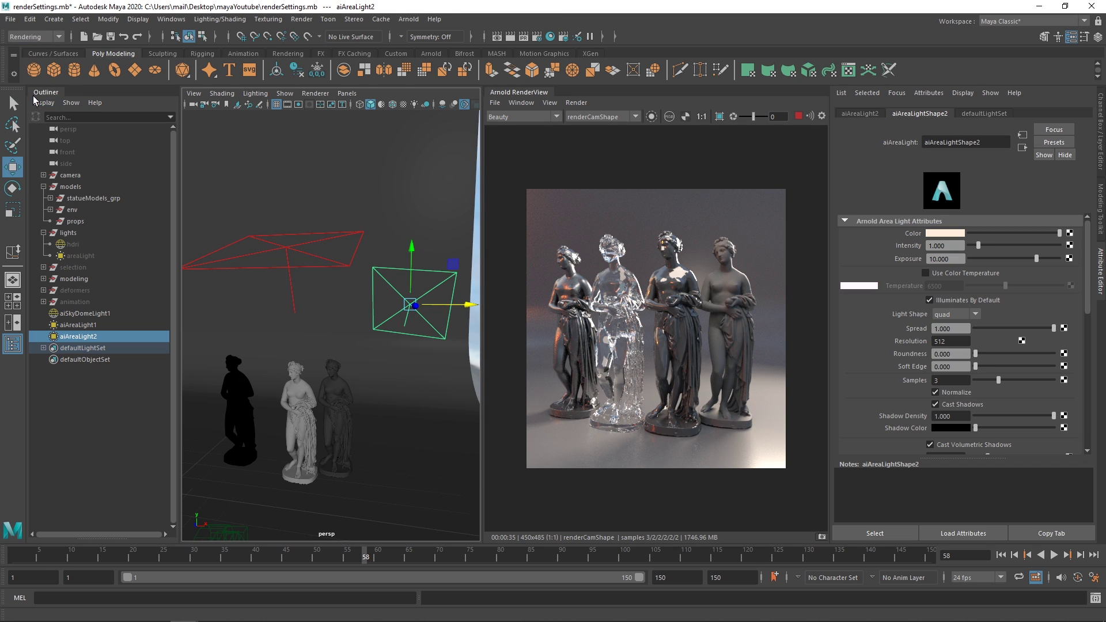
left_click(38, 40)
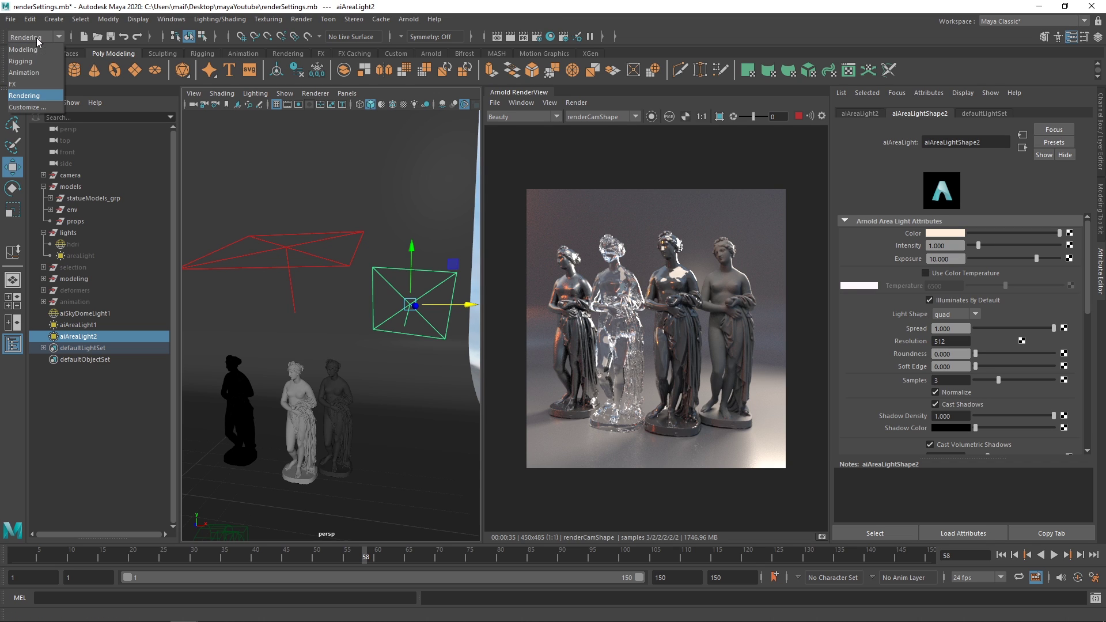
left_click(316, 5)
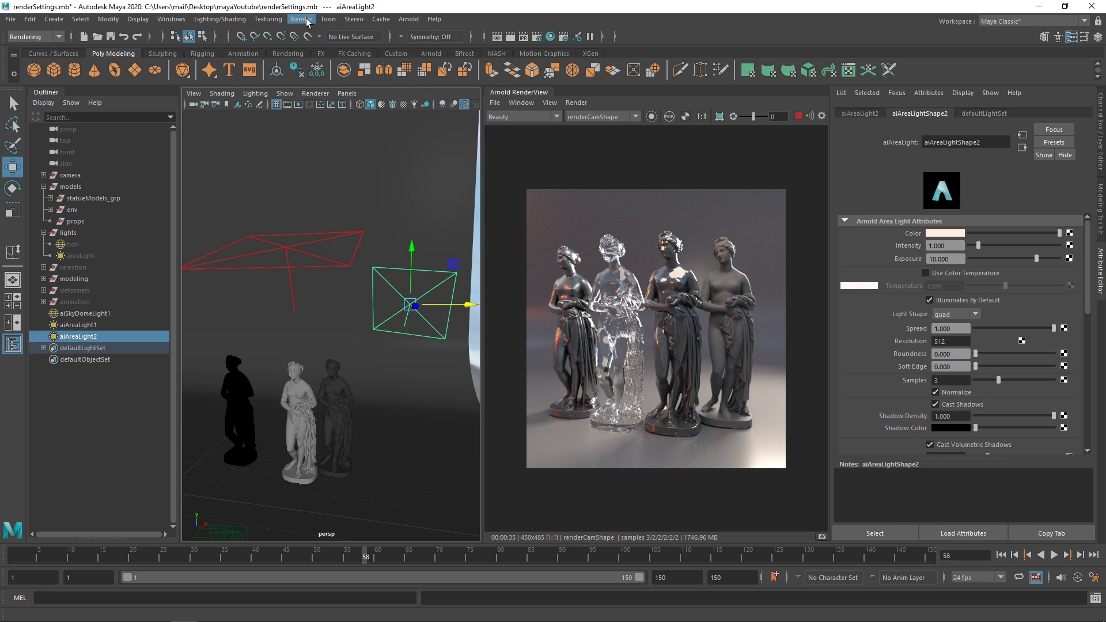
left_click(308, 20)
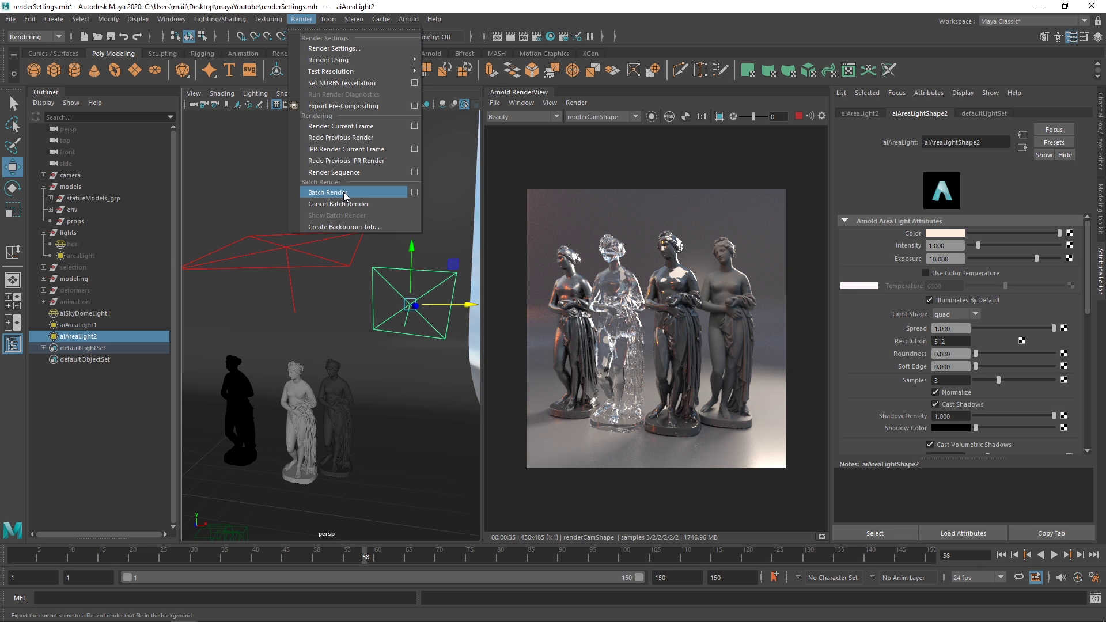
Review the common render settings for renderable camera, image size, file output and frame range, and close them
left_click(536, 37)
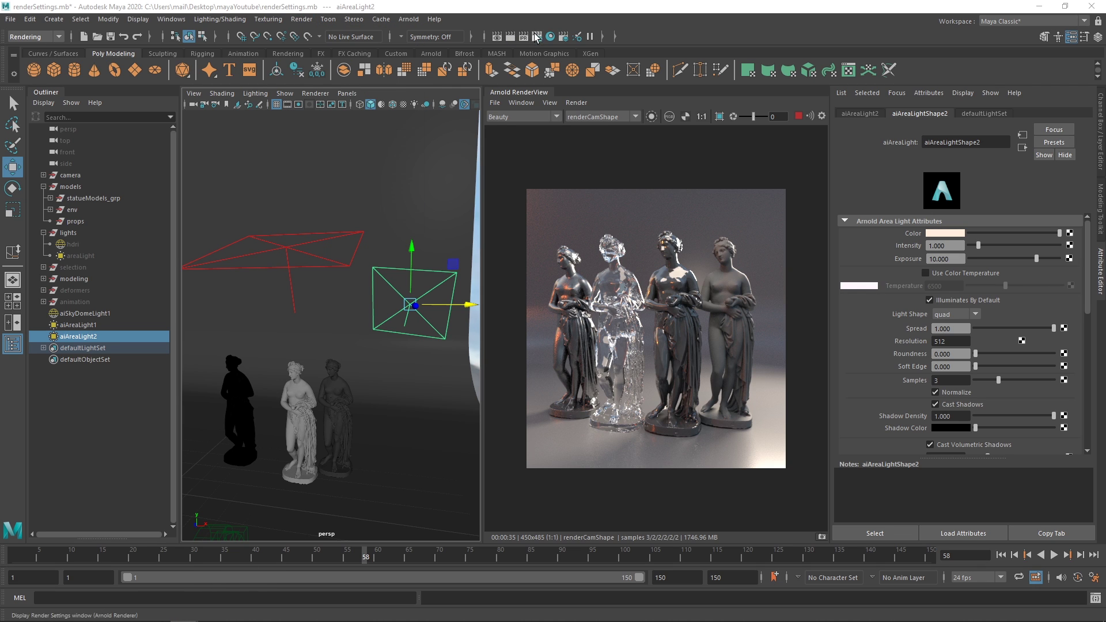
left_click_drag(187, 192, 340, 168)
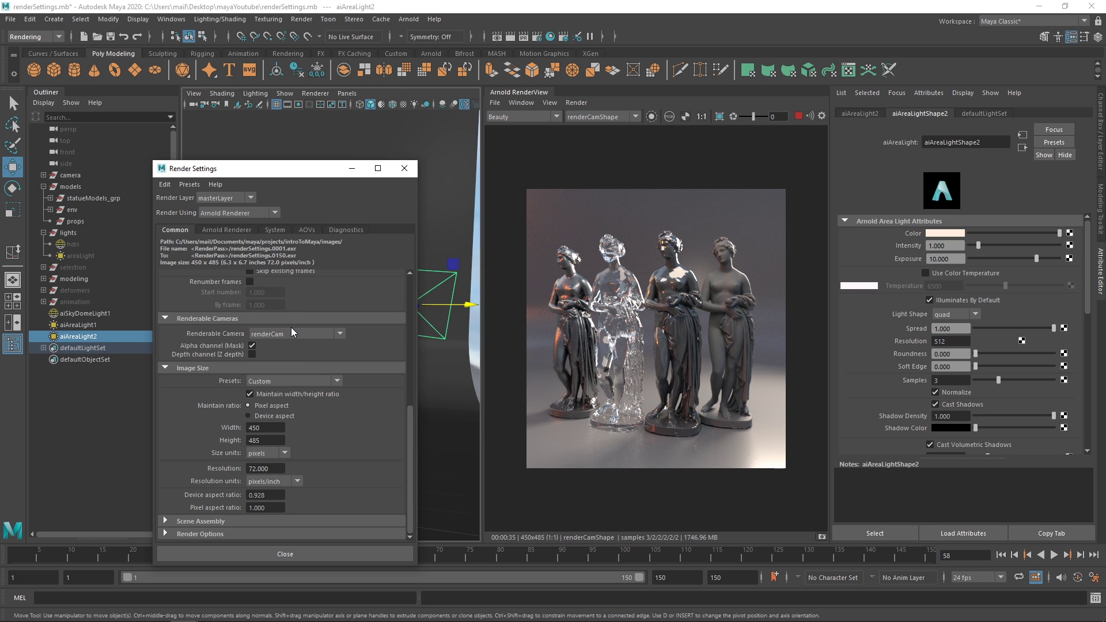
left_click_drag(410, 434, 412, 343)
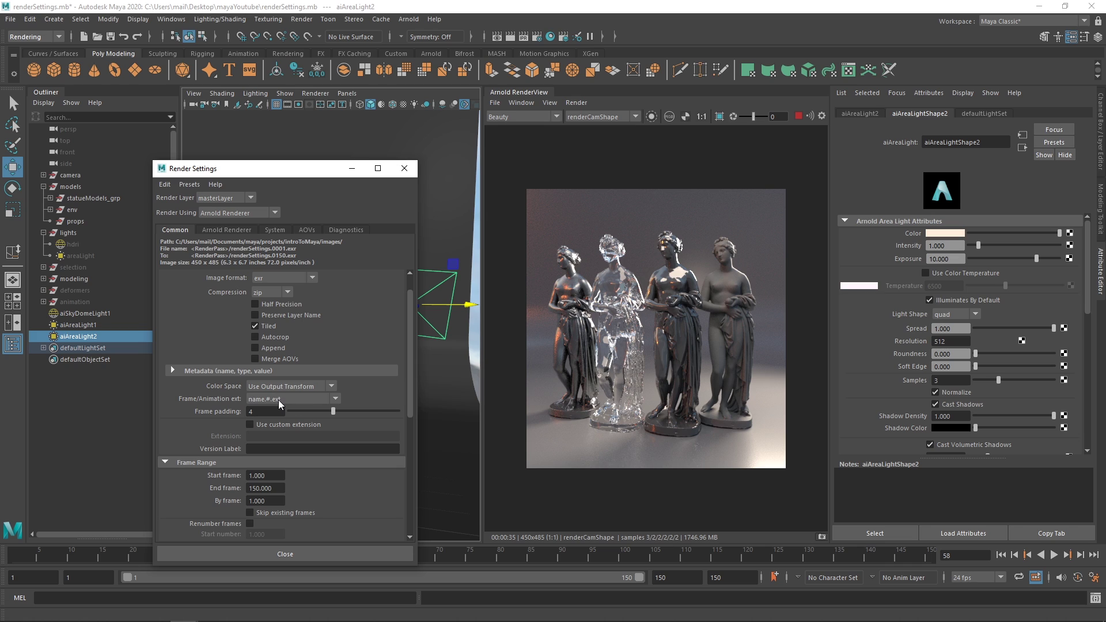
scroll(413, 337, "up", 1)
left_click(405, 169)
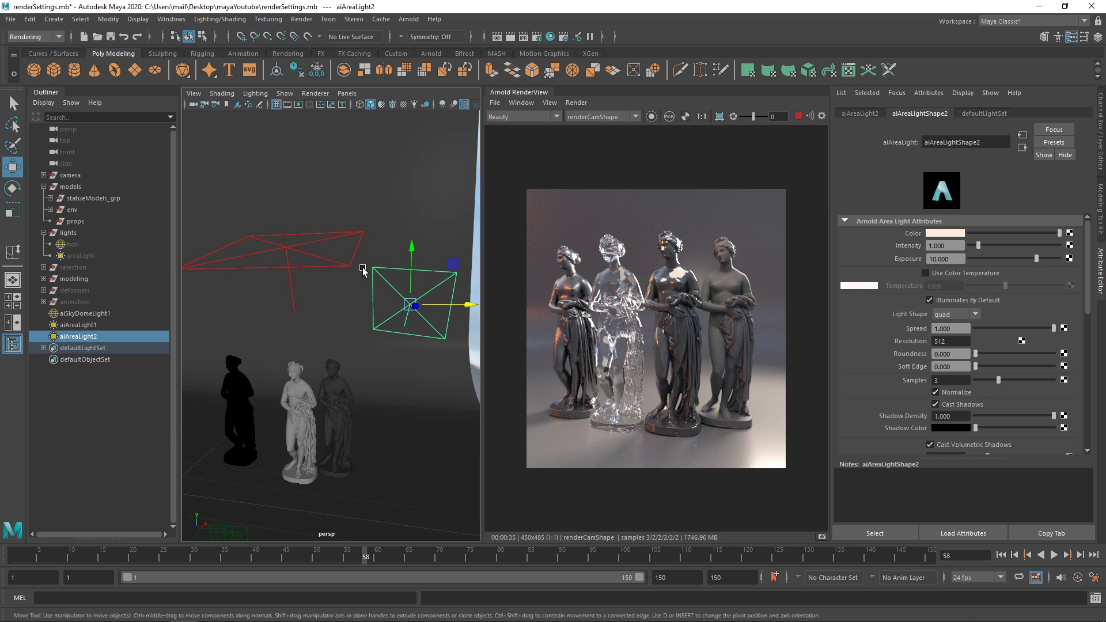
Switch to the browser and examine the Introduction to Maya course page and its chapter list
key("alt+Tab")
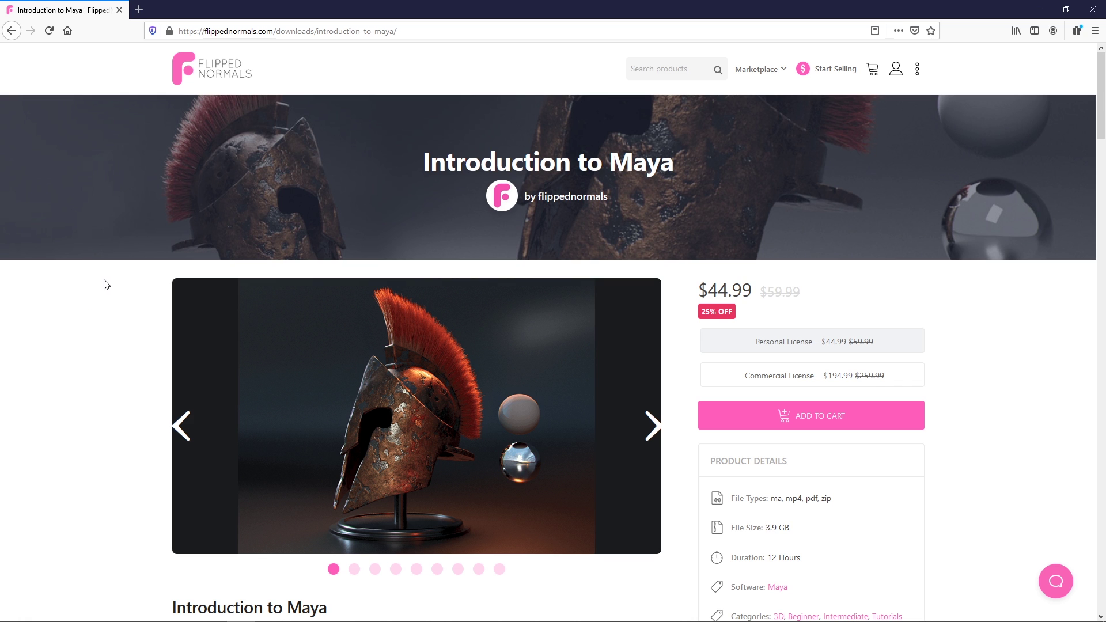
middle_click_drag(108, 282, 103, 328)
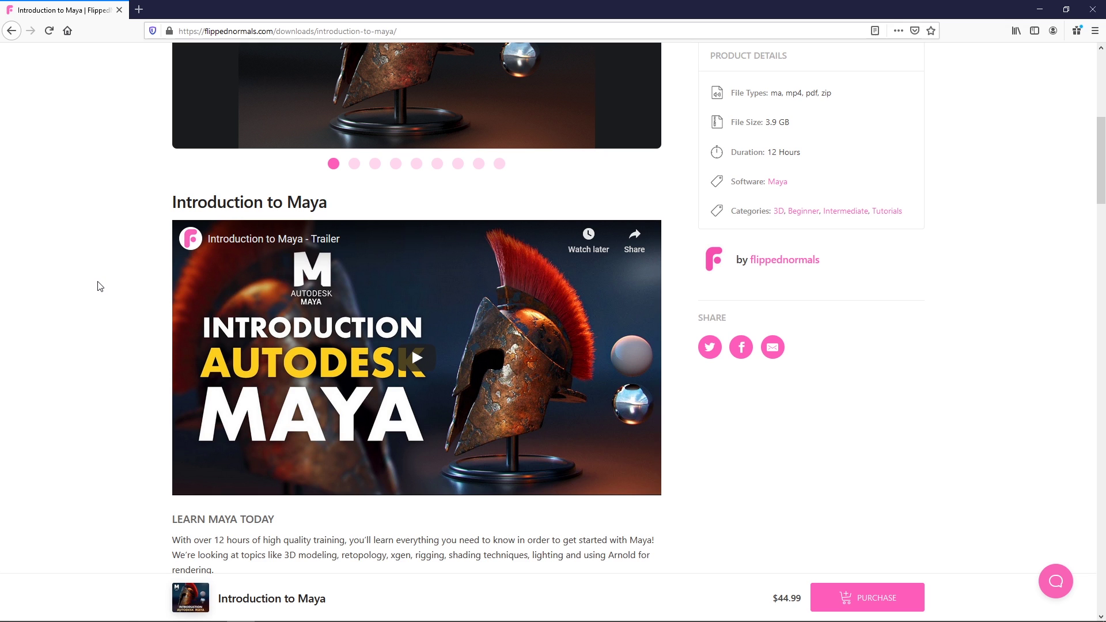
mouse_move(95, 266)
middle_mouse_down()
mouse_move(101, 338)
mouse_move(90, 267)
mouse_move(91, 279)
middle_mouse_up()
middle_click_drag(92, 237, 91, 252)
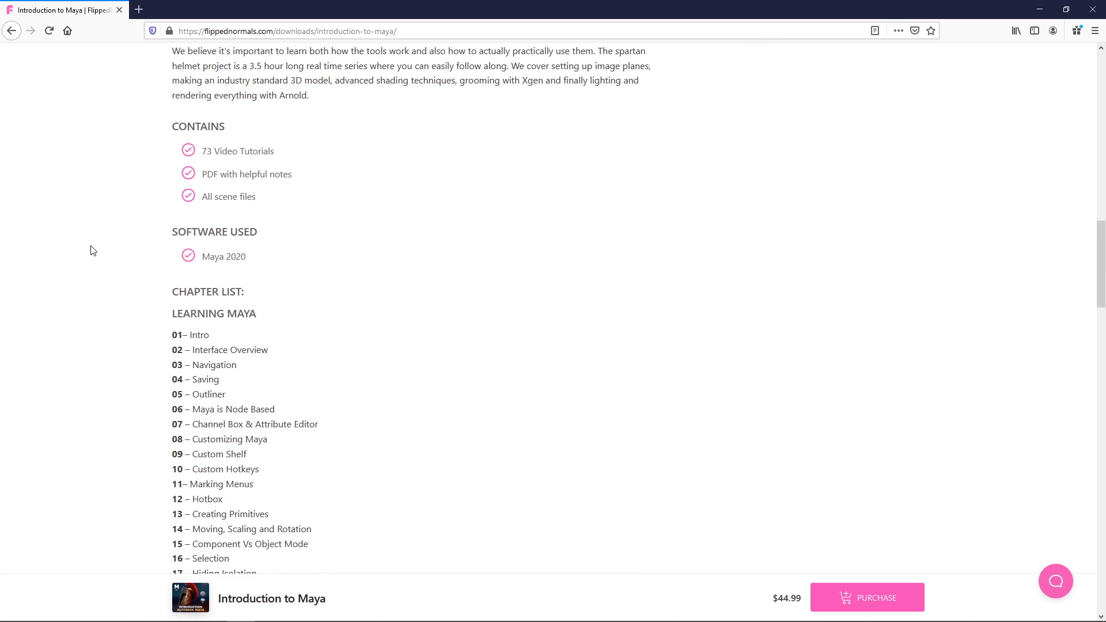
mouse_move(104, 208)
middle_mouse_down()
mouse_move(102, 244)
mouse_move(112, 207)
middle_mouse_up()
mouse_move(112, 205)
middle_mouse_down()
mouse_move(110, 234)
mouse_move(109, 217)
middle_mouse_up()
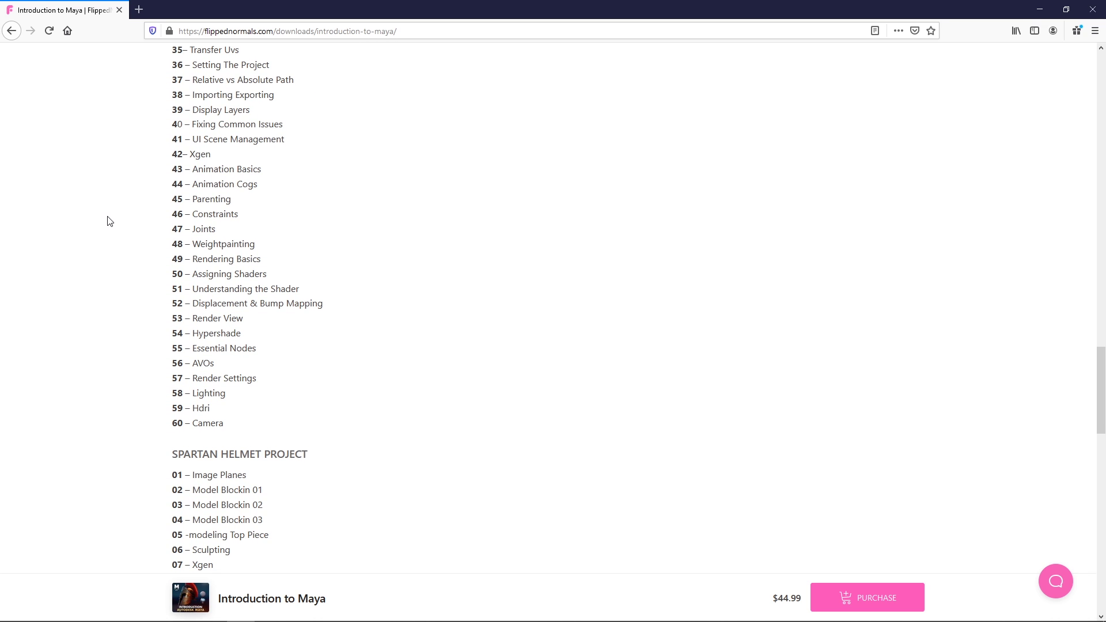
scroll(186, 207, "up", 1)
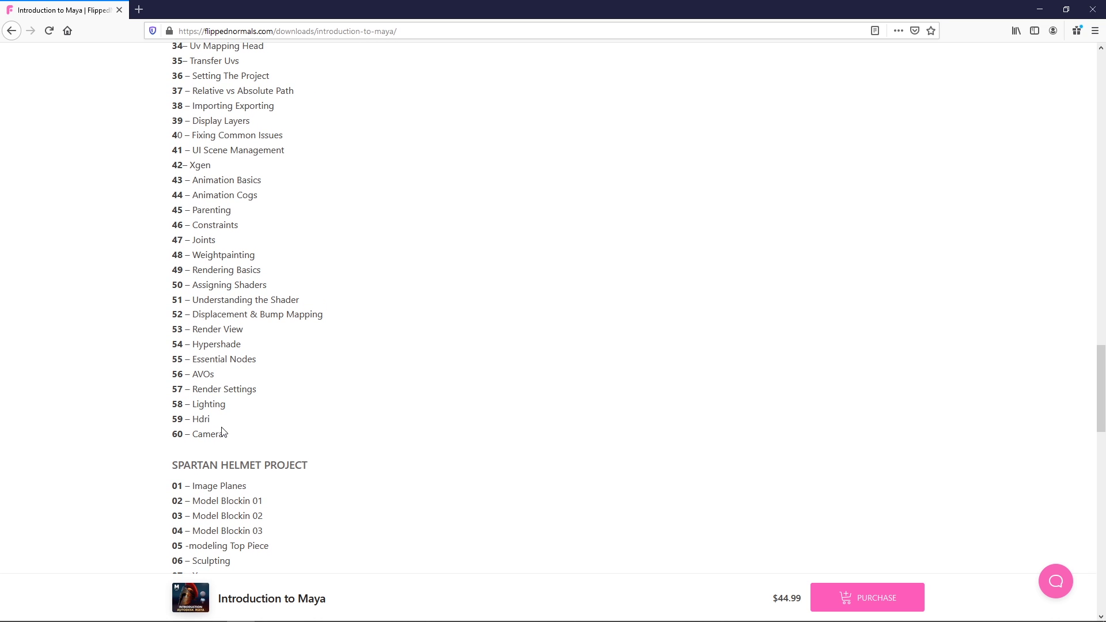
middle_click_drag(216, 263, 222, 219)
scroll(207, 242, "up", 3)
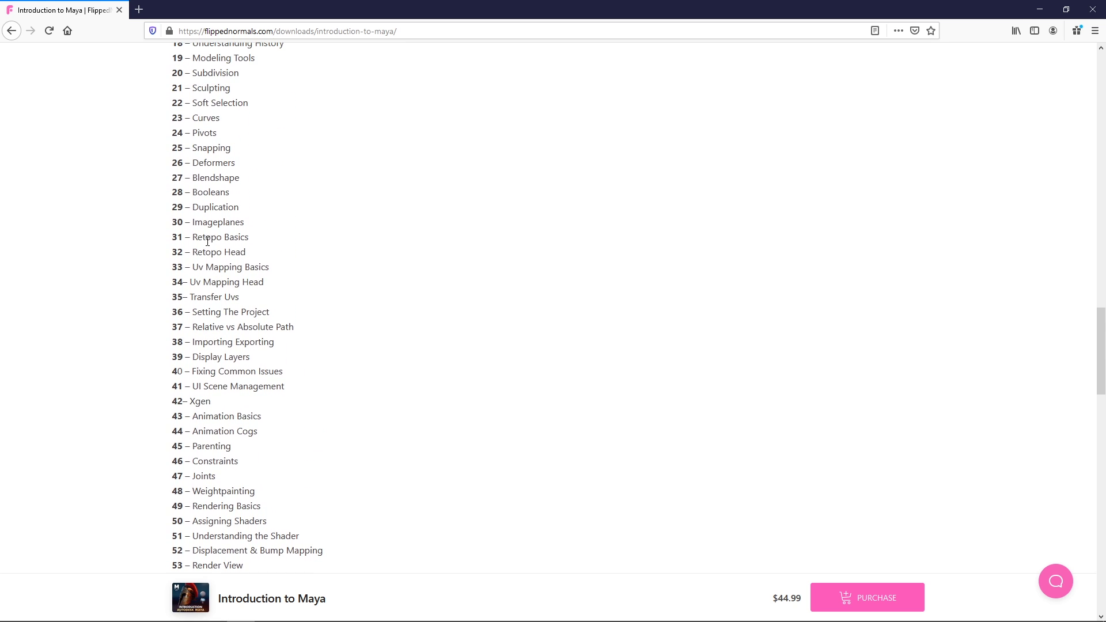
scroll(204, 266, "up", 3)
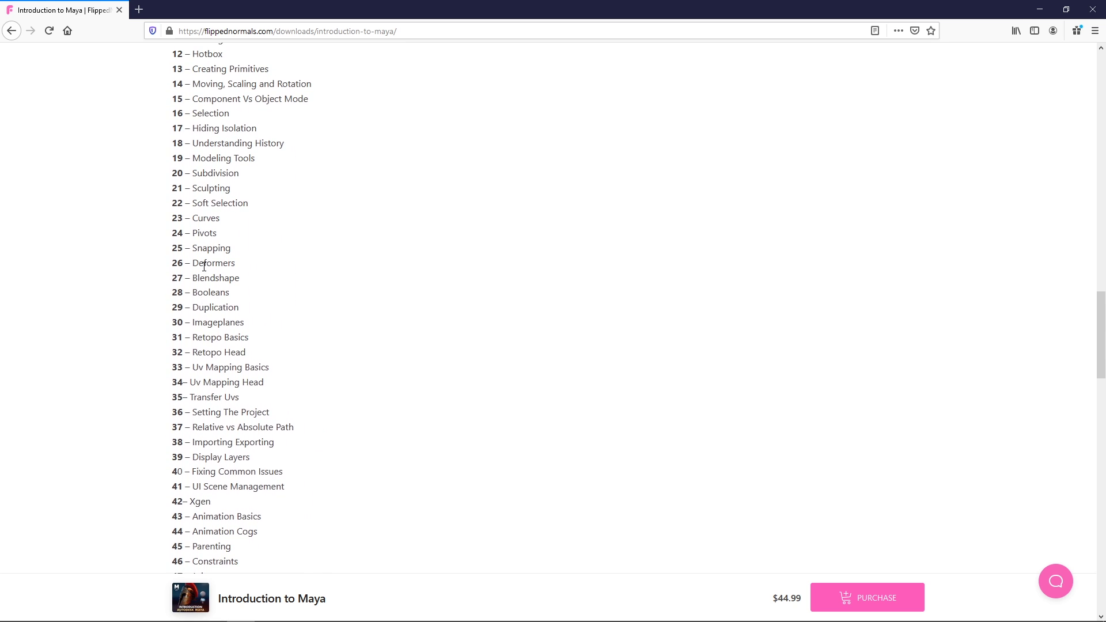
middle_click_drag(202, 297, 224, 163)
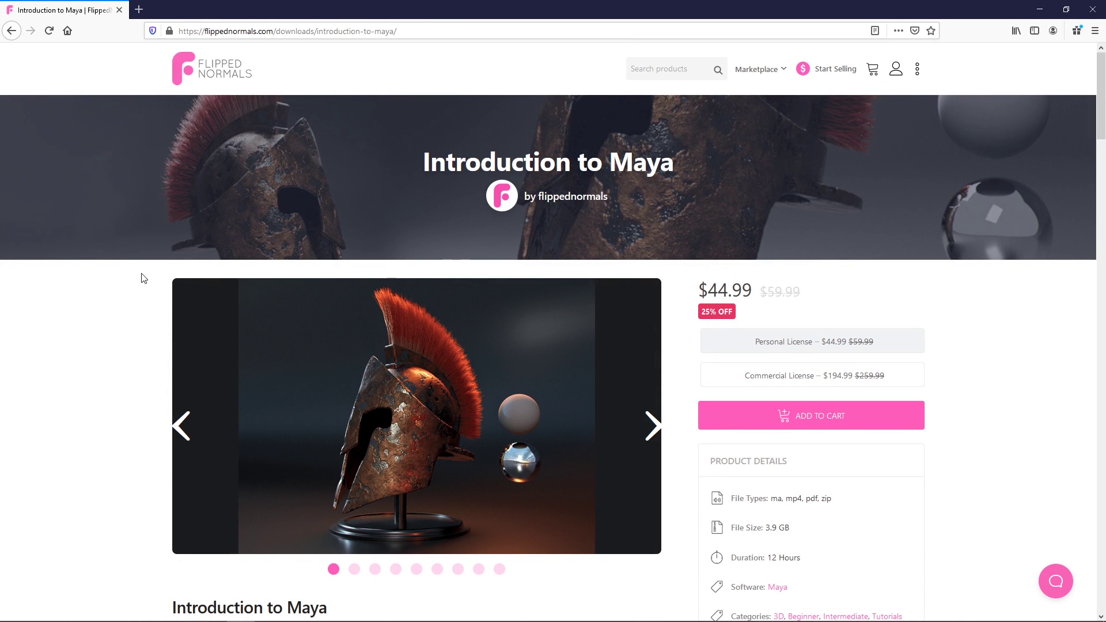